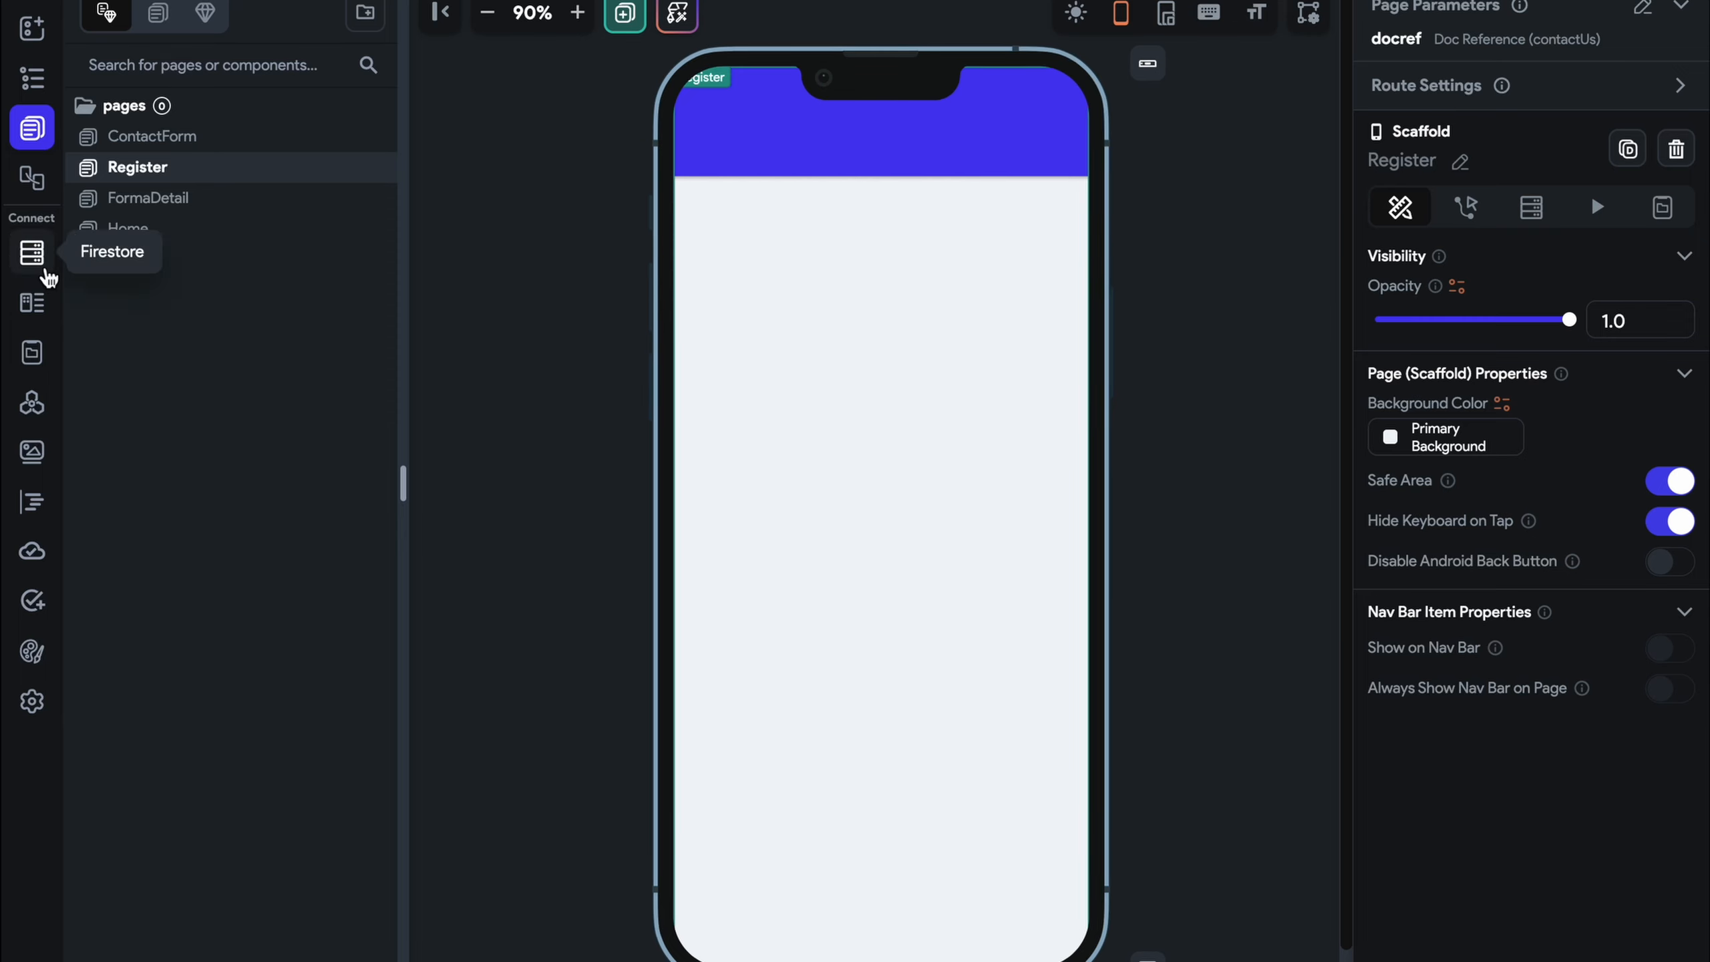
# Add a 'followers' field to the user collection as a list of User document references
pyautogui.click(45, 268)
pyautogui.click(602, 495)
pyautogui.write('fl')
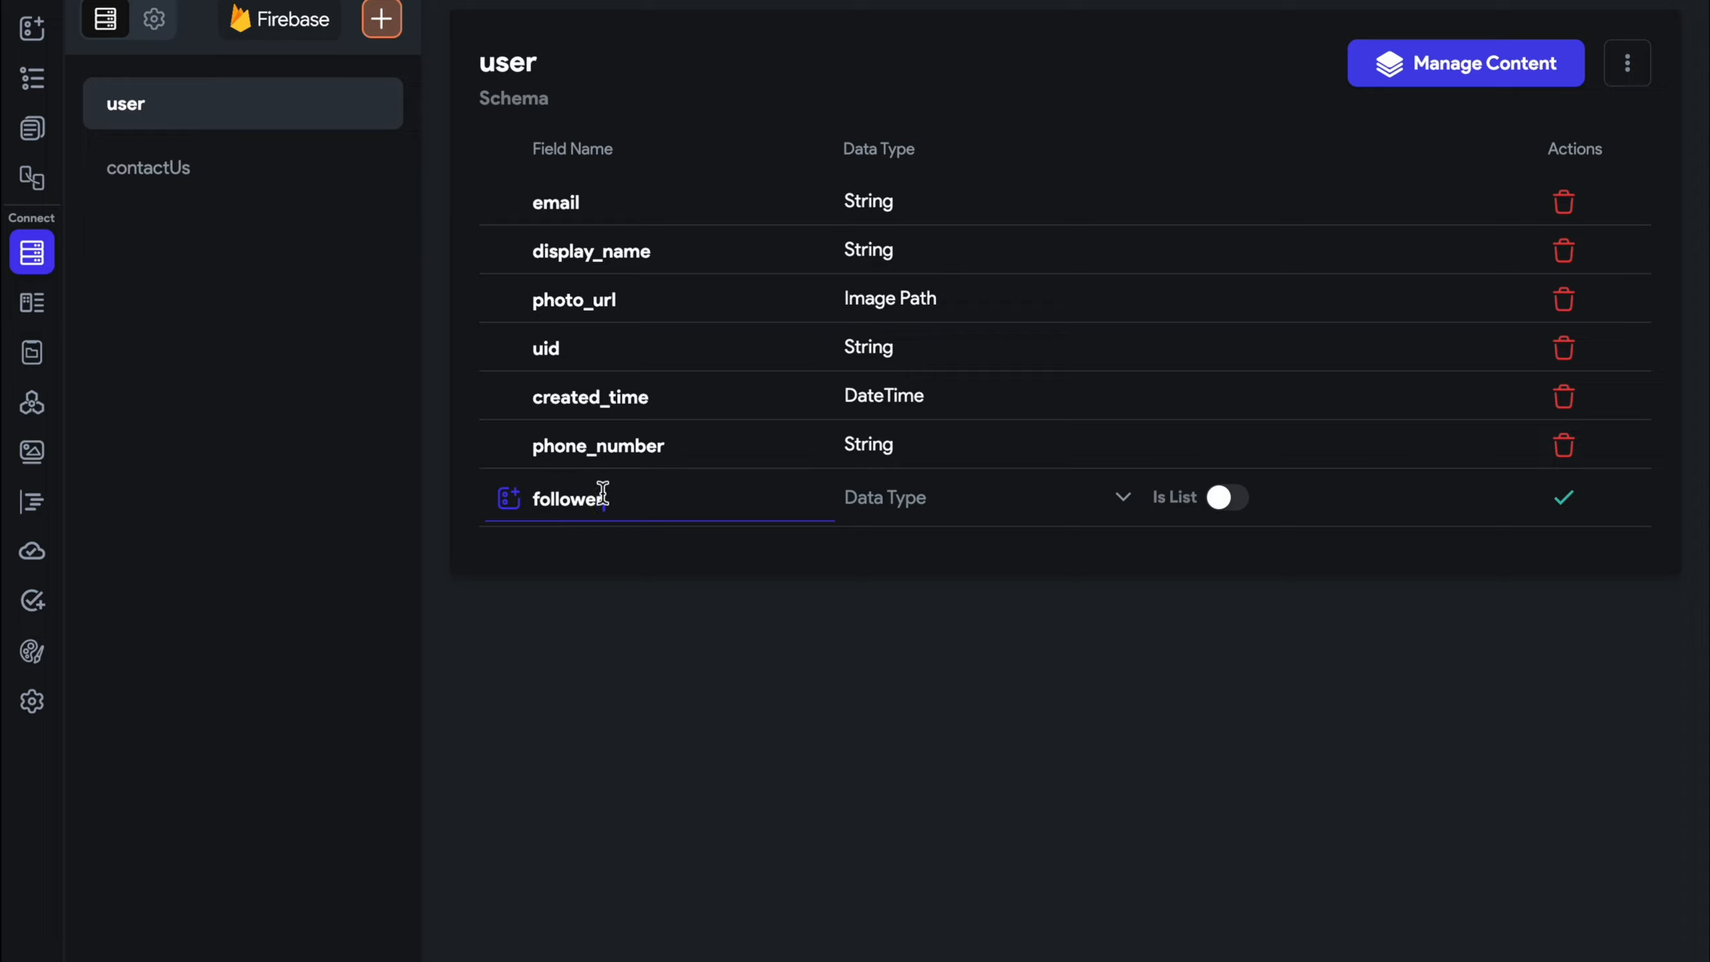
pyautogui.write('llowers')
pyautogui.click(931, 500)
pyautogui.click(969, 667)
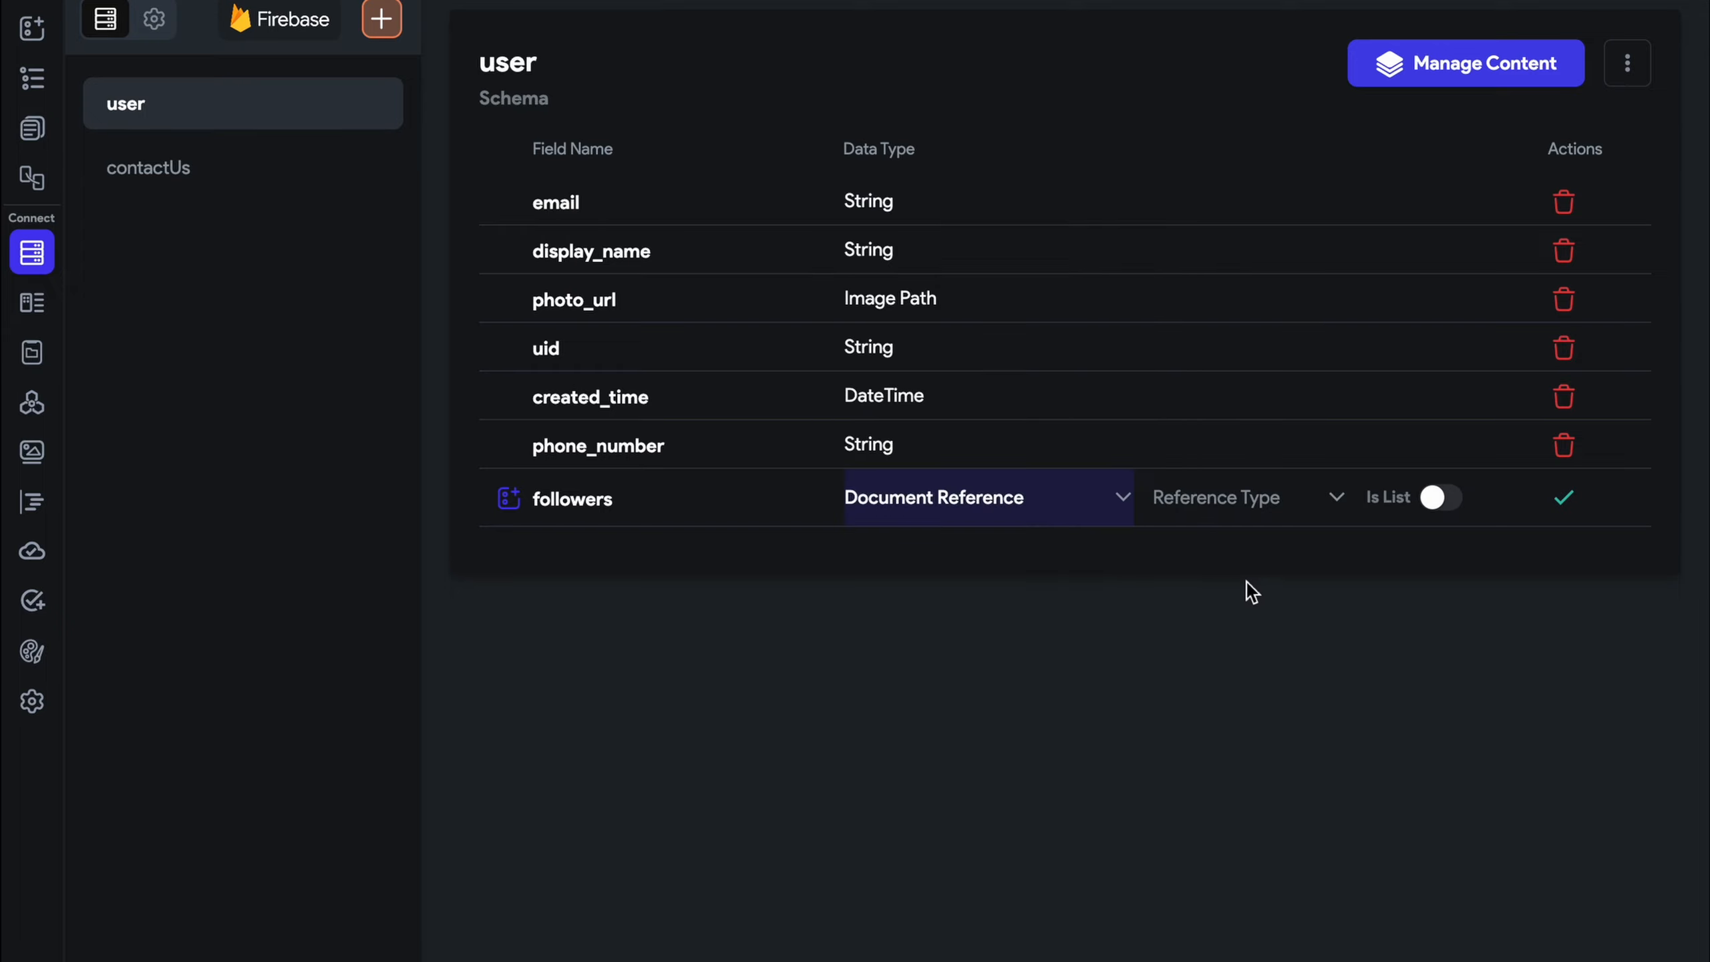
pyautogui.click(1283, 497)
pyautogui.click(1253, 501)
pyautogui.click(1429, 498)
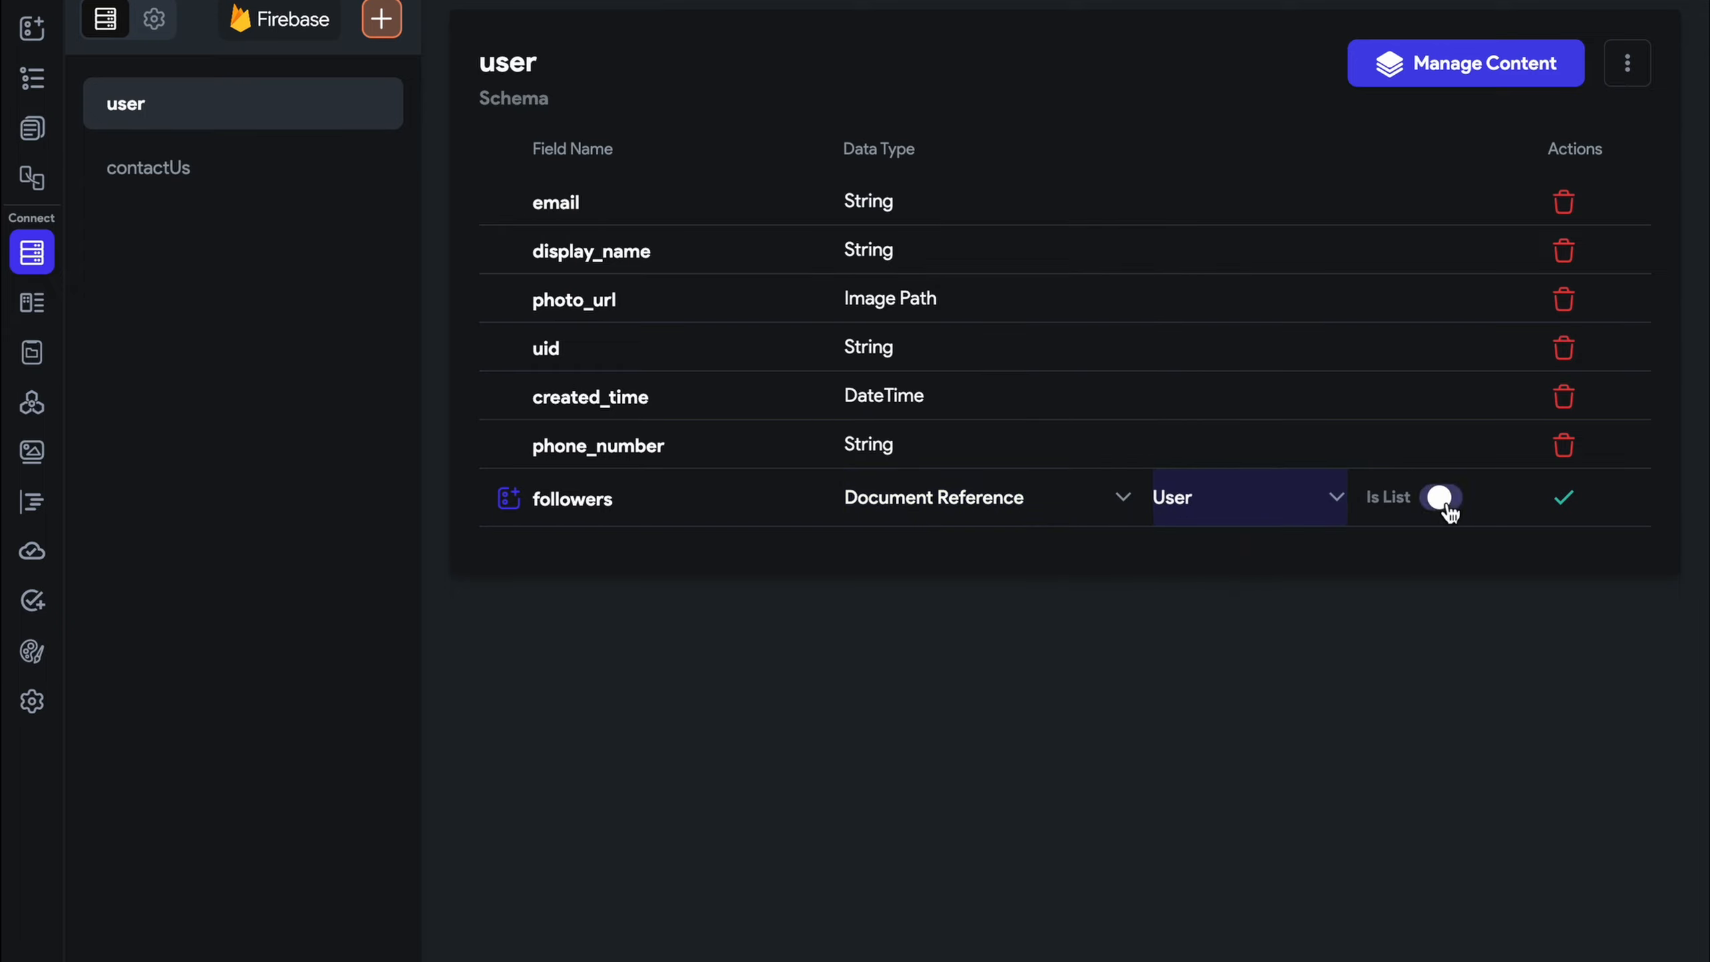
pyautogui.click(1564, 498)
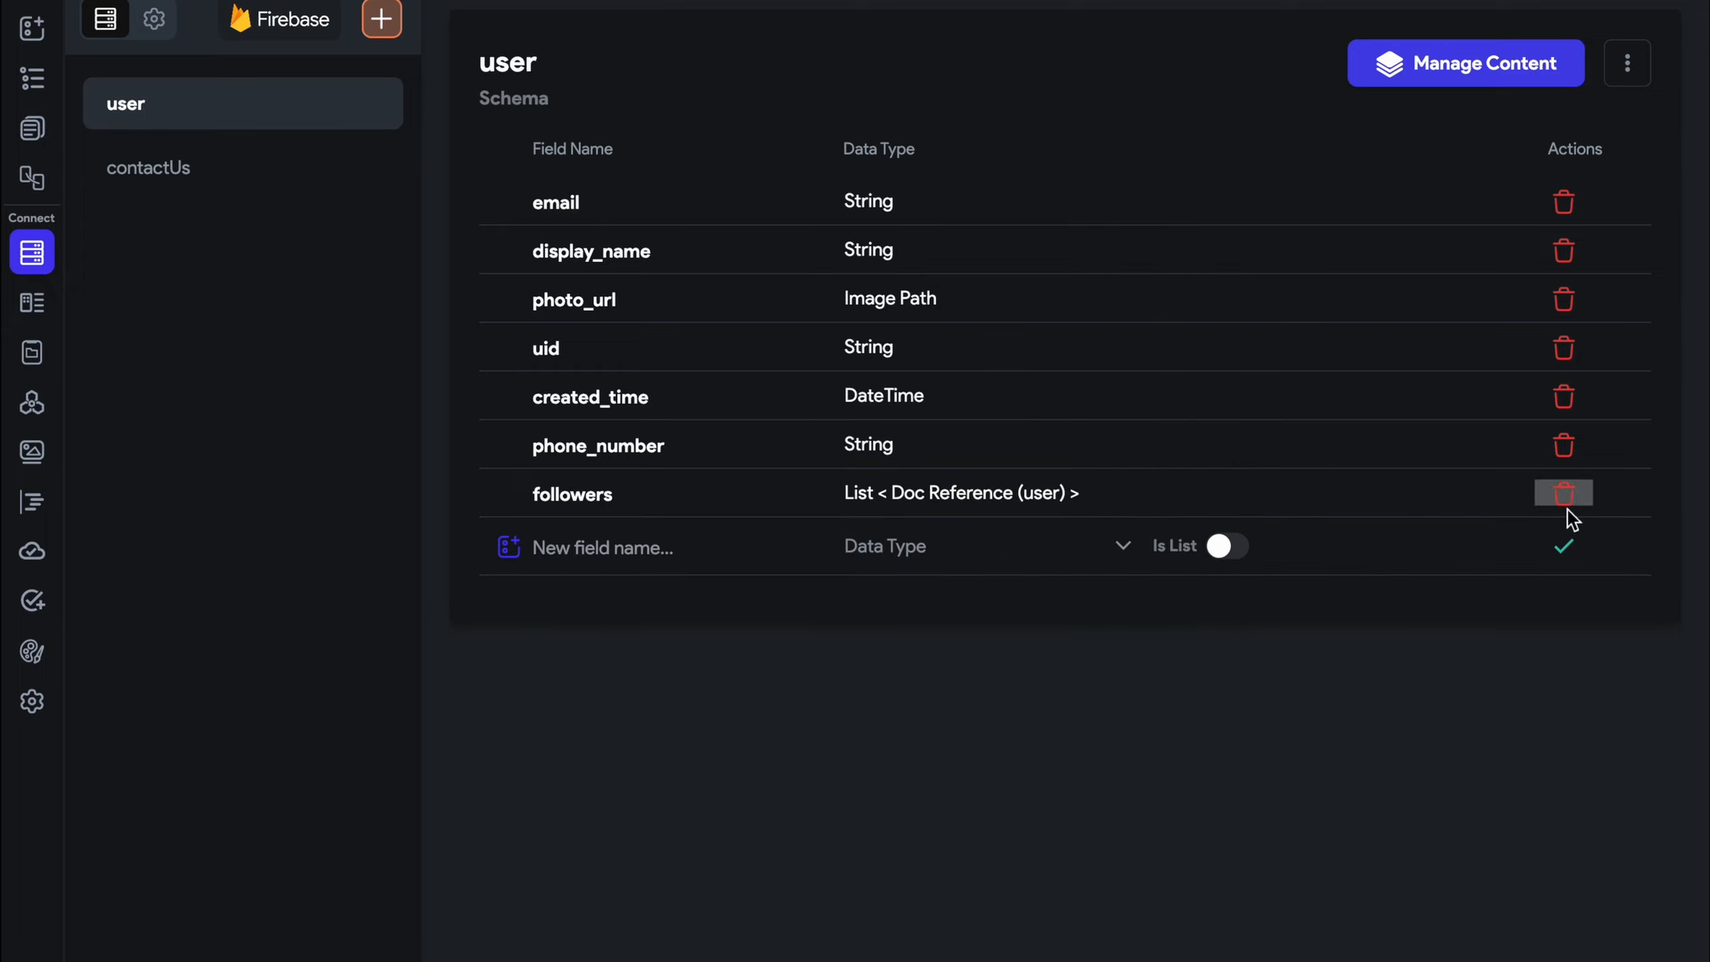
# Add a 'following' field as a list of User document references, then return to the pages
pyautogui.click(694, 550)
pyautogui.write('following')
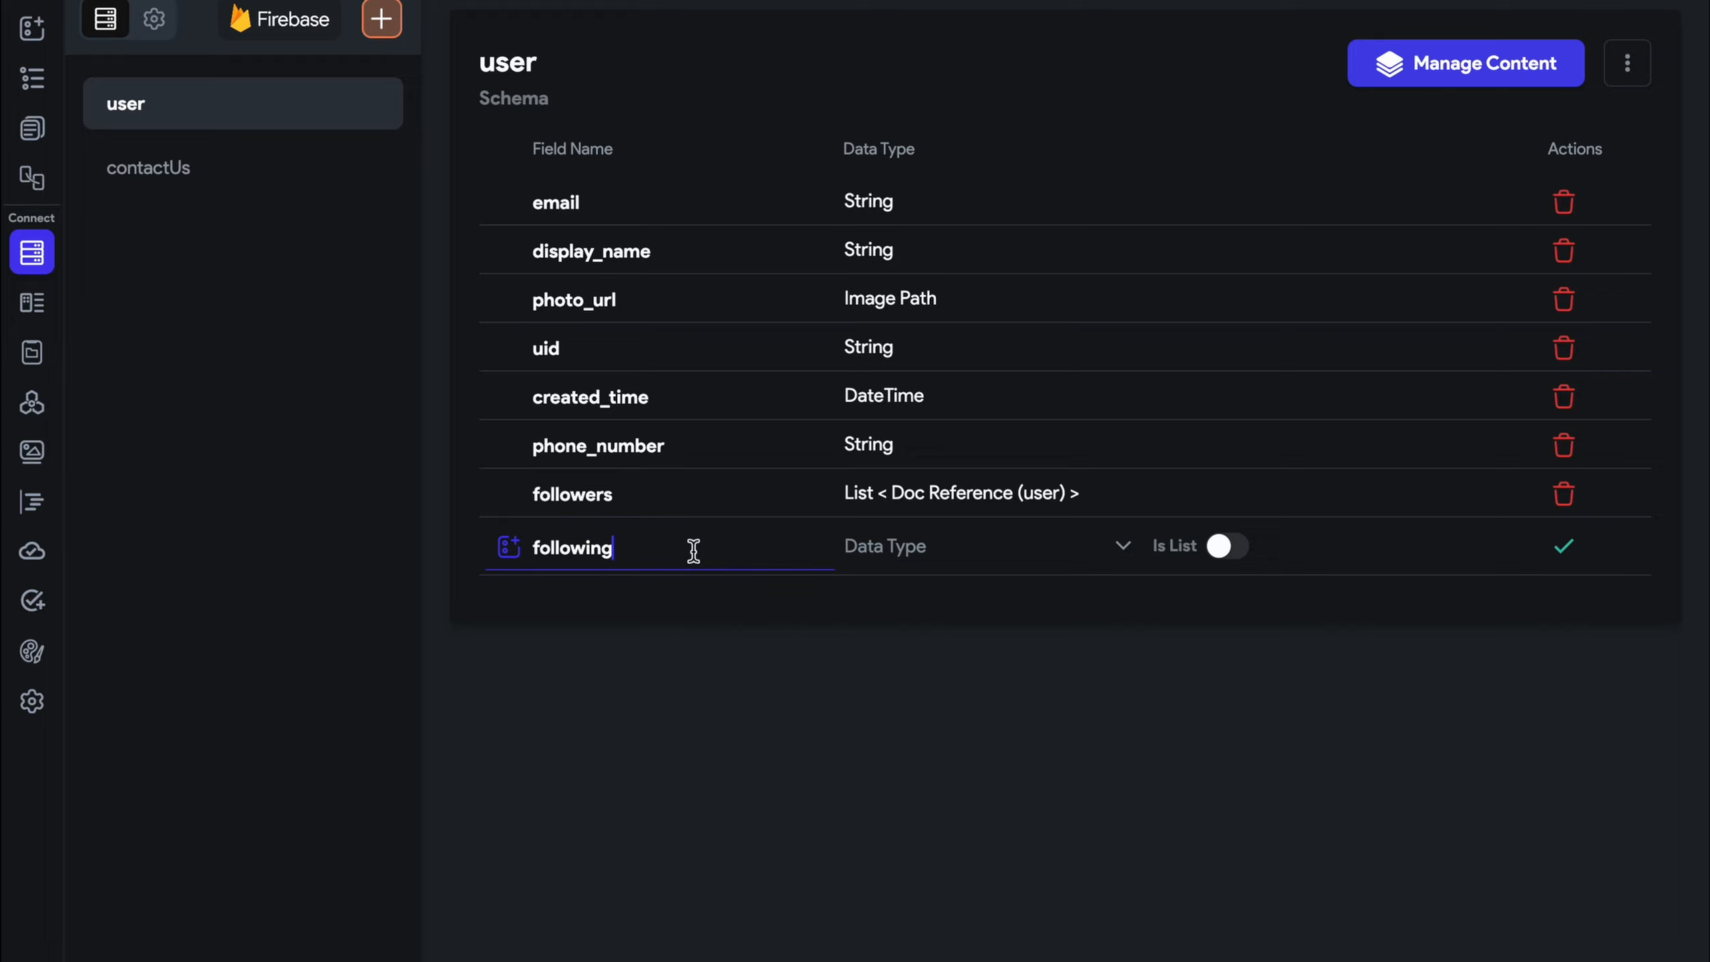
pyautogui.click(882, 557)
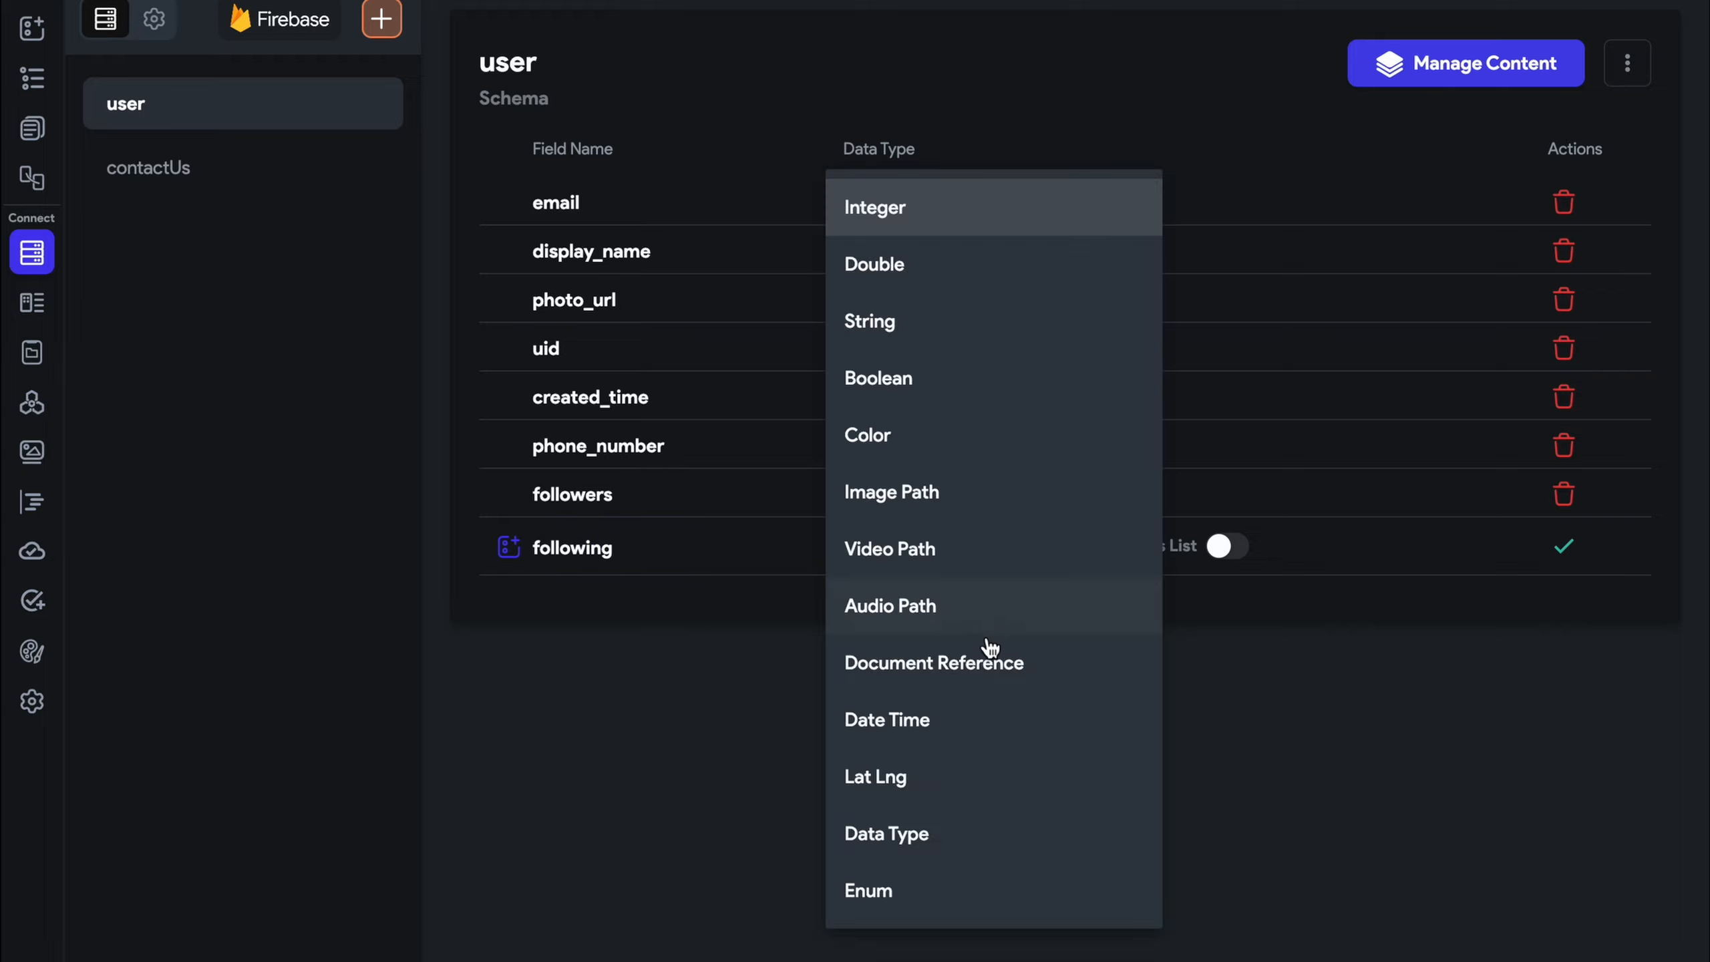
pyautogui.click(986, 661)
pyautogui.click(1188, 567)
pyautogui.click(1244, 554)
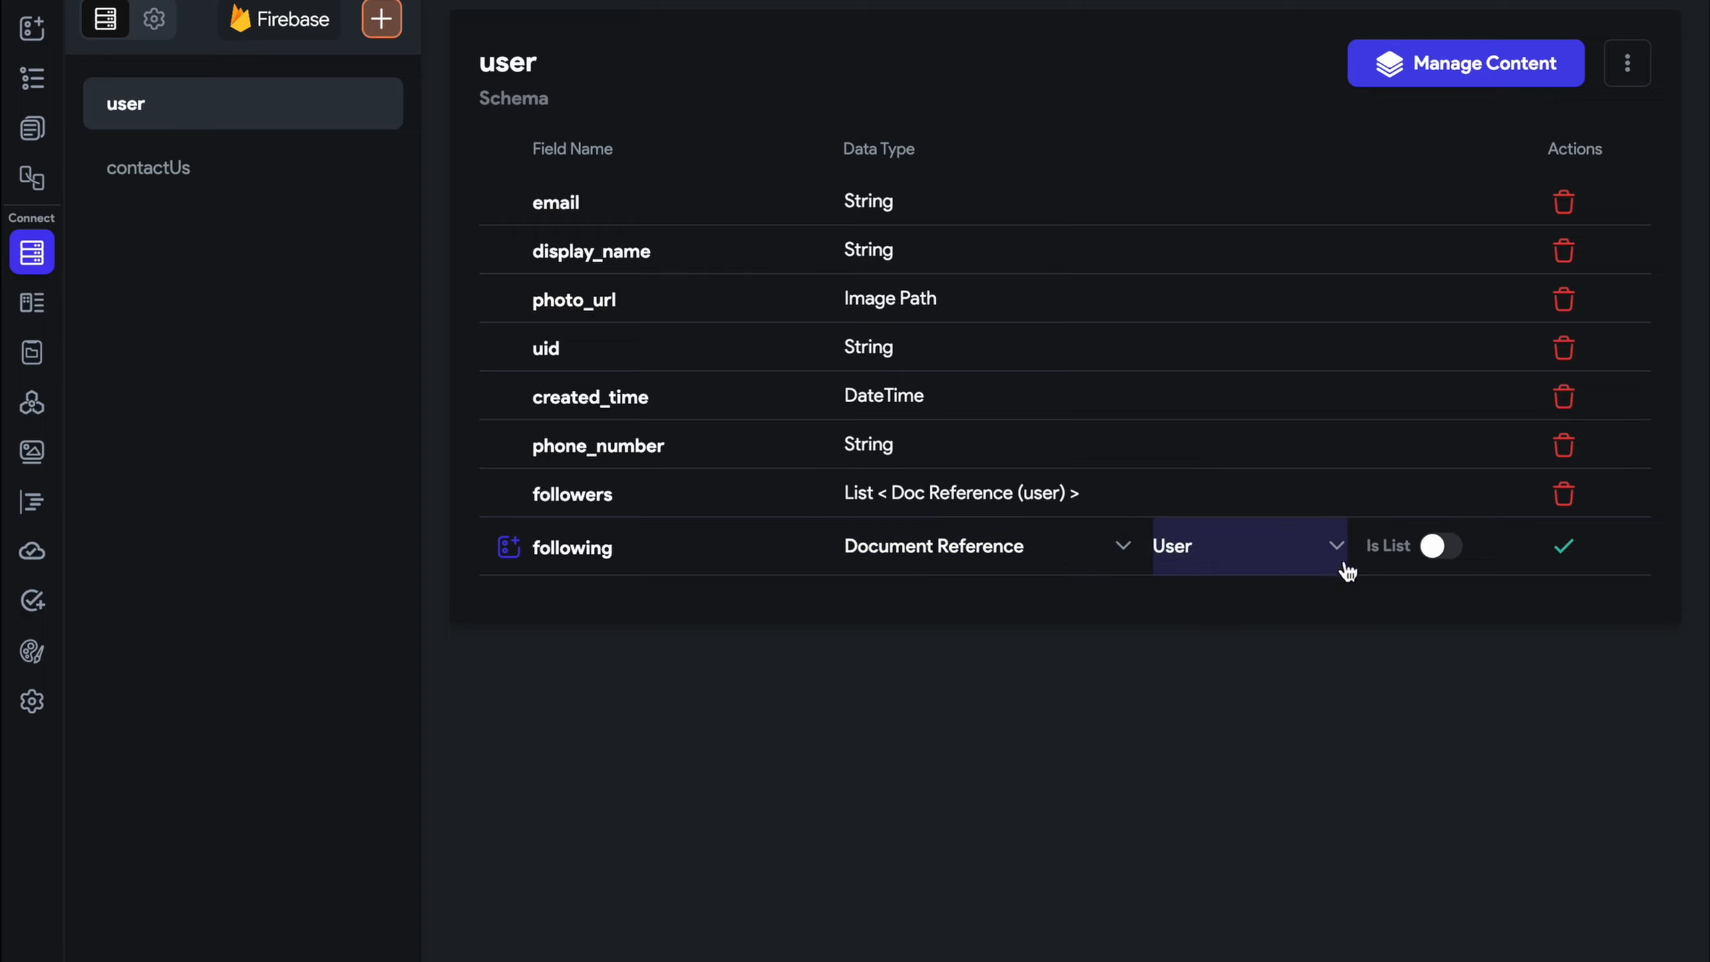
pyautogui.click(1442, 547)
pyautogui.click(1567, 548)
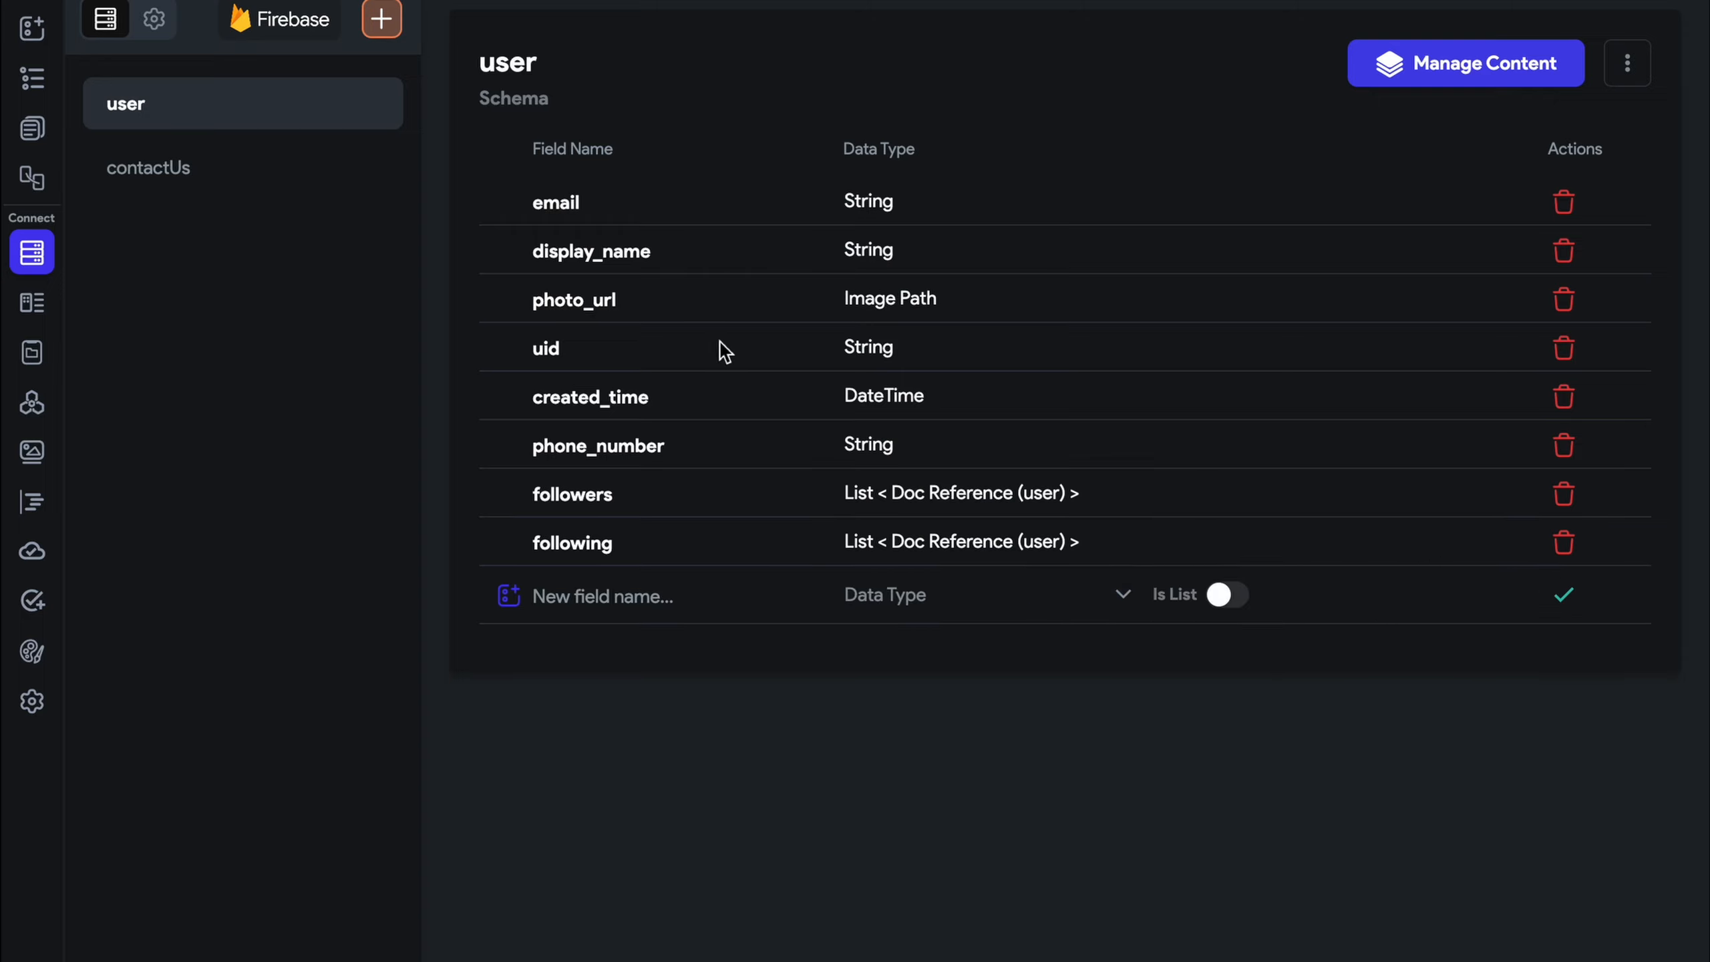
pyautogui.click(33, 129)
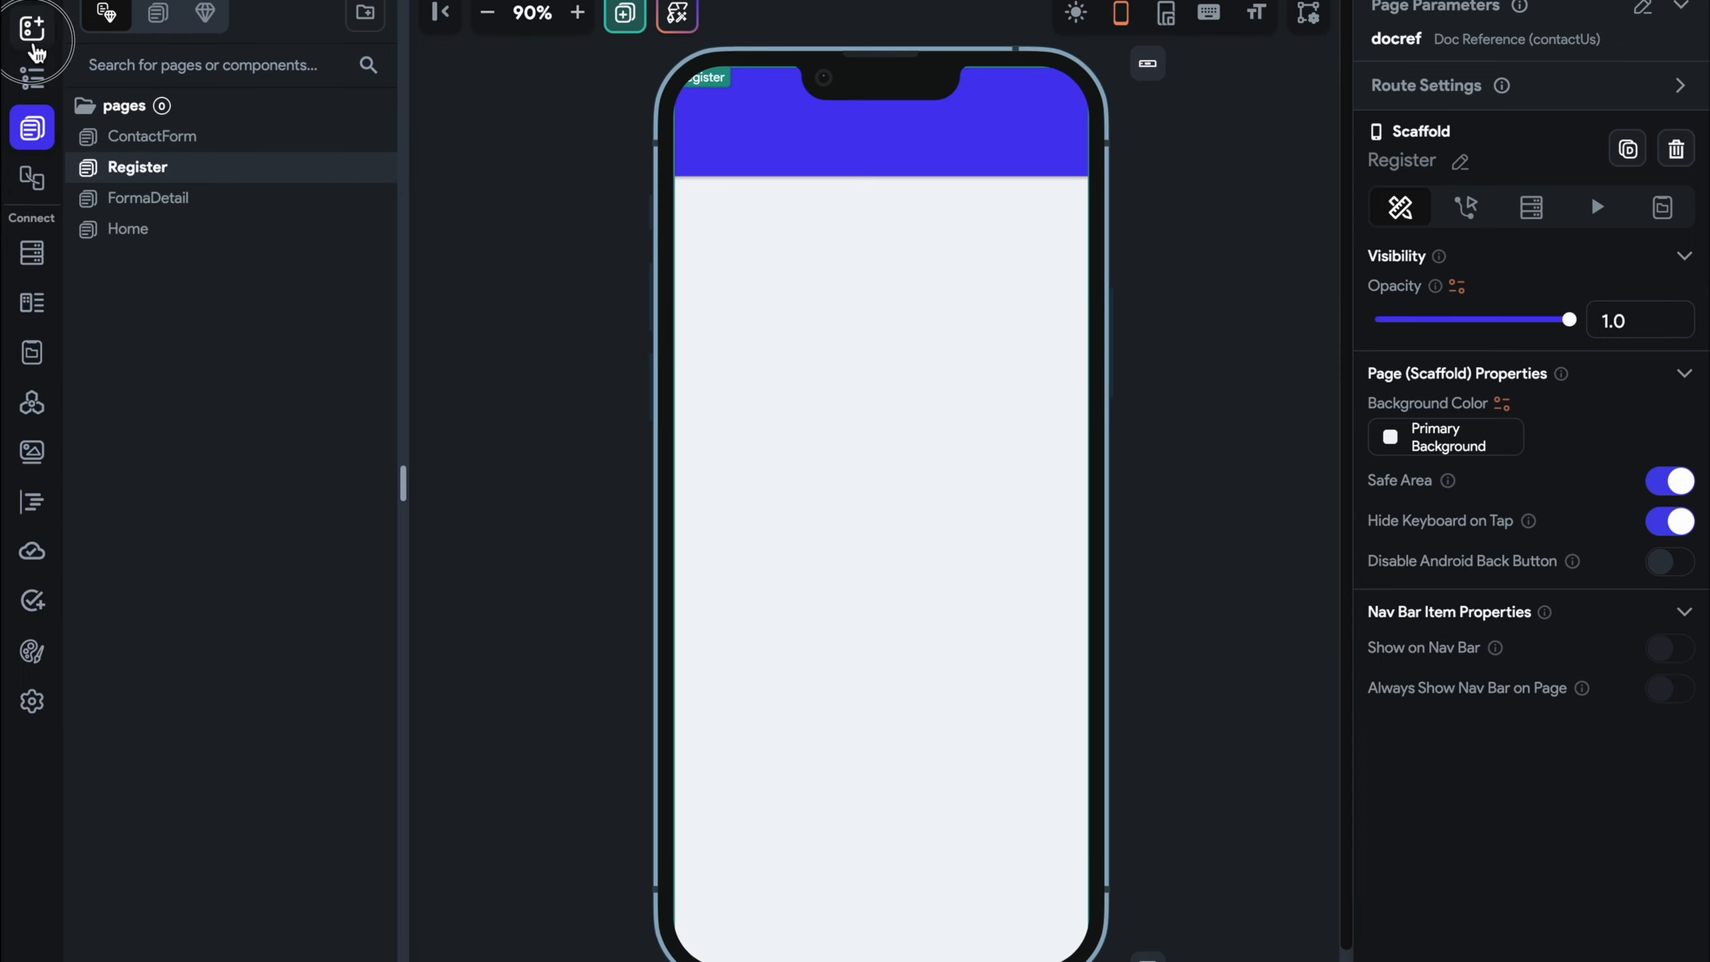
# Add a centre-aligned Button labelled 'Sign In' to the Register page
pyautogui.click(32, 30)
pyautogui.write('but')
pyautogui.moveTo(124, 199); pyautogui.dragTo(794, 471)
pyautogui.click(1445, 691)
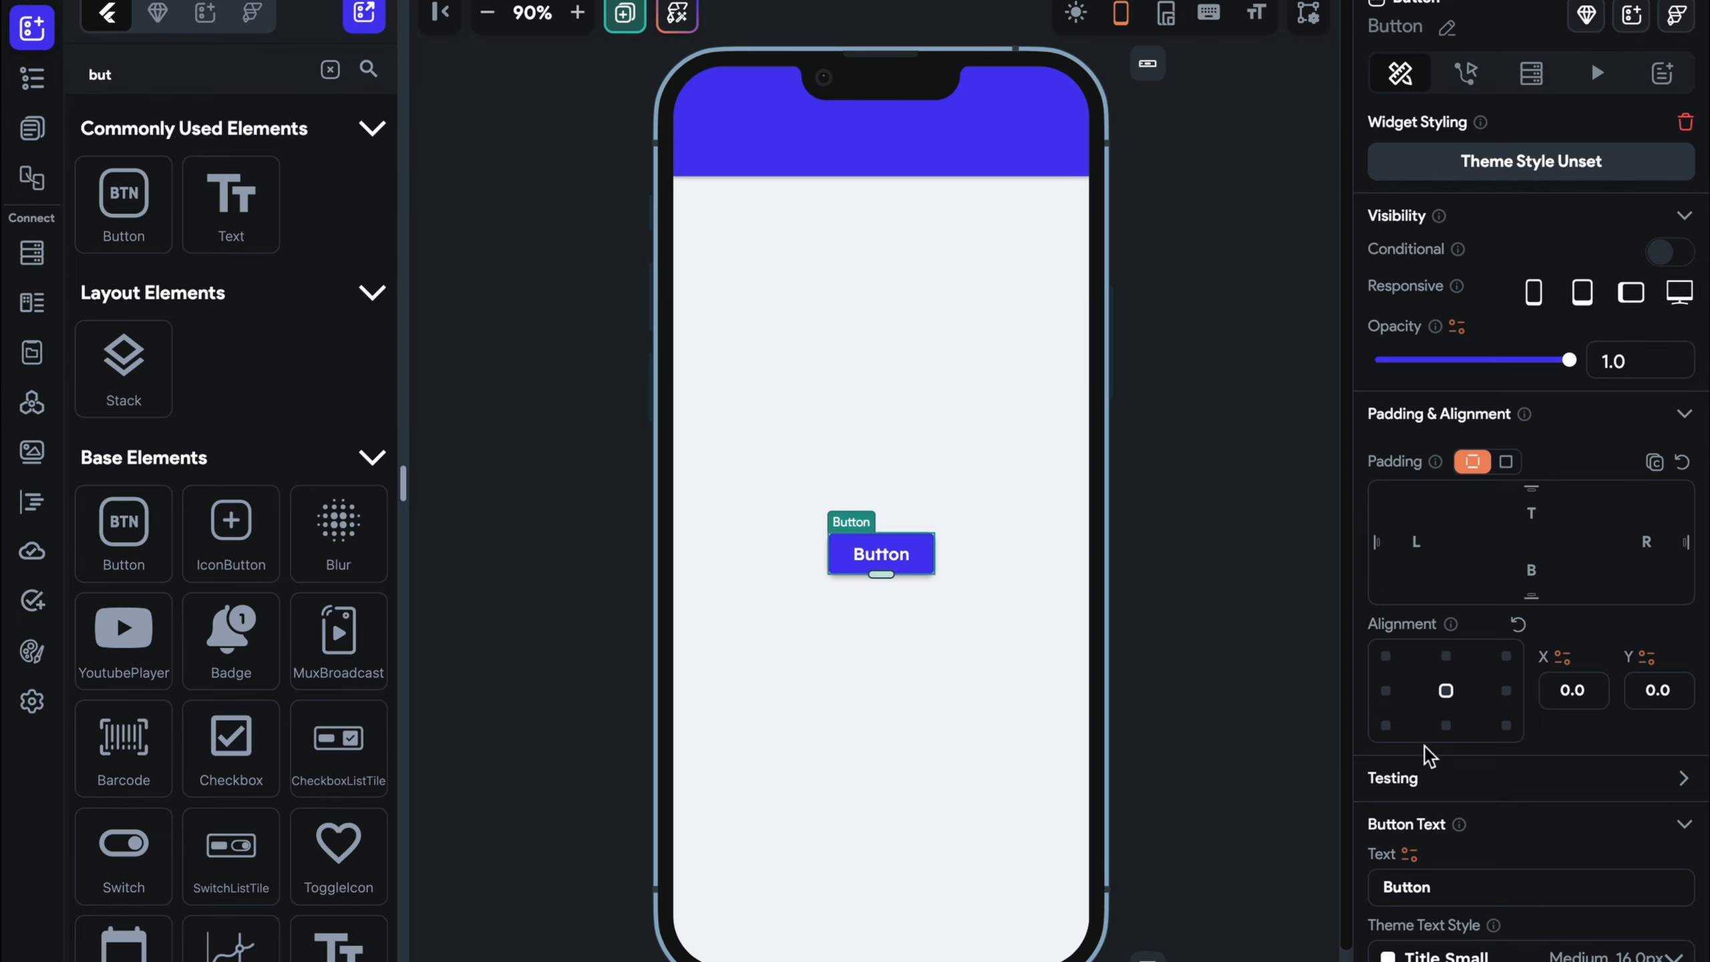
pyautogui.scroll(-1, 1481, 815)
pyautogui.doubleClick(1407, 836)
pyautogui.write('Sign')
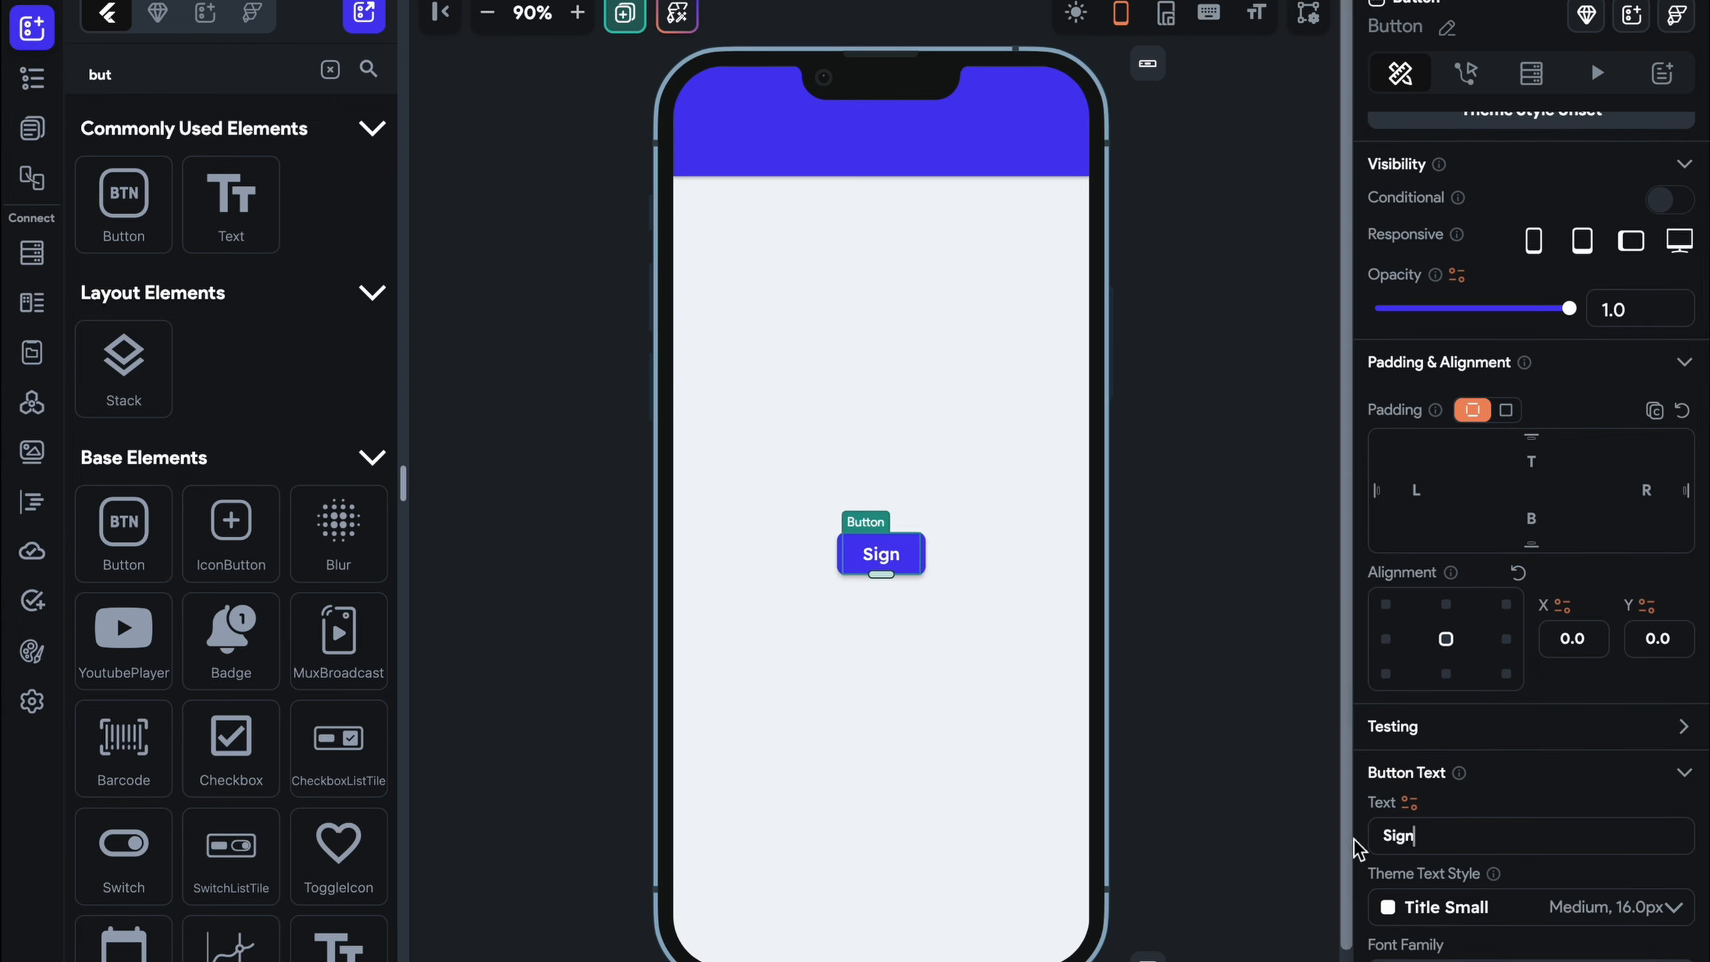
pyautogui.write(' In')
pyautogui.scroll(1, 1529, 236)
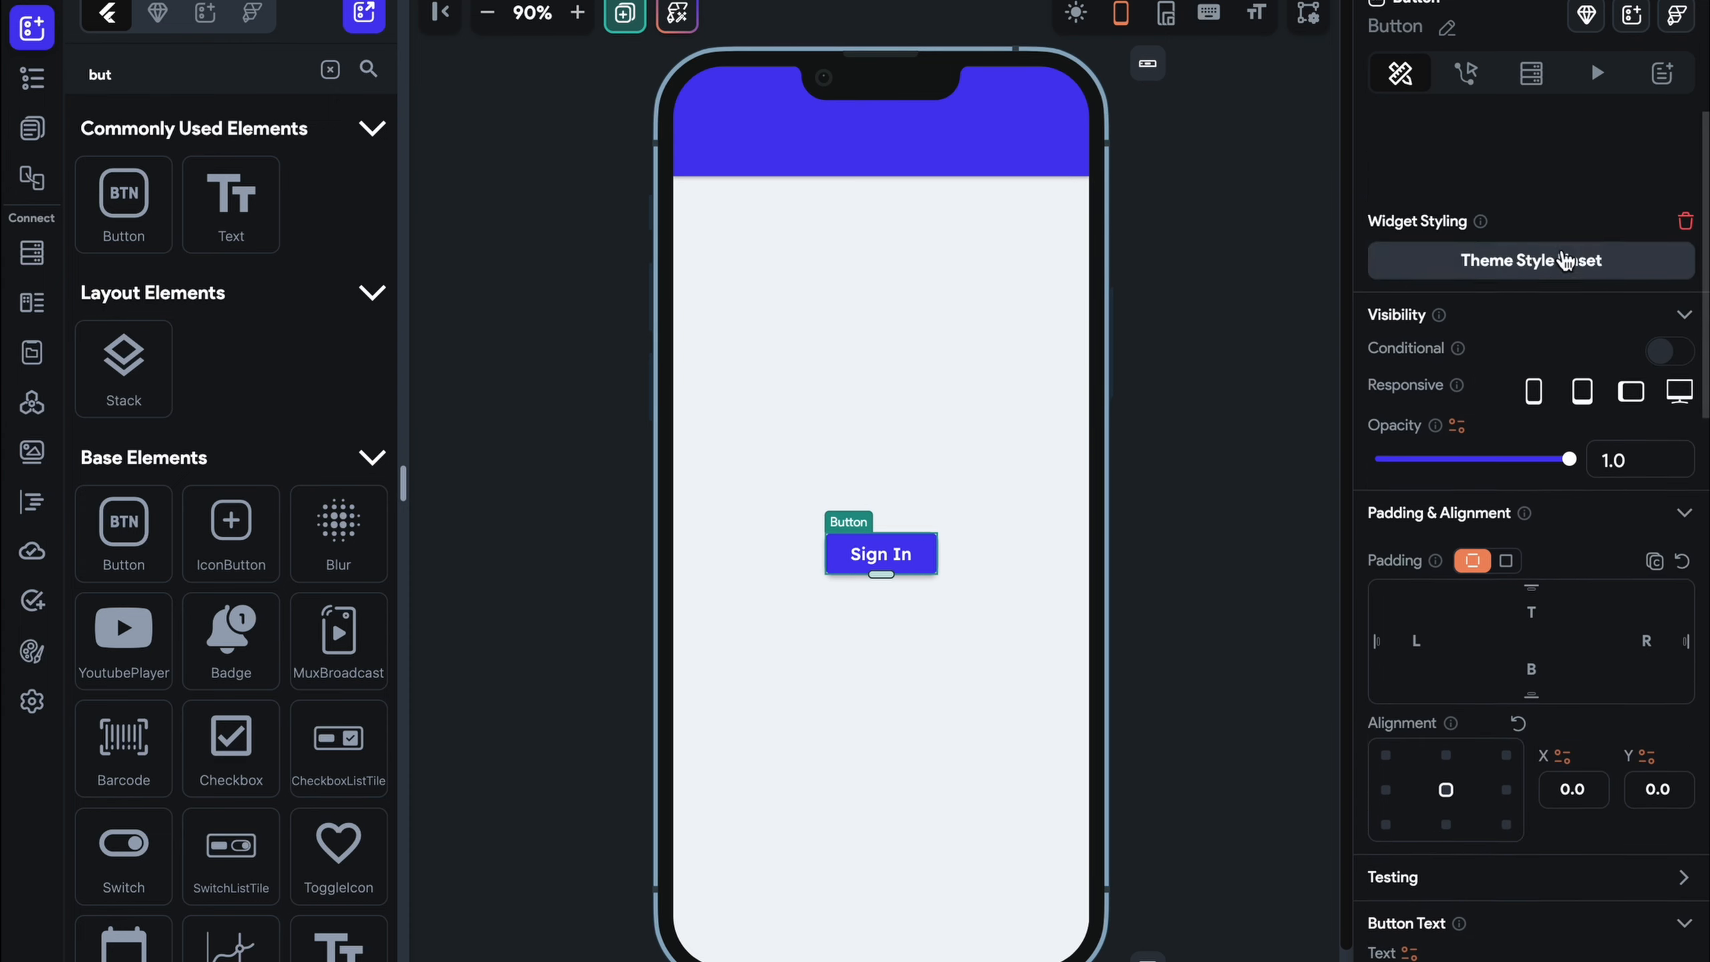
# Give the Sign In button an Auth Log In action using the Anonymous provider, then open Home
pyautogui.click(1467, 72)
pyautogui.click(1527, 332)
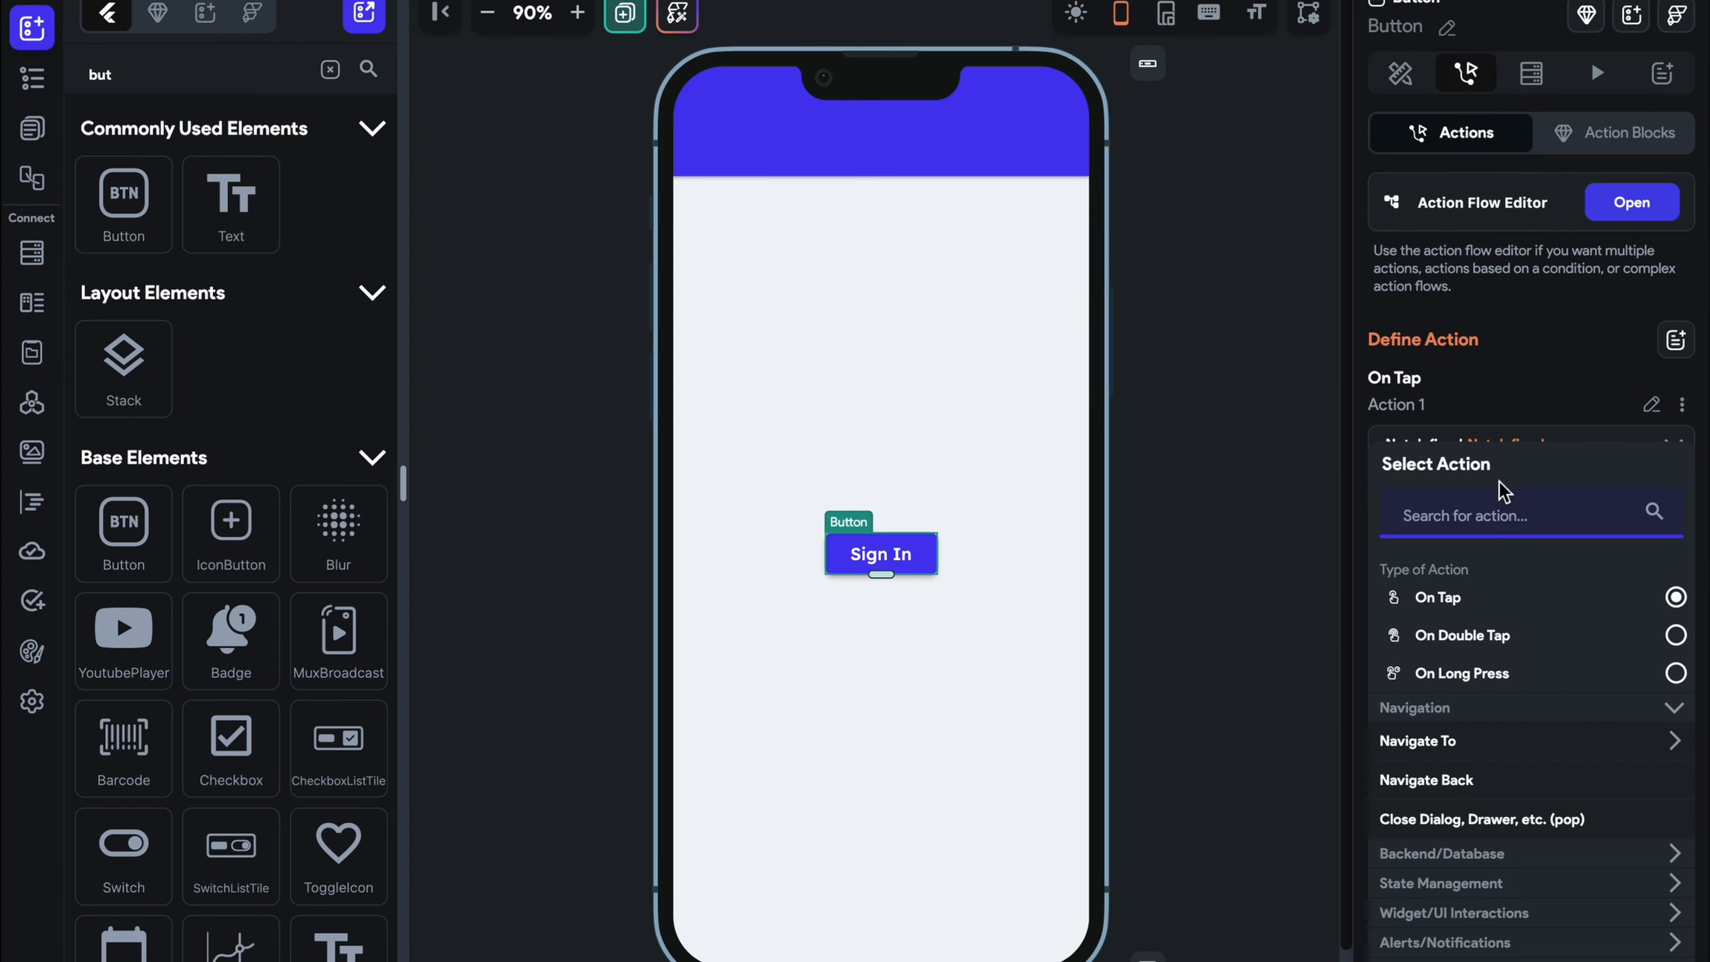
pyautogui.write('auth')
pyautogui.click(1454, 781)
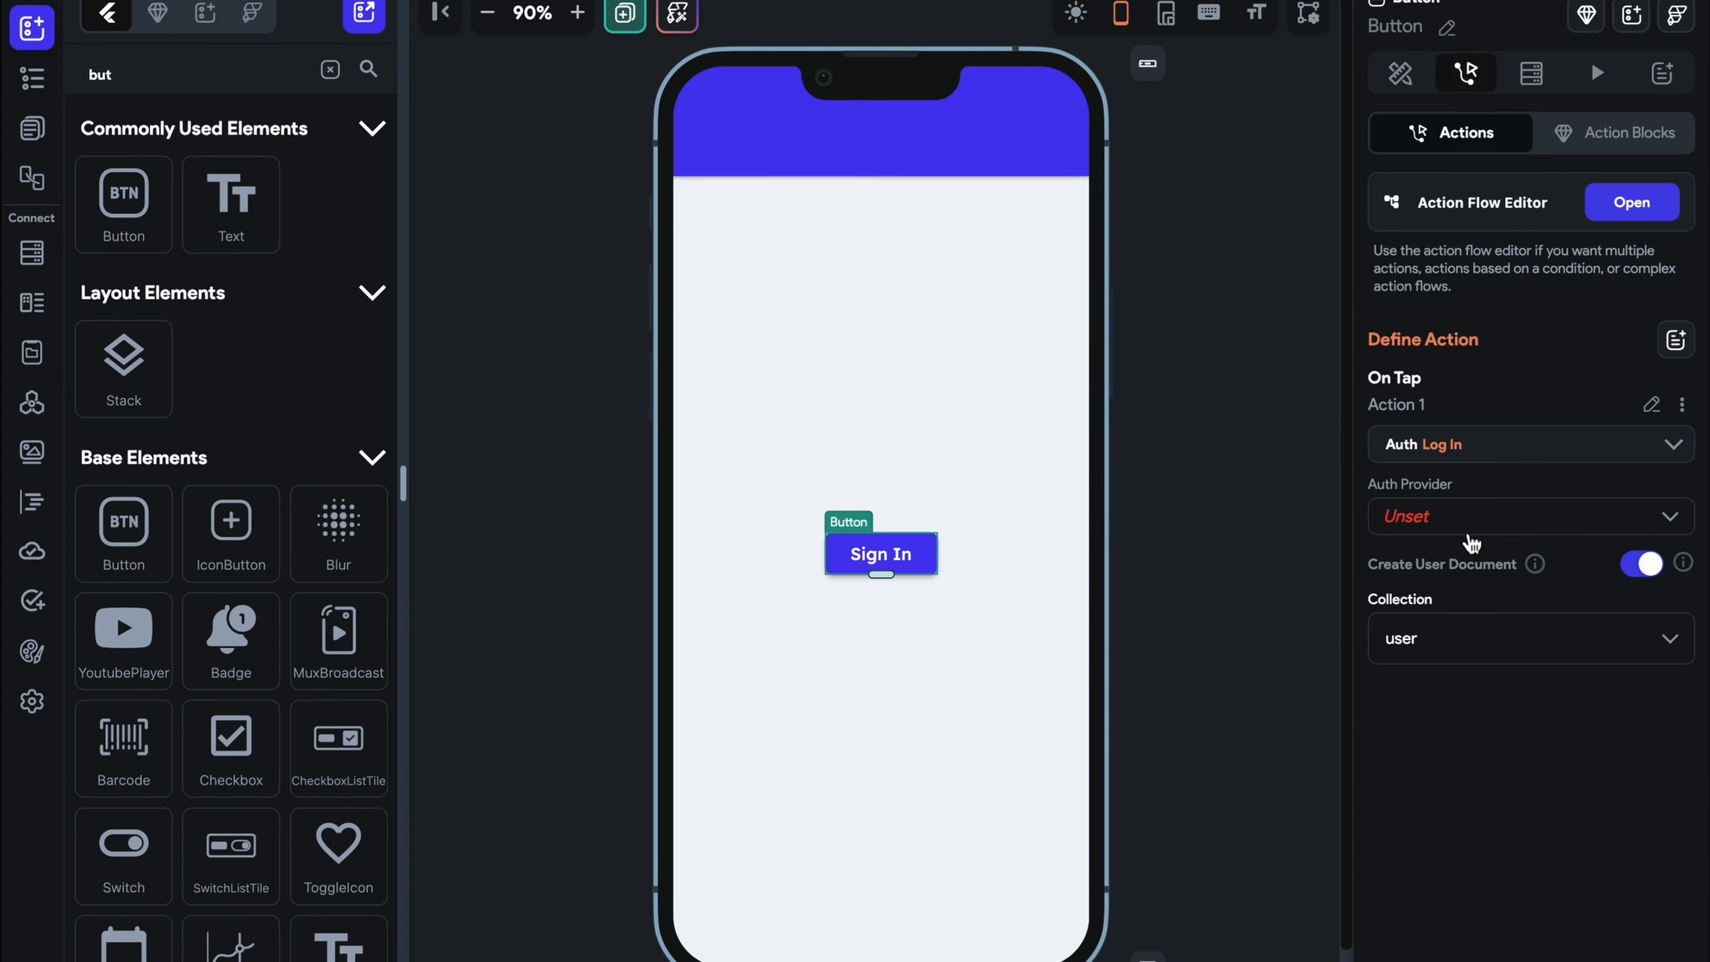
pyautogui.click(1471, 532)
pyautogui.click(1473, 745)
pyautogui.click(1266, 581)
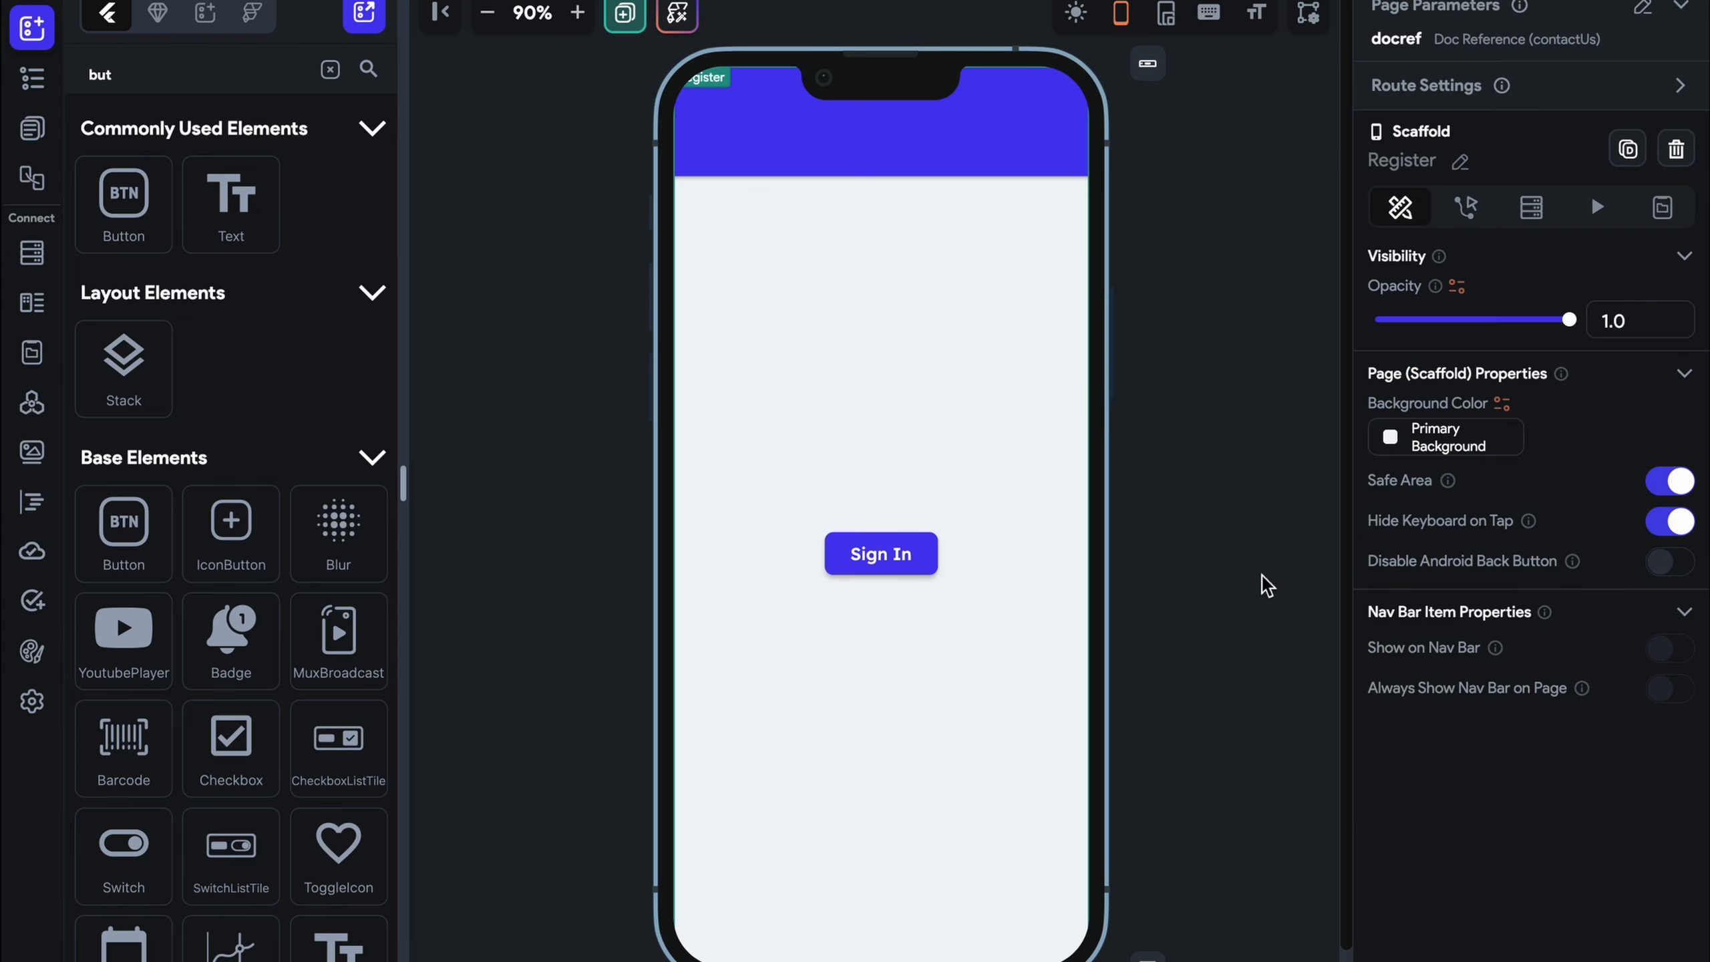
pyautogui.click(32, 128)
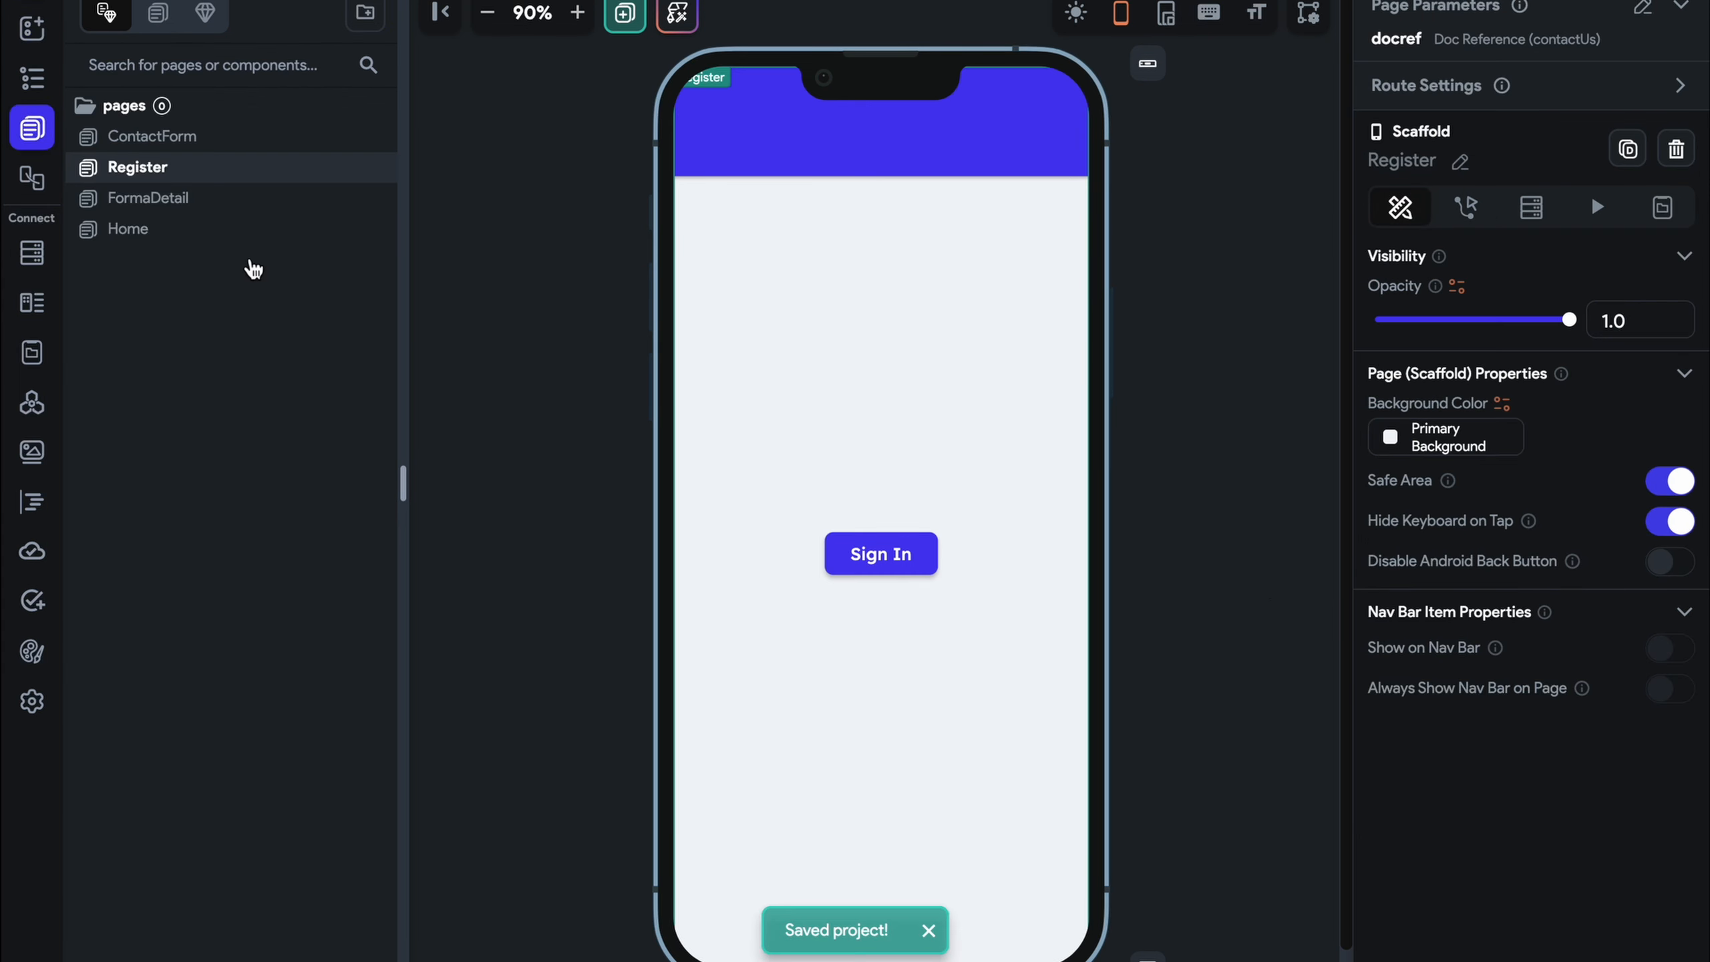
pyautogui.click(215, 228)
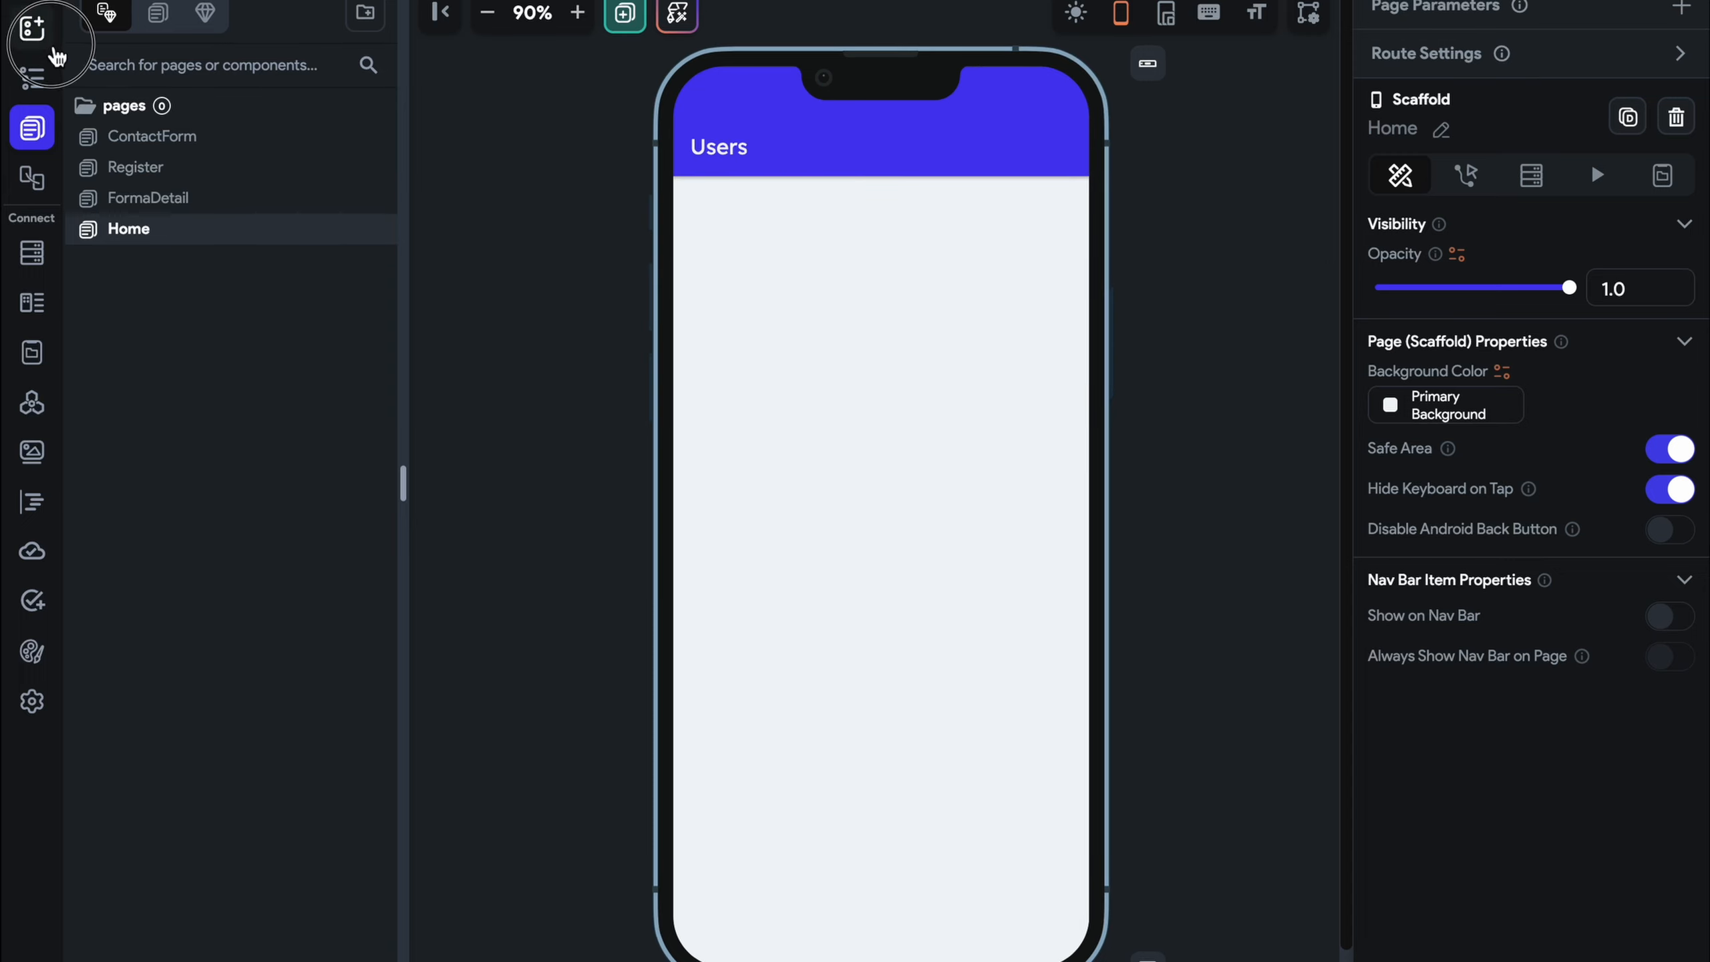
# Drop a Column into the Home page body and give it uniform padding of 10
pyautogui.click(31, 28)
pyautogui.moveTo(231, 203); pyautogui.dragTo(977, 279)
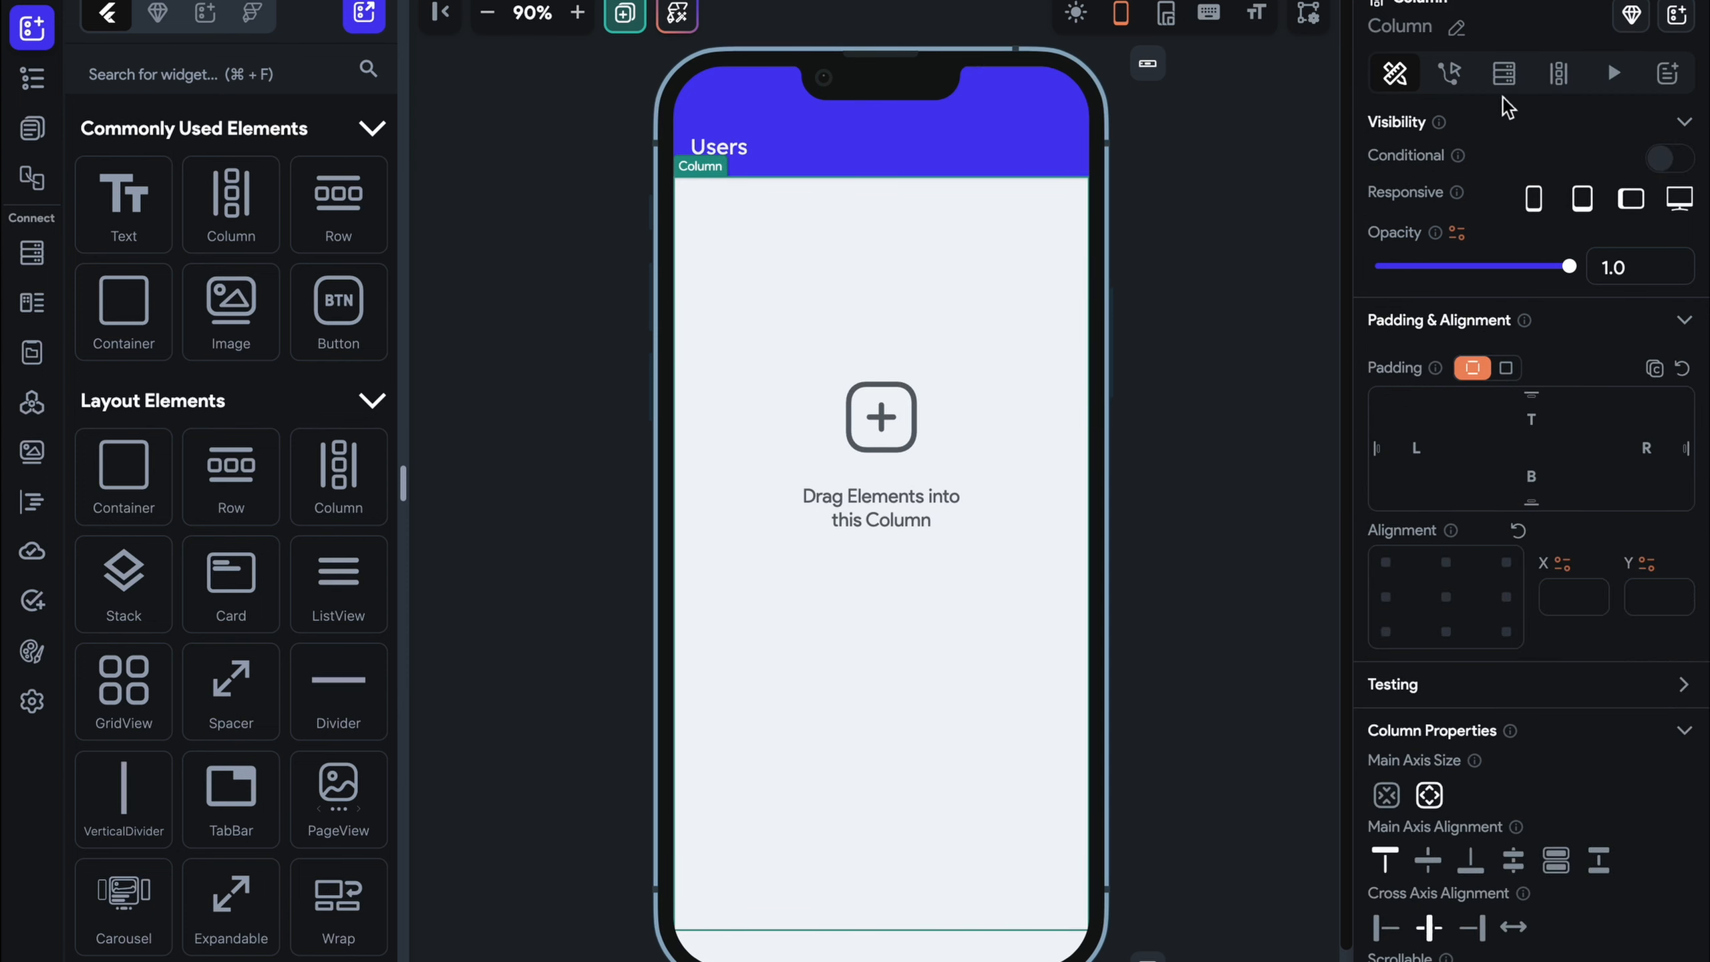
pyautogui.click(1507, 367)
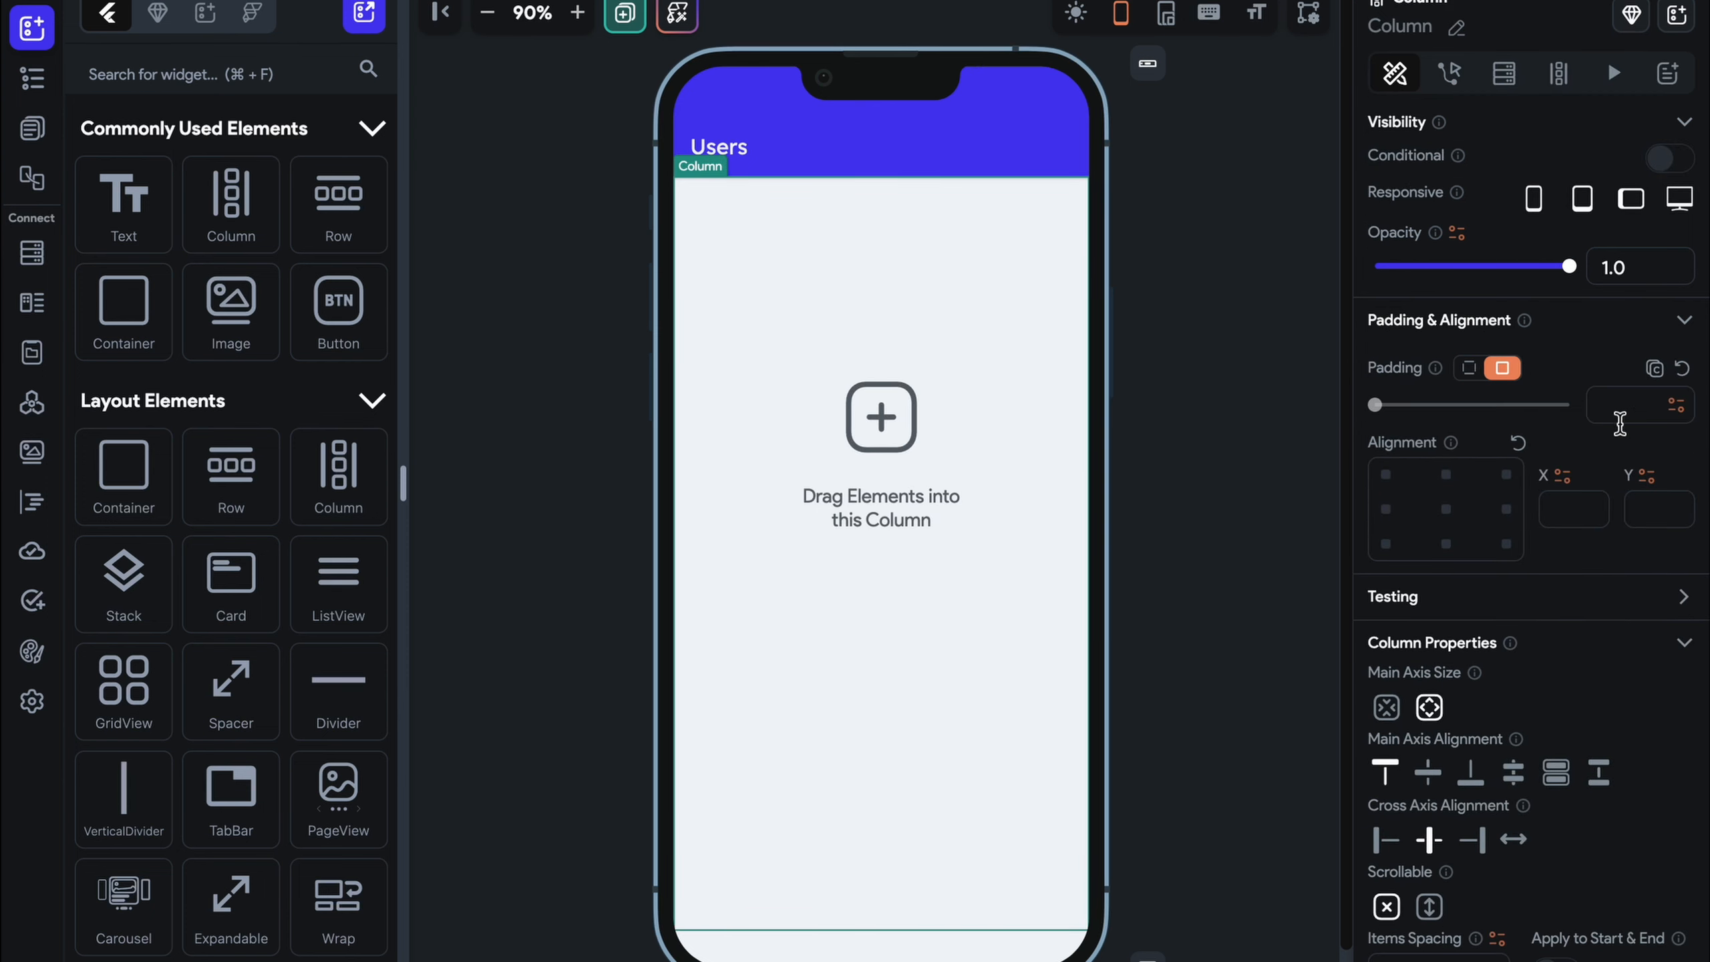
pyautogui.click(1621, 417)
pyautogui.write('10')
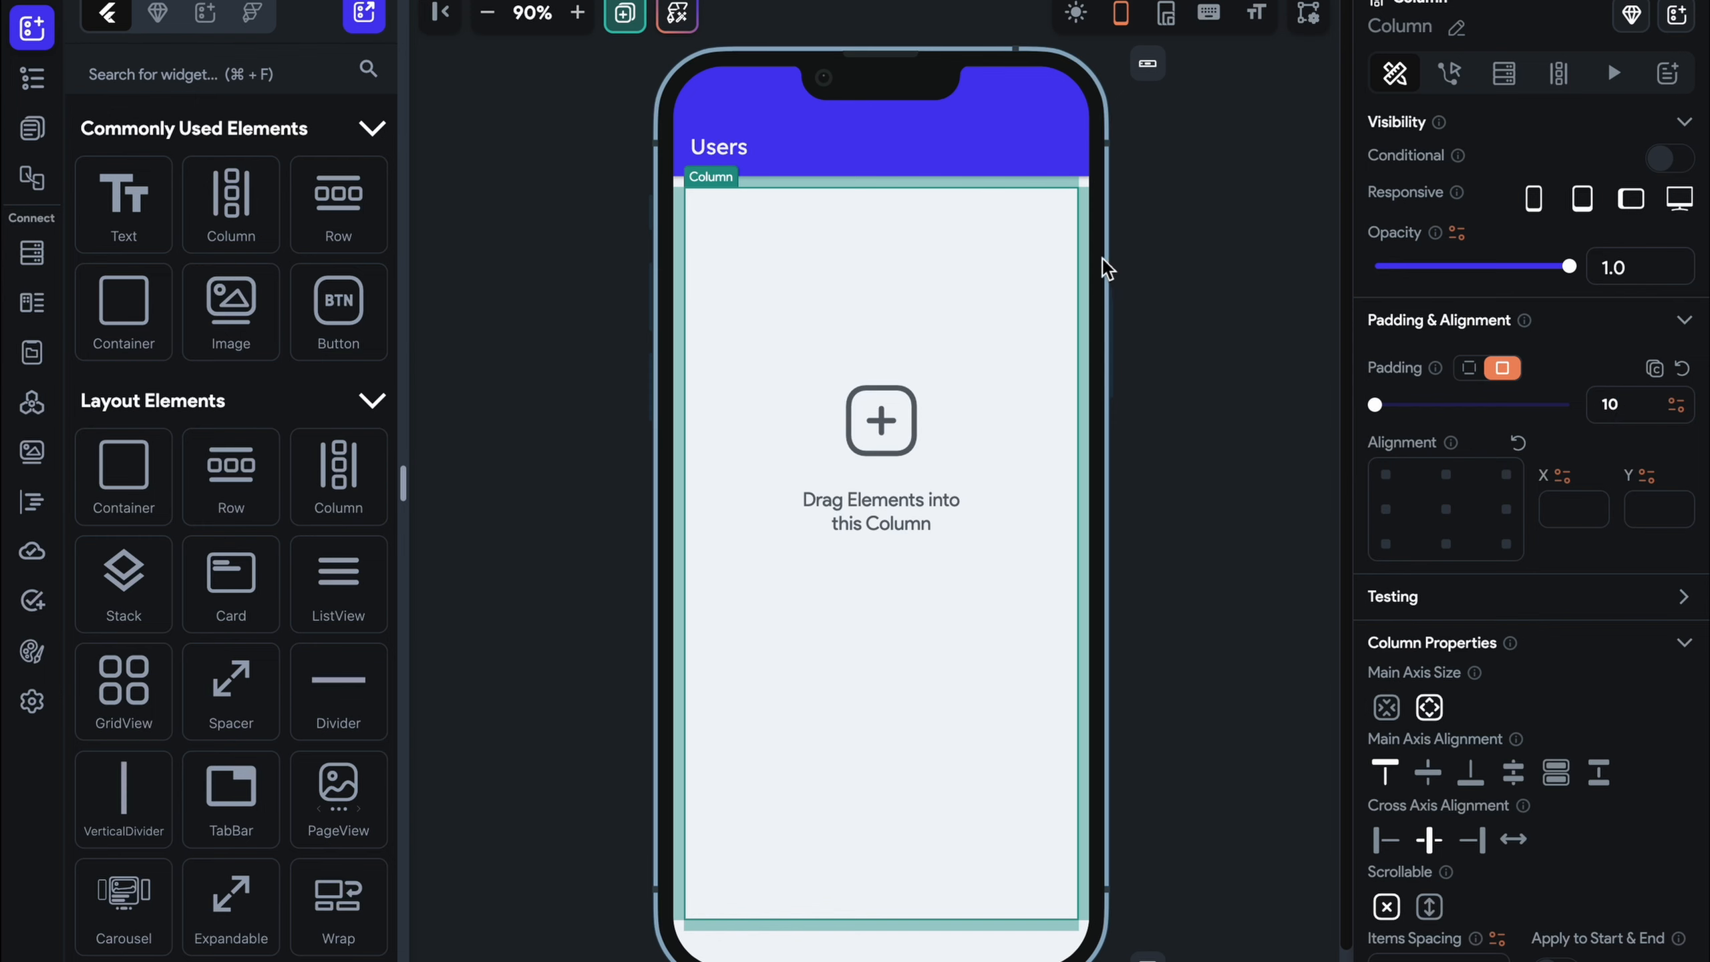
pyautogui.click(691, 297)
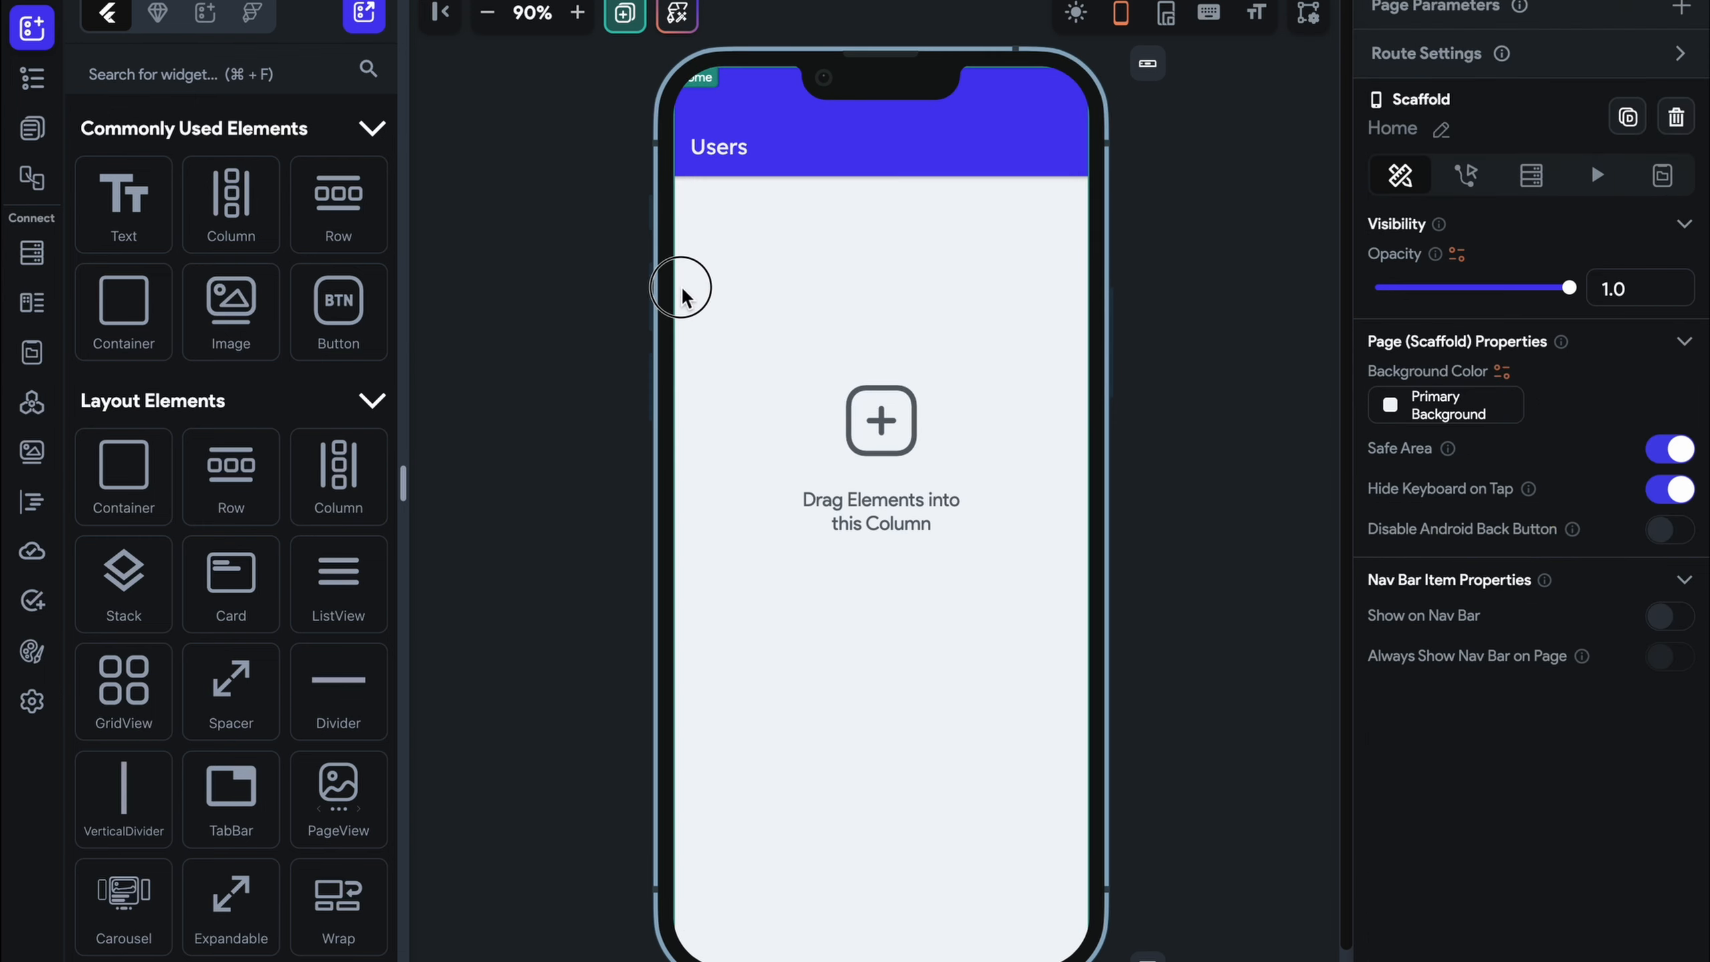
pyautogui.click(688, 293)
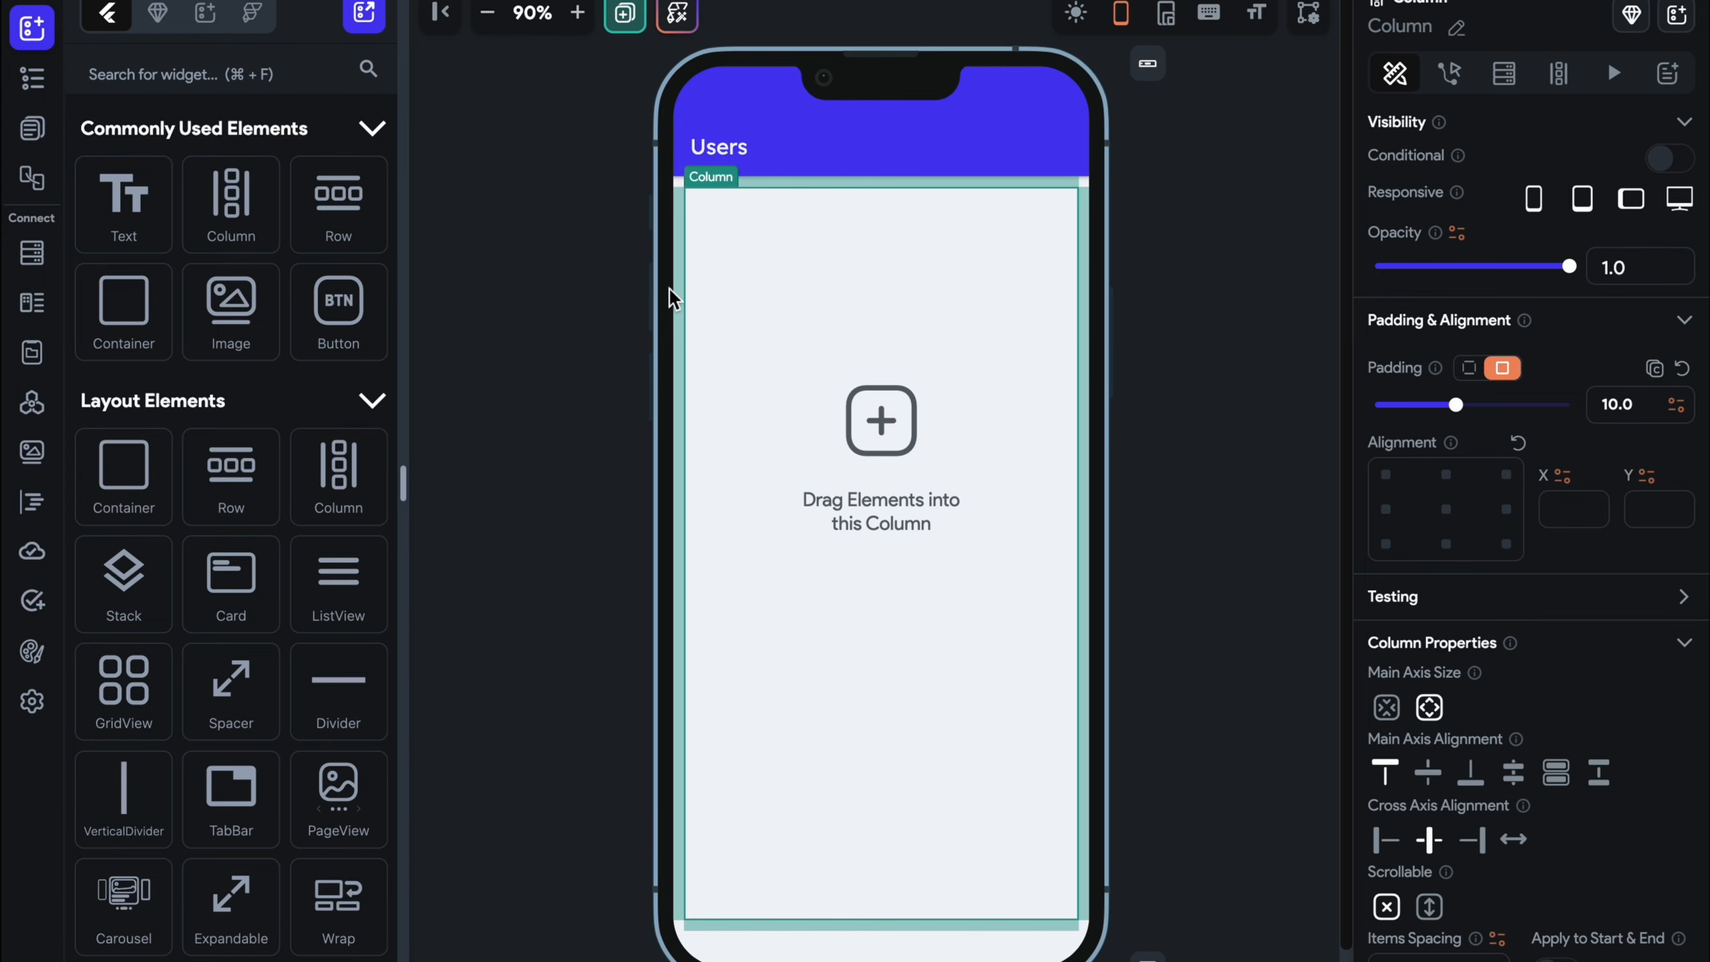
pyautogui.click(504, 285)
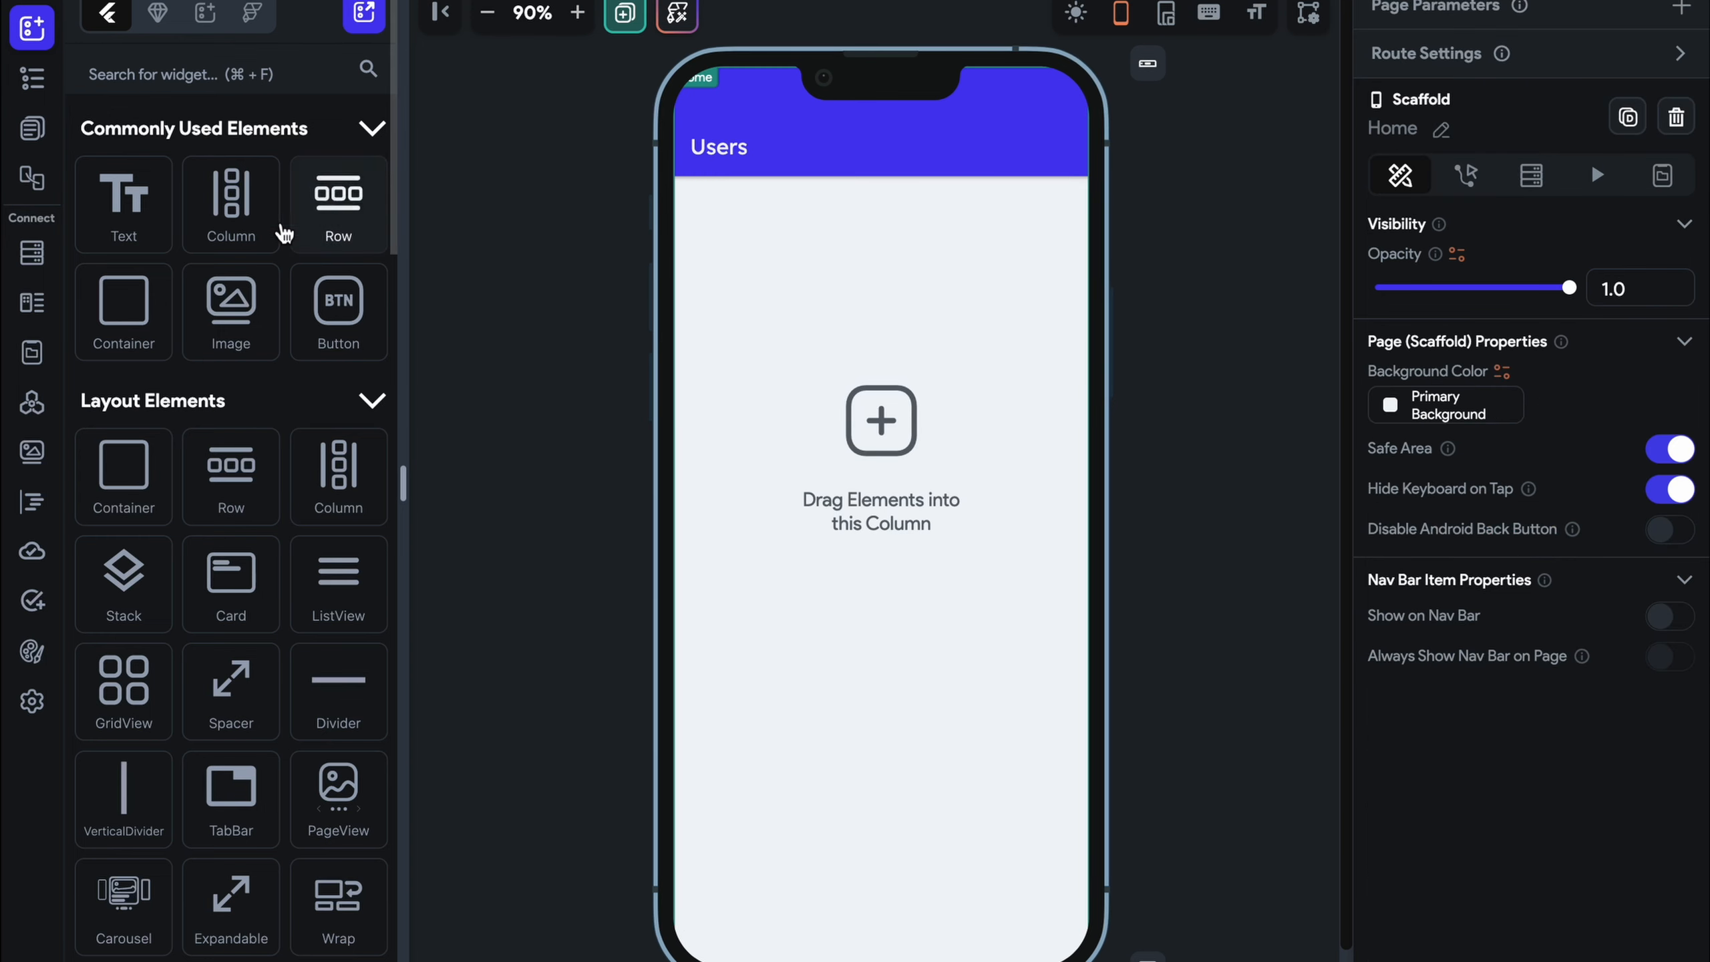
pyautogui.click(757, 313)
# Query the user collection on the Column, excluding the current user, and drop a Container inside
pyautogui.click(1505, 72)
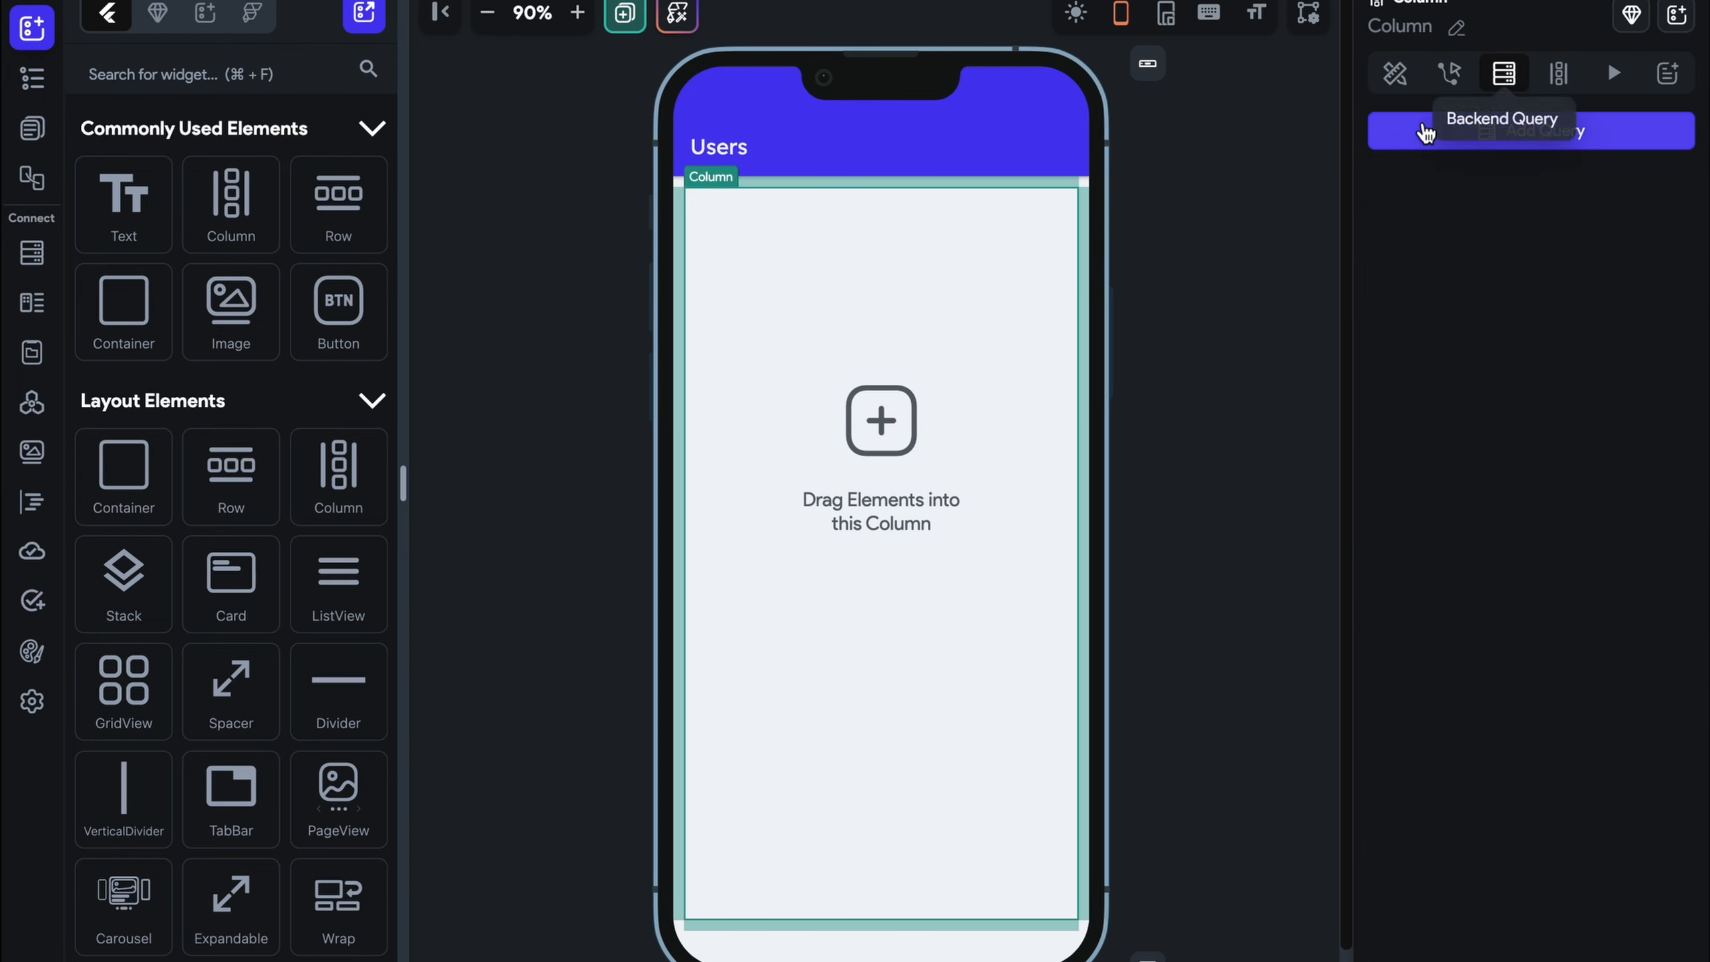
pyautogui.click(1417, 130)
pyautogui.click(1212, 129)
pyautogui.click(1203, 119)
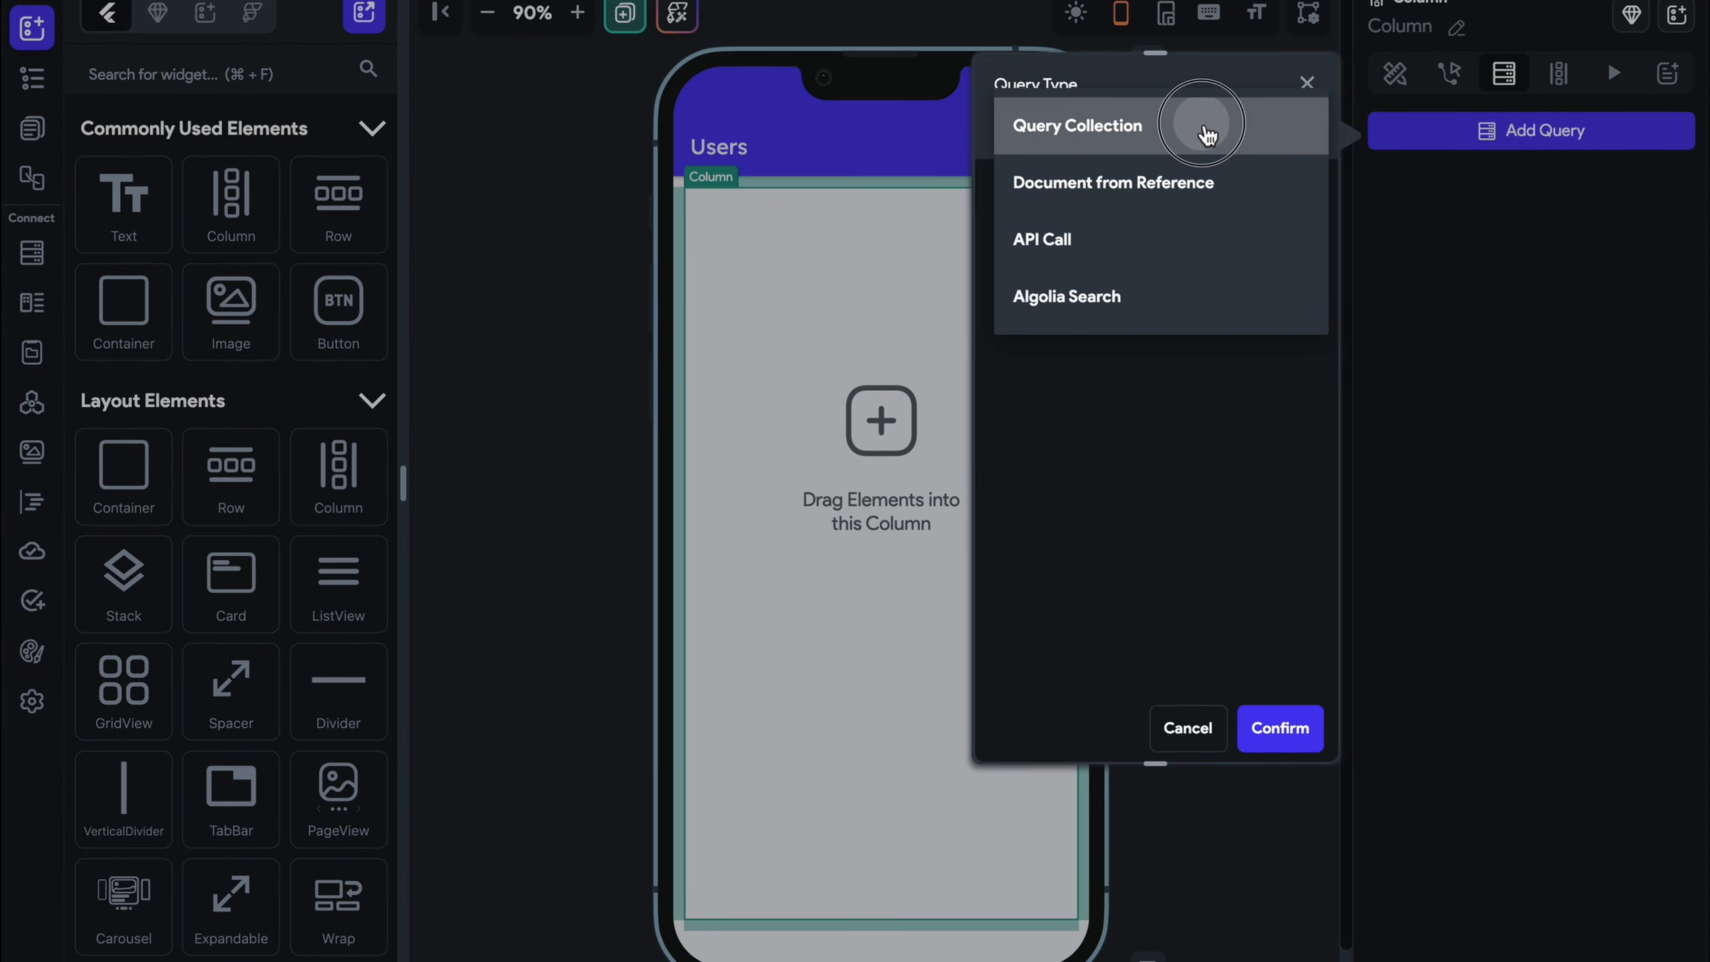
pyautogui.click(1199, 266)
pyautogui.click(1185, 334)
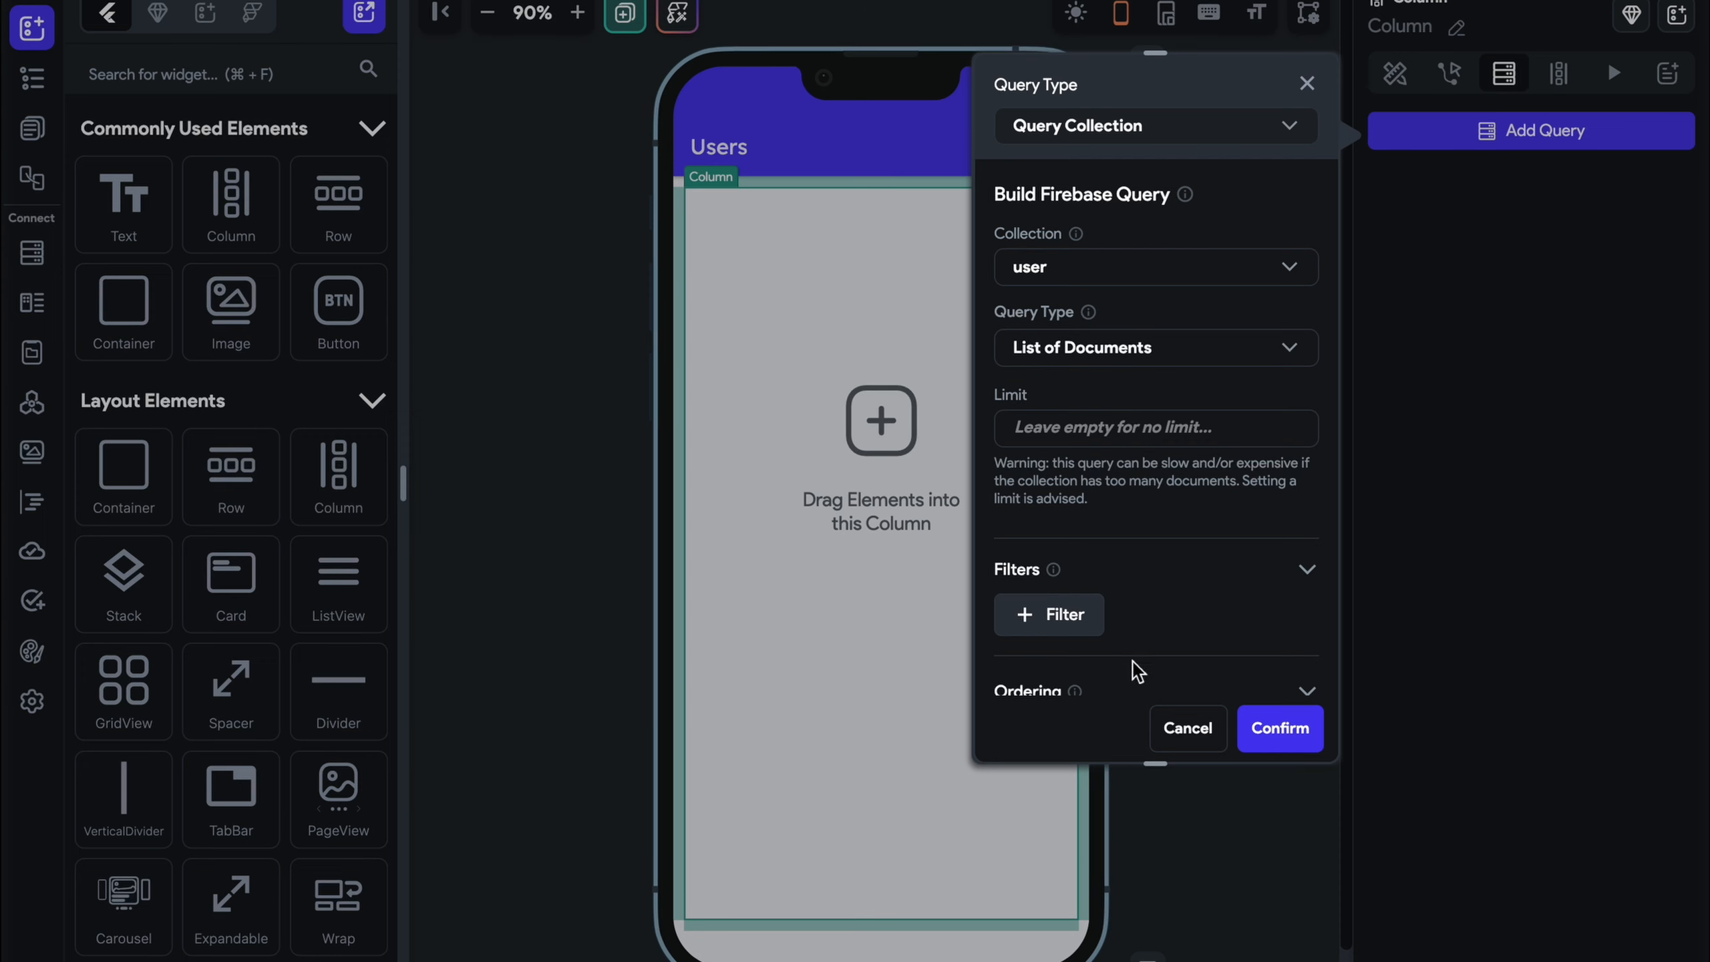
pyautogui.scroll(-4, 1144, 673)
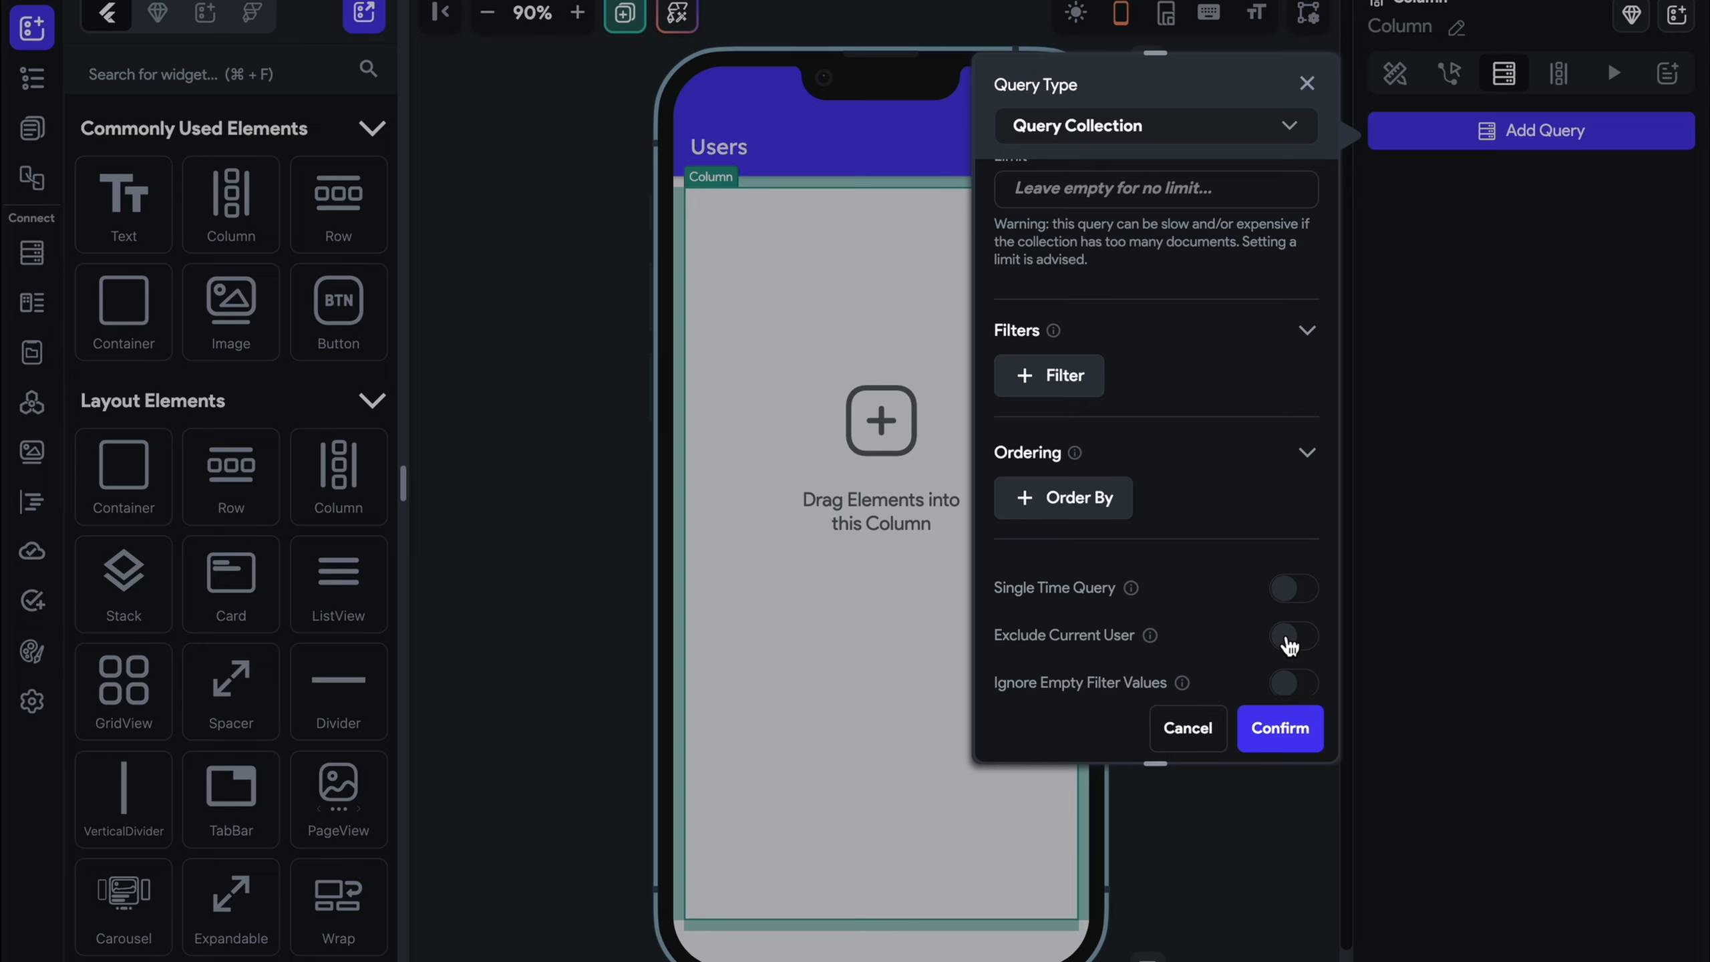
pyautogui.click(1289, 641)
pyautogui.click(1306, 733)
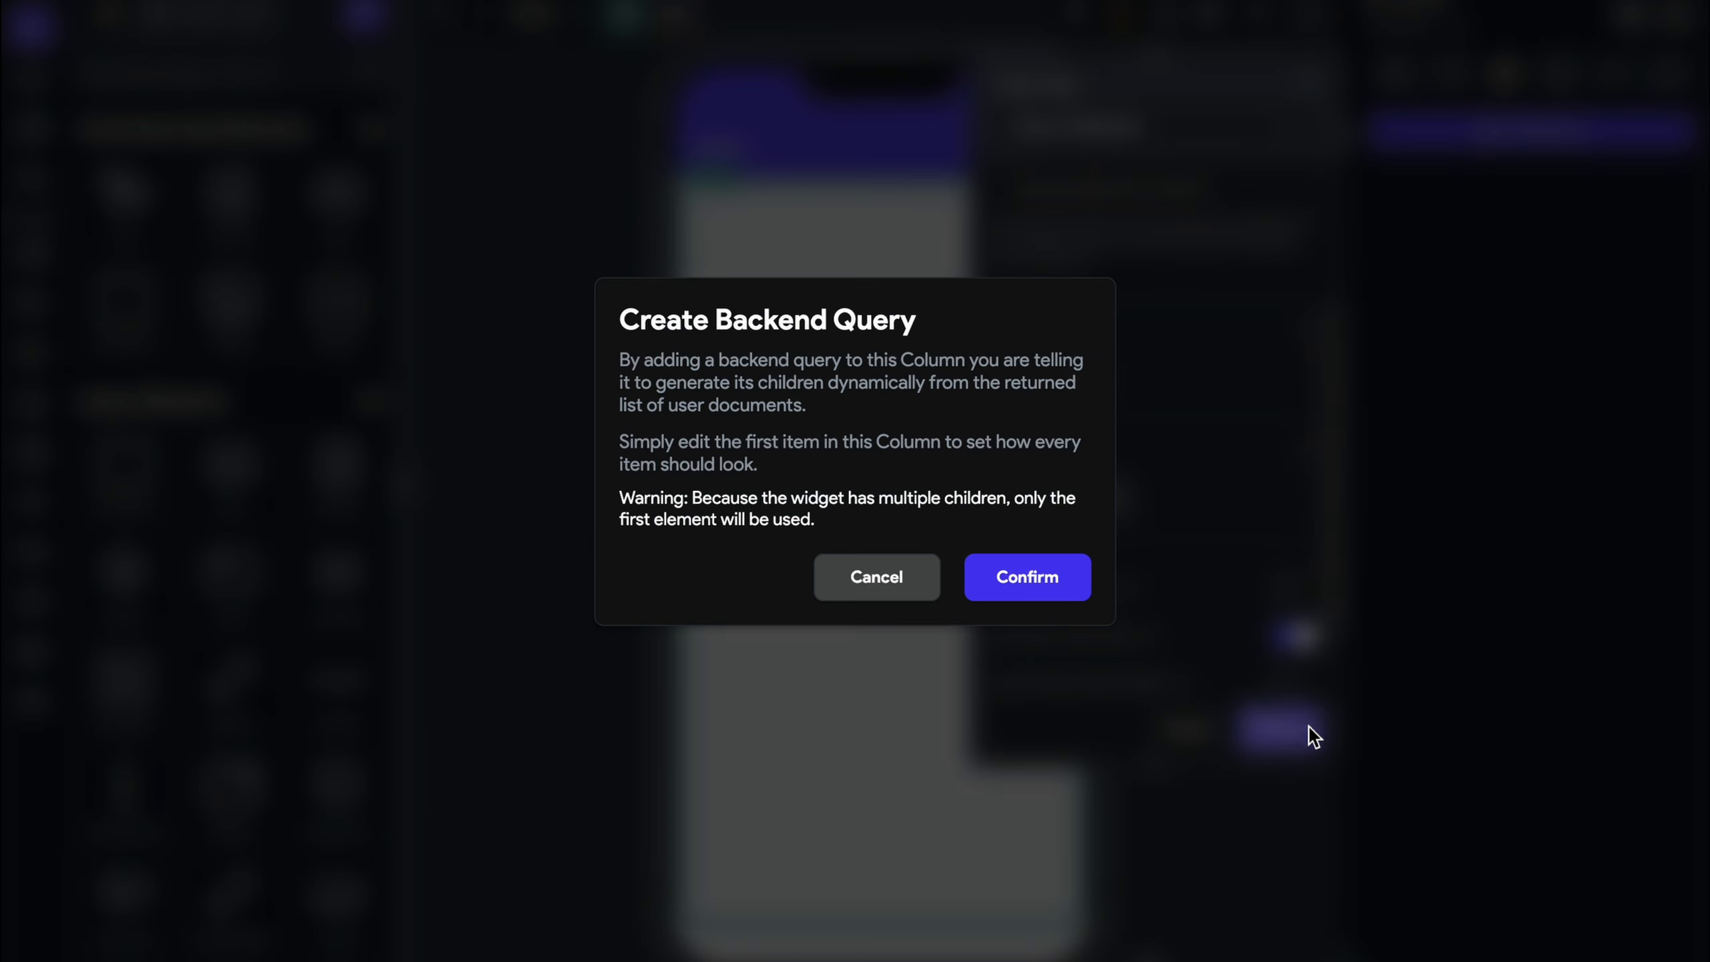
pyautogui.click(1046, 602)
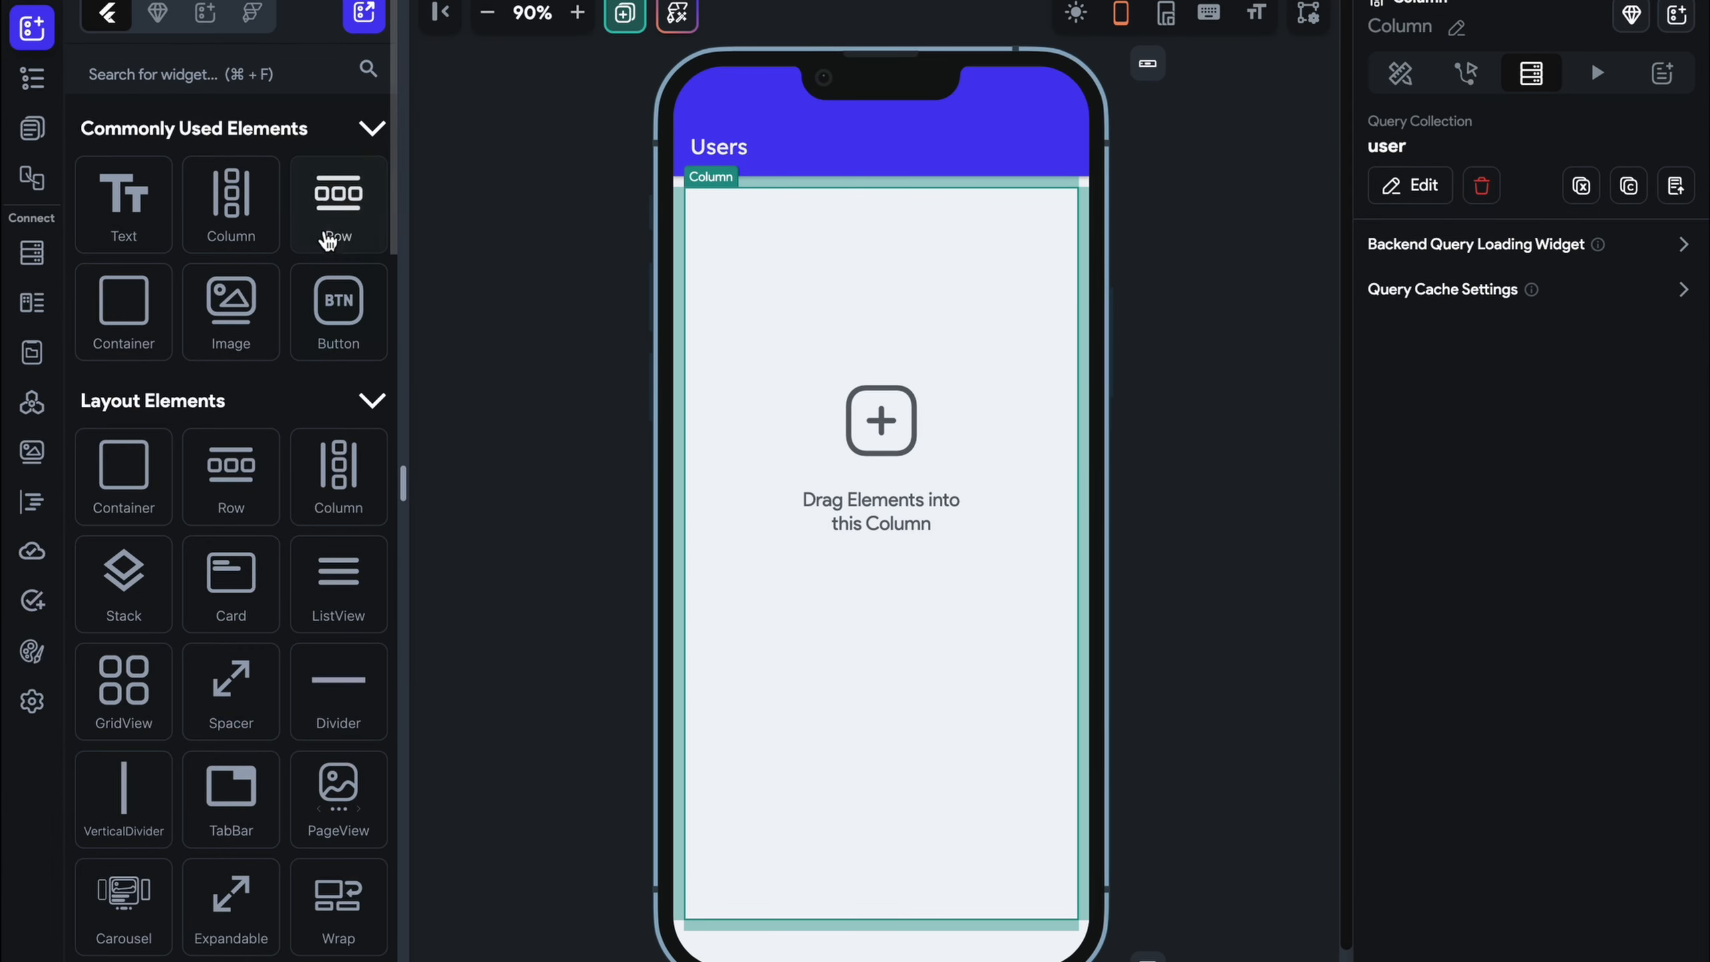
pyautogui.moveTo(148, 306); pyautogui.dragTo(1153, 241)
# Set the Column's item spacing to 20
pyautogui.click(1005, 524)
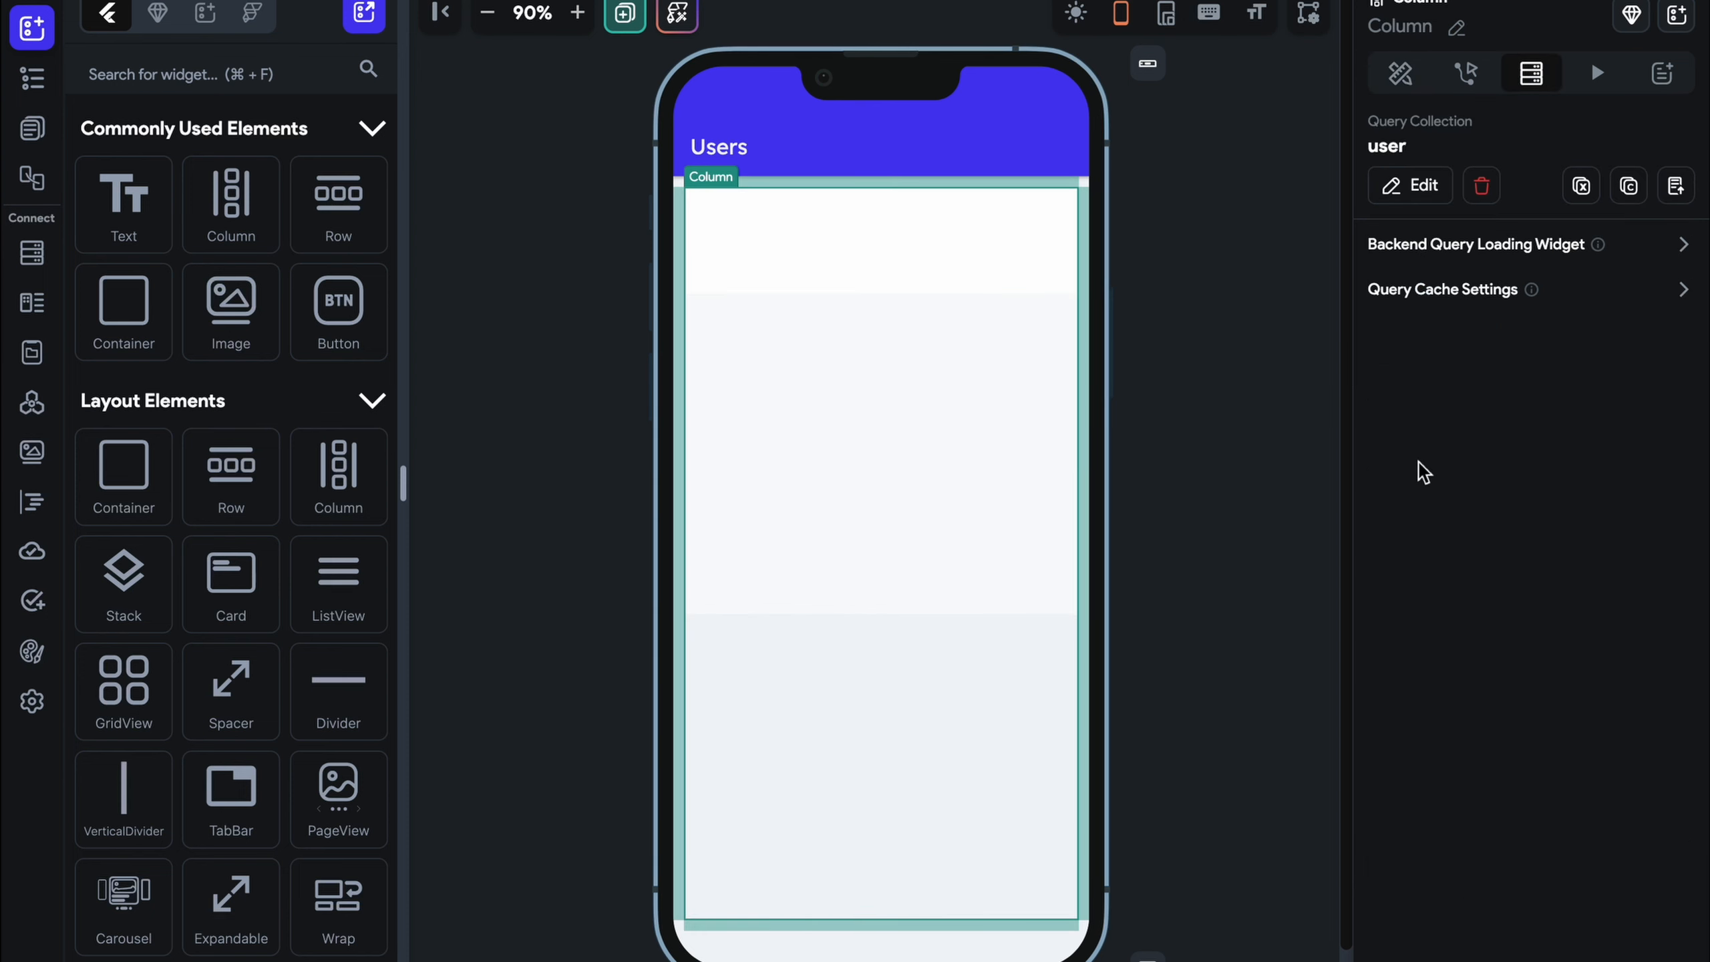
pyautogui.click(1399, 73)
pyautogui.scroll(-3, 1463, 755)
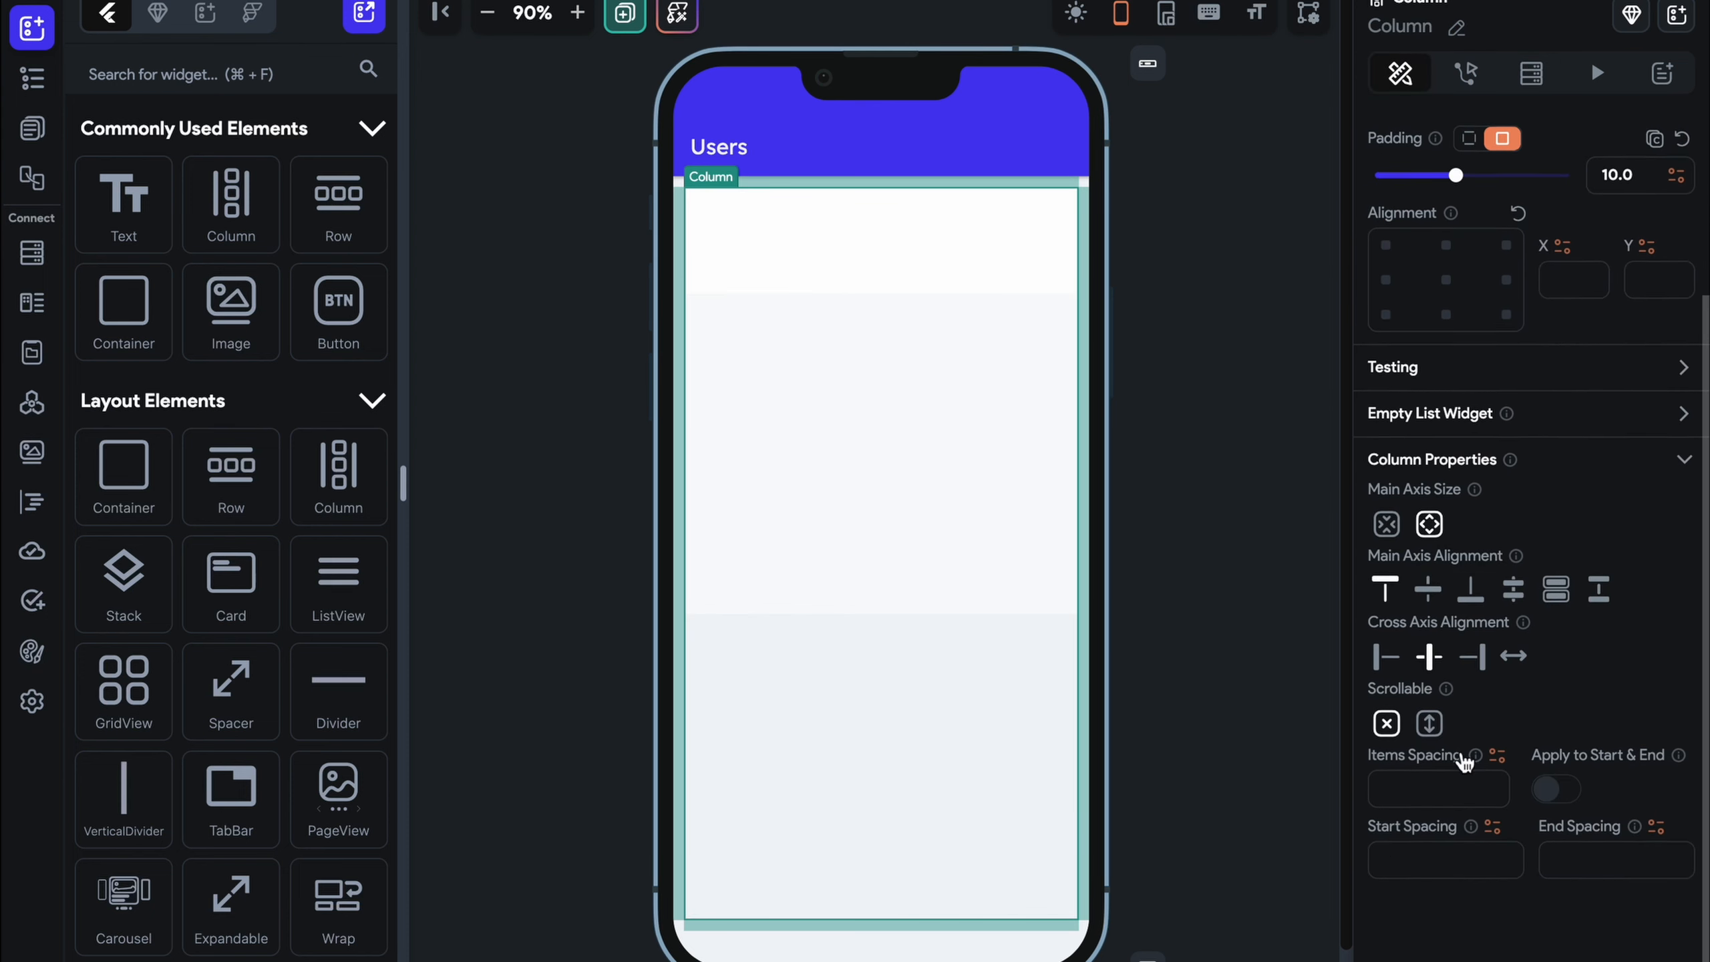
pyautogui.click(1452, 790)
pyautogui.write('29')
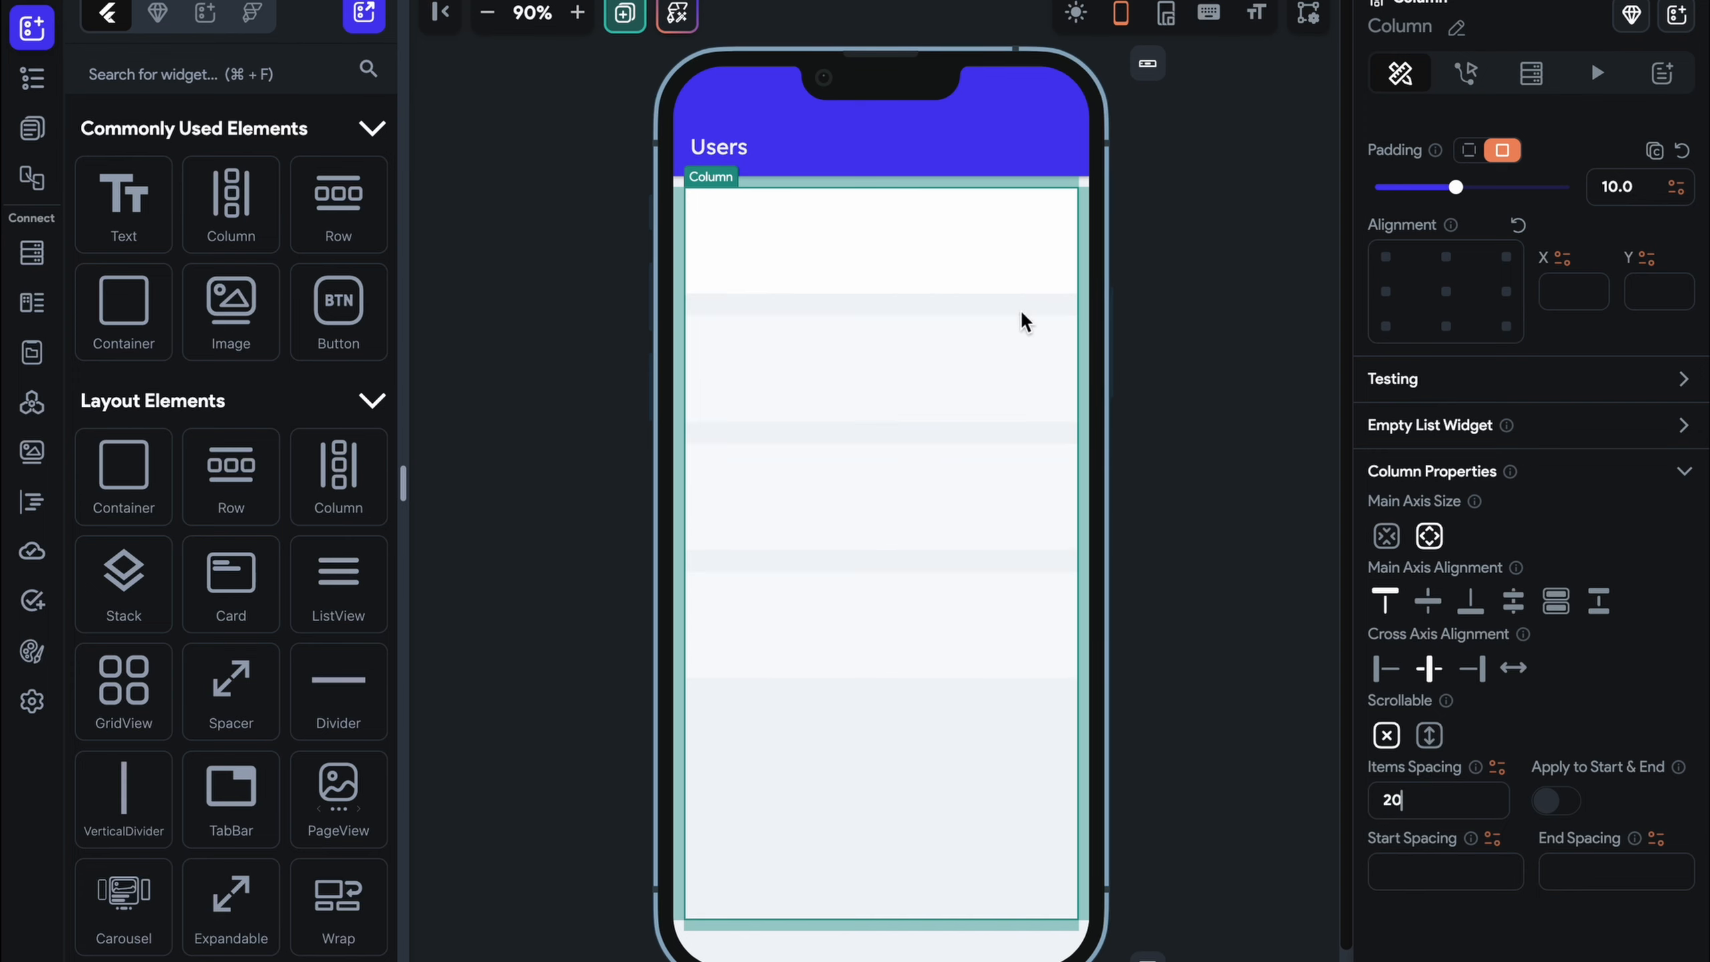
pyautogui.click(978, 271)
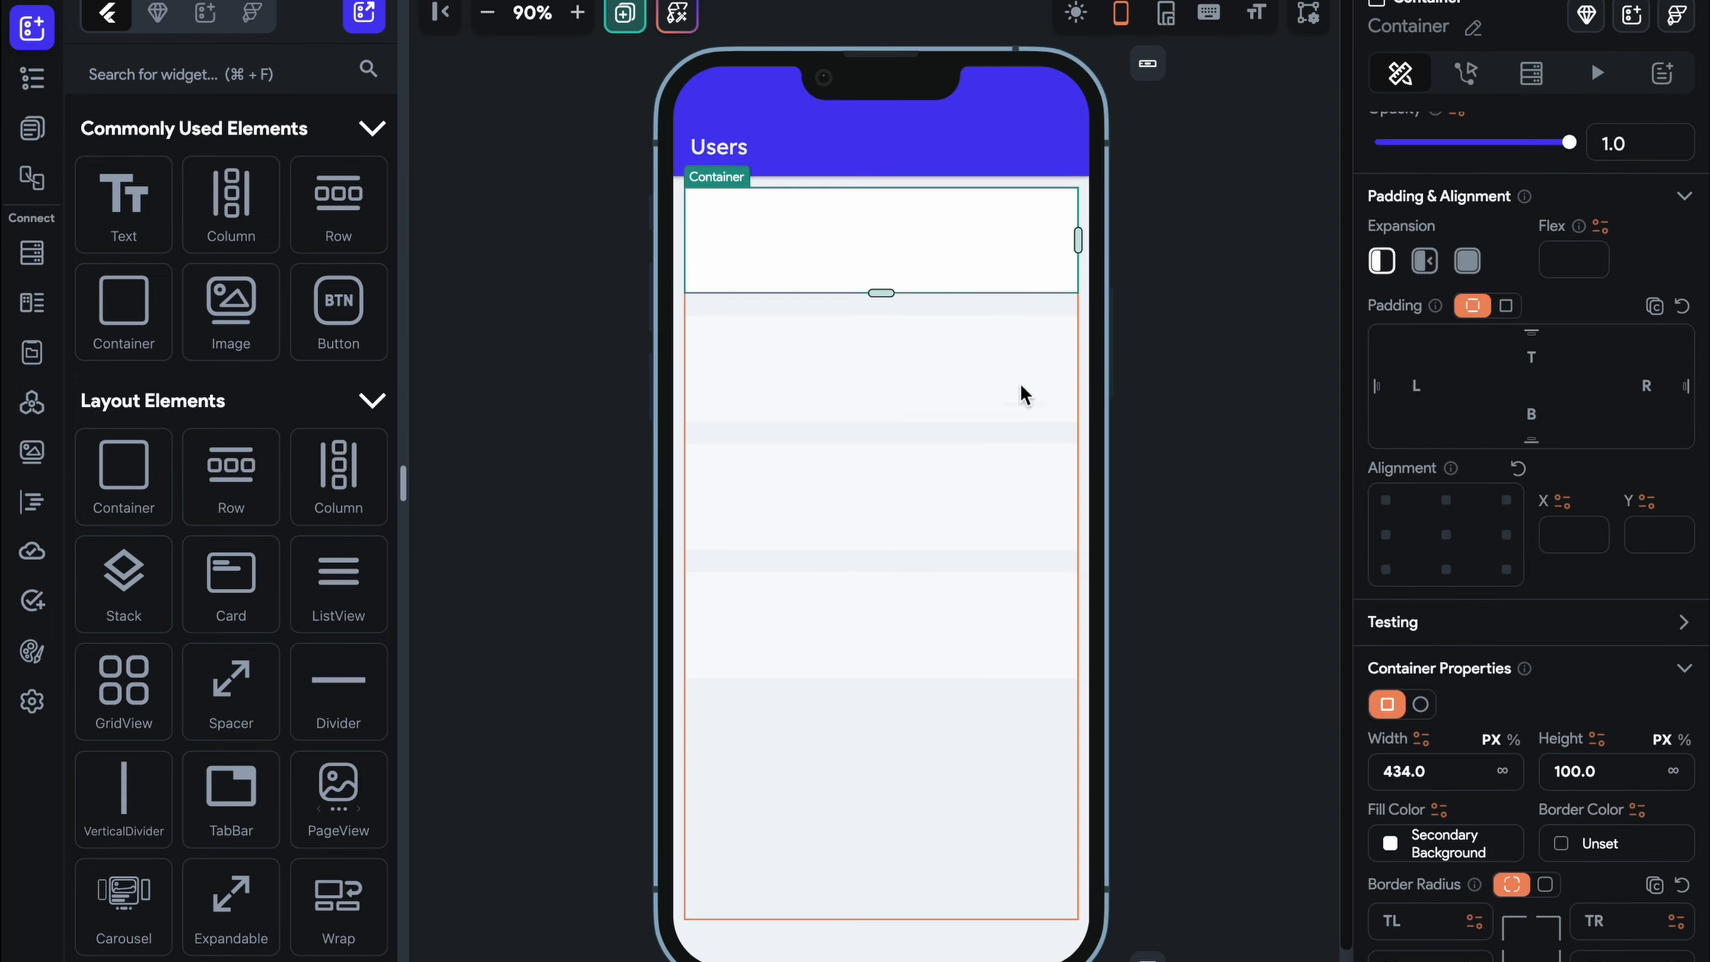
# Shorten the card Container from 100 to 75 px tall
pyautogui.click(1008, 336)
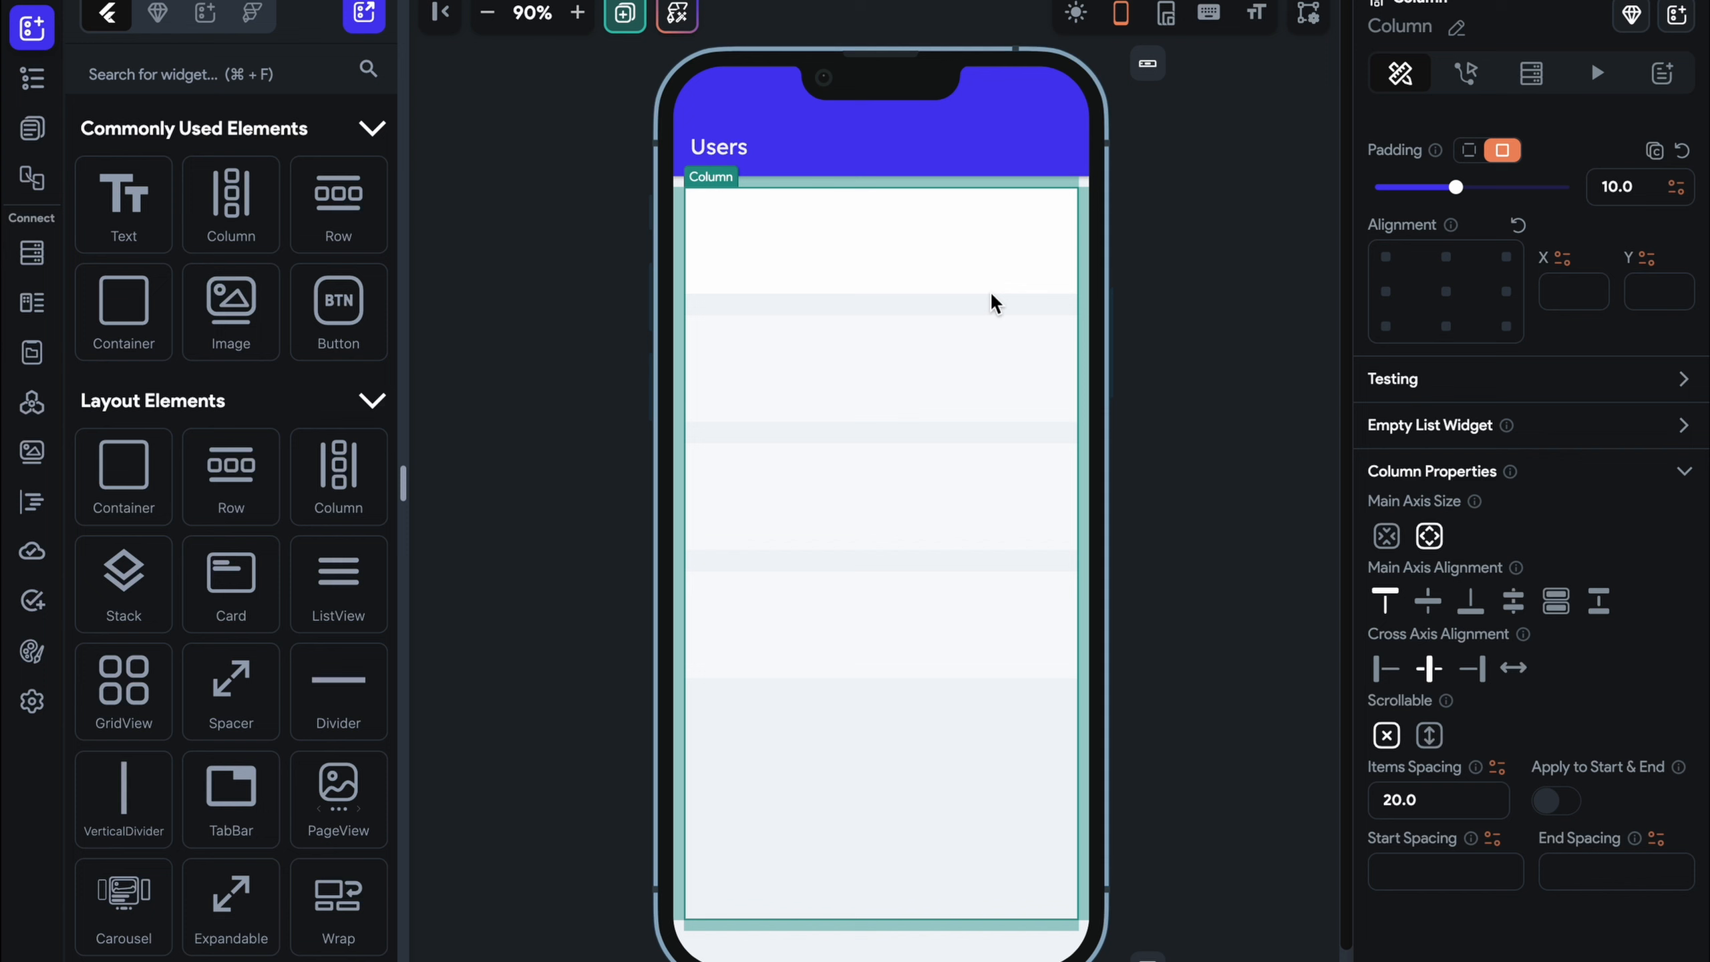
pyautogui.click(935, 294)
pyautogui.click(912, 391)
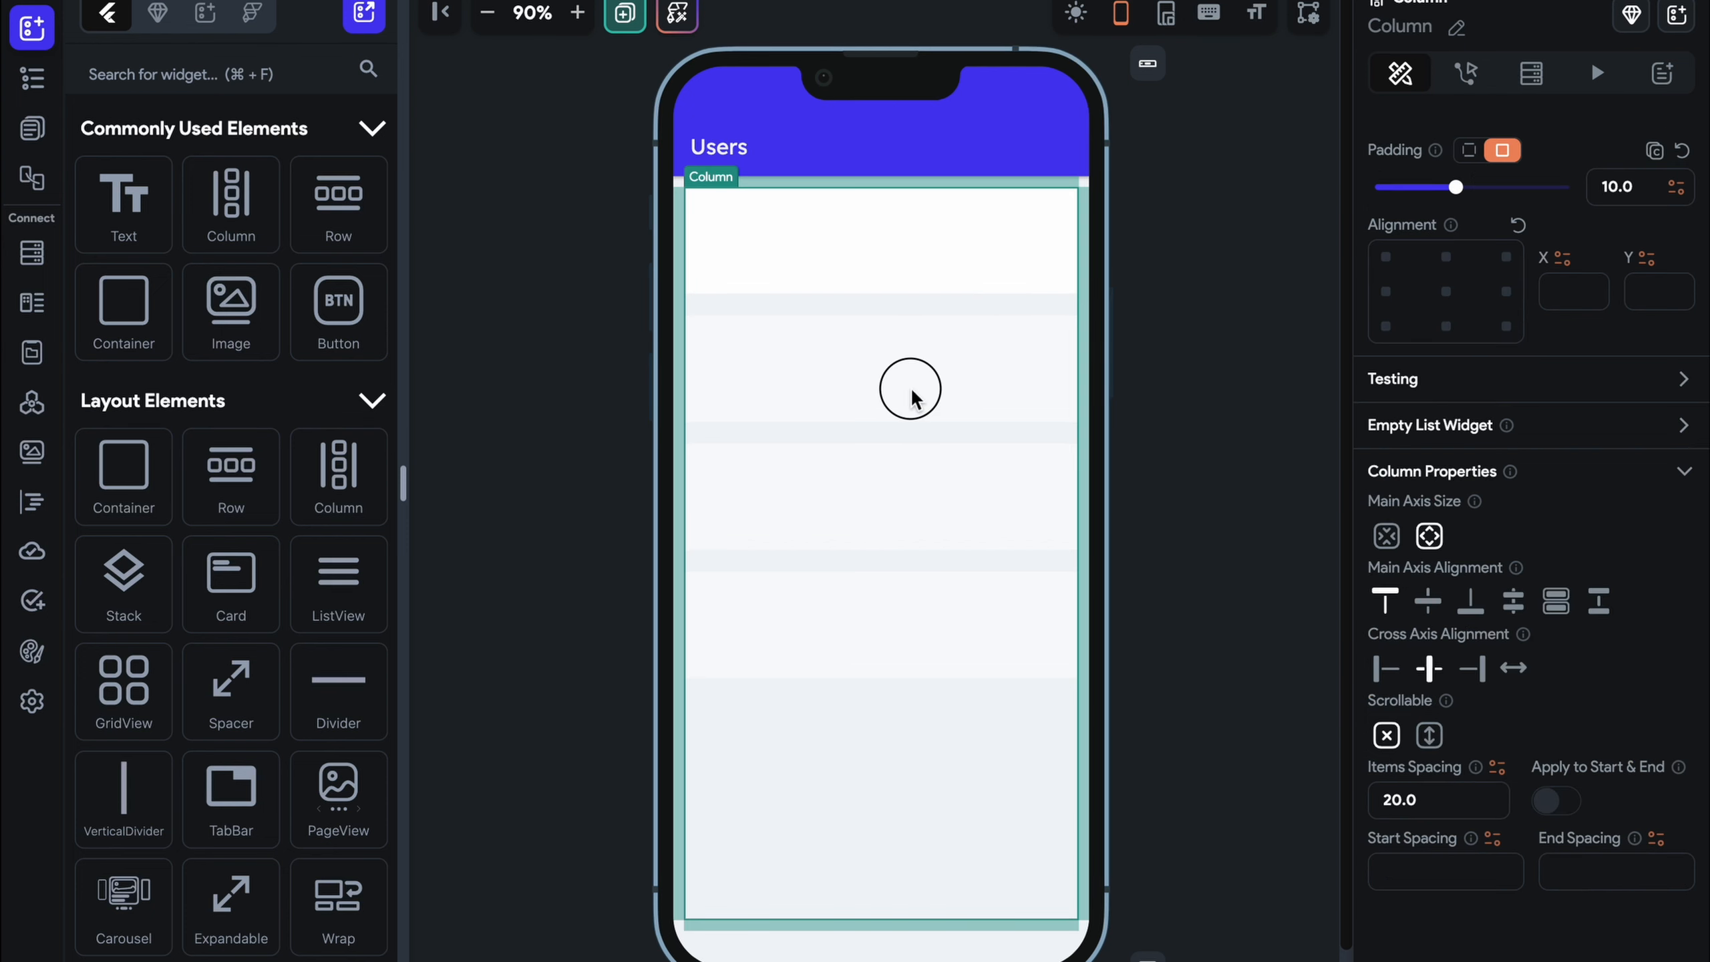
pyautogui.click(913, 283)
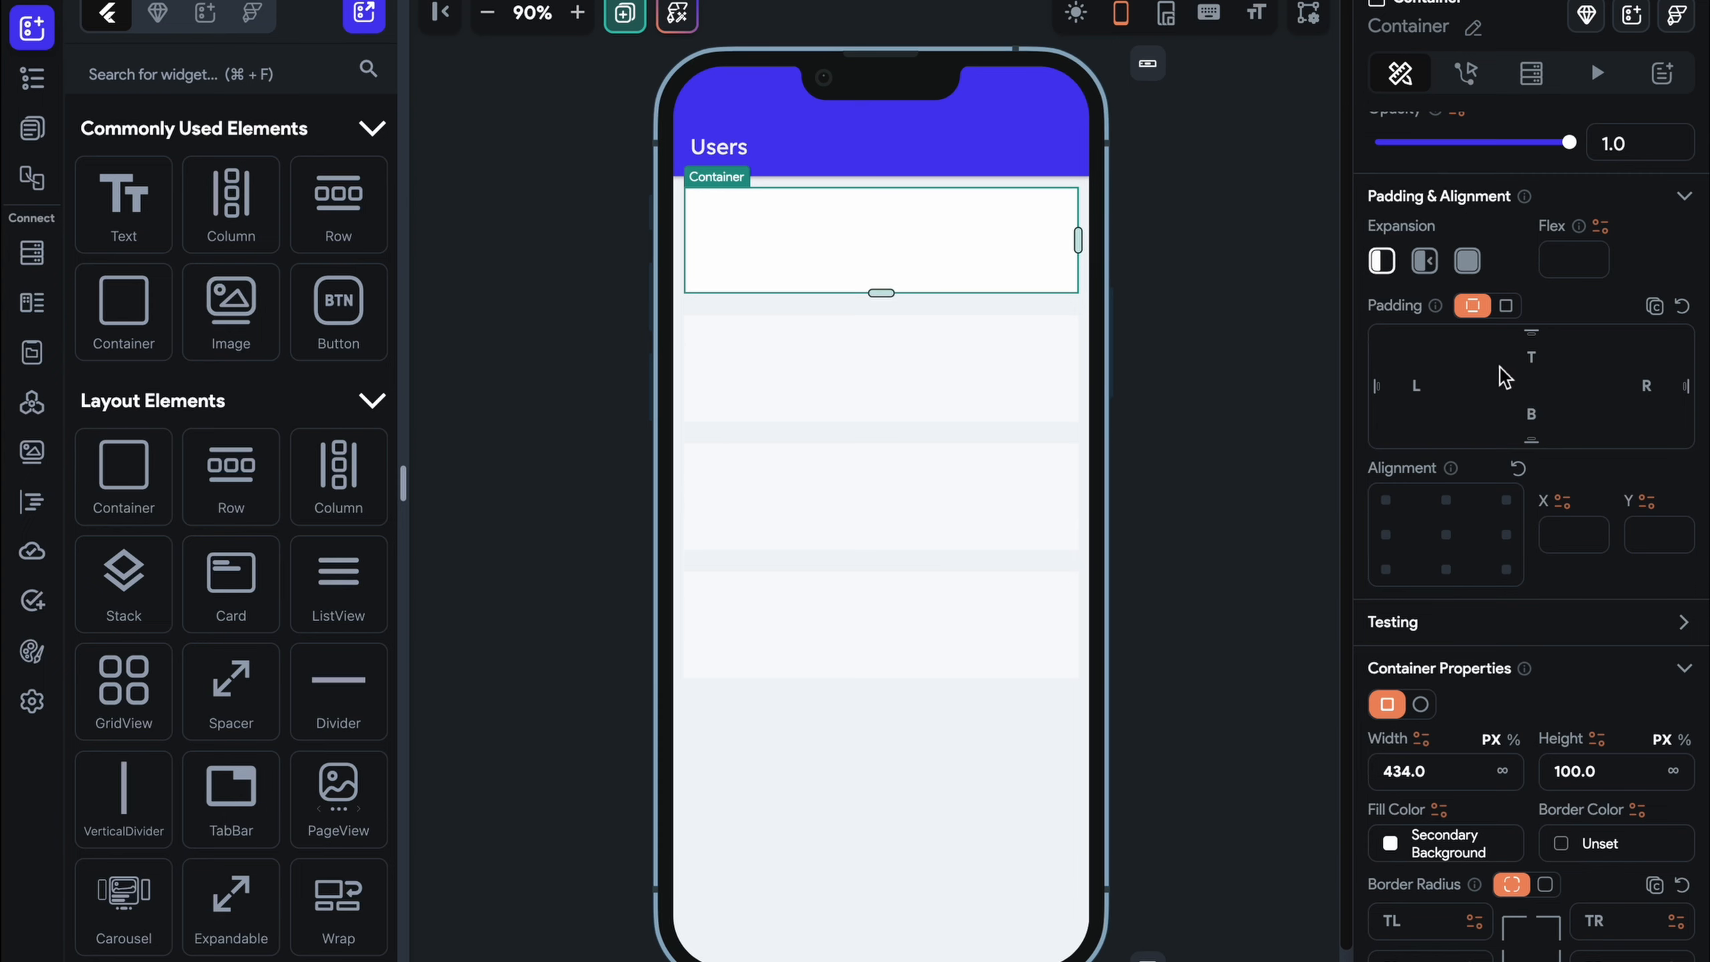
pyautogui.click(1507, 307)
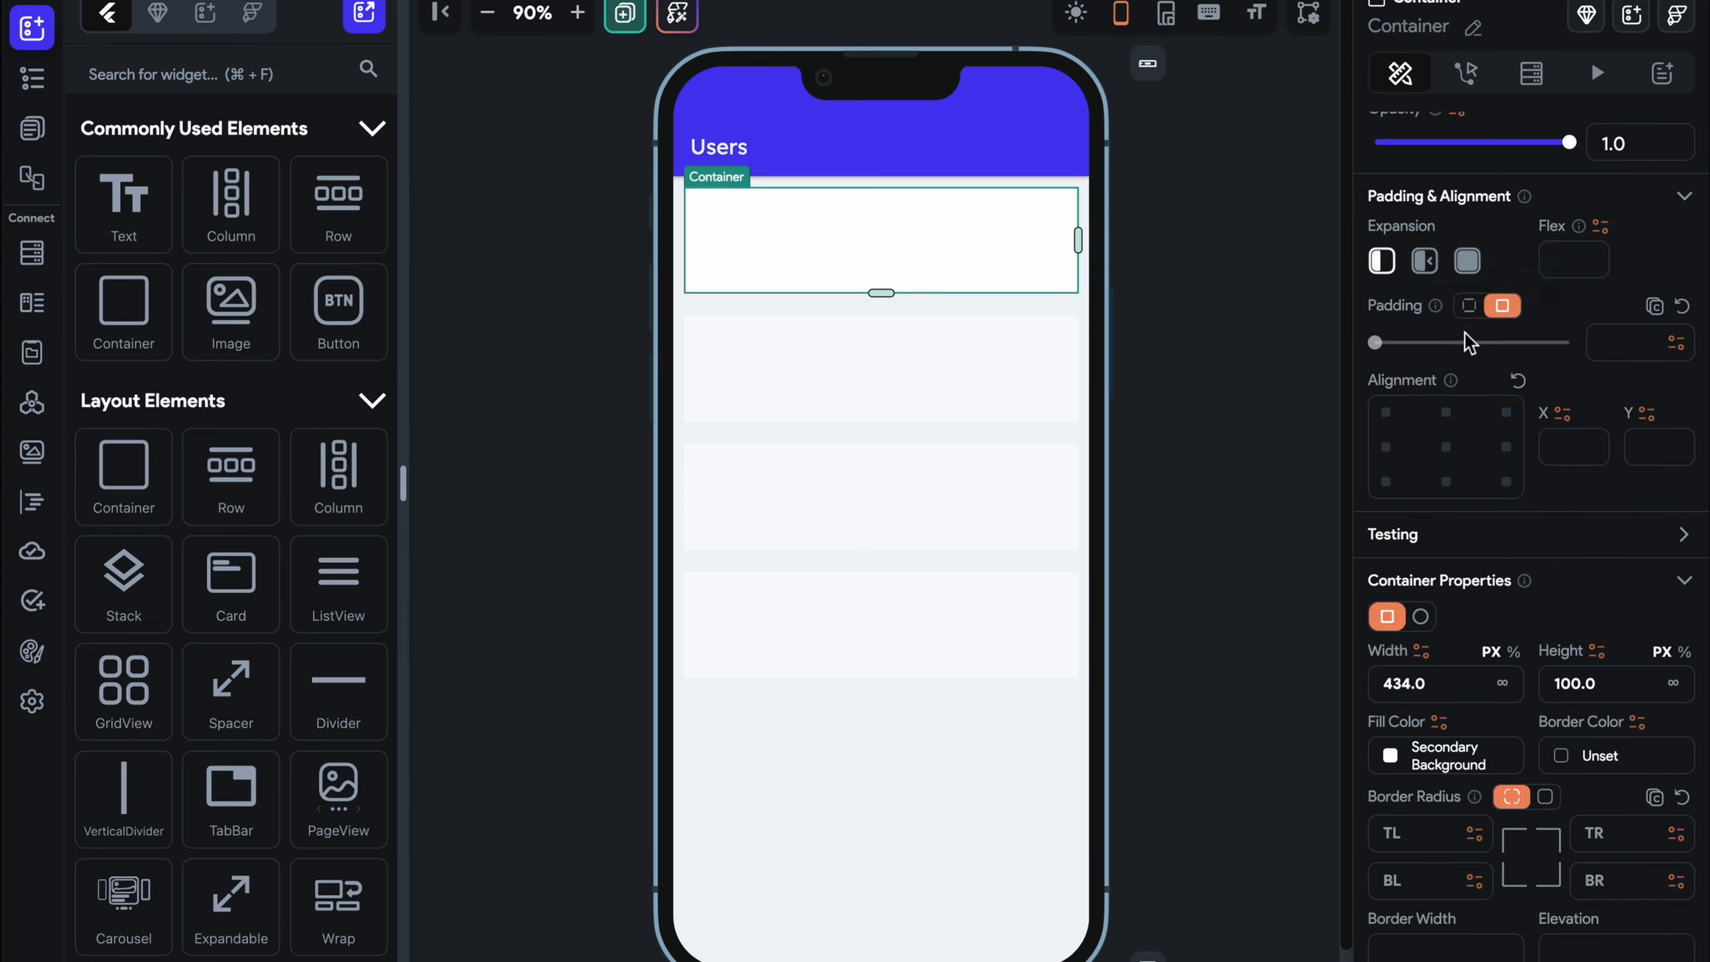
pyautogui.click(1470, 306)
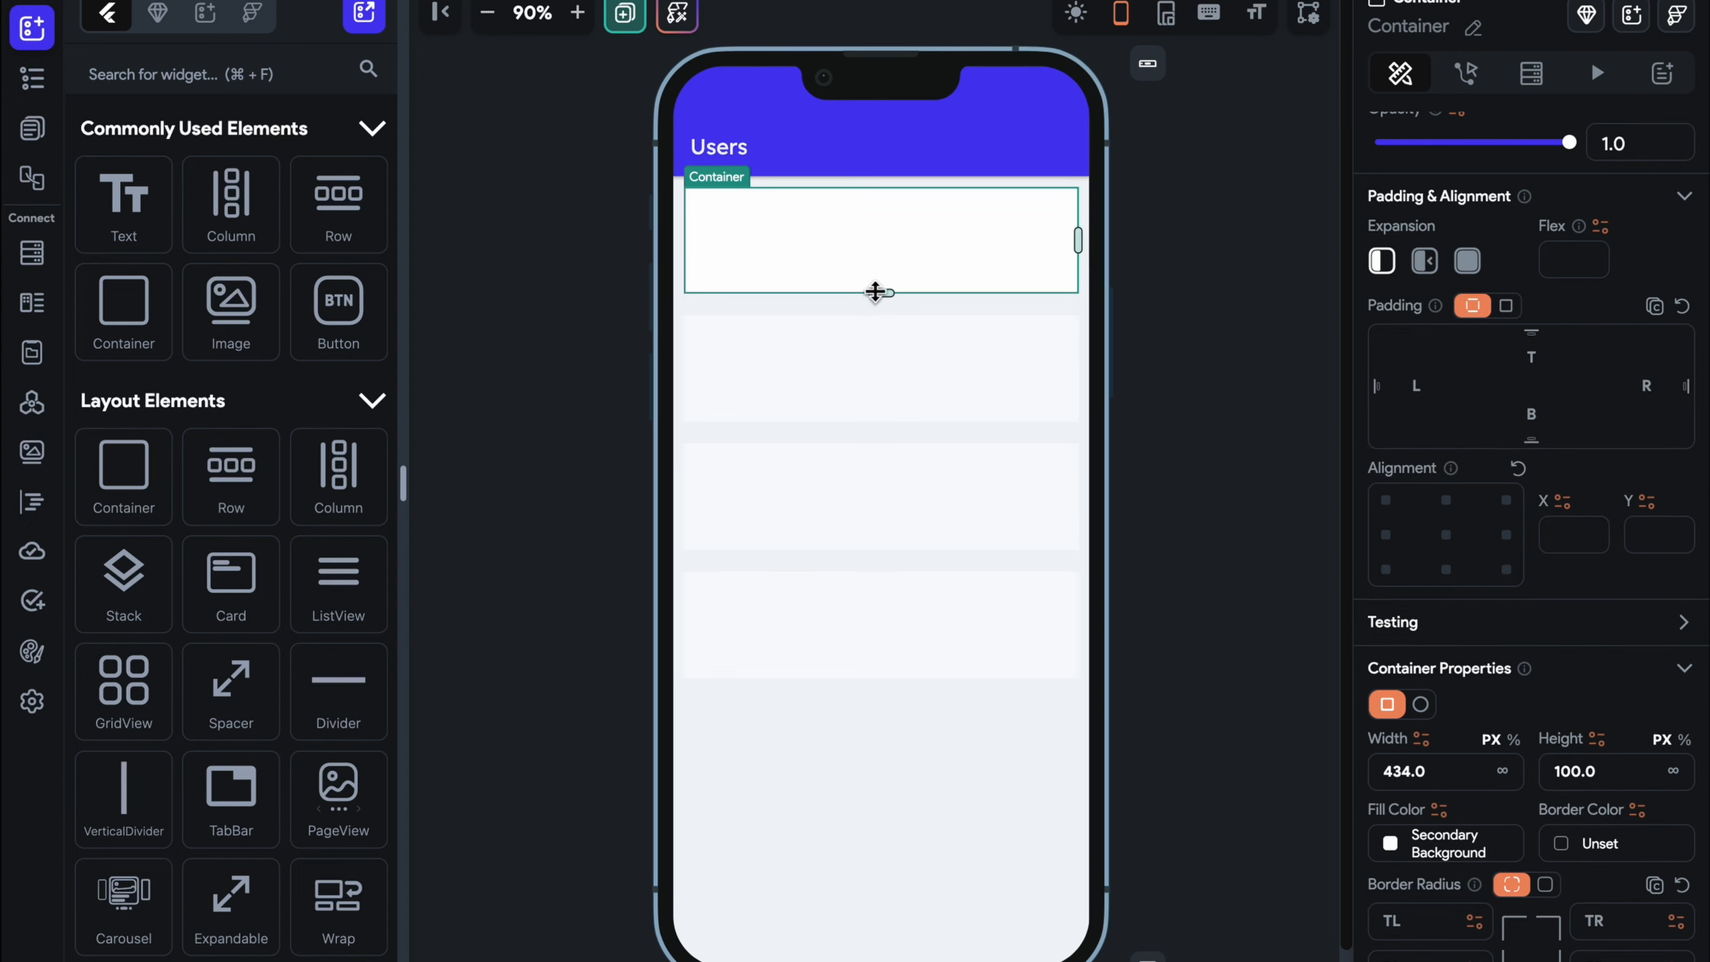
pyautogui.moveTo(875, 292); pyautogui.dragTo(881, 266)
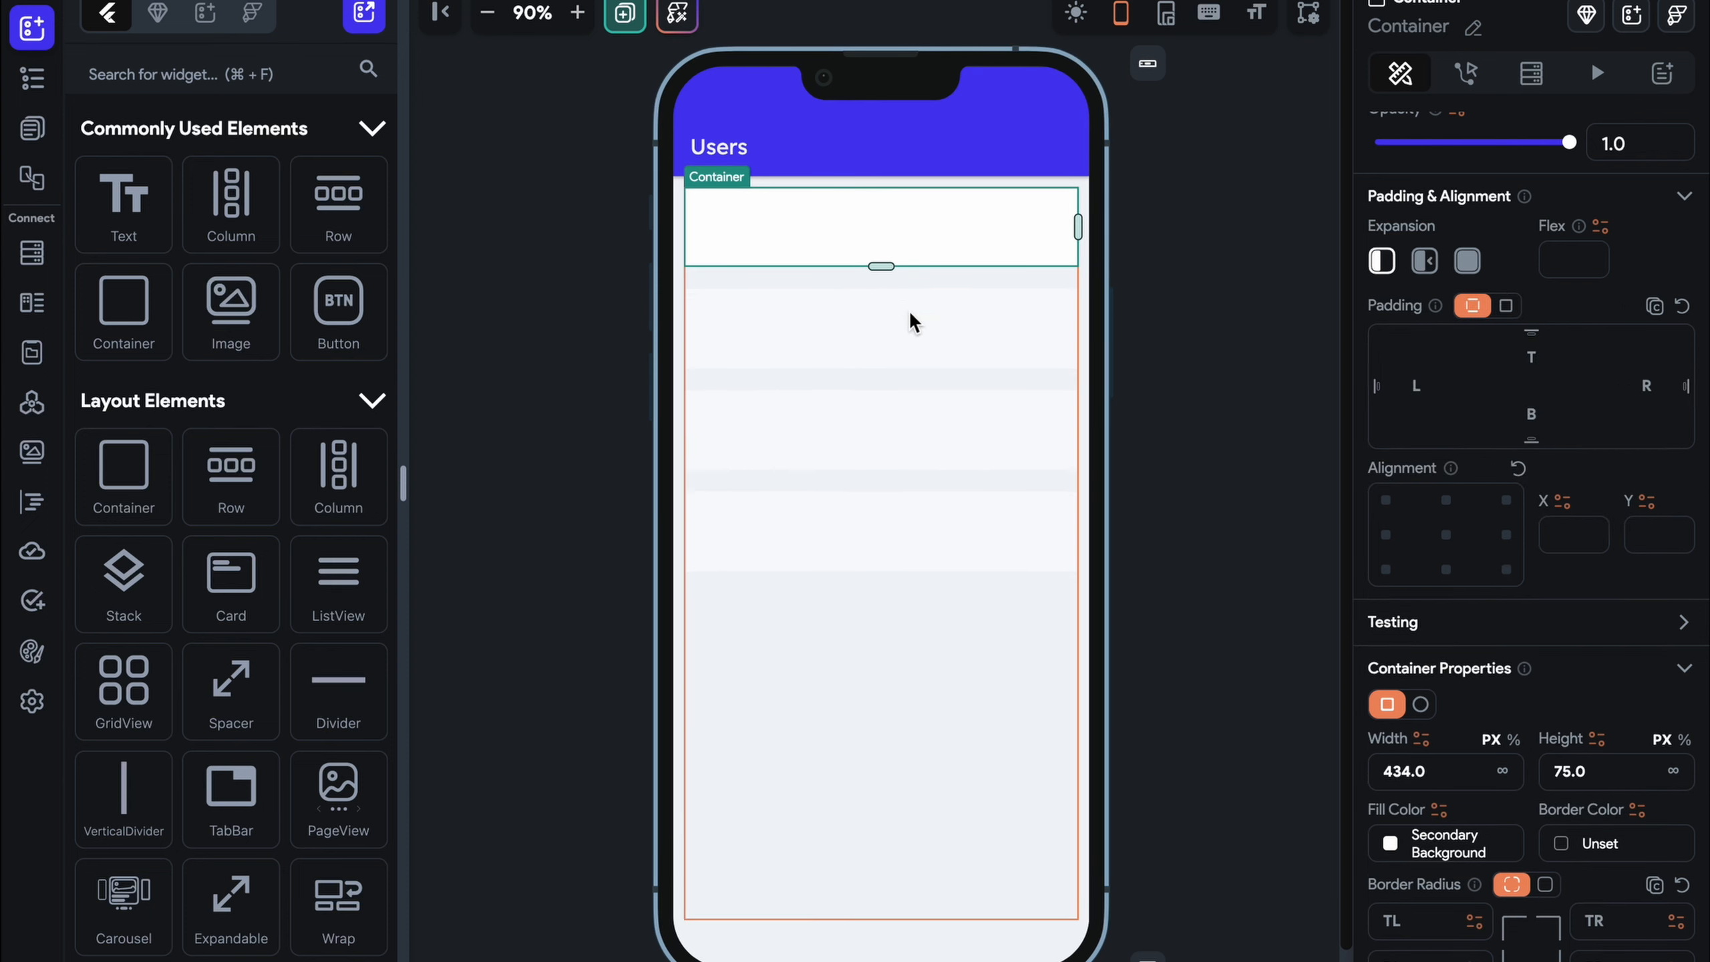
pyautogui.scroll(-3, 1501, 650)
# Give the card a uniform 10 border radius and a Primary-coloured border
pyautogui.click(1409, 749)
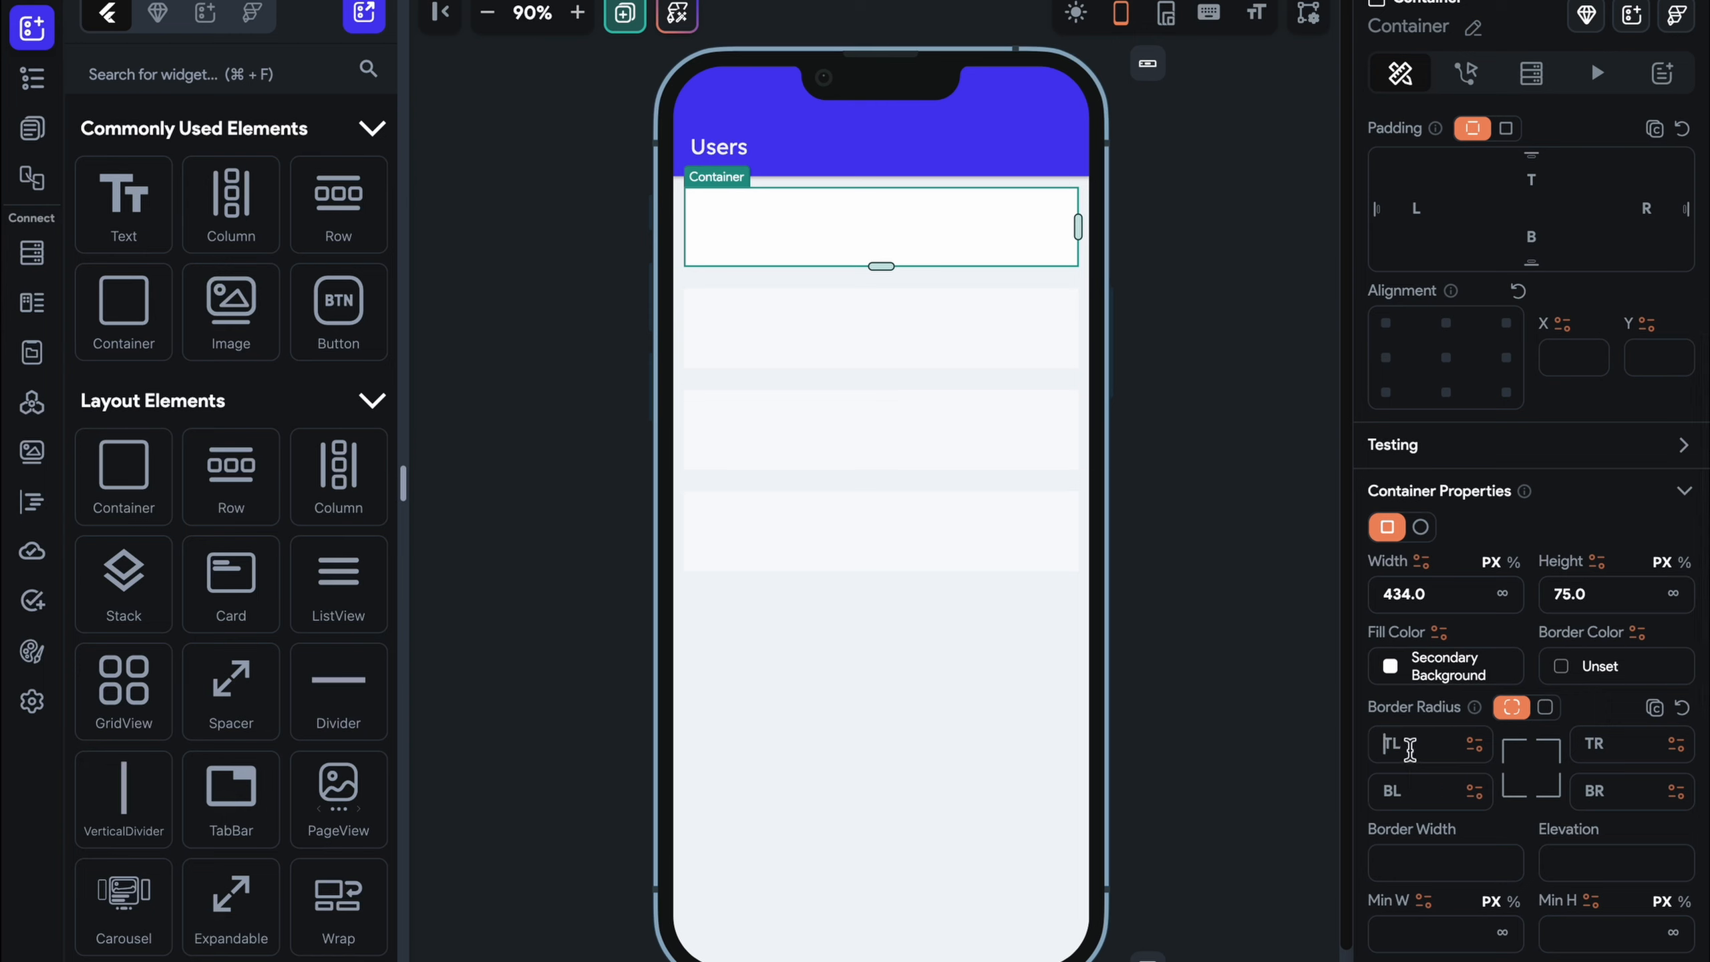
pyautogui.click(1542, 707)
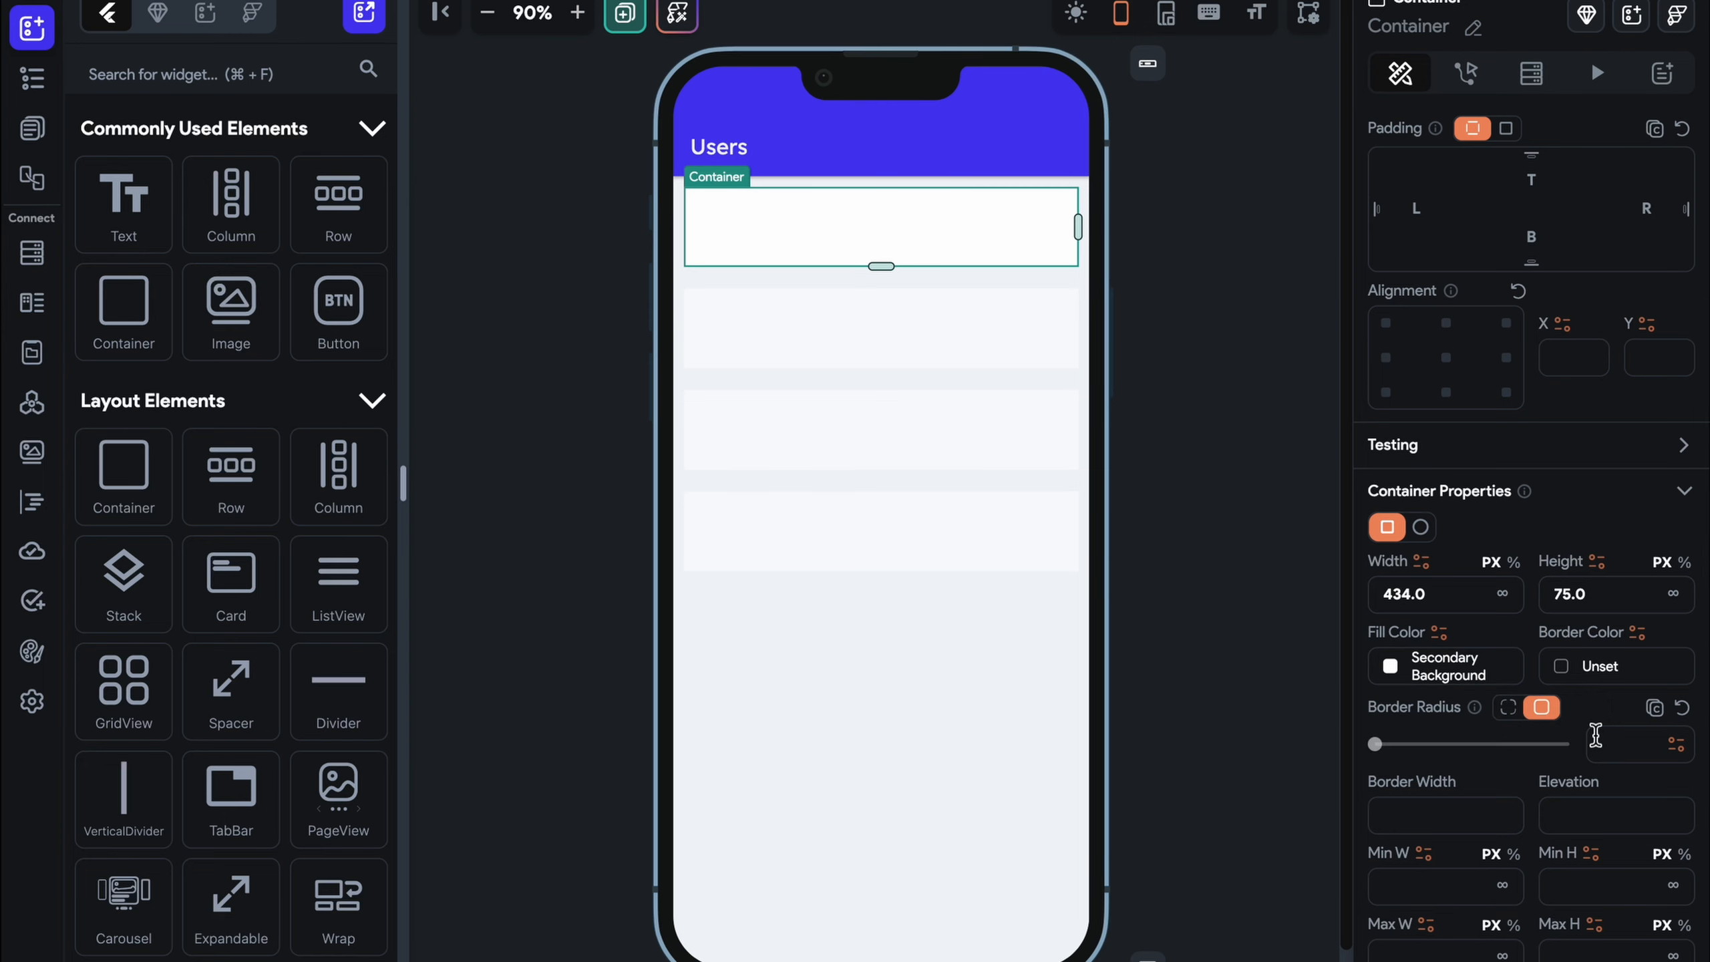
pyautogui.write('10')
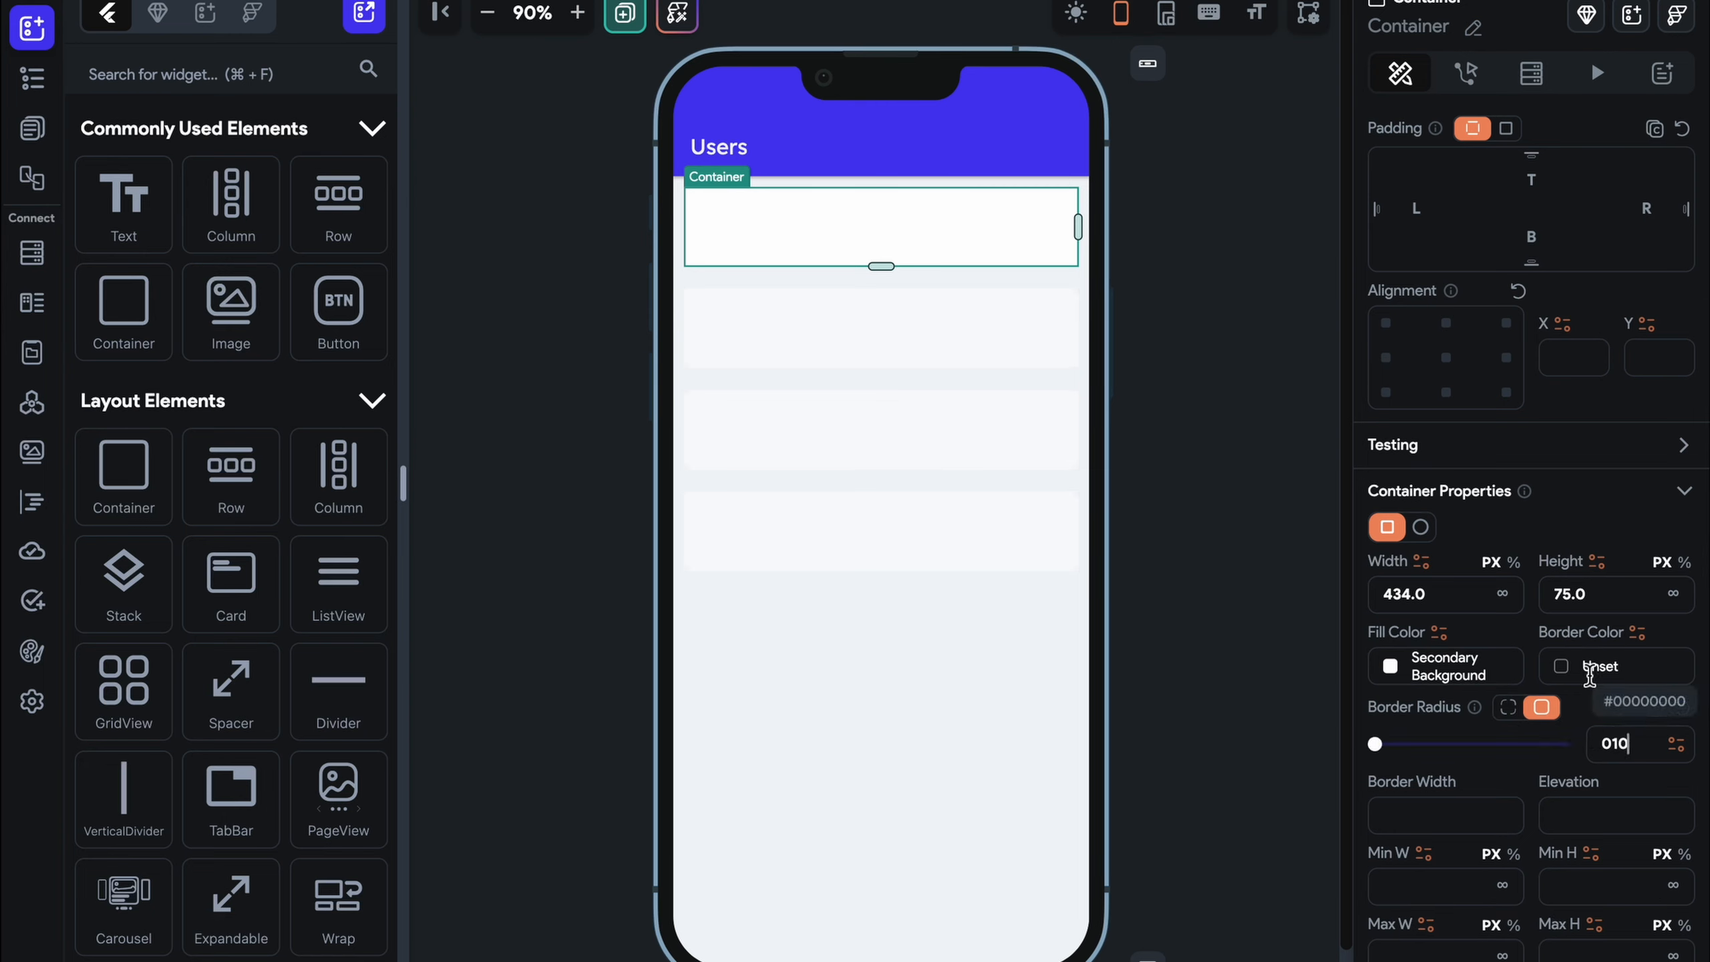
pyautogui.click(1562, 666)
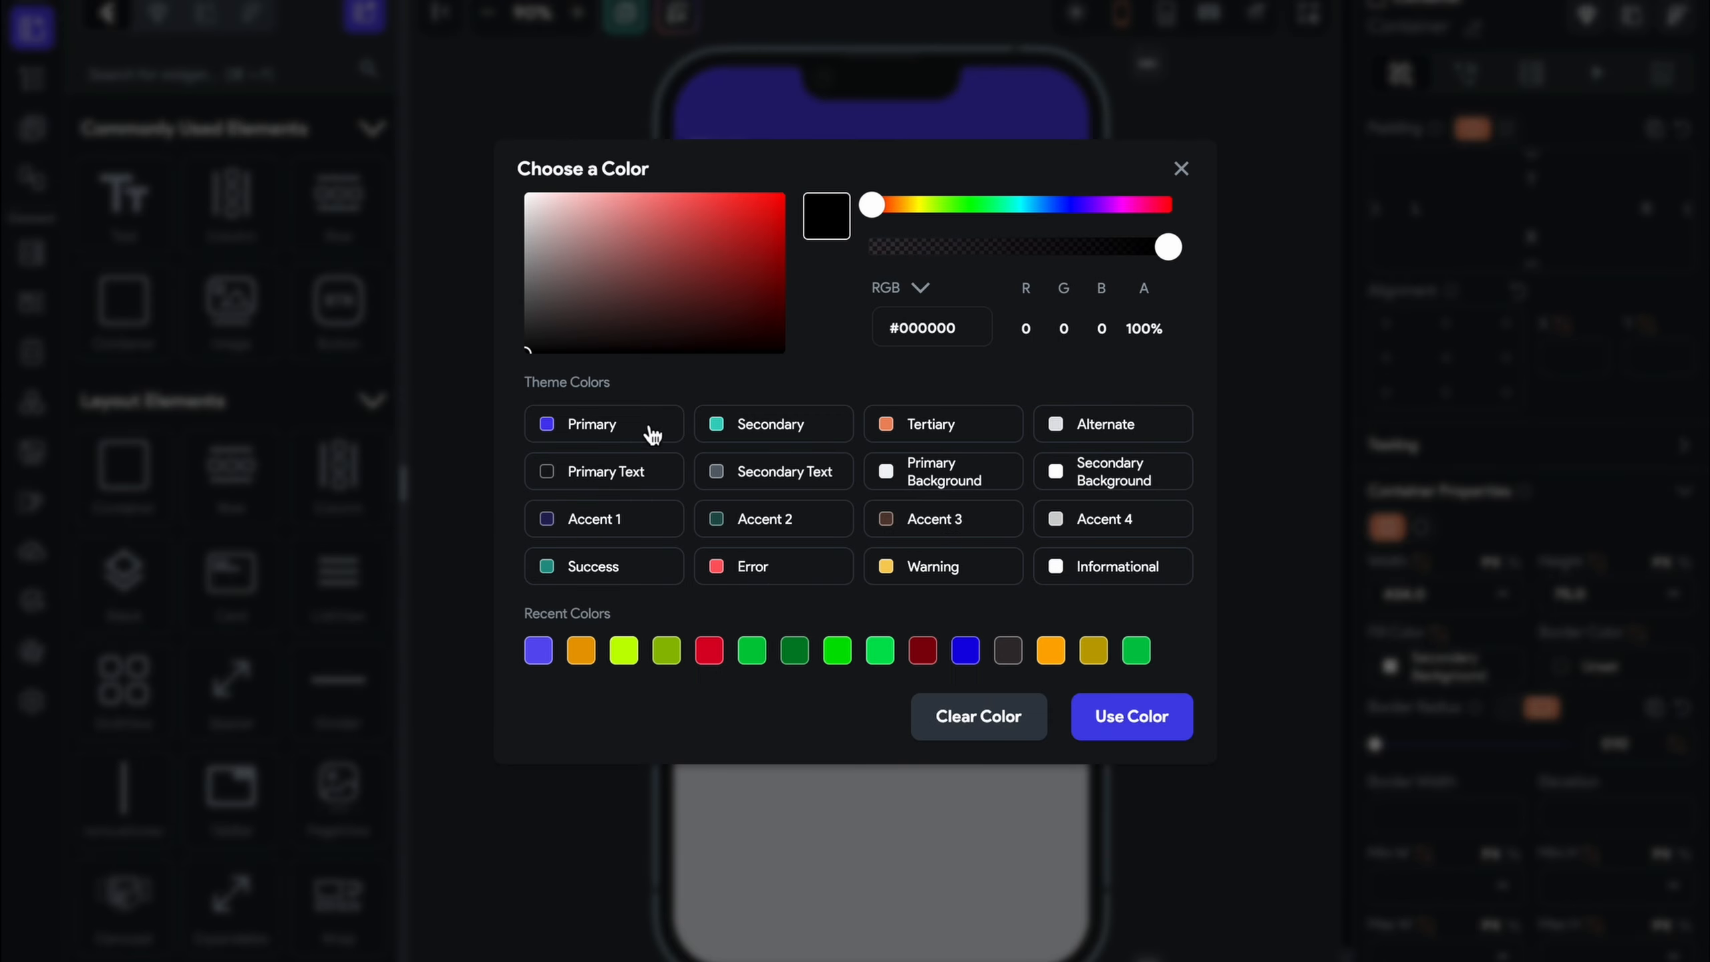
pyautogui.click(650, 433)
pyautogui.click(1214, 321)
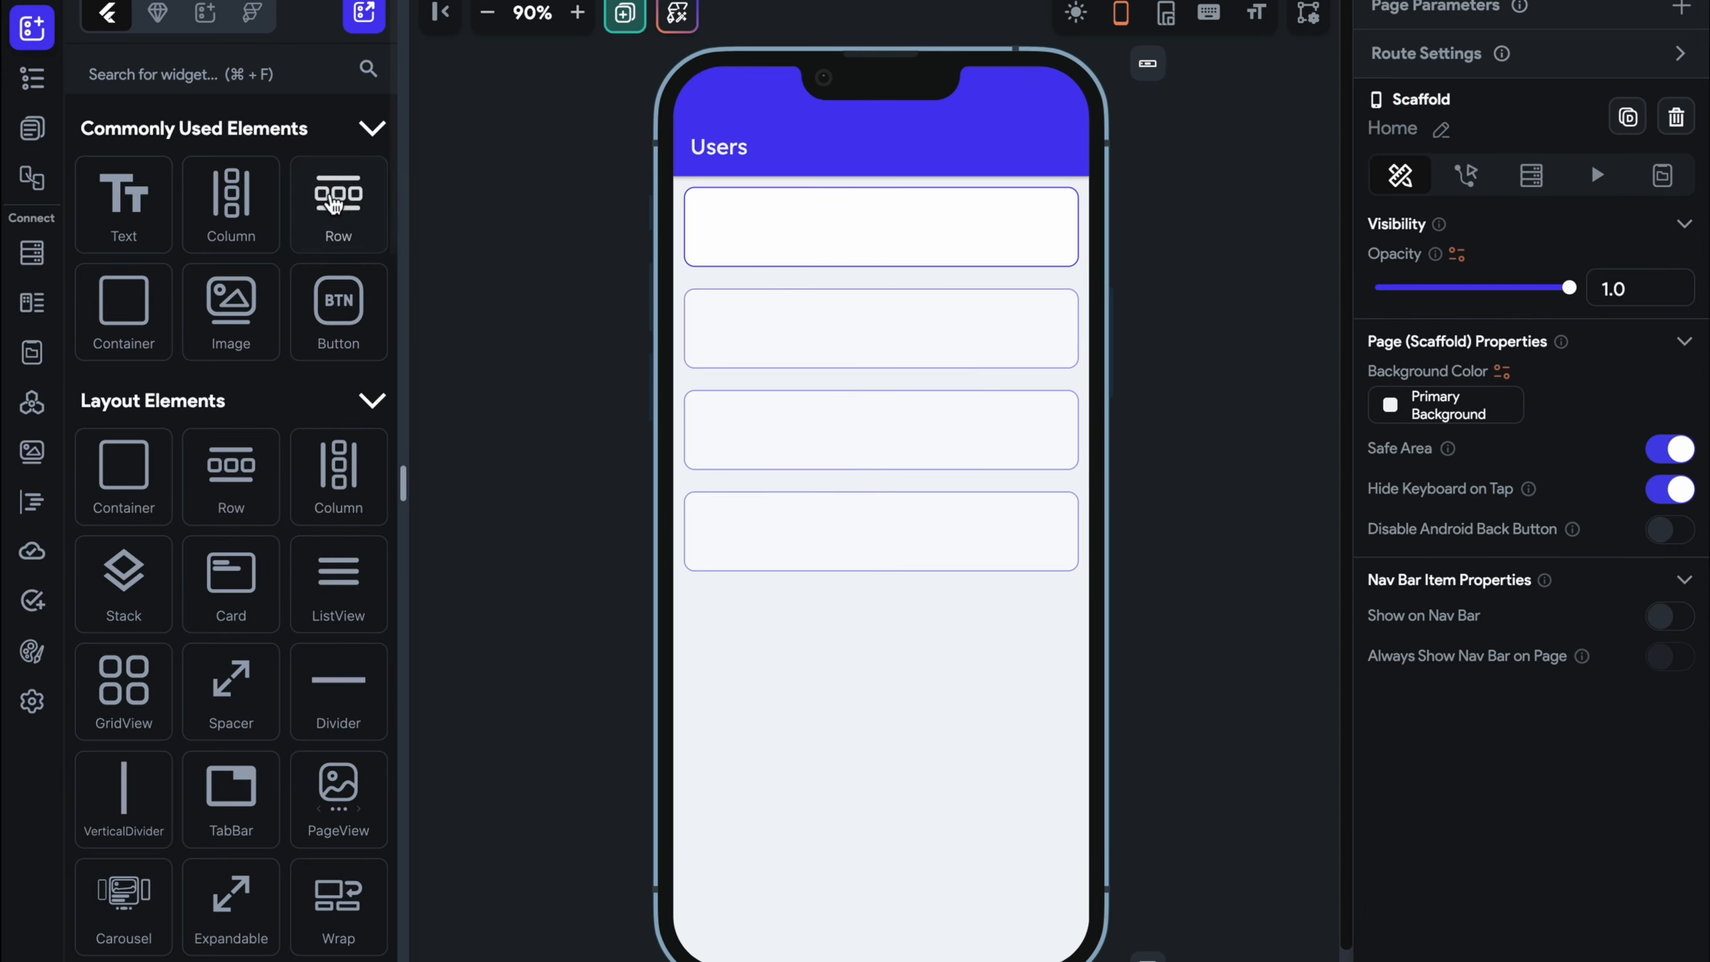
pyautogui.click(335, 203)
# Place a 10-padded Row in the first card, add a Text inside, and open its variable binding
pyautogui.moveTo(335, 203); pyautogui.dragTo(889, 229)
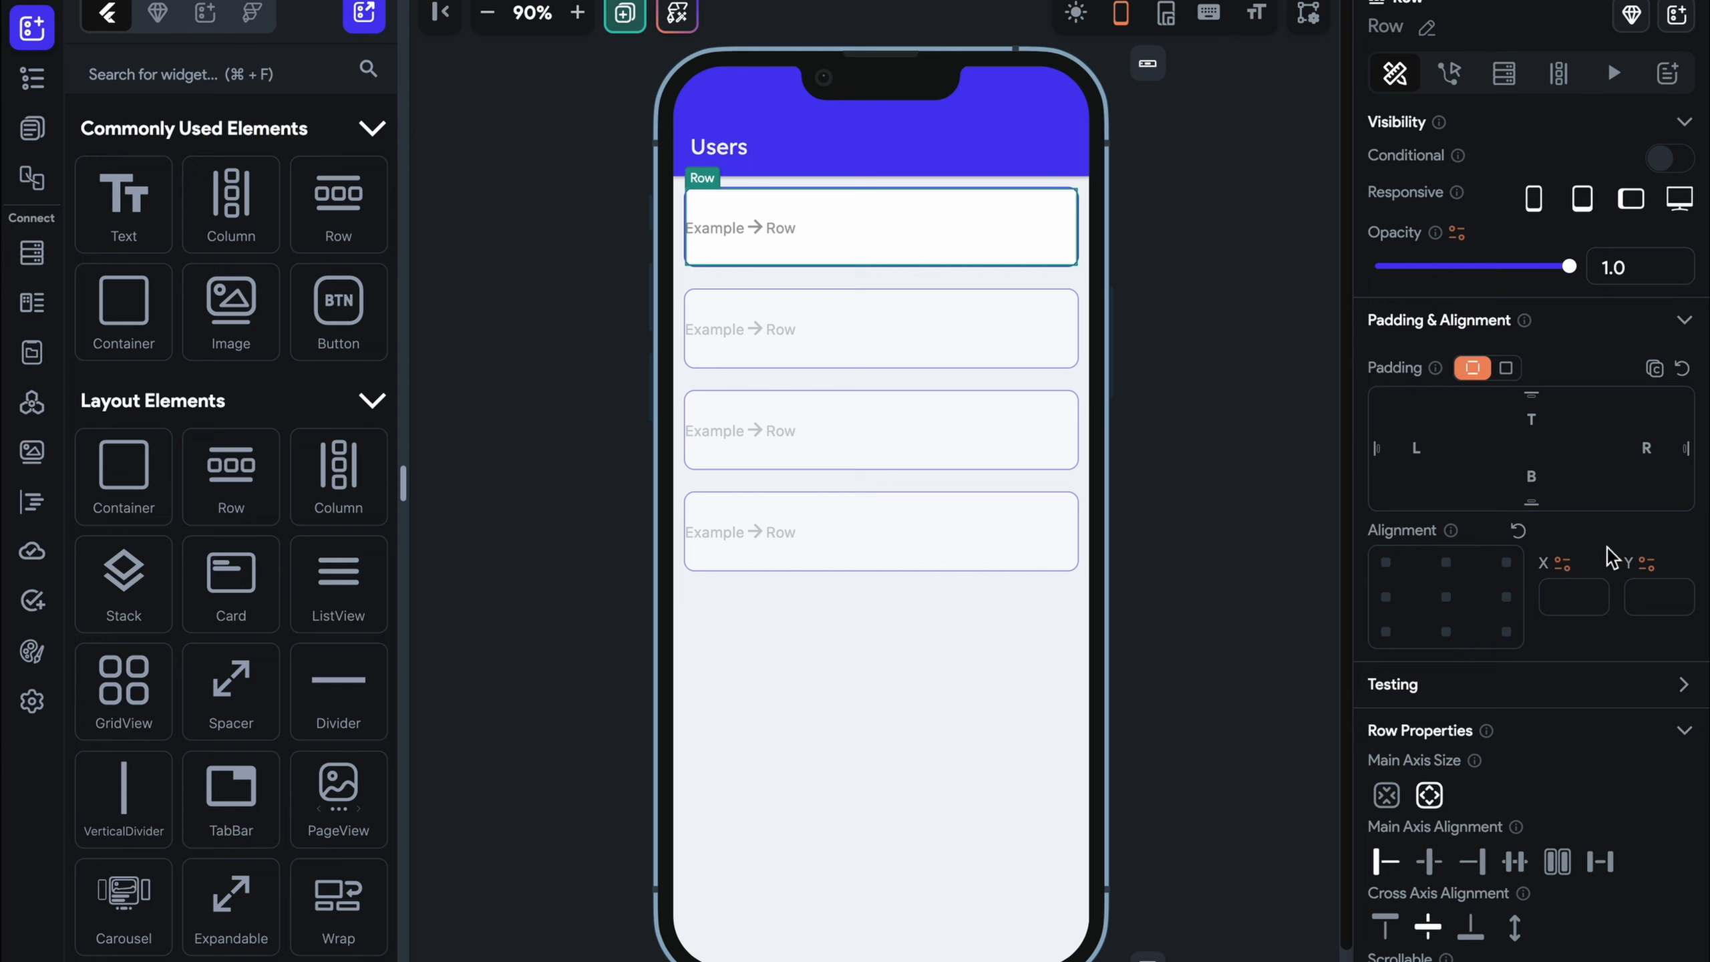
pyautogui.click(1503, 368)
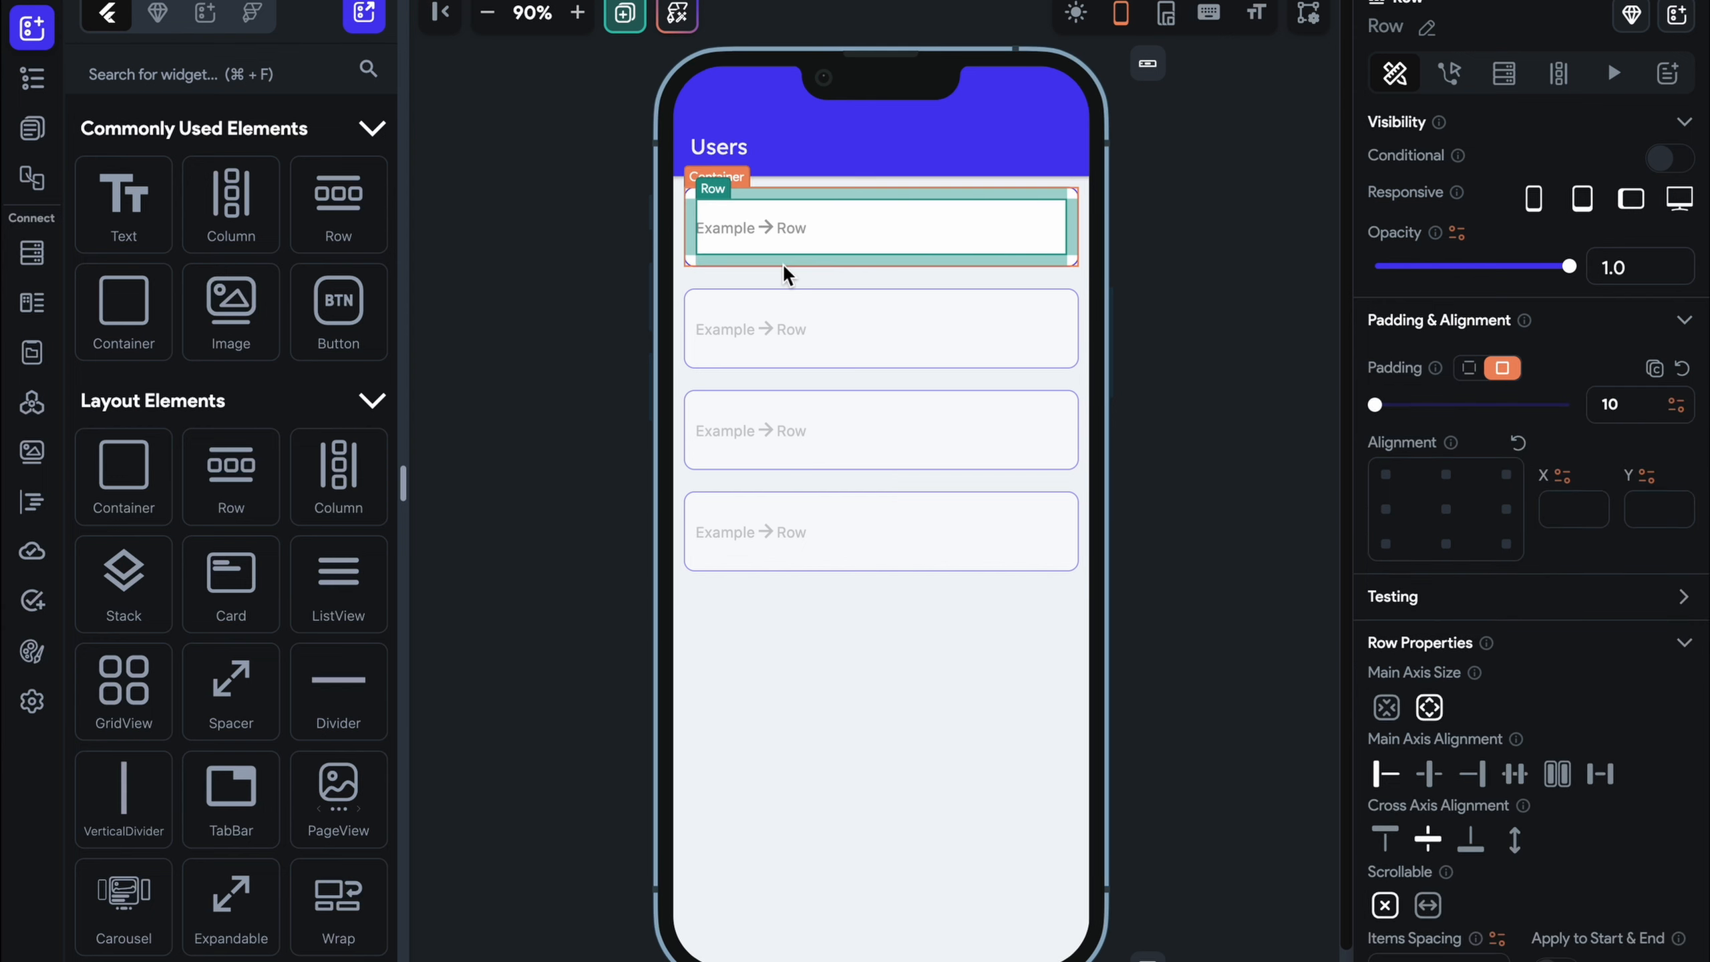
pyautogui.moveTo(124, 199); pyautogui.dragTo(841, 219)
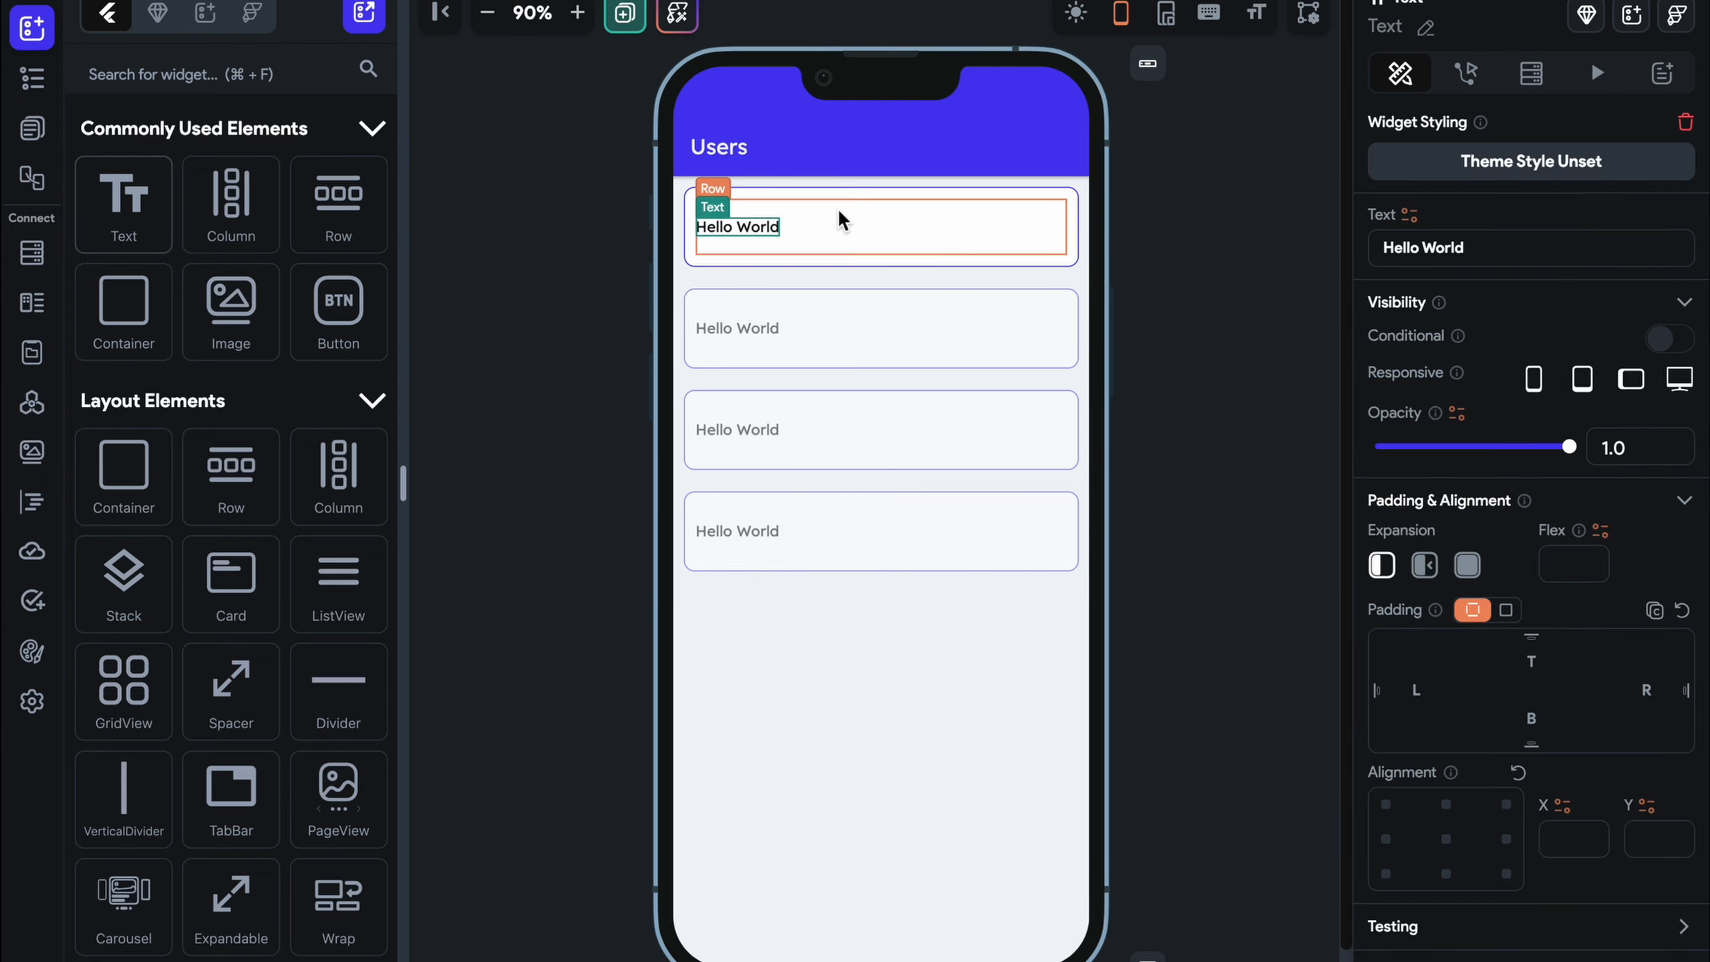
pyautogui.click(1409, 214)
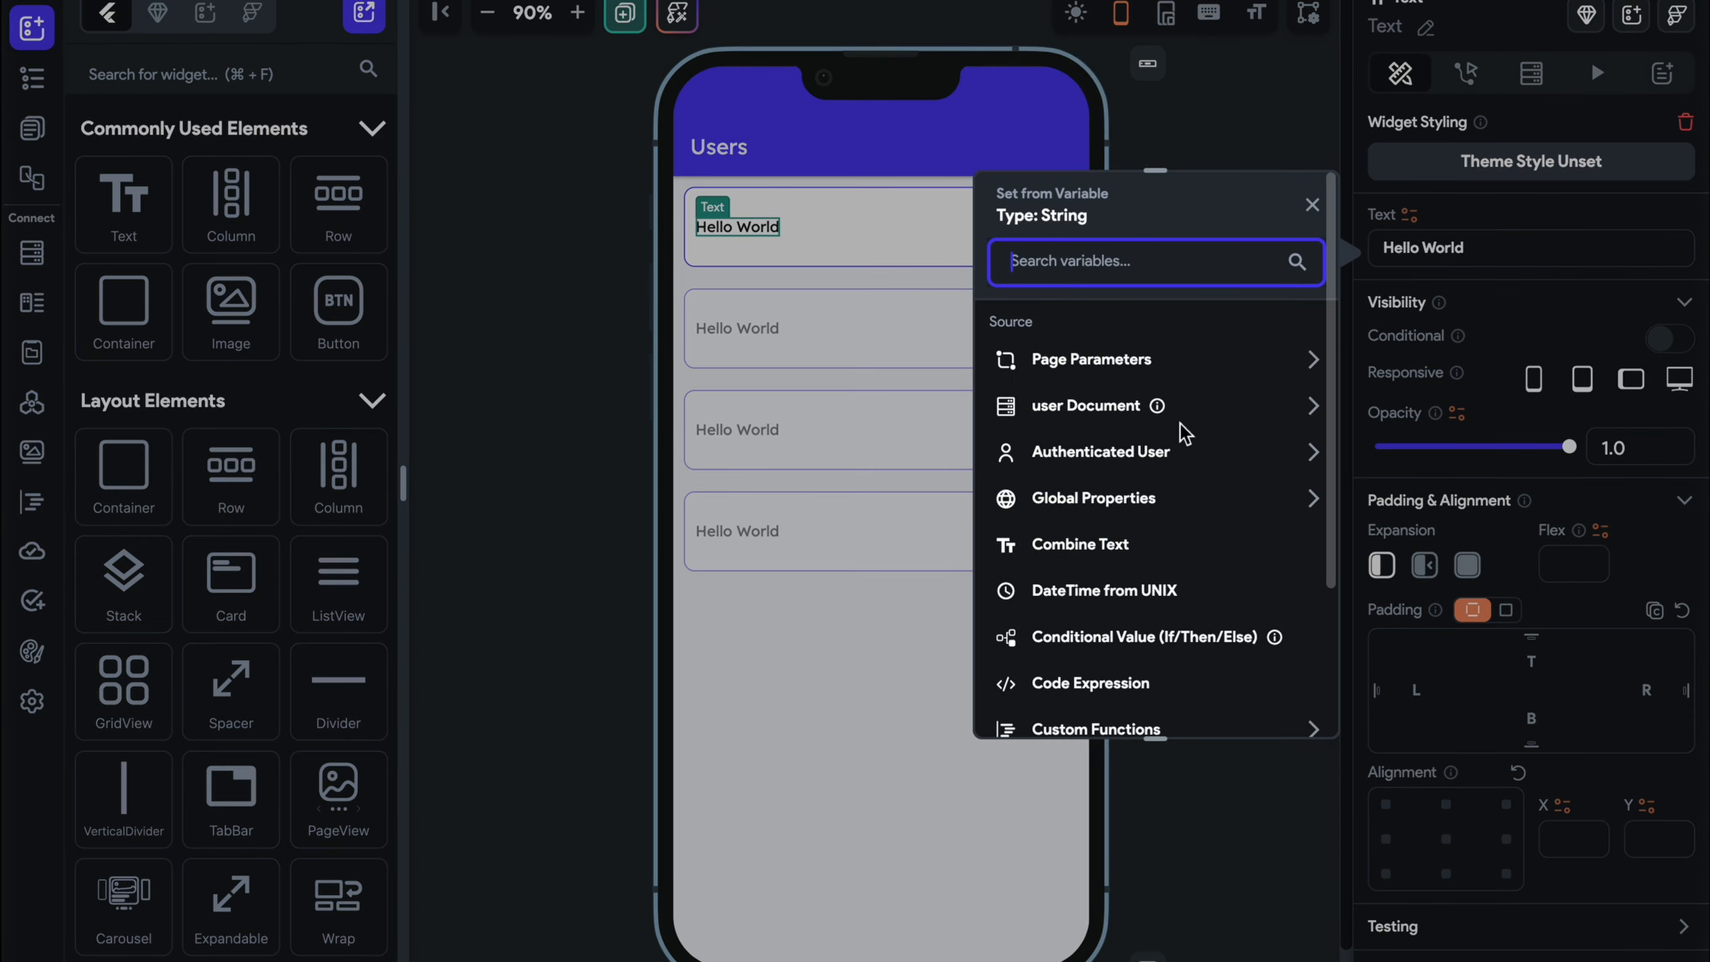
pyautogui.click(1104, 407)
# Bind the Text to the user's display_name and add a Button to the card's Row
pyautogui.click(1075, 518)
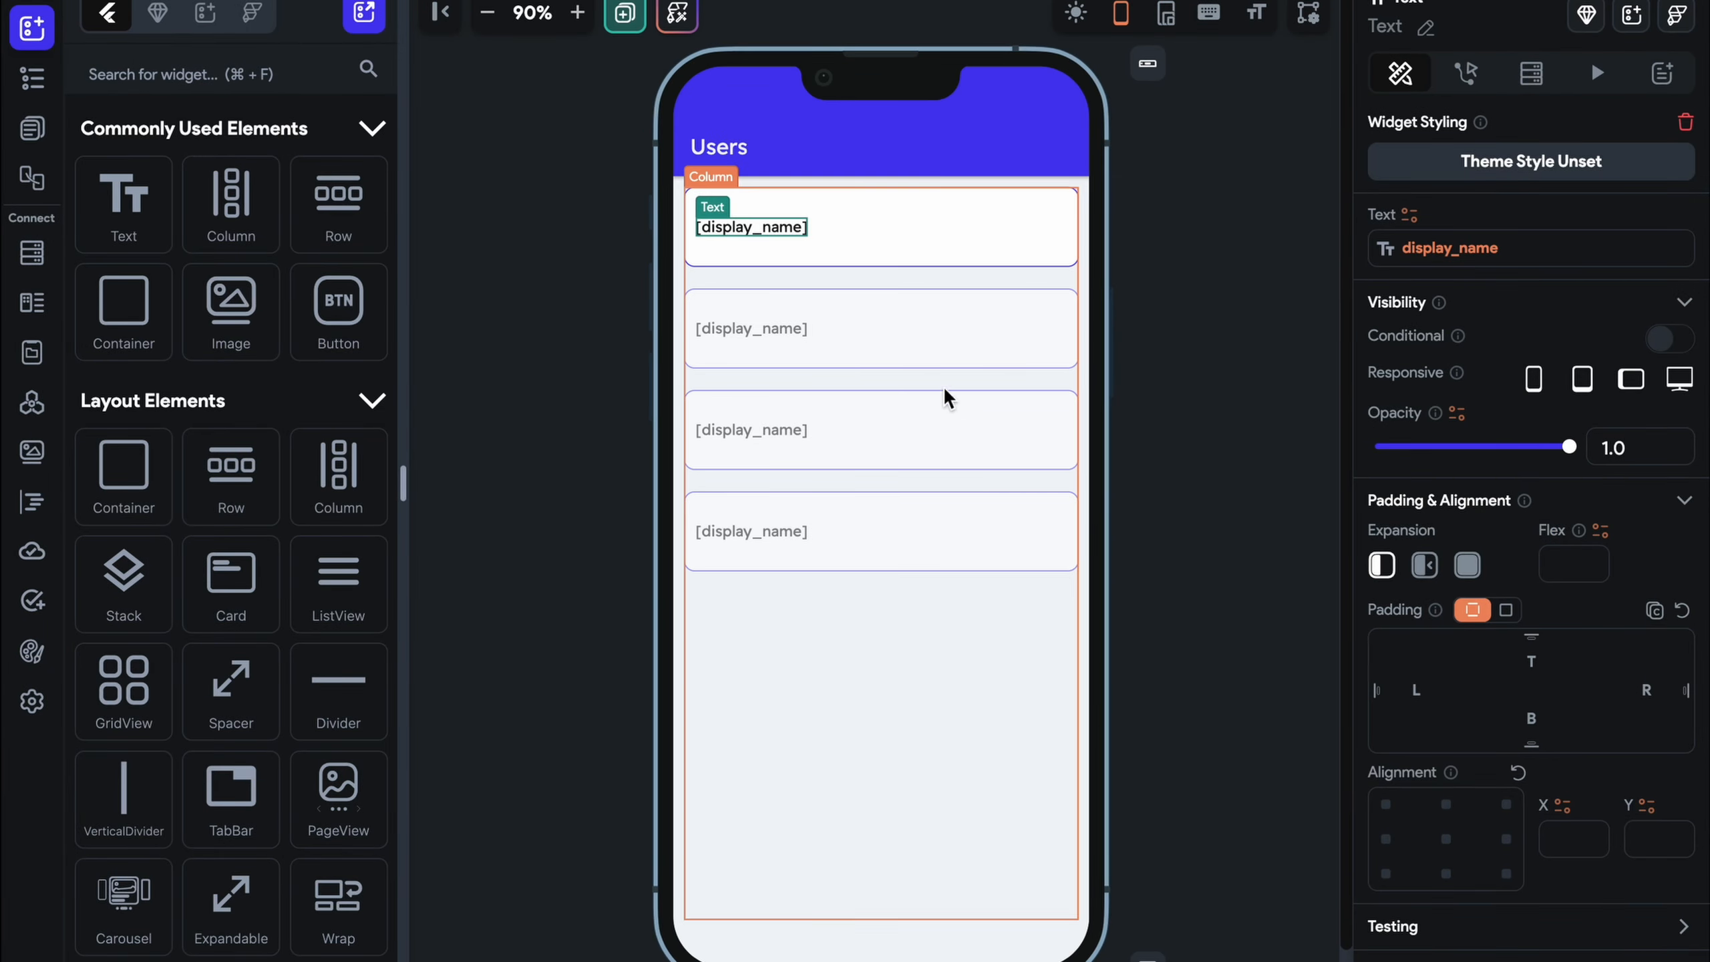
pyautogui.click(1179, 357)
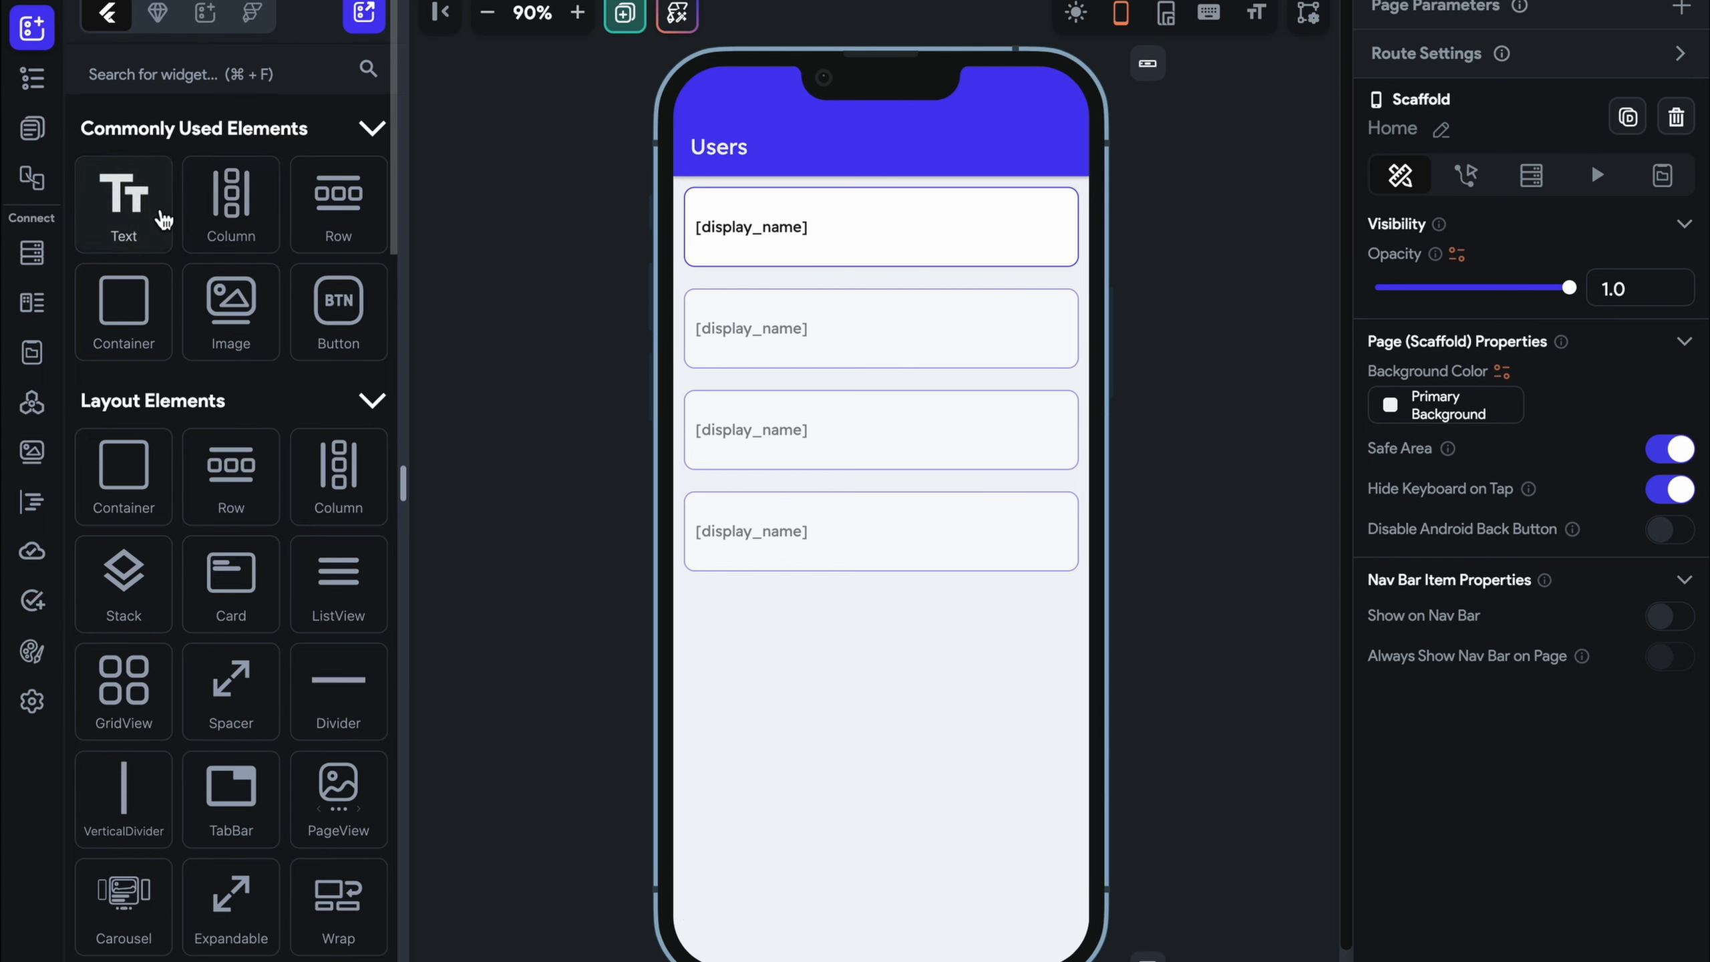
pyautogui.click(268, 67)
pyautogui.write('butt')
pyautogui.click(153, 208)
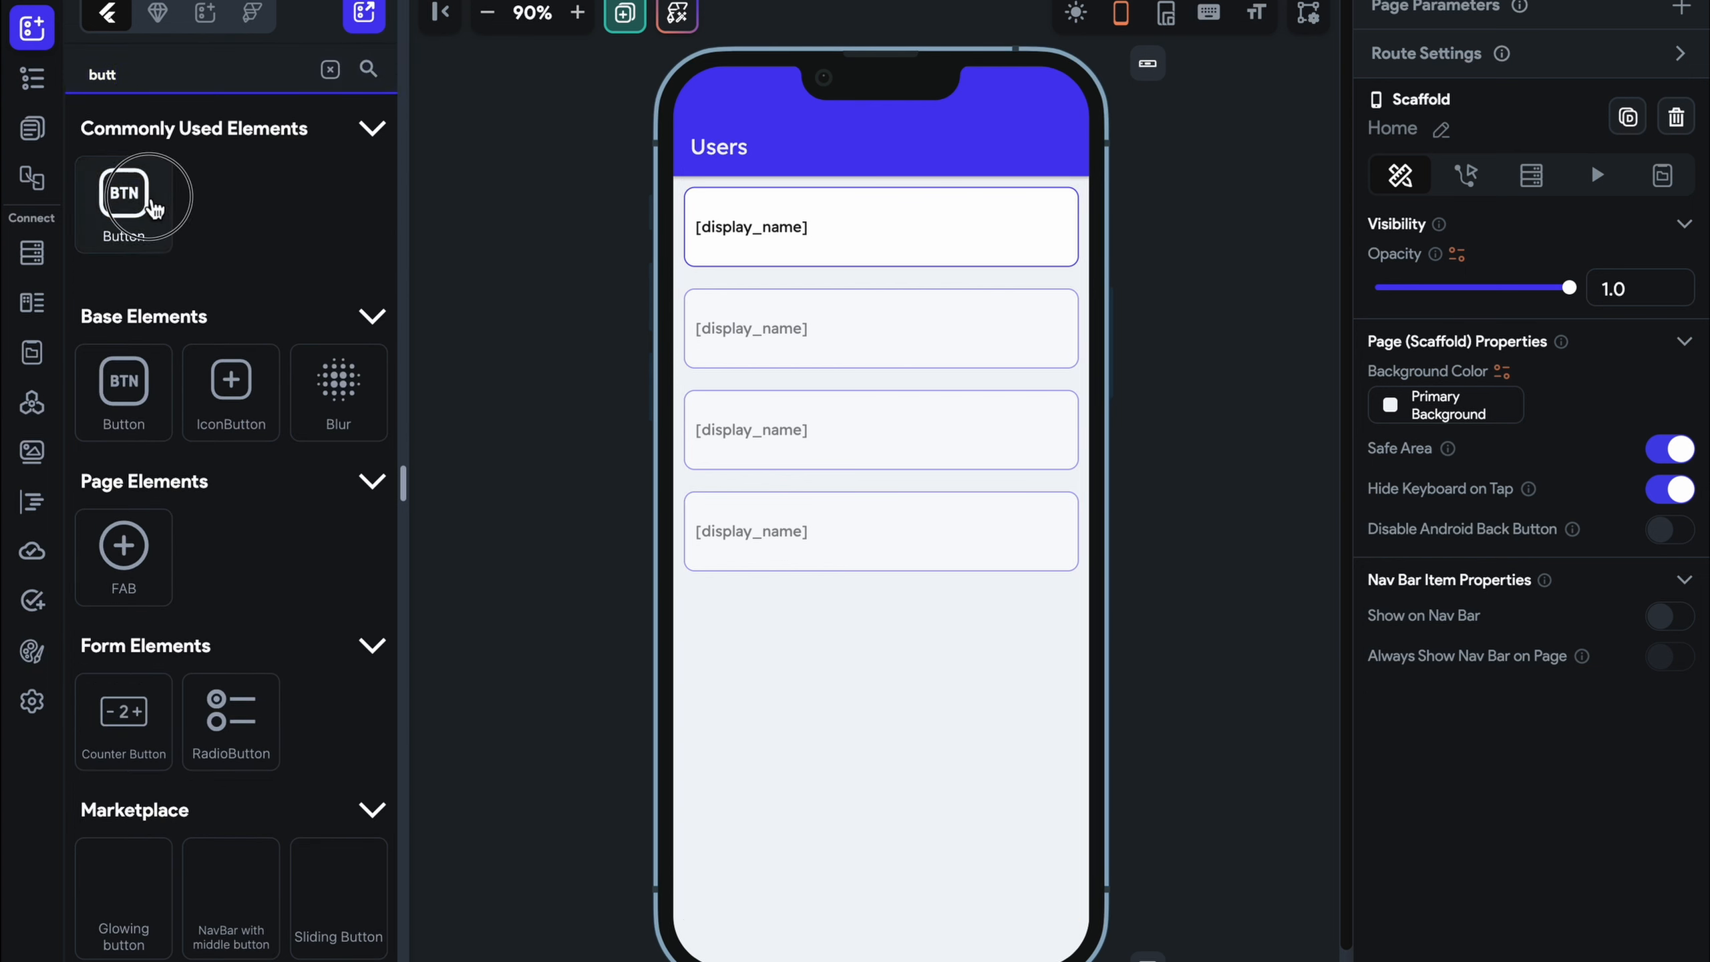
pyautogui.moveTo(154, 207); pyautogui.dragTo(906, 229)
# Set the Row to space-between alignment and relabel the button 'Follow'
pyautogui.click(1050, 229)
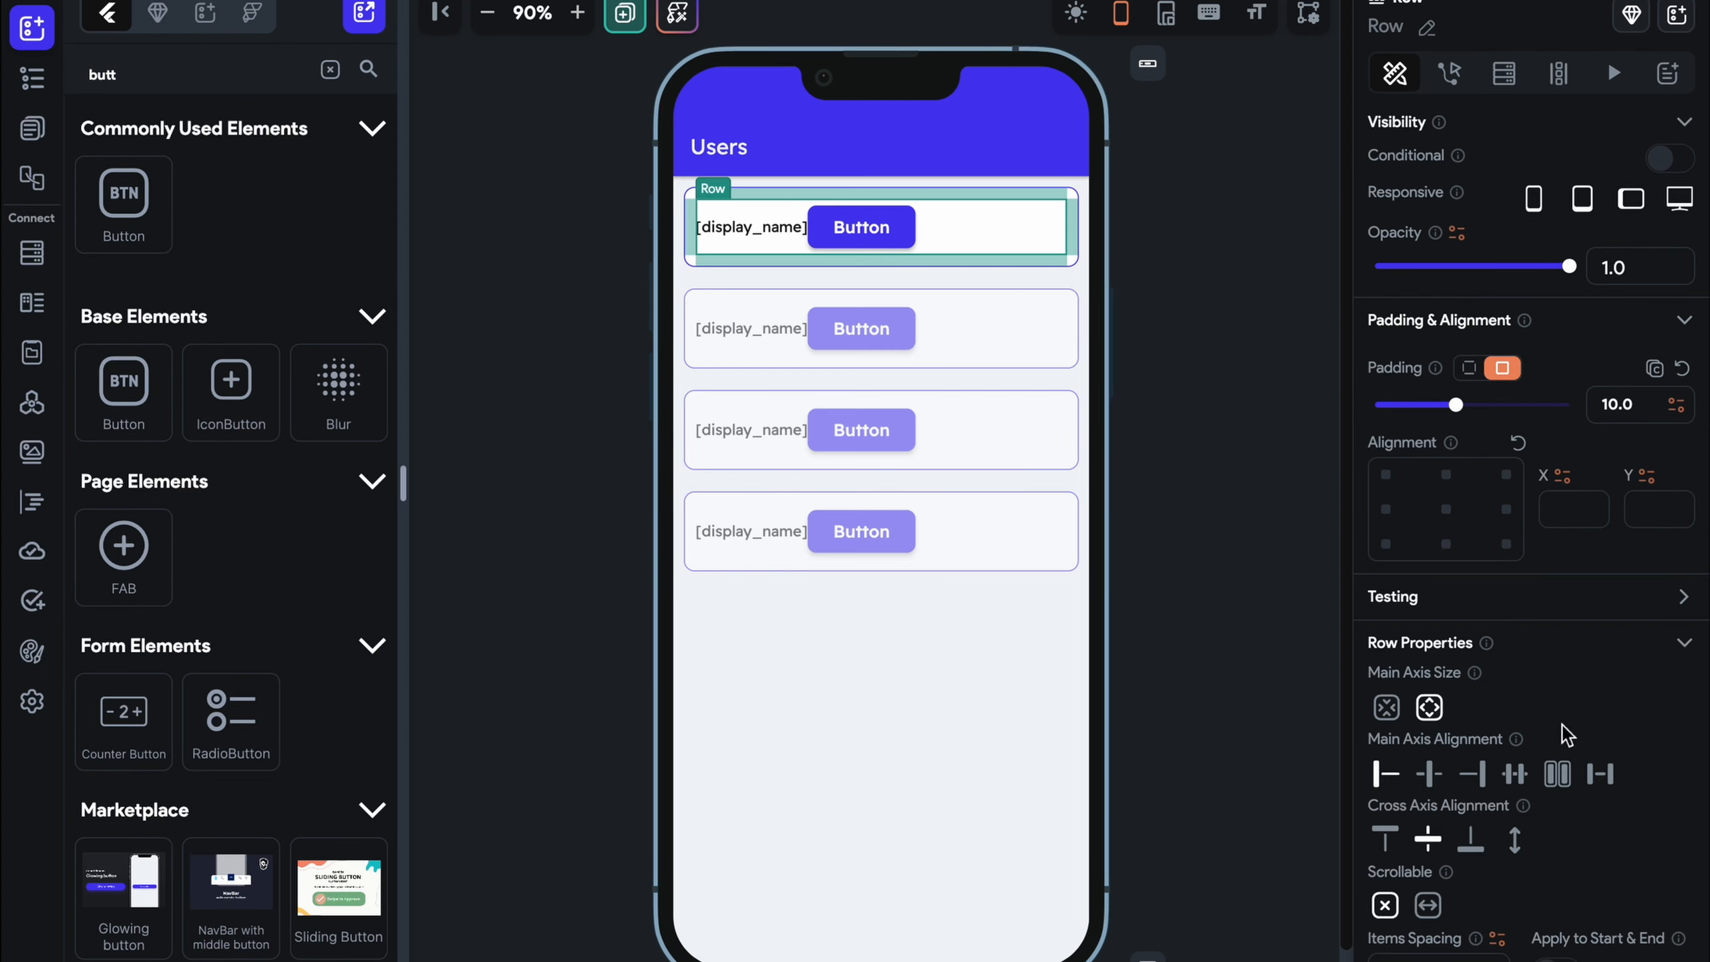
pyautogui.click(1600, 773)
pyautogui.click(1020, 242)
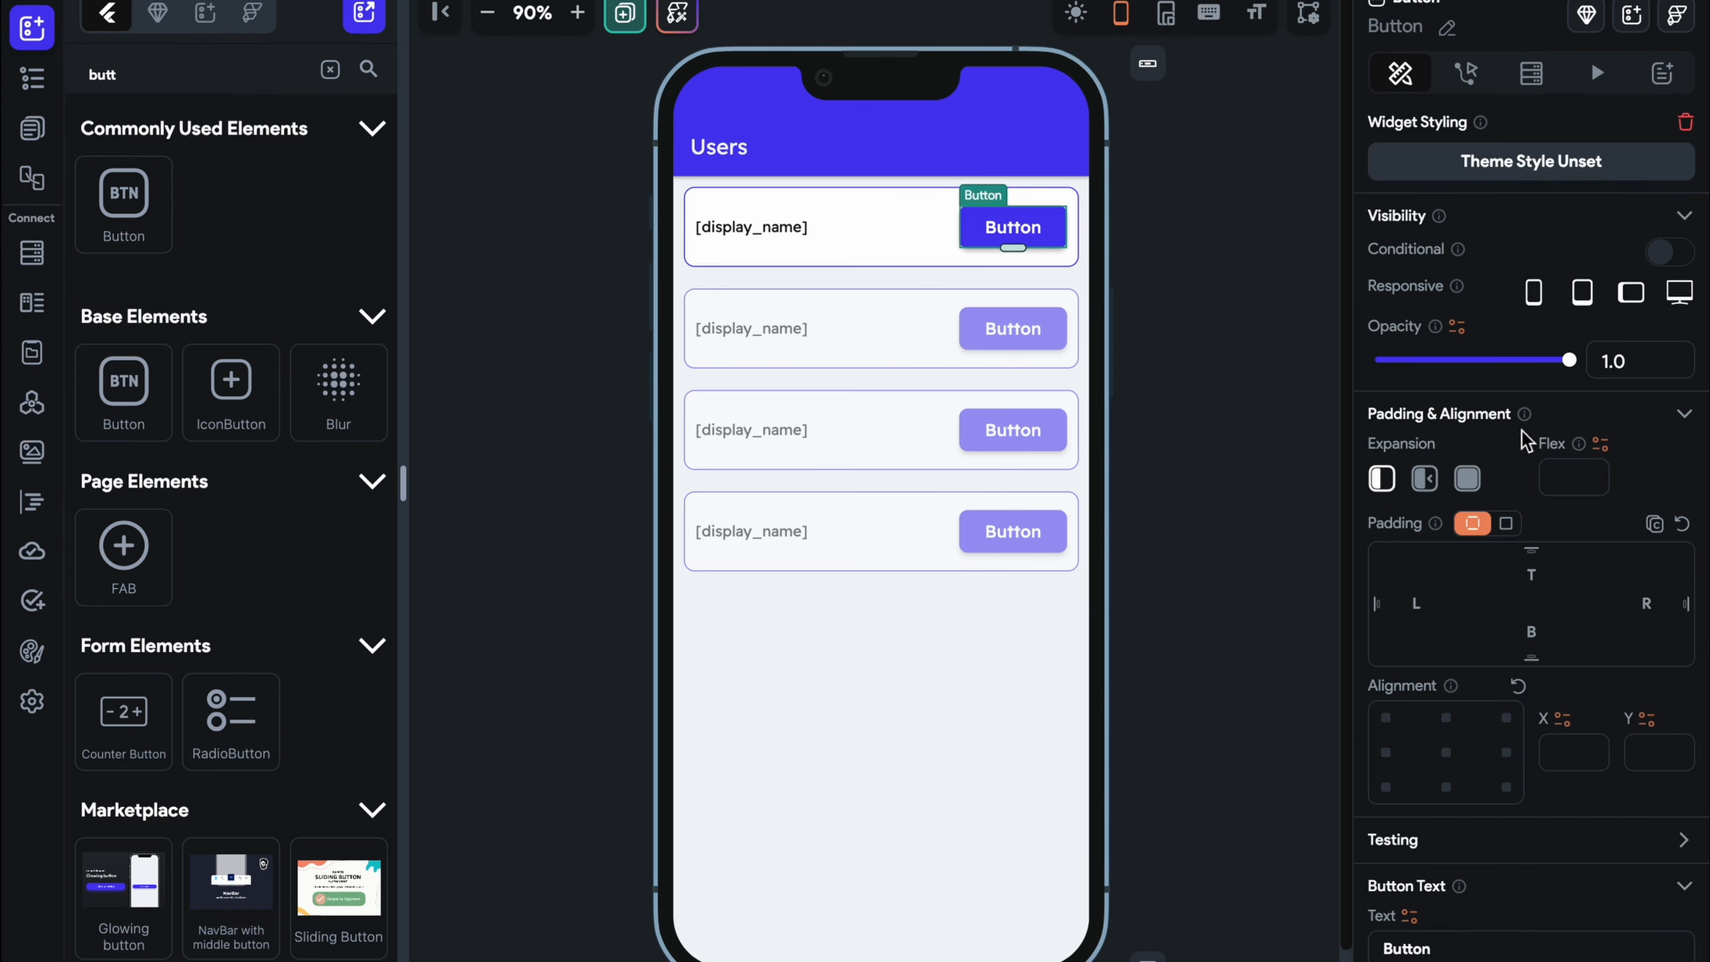
pyautogui.scroll(-8, 1526, 442)
pyautogui.doubleClick(1481, 389)
pyautogui.write('Fo')
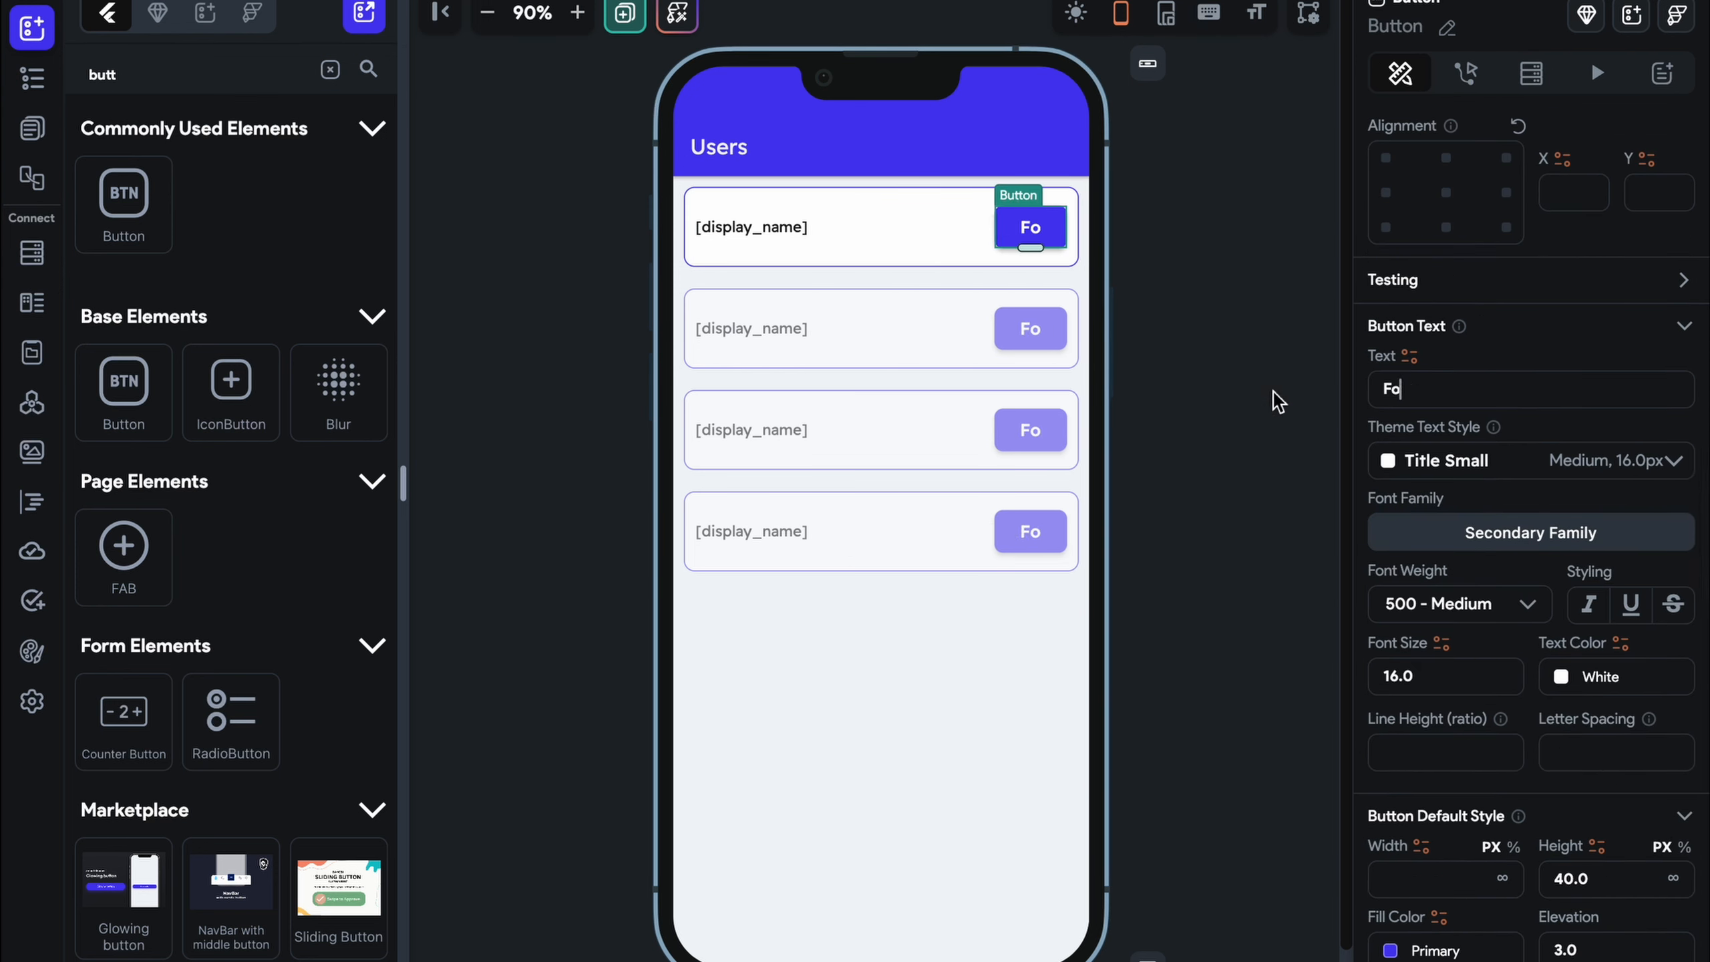
pyautogui.write('llow')
pyautogui.click(1179, 429)
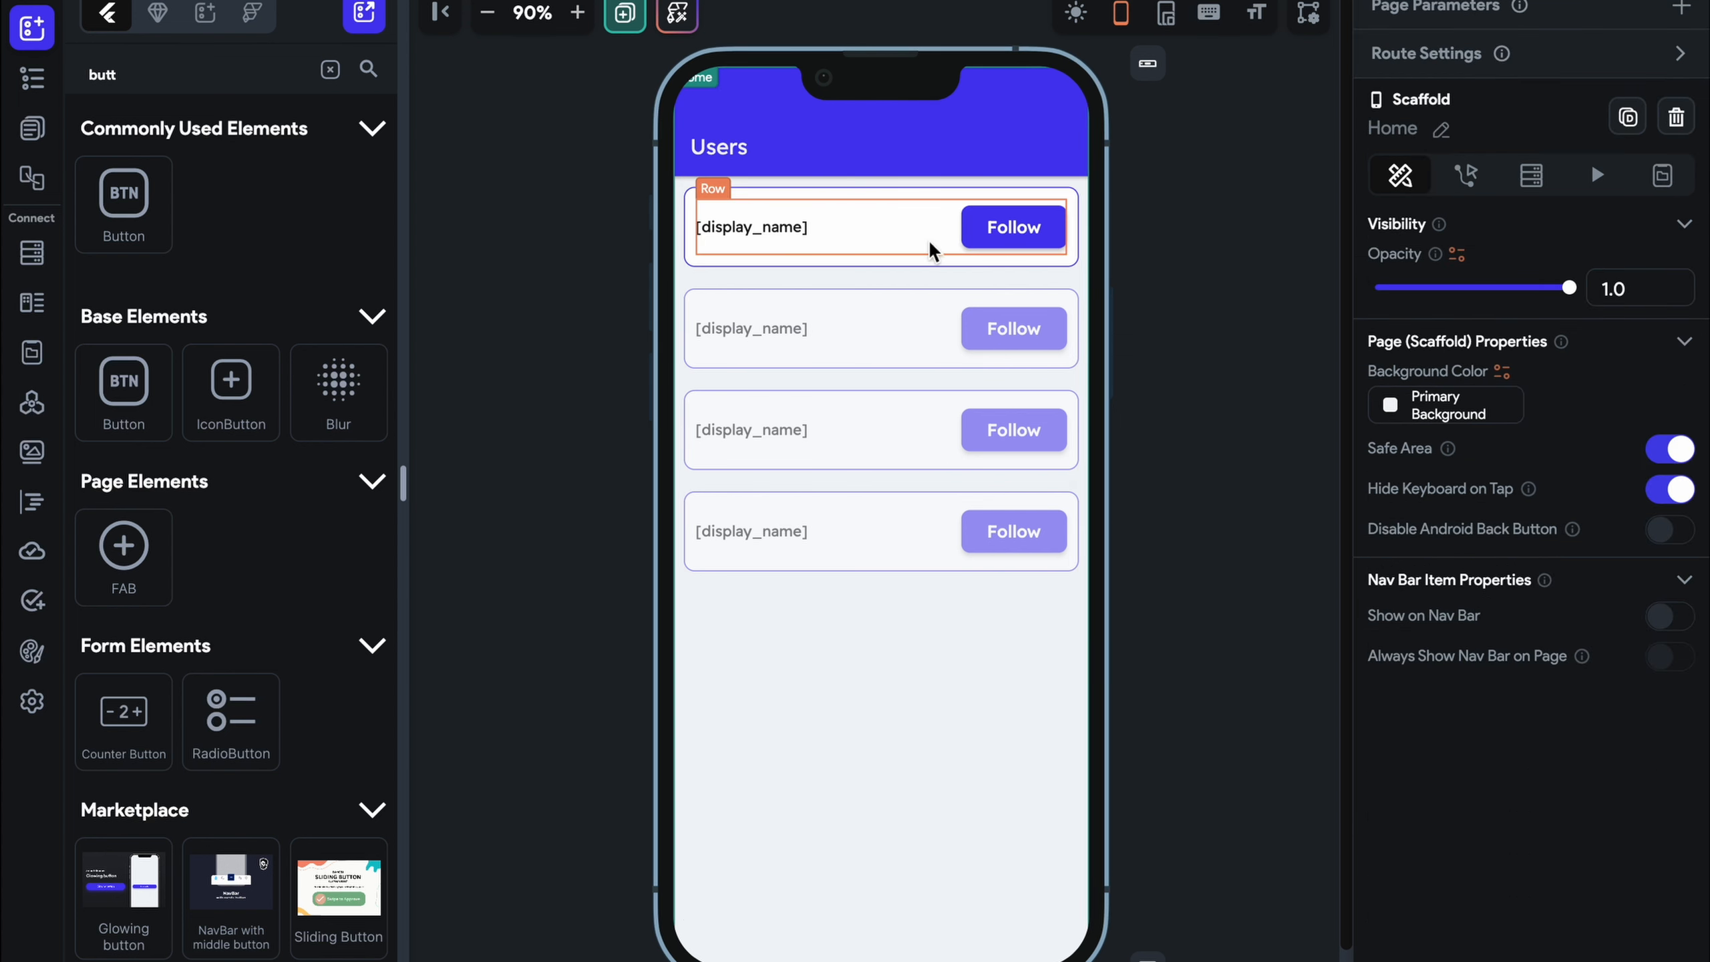
# Wrap the first Follow button in a ConditionalBuilder
pyautogui.click(1037, 244)
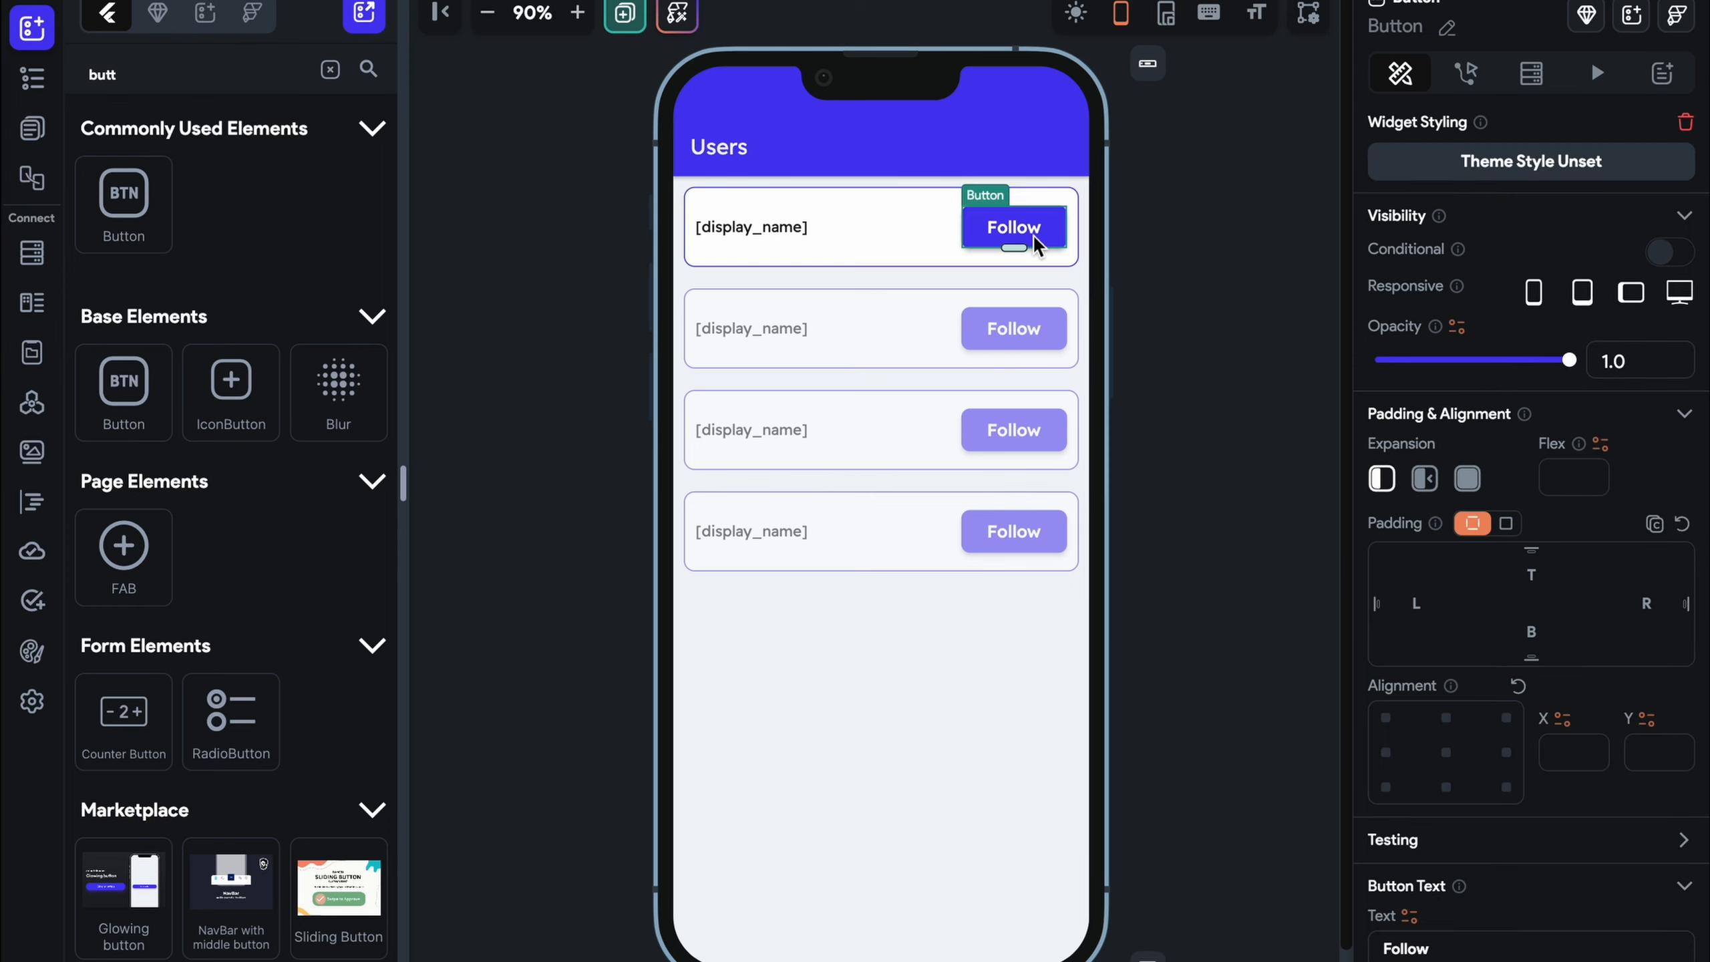
pyautogui.rightClick(1037, 244)
pyautogui.click(1143, 382)
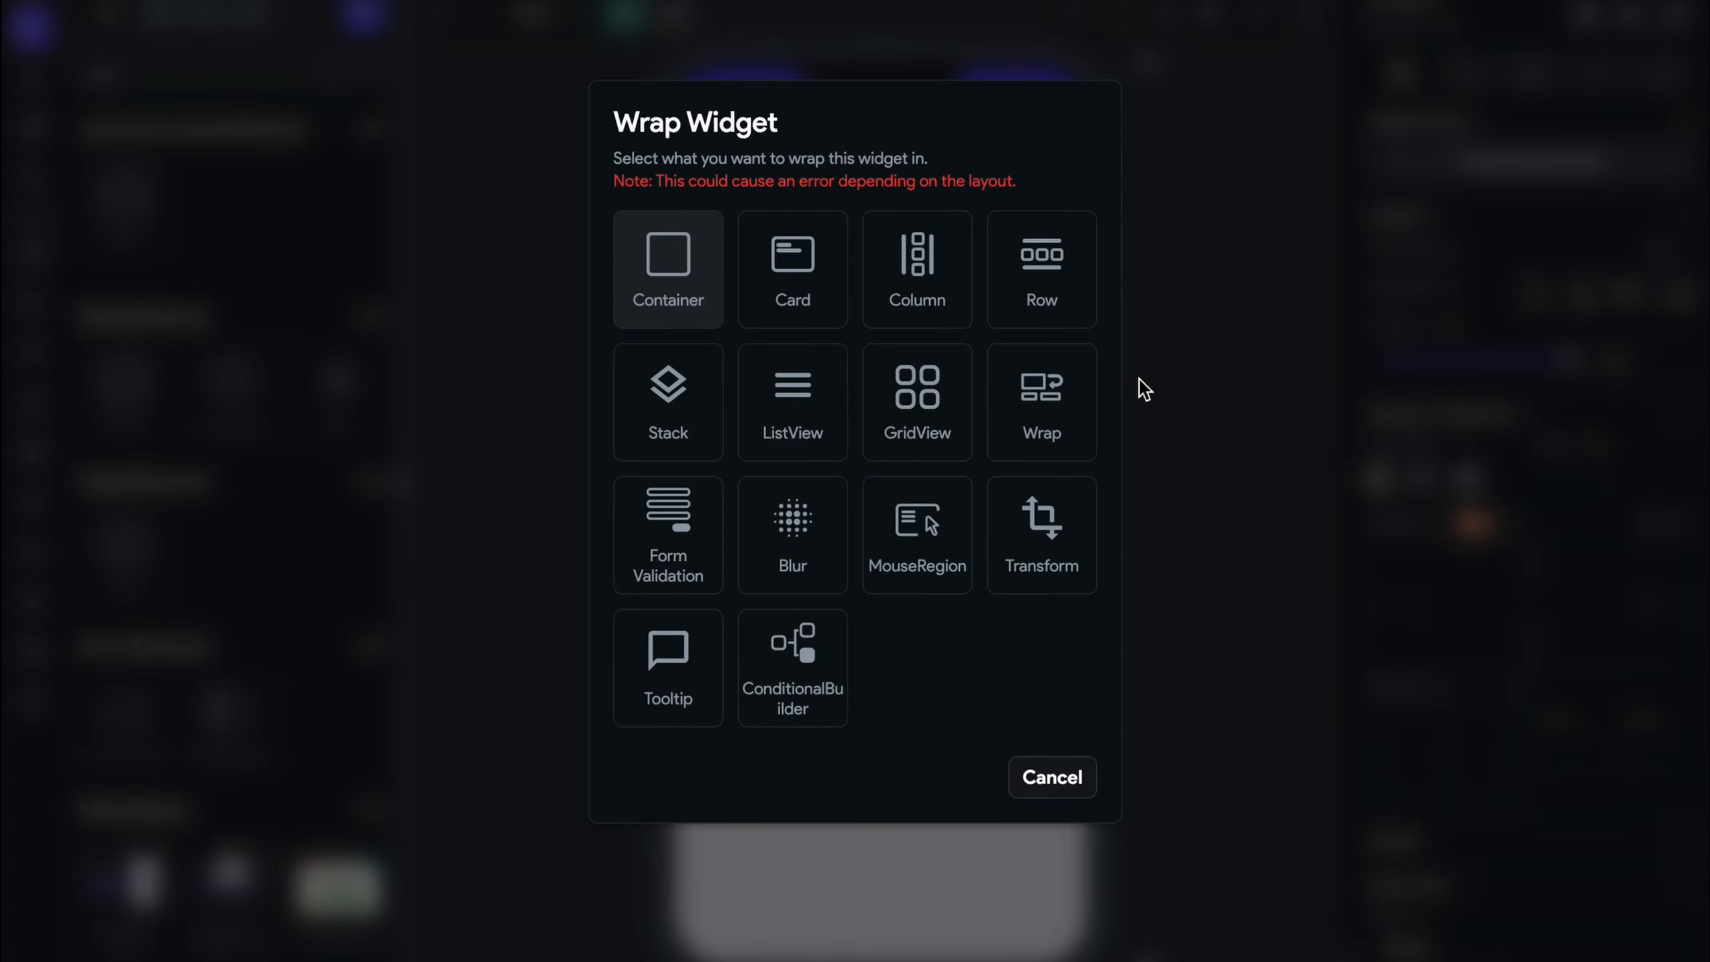
pyautogui.click(792, 670)
pyautogui.click(1195, 315)
# Set the builder's IF to Authenticated User > following, then remove that condition
pyautogui.click(1040, 229)
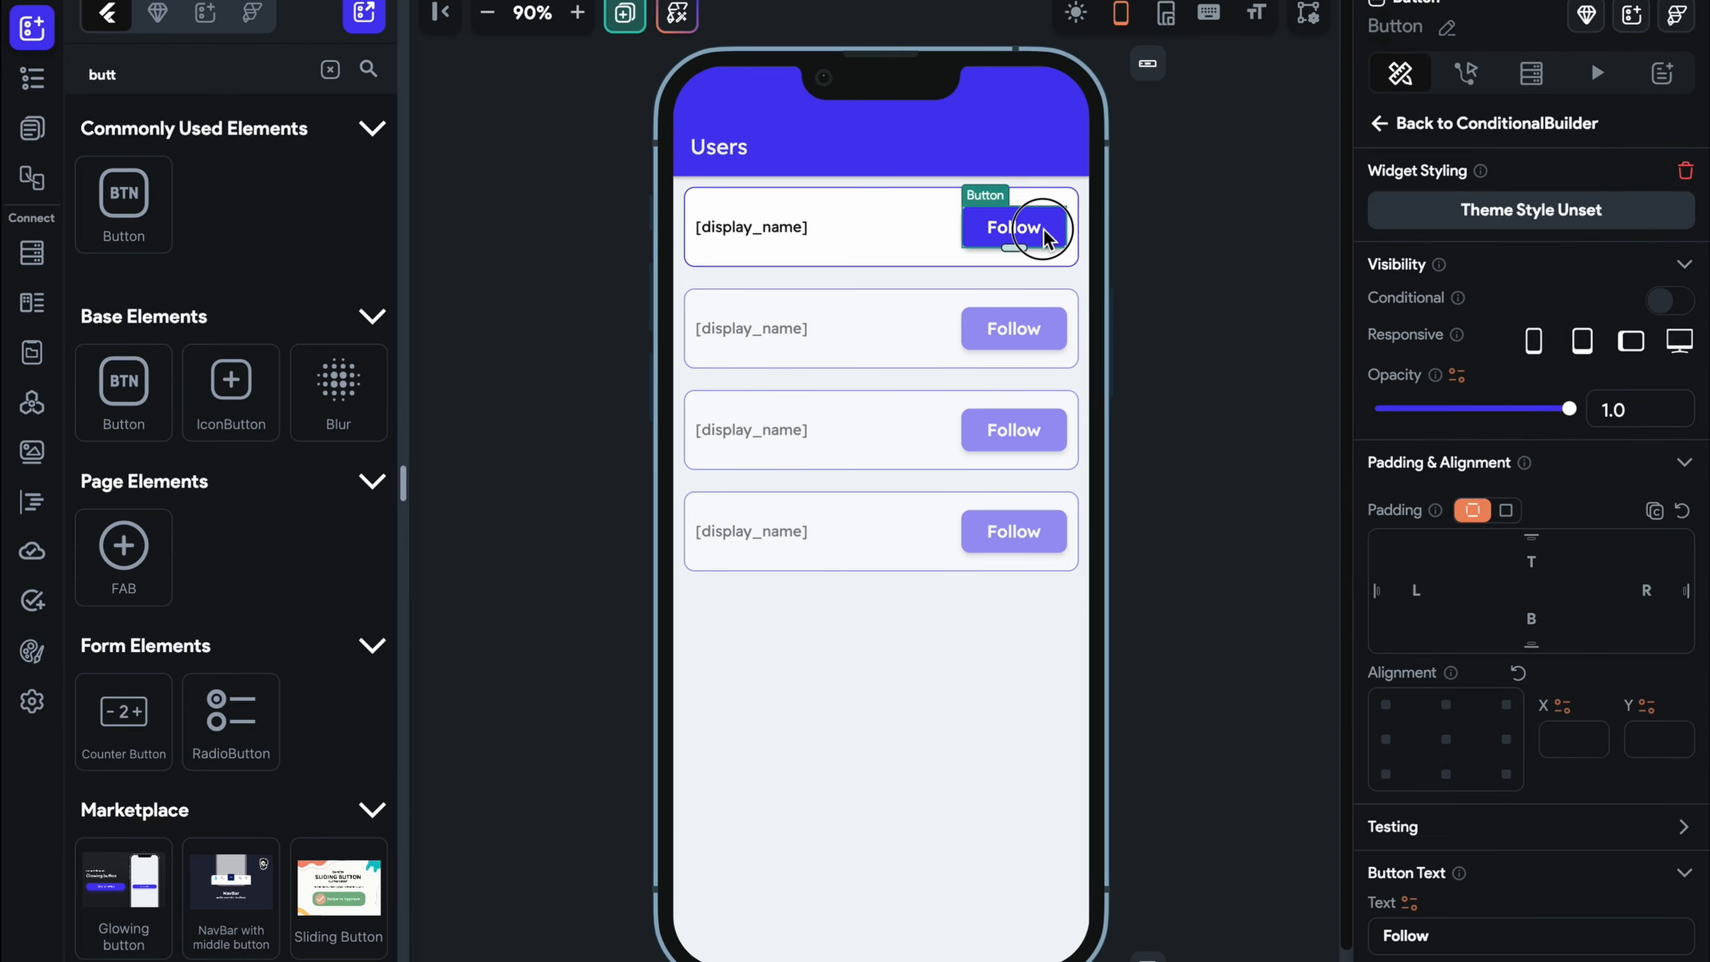
pyautogui.click(1399, 125)
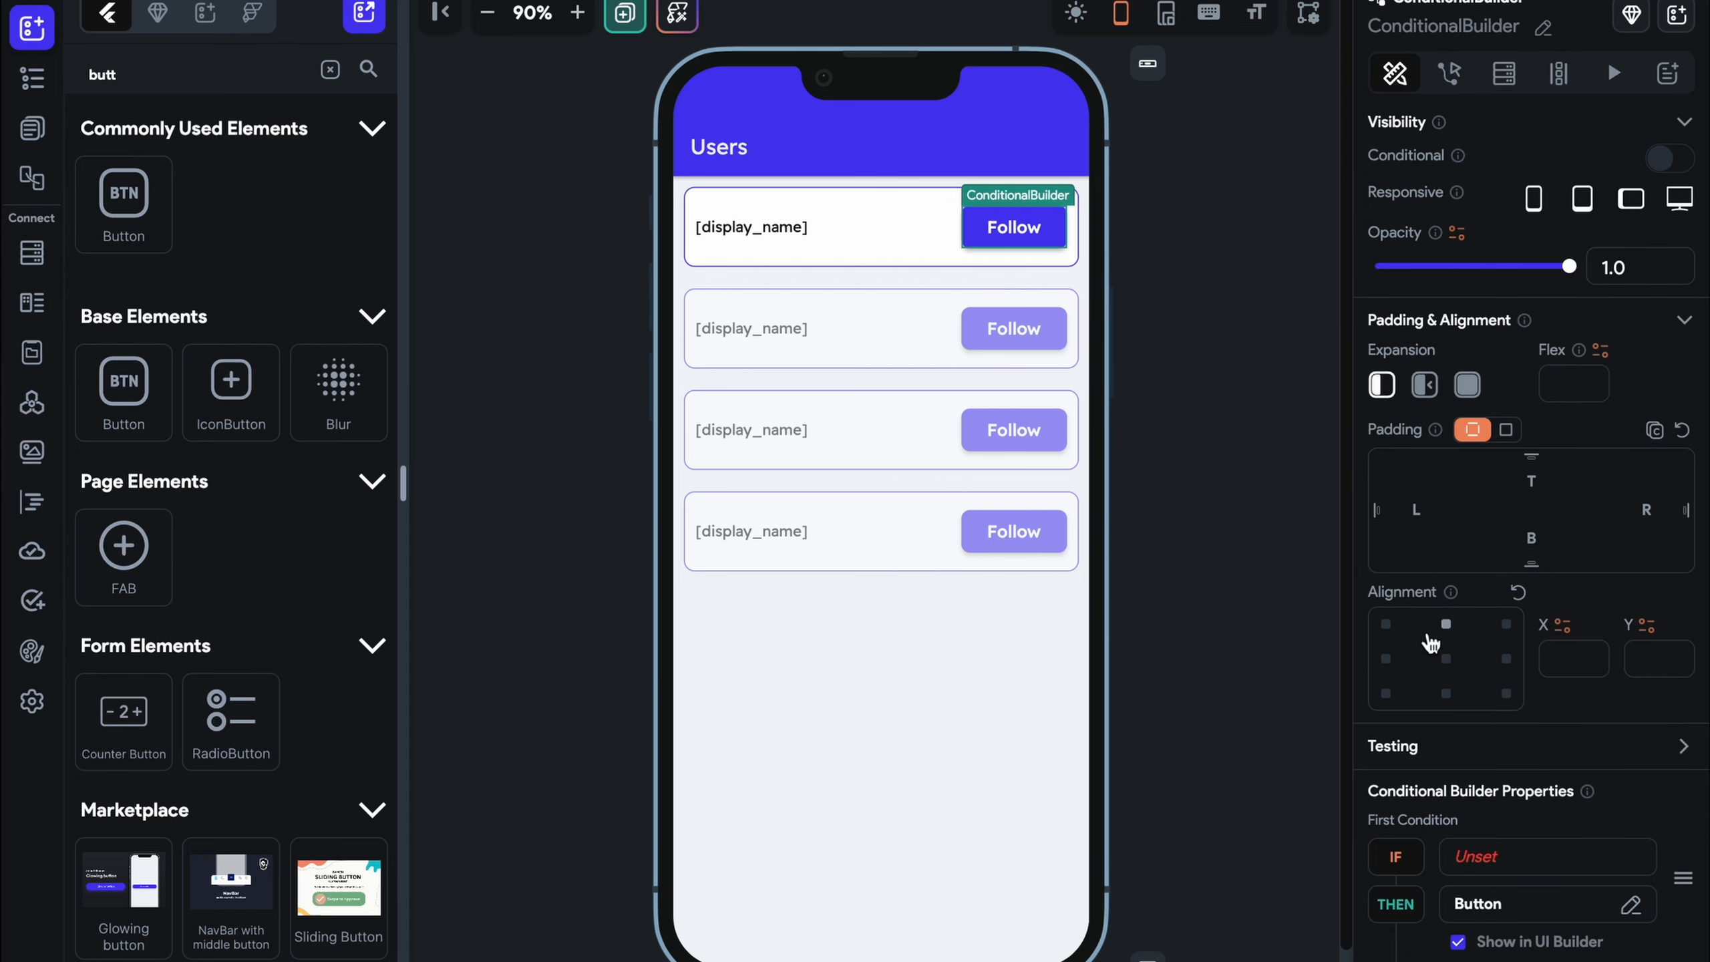
pyautogui.scroll(-5, 1428, 638)
pyautogui.click(1505, 486)
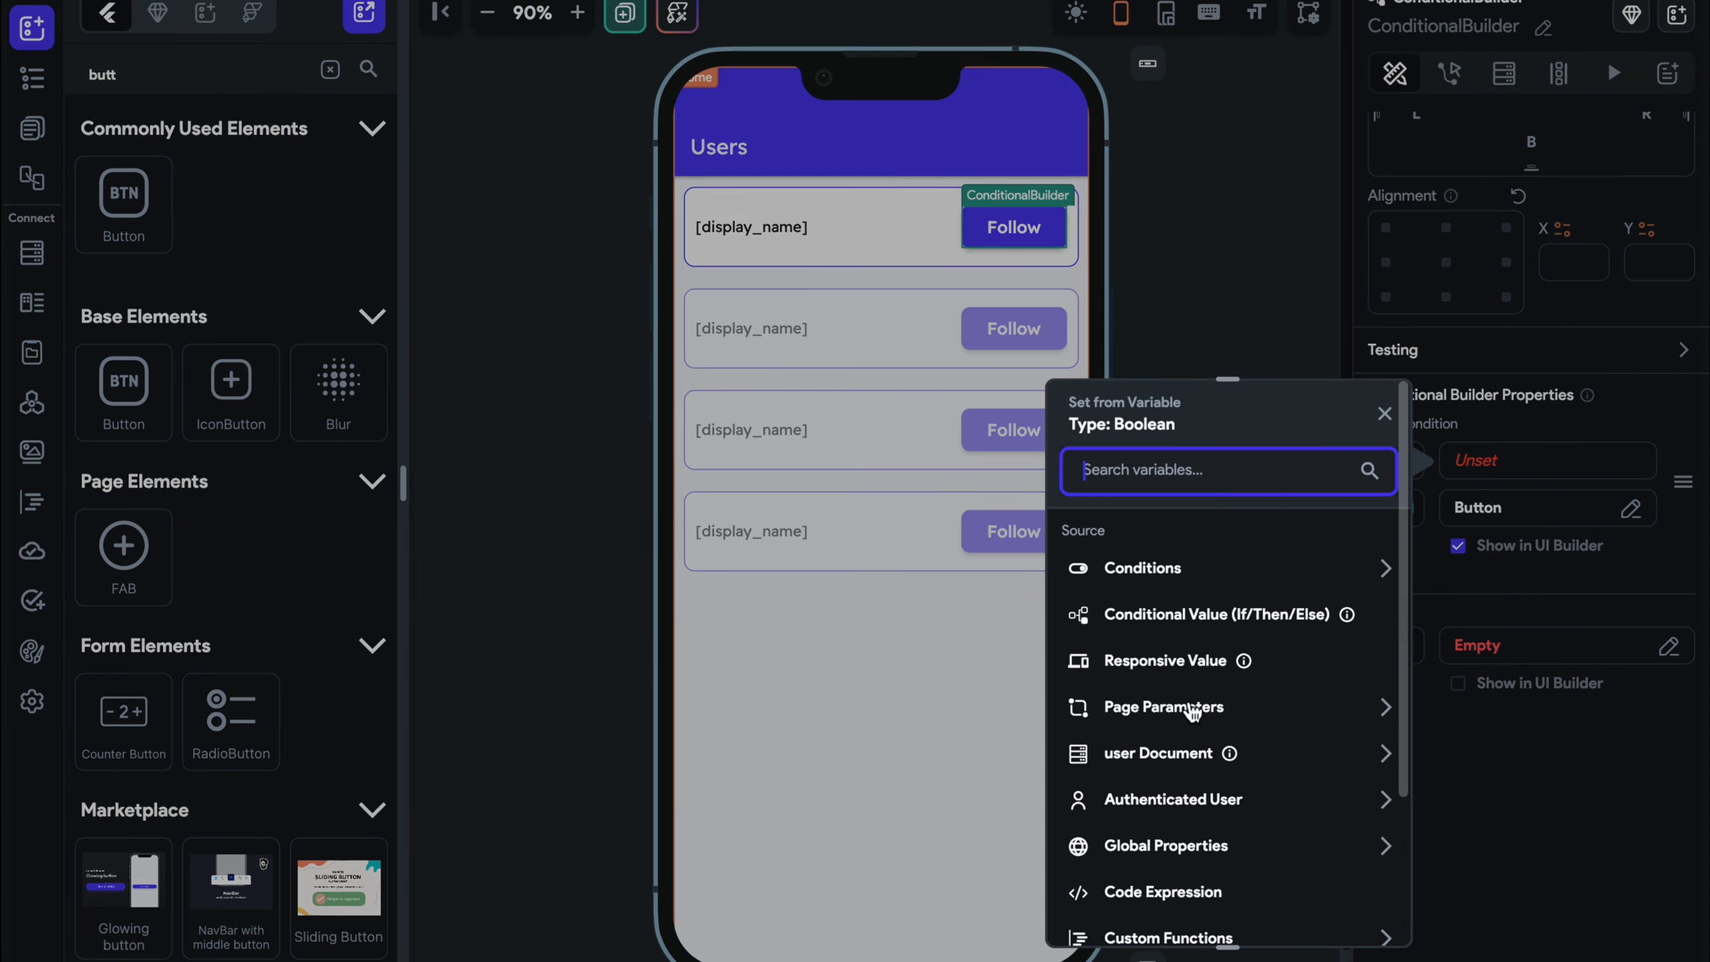
pyautogui.scroll(-2, 1145, 709)
pyautogui.click(1177, 677)
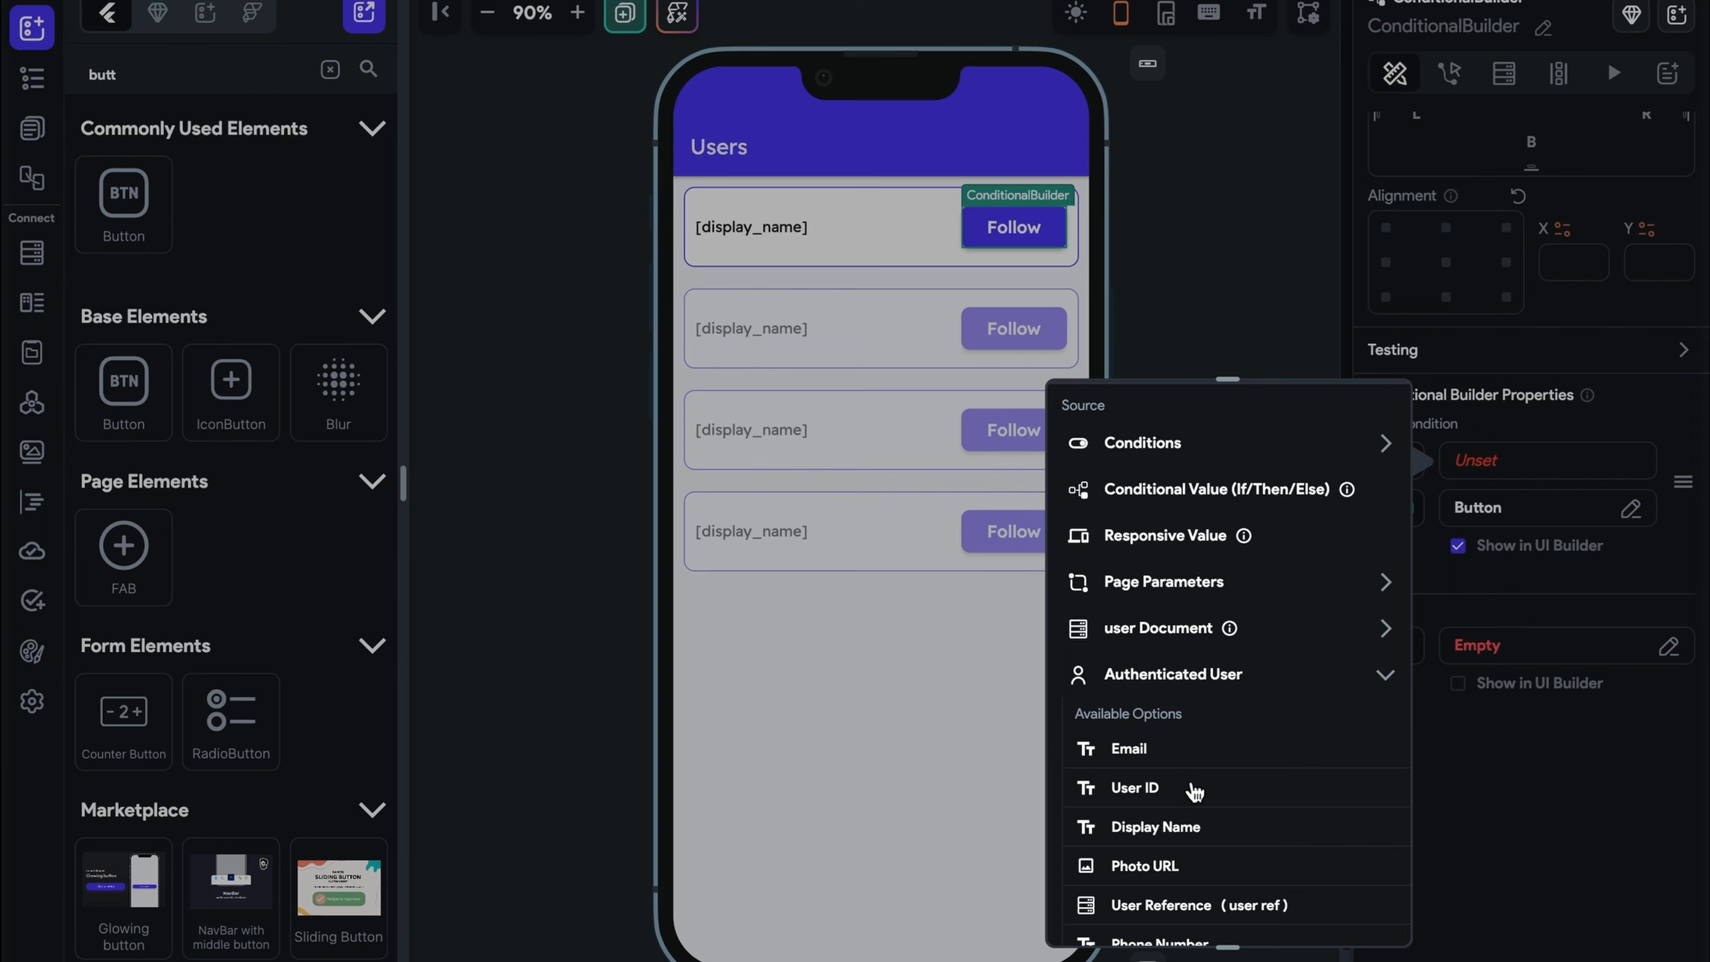
pyautogui.scroll(-3, 1194, 792)
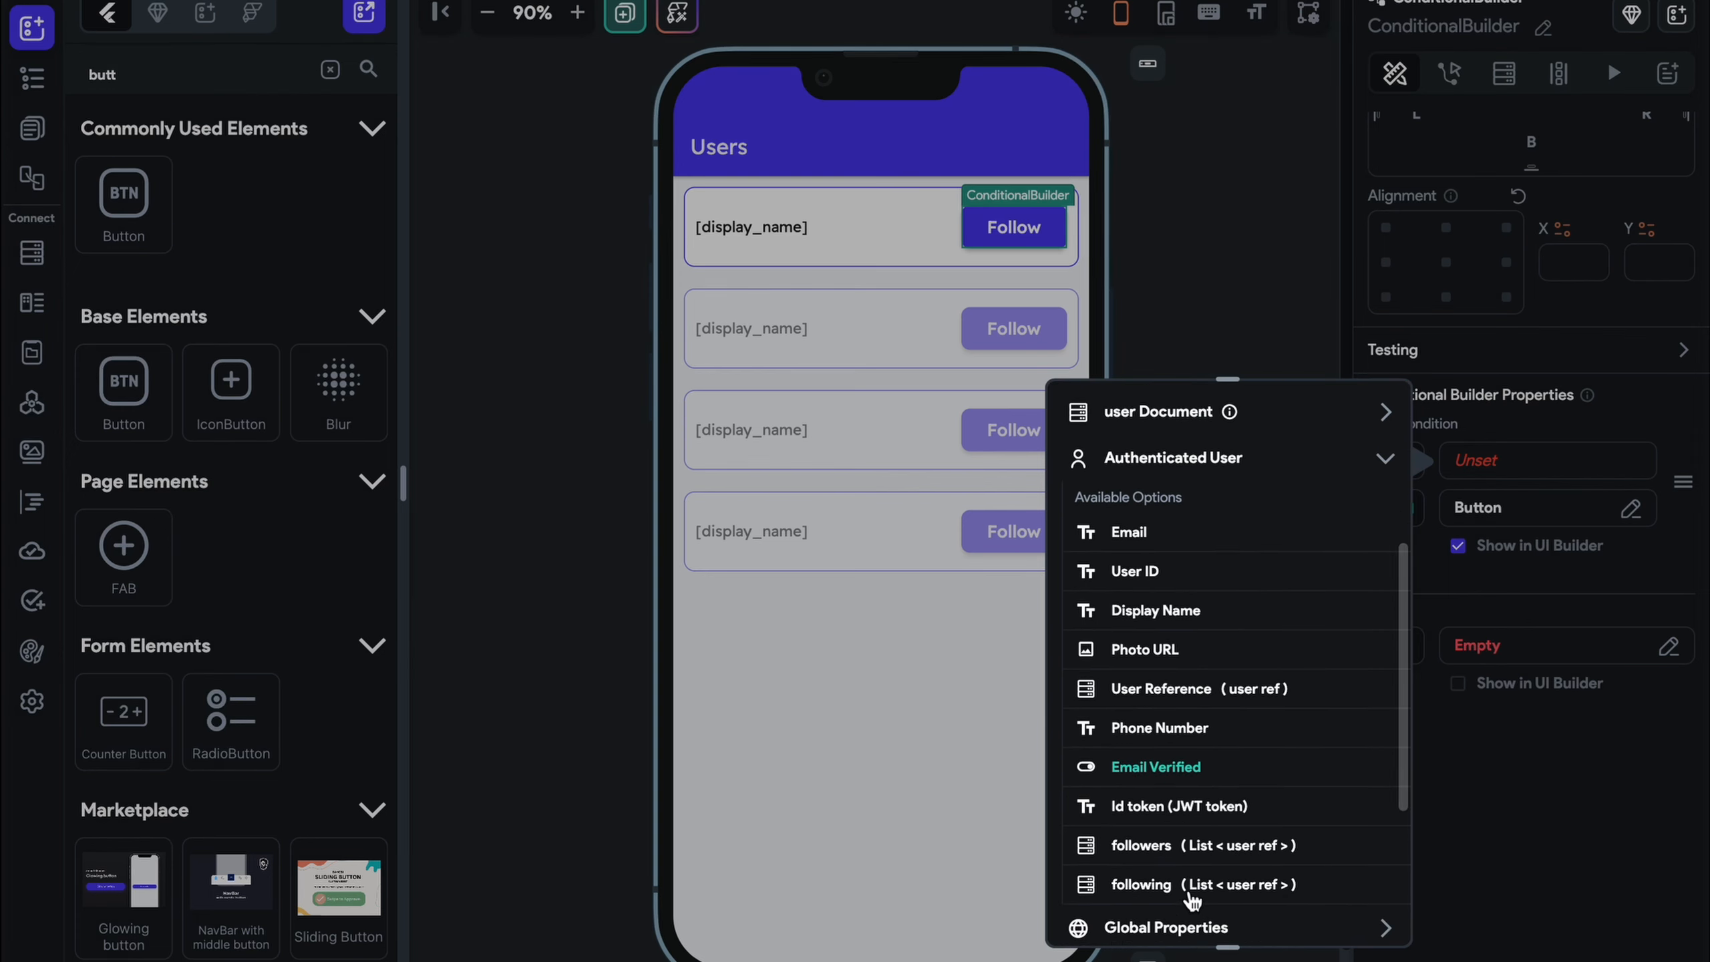
pyautogui.click(1192, 884)
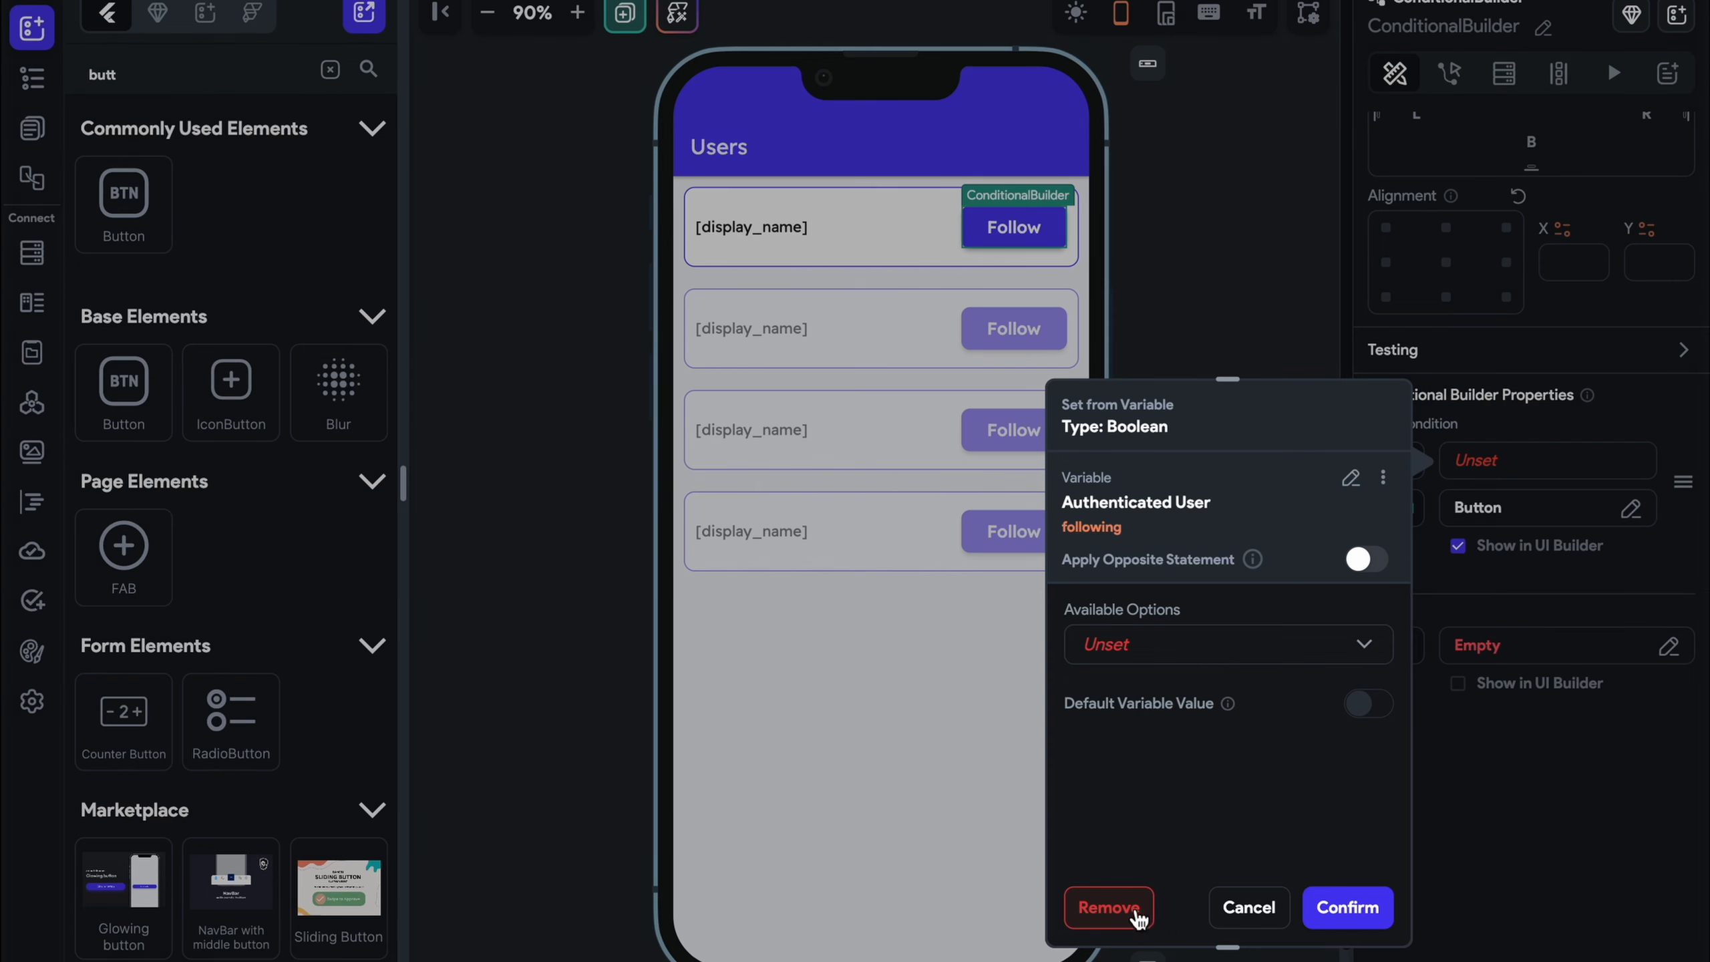
pyautogui.click(1138, 916)
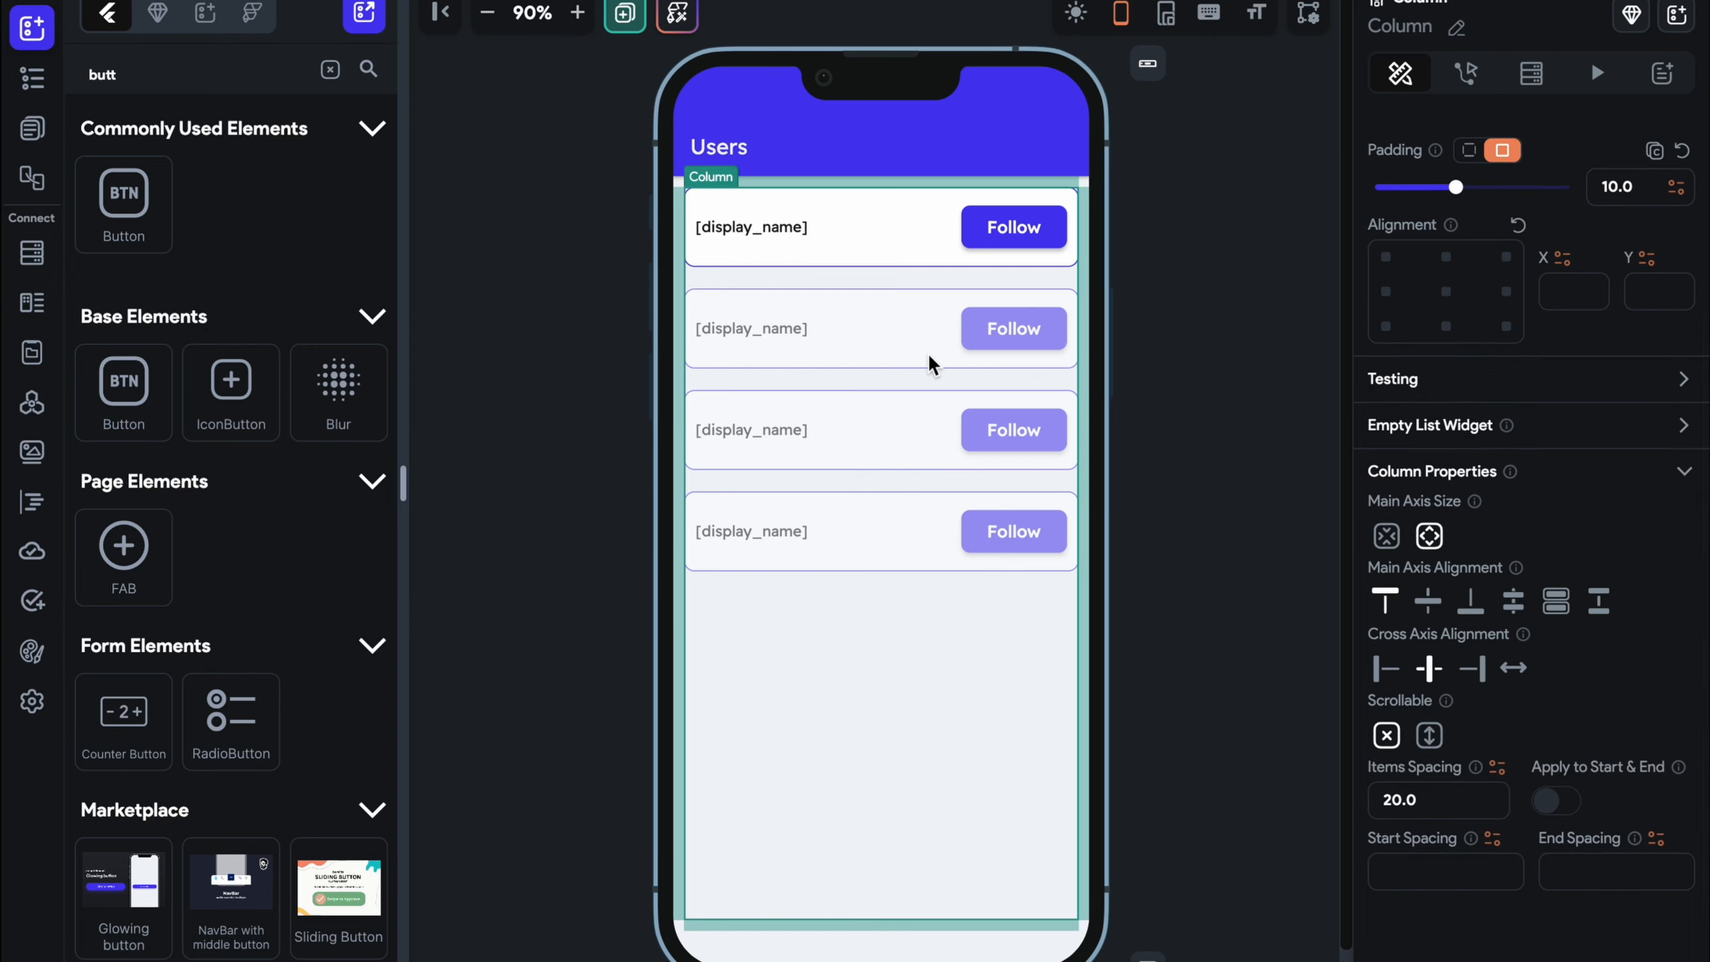
# Set the ConditionalBuilder's IF source to the Authenticated User's following list
pyautogui.click(1037, 227)
pyautogui.scroll(-10, 1443, 499)
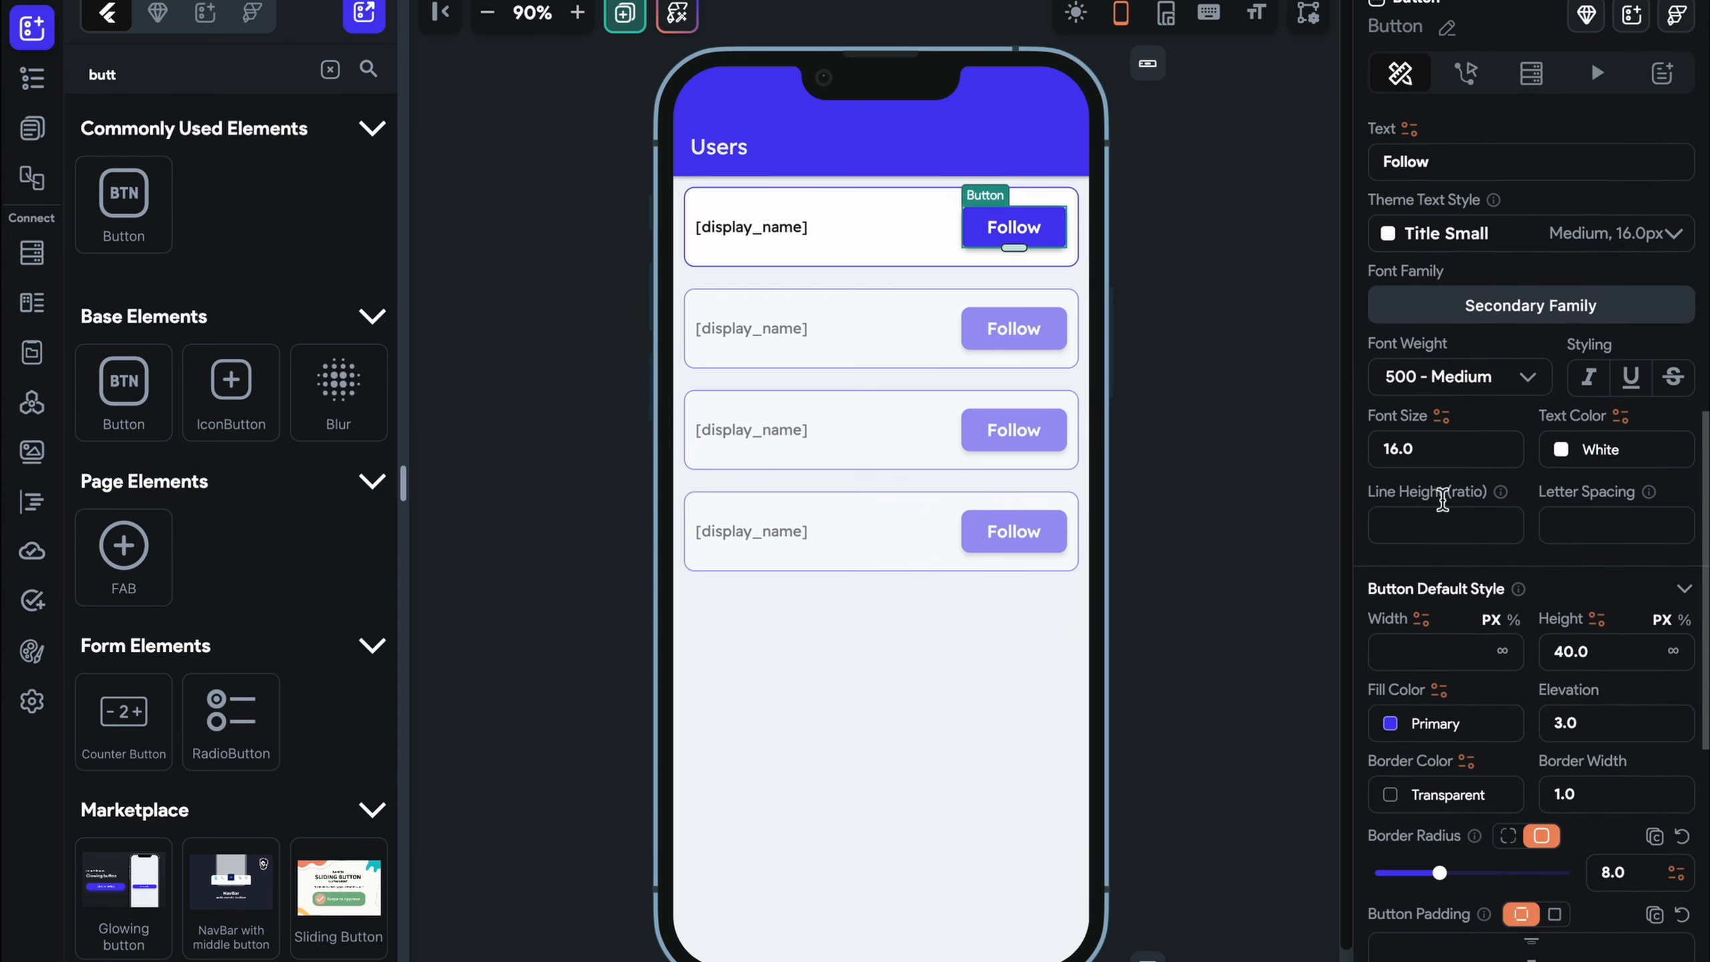
pyautogui.scroll(-6, 1443, 498)
pyautogui.scroll(10, 1397, 190)
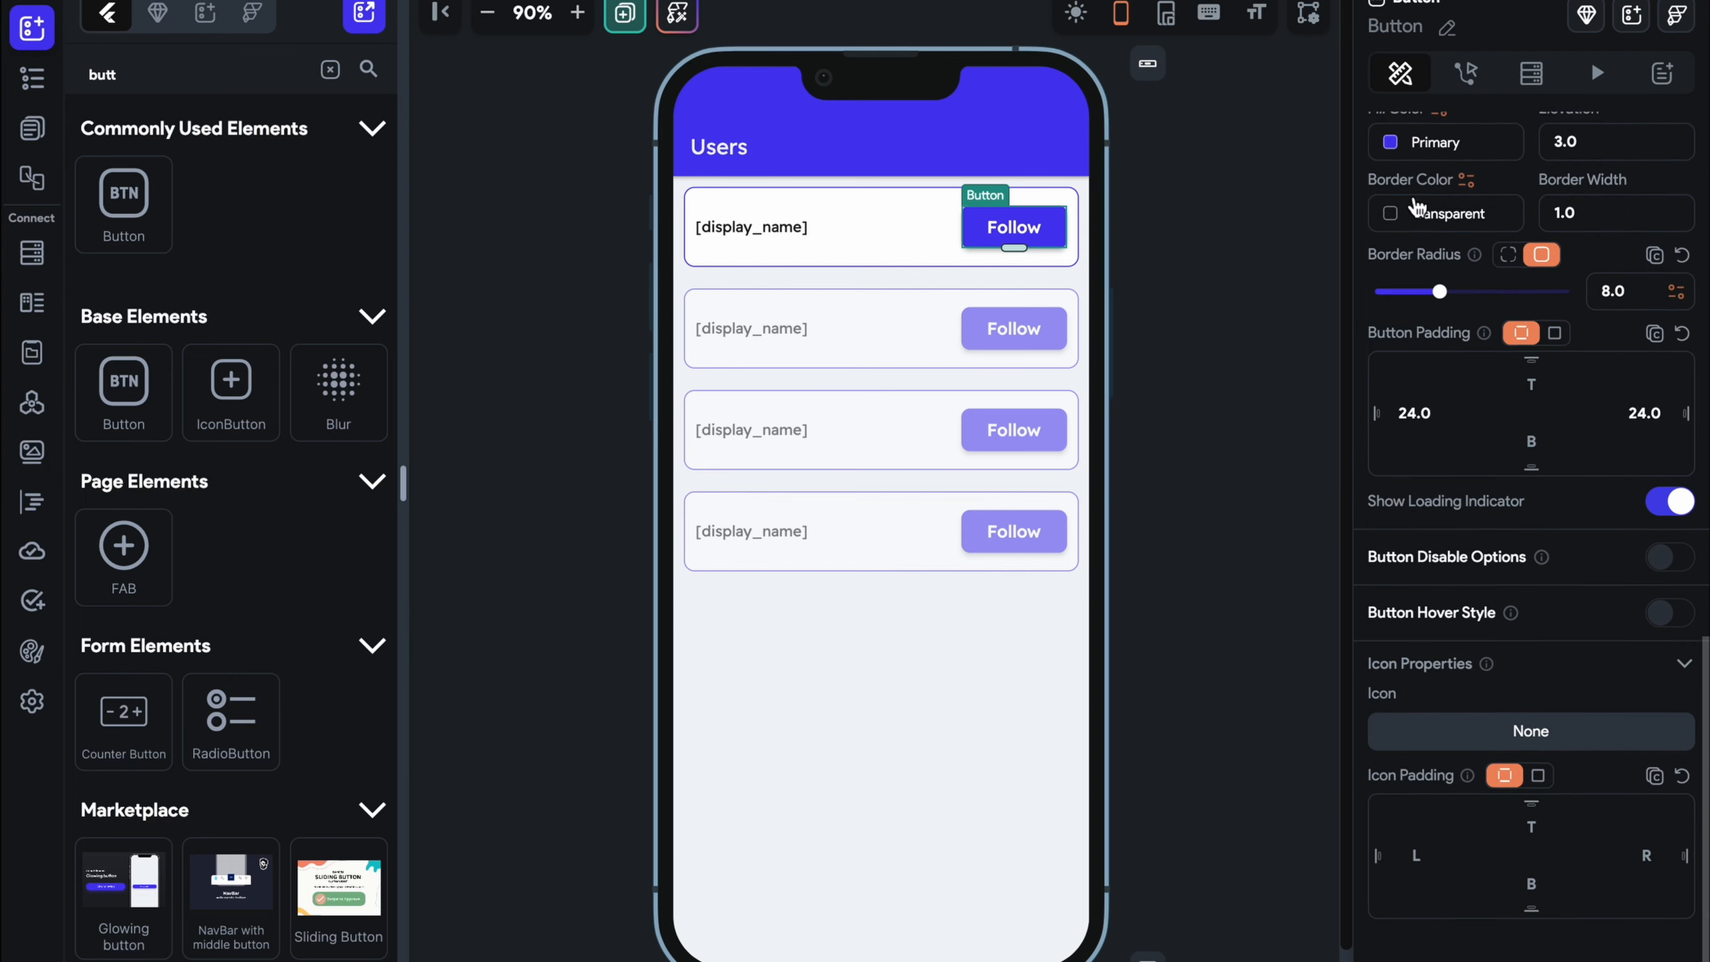
pyautogui.scroll(7, 1397, 190)
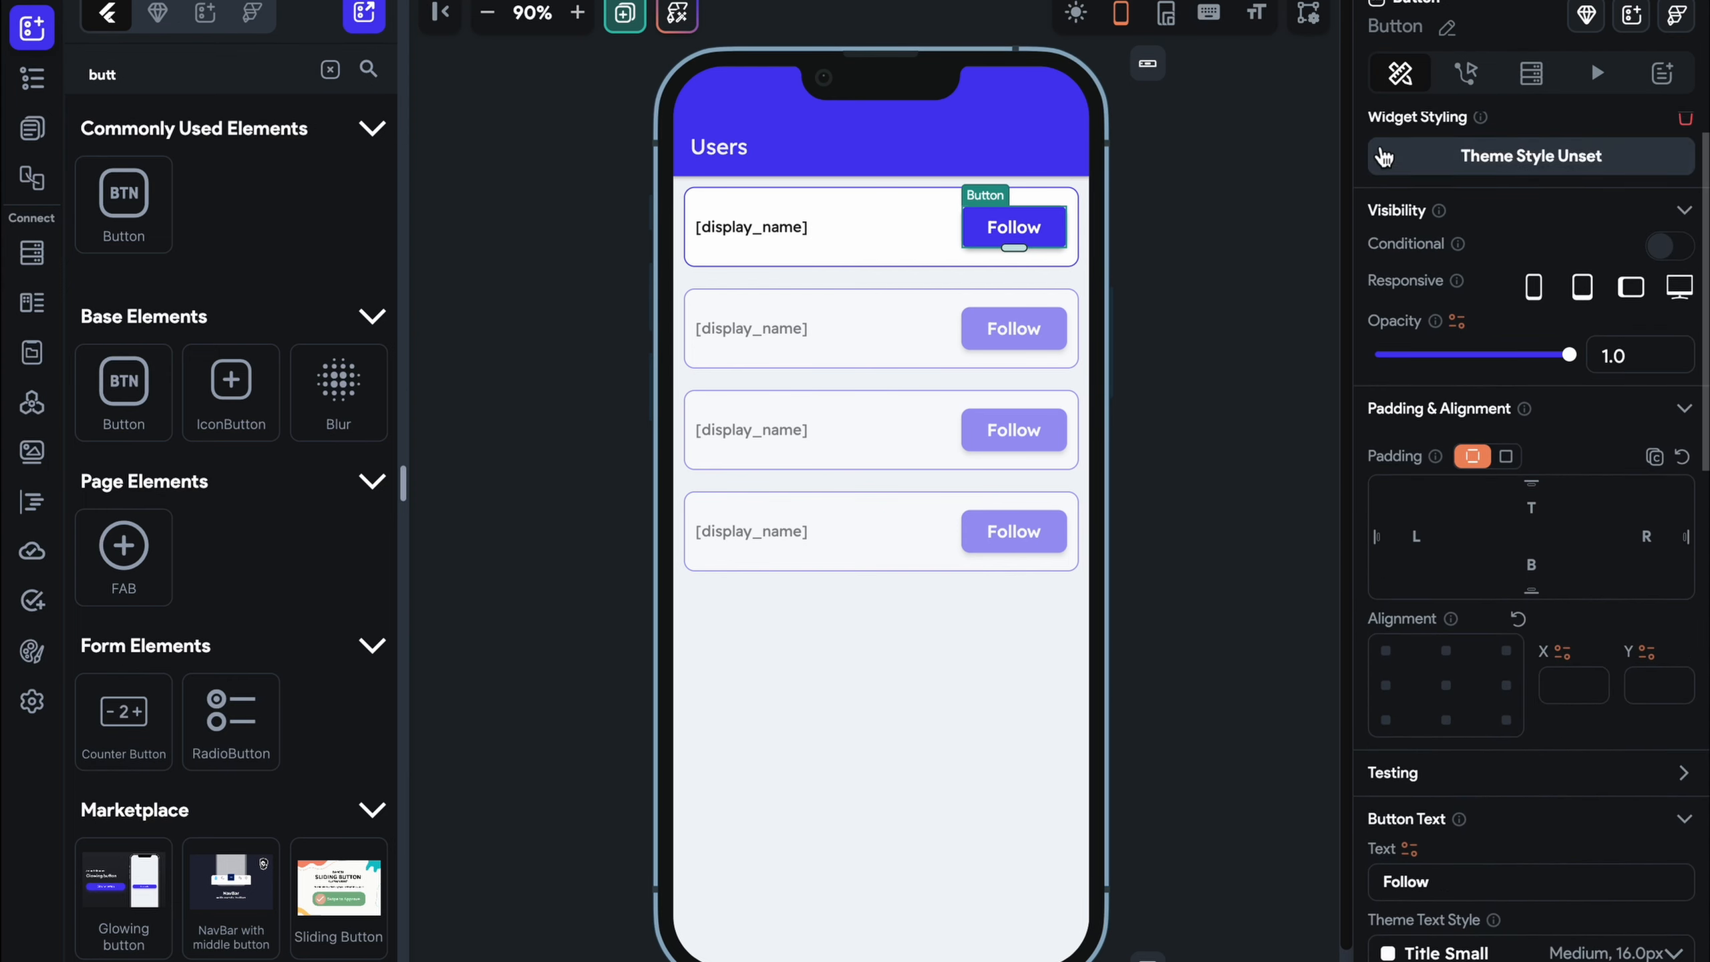
pyautogui.scroll(2, 1373, 128)
pyautogui.click(1380, 128)
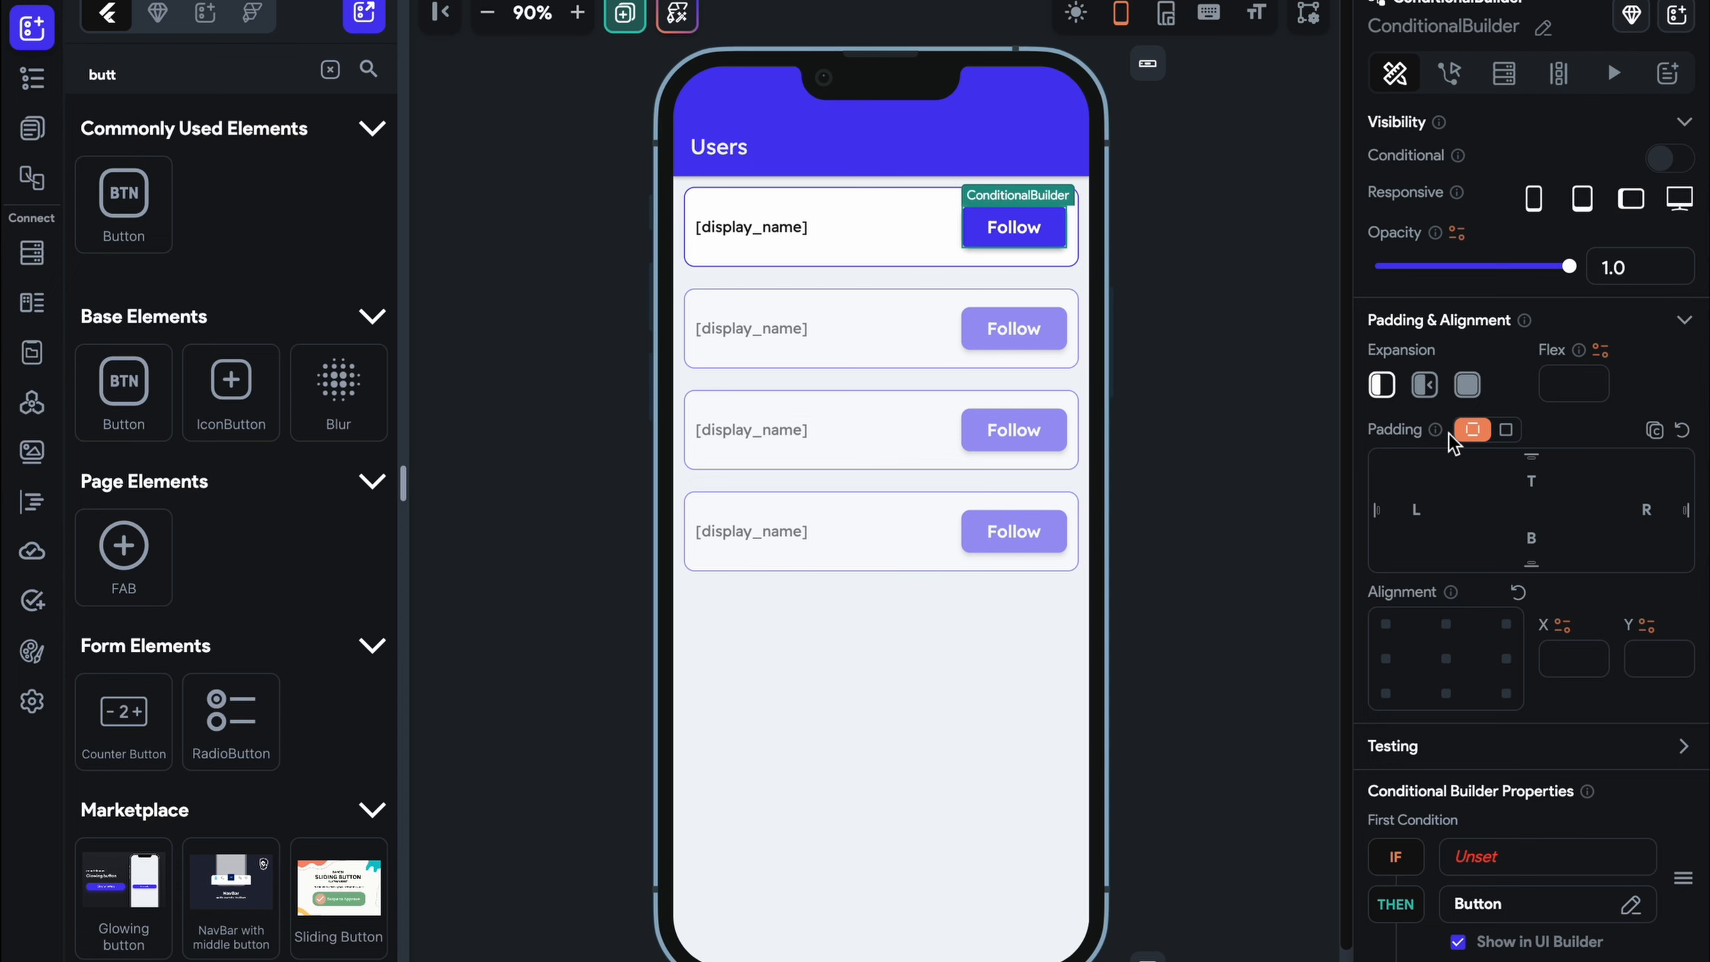
pyautogui.scroll(-5, 1516, 641)
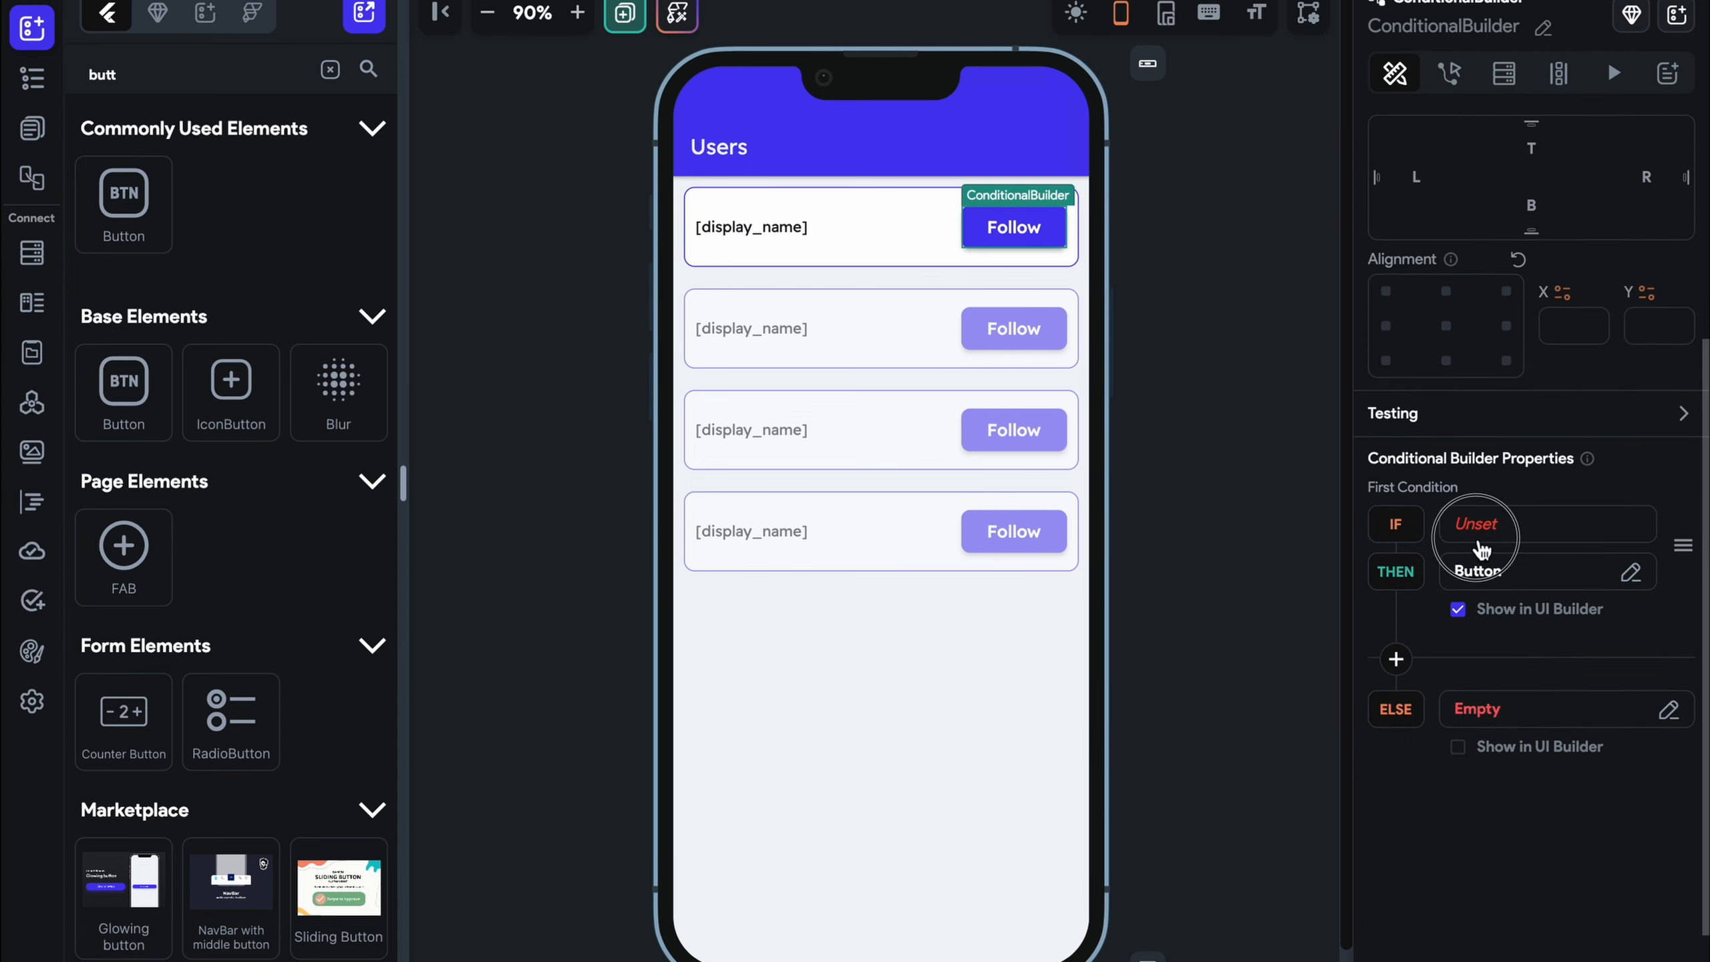
pyautogui.click(1479, 527)
pyautogui.scroll(-2, 1217, 709)
pyautogui.click(1168, 707)
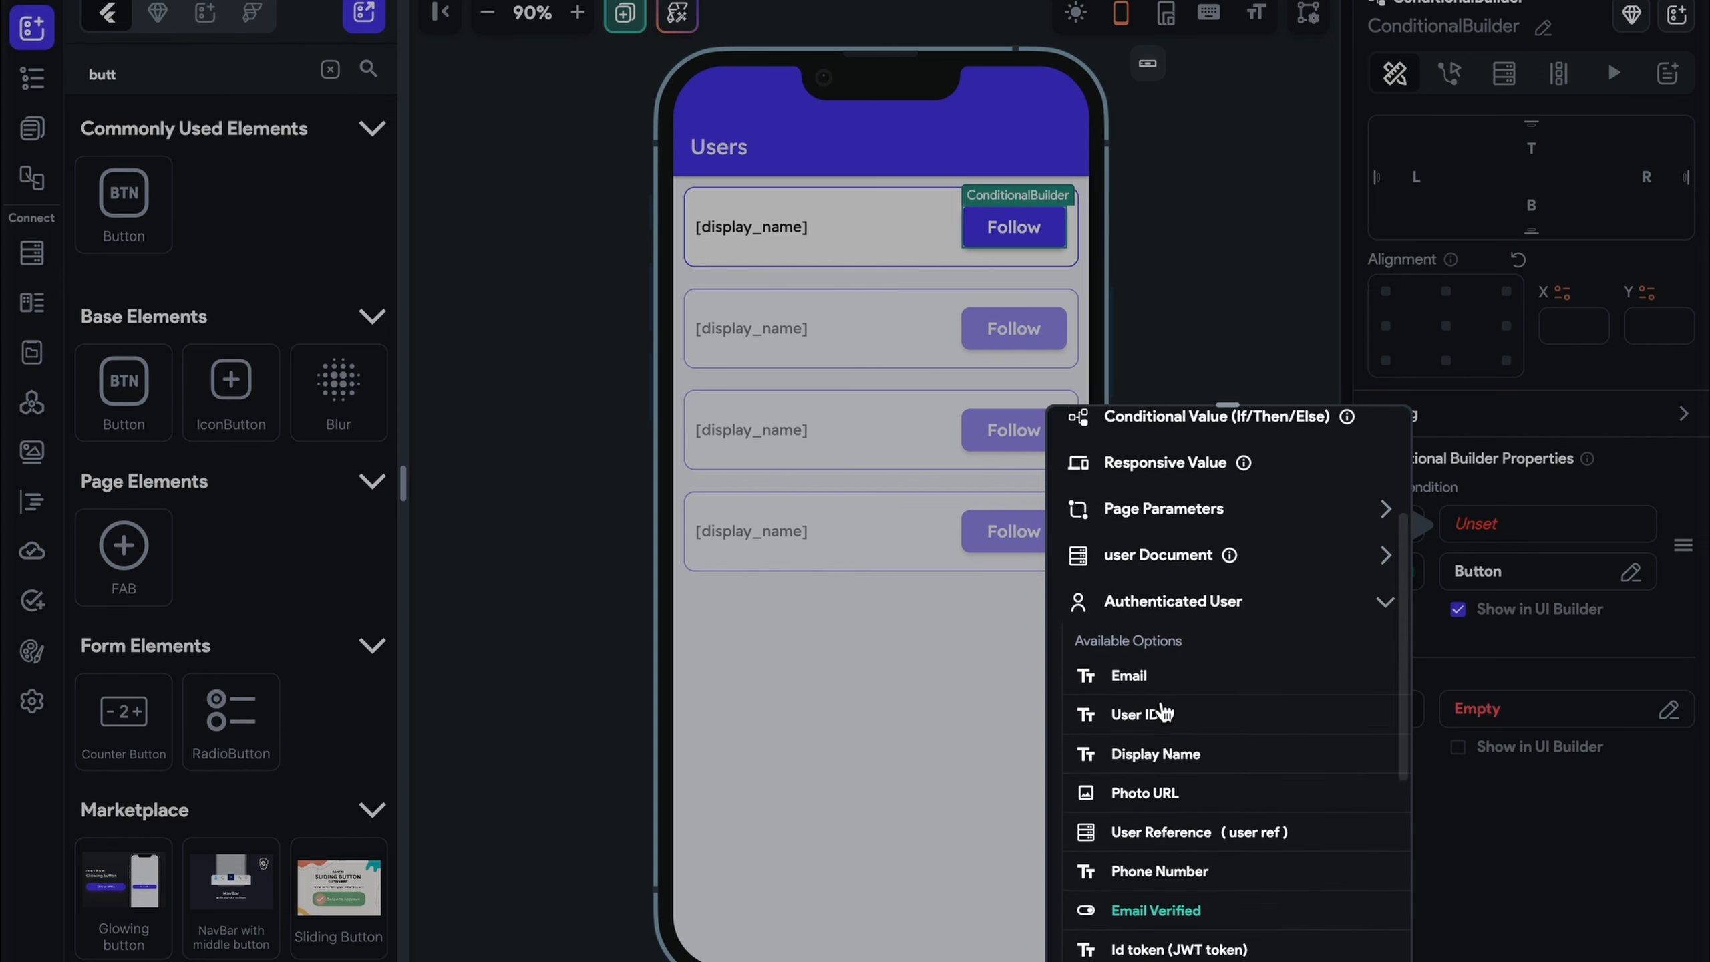
pyautogui.scroll(-3, 1165, 711)
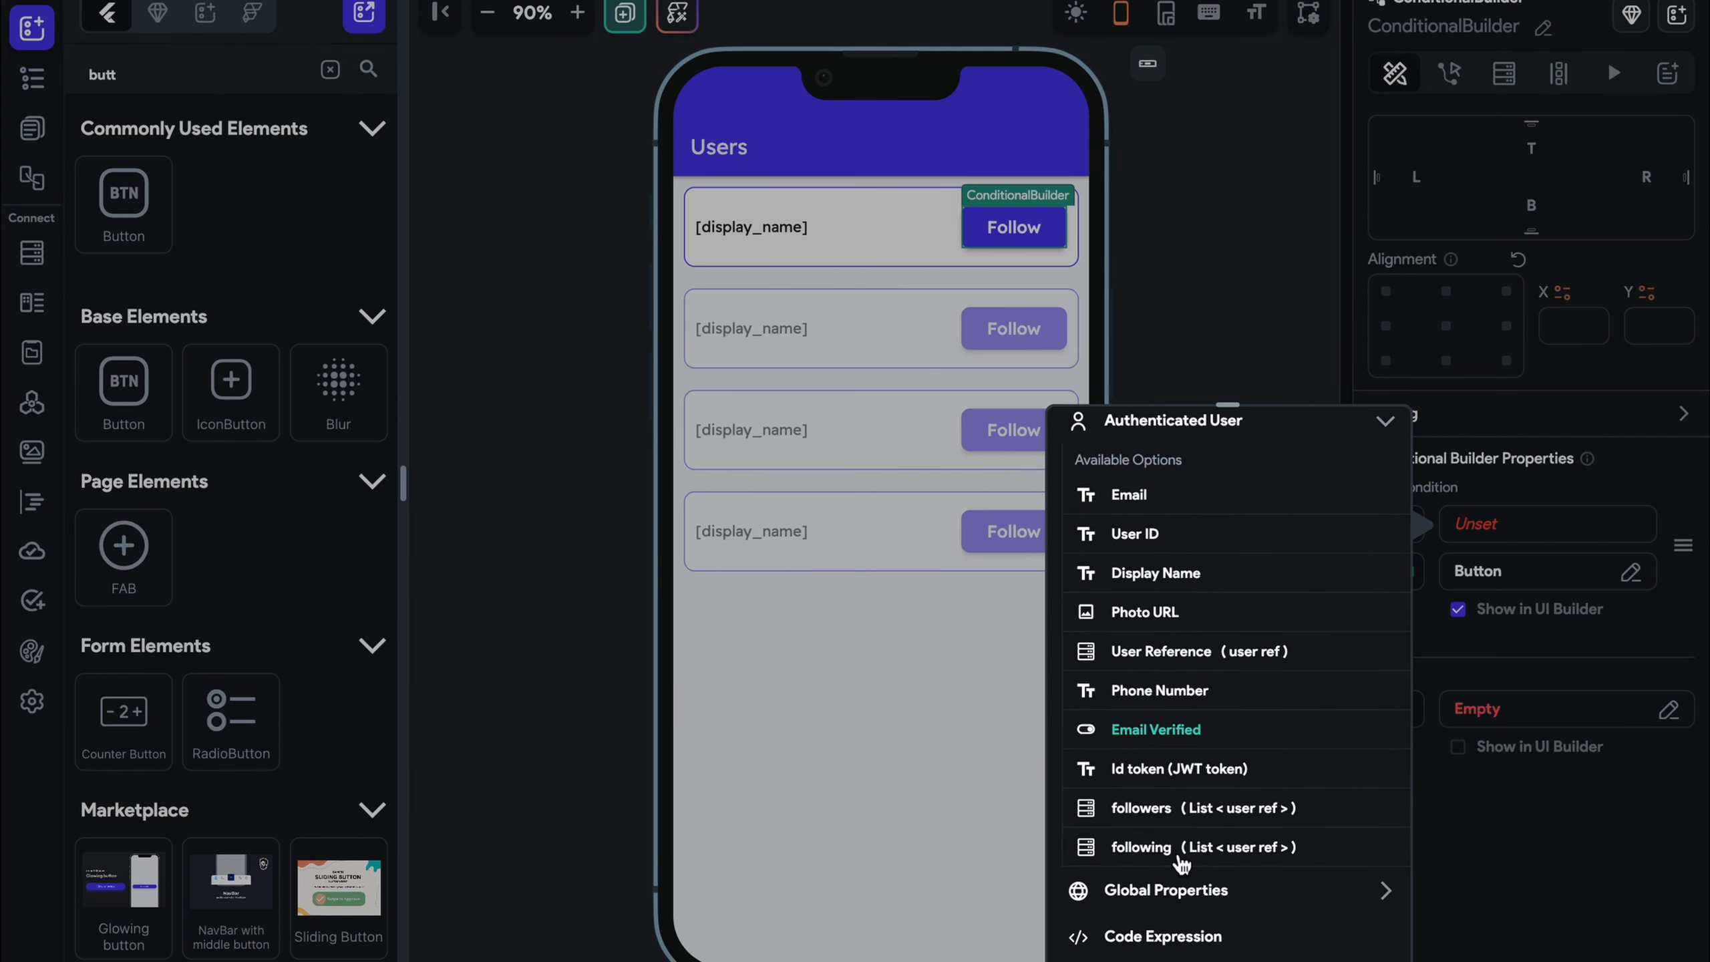
pyautogui.click(1182, 851)
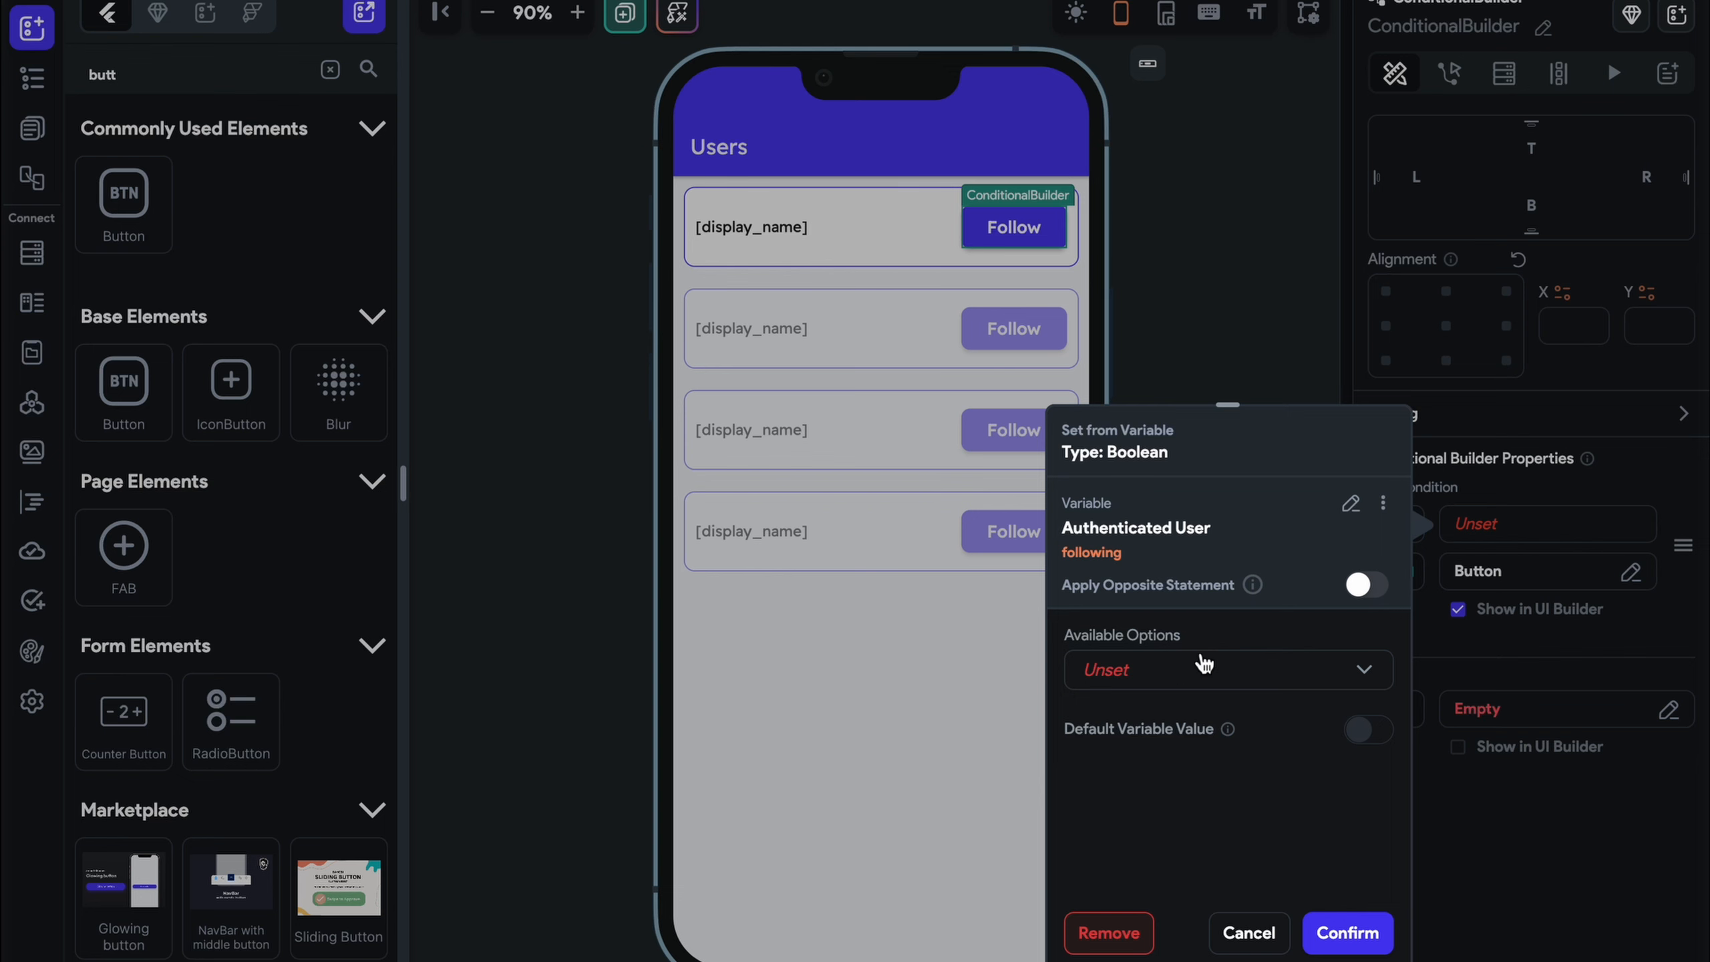
# Apply List Contains Item with the listed user's document Reference and confirm the condition
pyautogui.click(1204, 667)
pyautogui.click(1222, 547)
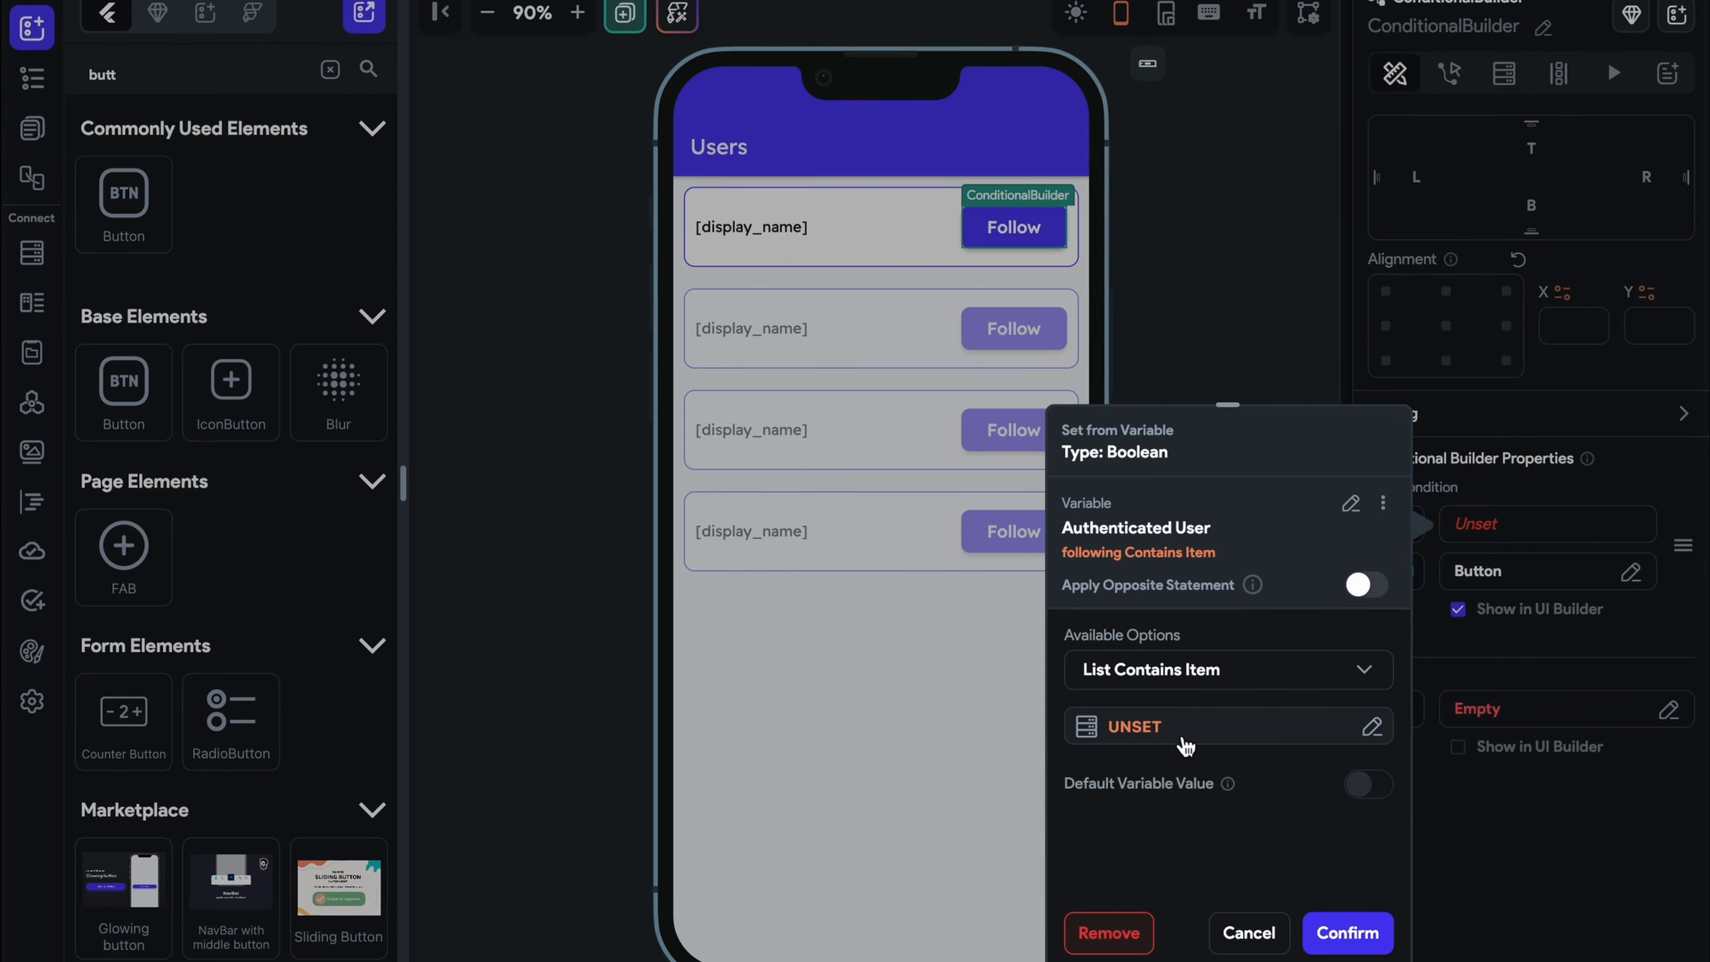
pyautogui.click(1185, 739)
pyautogui.scroll(-2, 829, 707)
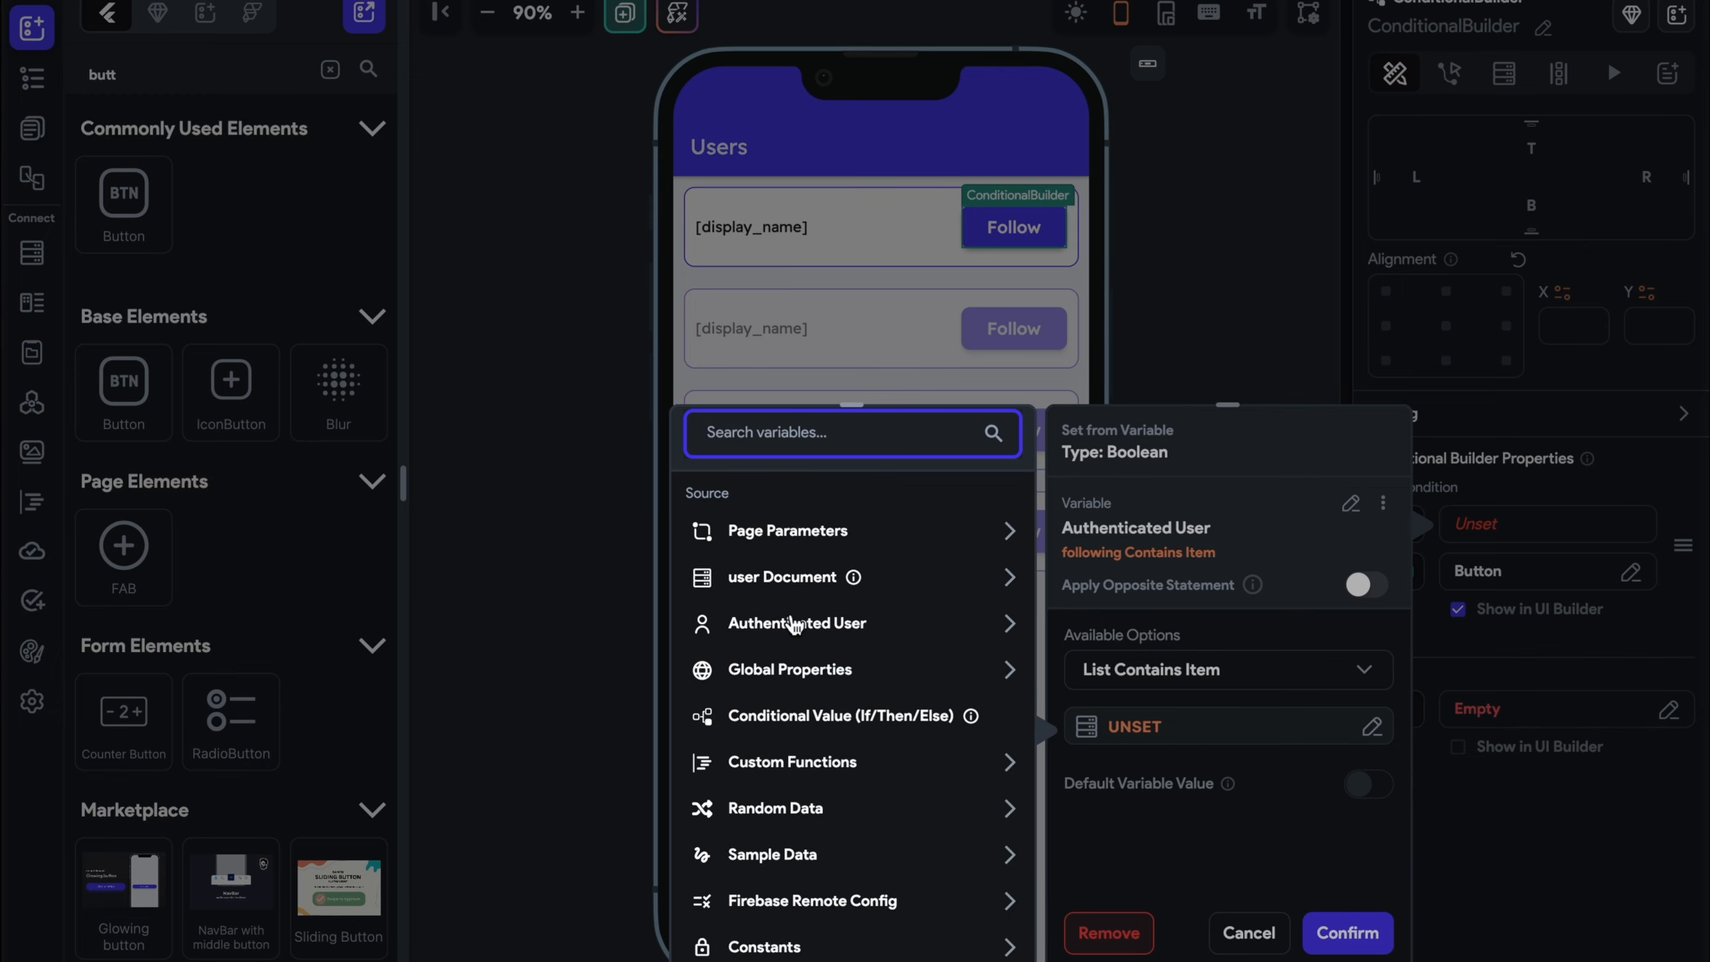
pyautogui.click(785, 577)
pyautogui.scroll(-3, 809, 758)
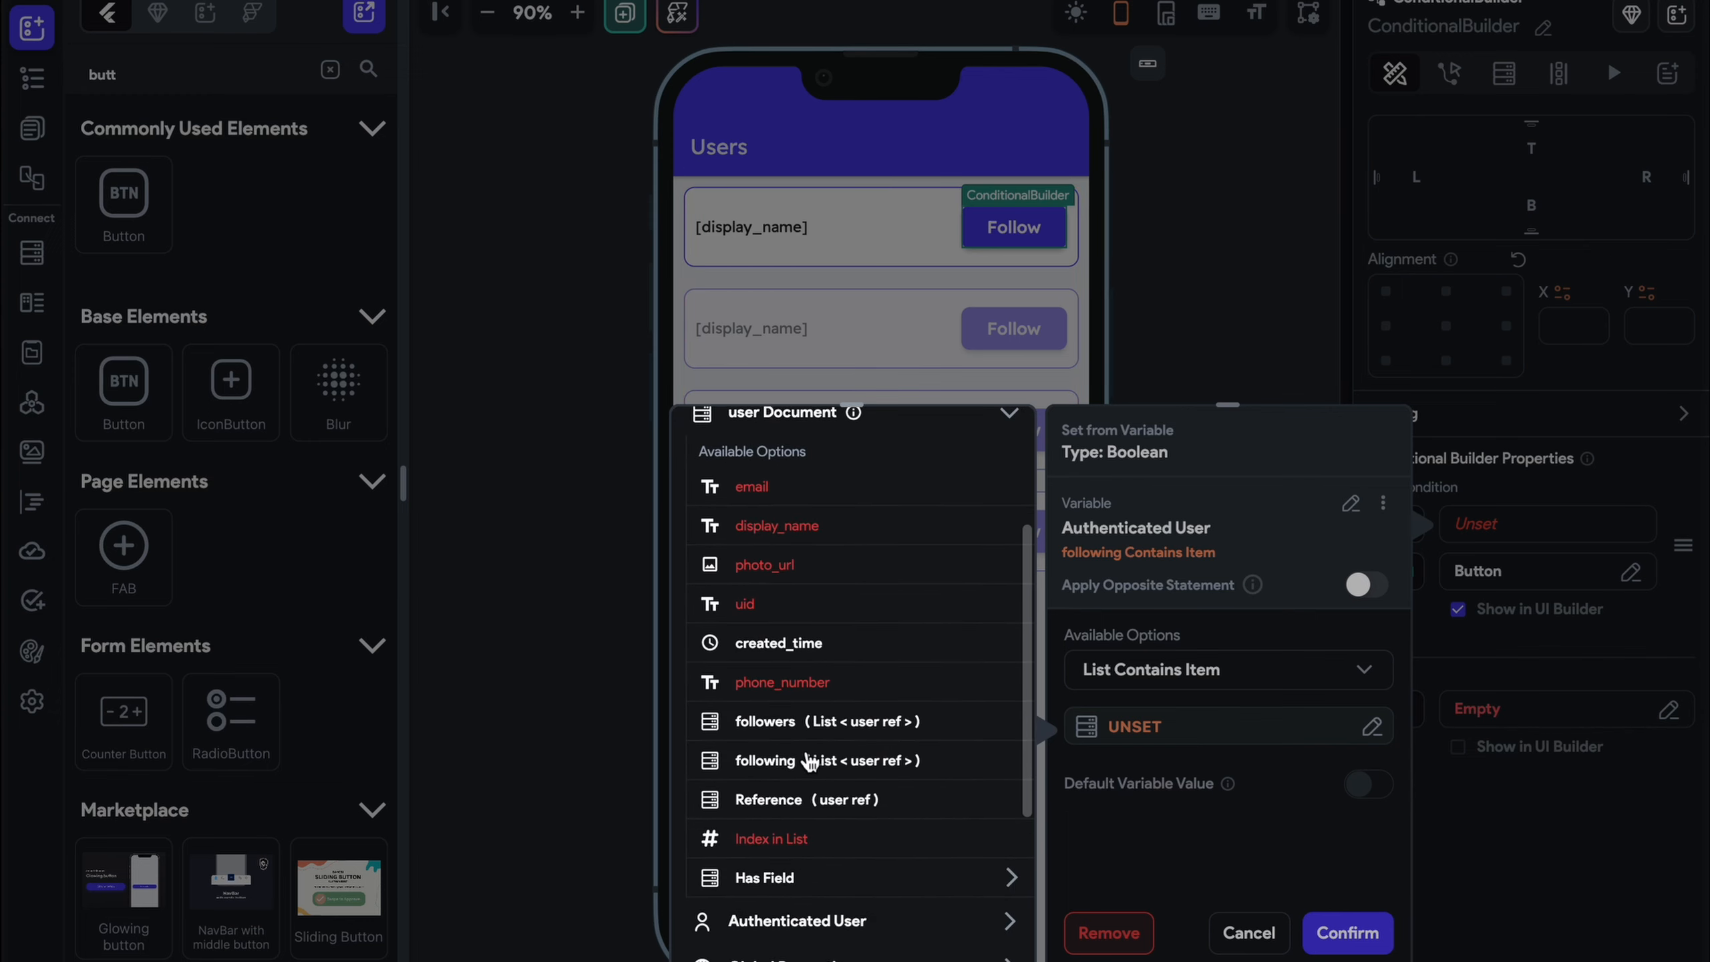
pyautogui.click(819, 802)
pyautogui.click(983, 927)
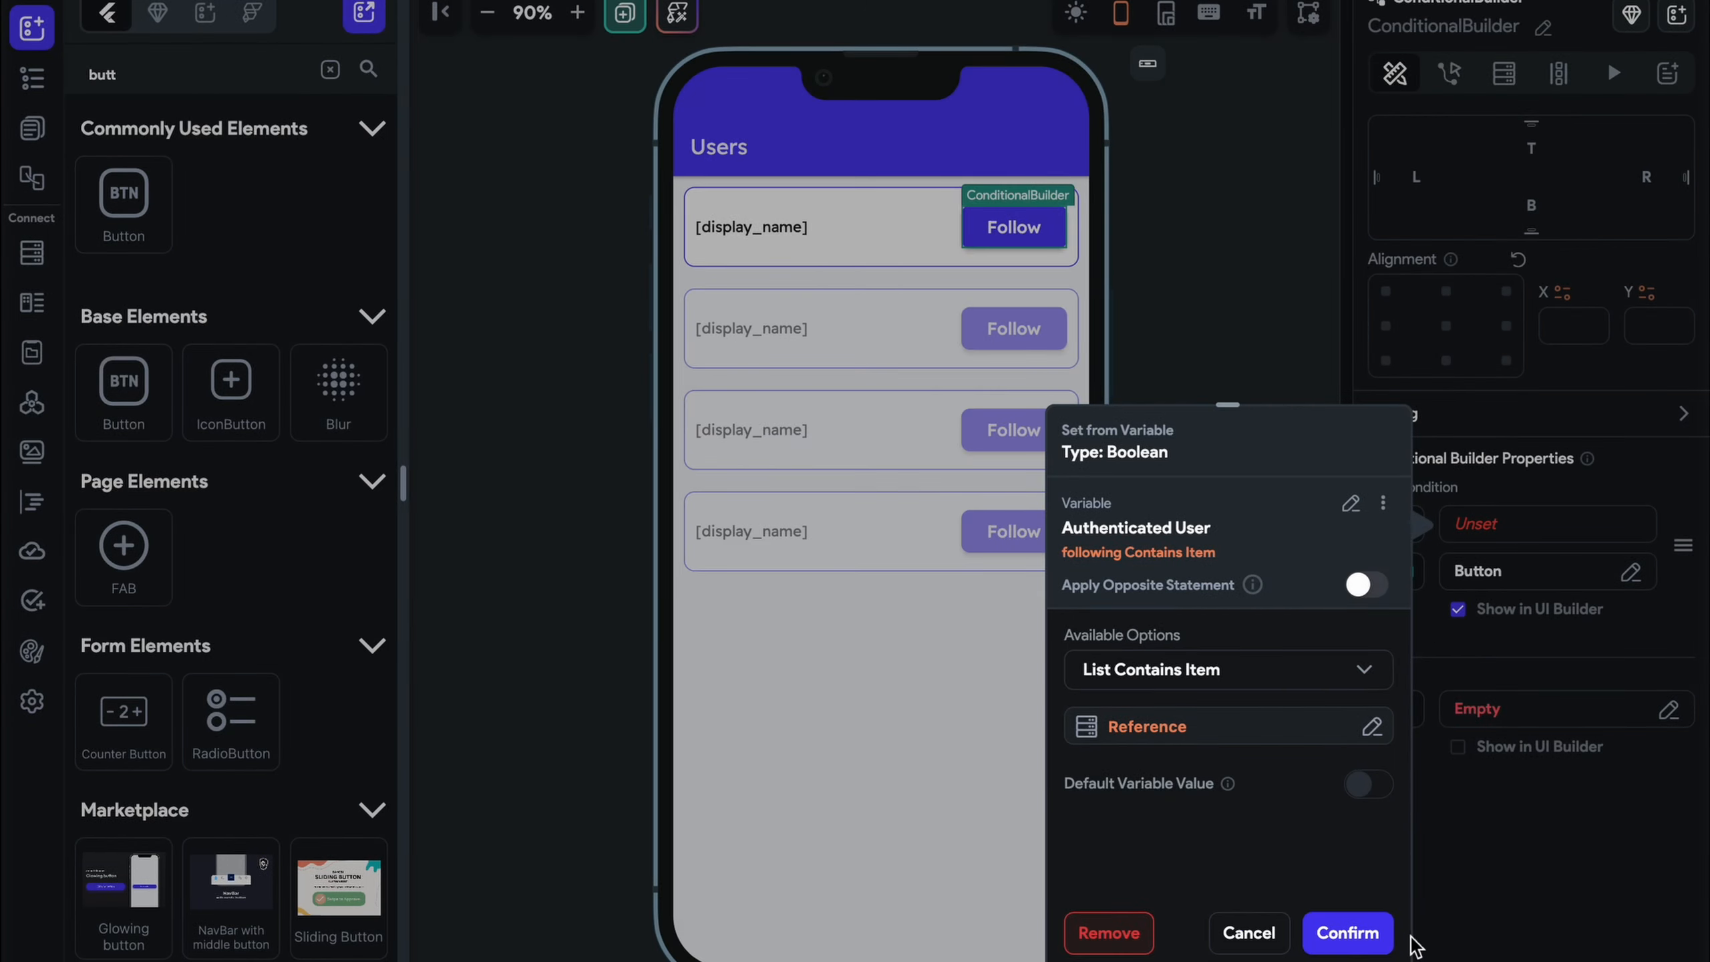
pyautogui.click(1384, 934)
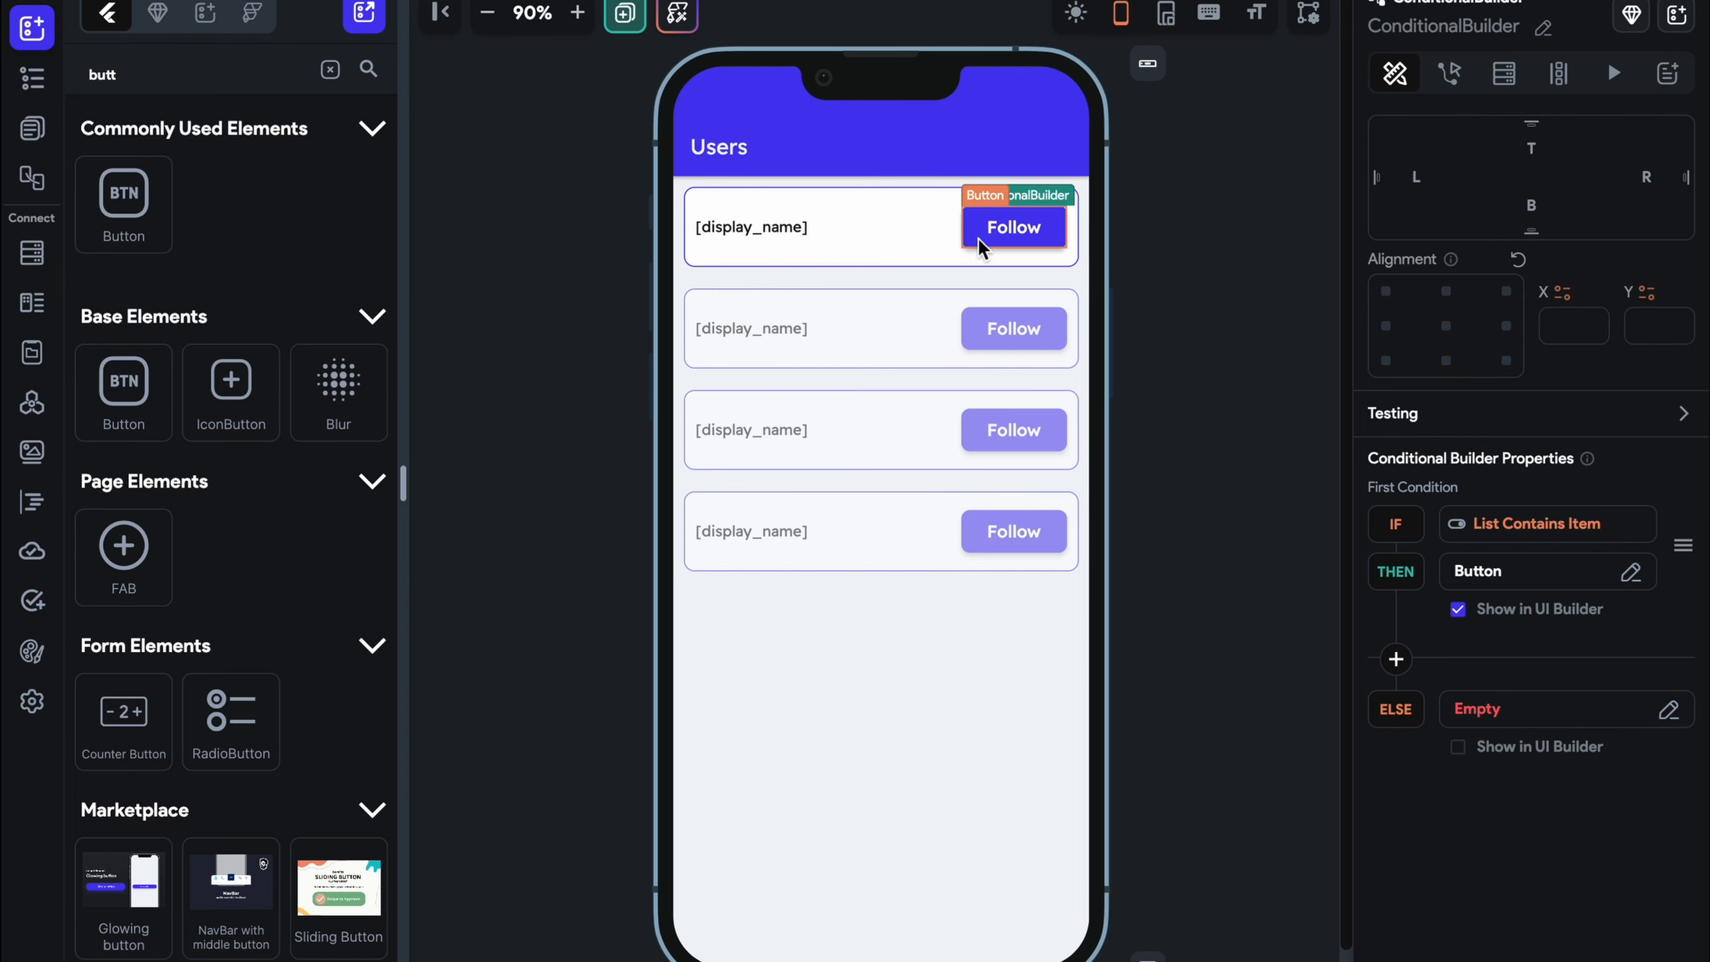
# Relabel the THEN-branch button 'Un Follow' and give it the Error red fill
pyautogui.click(1514, 615)
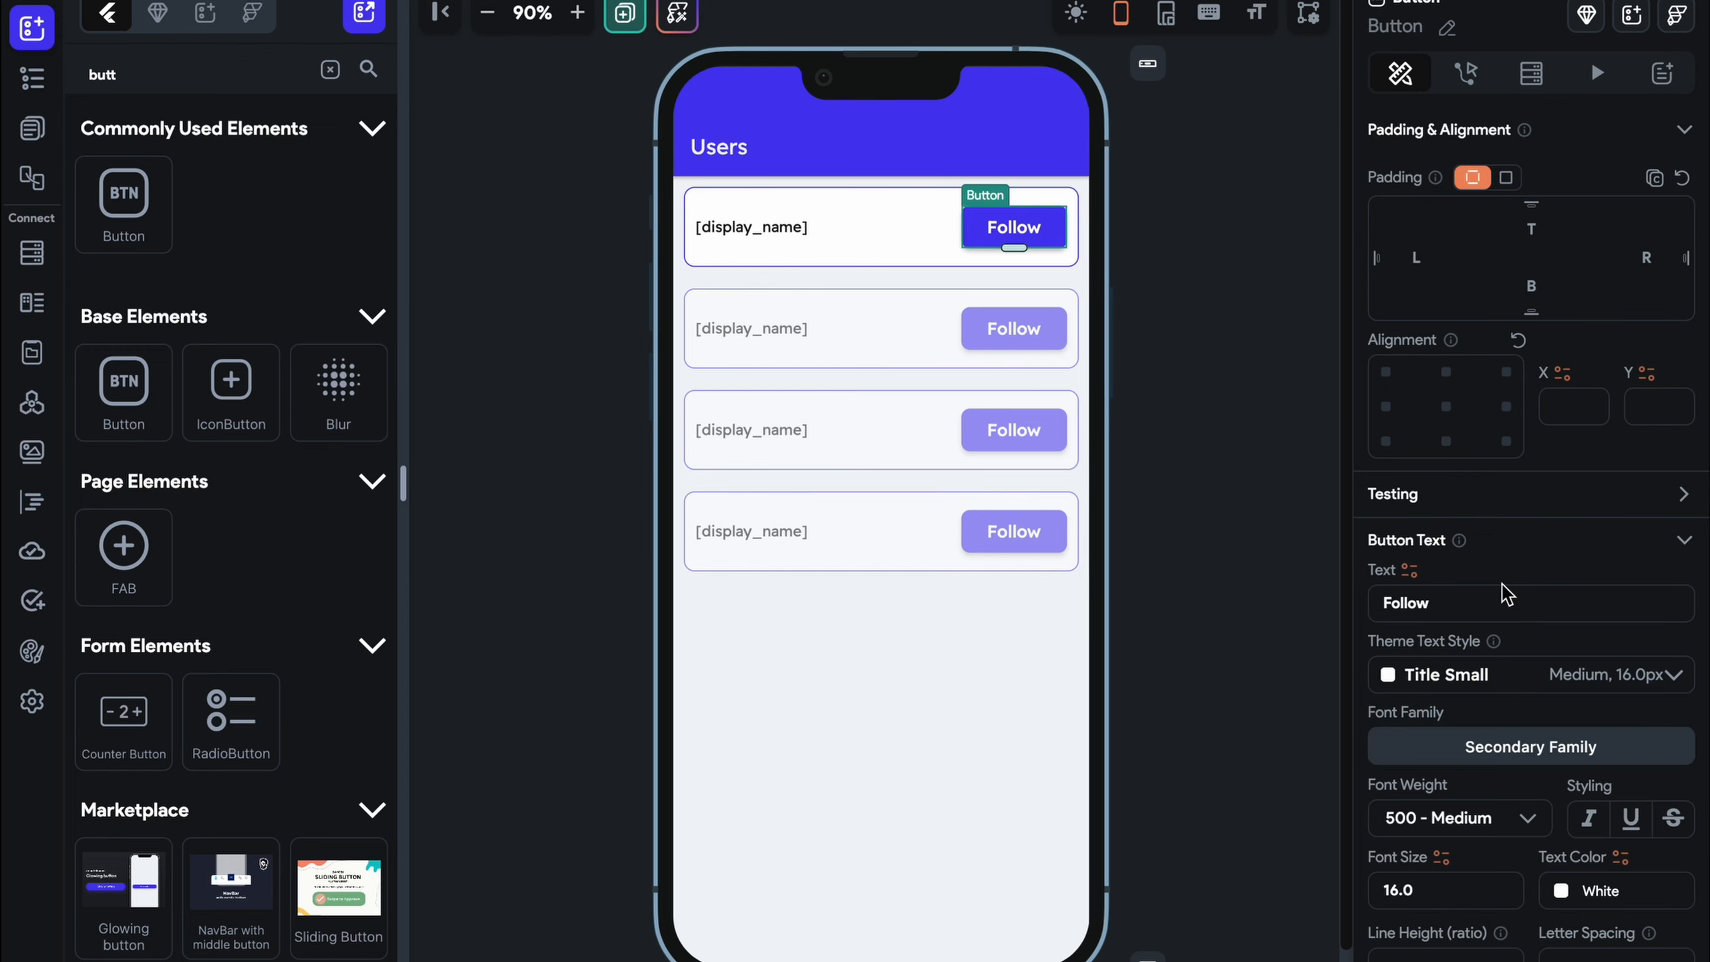
pyautogui.click(1383, 605)
pyautogui.write('Un')
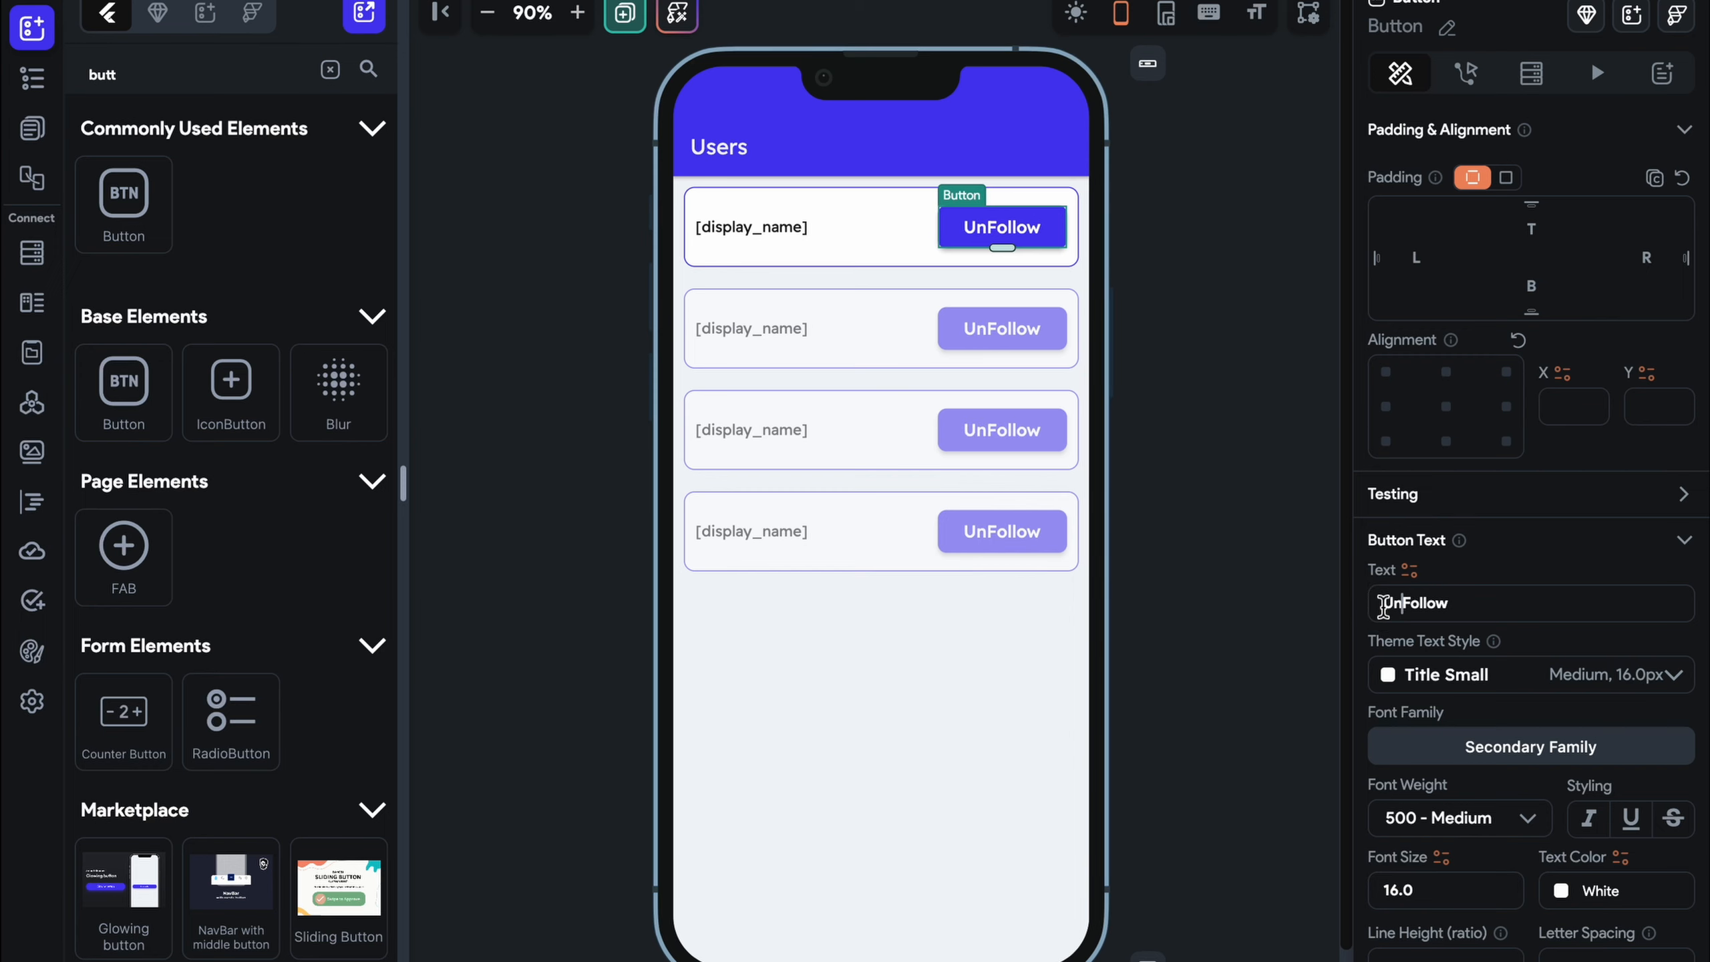
pyautogui.scroll(-3, 1516, 707)
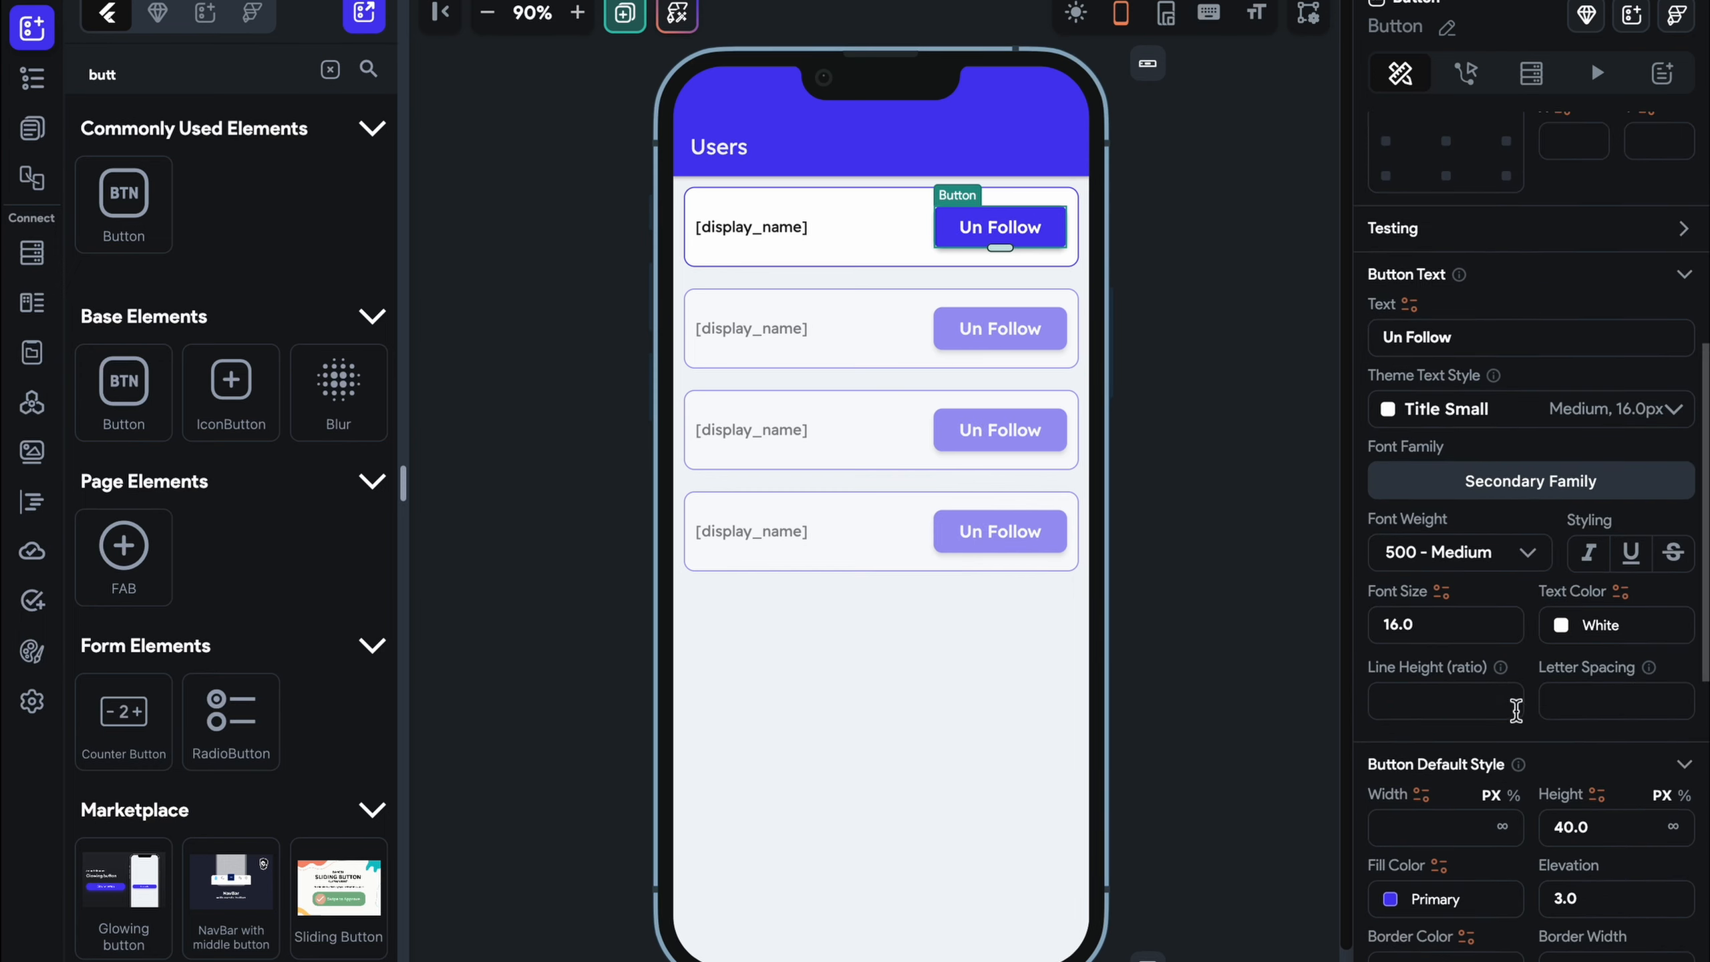
pyautogui.click(1398, 899)
pyautogui.click(724, 566)
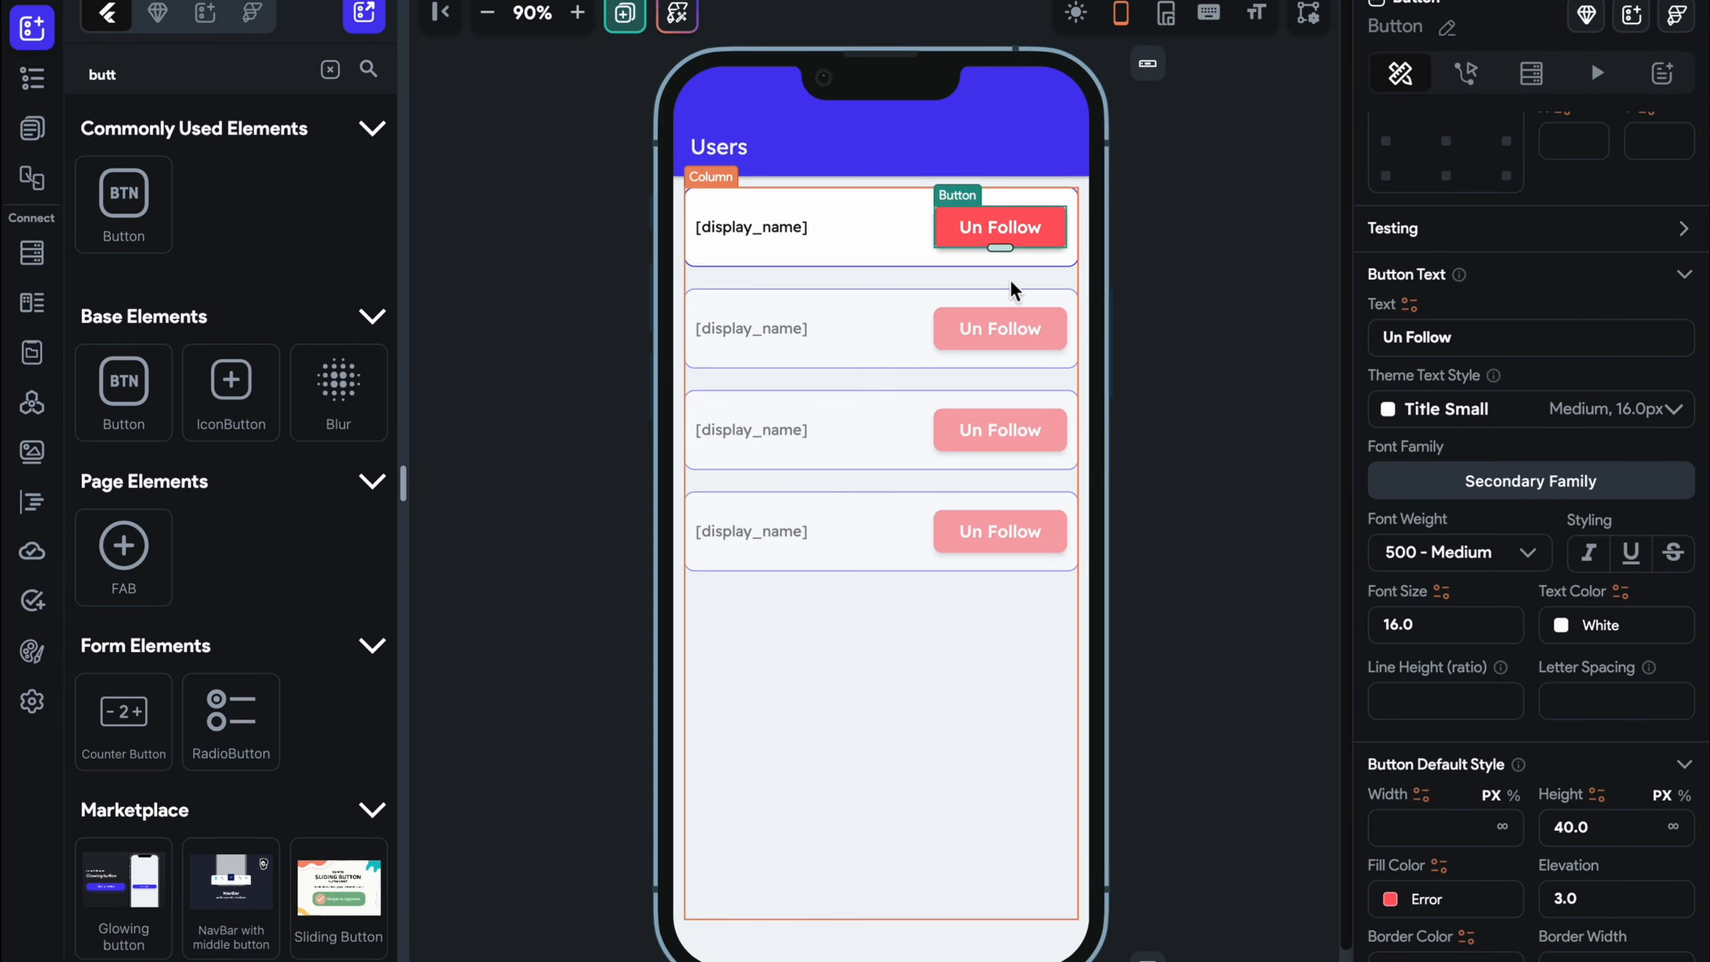
# Copy the Un Follow button and paste it into the empty Else branch
pyautogui.click(1000, 235)
pyautogui.press('super+c')
pyautogui.click(1092, 270)
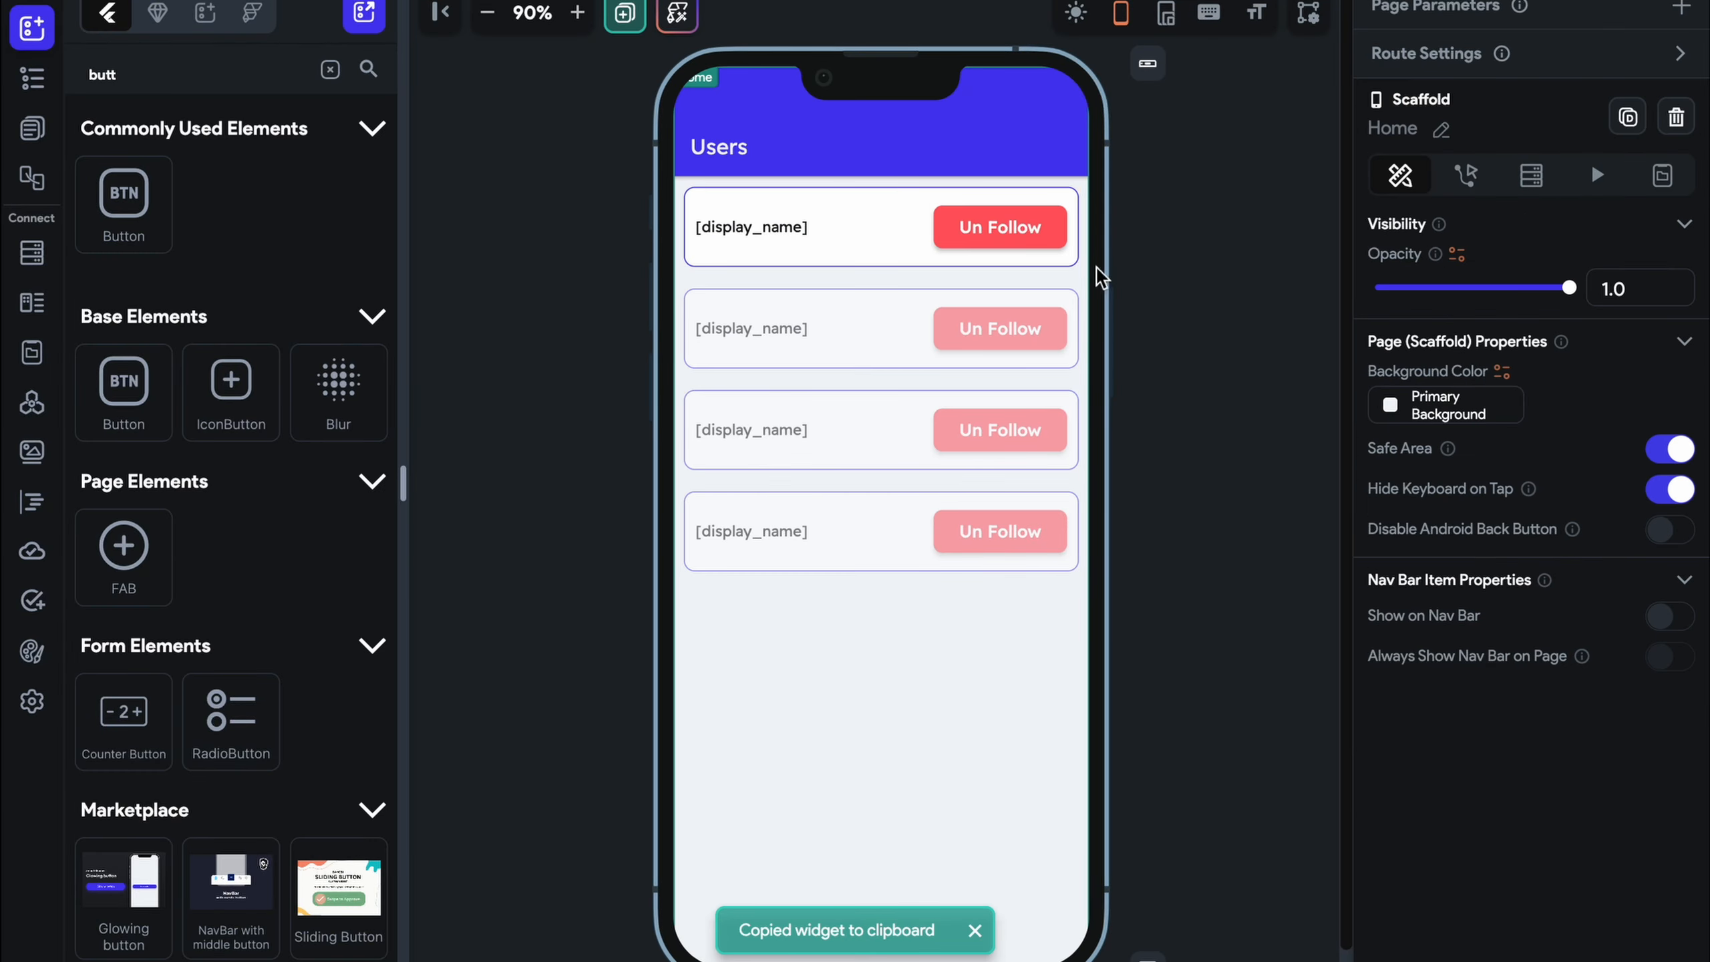
pyautogui.click(1034, 236)
pyautogui.scroll(1, 1387, 233)
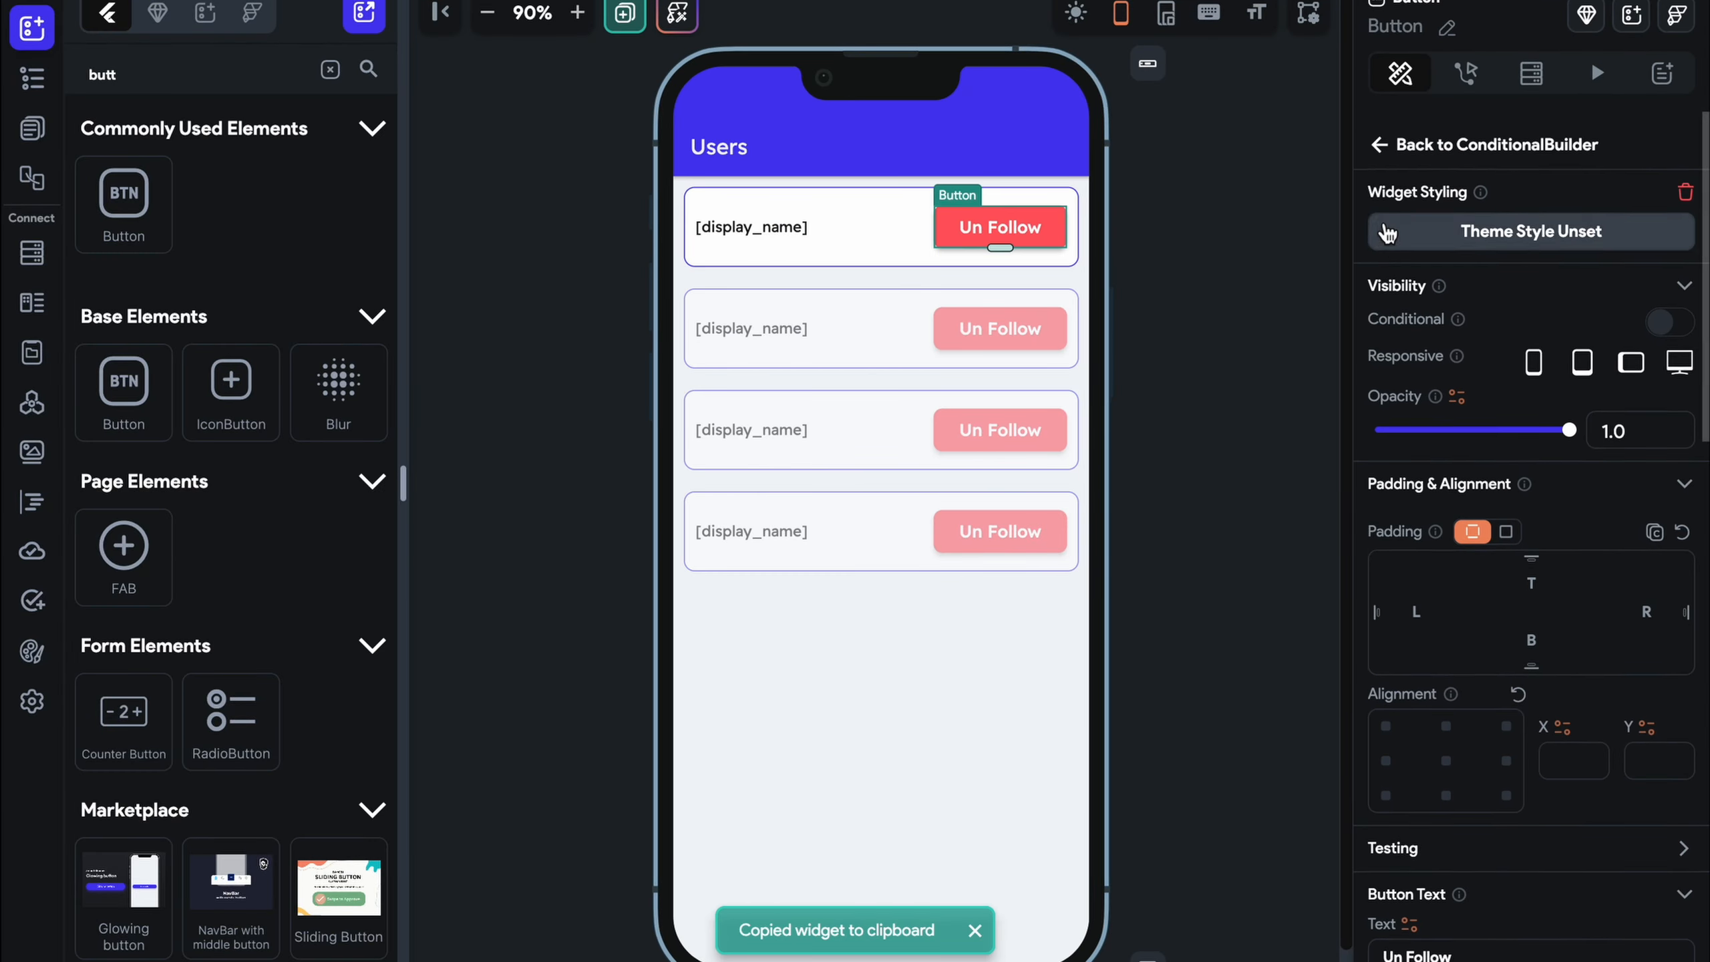
pyautogui.click(1390, 138)
pyautogui.click(1501, 637)
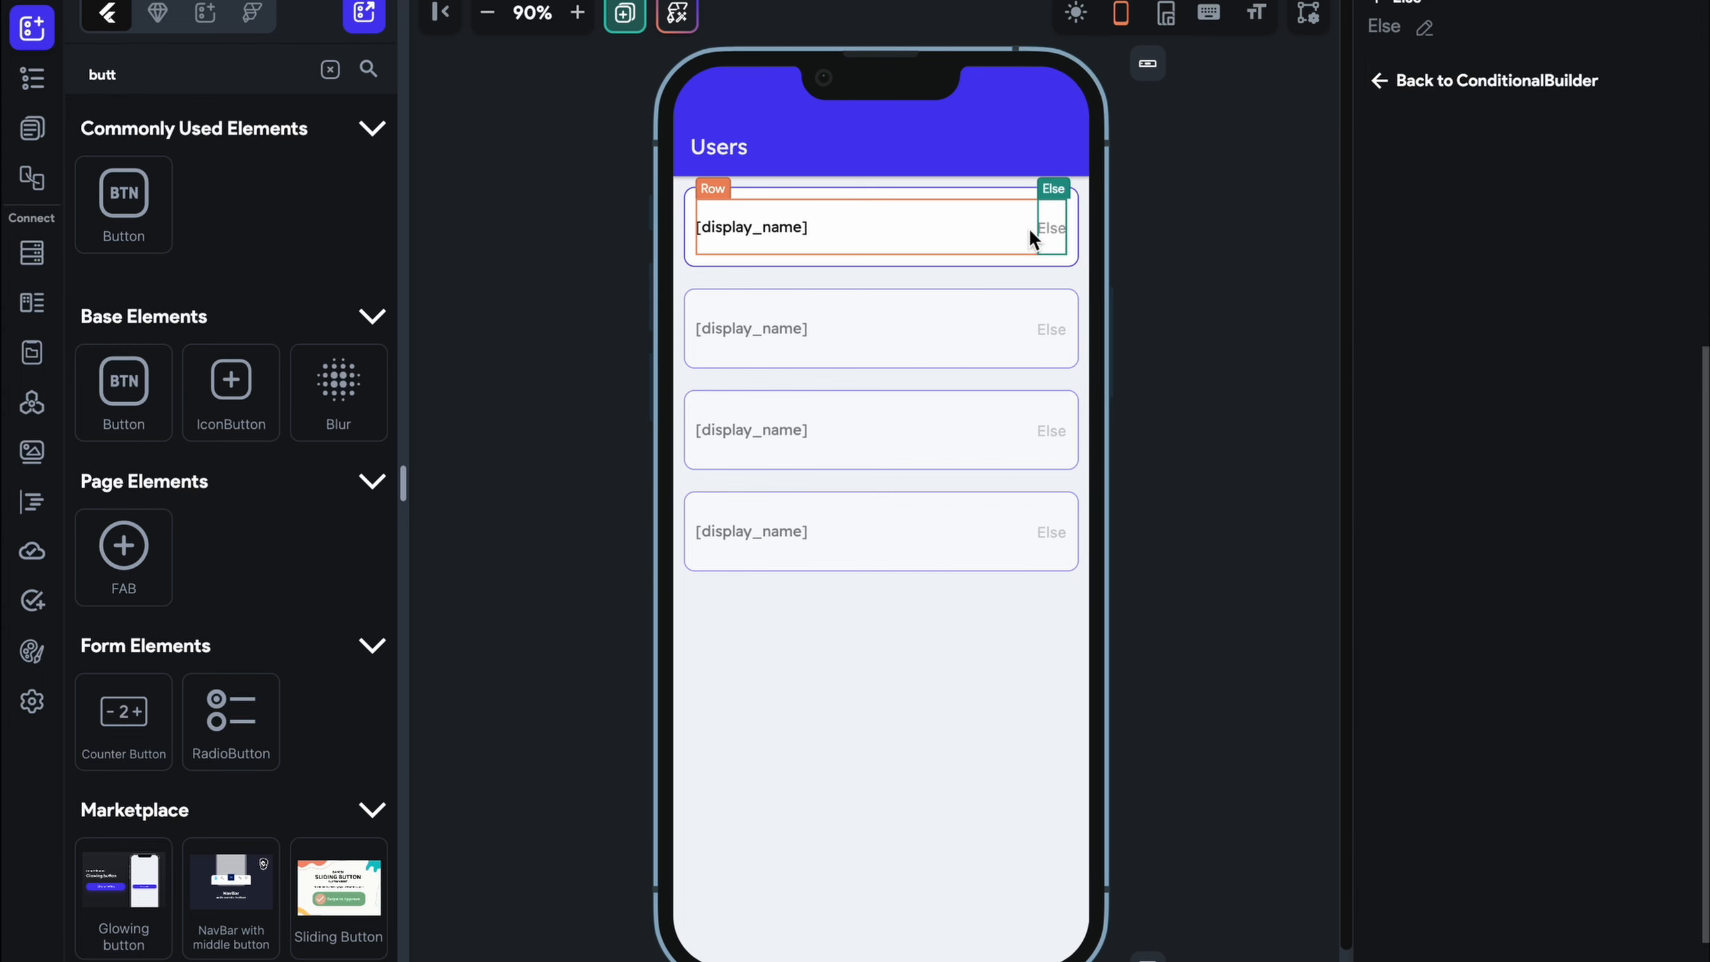
pyautogui.click(1041, 229)
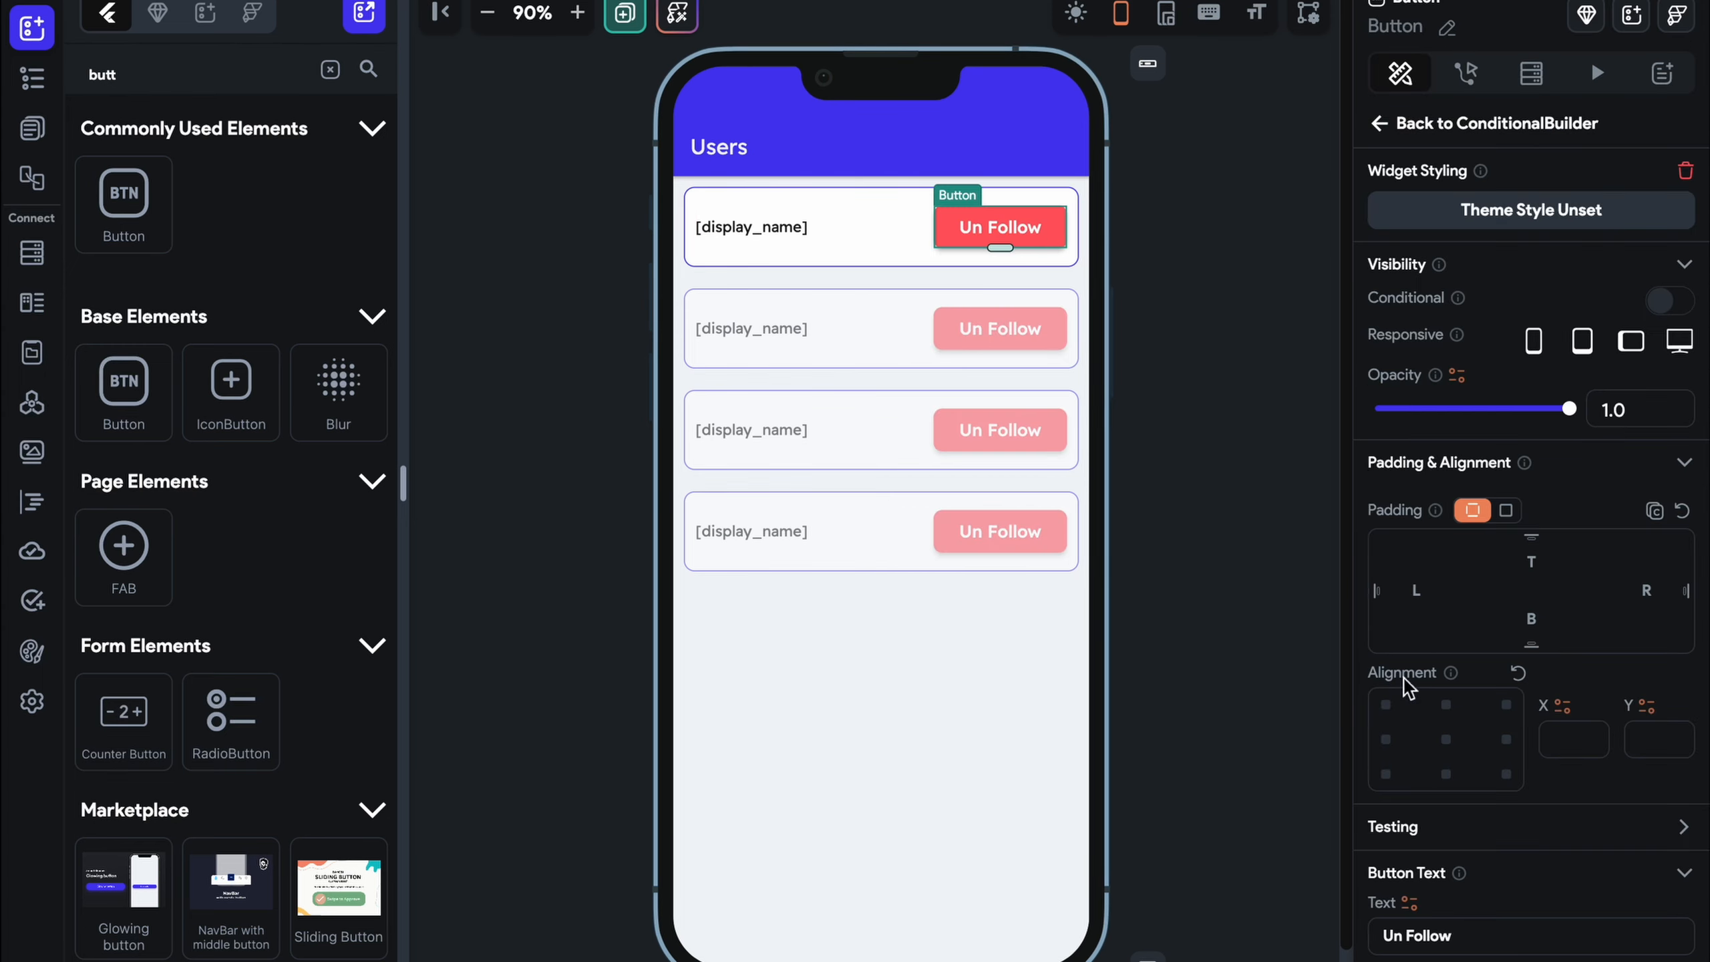
# Relabel the Else-branch copy 'Follow' and set its fill back to Primary blue
pyautogui.scroll(-5, 1404, 714)
pyautogui.click(1407, 566)
pyautogui.press('BackSpace')
pyautogui.press('BackSpace')
pyautogui.press('BackSpace')
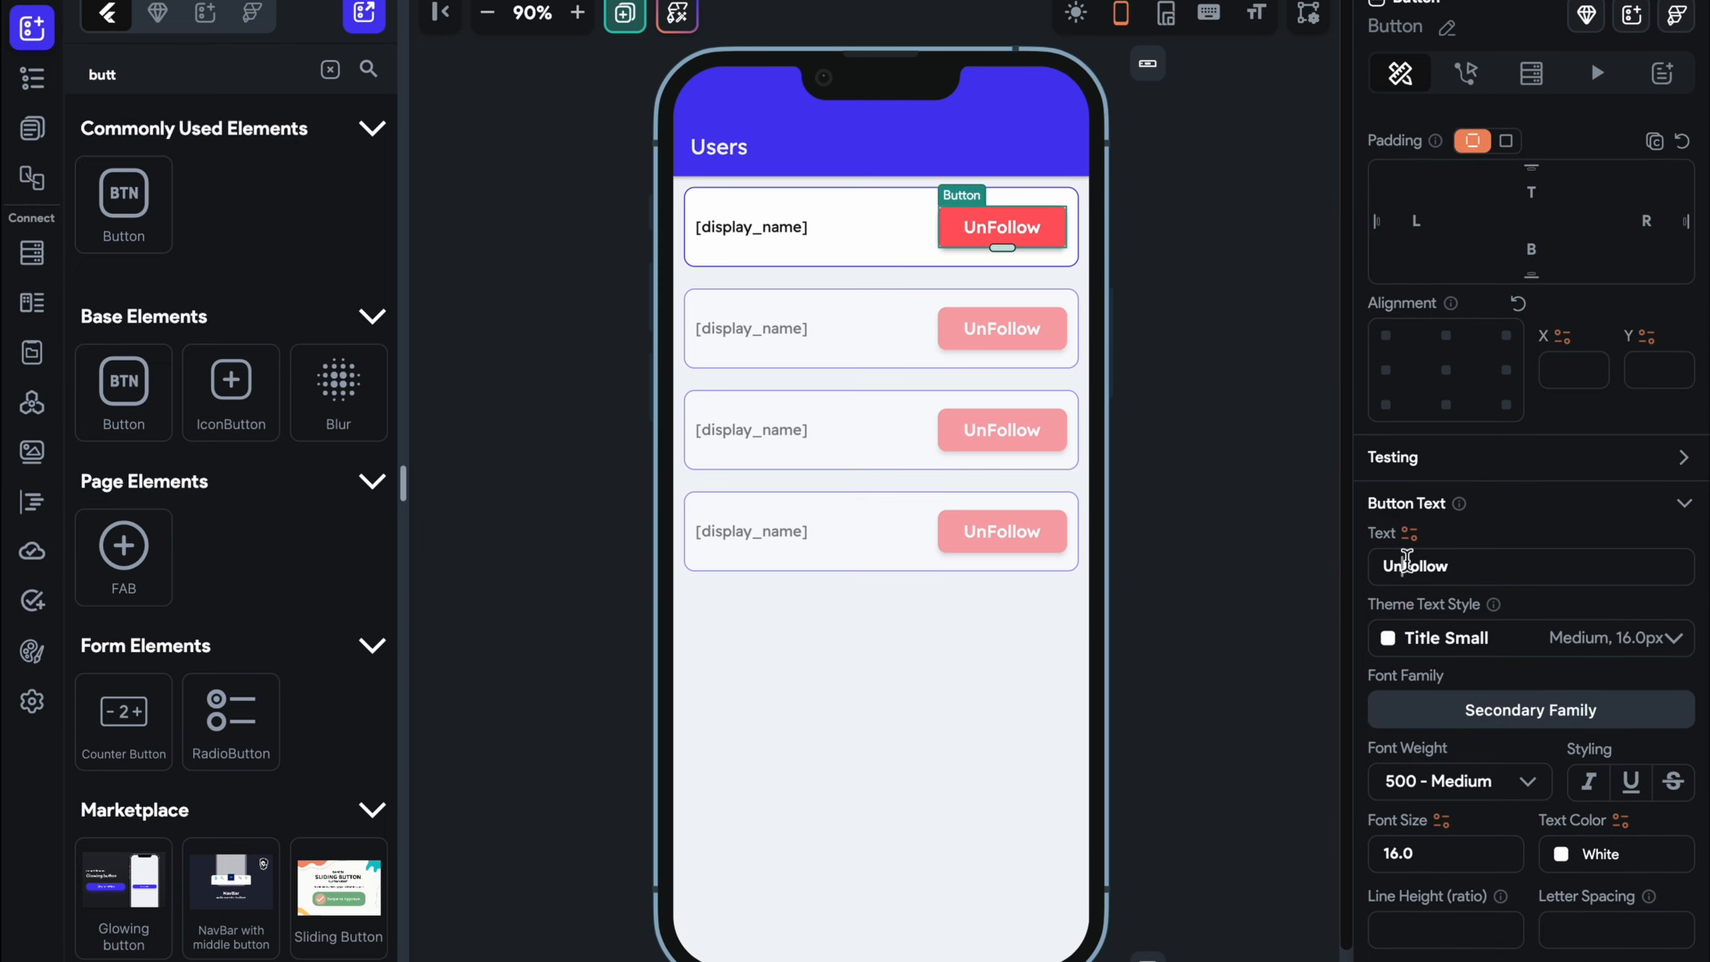
pyautogui.scroll(-4, 1478, 809)
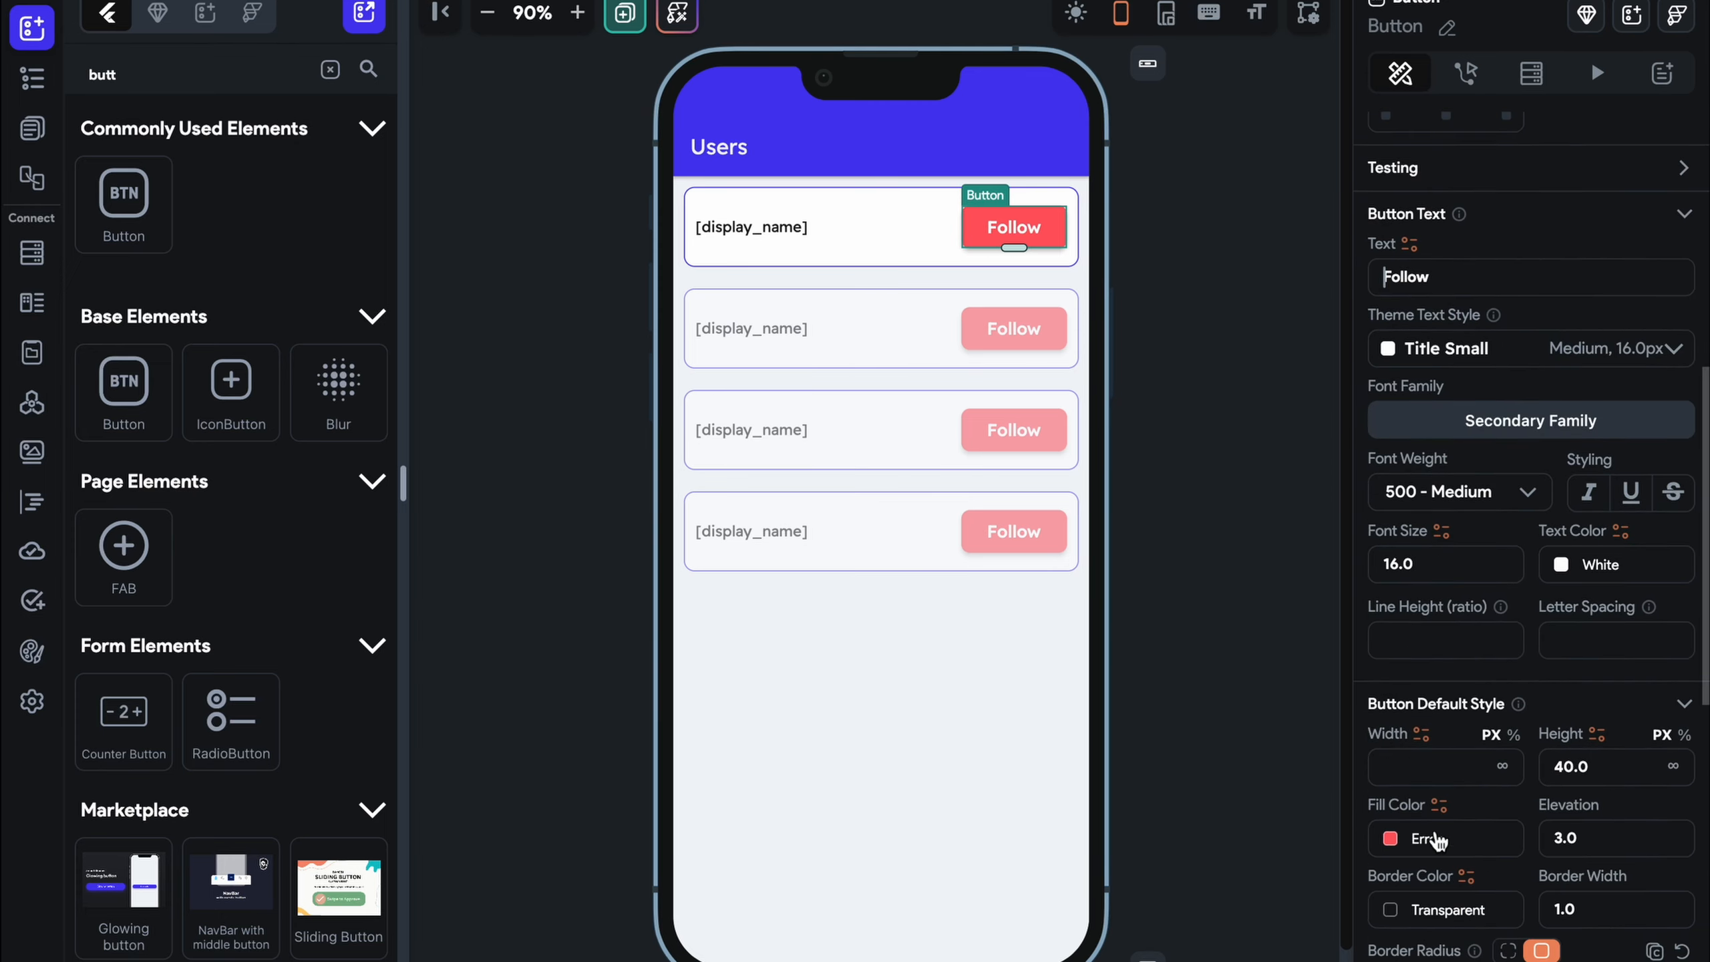
pyautogui.click(1389, 838)
pyautogui.click(609, 423)
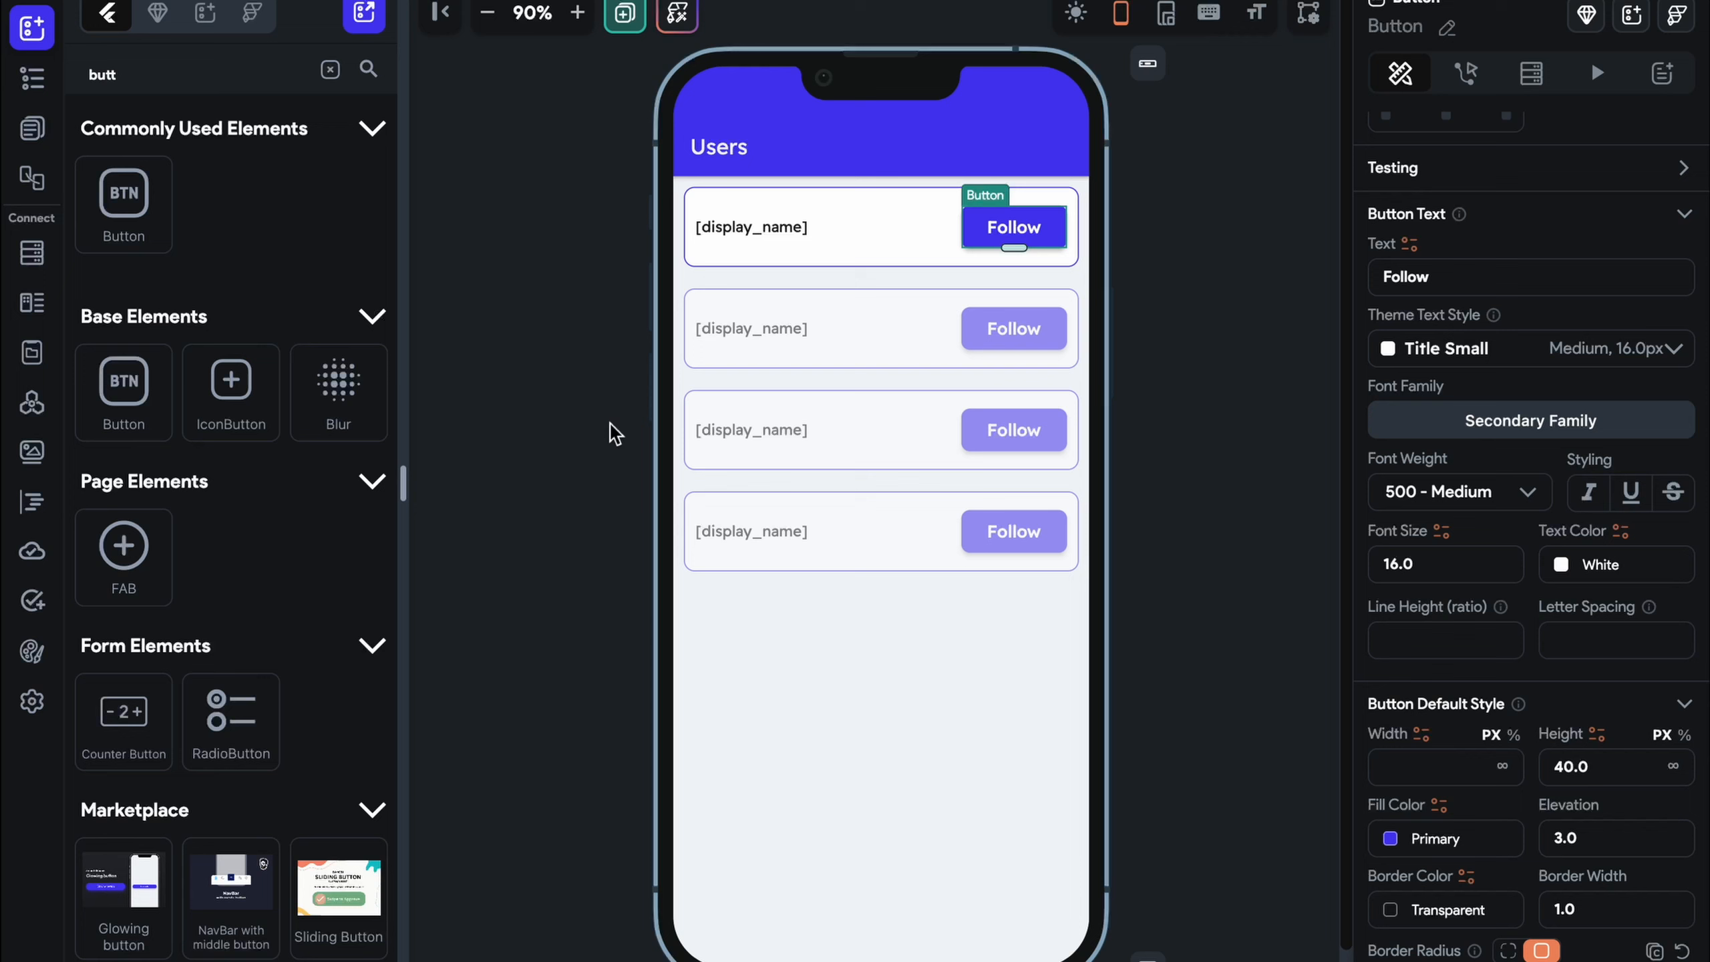
pyautogui.click(1179, 489)
pyautogui.click(976, 228)
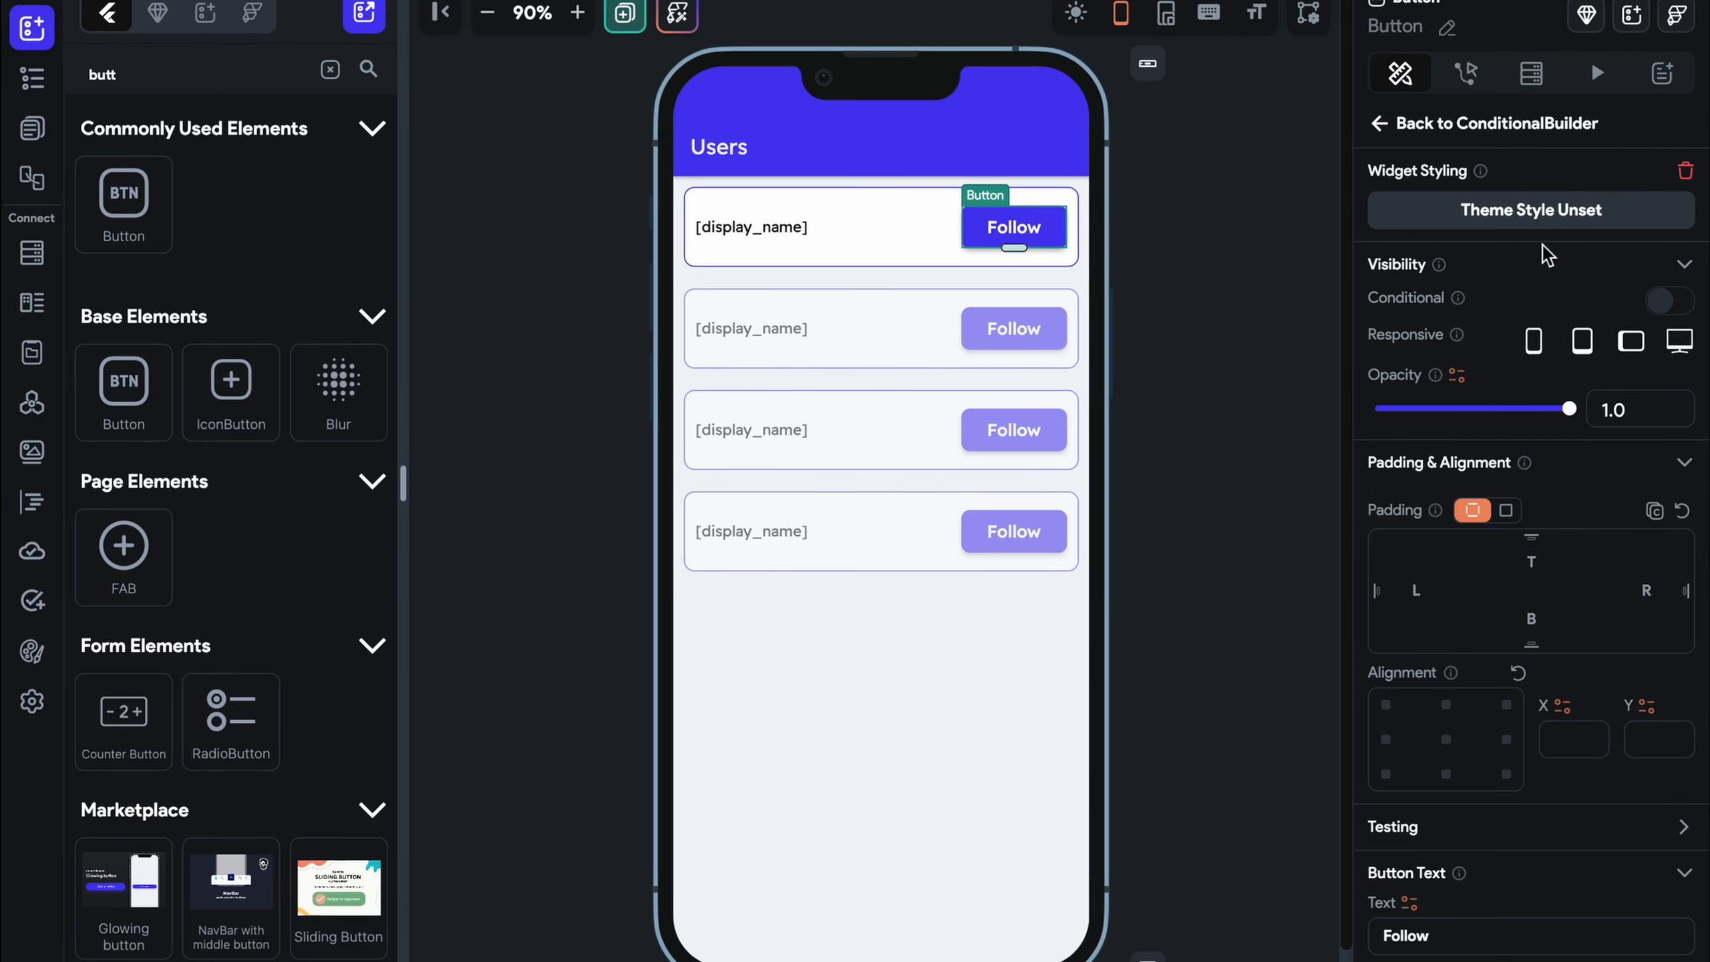
# Tick Apply Opposite Statement on the IF condition, then view the user collection's Firestore schema
pyautogui.click(1481, 124)
pyautogui.scroll(-5, 1525, 574)
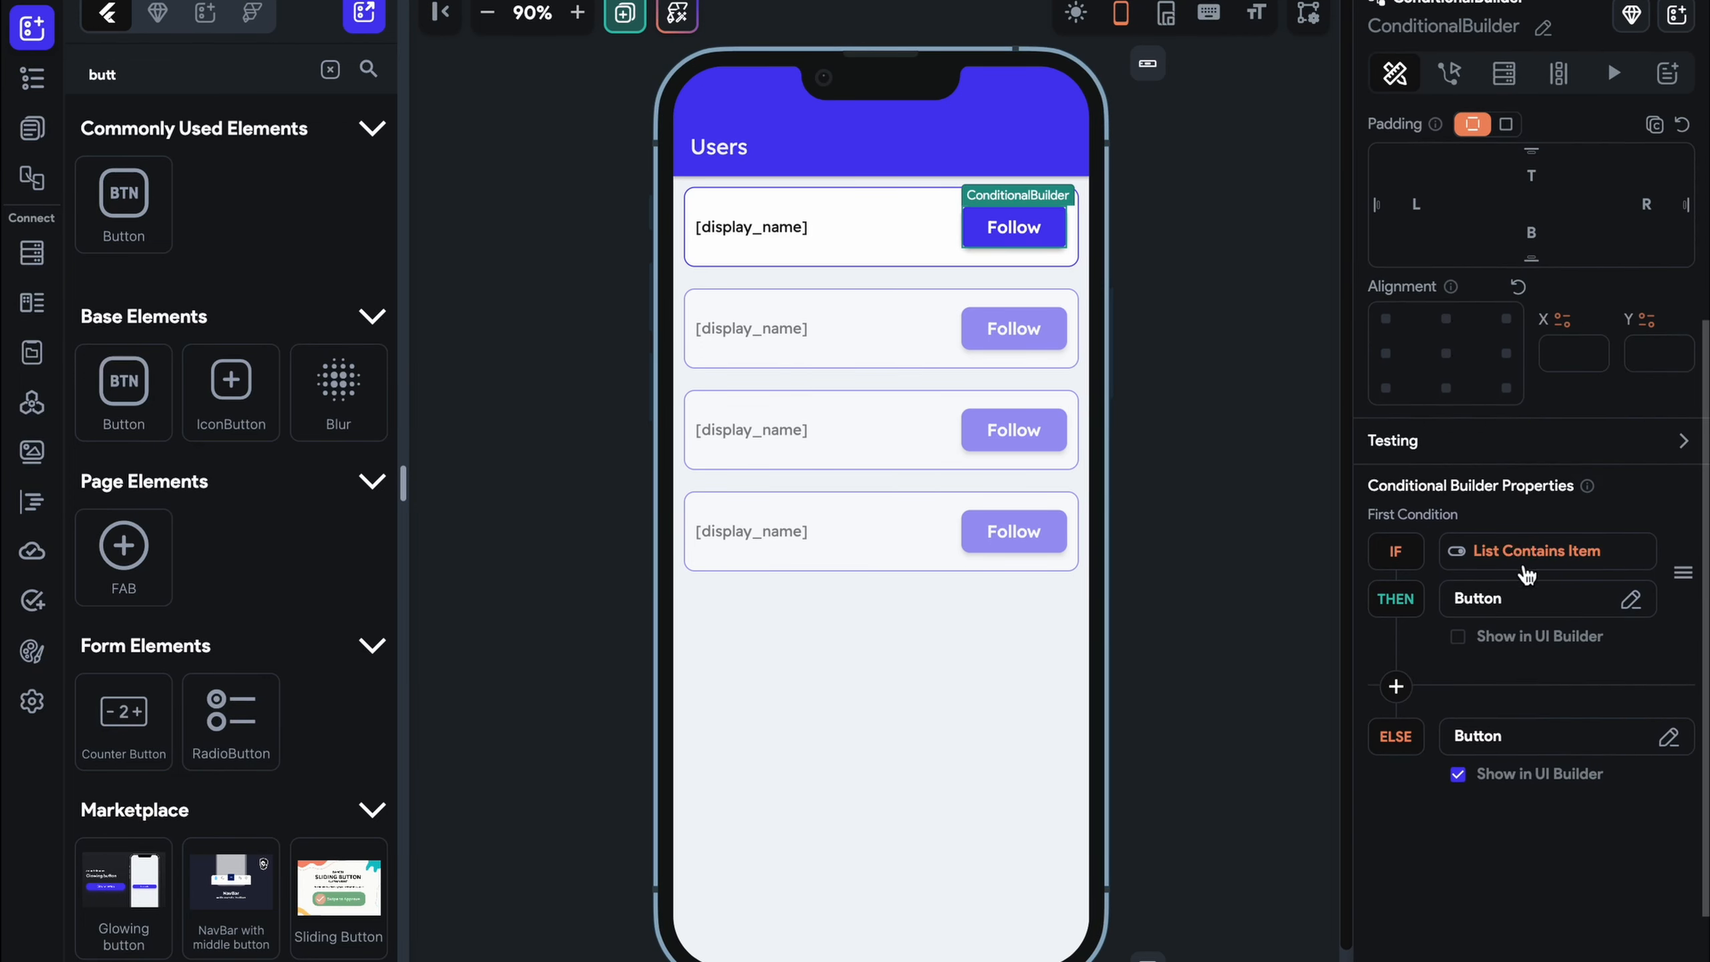
pyautogui.click(1525, 567)
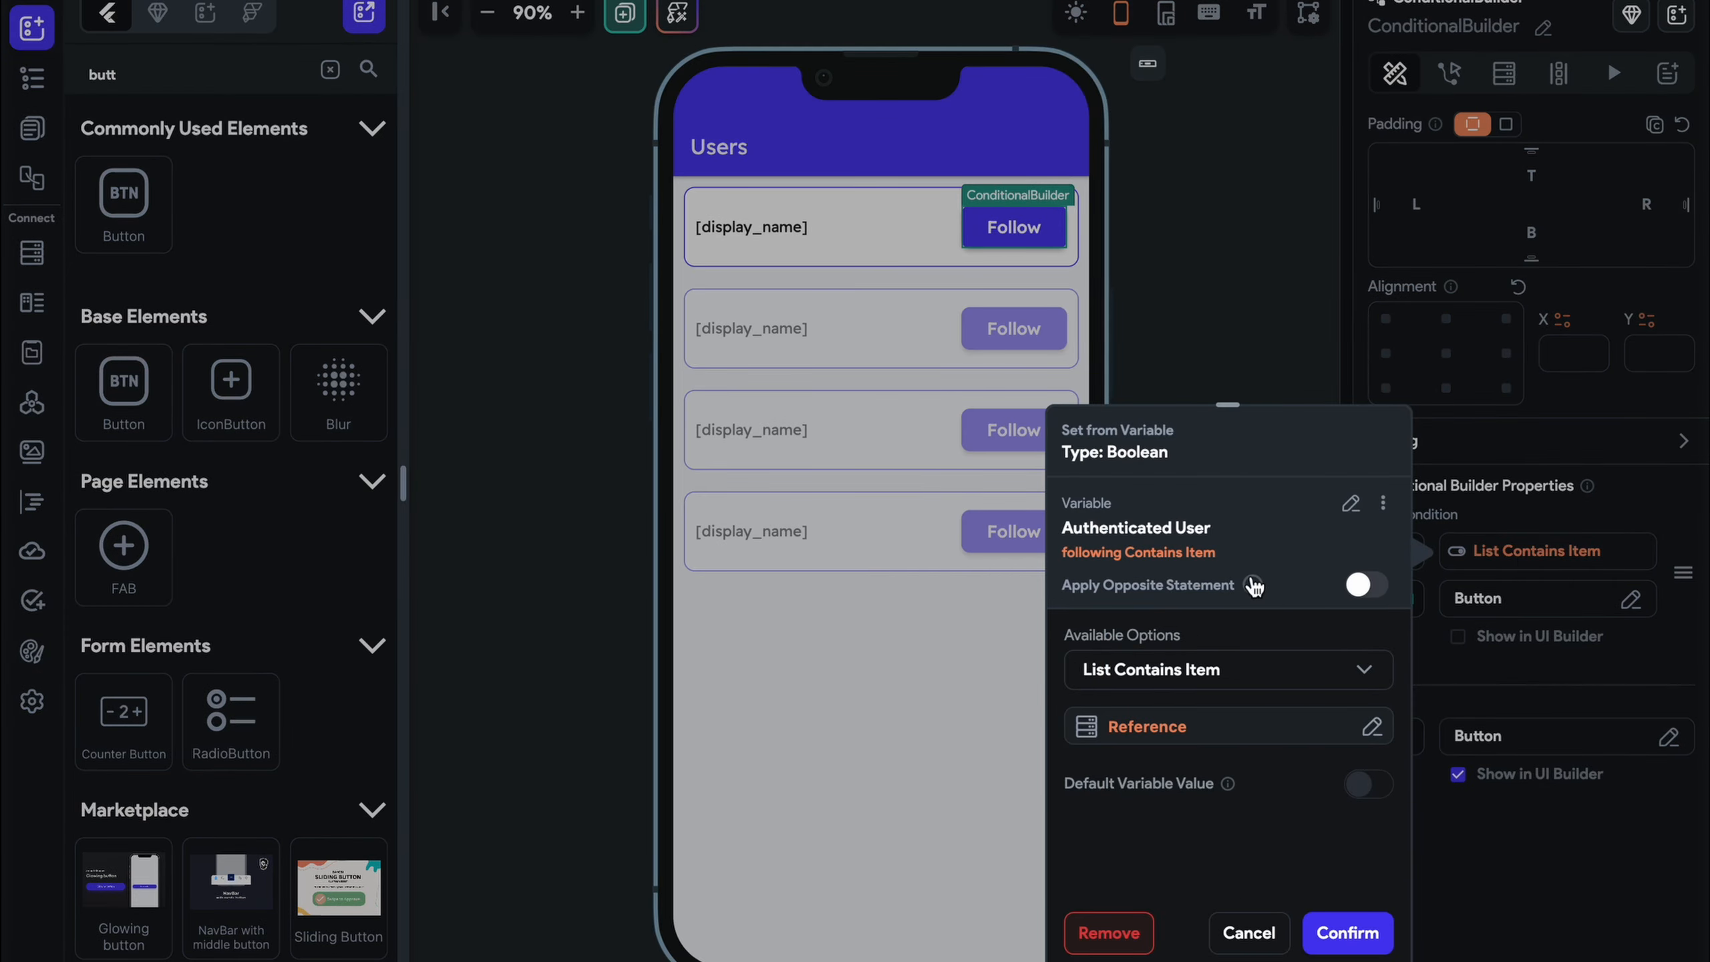
pyautogui.moveTo(1253, 583)
pyautogui.click(55, 263)
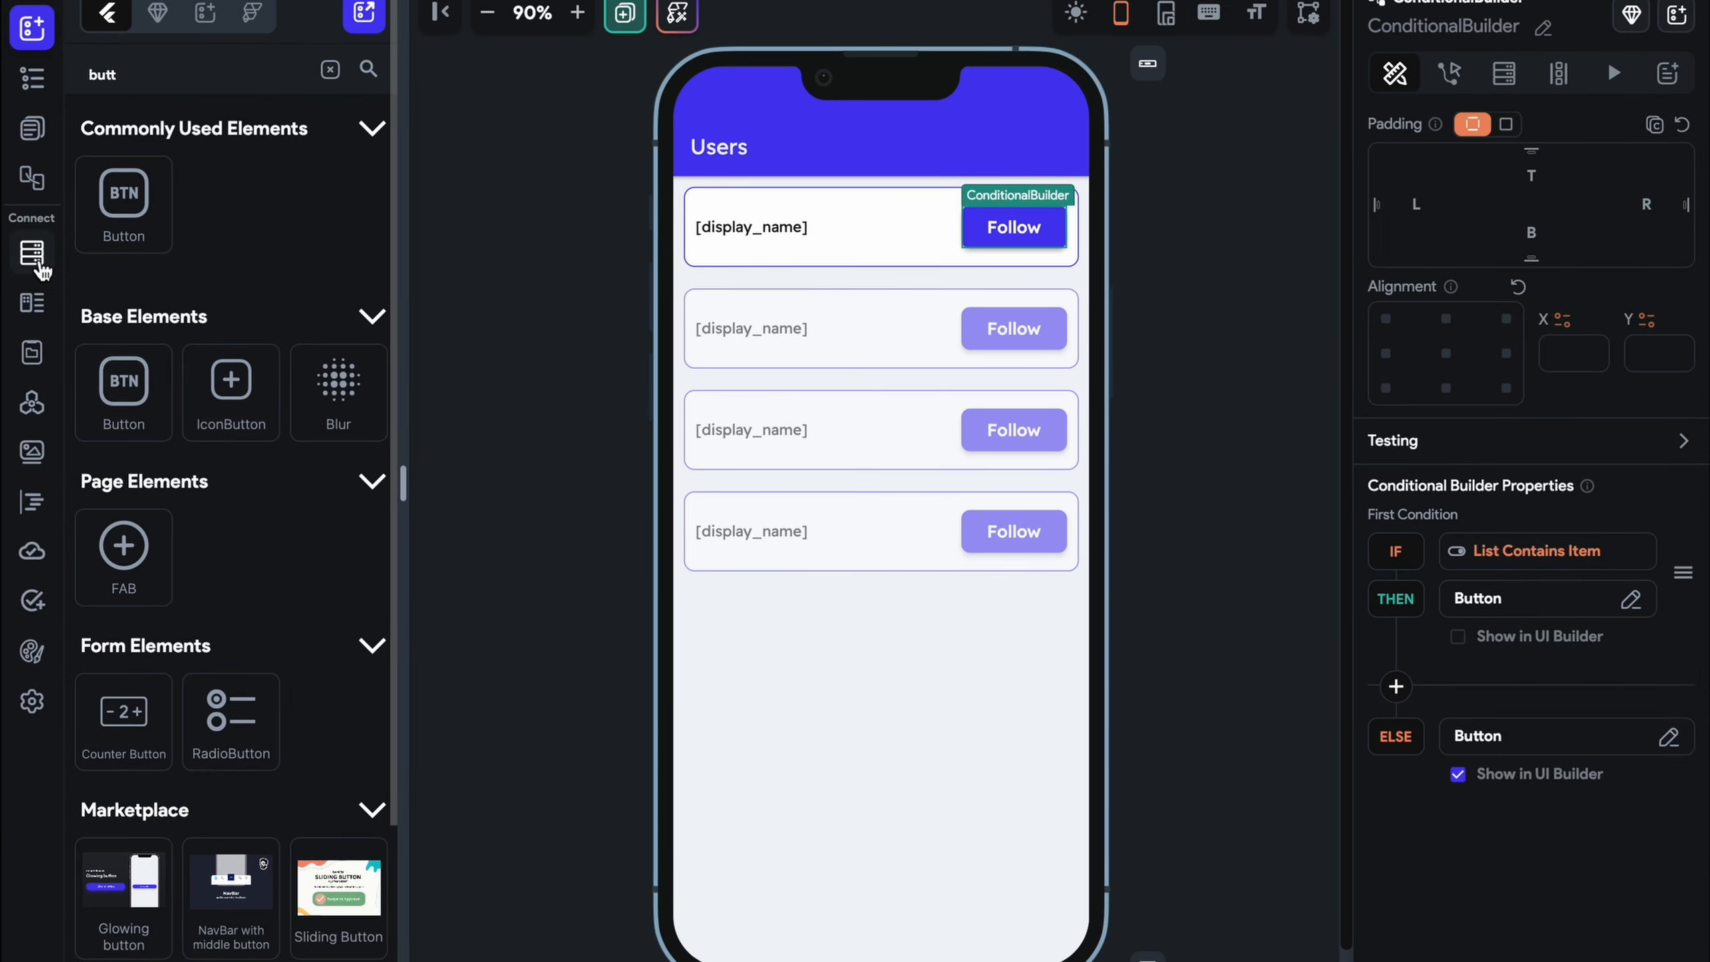
pyautogui.click(38, 265)
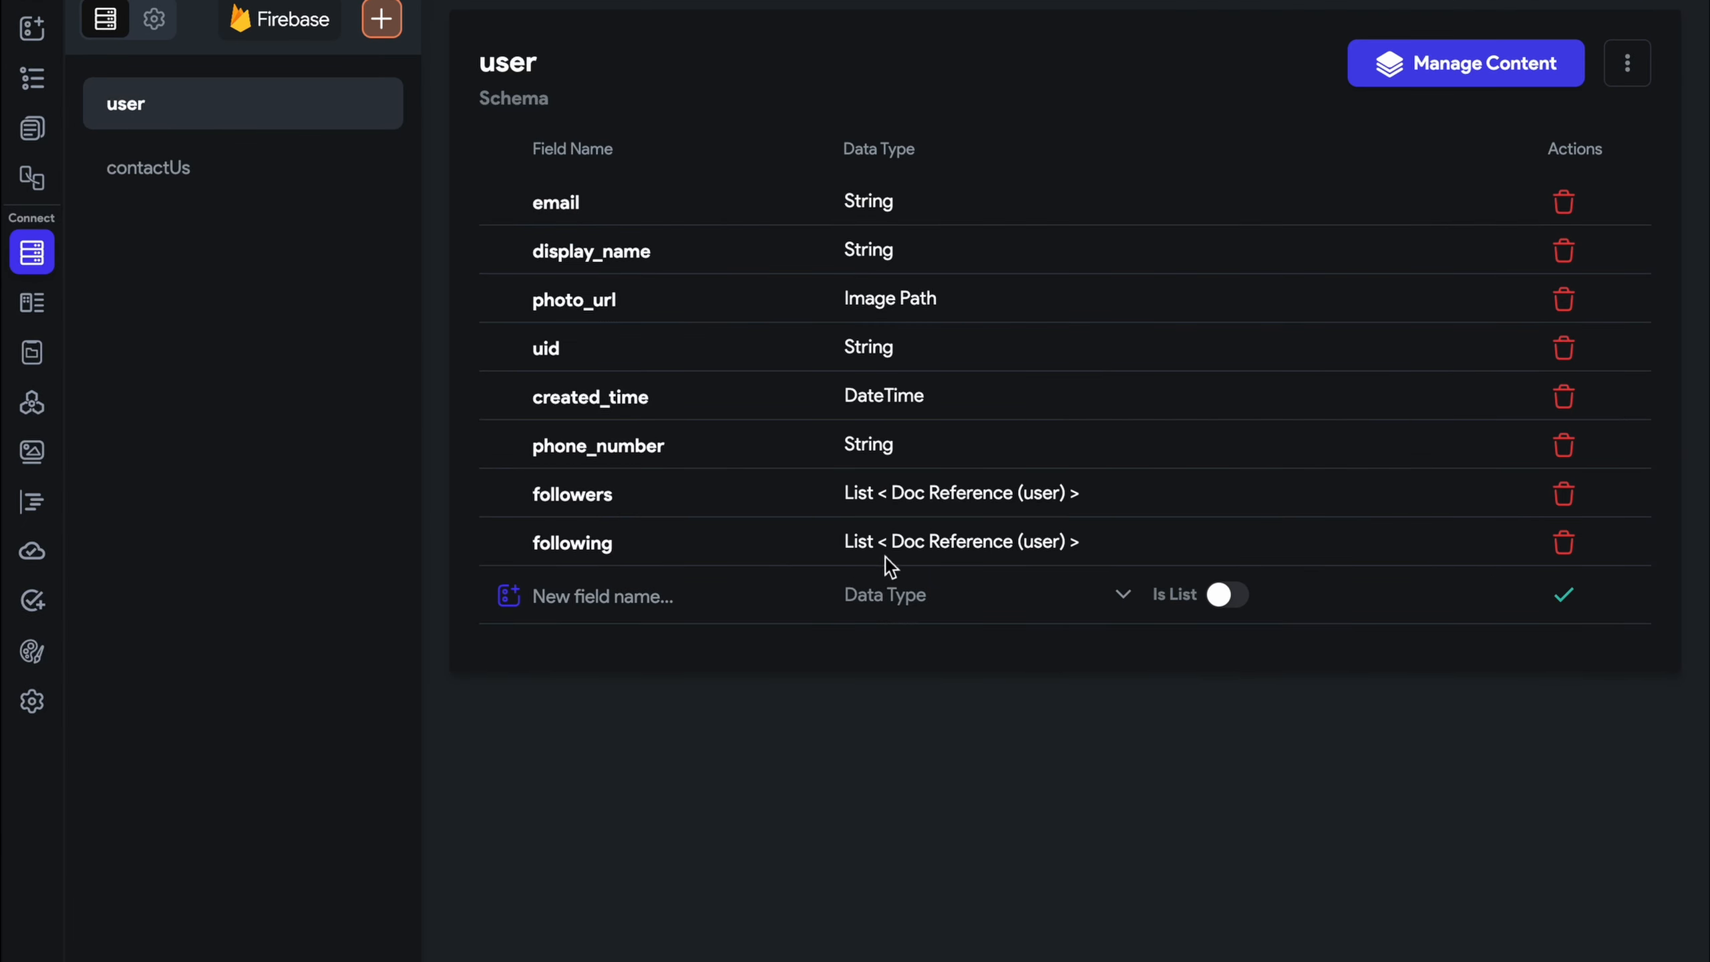
# Back on the Home page, select the first user card's Container, Row and Follow button
pyautogui.click(35, 127)
pyautogui.click(843, 256)
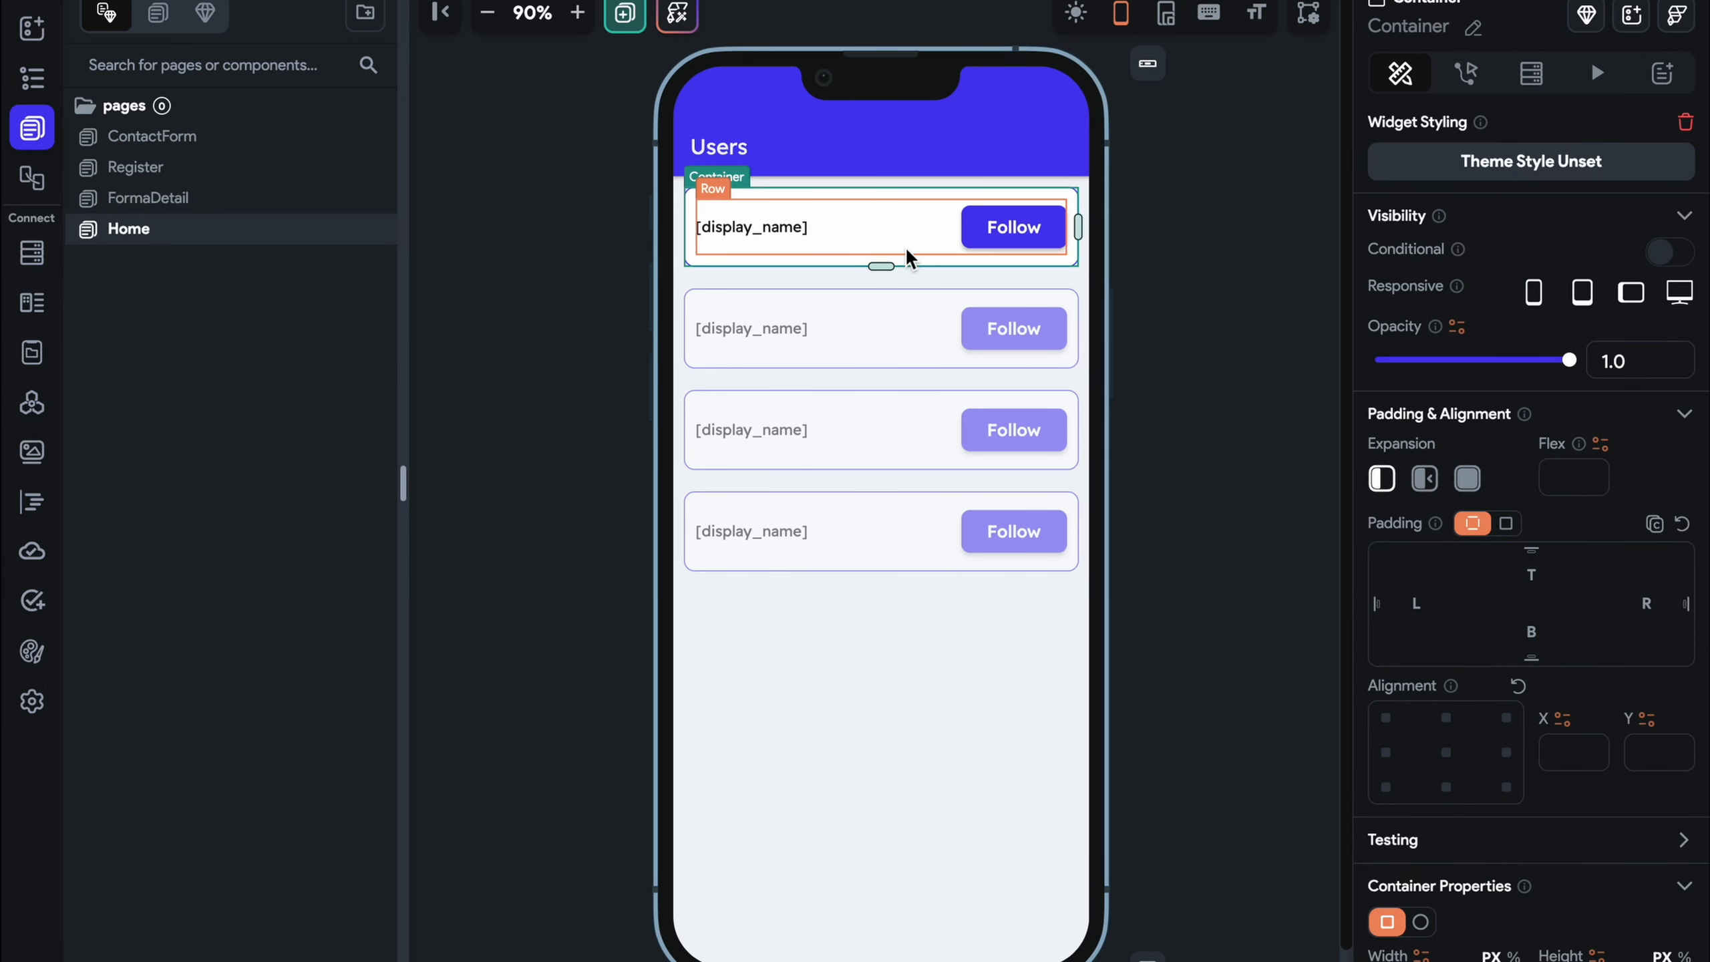
pyautogui.click(899, 213)
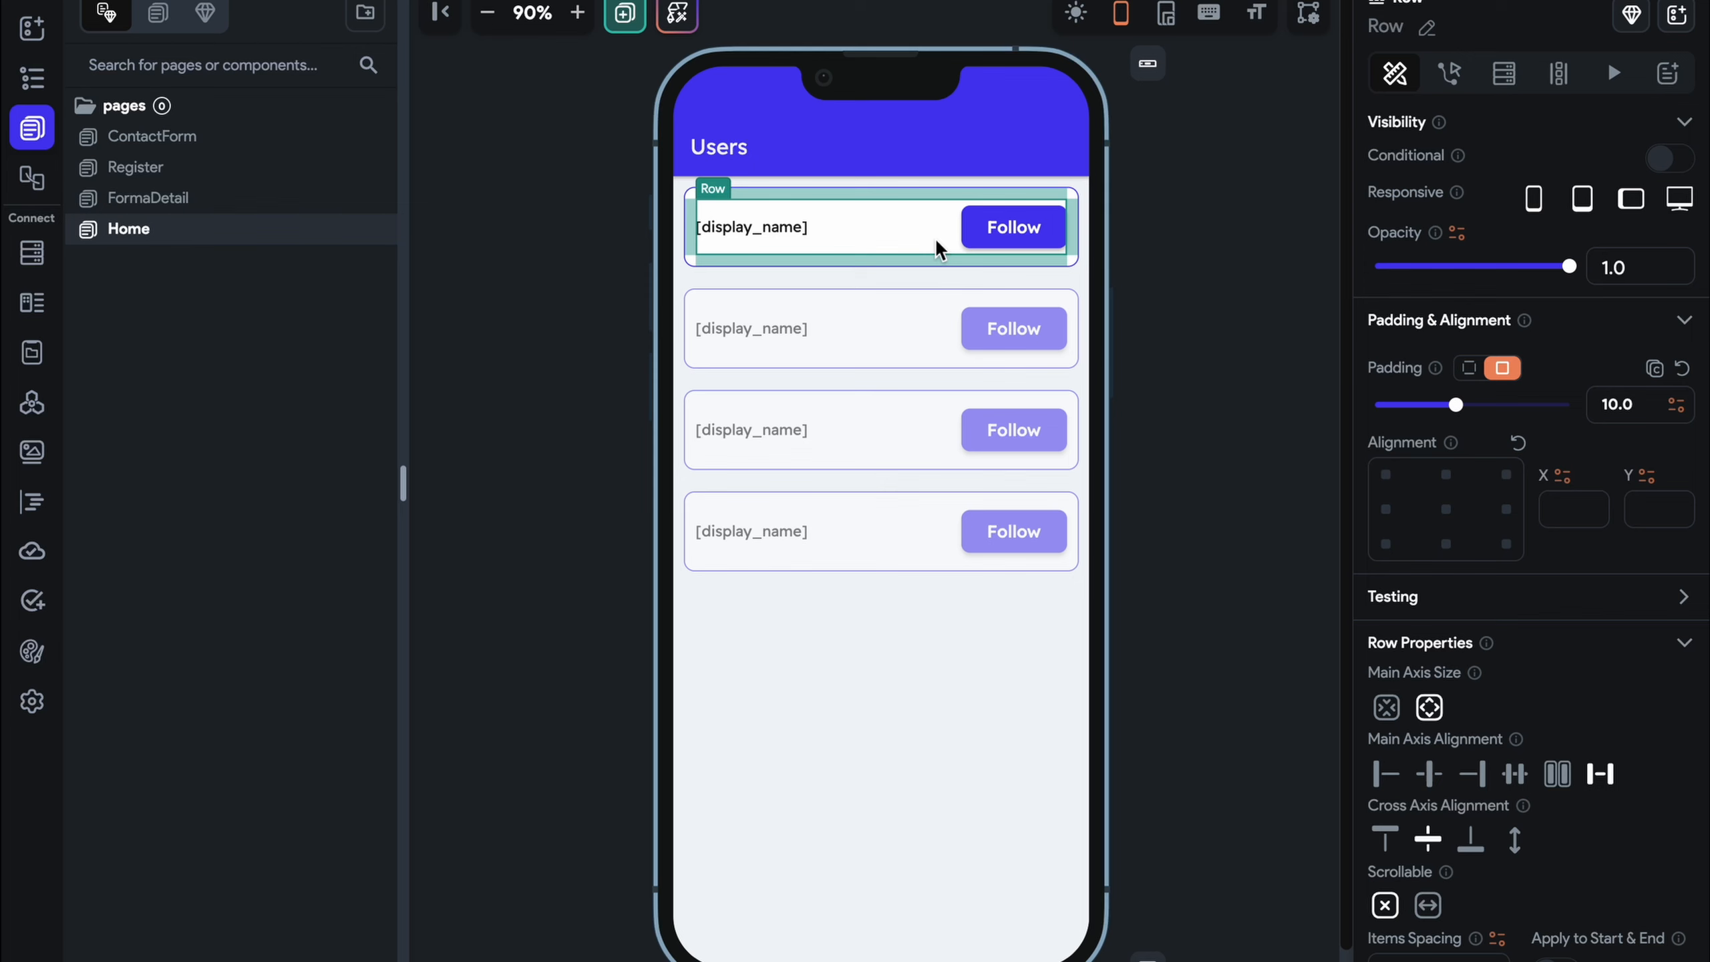
pyautogui.click(1014, 239)
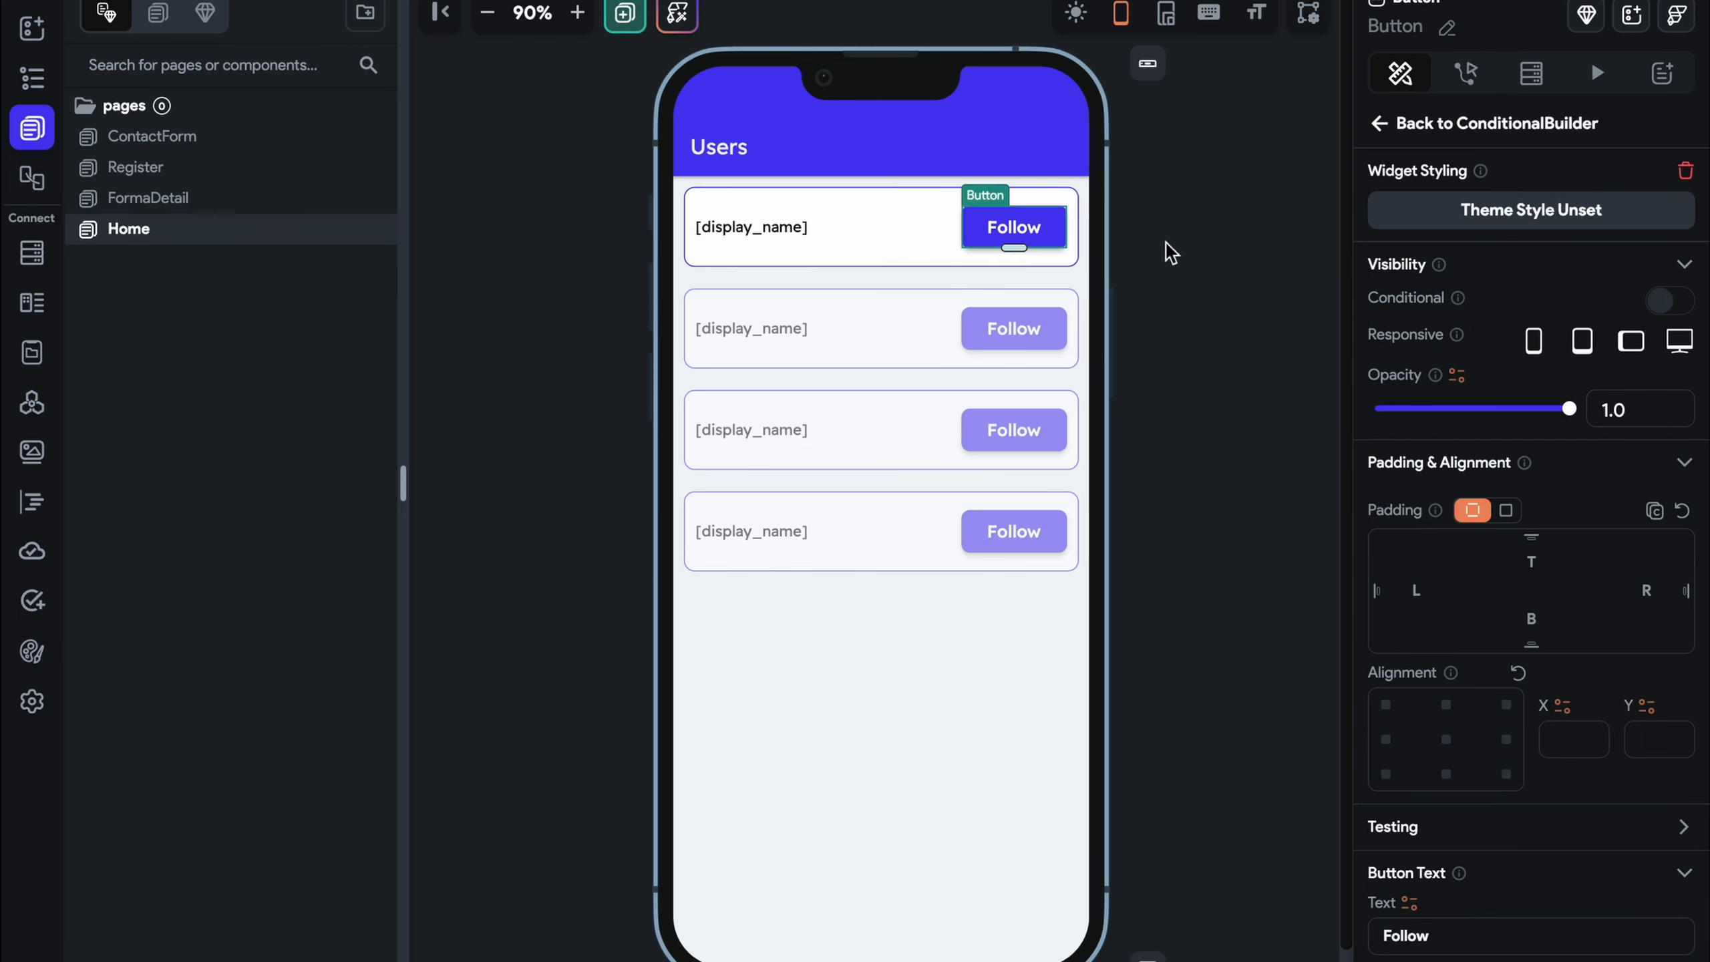
# Rename the Else-branch Follow button widget to FollowButton
pyautogui.click(1382, 135)
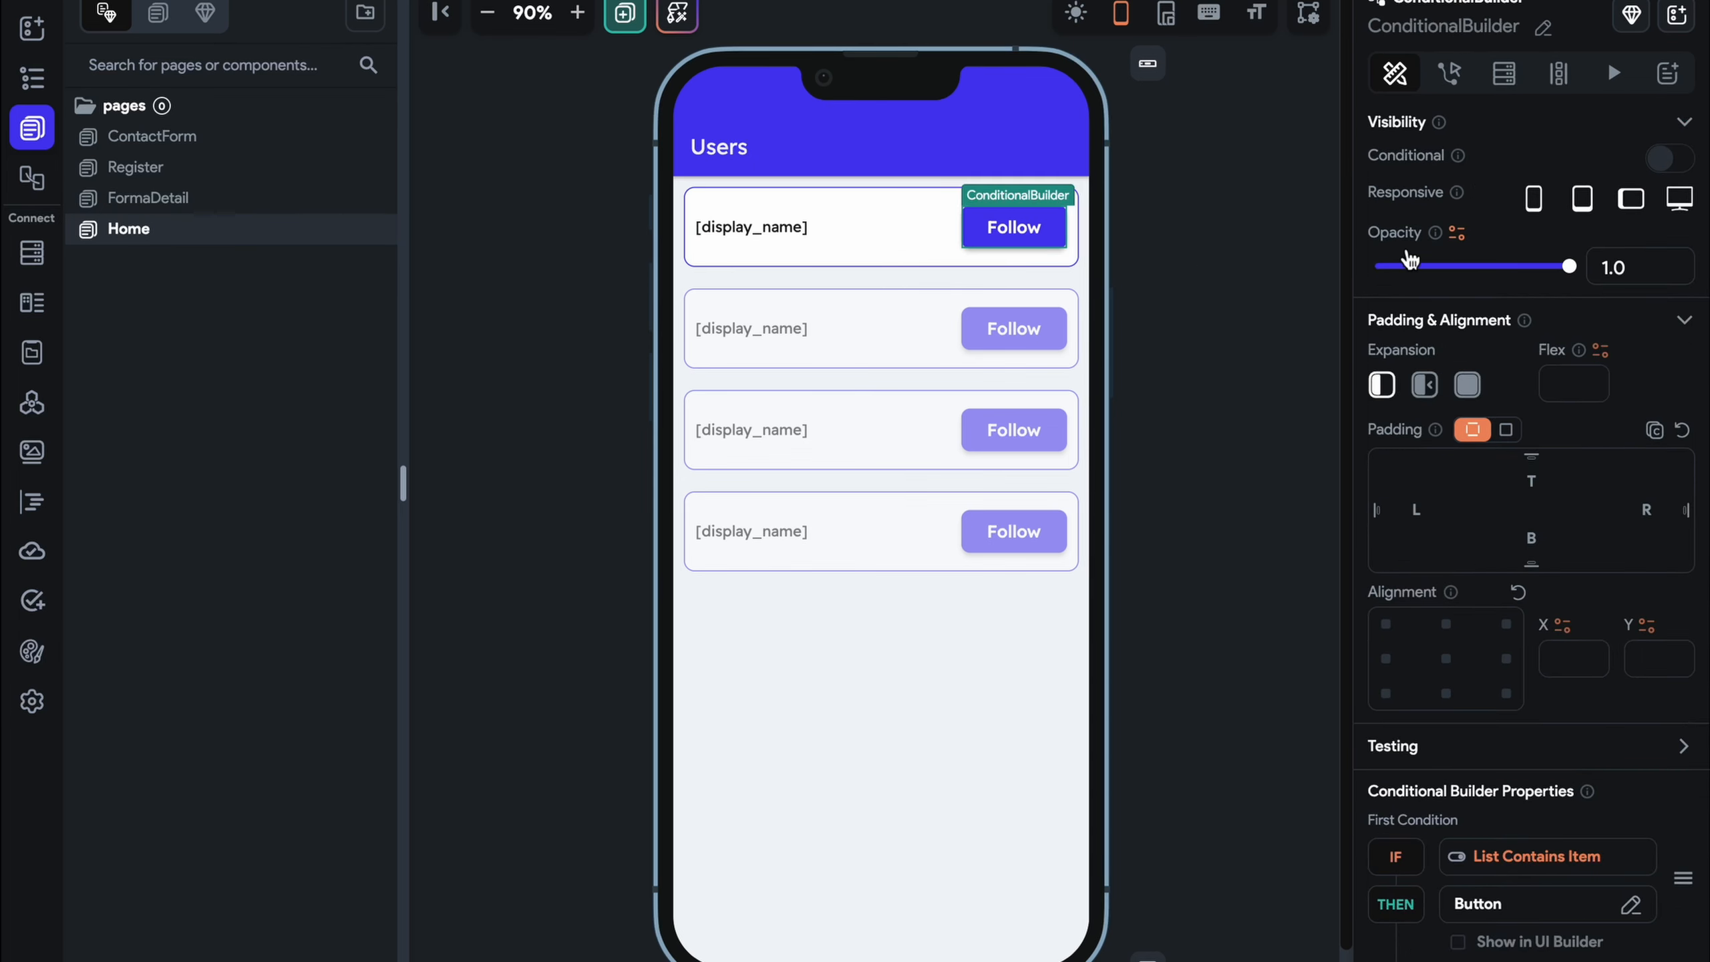
pyautogui.click(1506, 947)
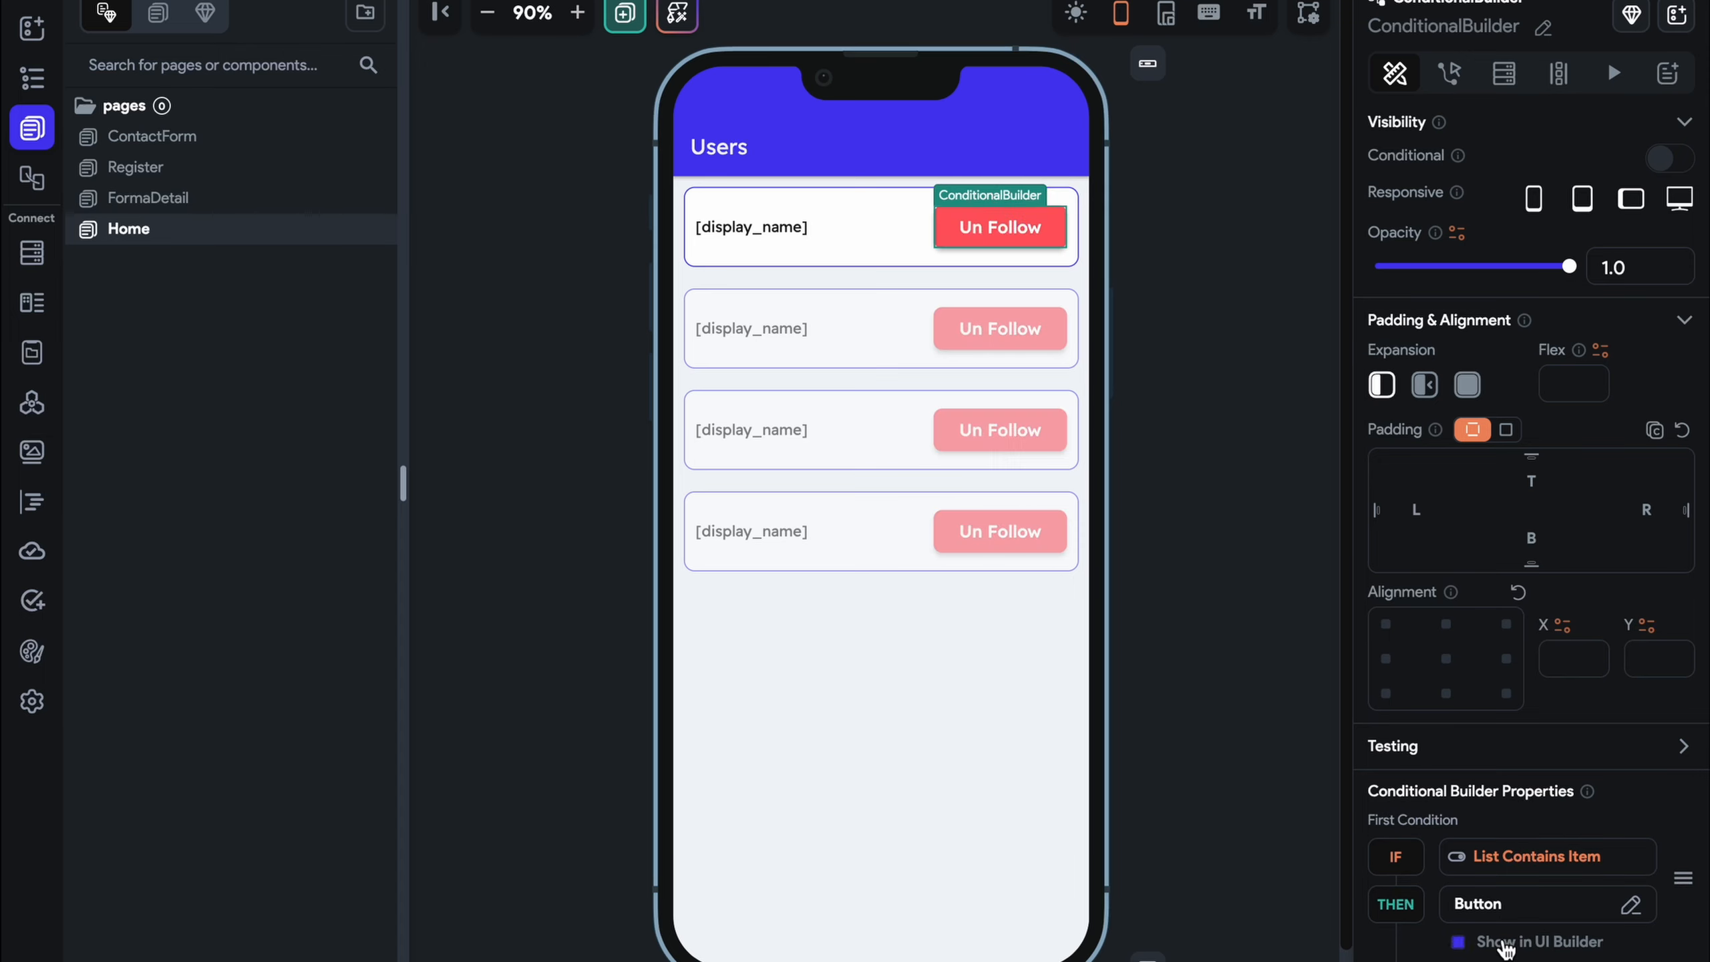
pyautogui.click(1506, 950)
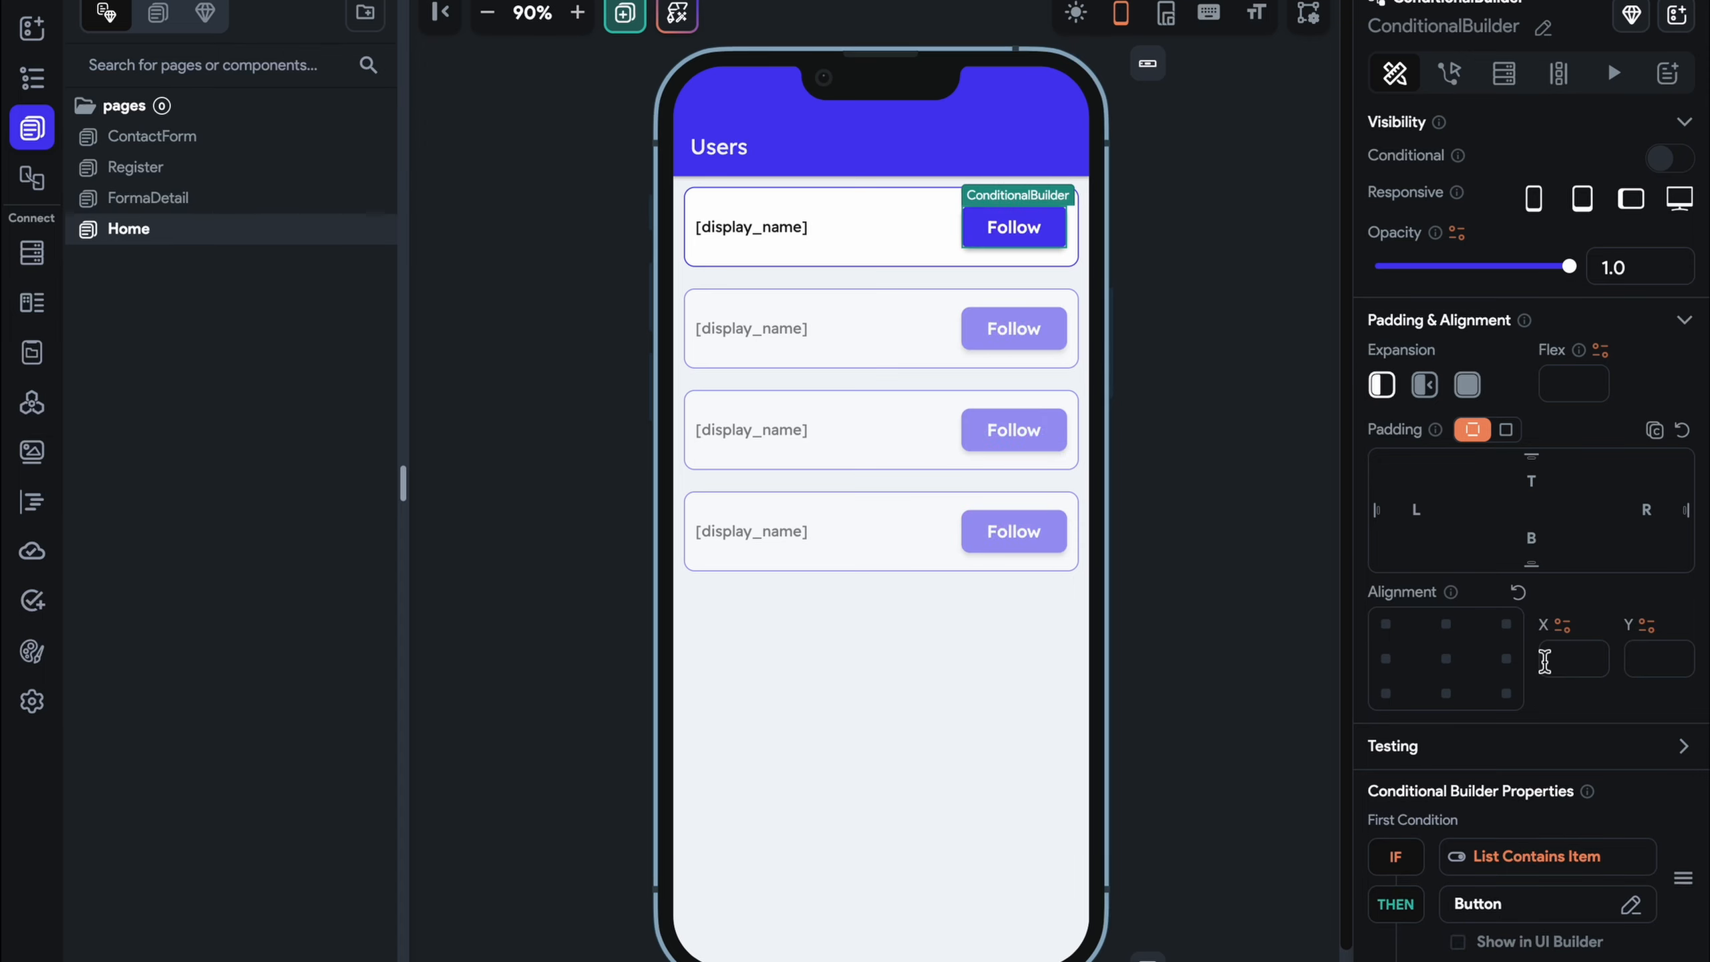
pyautogui.scroll(-5, 1546, 657)
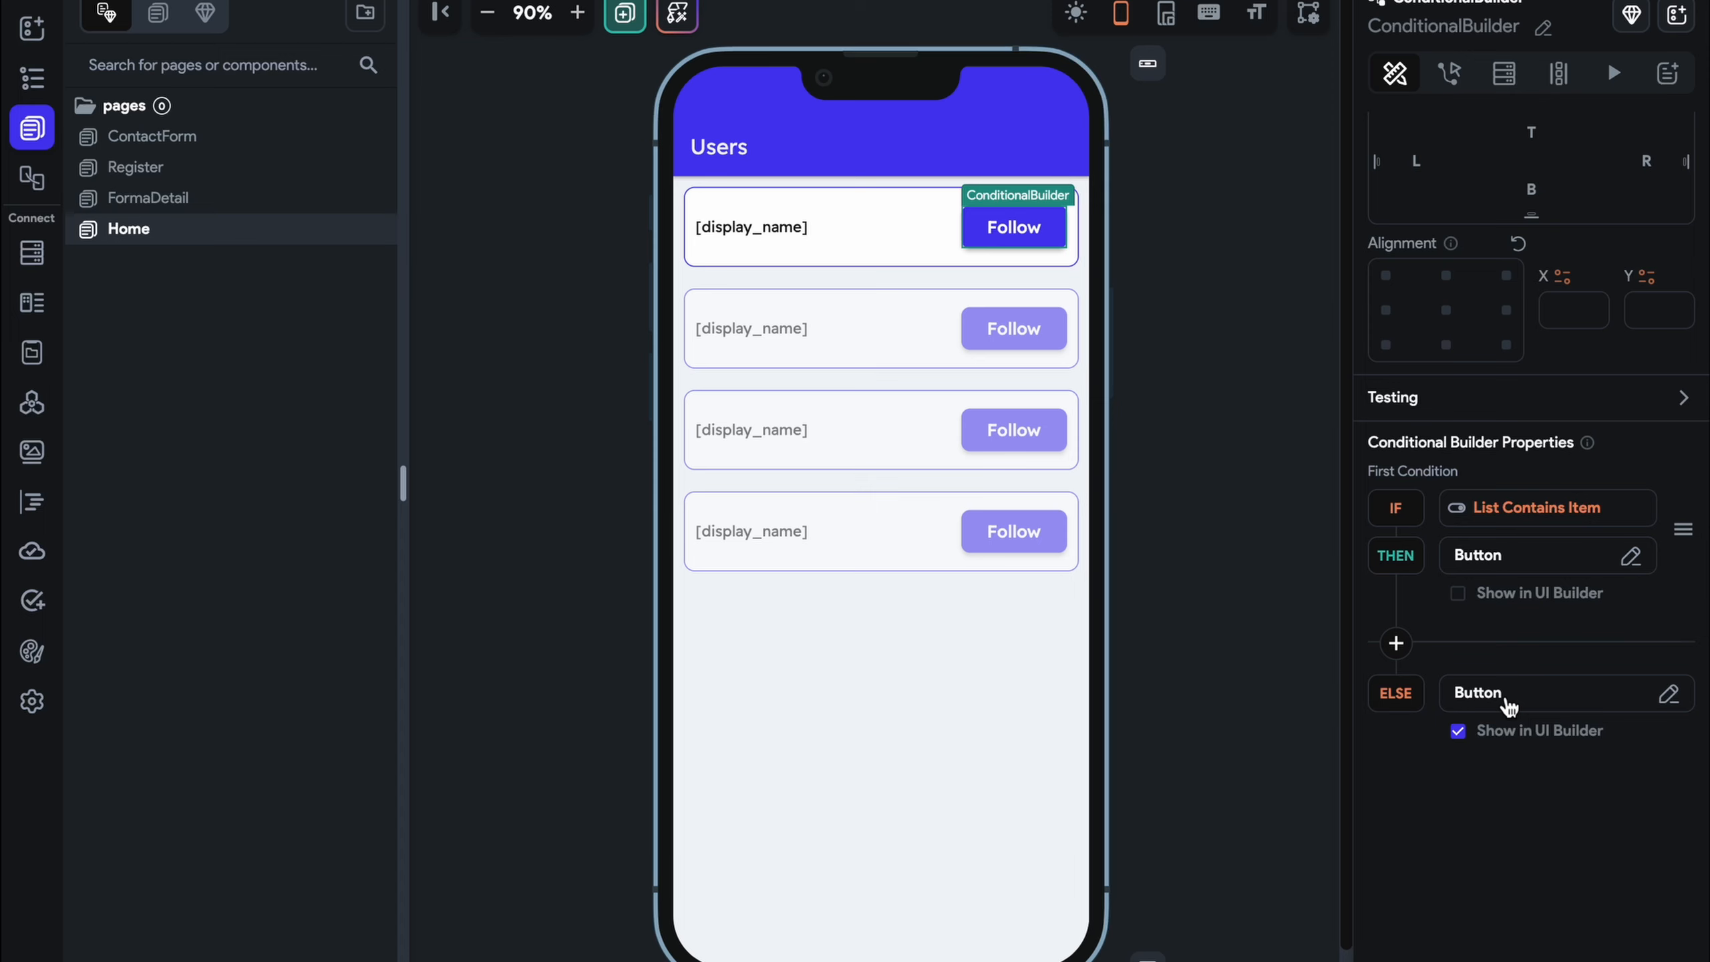
pyautogui.click(1506, 704)
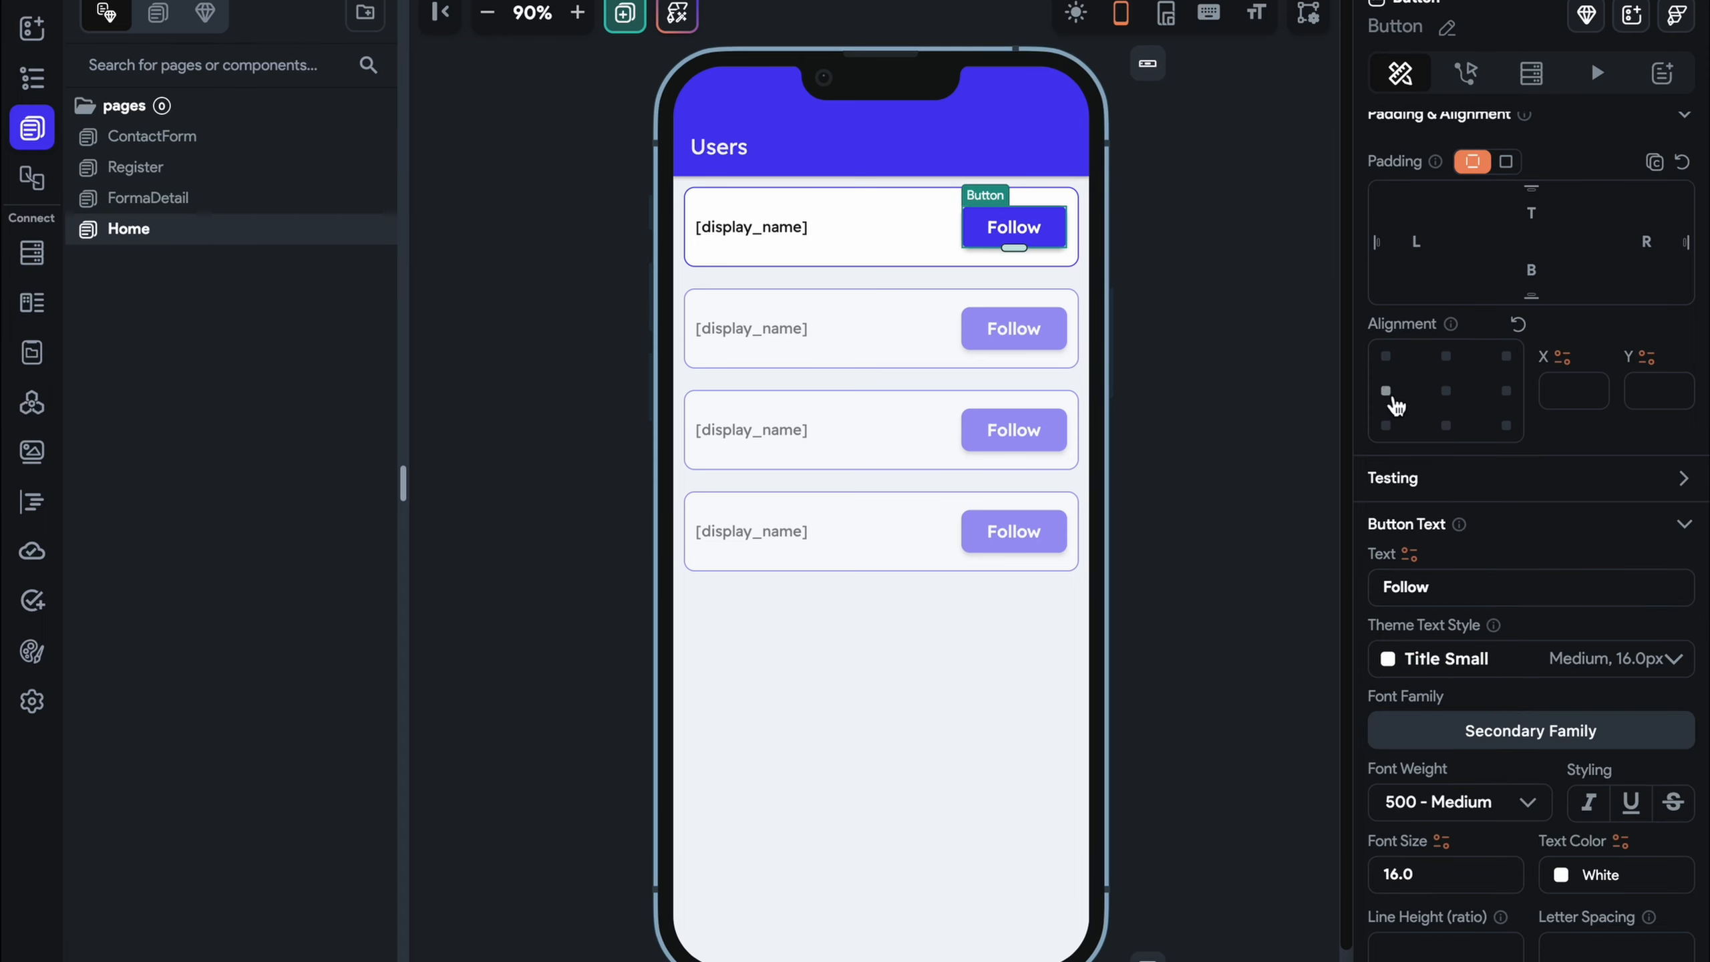
pyautogui.click(1445, 28)
pyautogui.write('Fol')
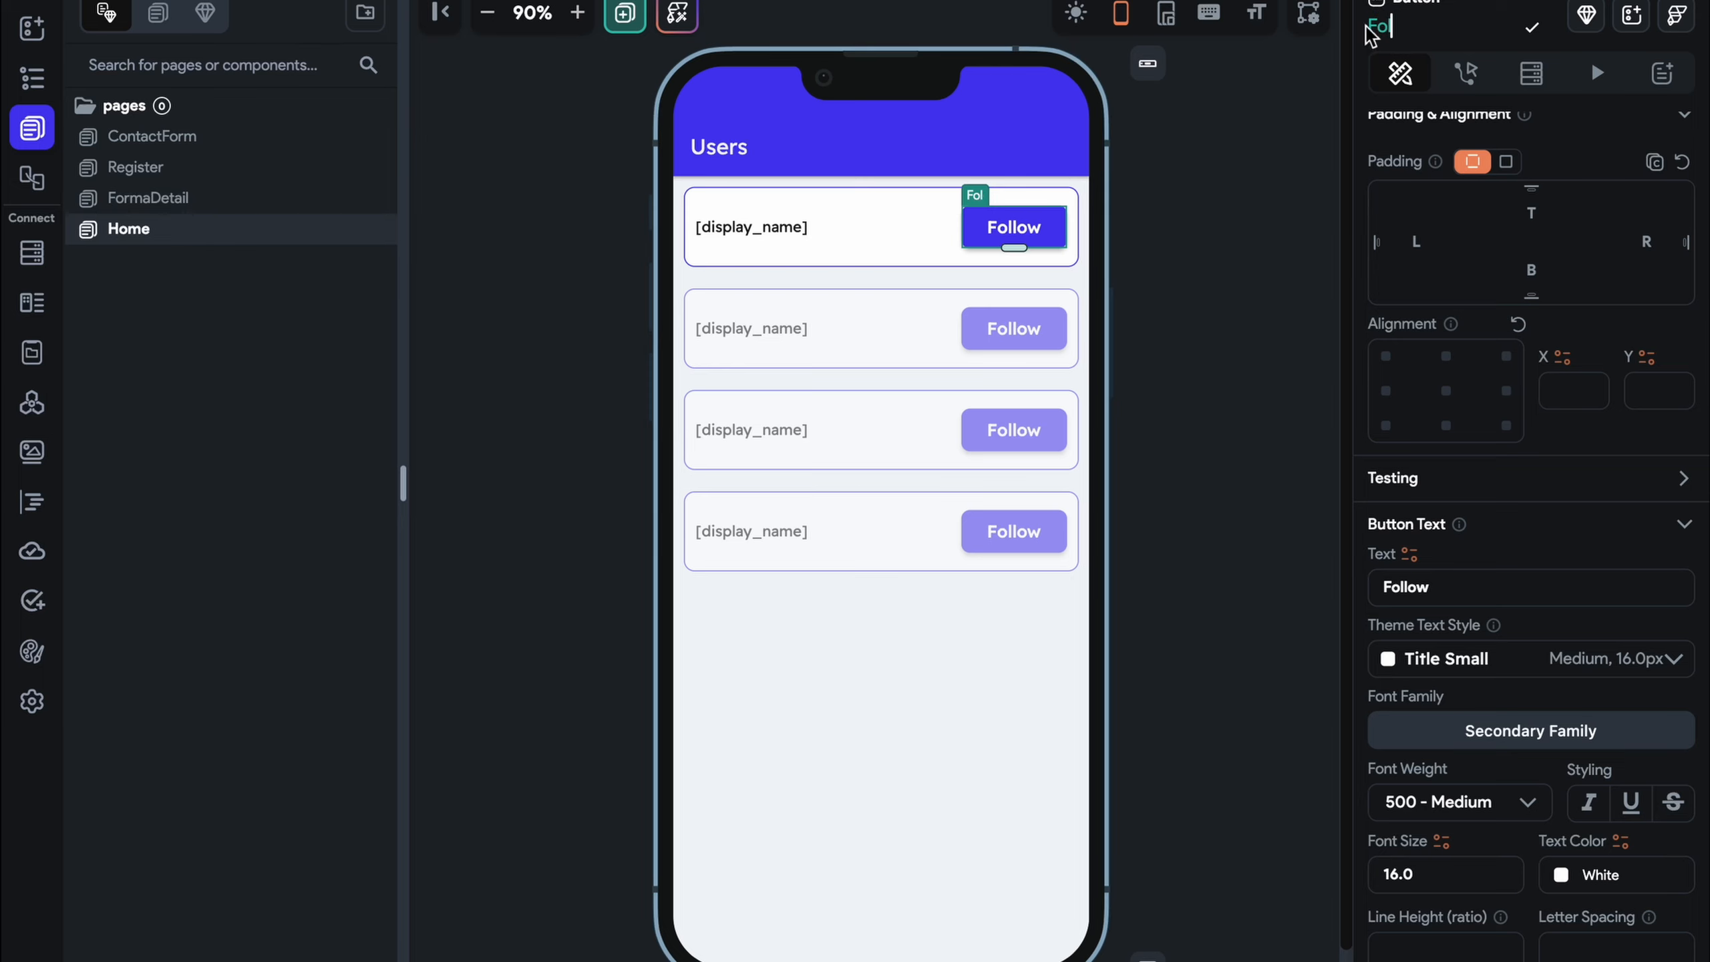
pyautogui.write('lowButton')
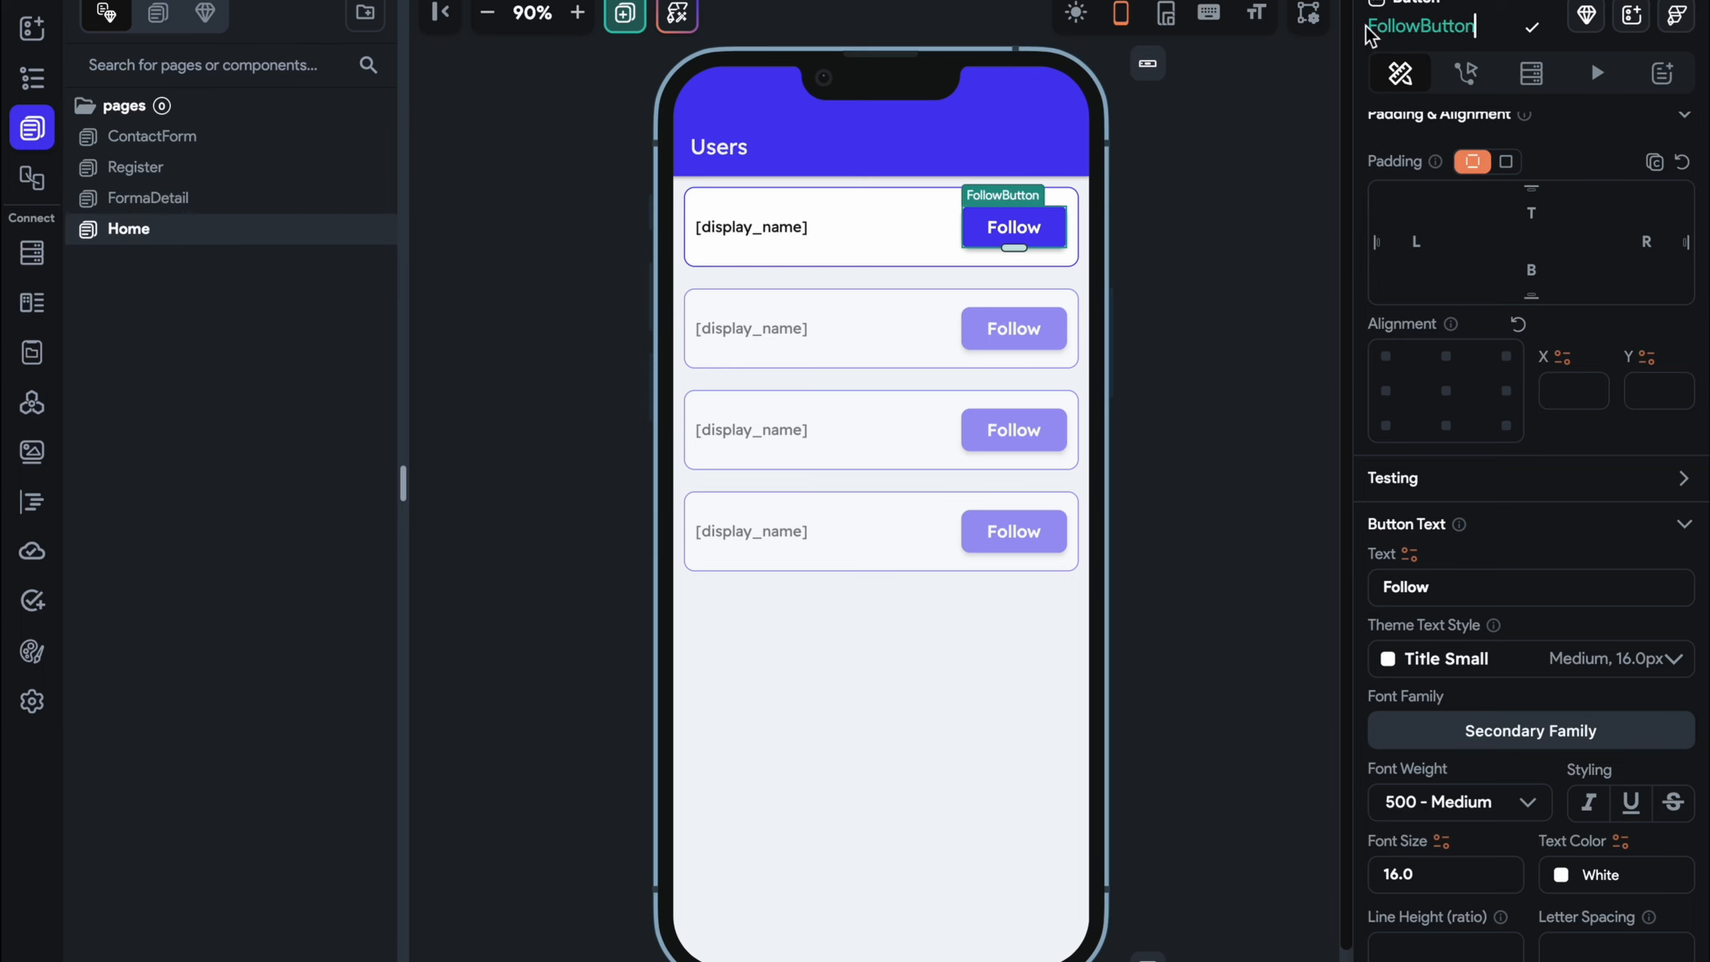
pyautogui.press('Return')
# Rename the column holding the user cards to User_column
pyautogui.click(890, 278)
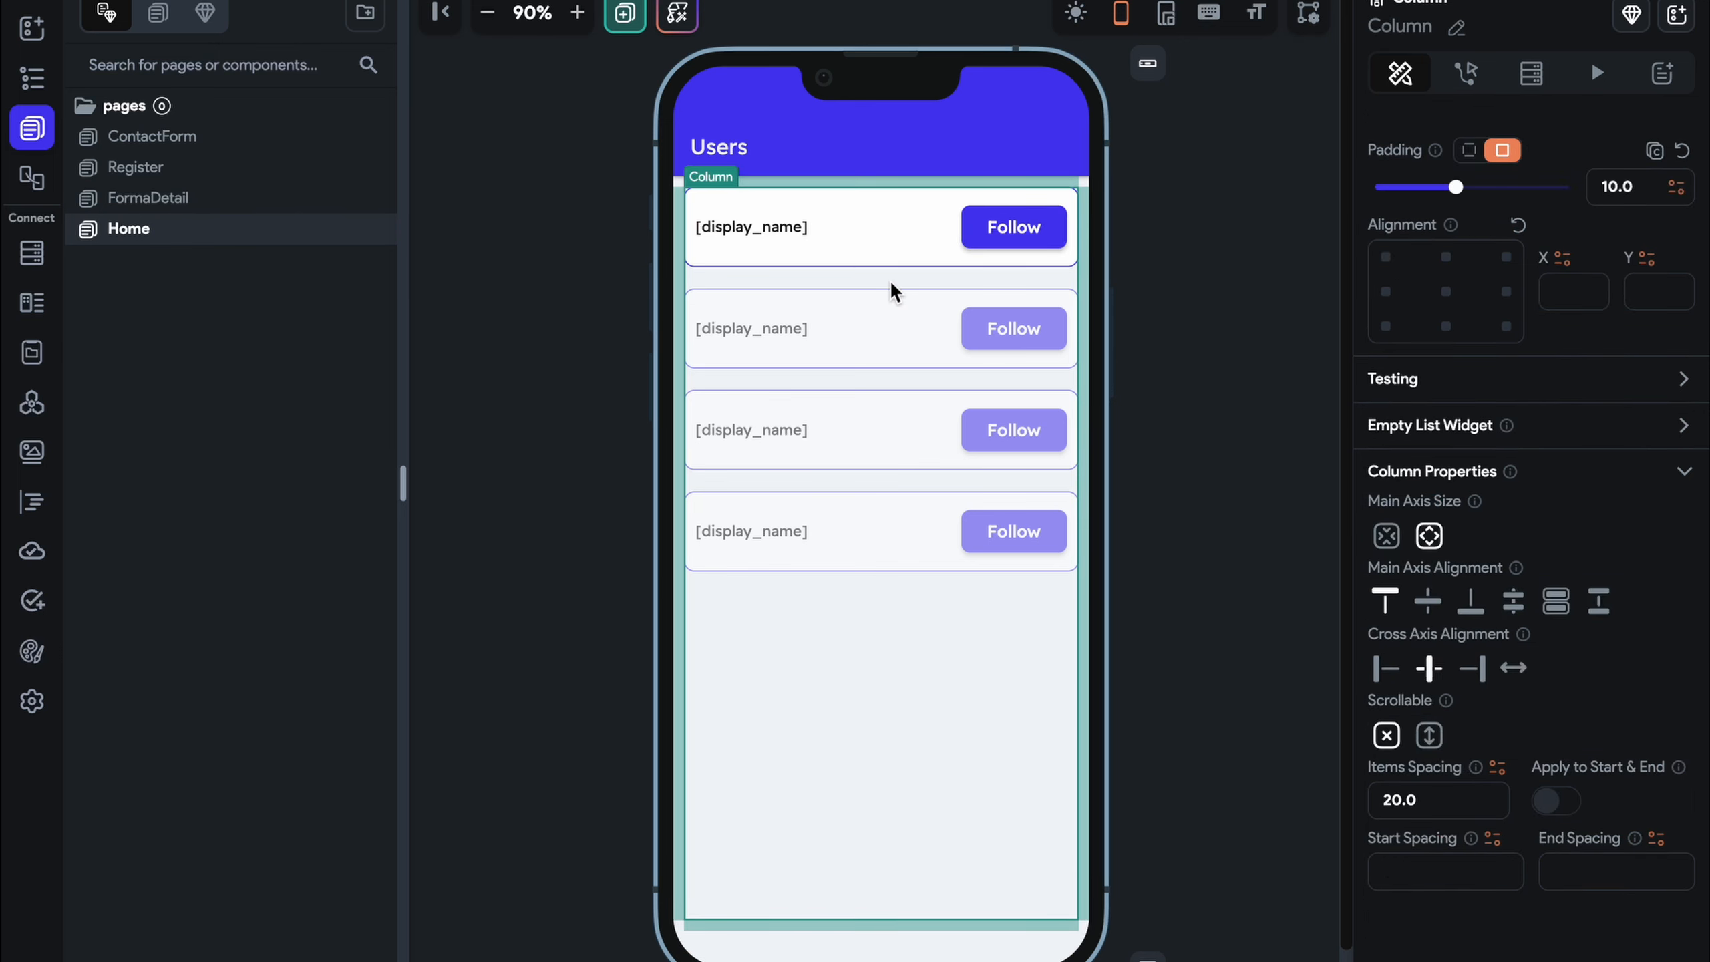
pyautogui.click(1463, 32)
pyautogui.write('Us')
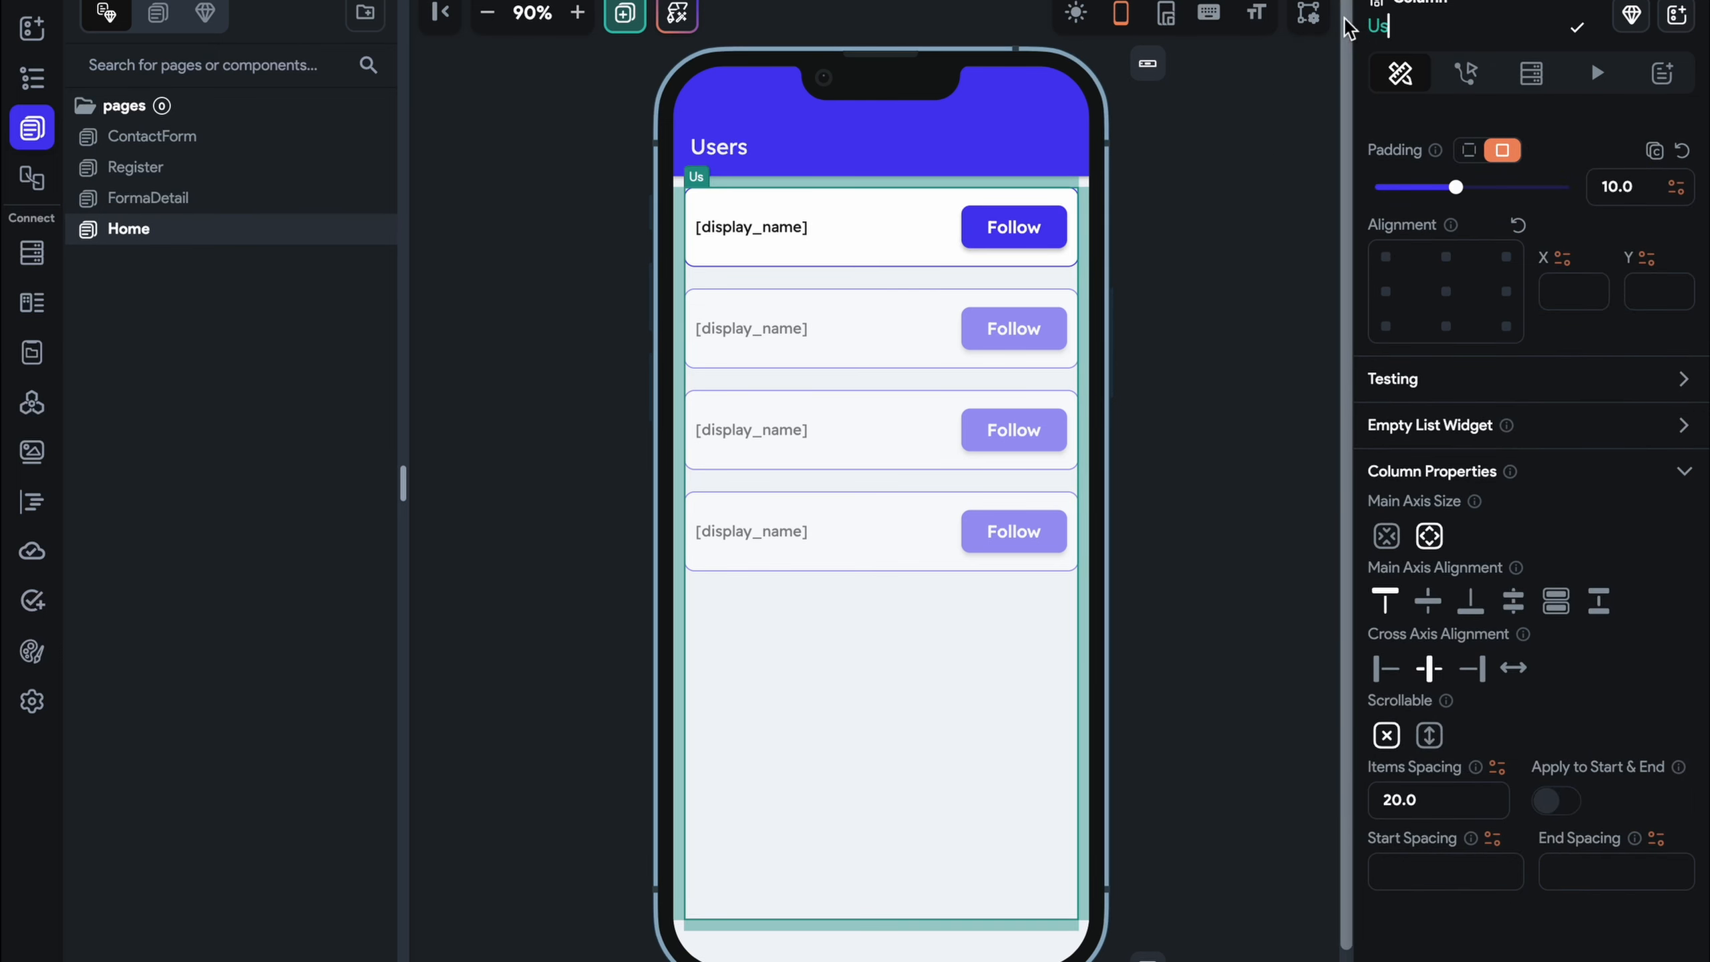
pyautogui.write('er_column')
pyautogui.press('Return')
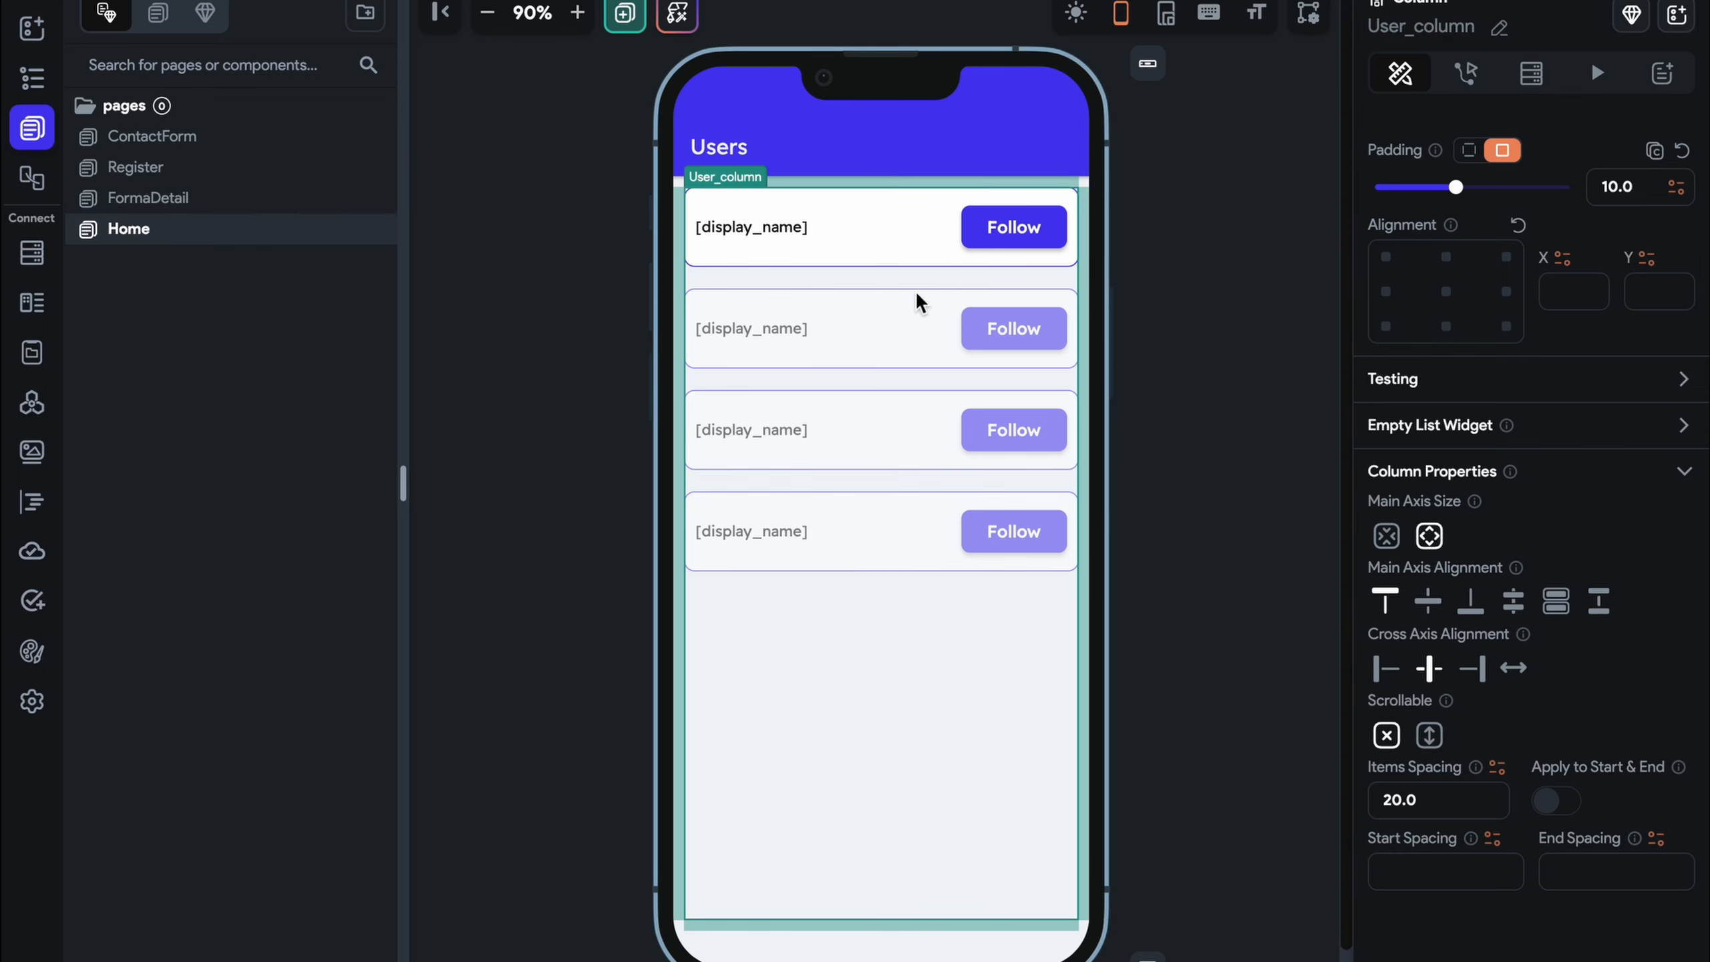
# Add an Update Document action to the first card's Follow button on tap
pyautogui.click(999, 230)
pyautogui.click(1466, 70)
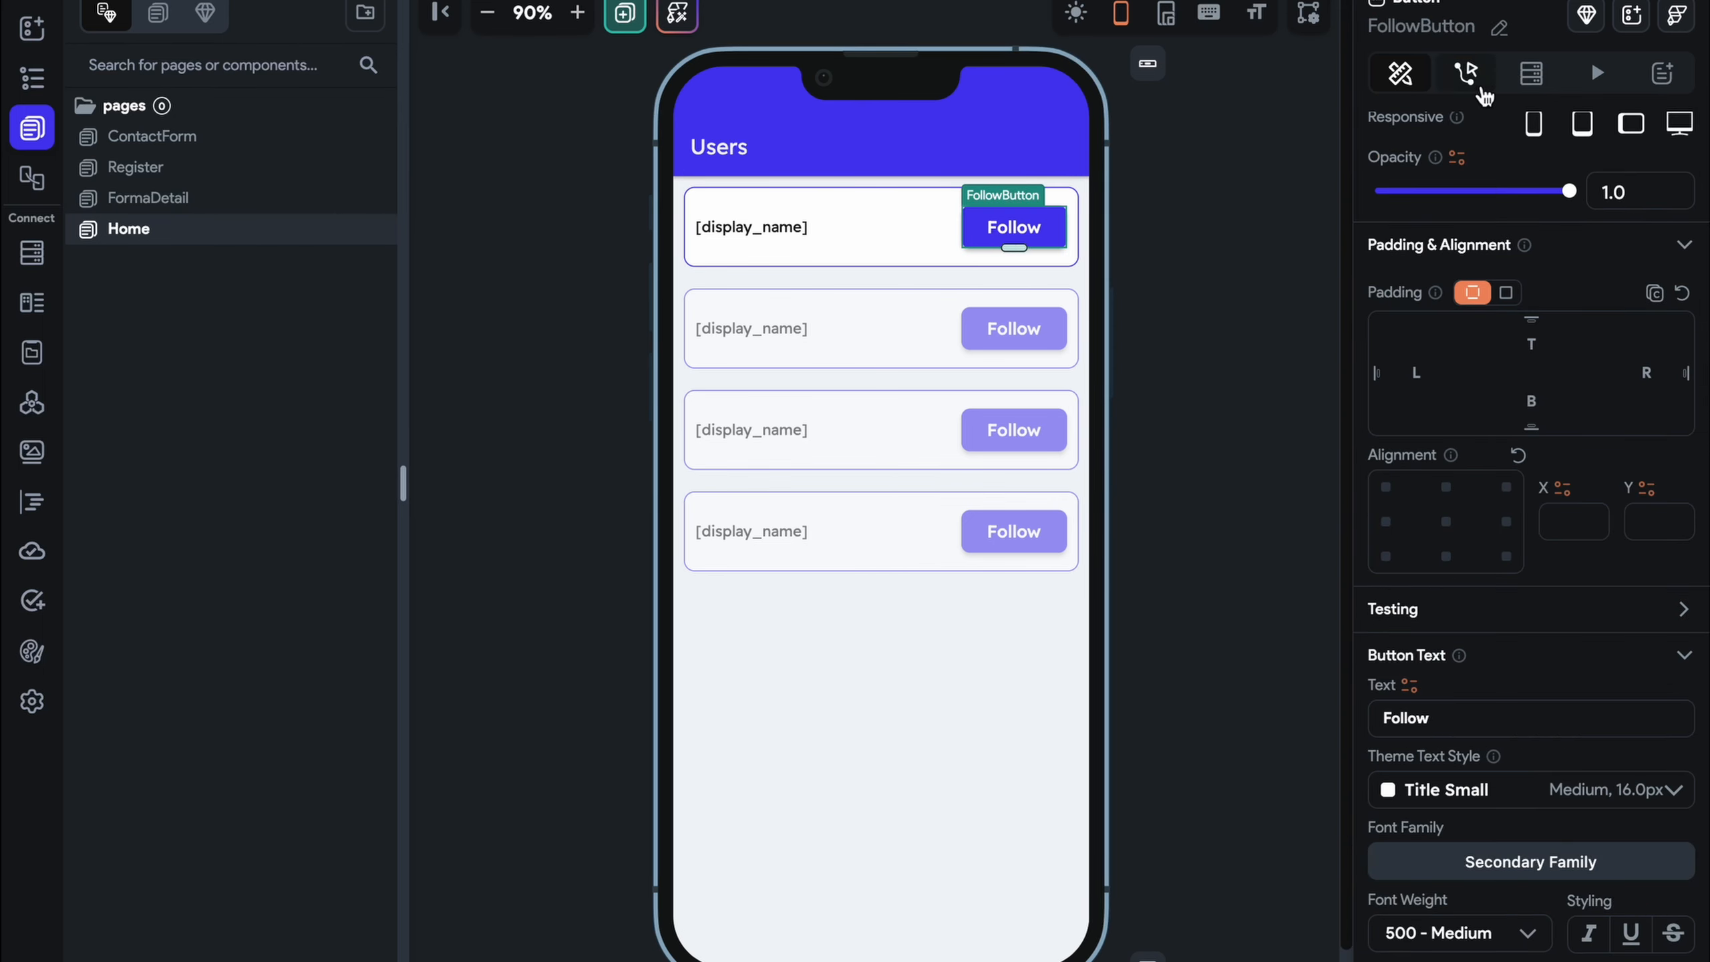
pyautogui.click(1533, 346)
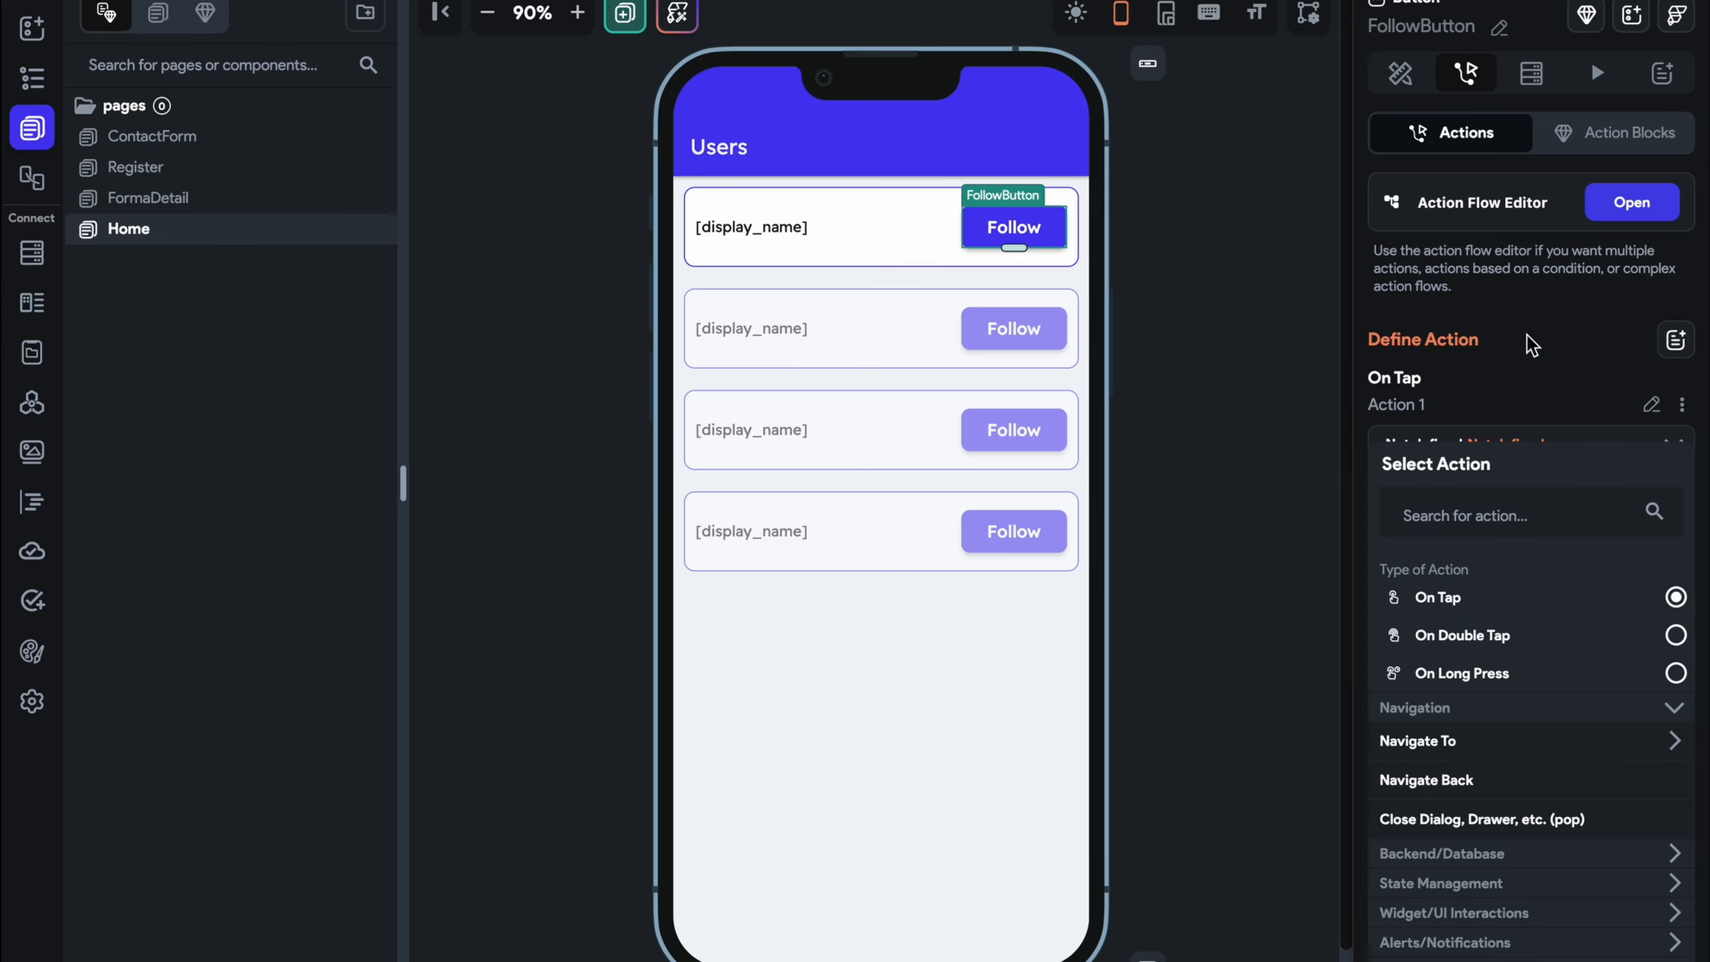
pyautogui.click(1511, 531)
pyautogui.write('update')
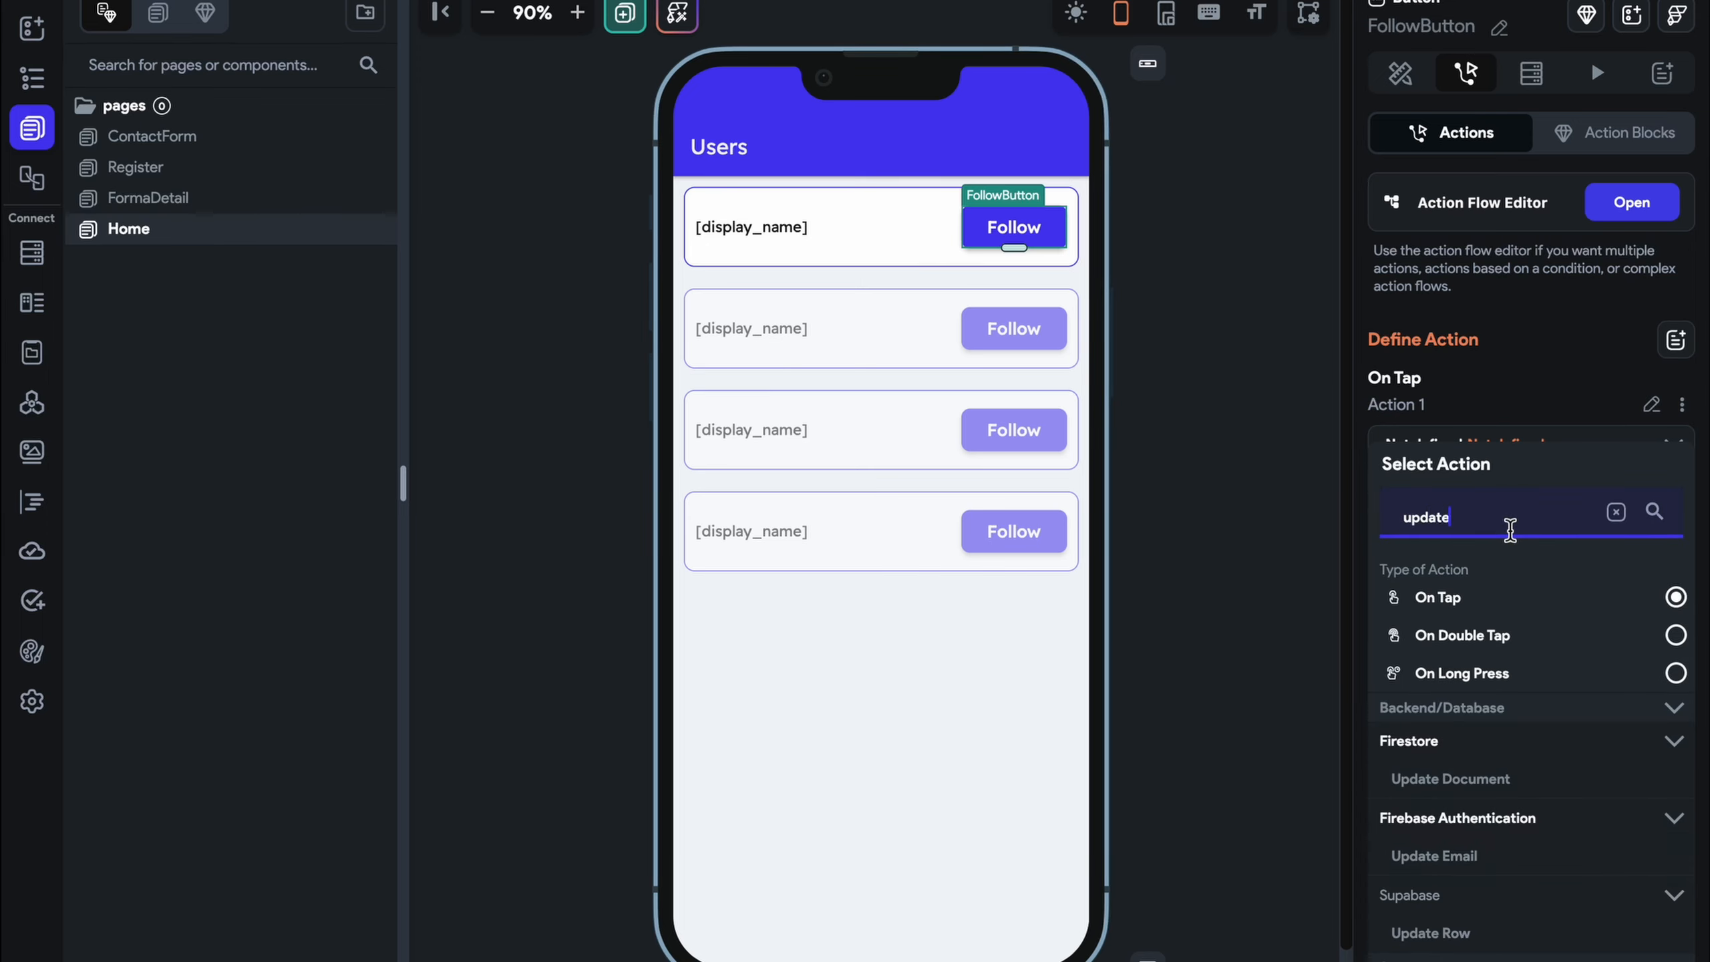
pyautogui.scroll(-2, 1484, 779)
pyautogui.click(1428, 689)
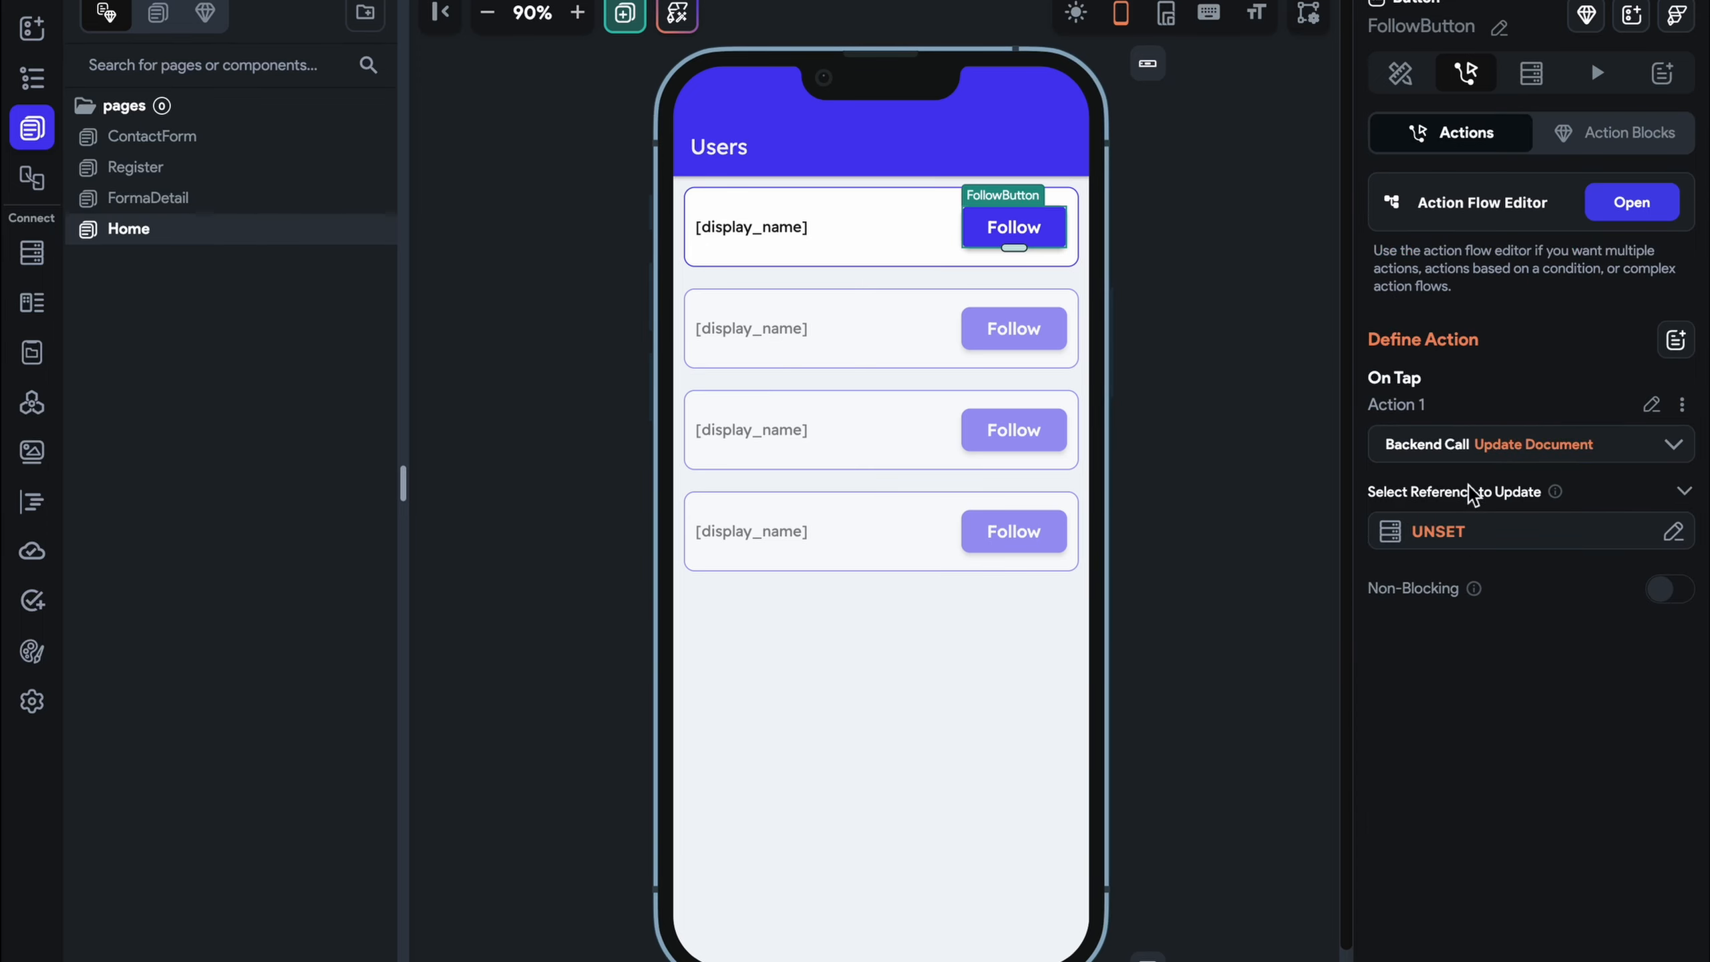
# Set the document to update as Authenticated User > User Reference
pyautogui.click(1472, 526)
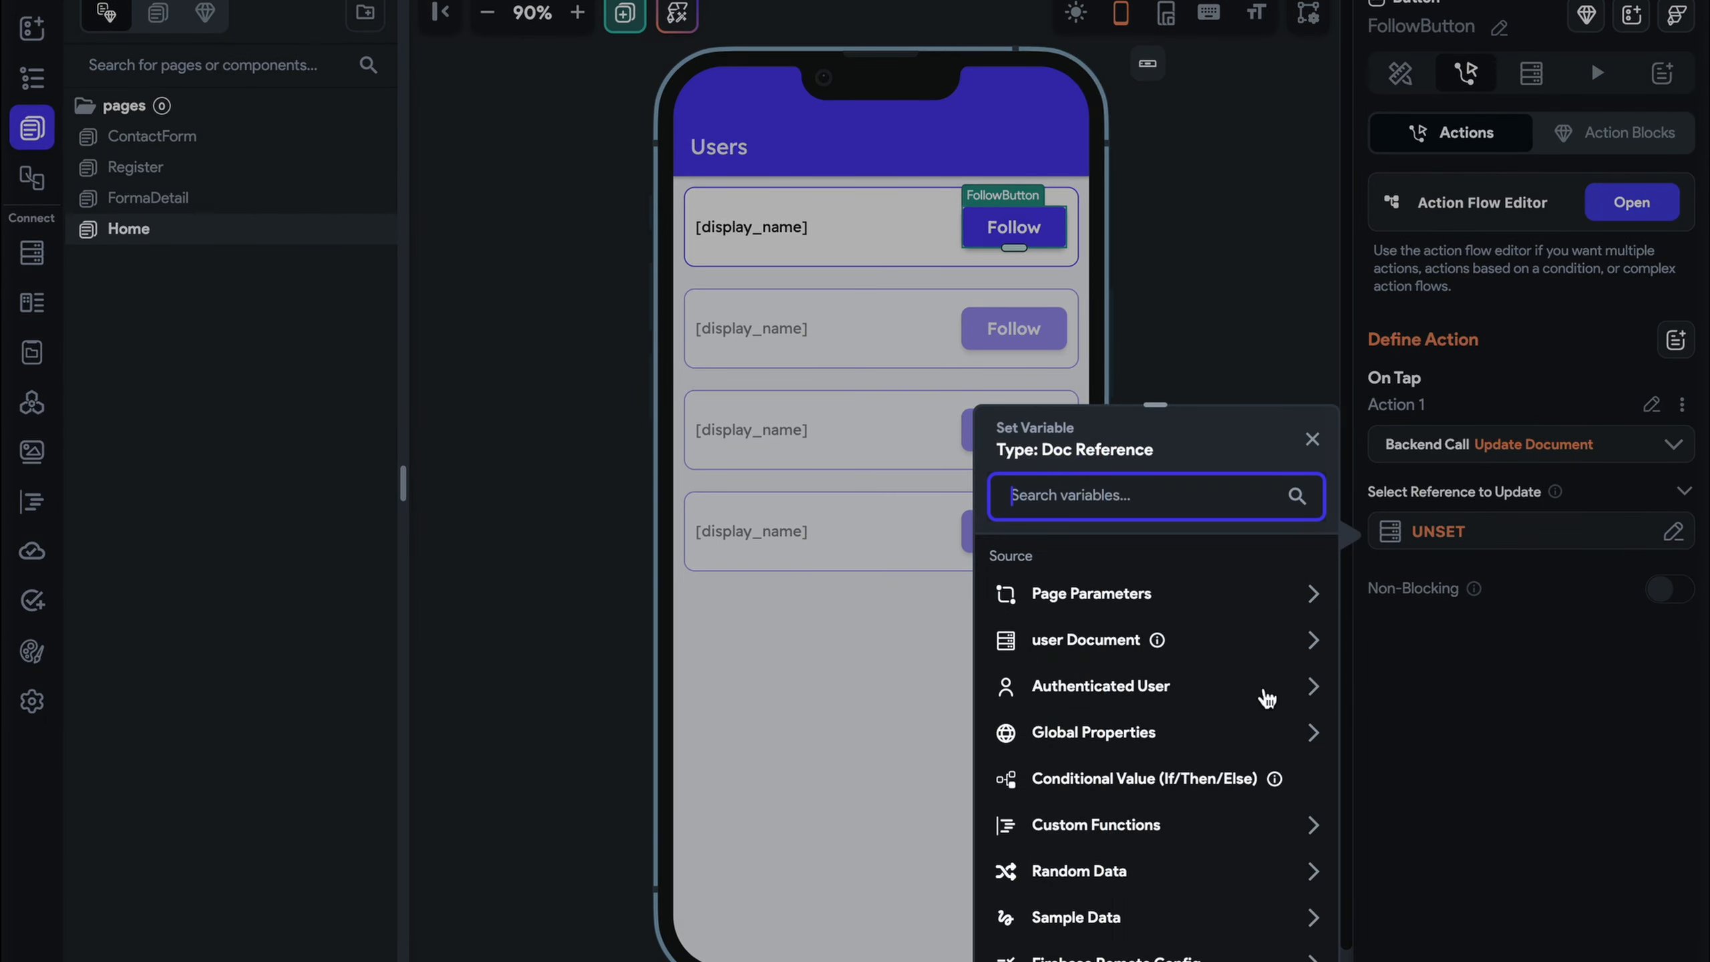
pyautogui.click(1113, 694)
pyautogui.scroll(-3, 1110, 691)
pyautogui.scroll(-2, 1110, 691)
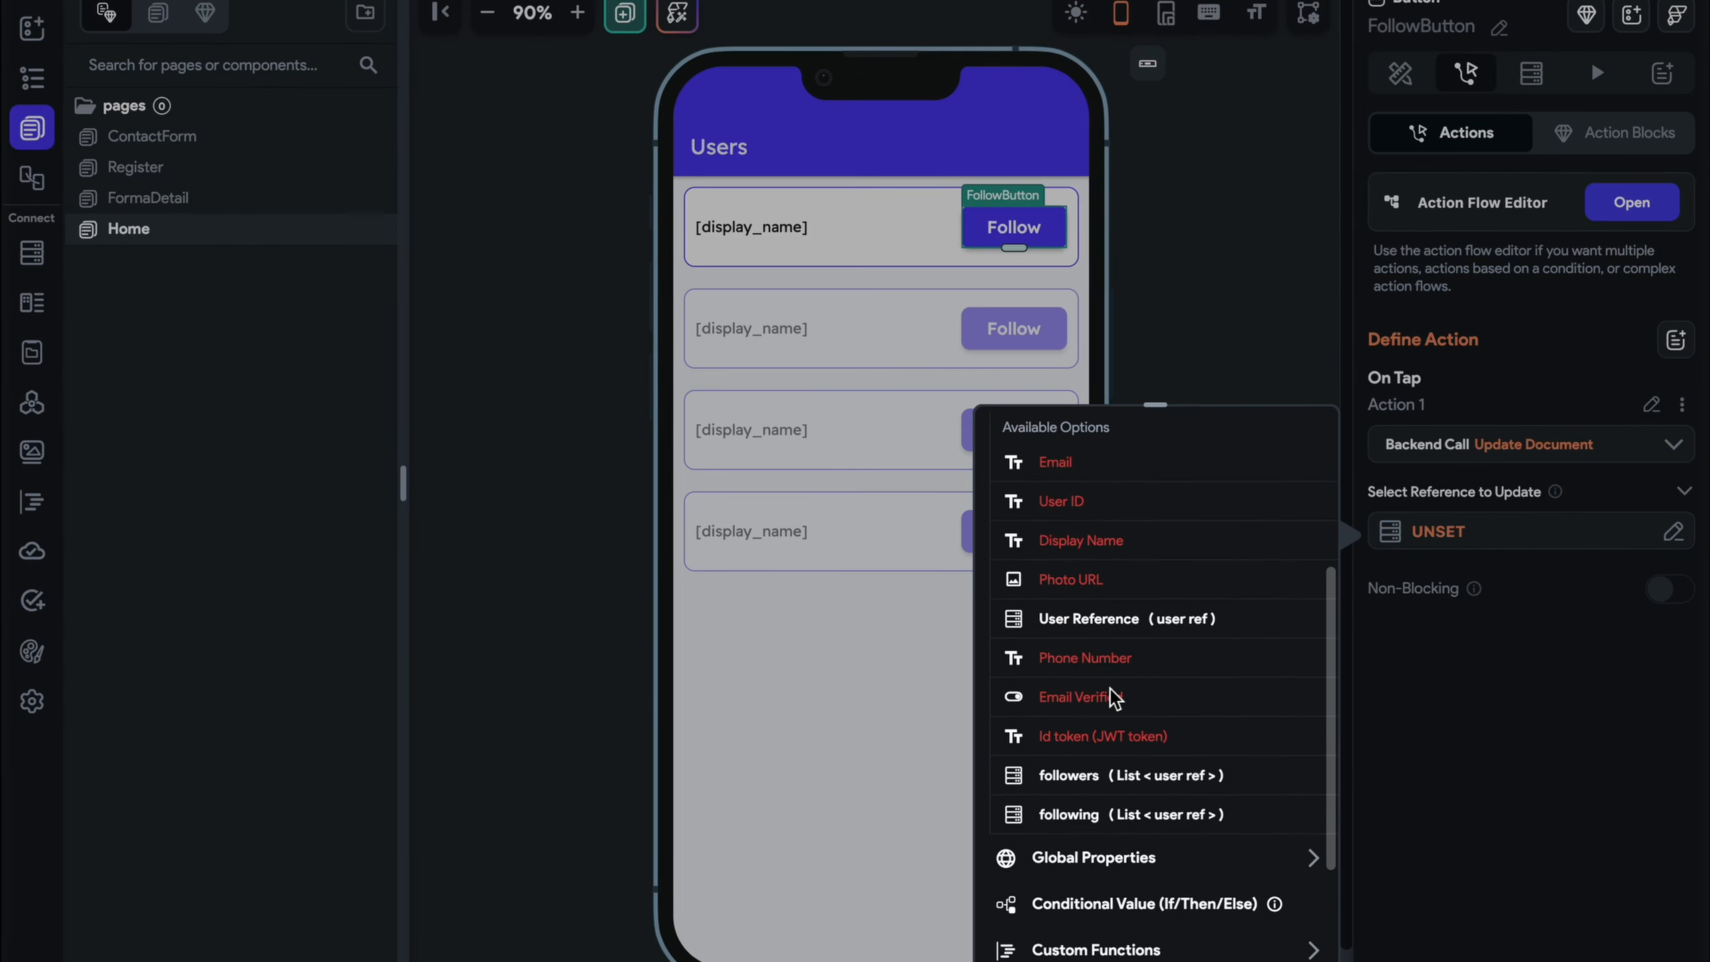
pyautogui.click(1103, 615)
pyautogui.click(1277, 934)
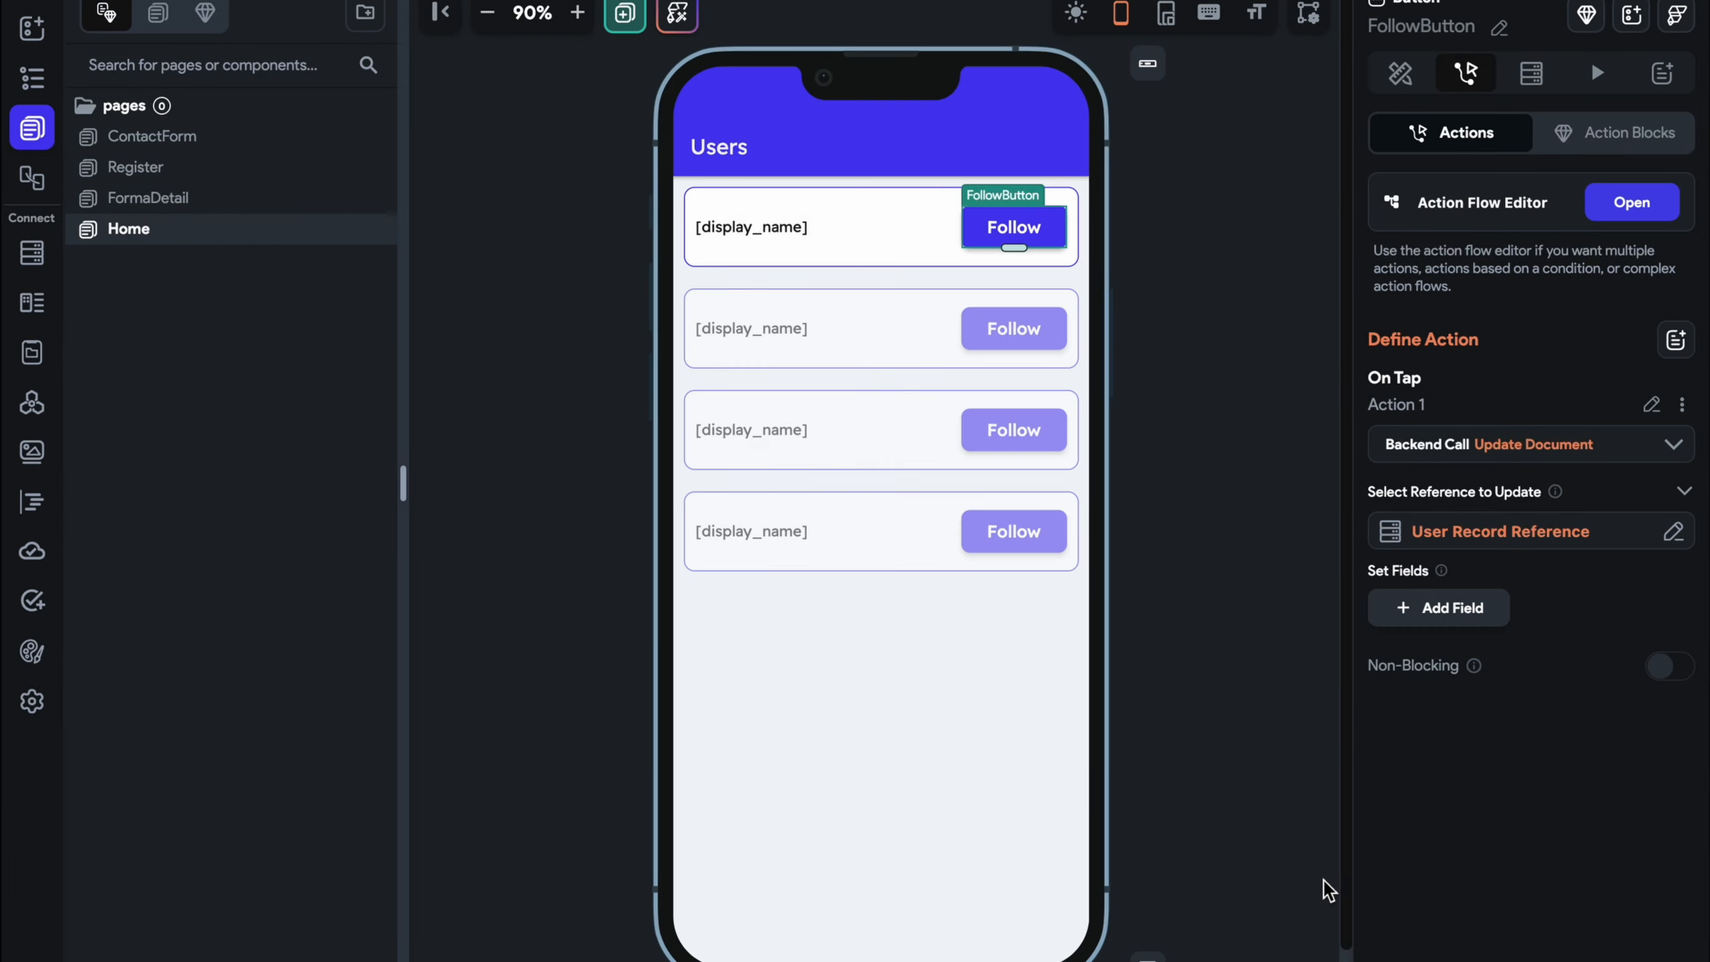
# Add the following field, Add to Set, with the listed user's Reference as value
pyautogui.click(1434, 606)
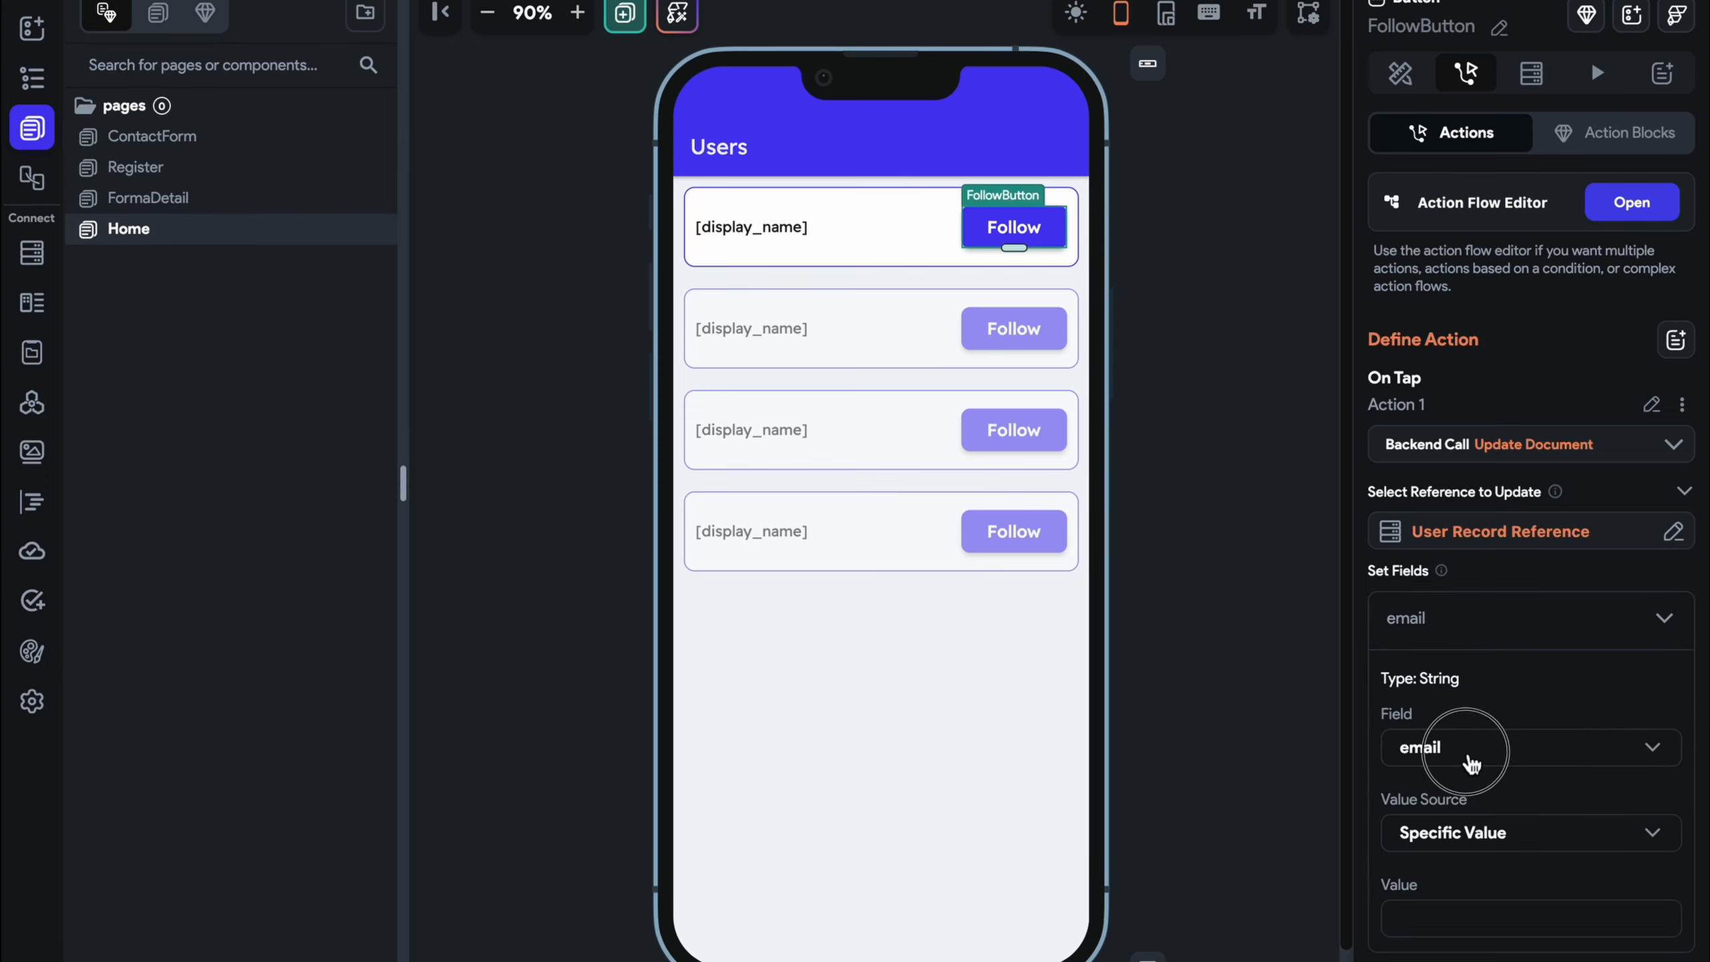
pyautogui.click(1471, 761)
pyautogui.click(1470, 904)
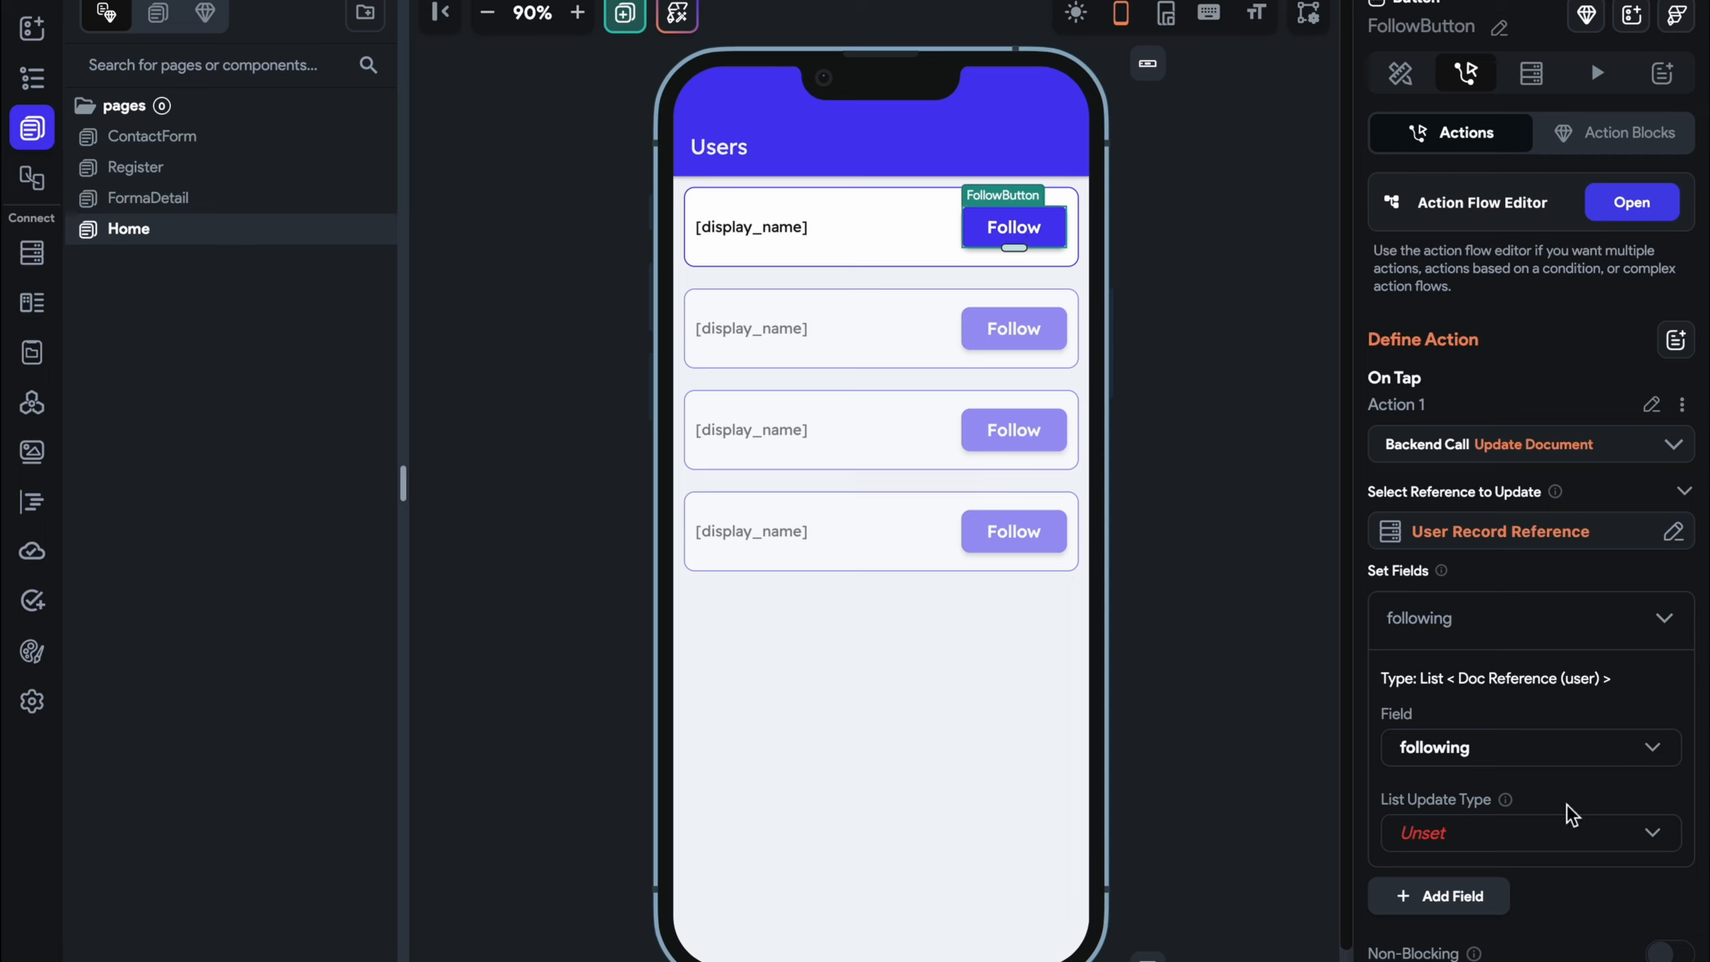
pyautogui.click(1549, 851)
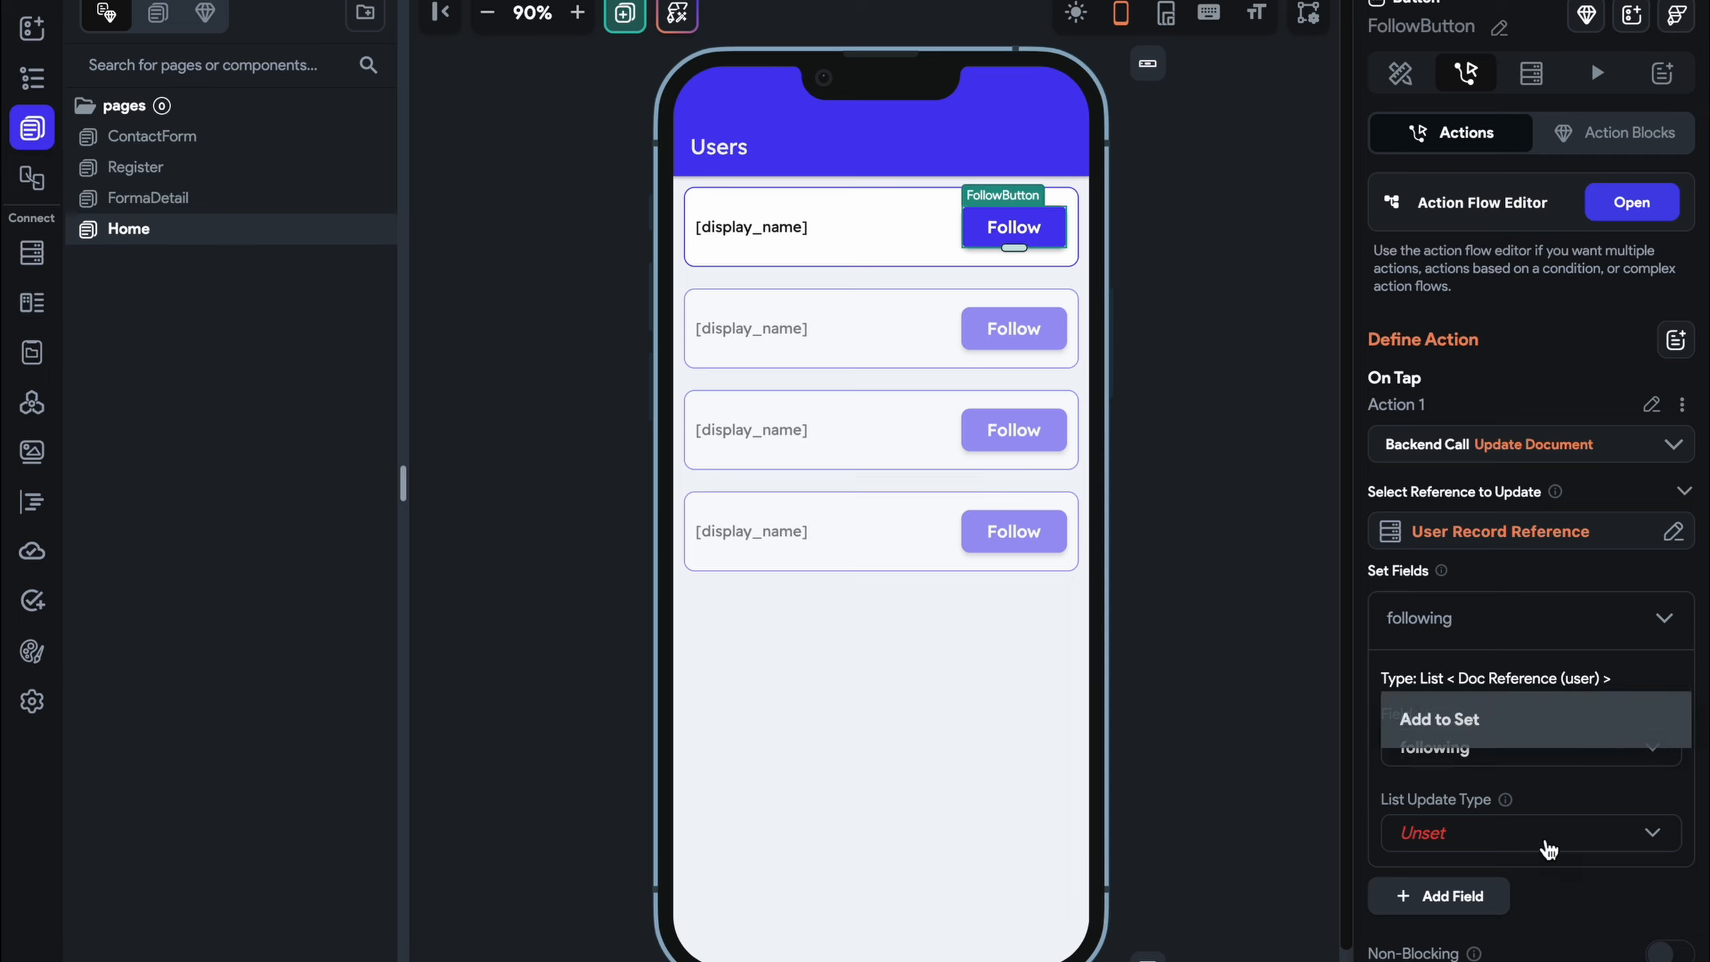
pyautogui.click(1470, 721)
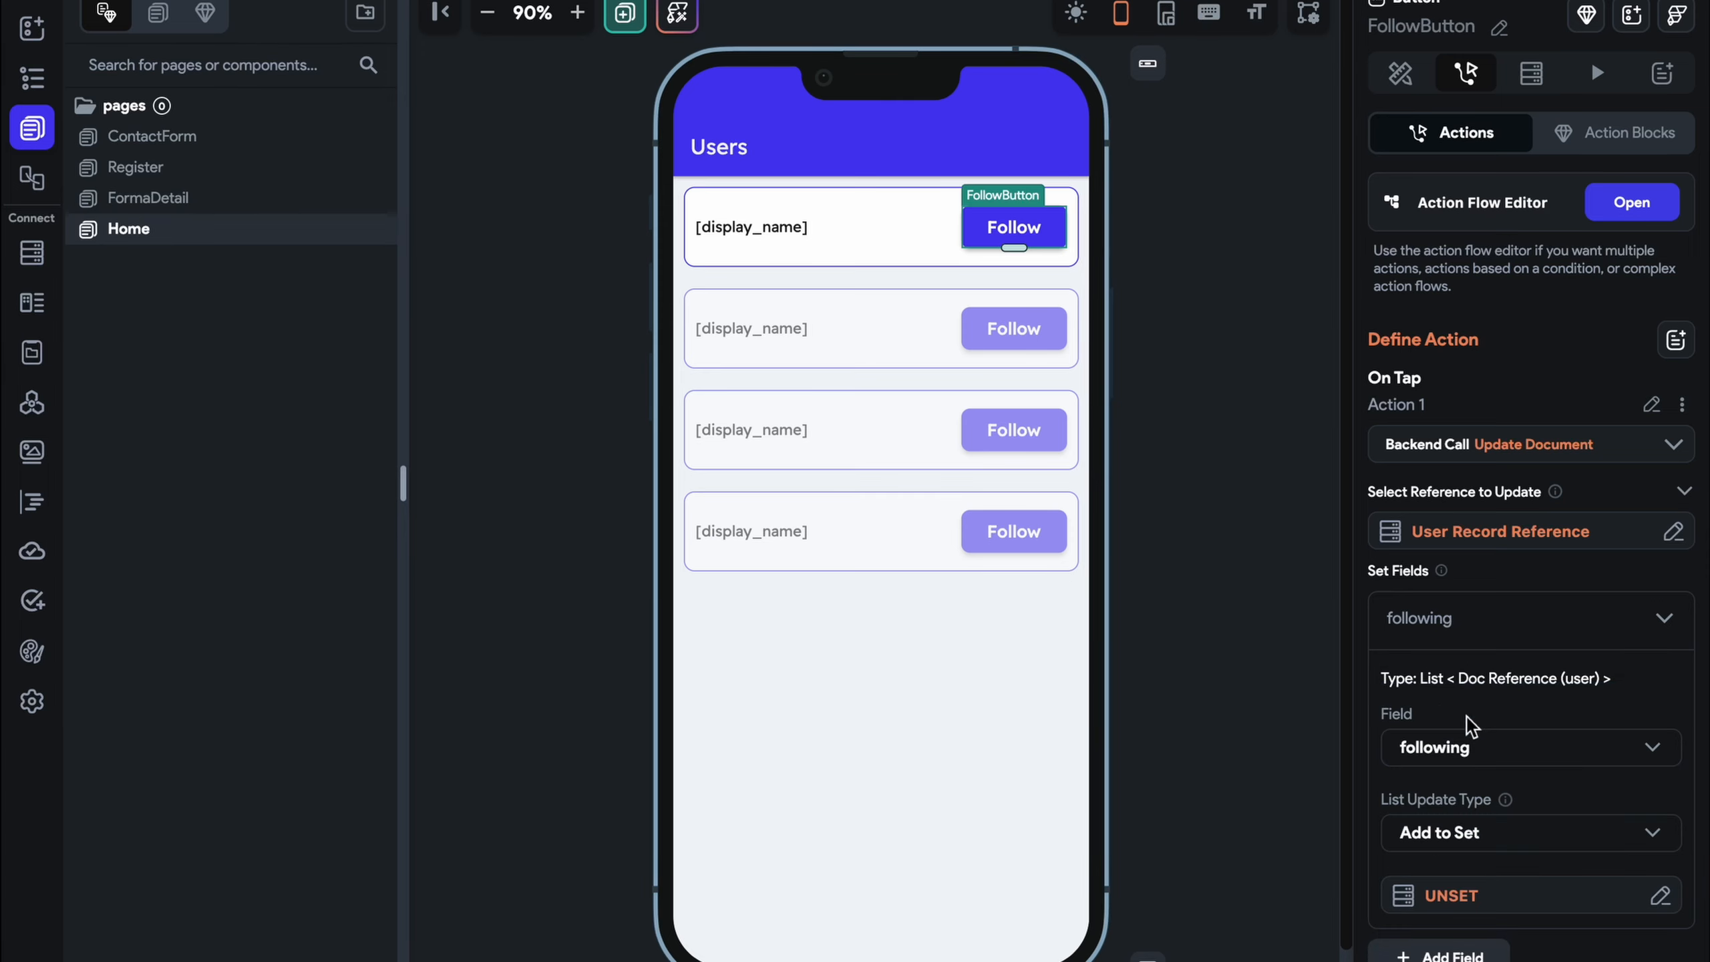
pyautogui.scroll(-2, 1471, 741)
pyautogui.click(1461, 761)
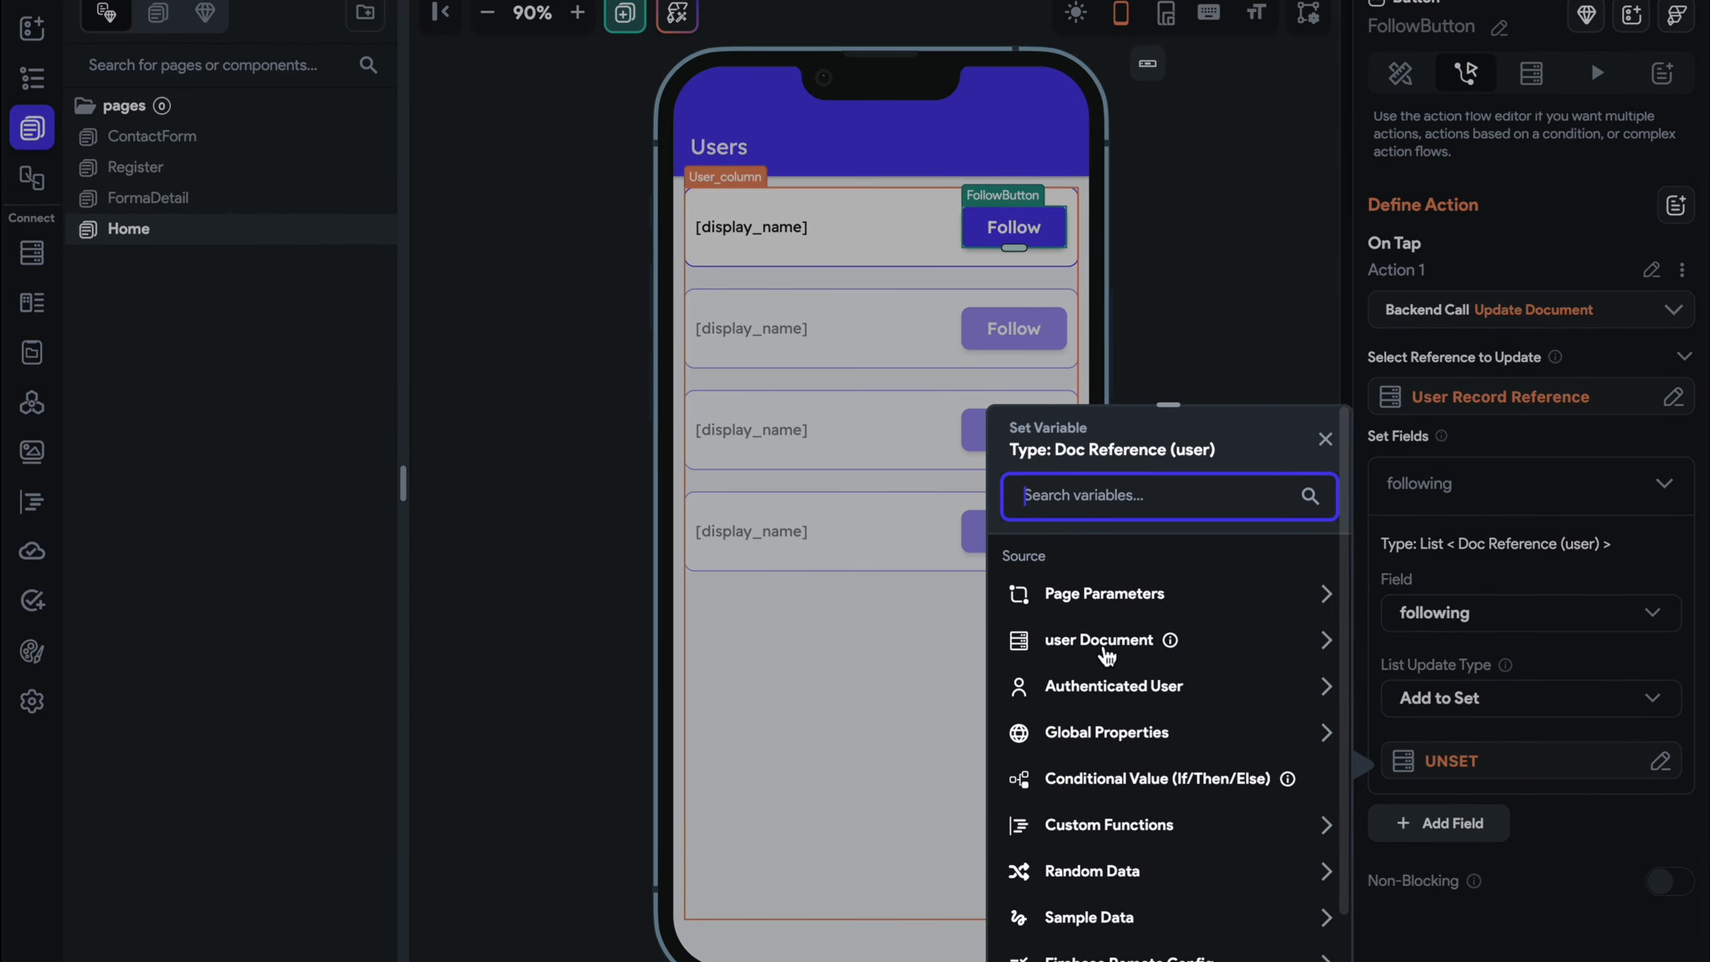
pyautogui.click(1103, 646)
pyautogui.scroll(-2, 1157, 807)
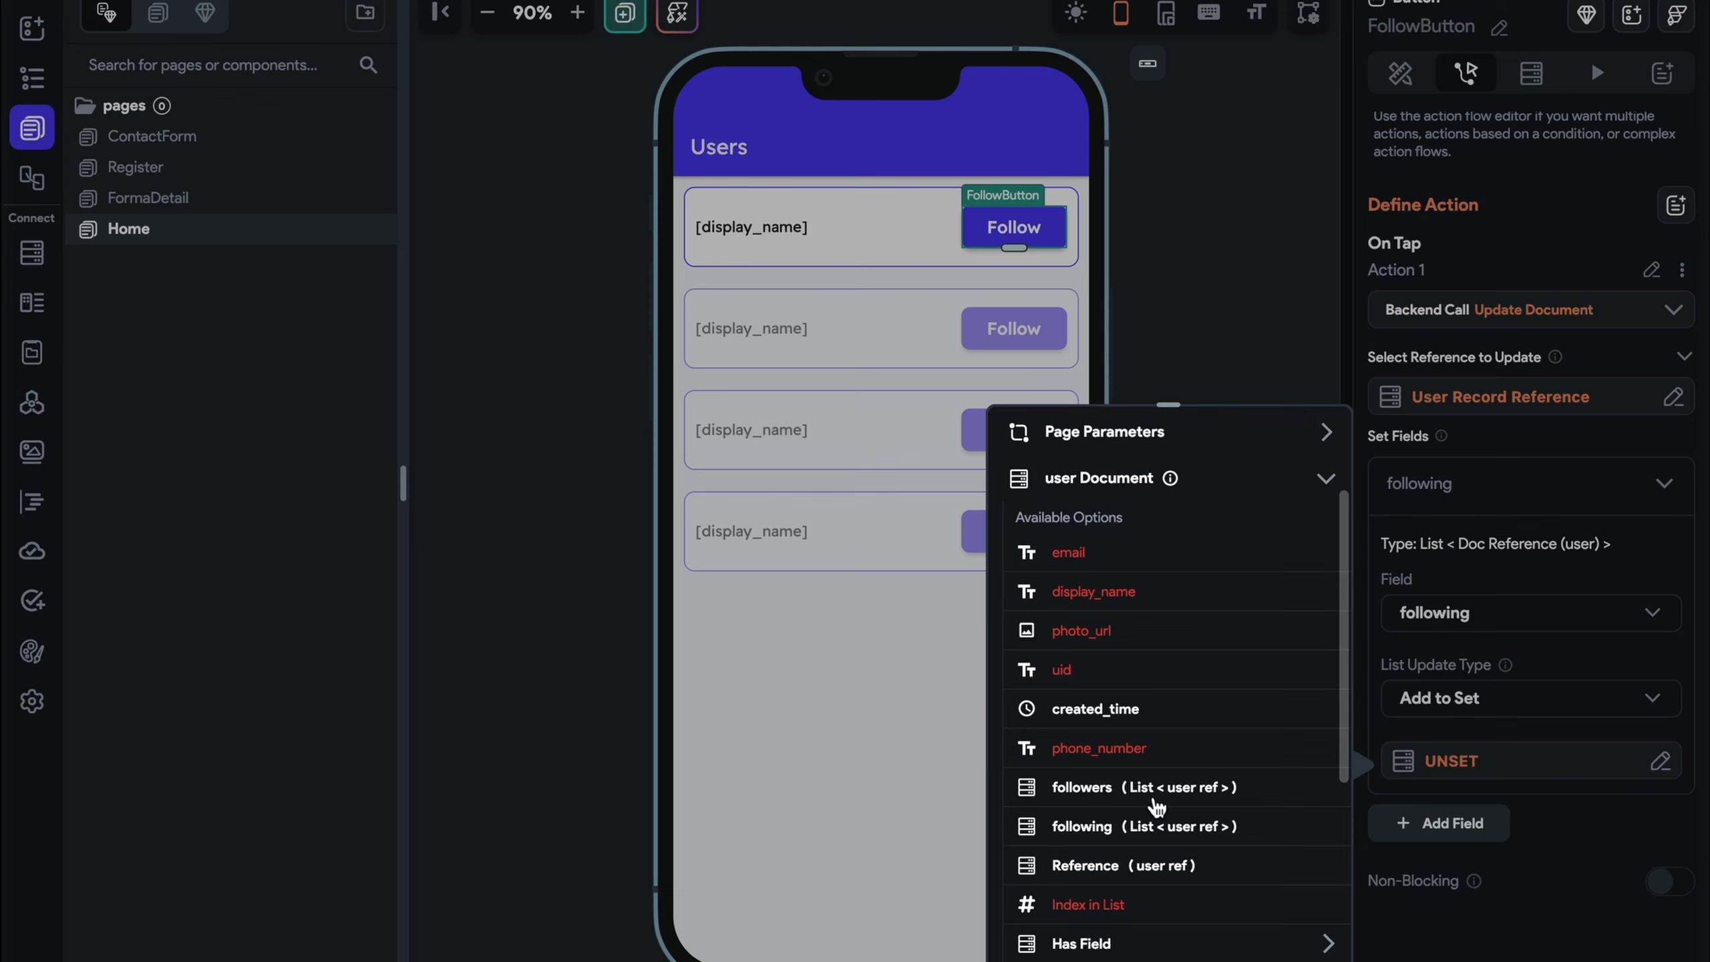
pyautogui.click(1147, 866)
pyautogui.click(1299, 932)
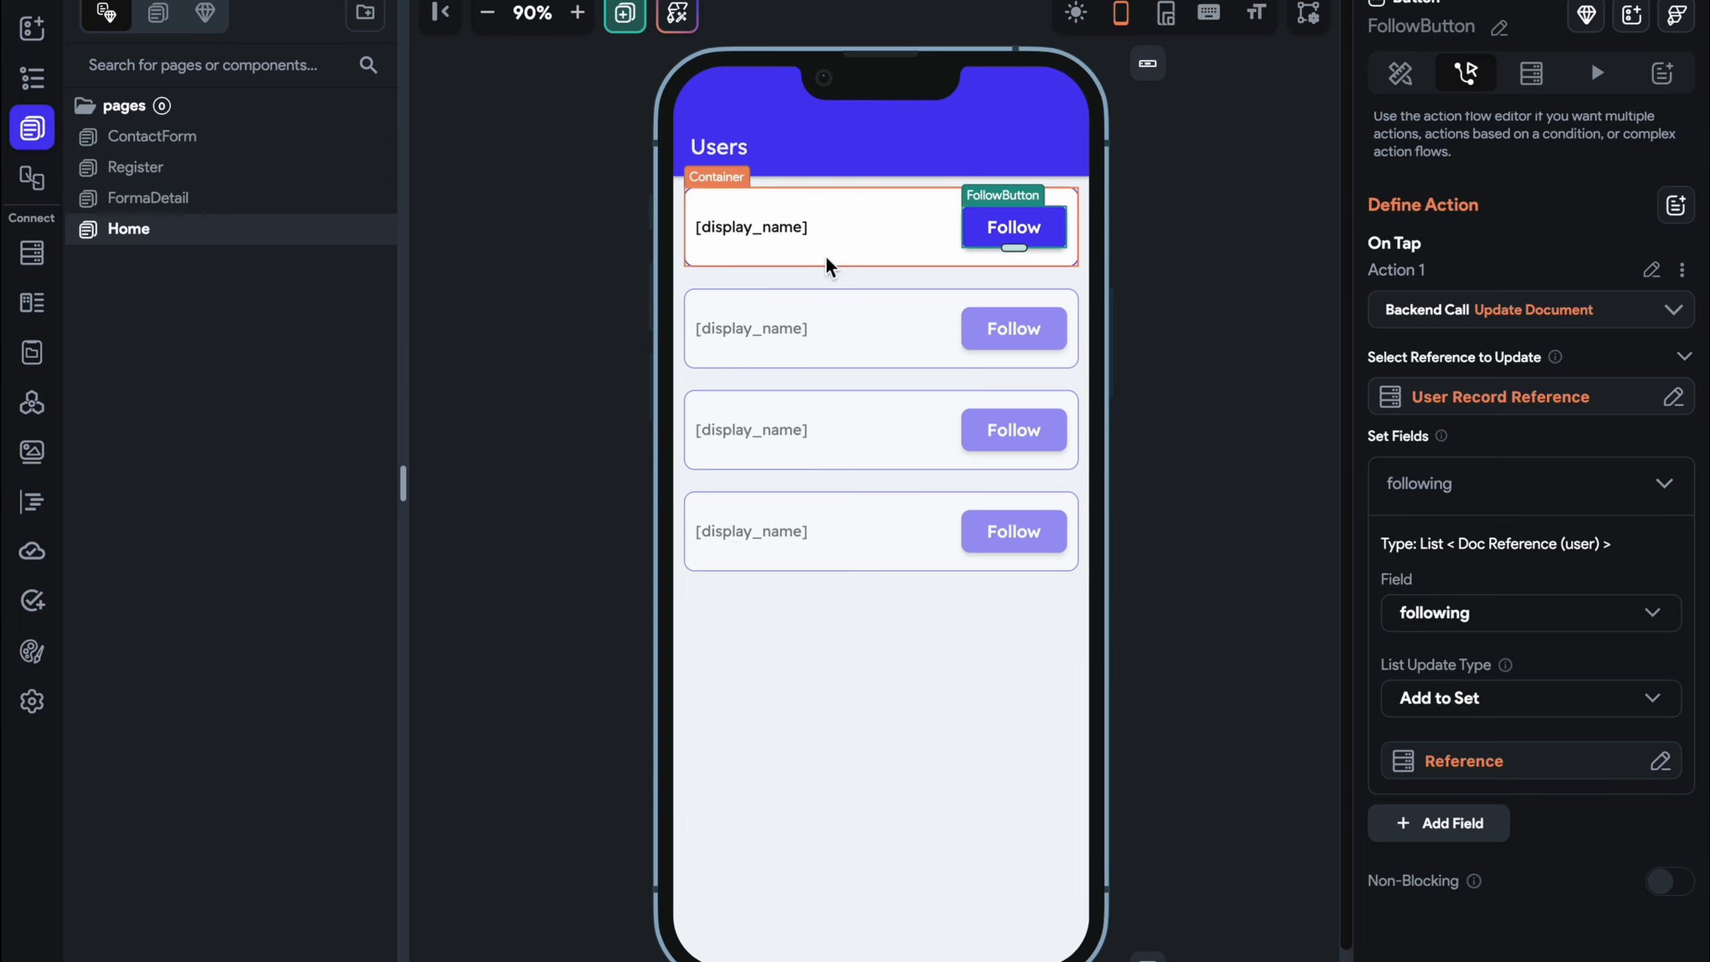
# Reselect the first Follow button and bring up its Action Flow Editor
pyautogui.click(806, 231)
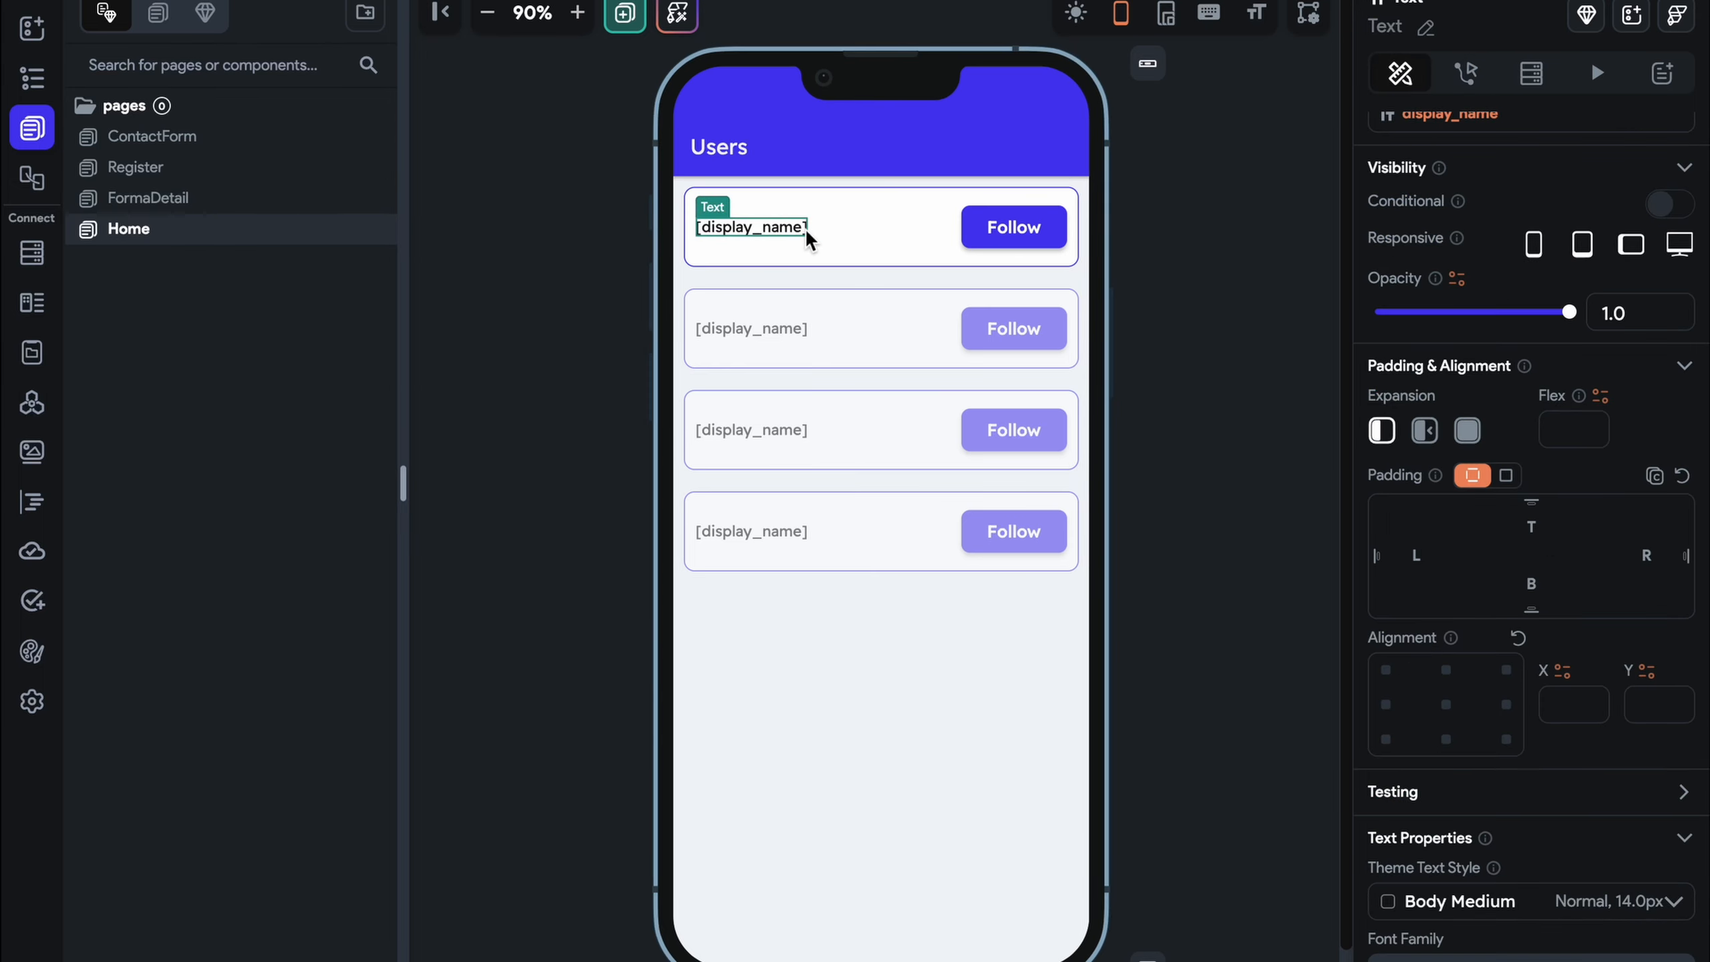
pyautogui.click(983, 230)
pyautogui.click(1512, 219)
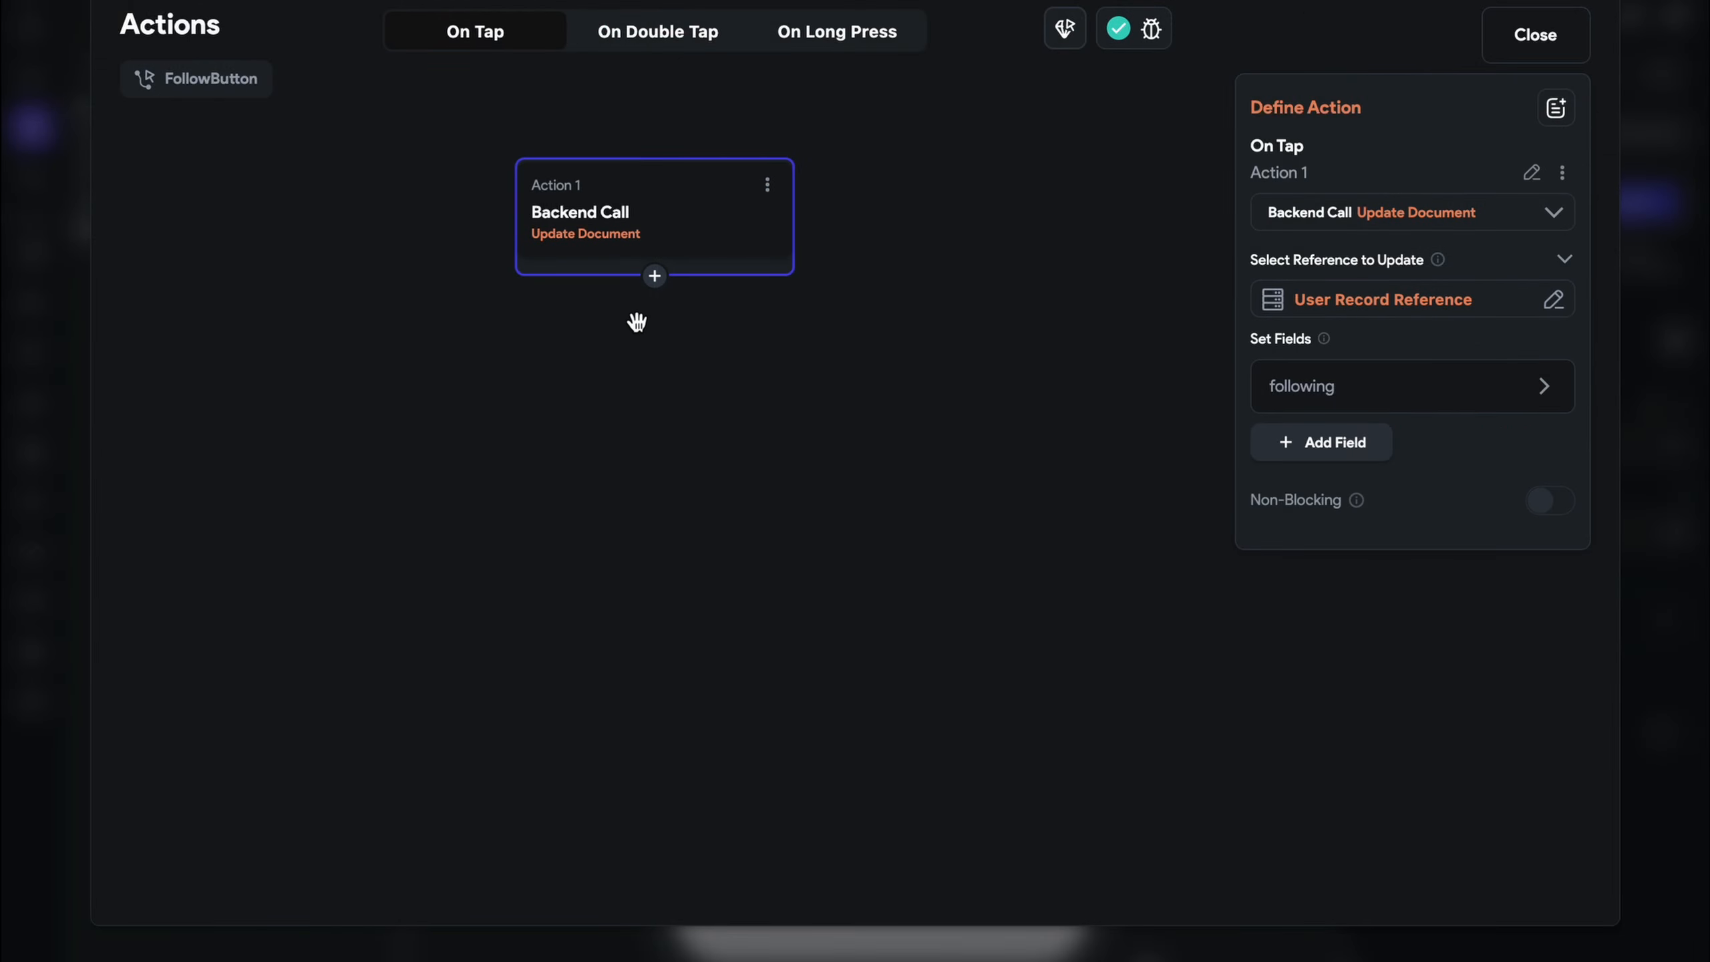
# Insert a second Update Document action after the first one in the flow
pyautogui.click(655, 276)
pyautogui.click(665, 326)
pyautogui.click(1355, 262)
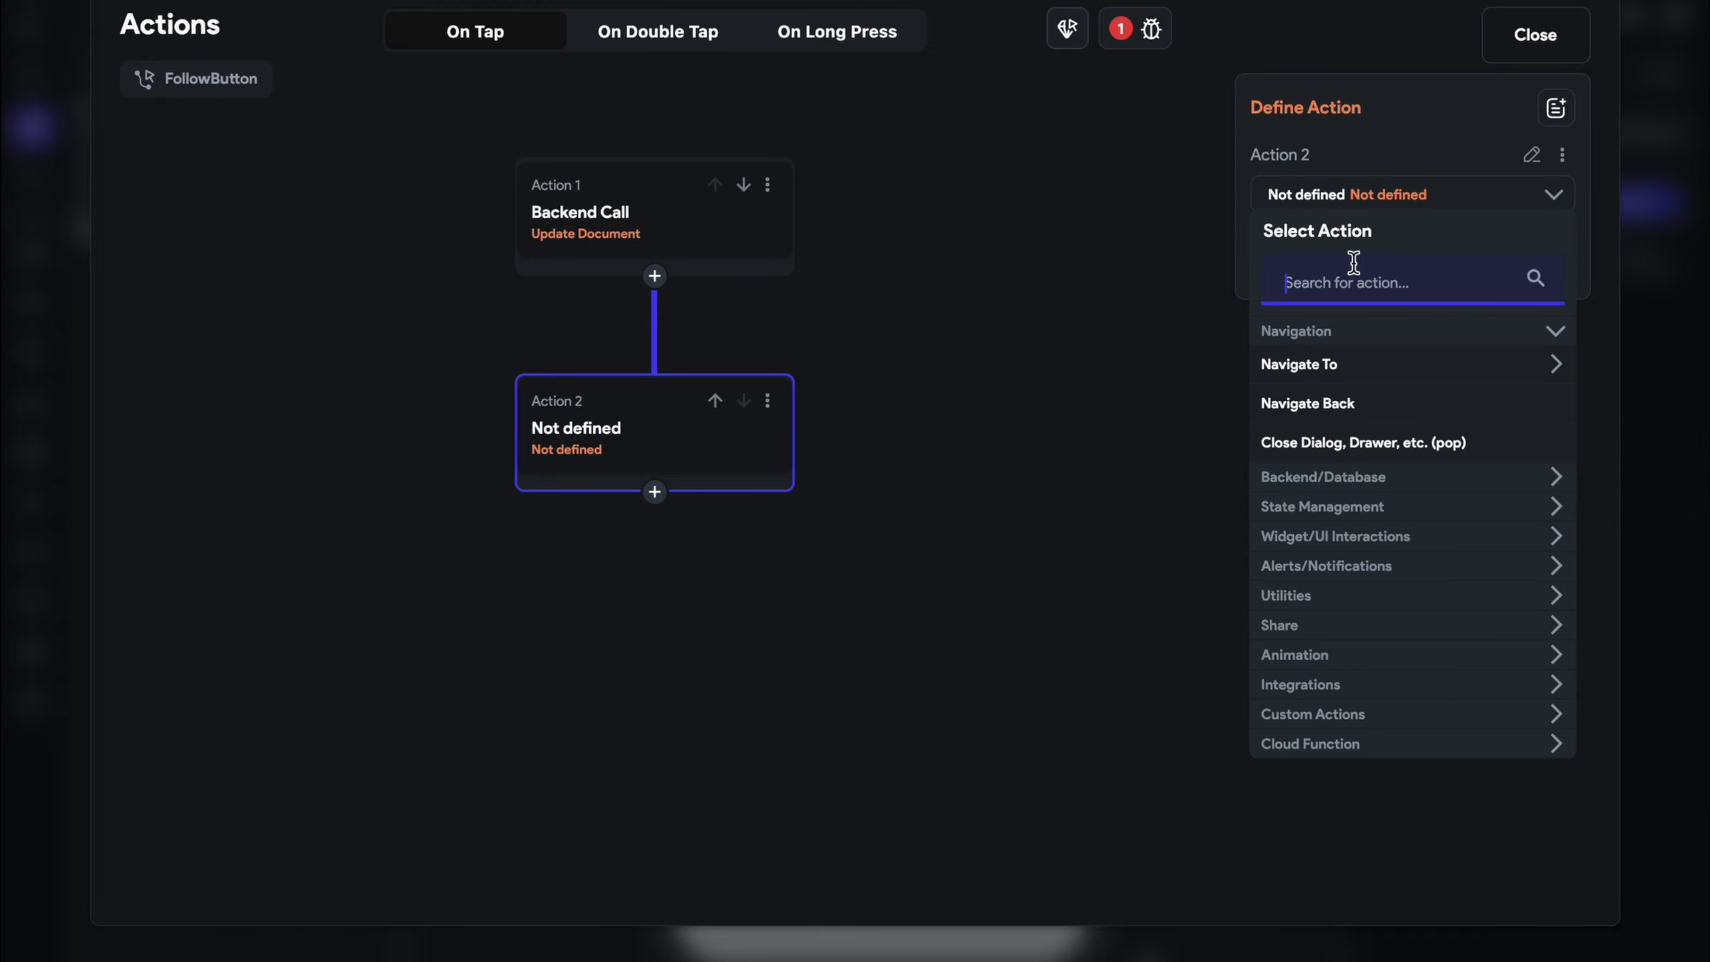
pyautogui.write('upate')
pyautogui.click(1392, 402)
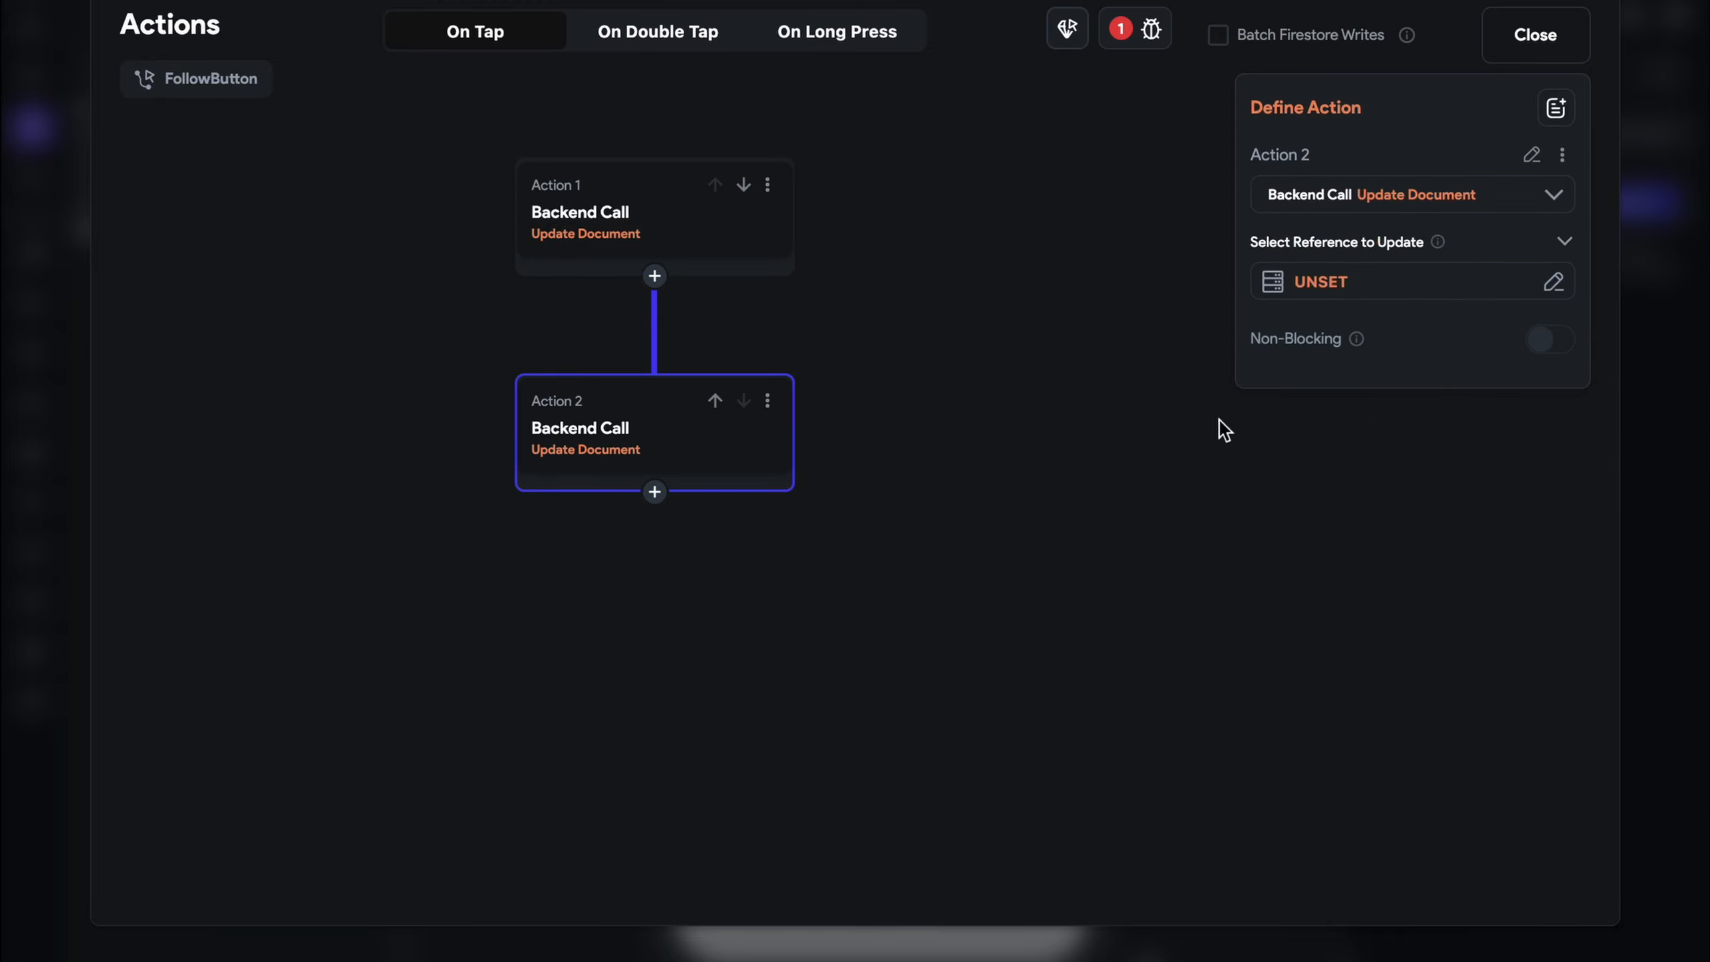
pyautogui.click(1370, 290)
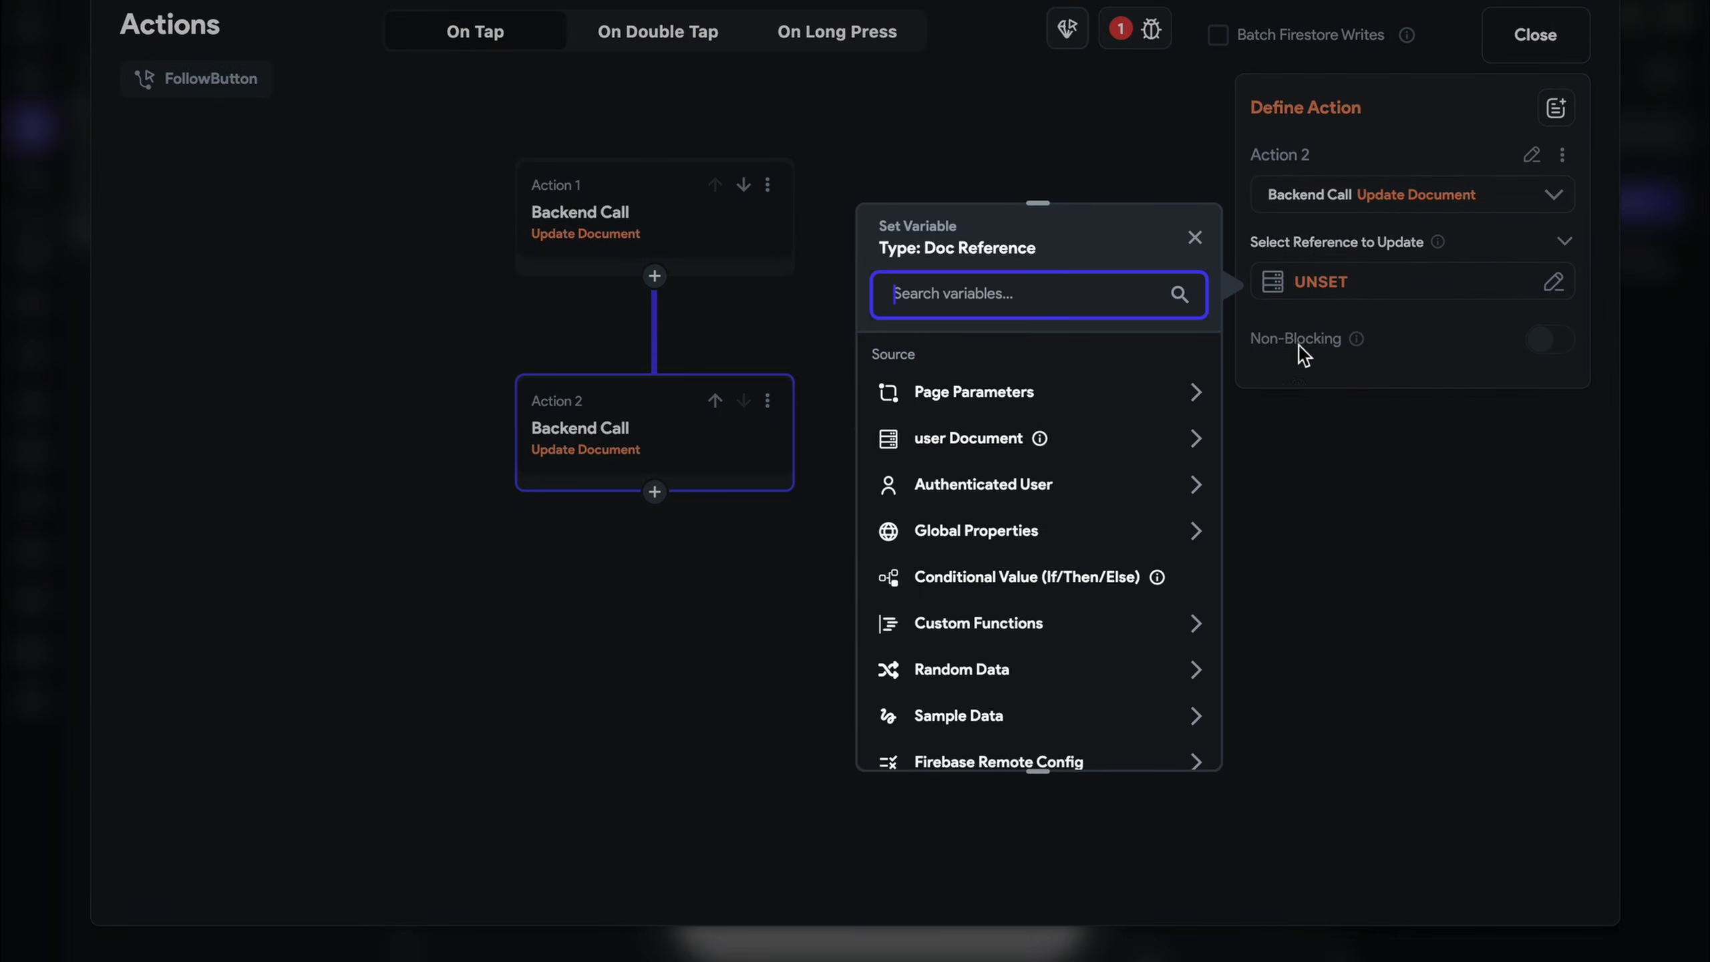
pyautogui.click(968, 449)
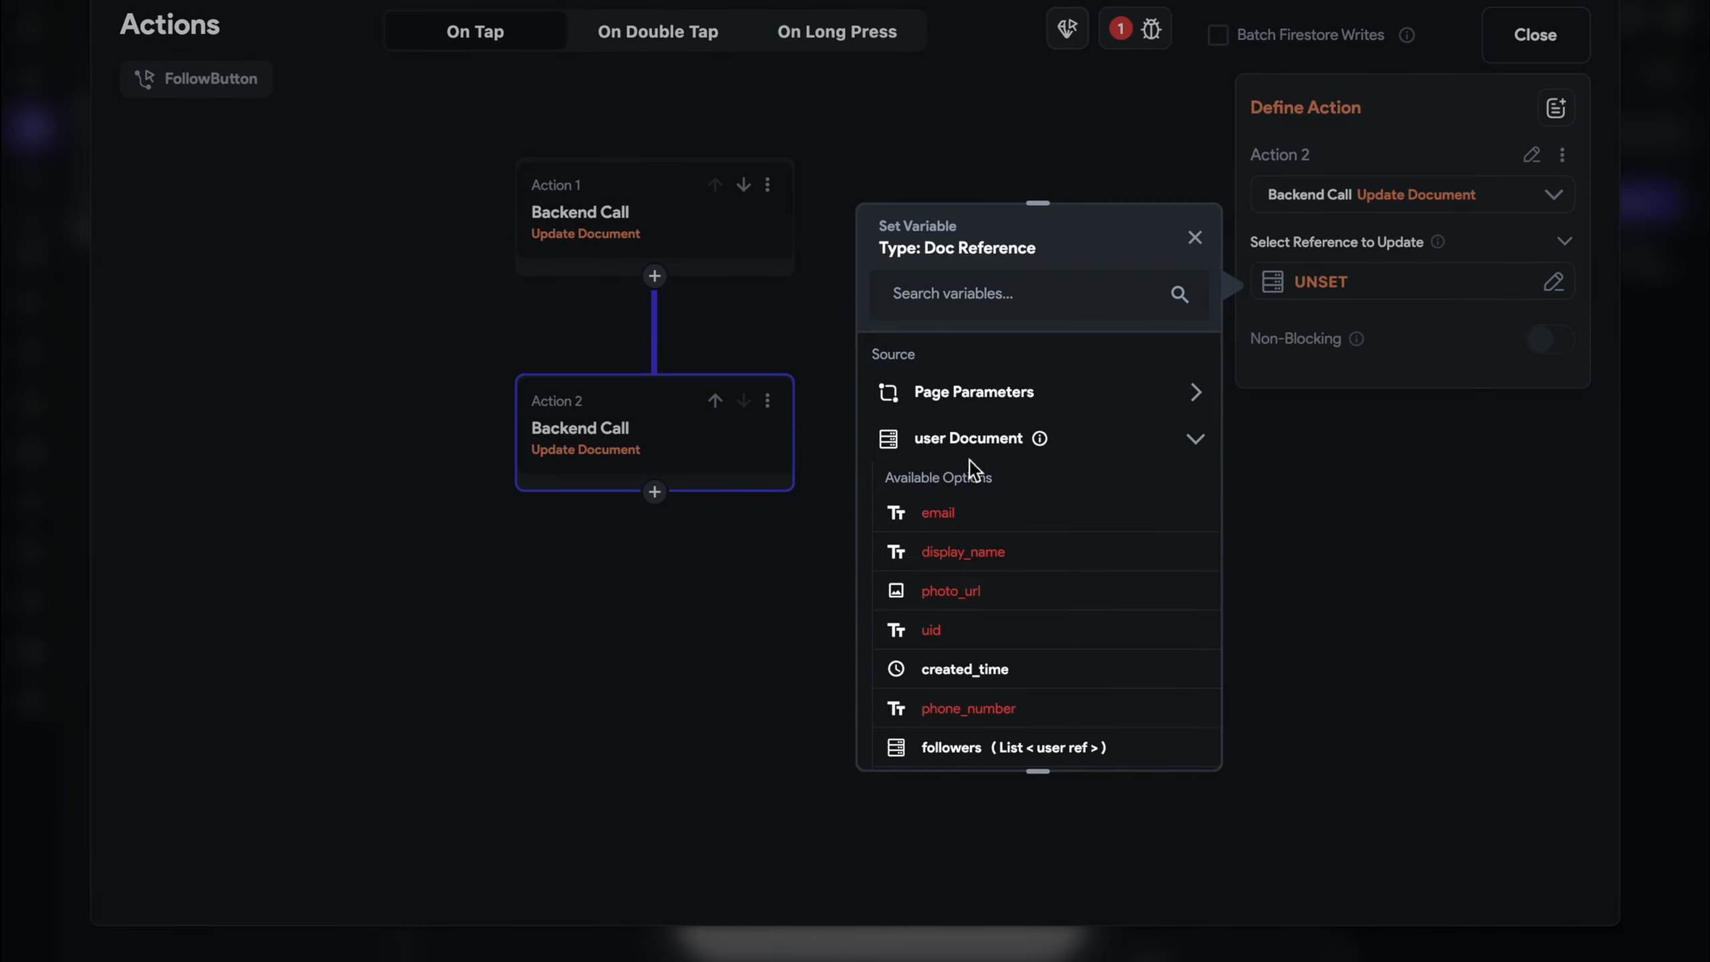
pyautogui.click(1536, 35)
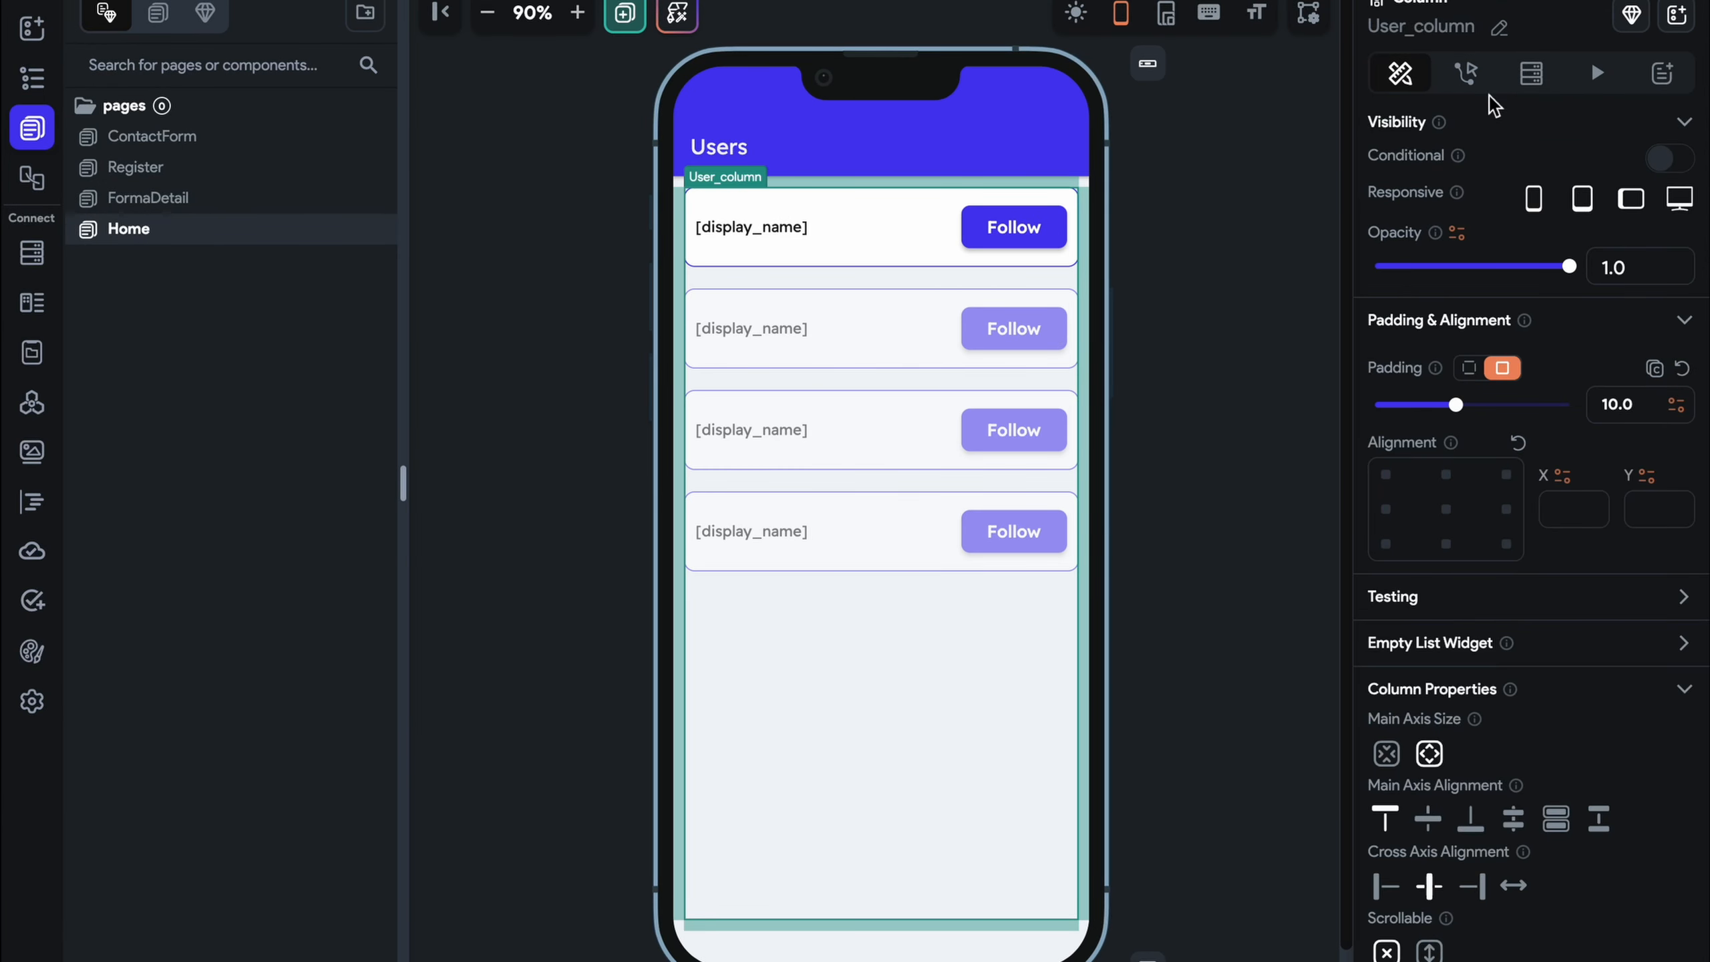
# Set the second action's document to the listed user's document reference
pyautogui.click(990, 253)
pyautogui.click(1051, 239)
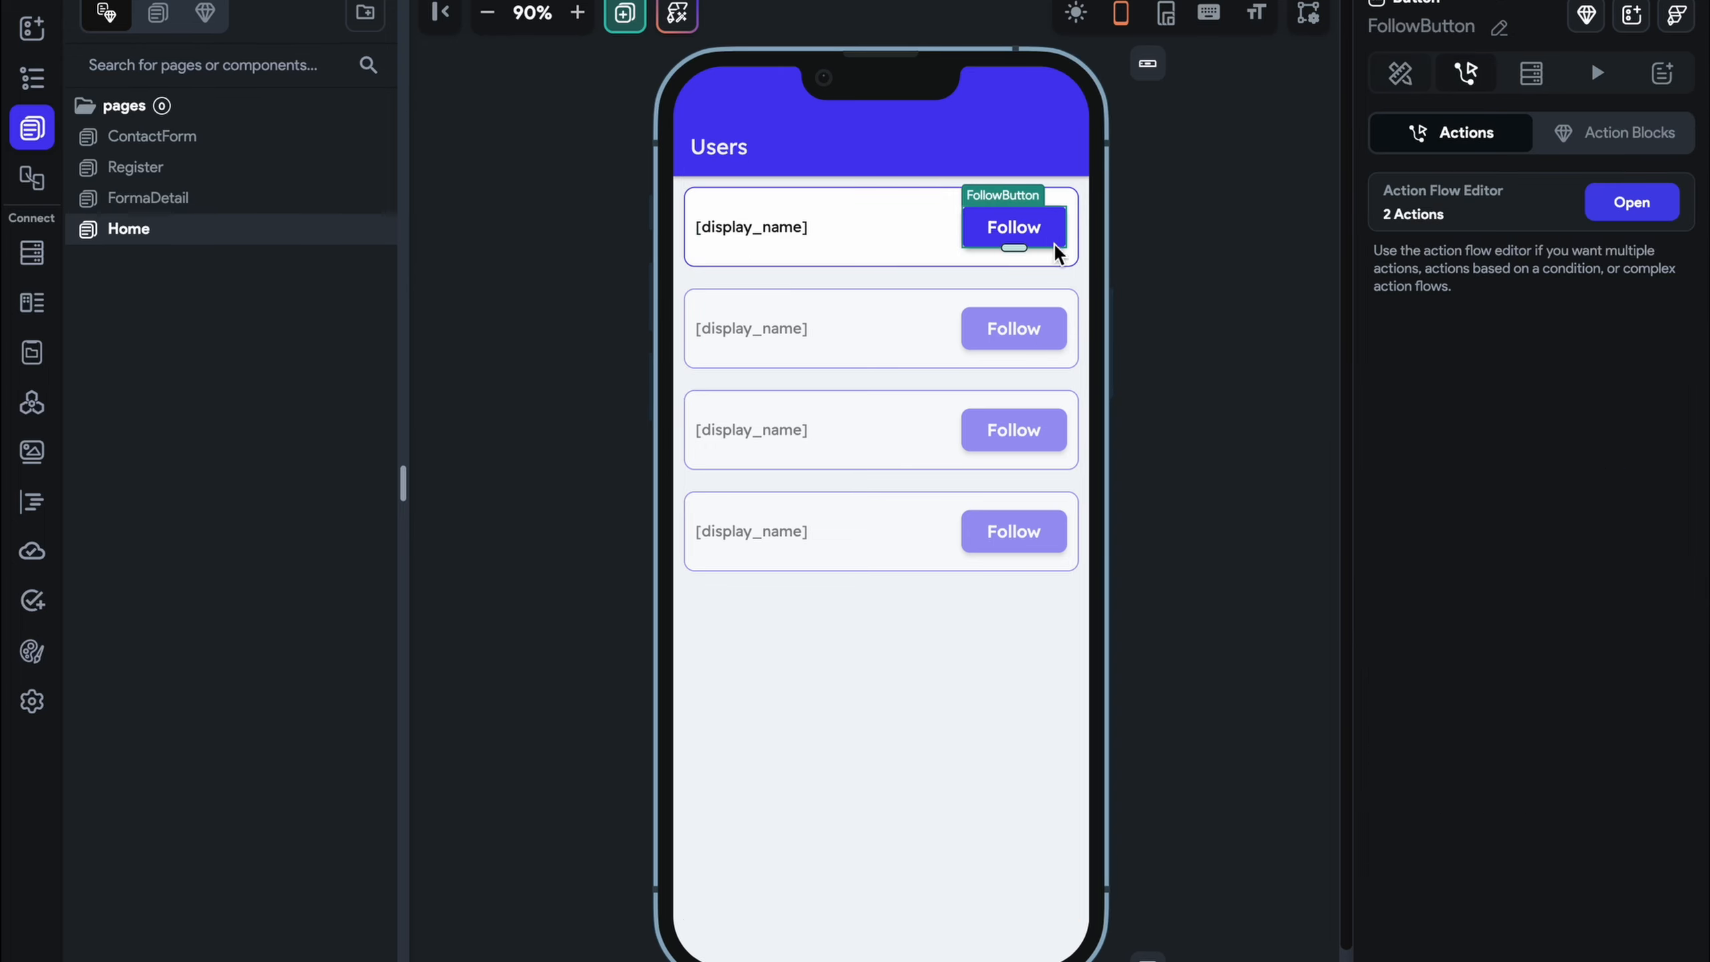
pyautogui.click(1632, 202)
pyautogui.click(736, 445)
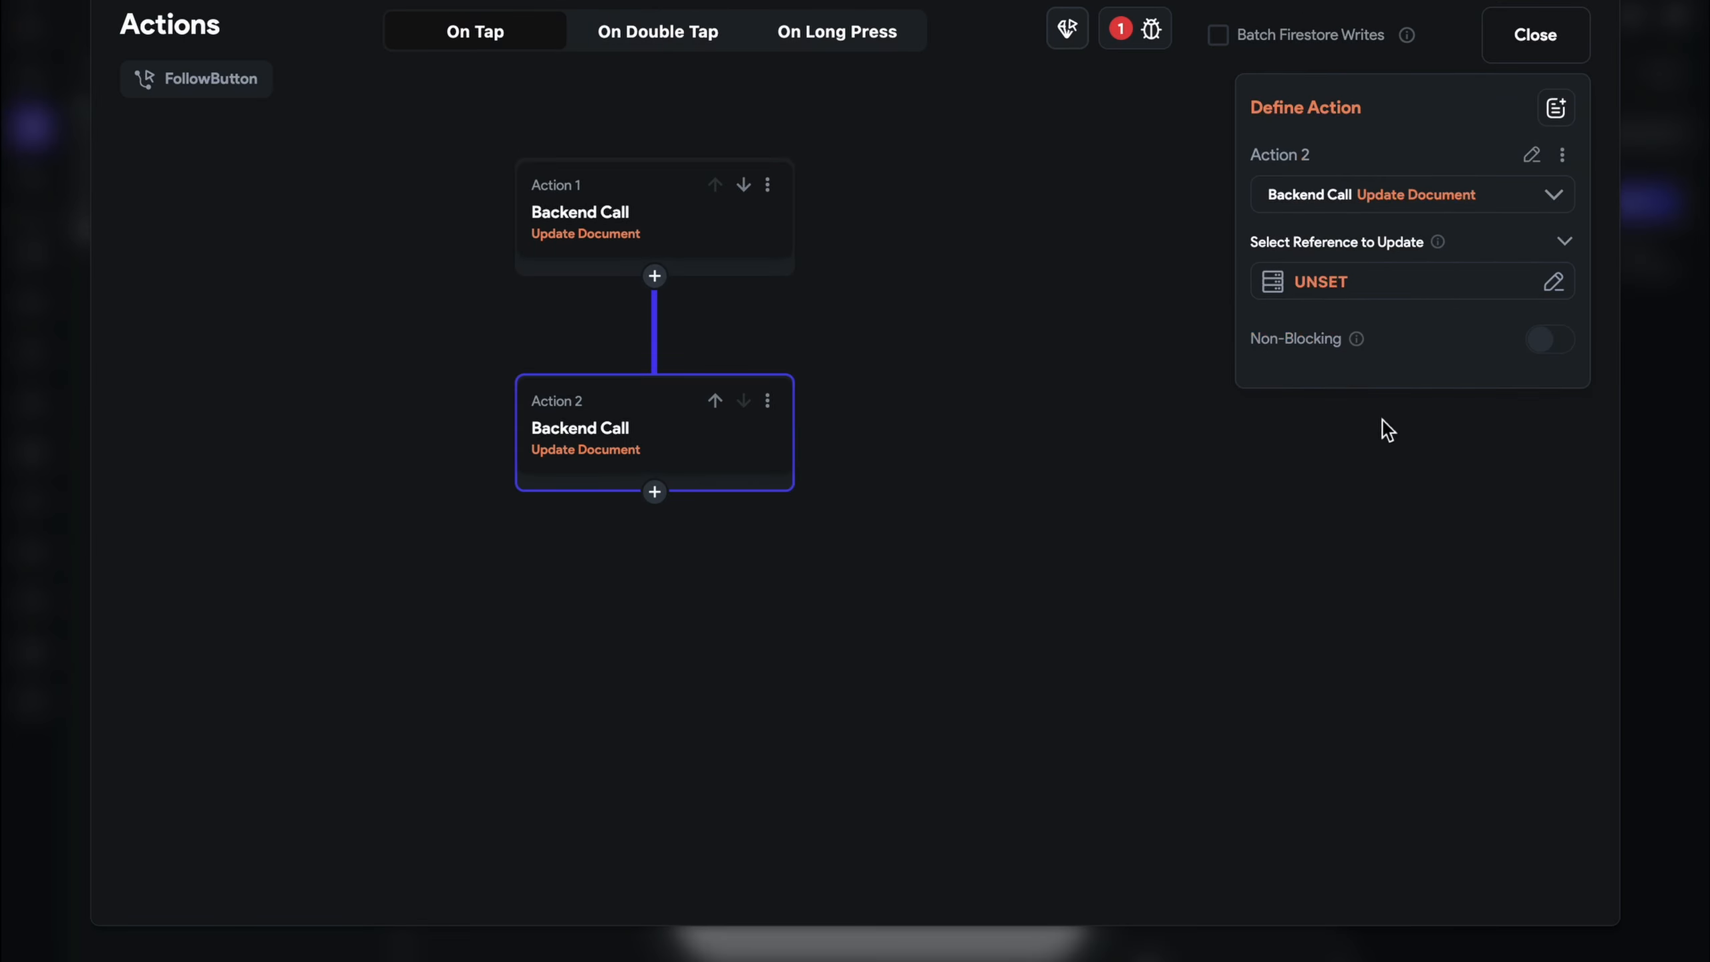
pyautogui.click(1366, 291)
pyautogui.click(965, 442)
pyautogui.scroll(-3, 966, 539)
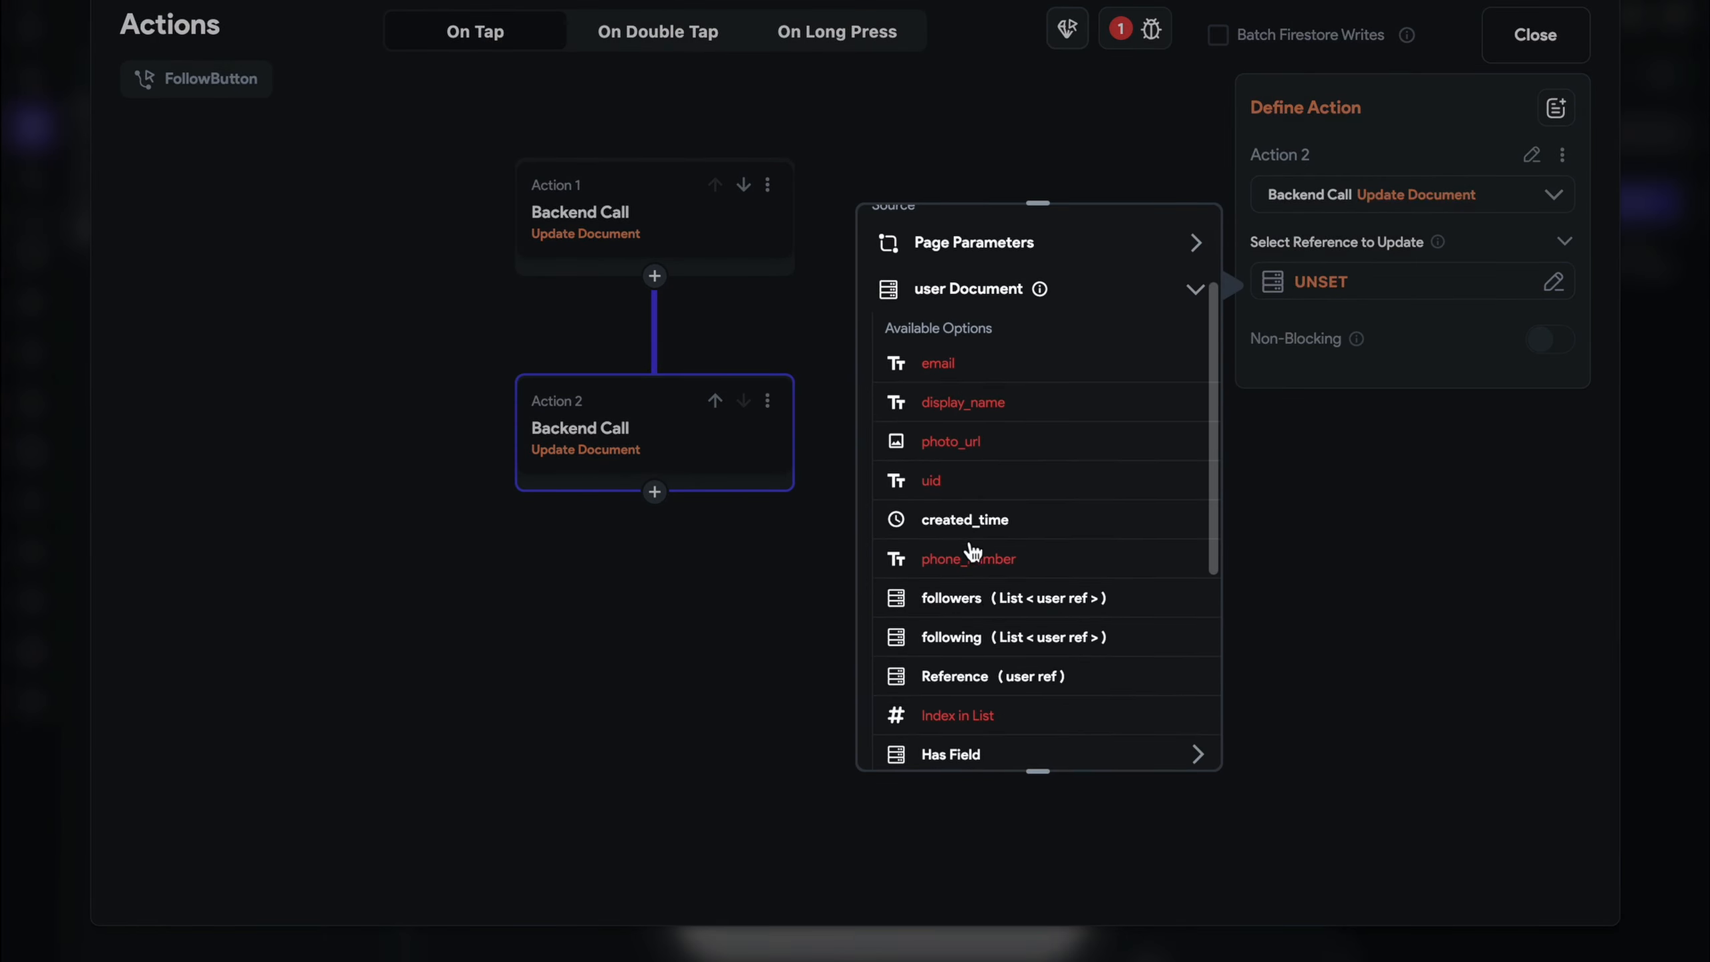
pyautogui.click(985, 679)
pyautogui.click(1175, 725)
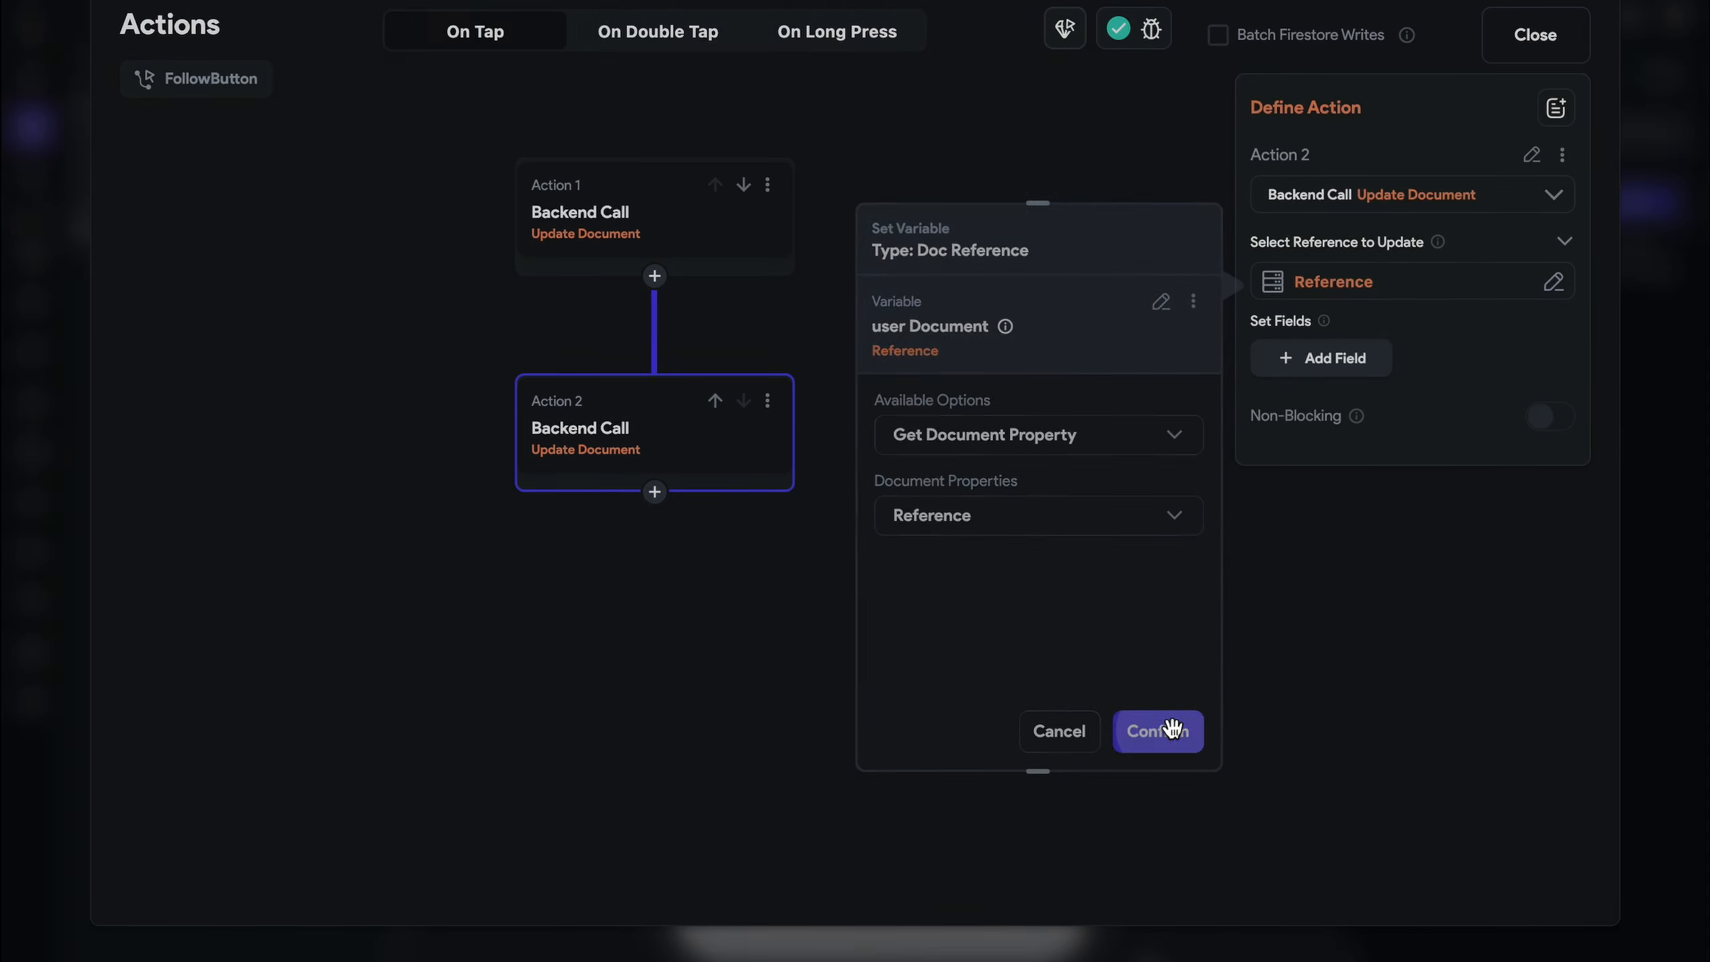
# Add the followers field, Add to Set, with the signed-in user's reference as value
pyautogui.click(1341, 357)
pyautogui.click(1347, 378)
pyautogui.click(1370, 484)
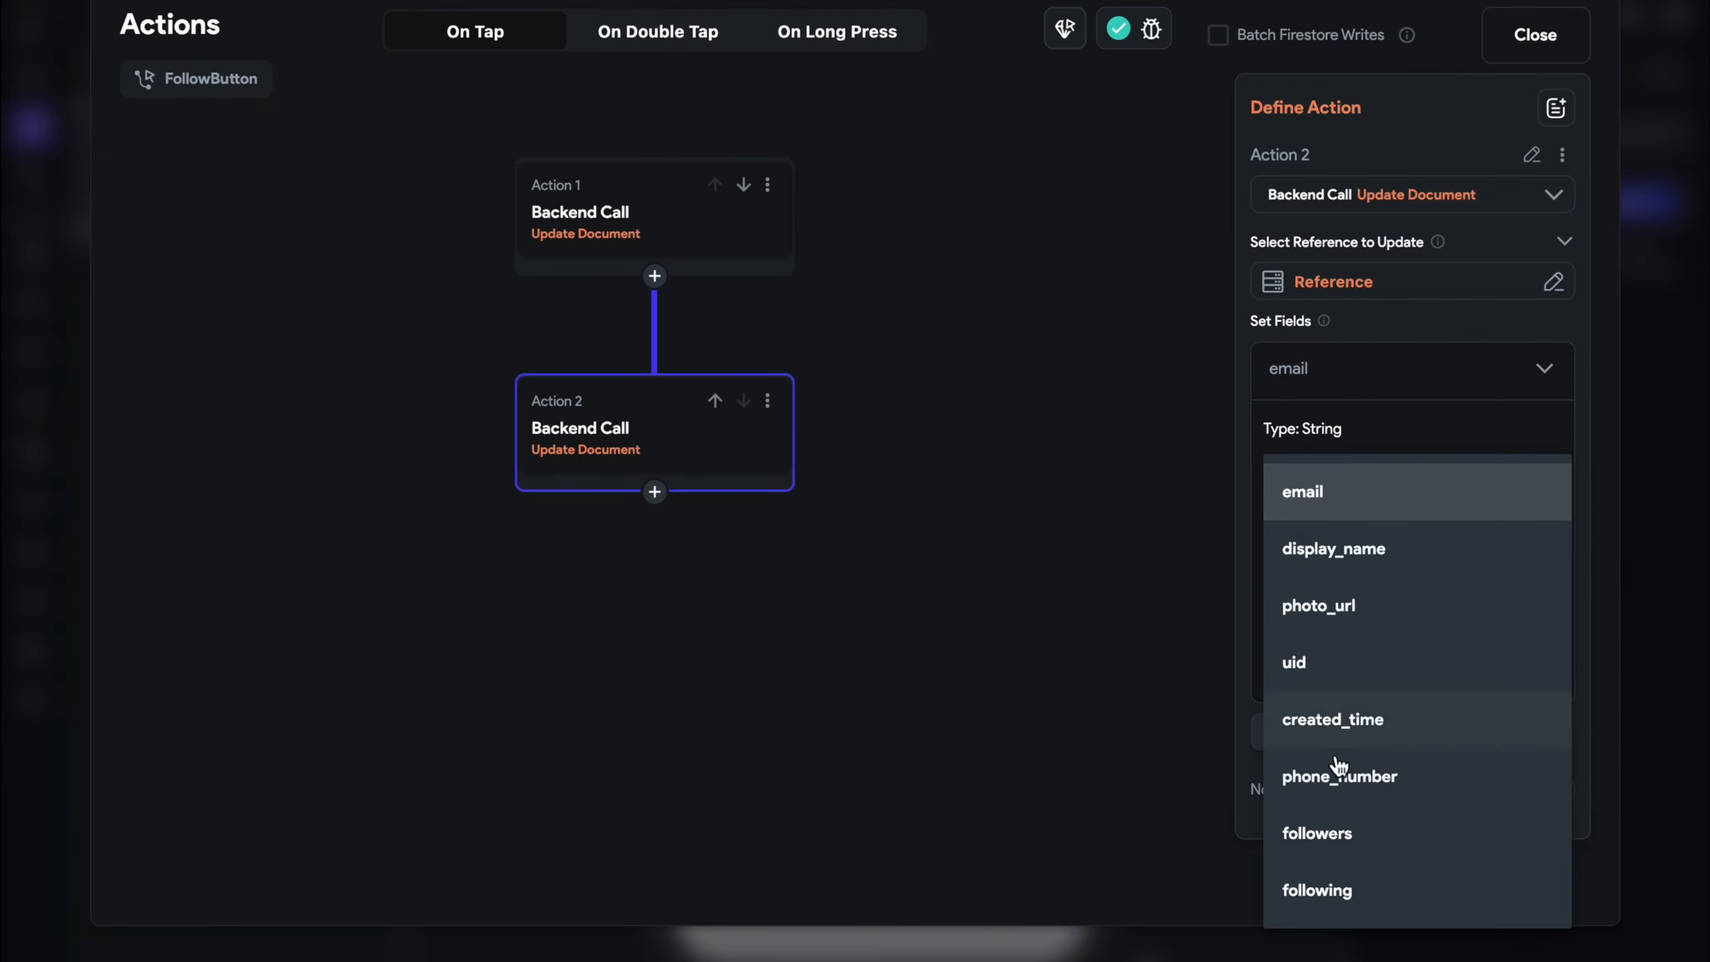
pyautogui.click(1344, 835)
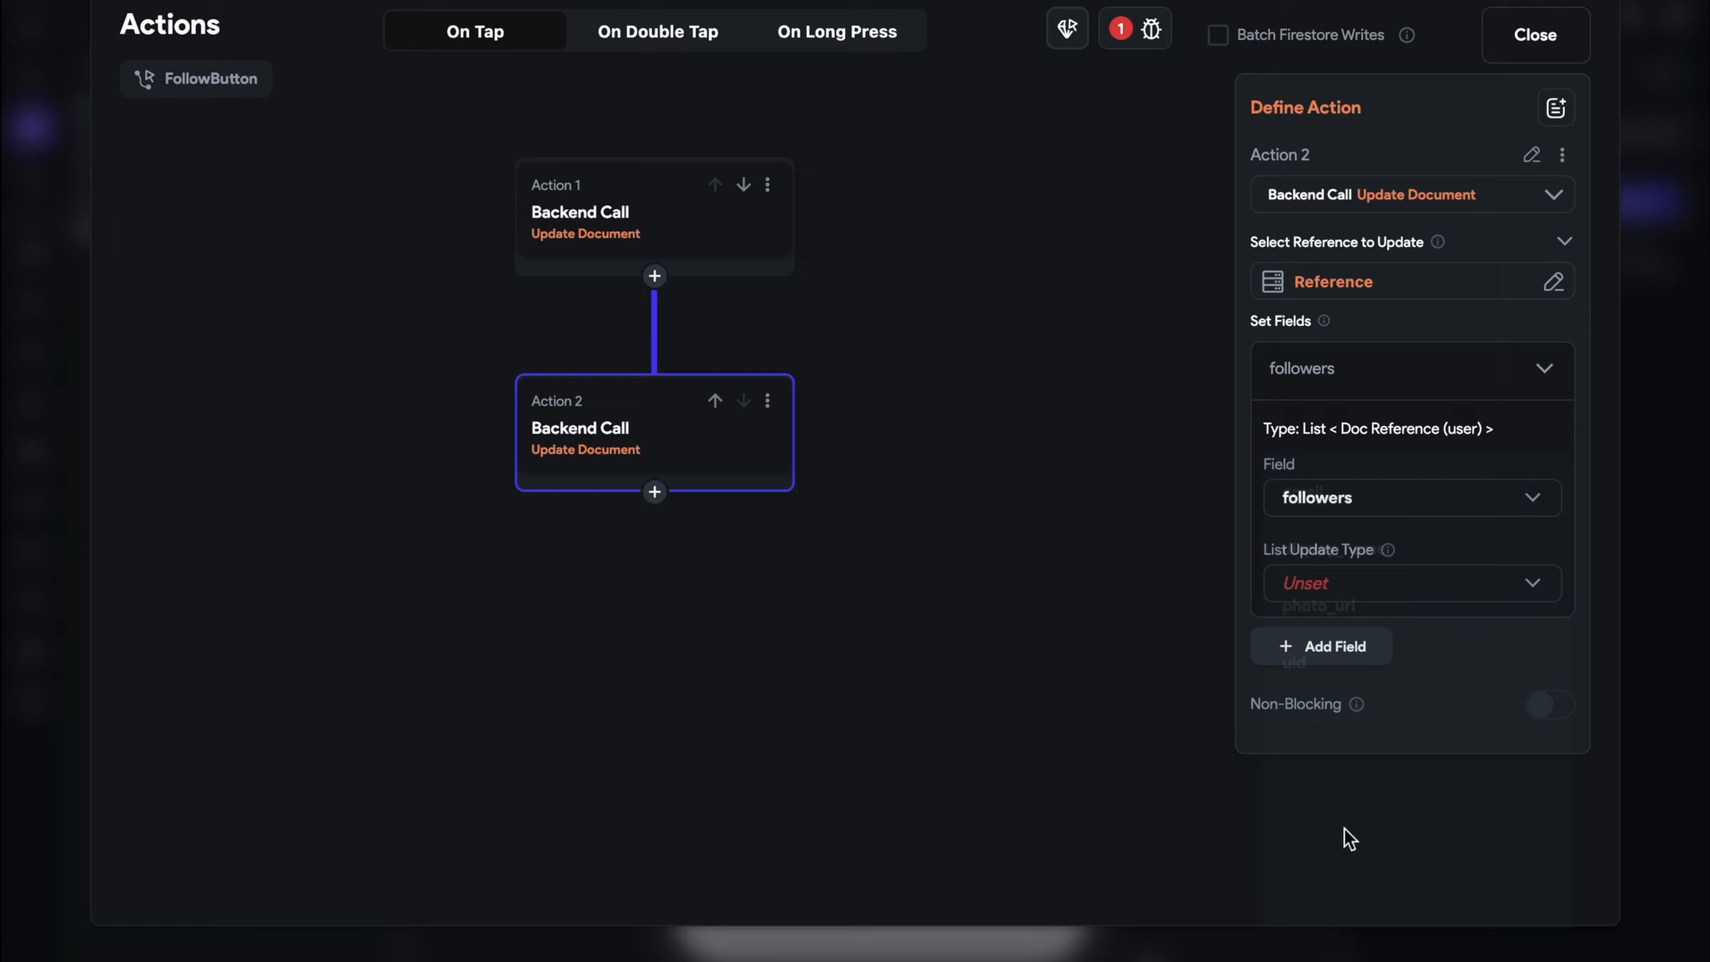
pyautogui.click(1362, 604)
pyautogui.click(1366, 605)
pyautogui.click(1358, 648)
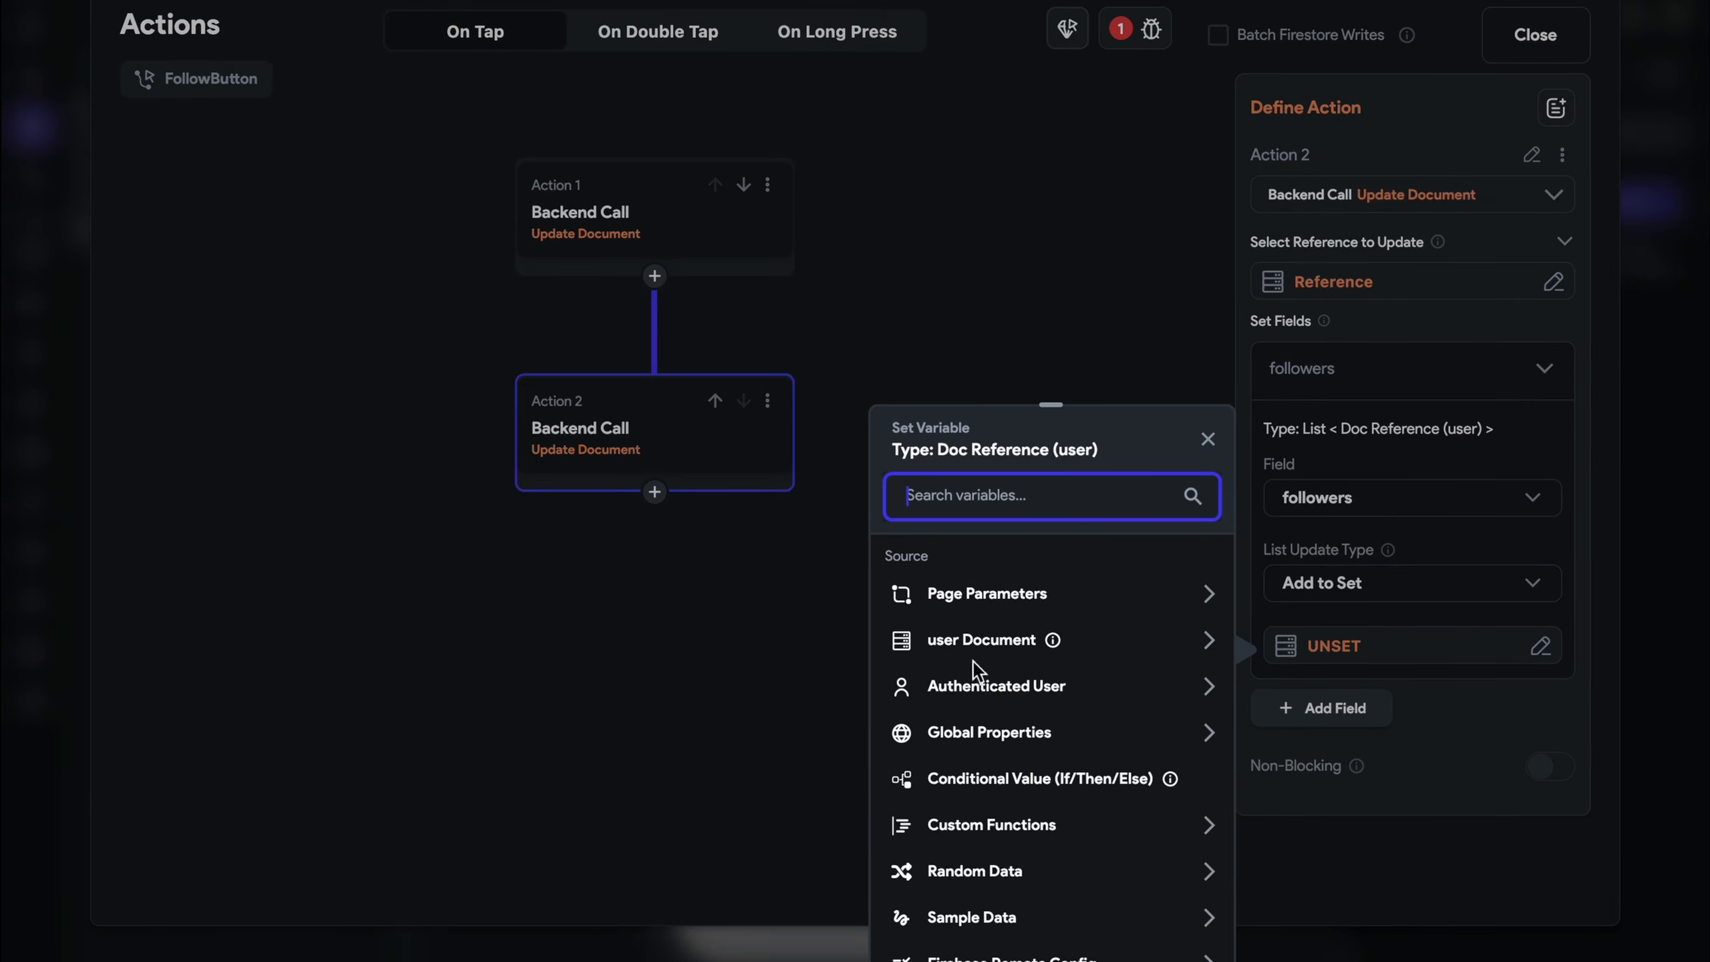
pyautogui.click(1004, 686)
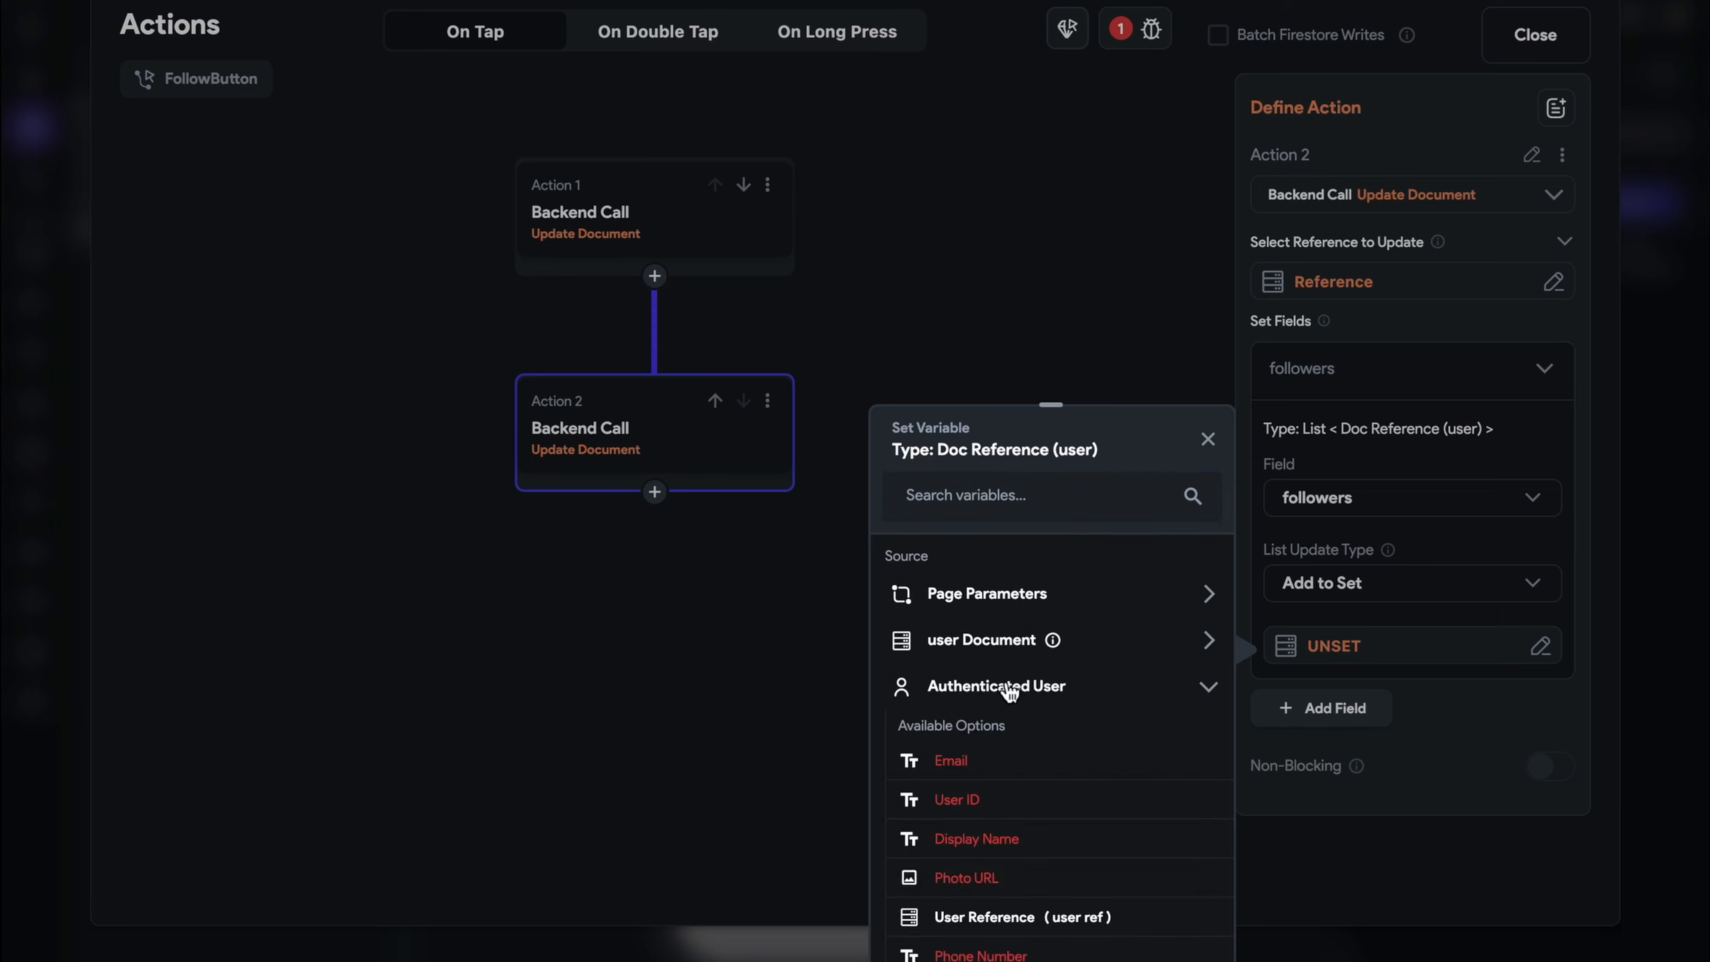
pyautogui.scroll(-2, 1005, 680)
pyautogui.click(1019, 770)
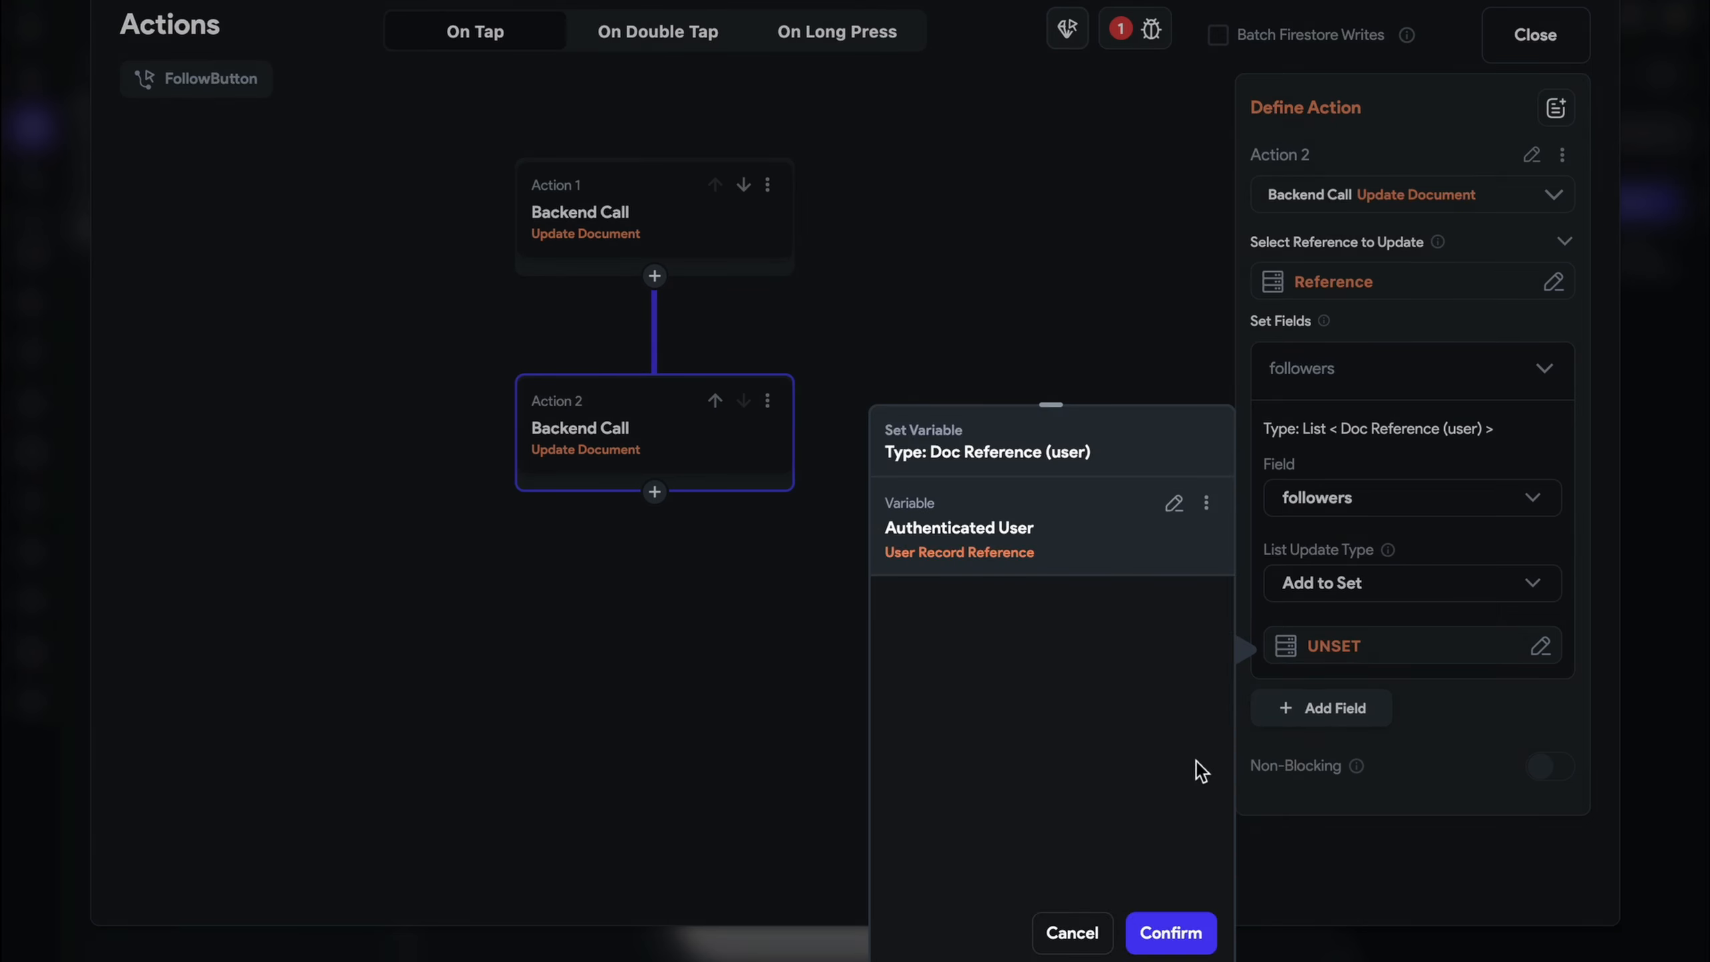
pyautogui.click(1175, 933)
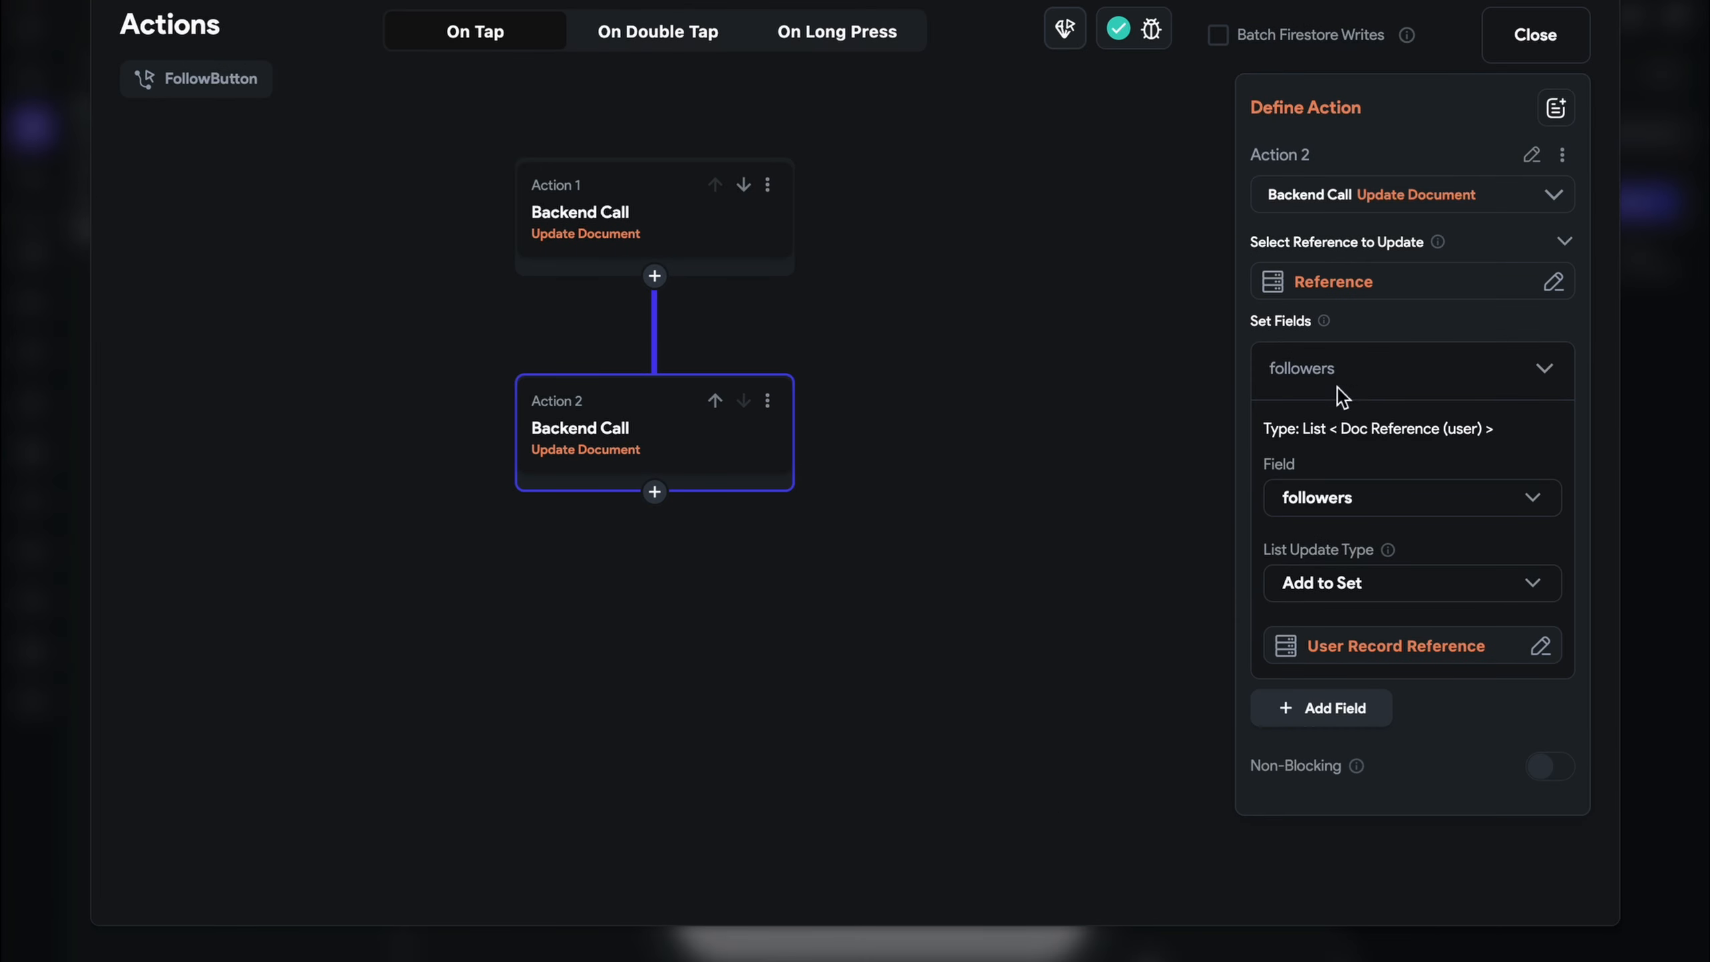
pyautogui.click(1519, 48)
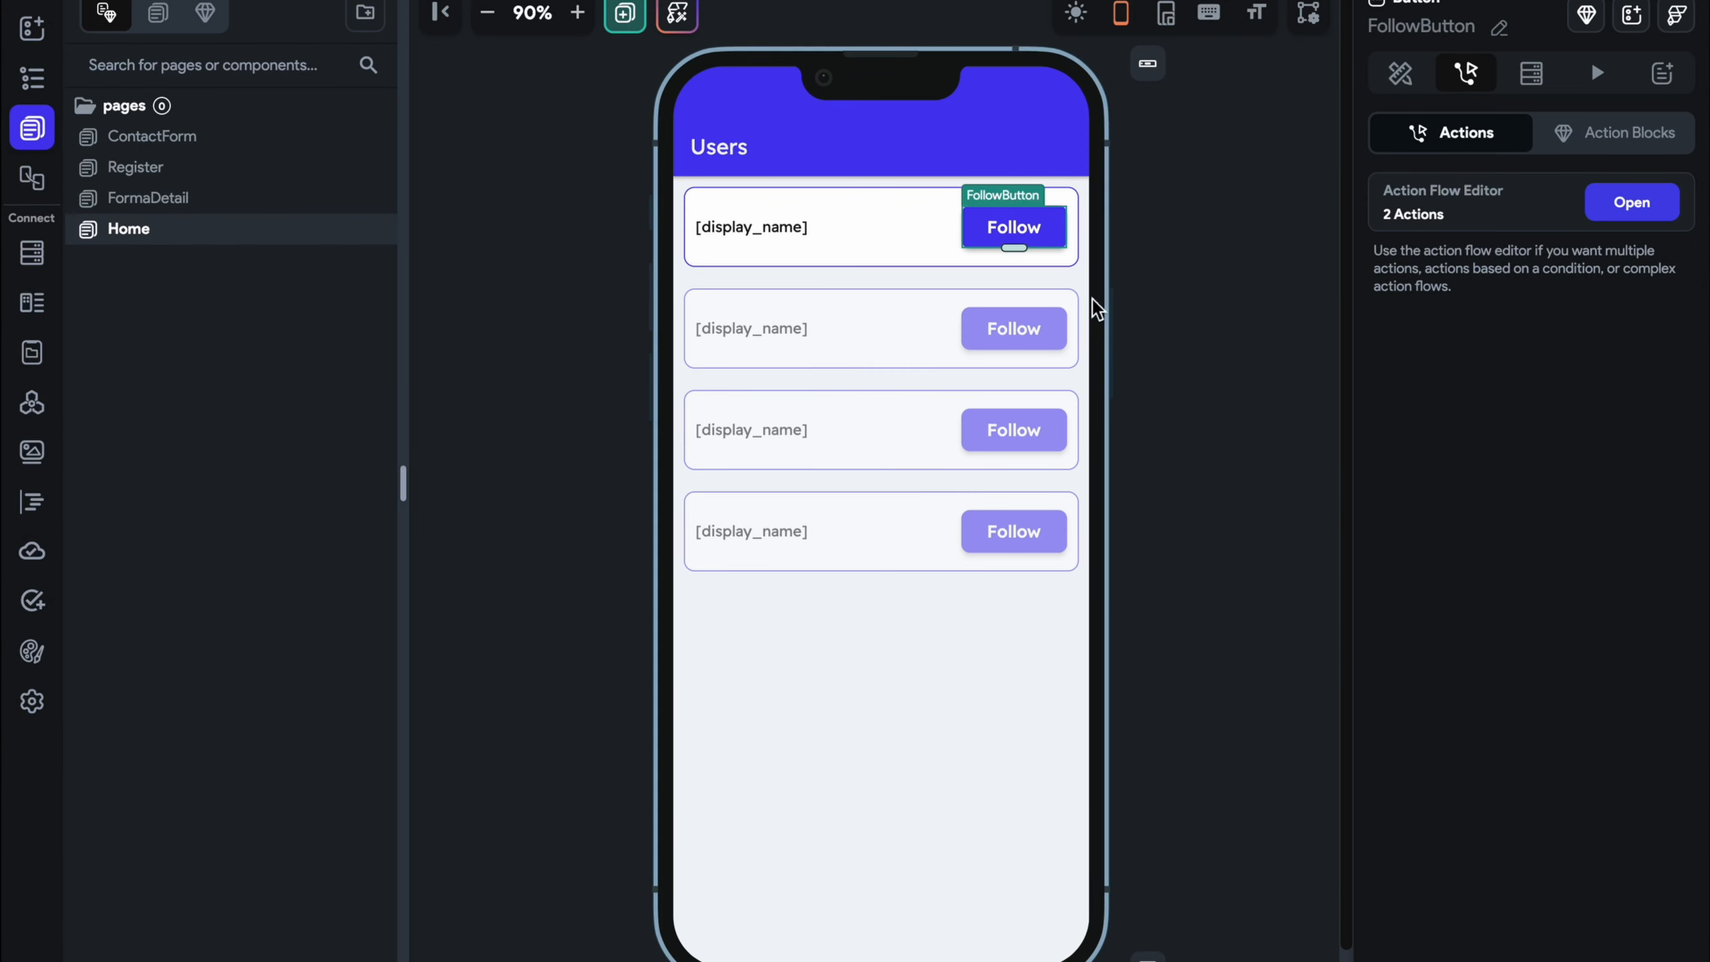
# Review the Follow button's two actions, including the followers update, in the Action Flow Editor
pyautogui.click(1621, 204)
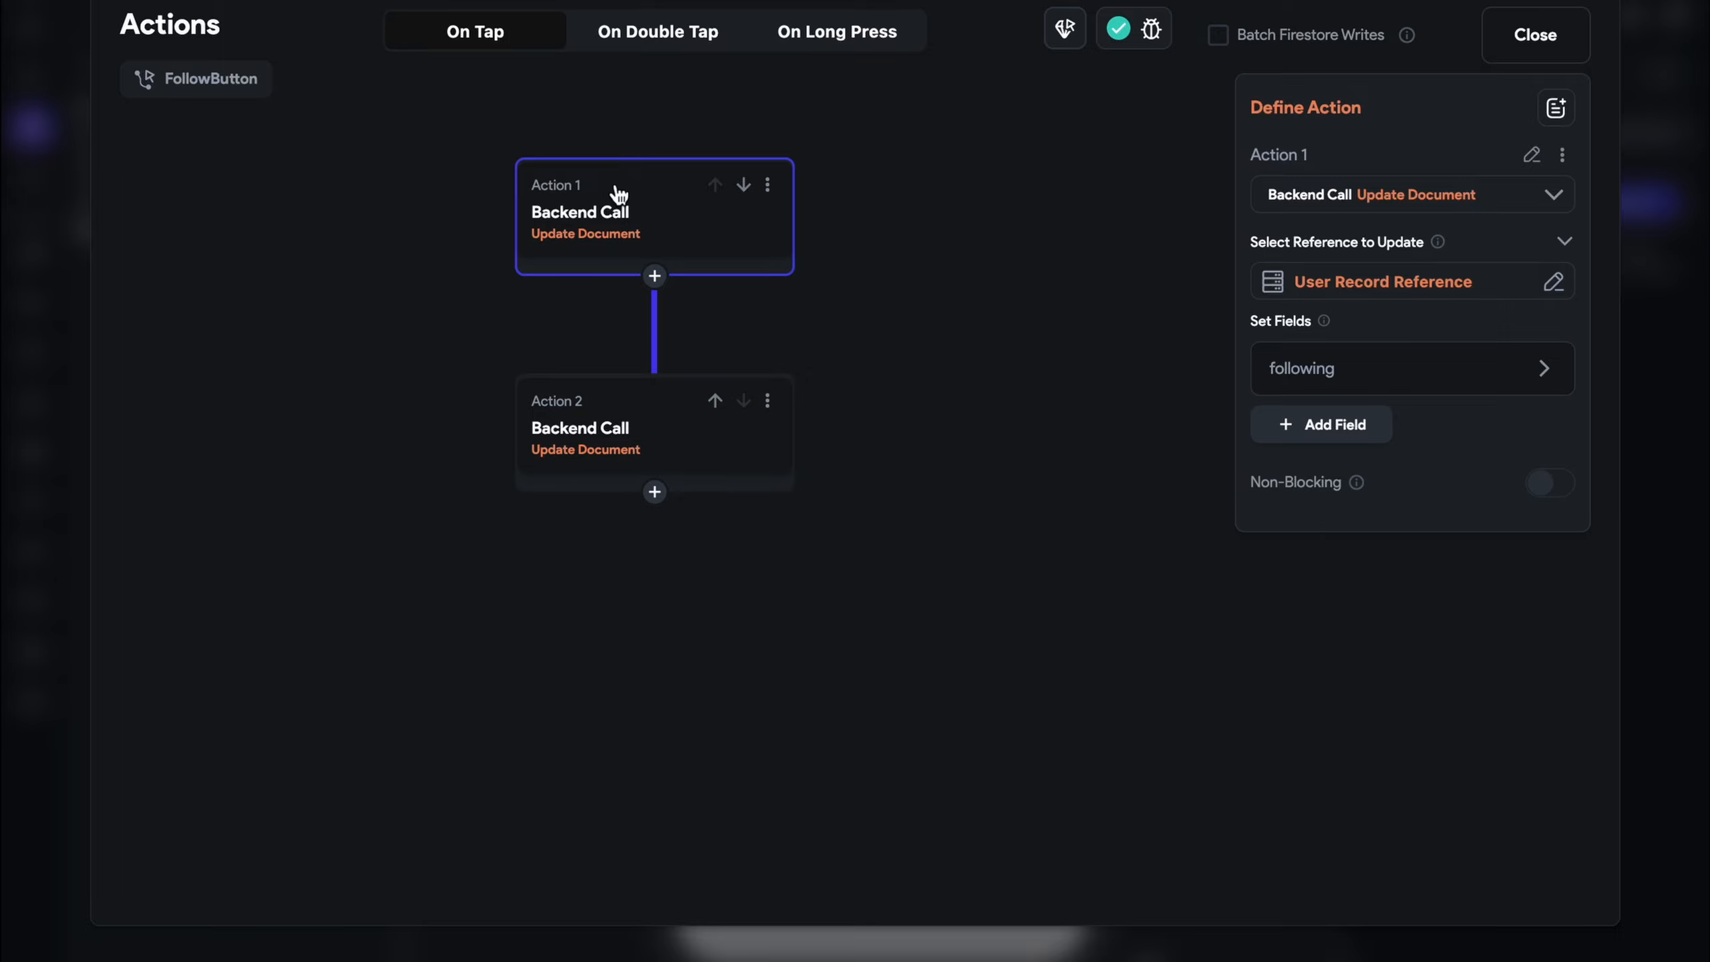
pyautogui.click(630, 417)
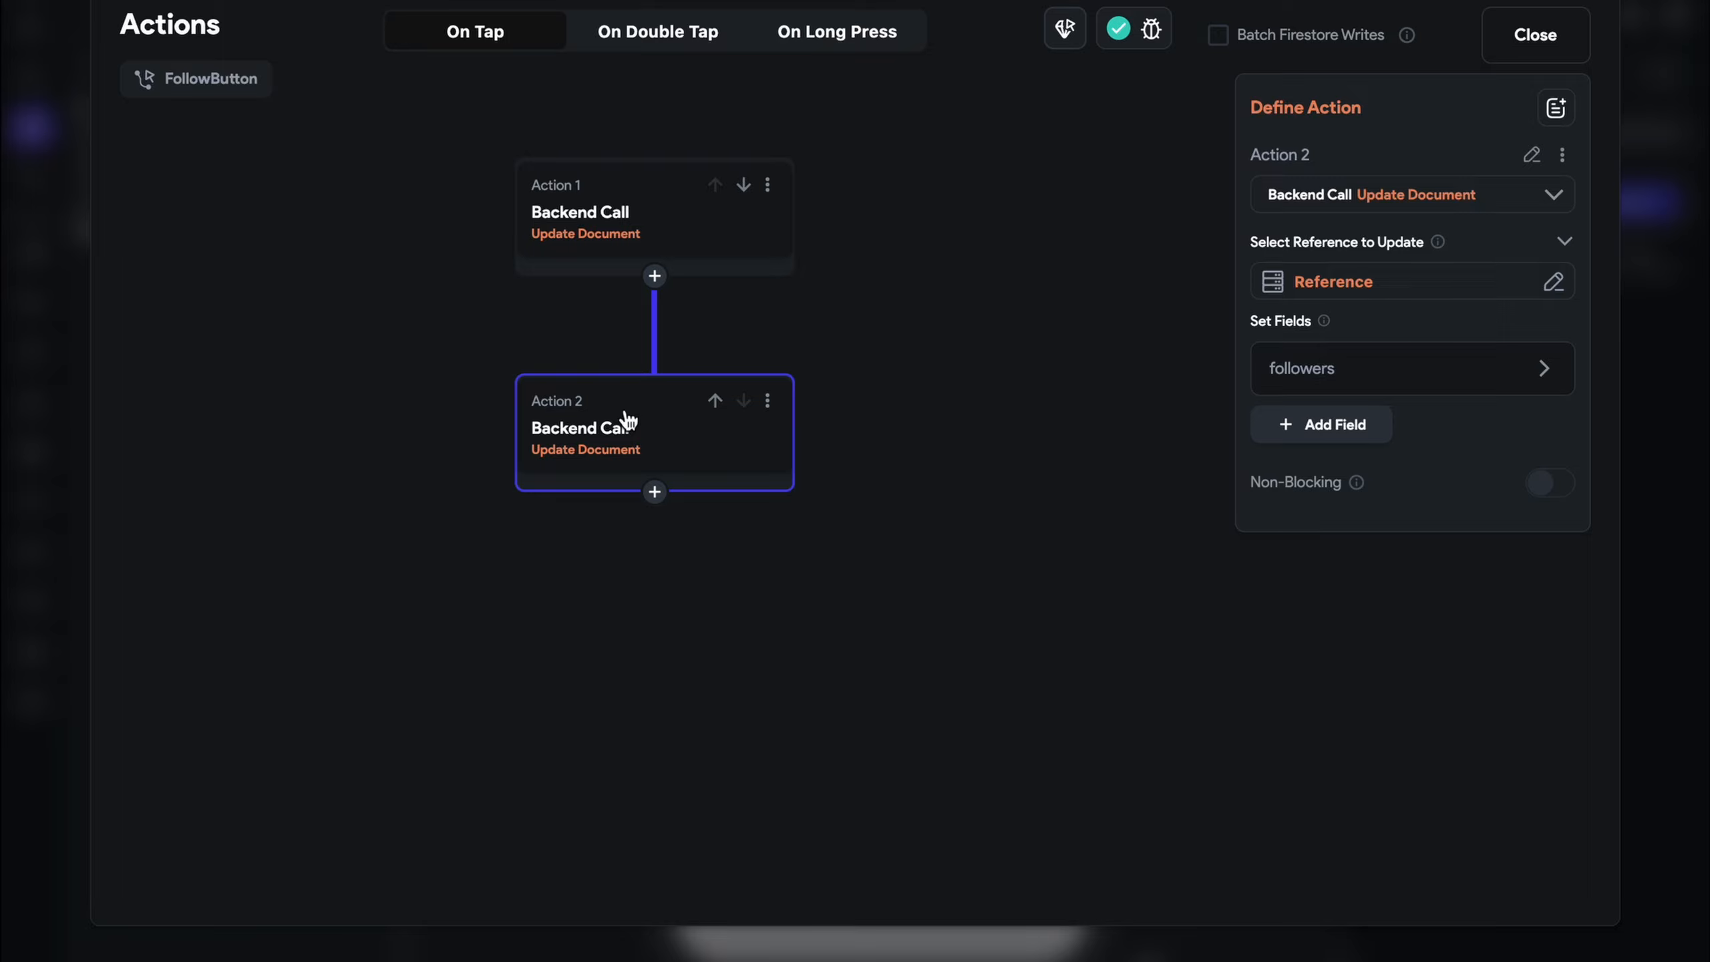
pyautogui.click(1316, 384)
pyautogui.click(1536, 36)
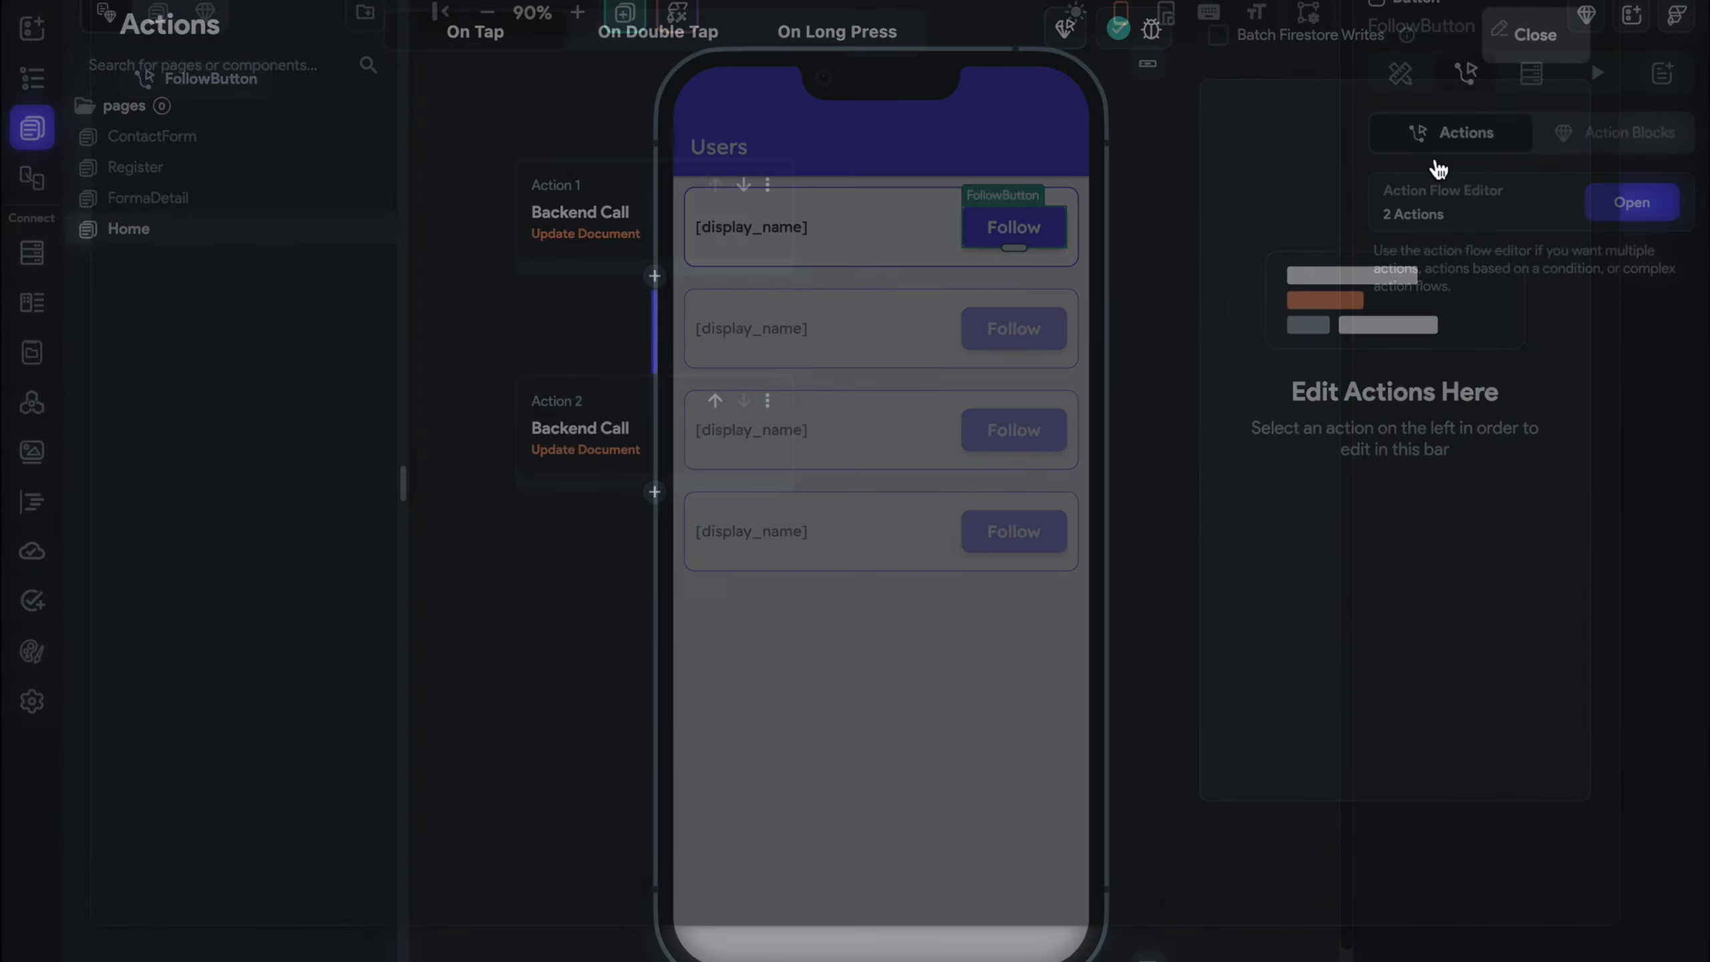
# Select the parent ConditionalBuilder and show its THEN branch in the UI builder
pyautogui.click(1190, 300)
pyautogui.click(1033, 238)
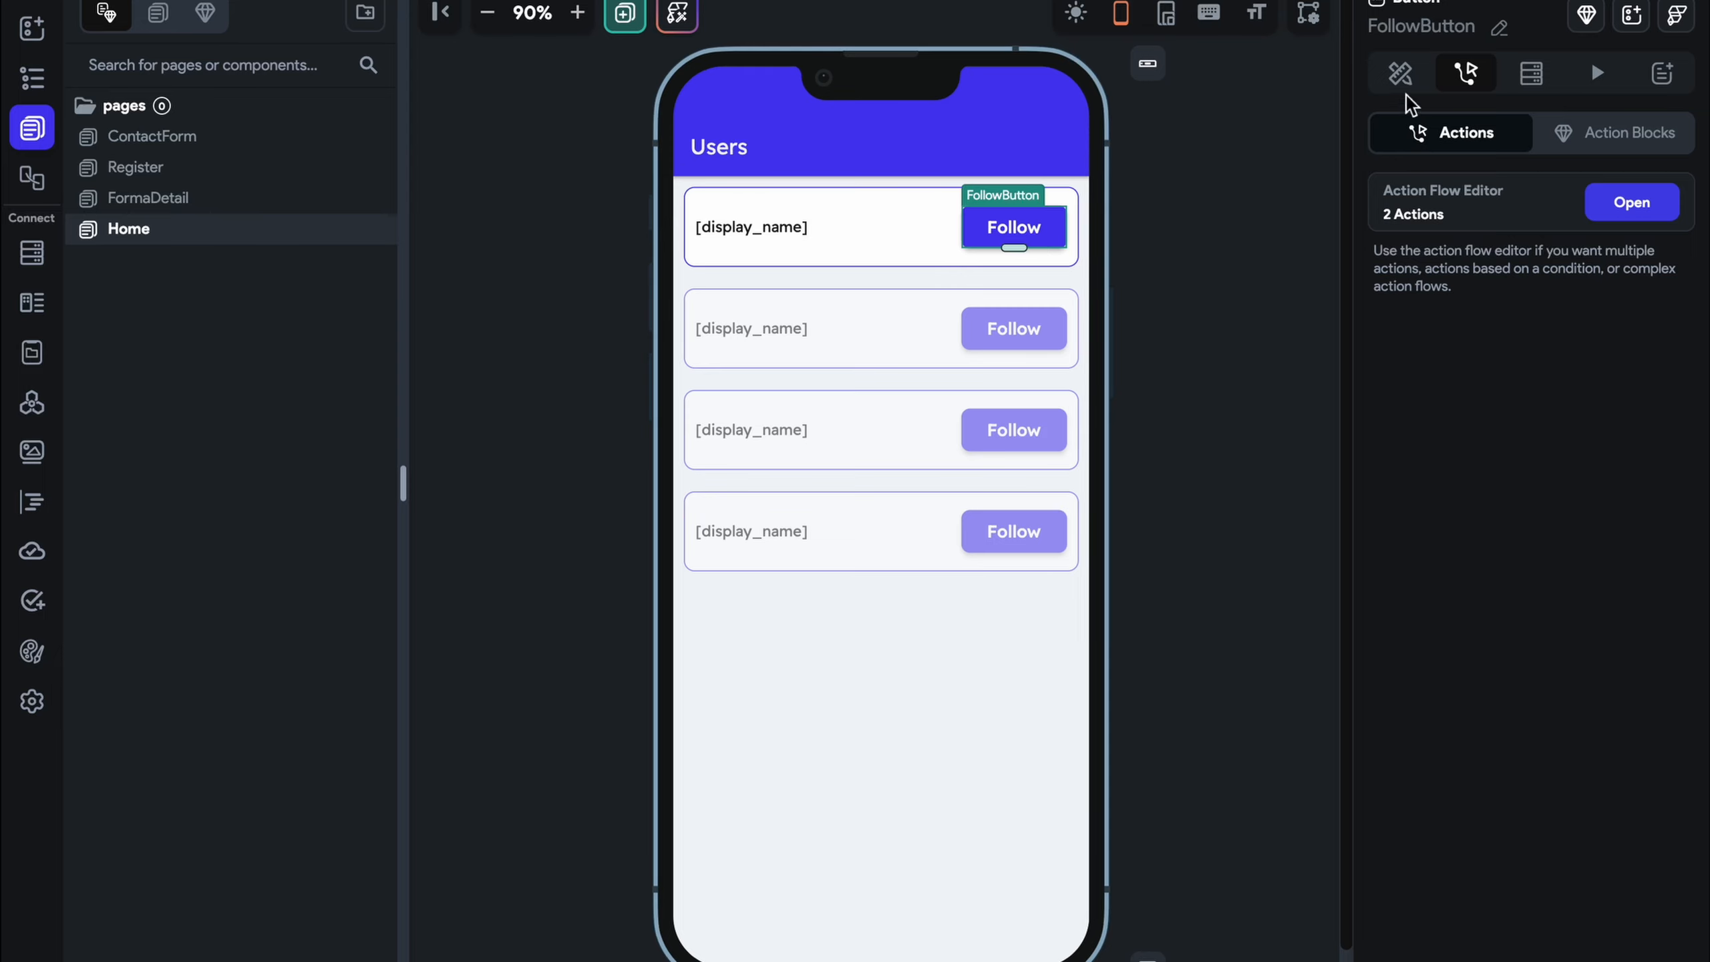
pyautogui.click(1402, 75)
pyautogui.click(1424, 125)
pyautogui.scroll(-4, 1481, 472)
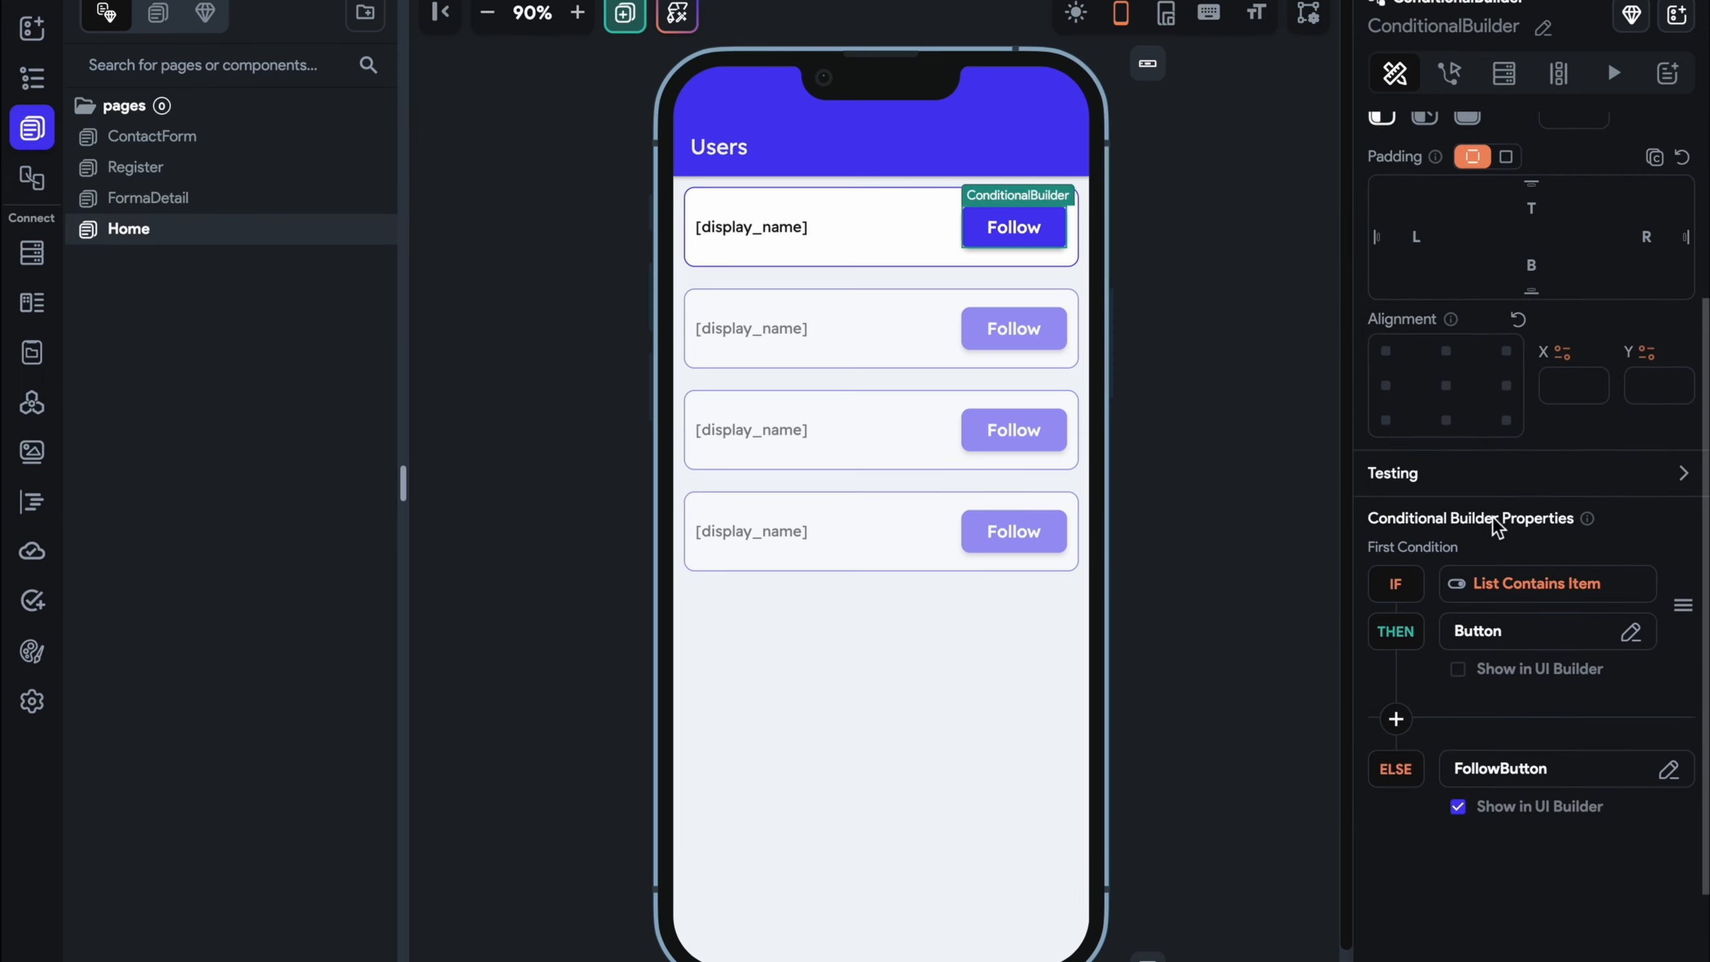
pyautogui.click(1521, 670)
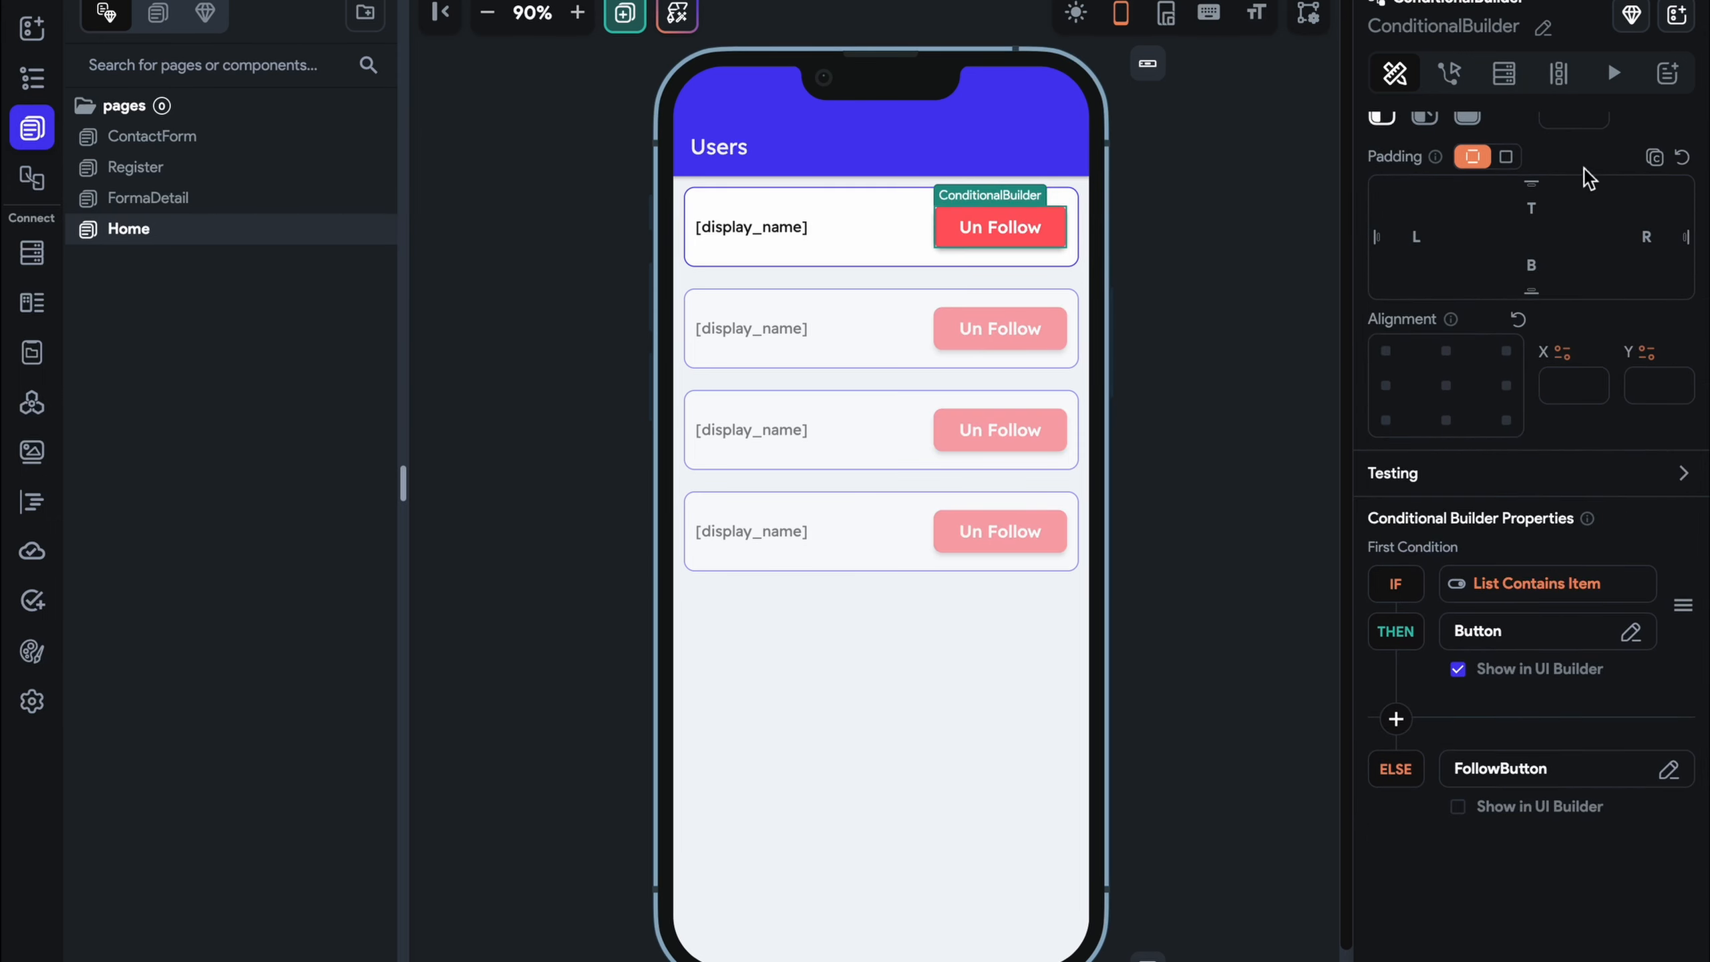
# Rename the THEN-branch Un Follow button widget to UnFollowButton
pyautogui.click(1450, 72)
pyautogui.click(1394, 74)
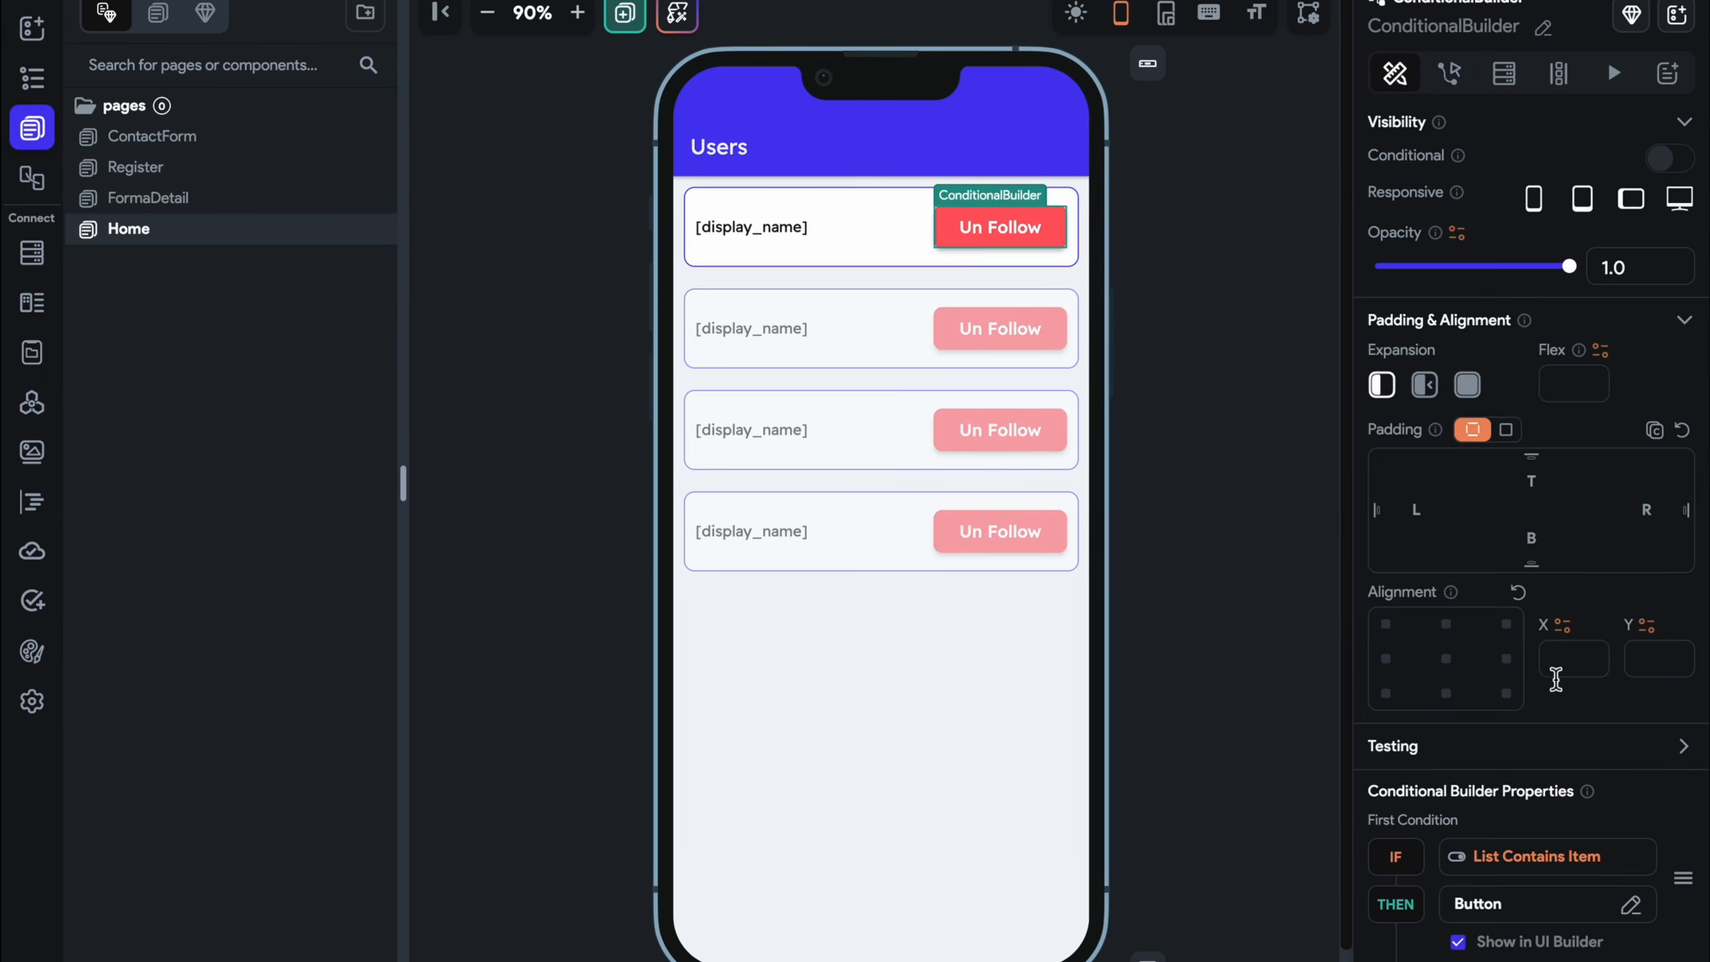
pyautogui.scroll(-5, 1542, 714)
pyautogui.click(1491, 512)
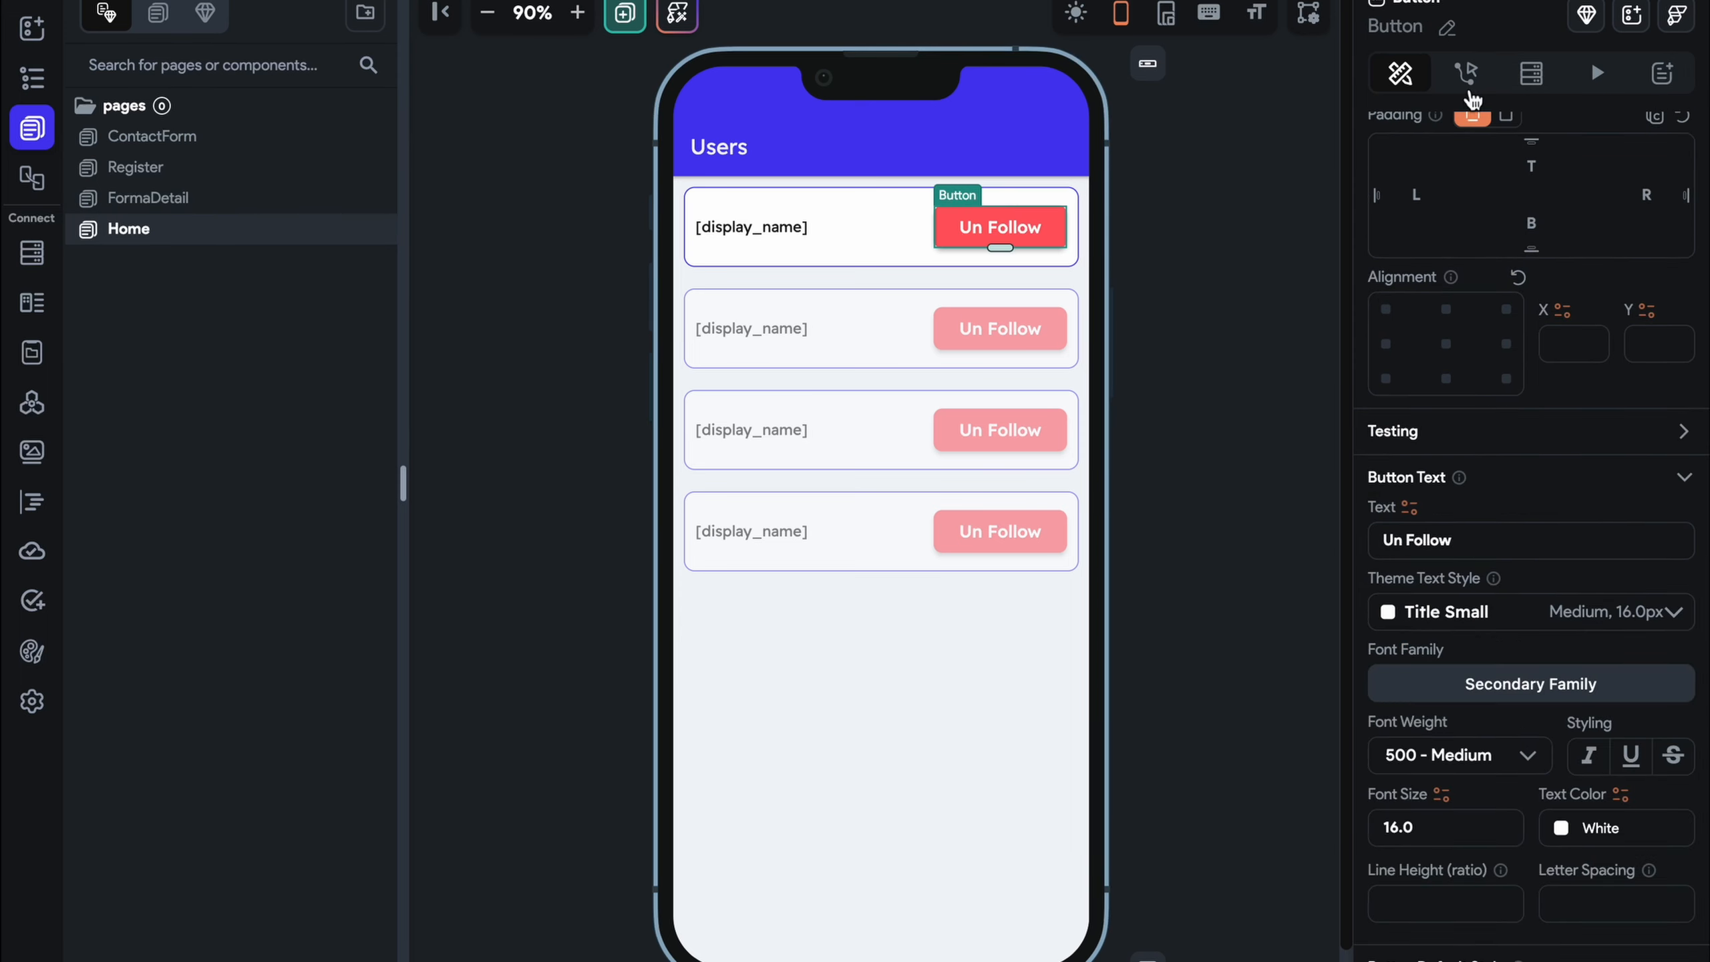
pyautogui.click(1447, 30)
pyautogui.write('Un')
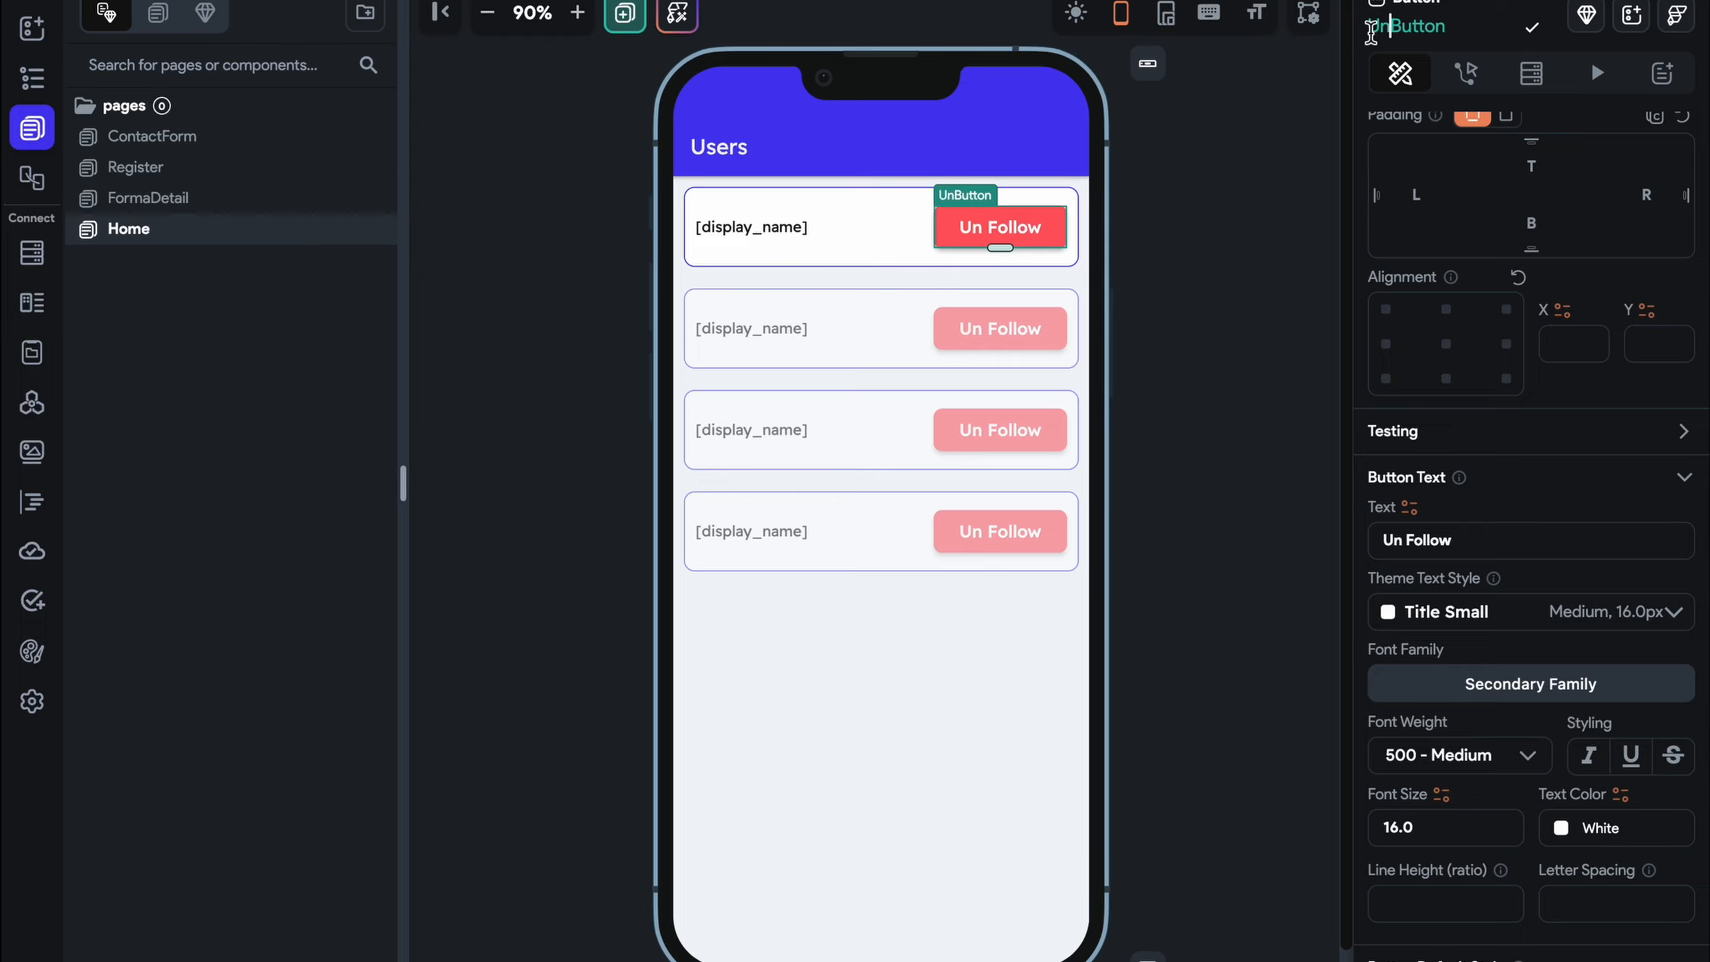
pyautogui.write('Follow')
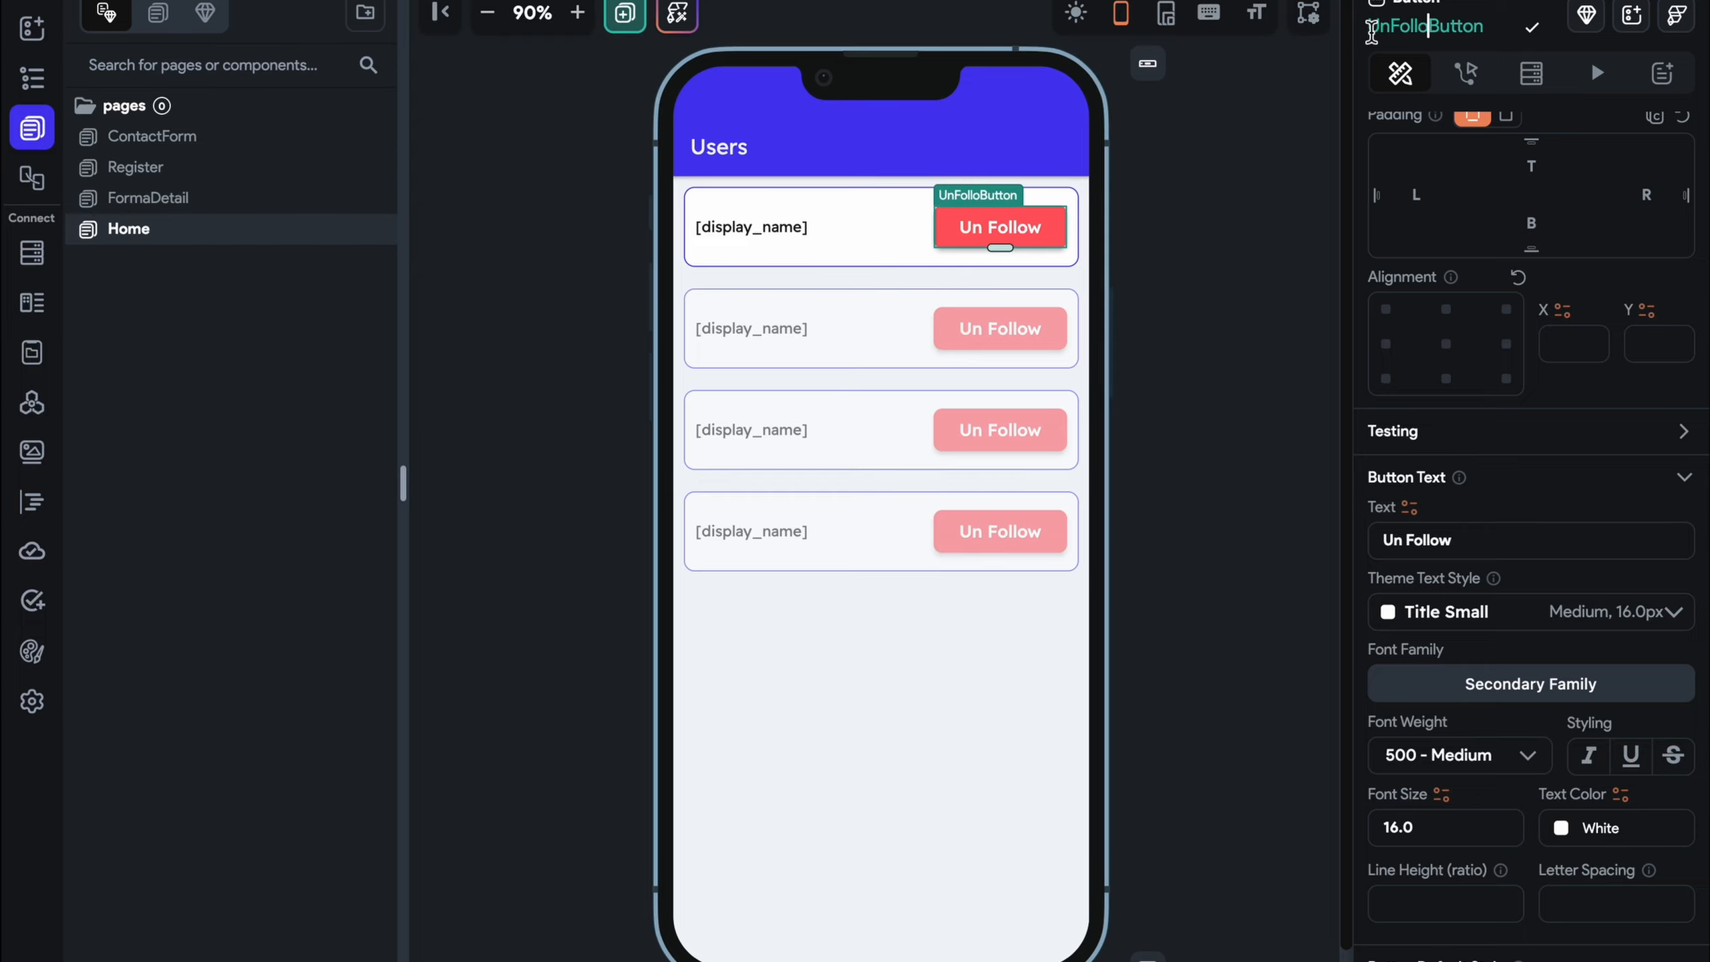
# Change the Un Follow button's fill to the brighter custom red #D8000B
pyautogui.scroll(-7, 1515, 467)
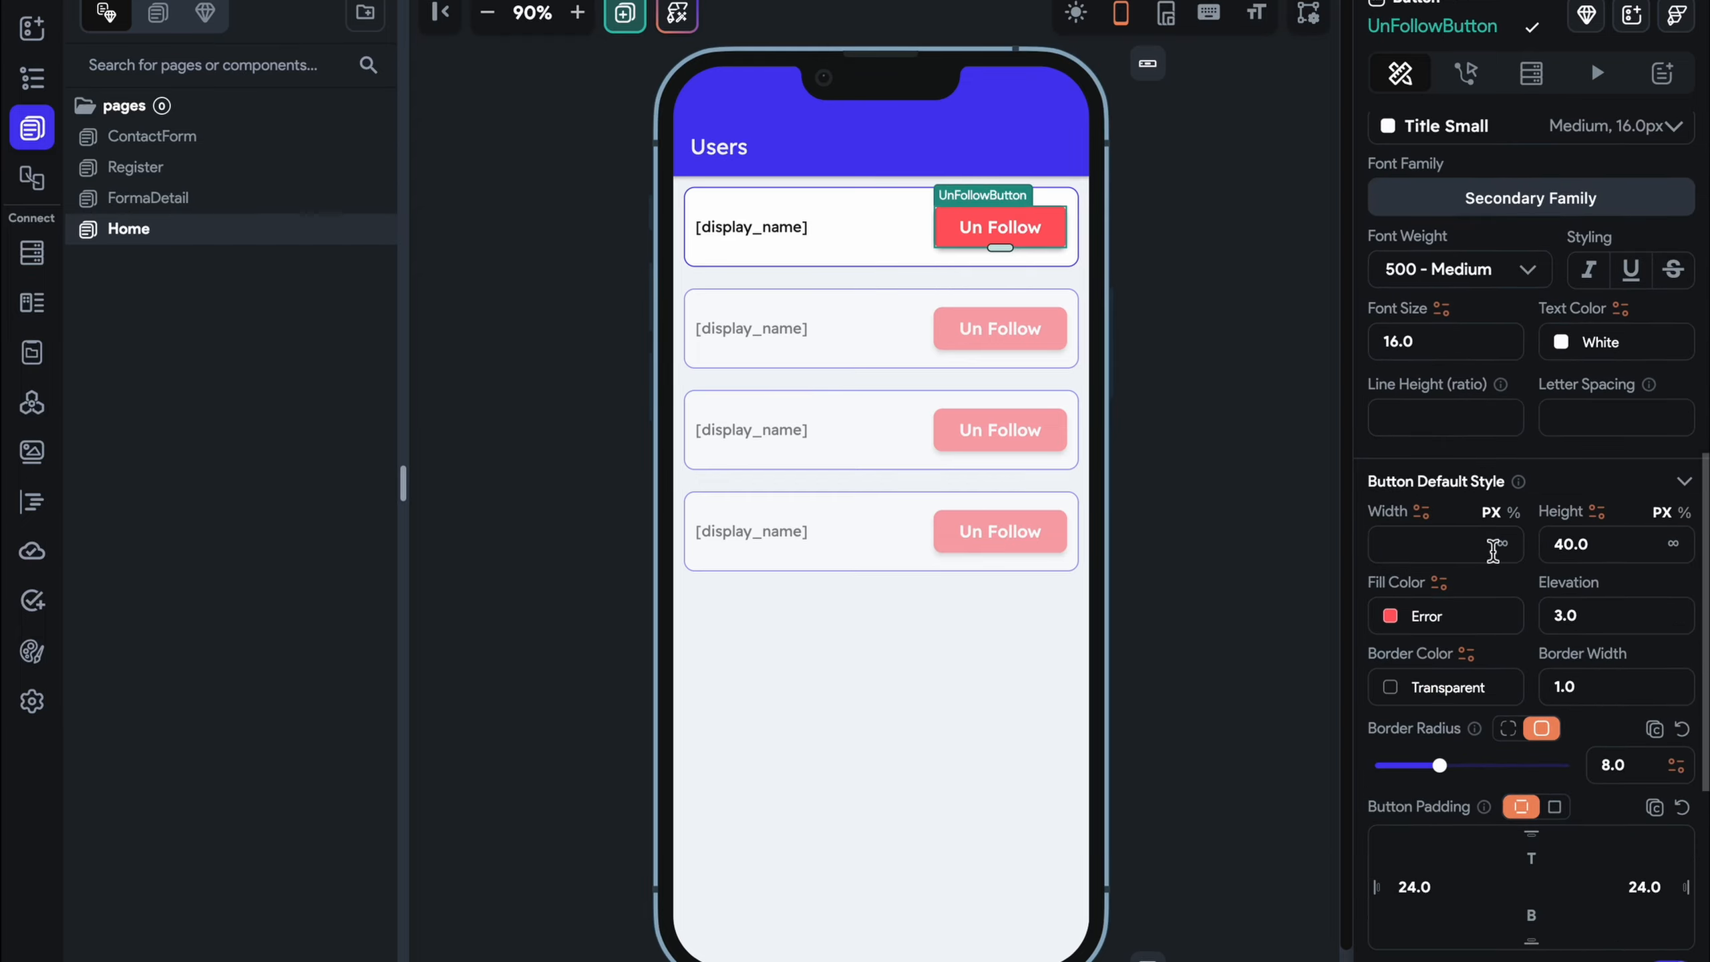
pyautogui.click(1389, 615)
pyautogui.click(775, 236)
pyautogui.moveTo(776, 237); pyautogui.dragTo(863, 218)
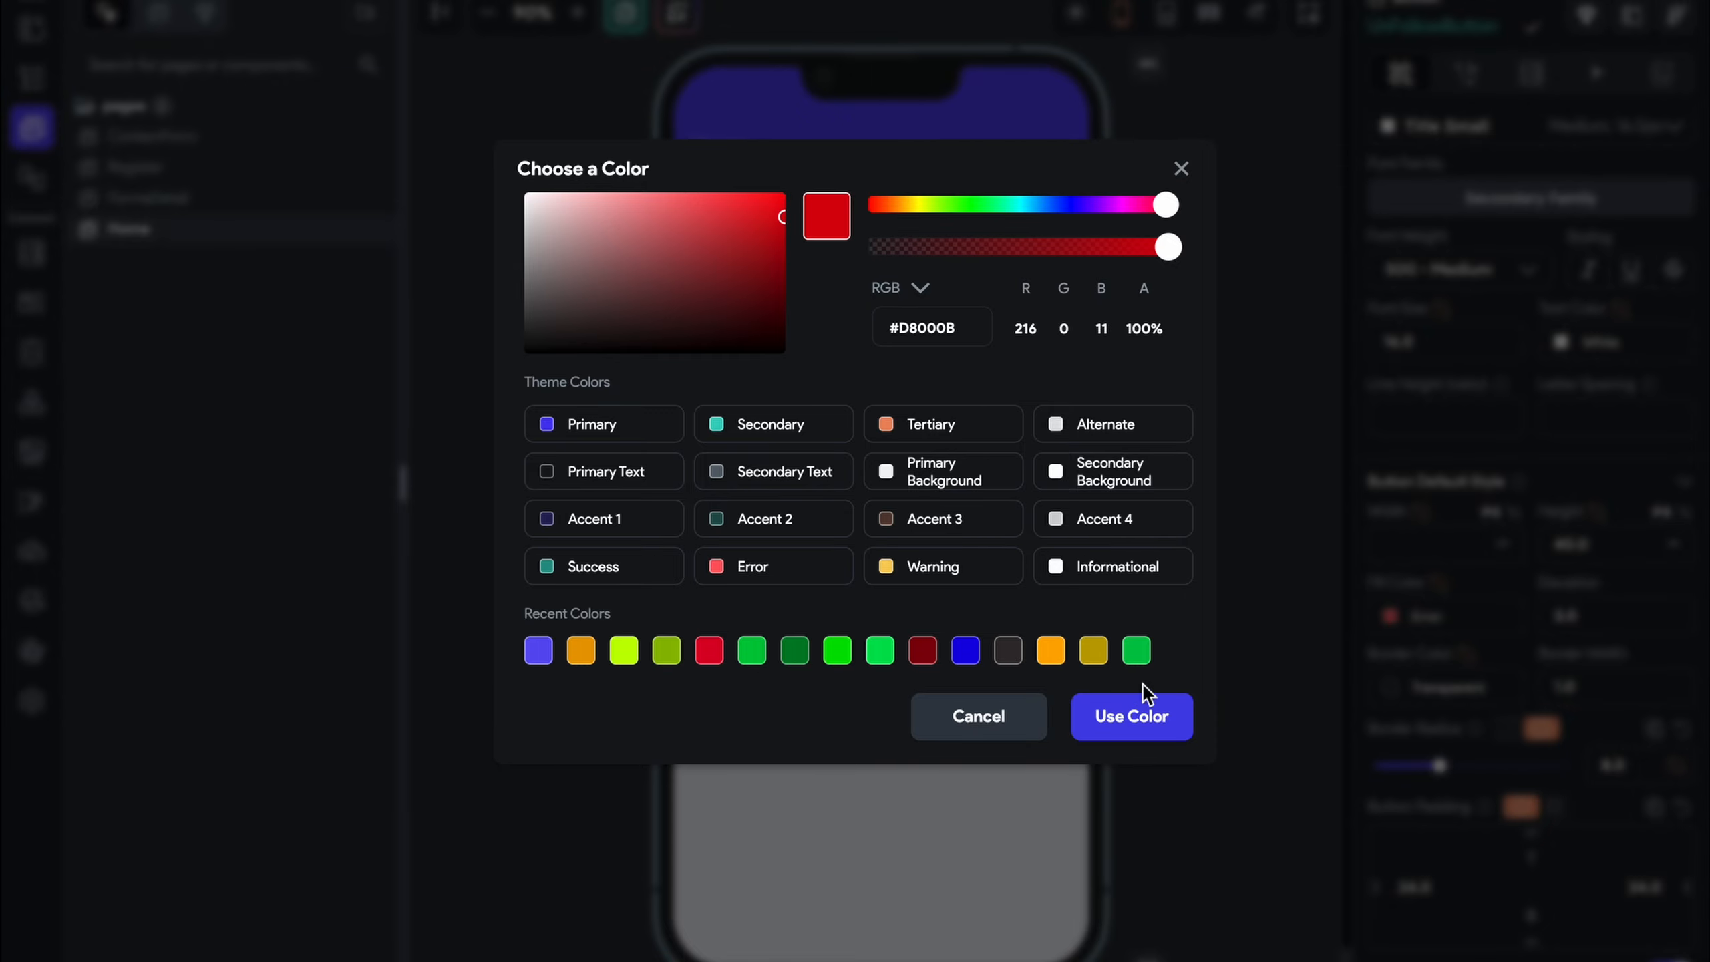
pyautogui.click(1144, 704)
pyautogui.click(1129, 444)
pyautogui.click(986, 229)
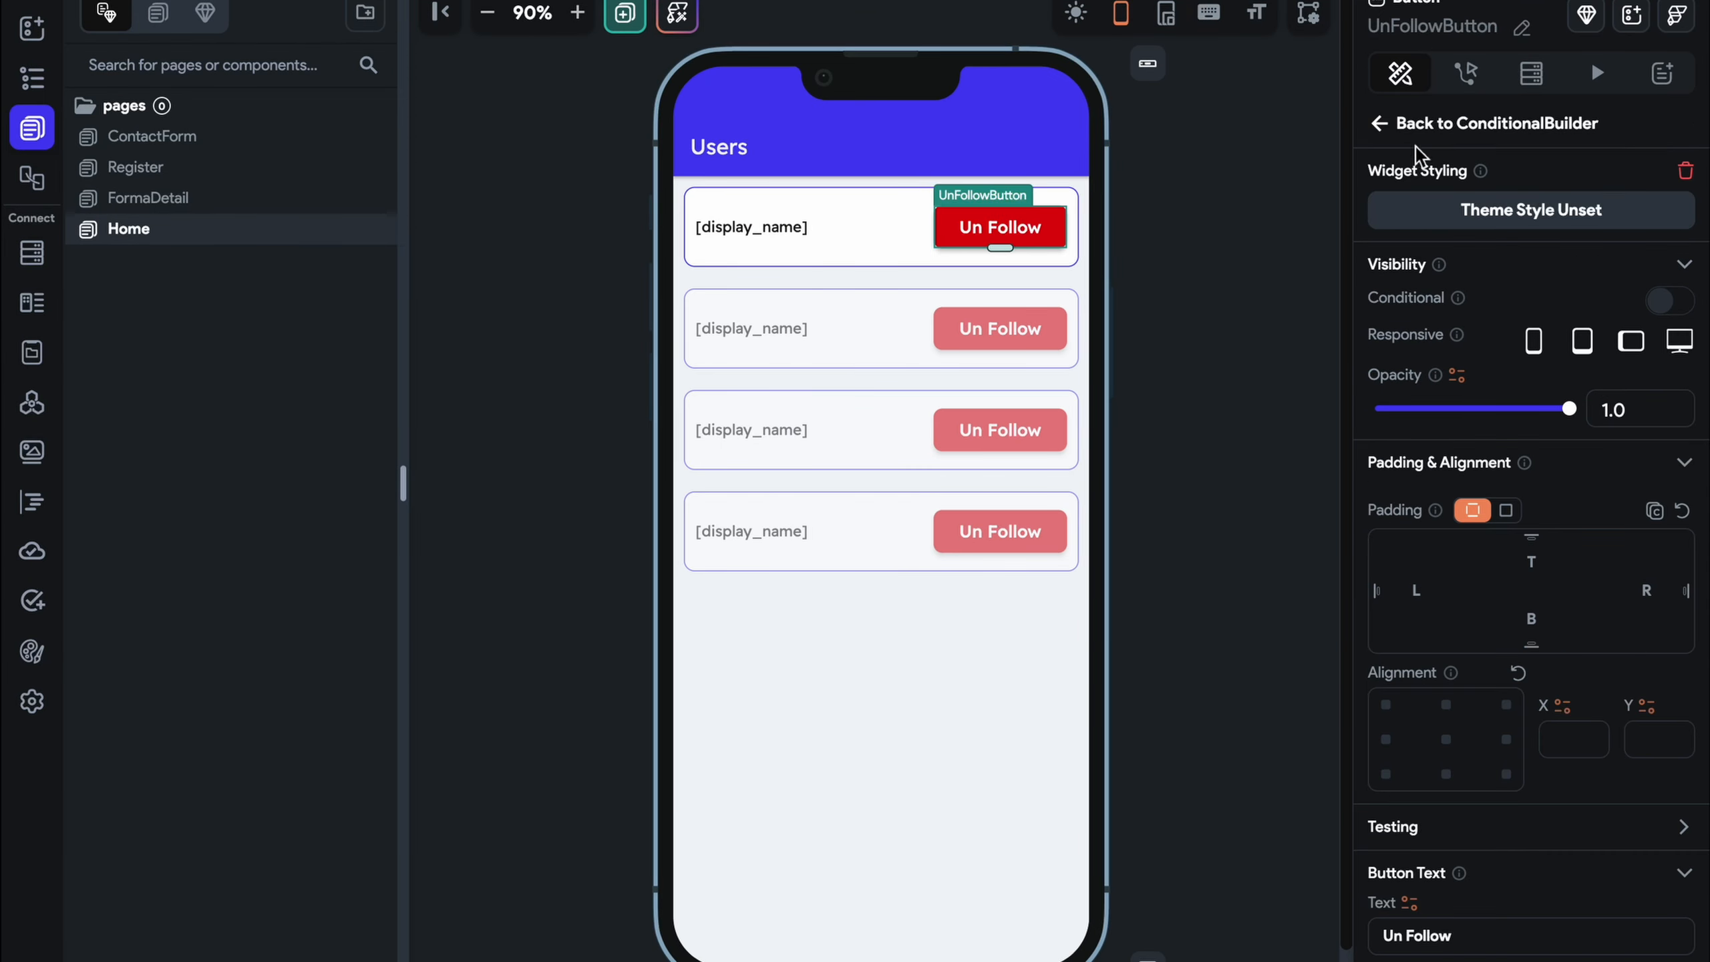
pyautogui.click(1466, 73)
# Add an Update Document tap action targeting the signed-in user's reference
pyautogui.click(1490, 333)
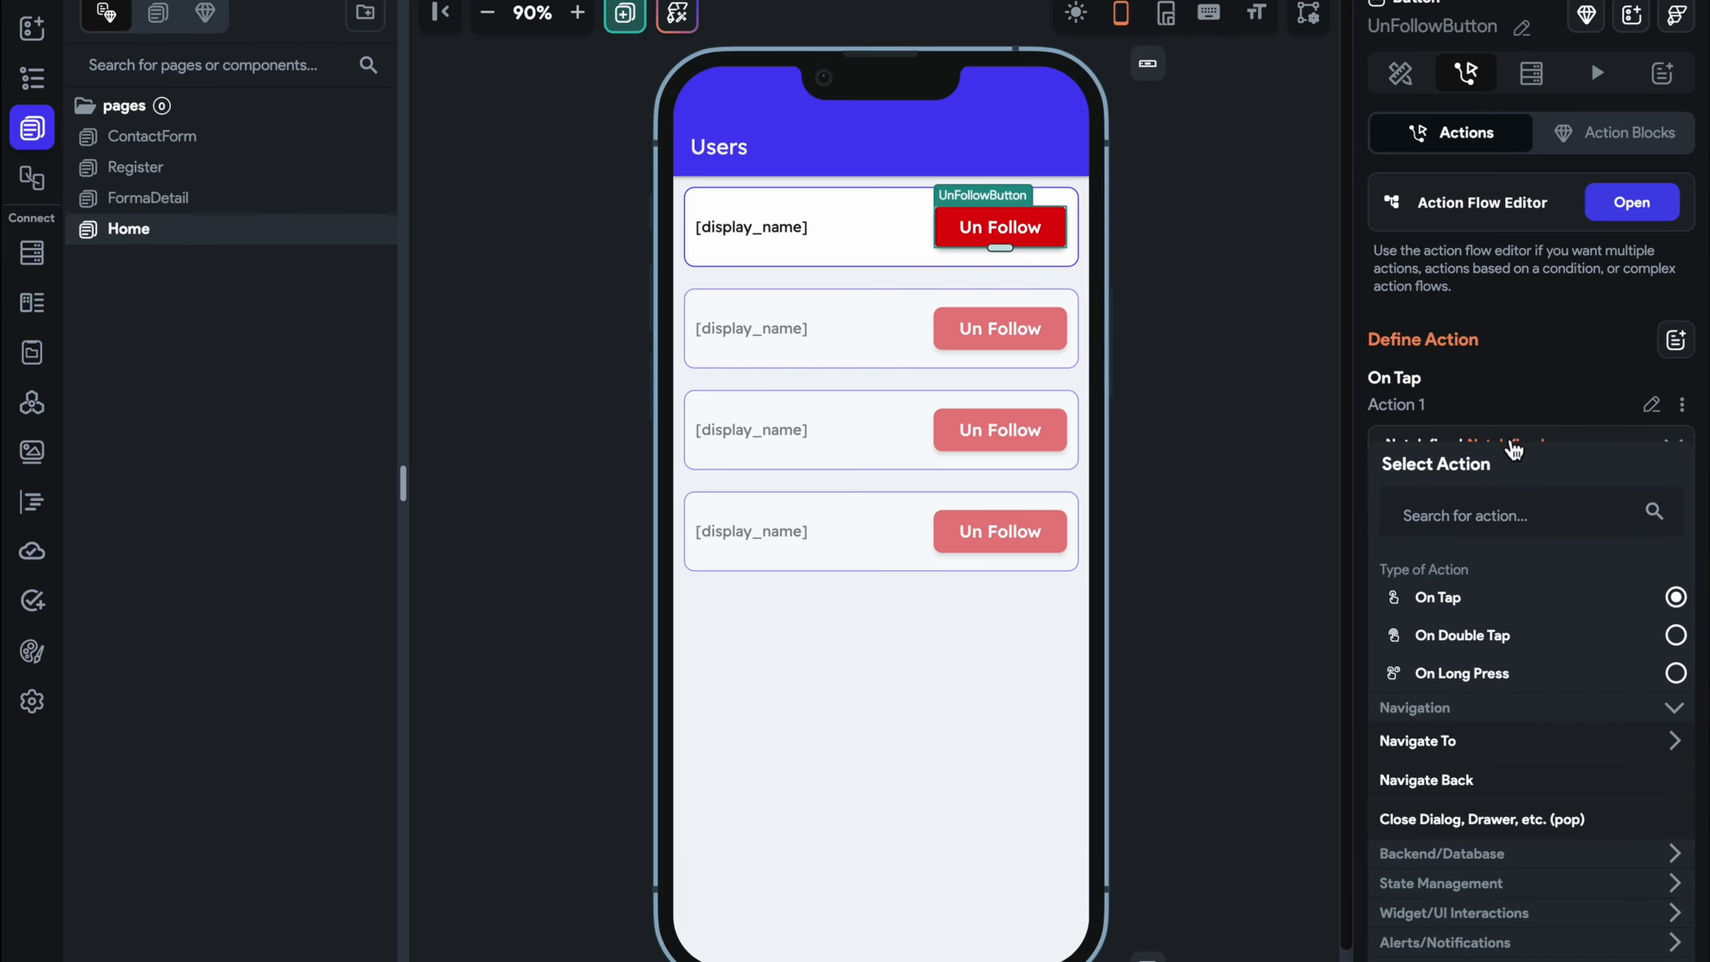
pyautogui.click(1504, 502)
pyautogui.write('update')
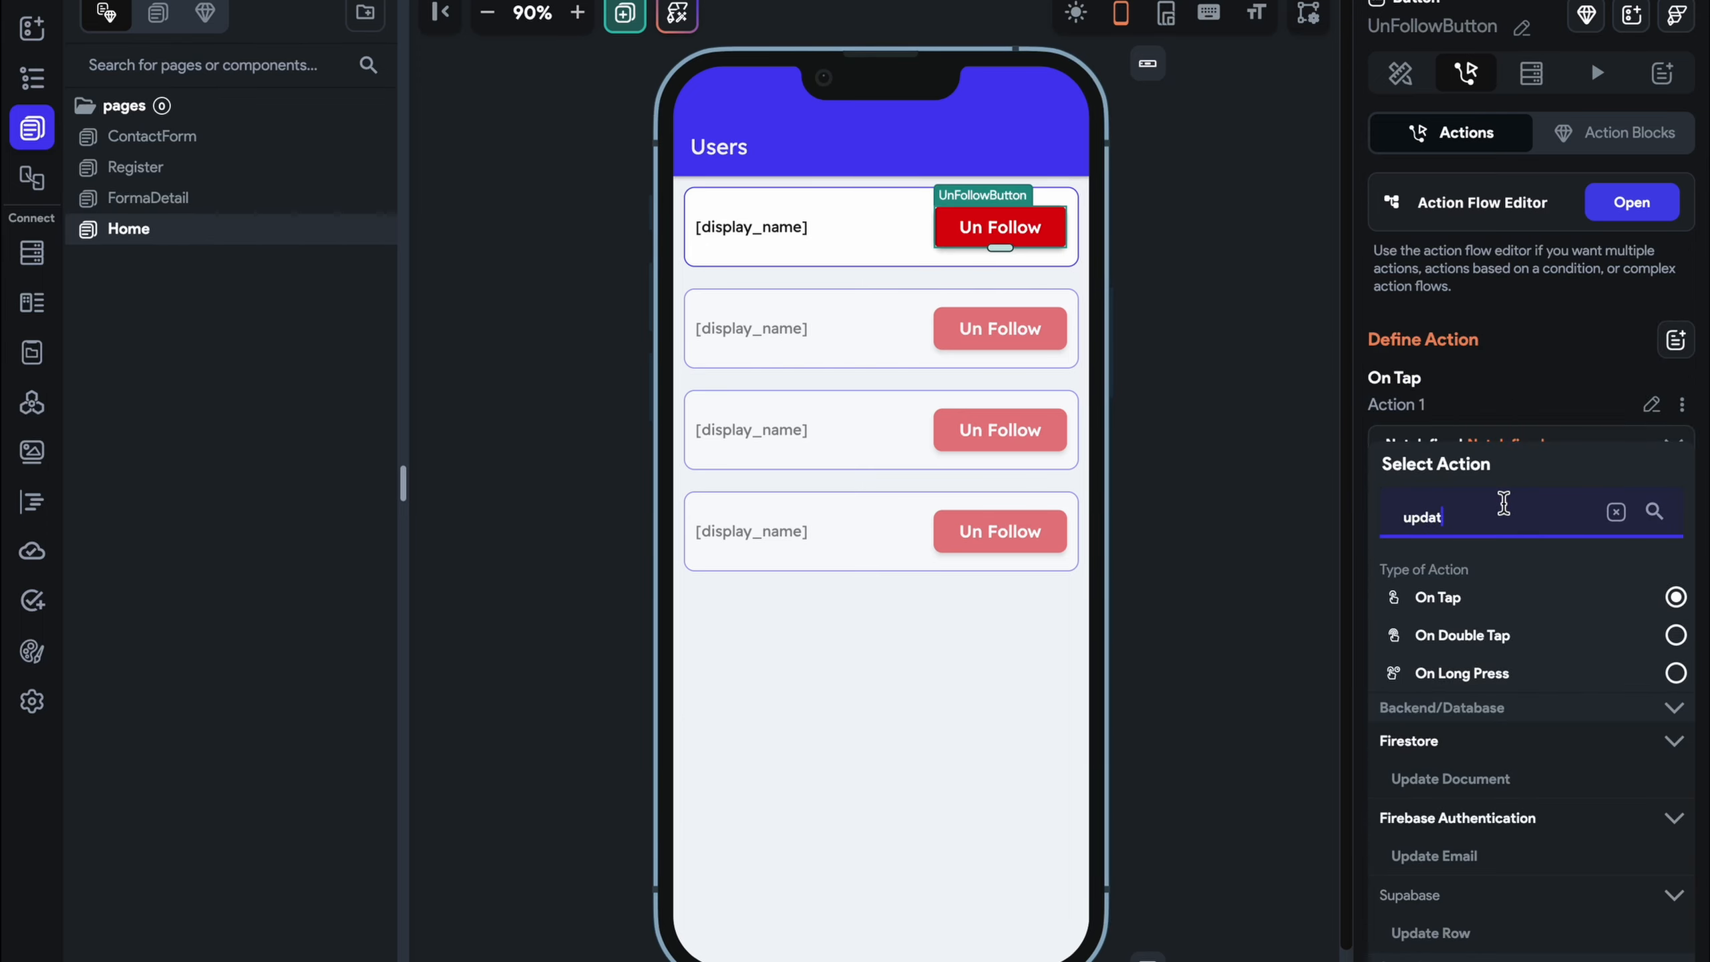
pyautogui.click(1516, 789)
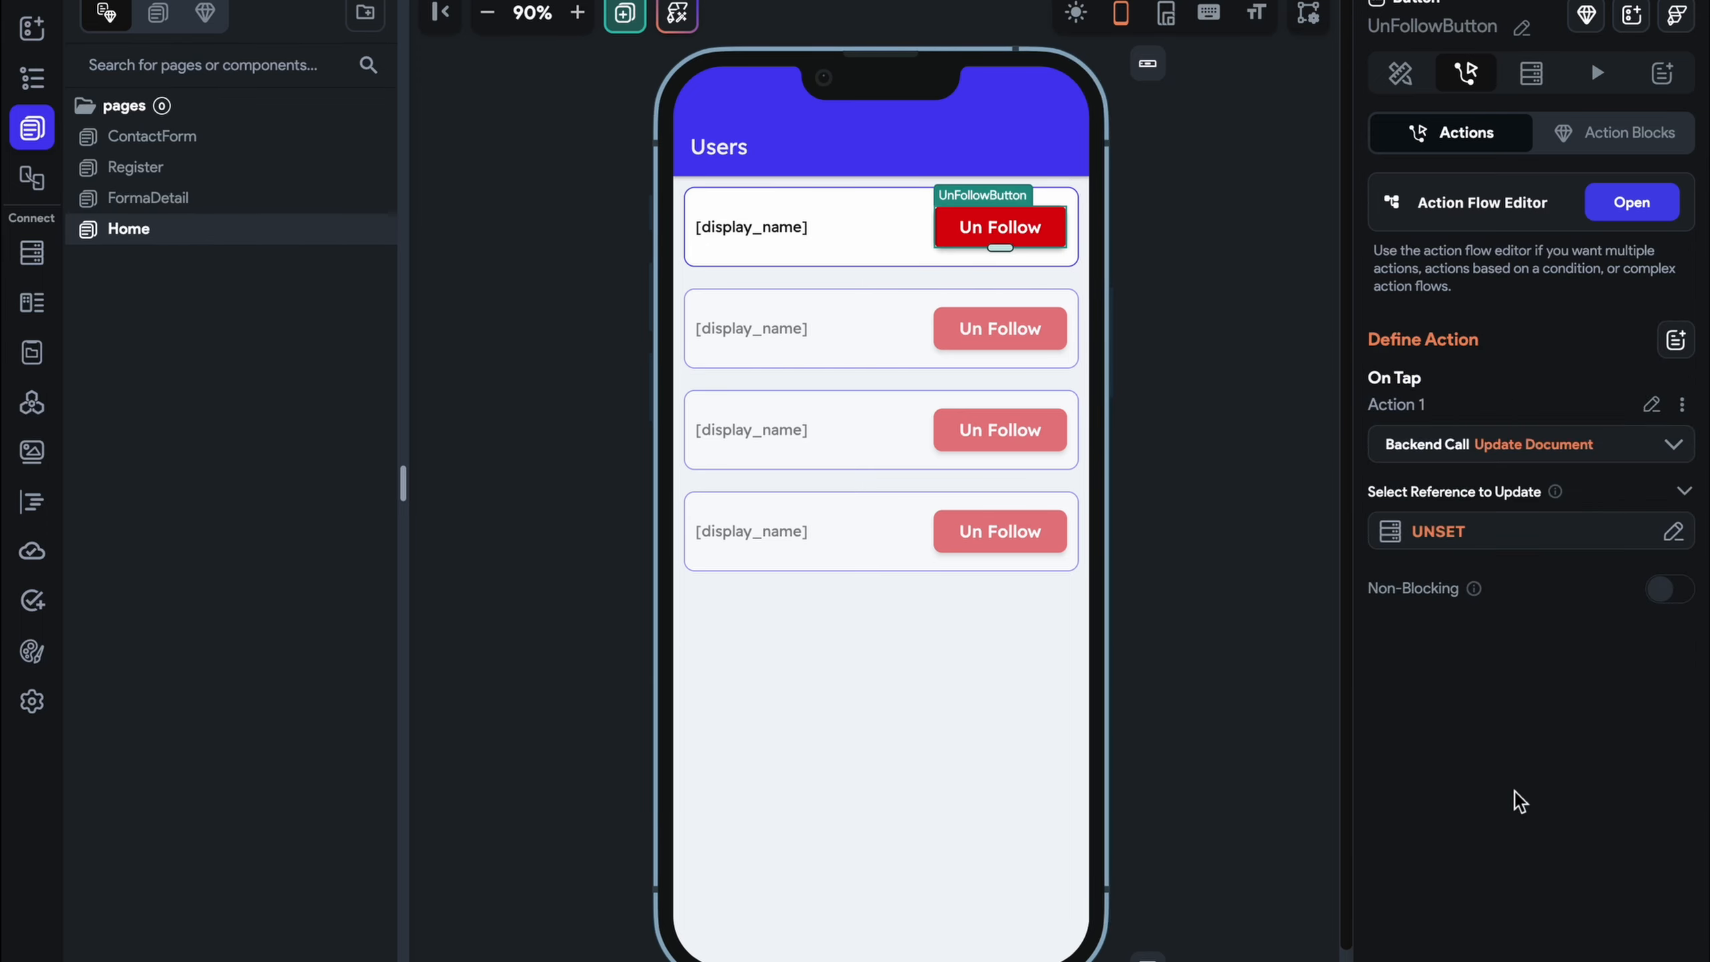
pyautogui.click(1493, 536)
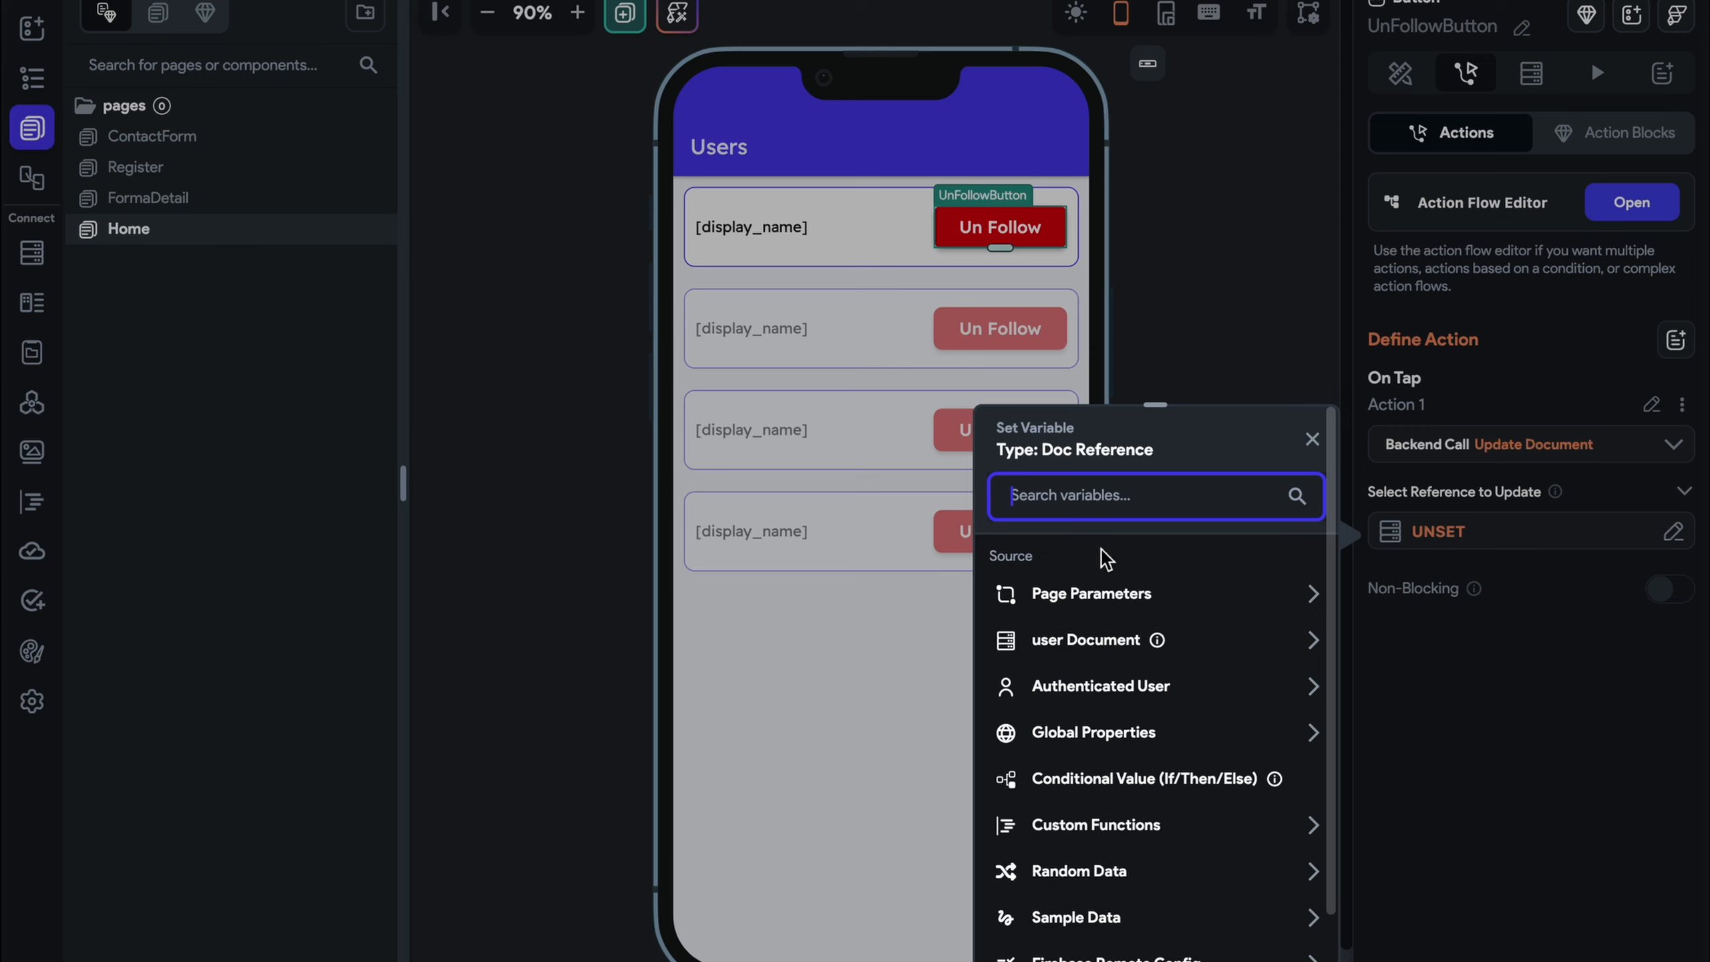
pyautogui.click(1115, 686)
pyautogui.scroll(-5, 1117, 687)
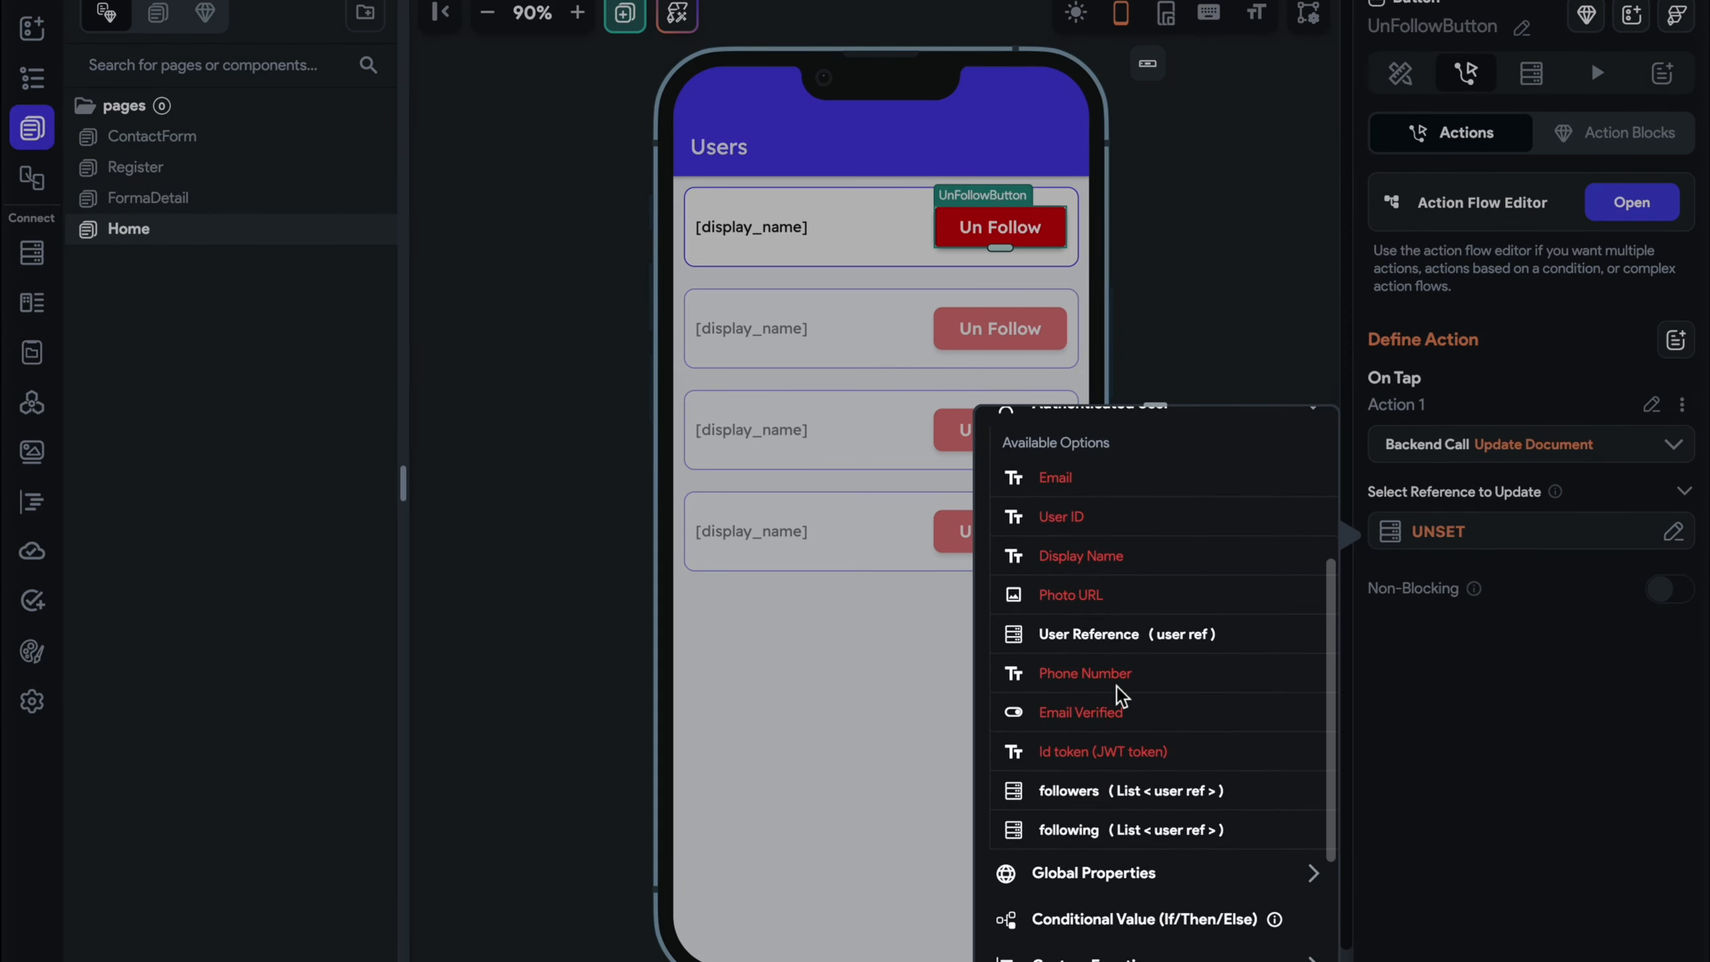
pyautogui.click(1139, 636)
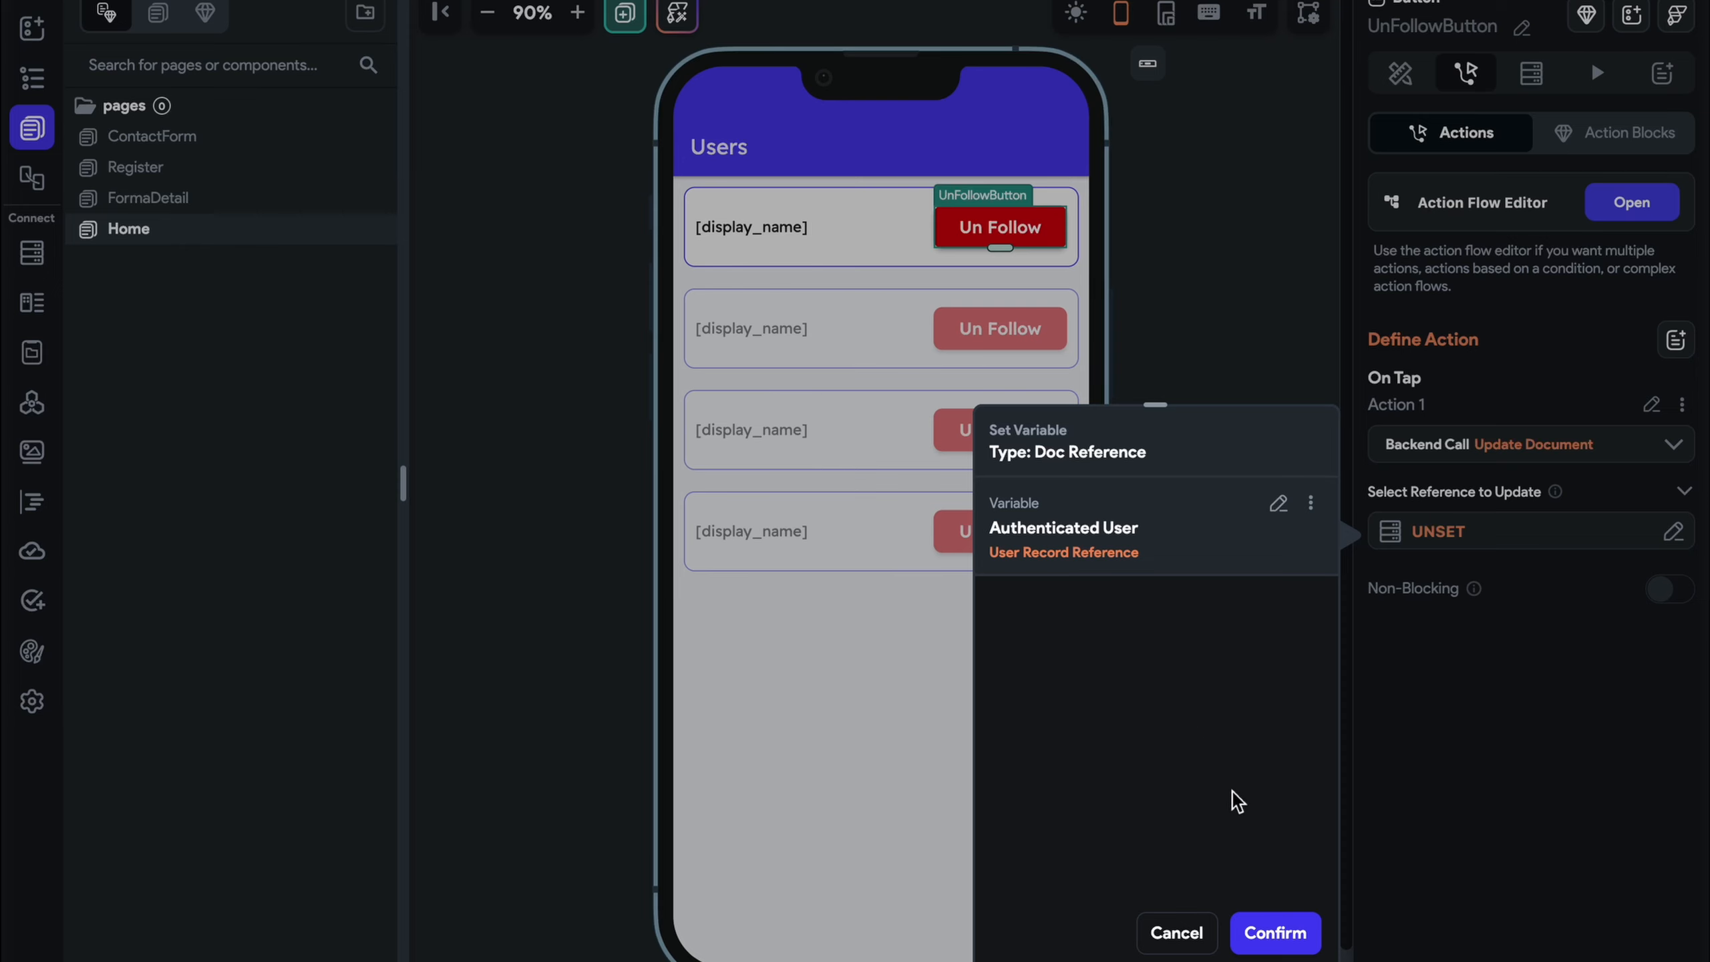
pyautogui.click(1280, 934)
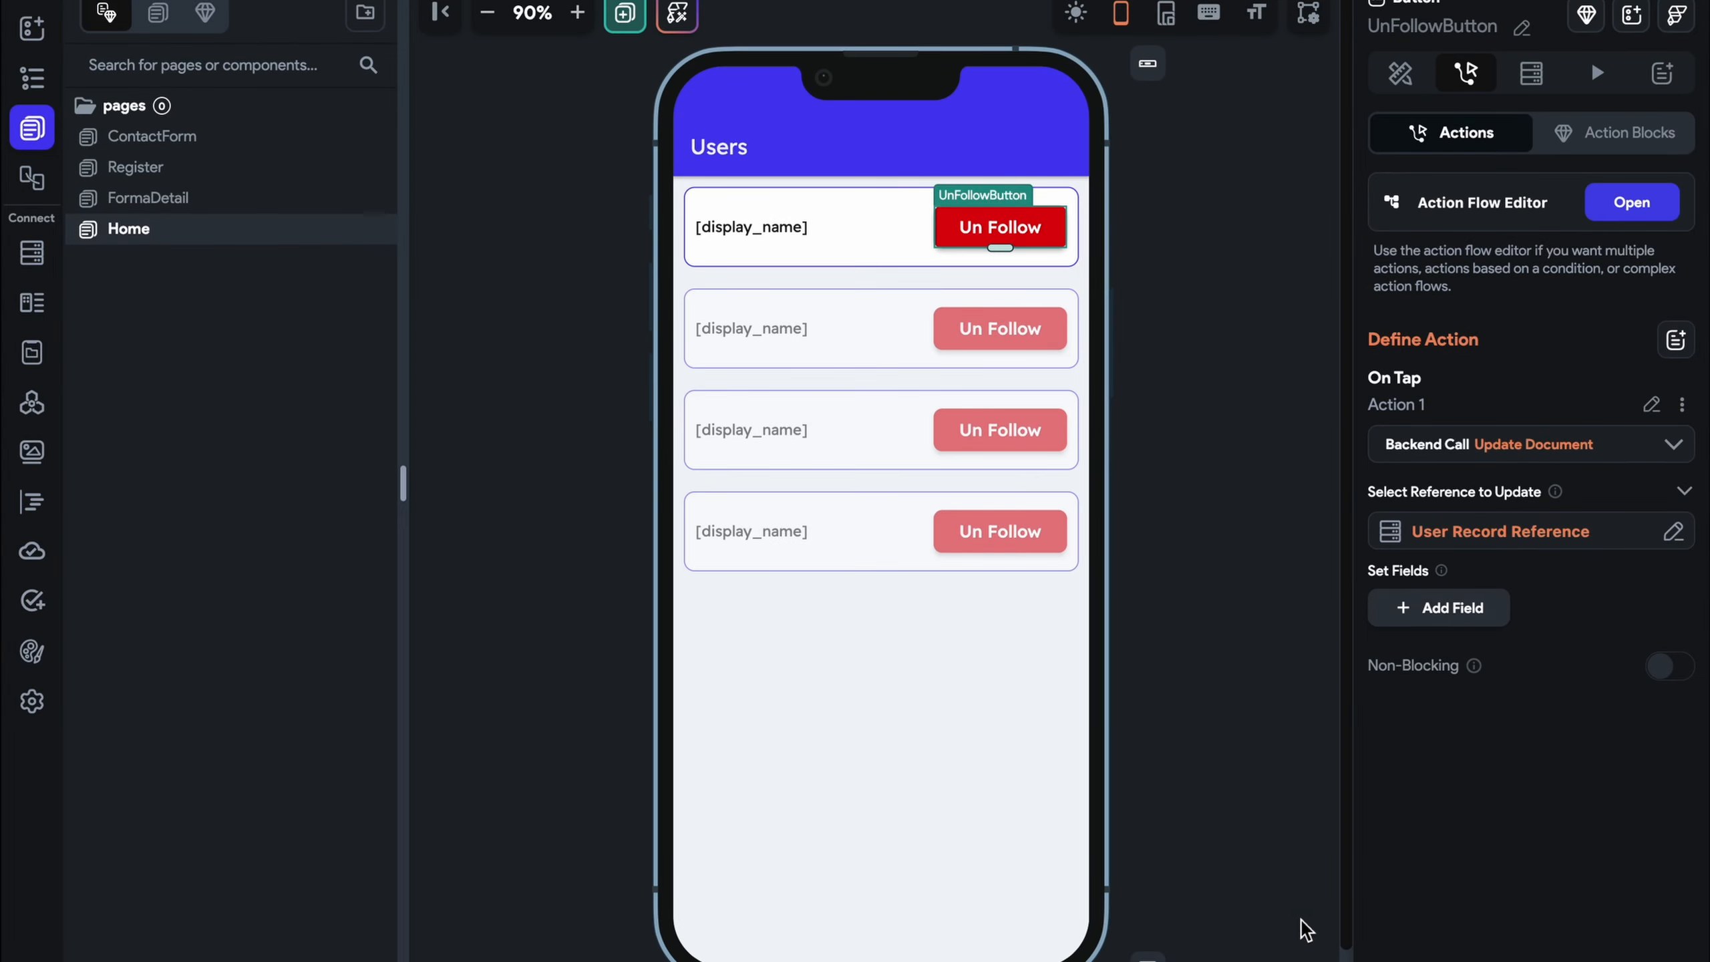
# Update the following field with Remove from Set, using the listed user Document's Reference as value
pyautogui.click(1509, 610)
pyautogui.click(1500, 616)
pyautogui.click(1489, 756)
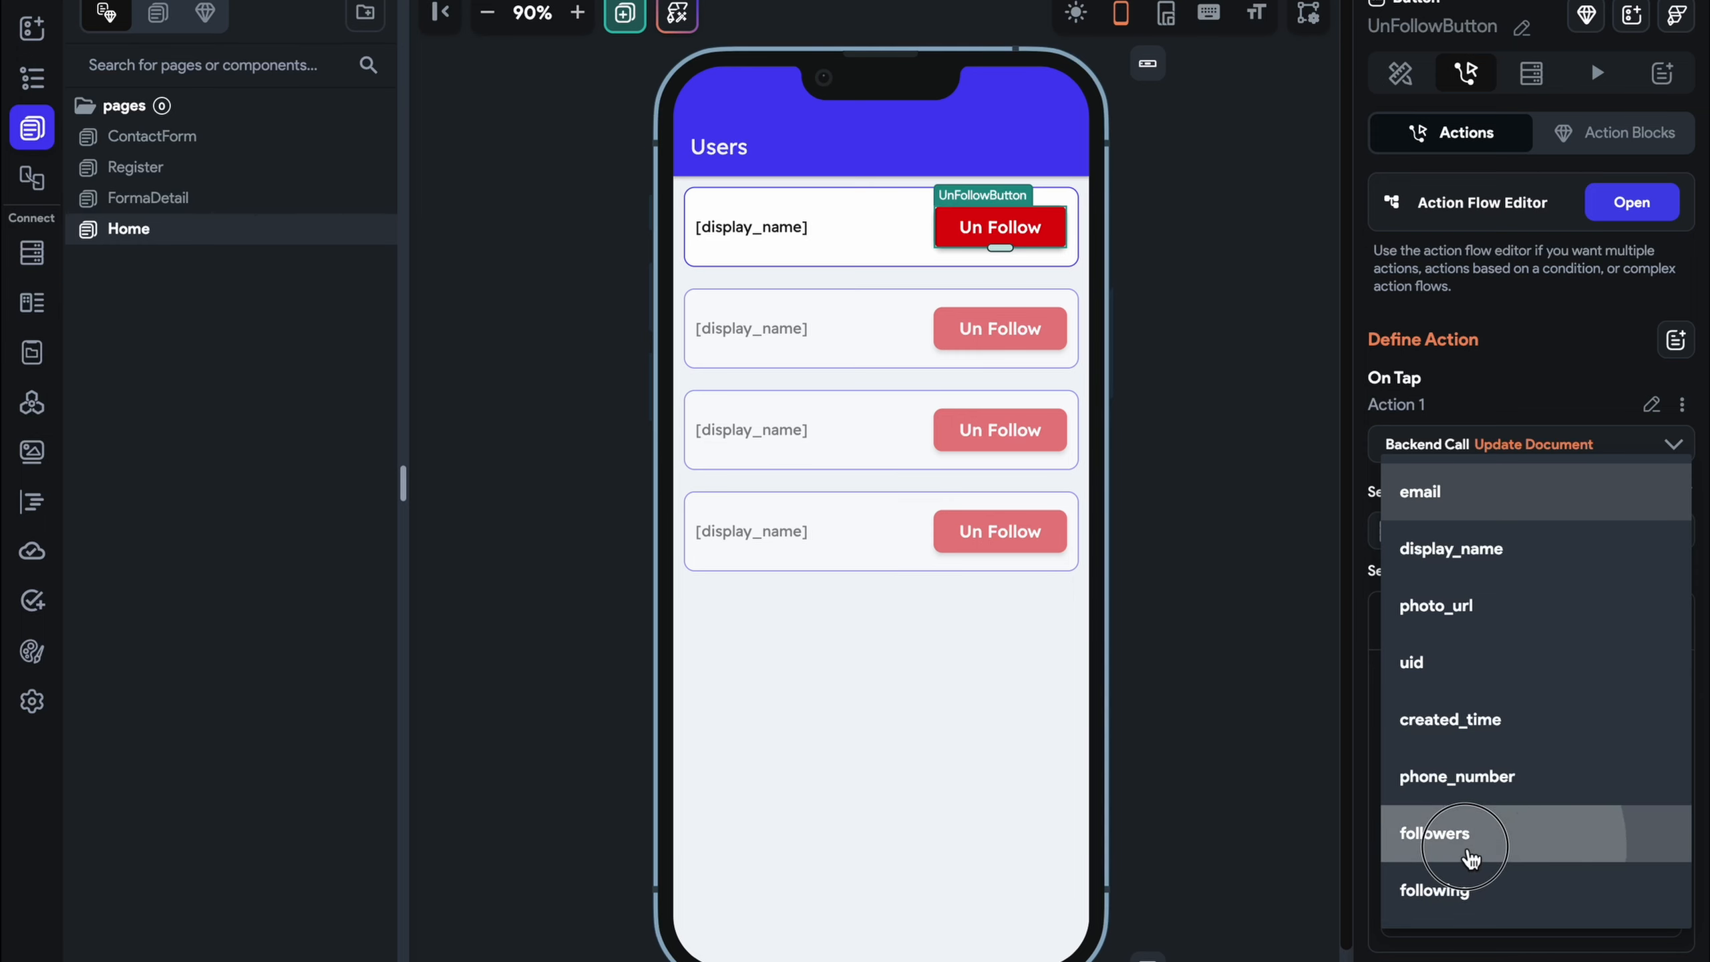
pyautogui.click(1457, 893)
pyautogui.scroll(-1, 1481, 808)
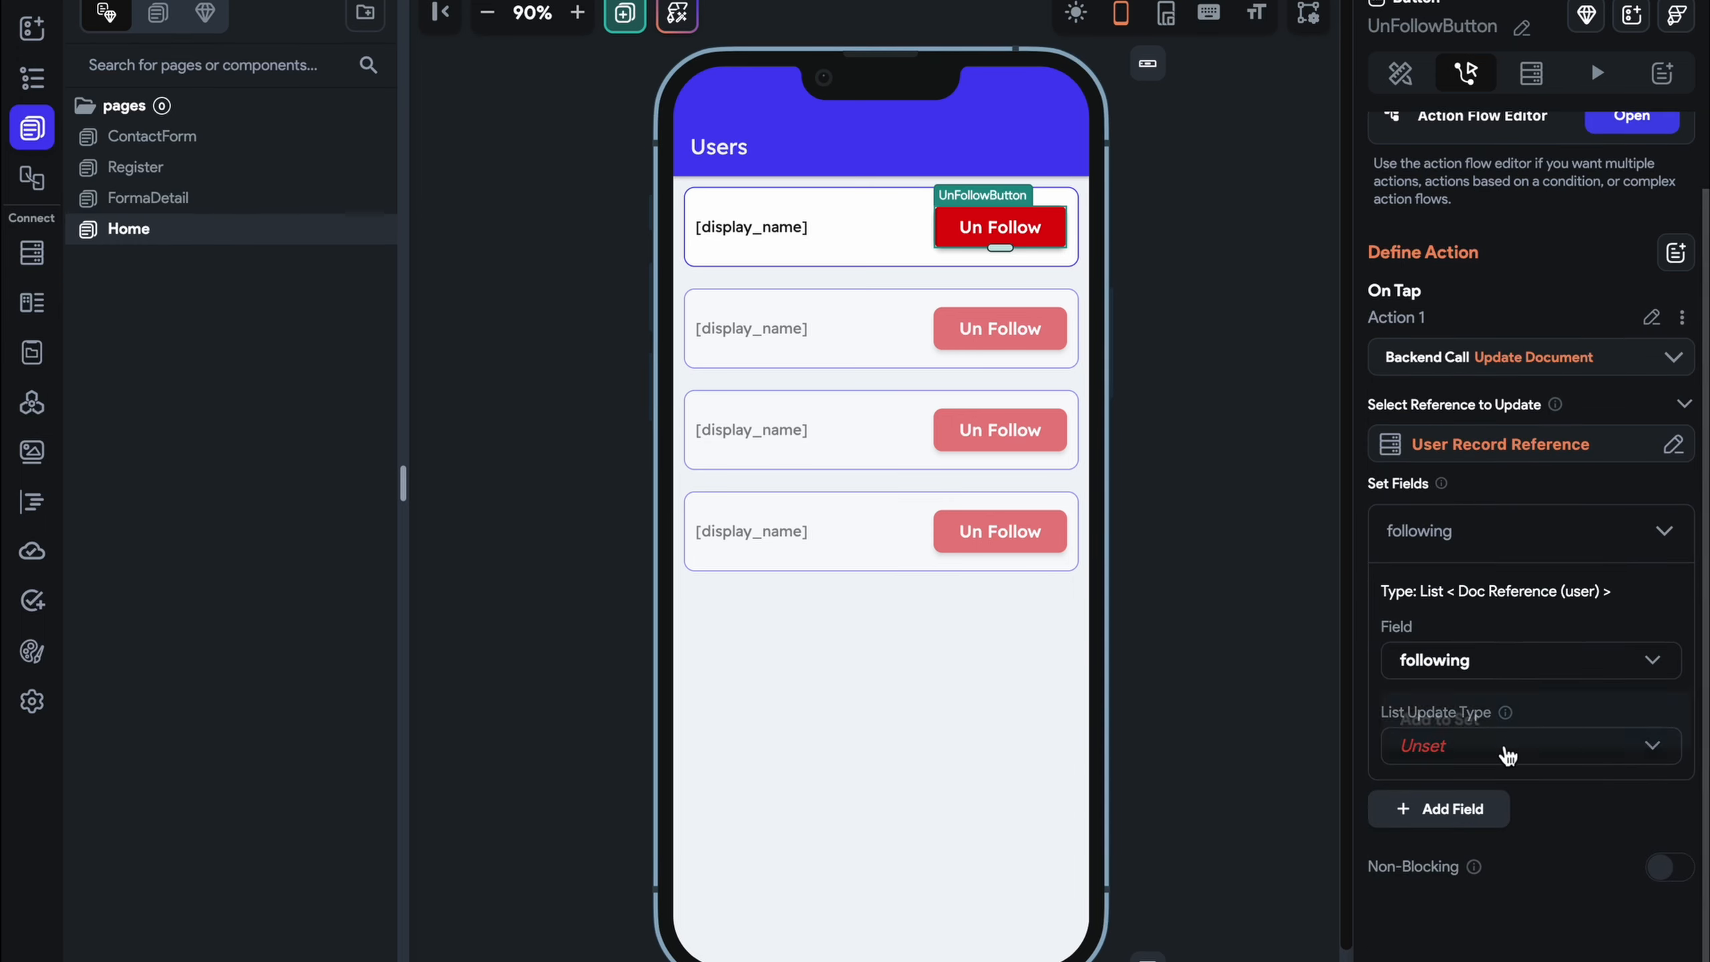
pyautogui.click(1509, 749)
pyautogui.click(1486, 781)
pyautogui.click(1483, 805)
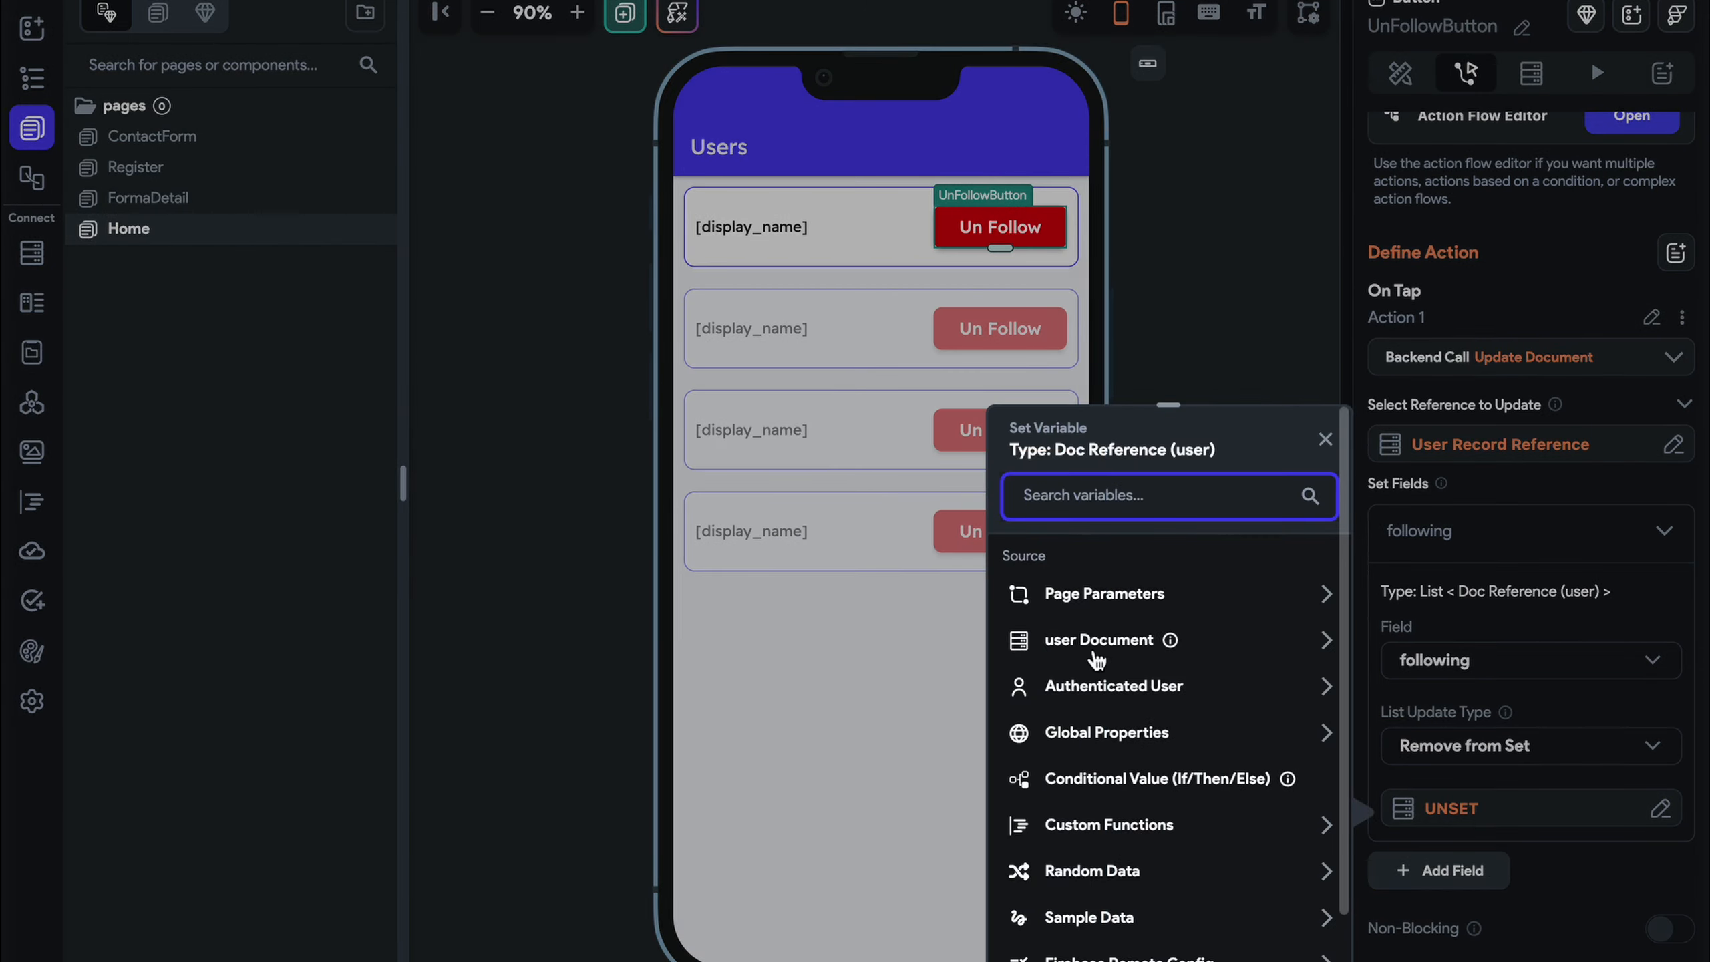
pyautogui.click(1095, 646)
pyautogui.scroll(-3, 1094, 640)
pyautogui.click(1138, 832)
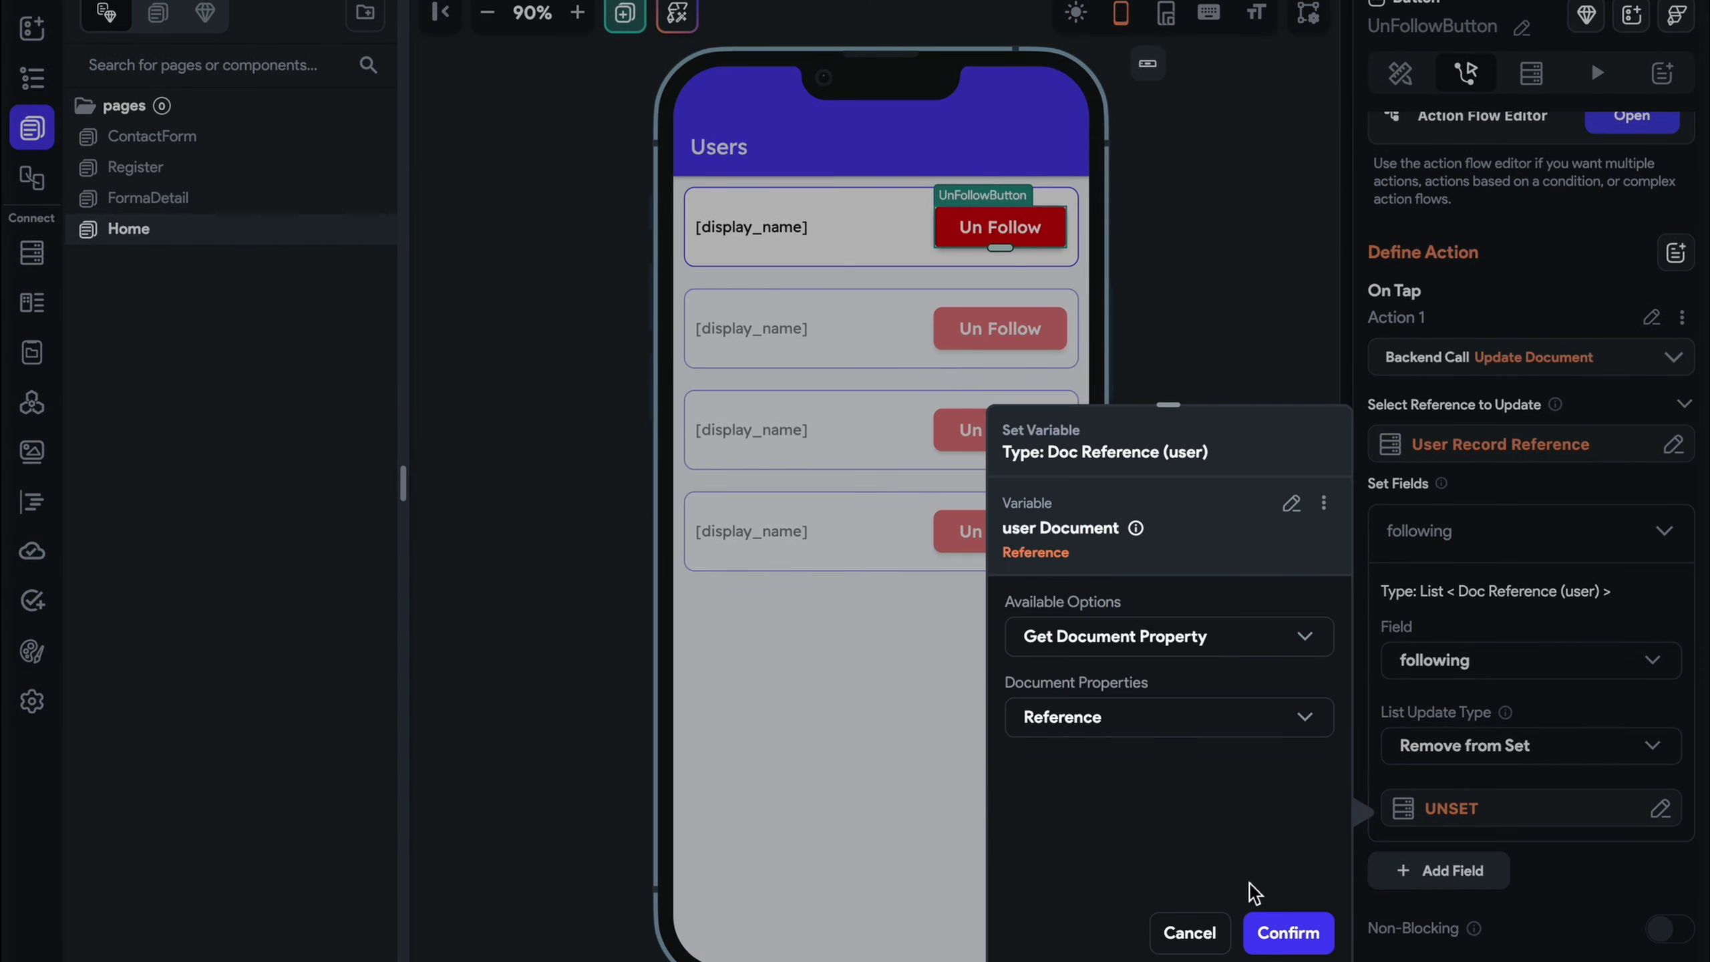
pyautogui.click(1287, 934)
# Add Action 2 as an Update Document action on the listed user Document's Reference
pyautogui.click(1629, 117)
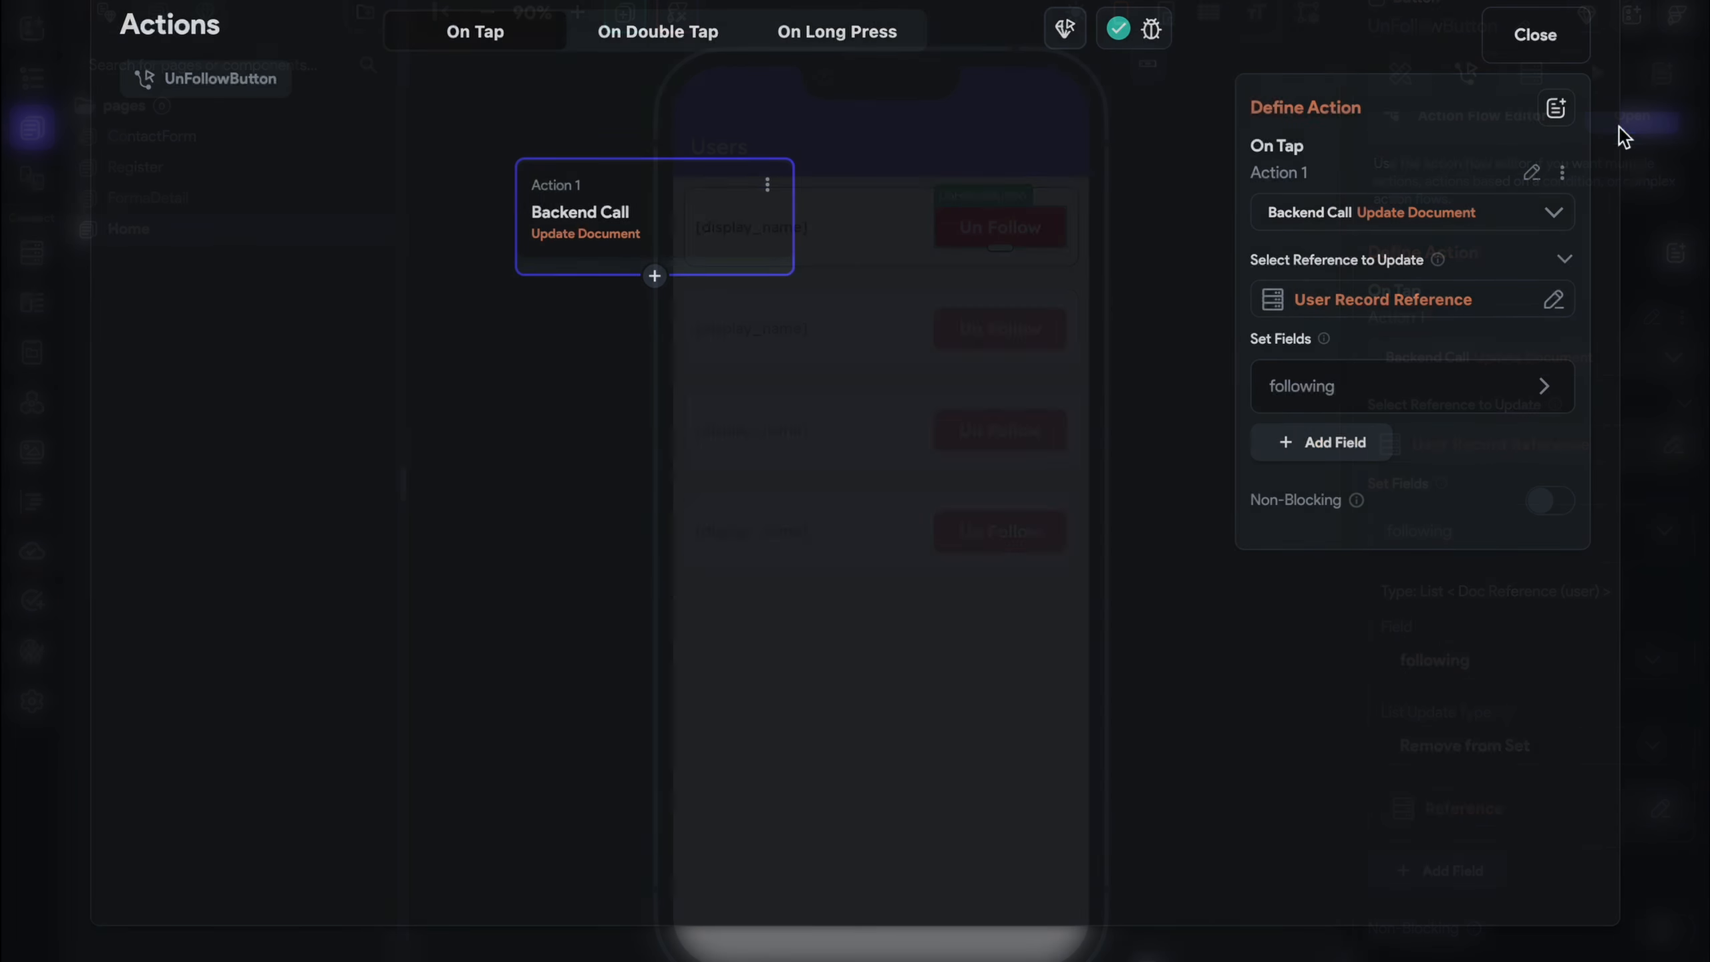
pyautogui.click(653, 276)
pyautogui.click(654, 325)
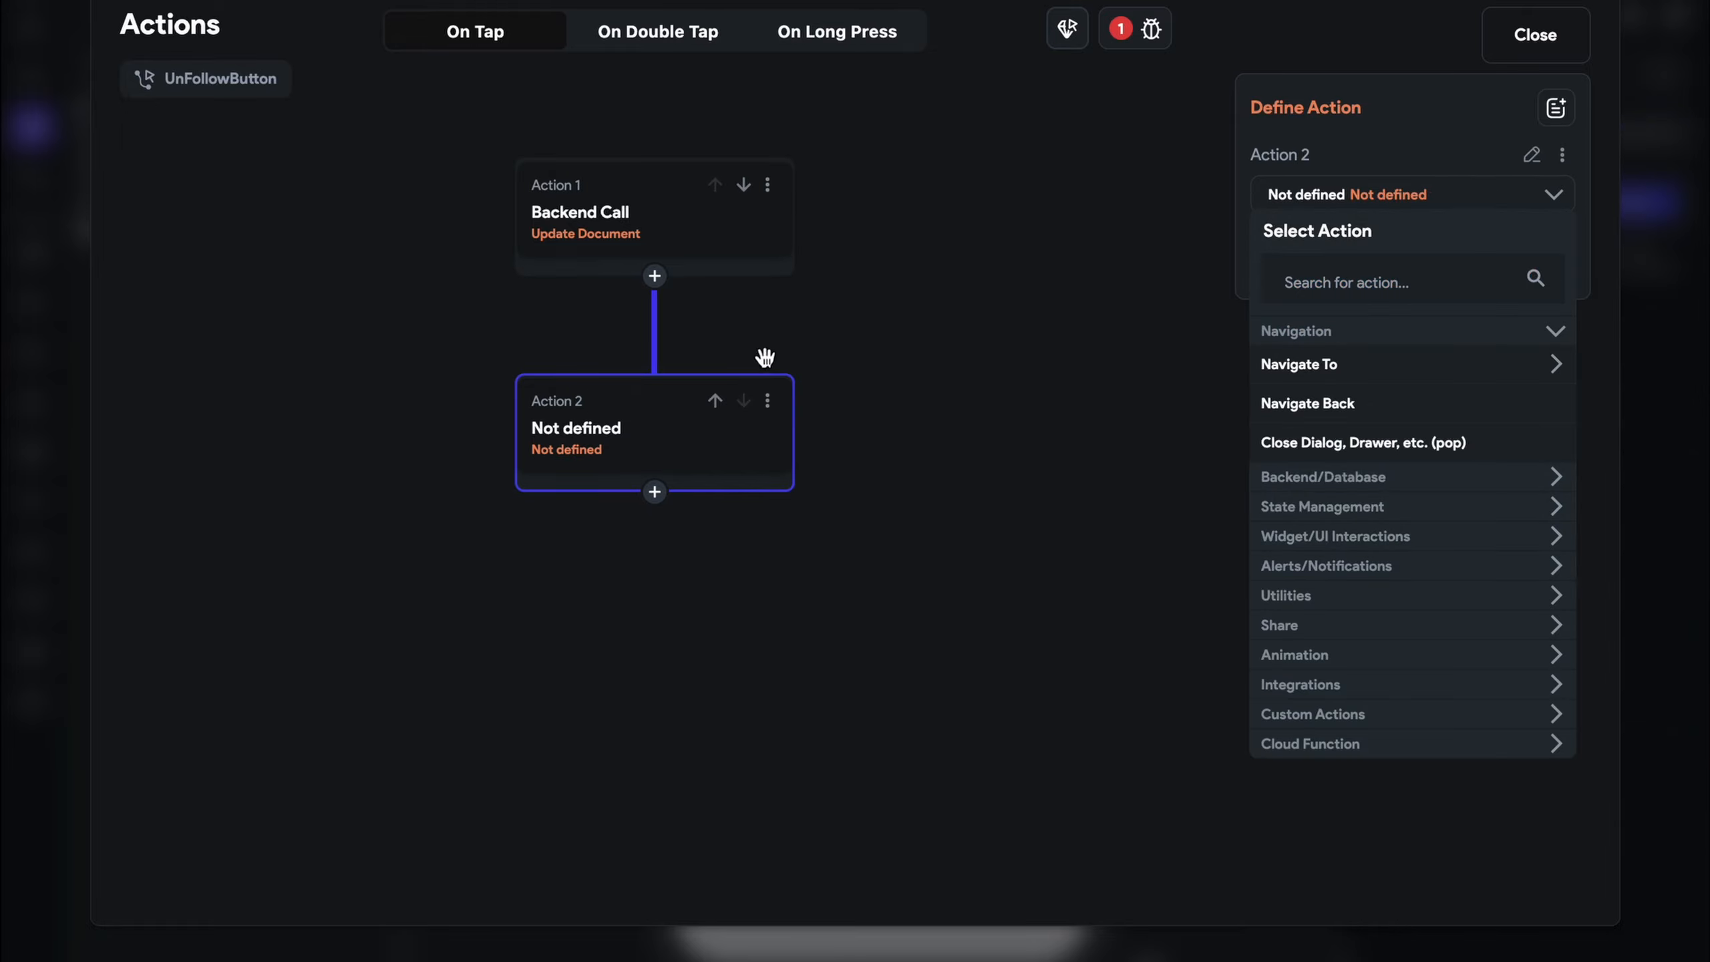
pyautogui.click(1403, 264)
pyautogui.write('uo')
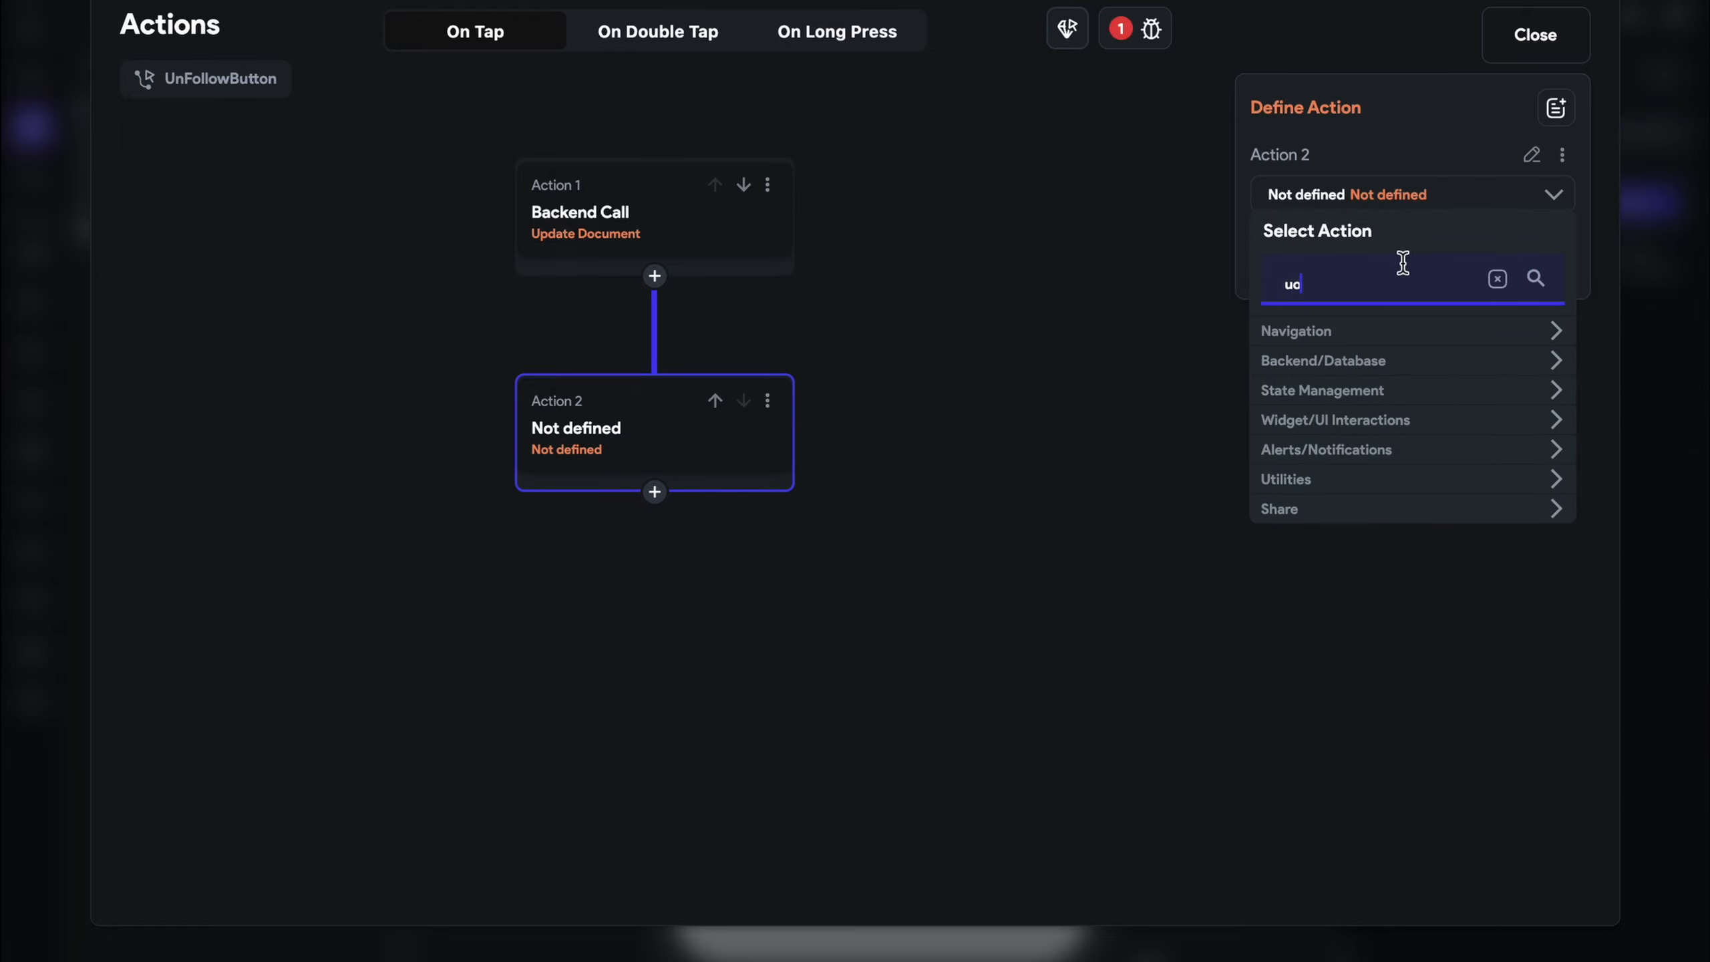
pyautogui.press('BackSpace')
pyautogui.write('pda')
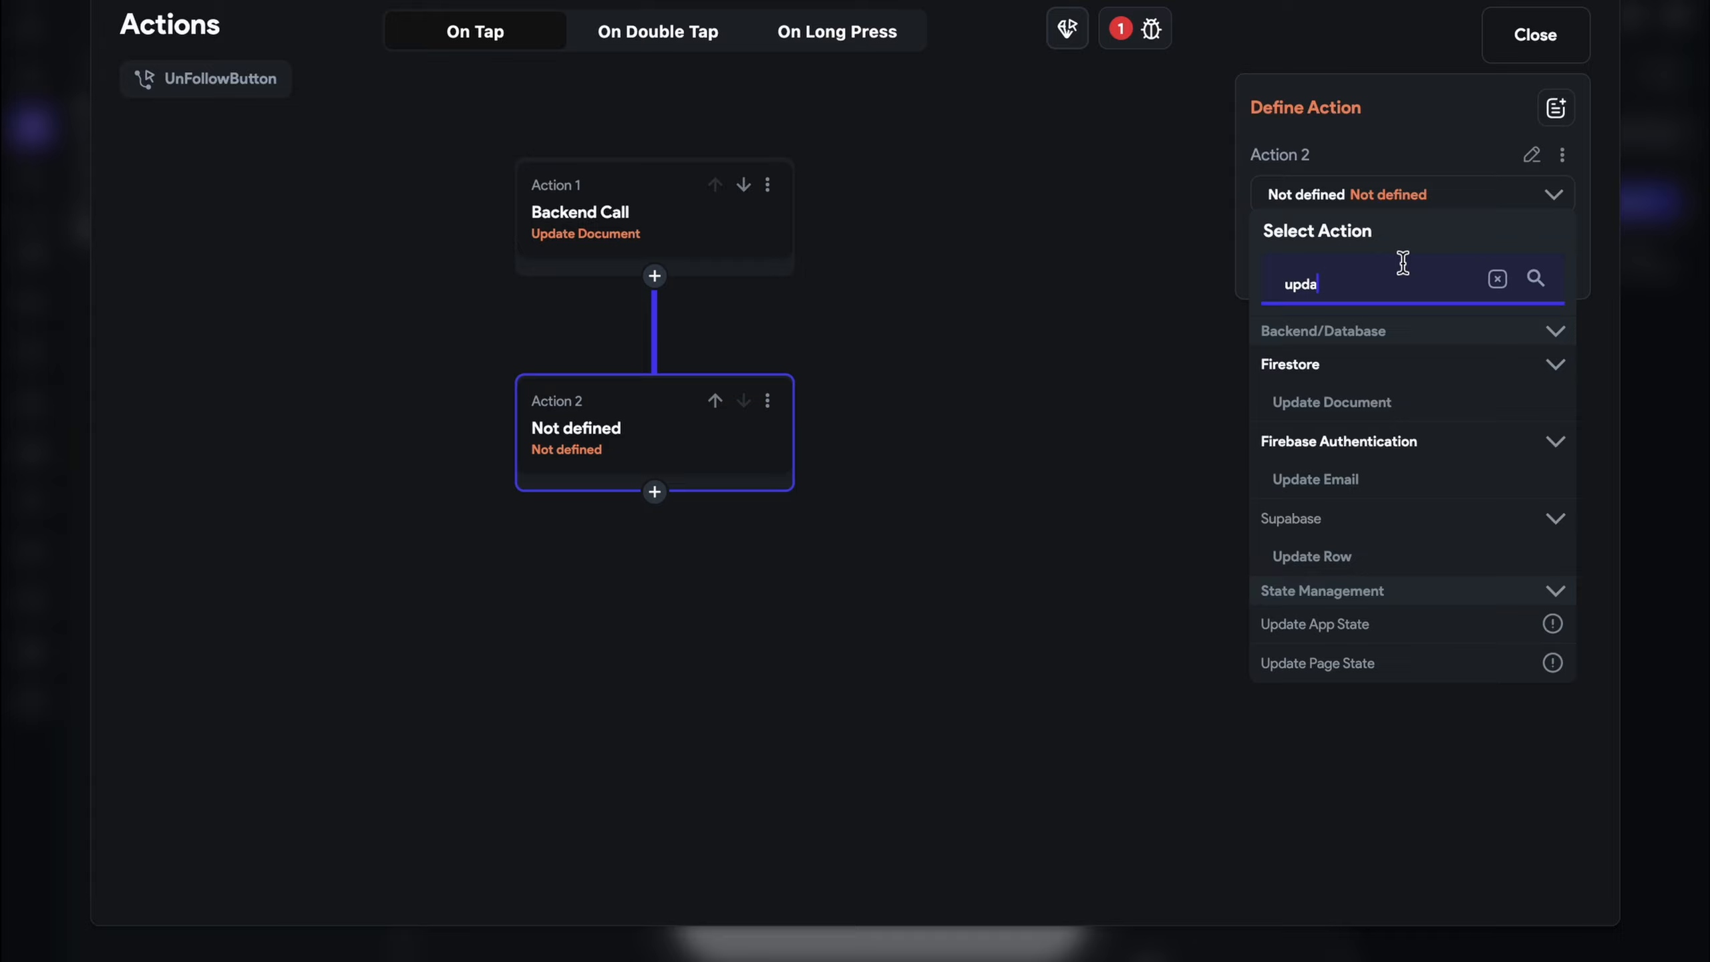
pyautogui.click(1355, 397)
pyautogui.click(1338, 272)
pyautogui.click(1014, 437)
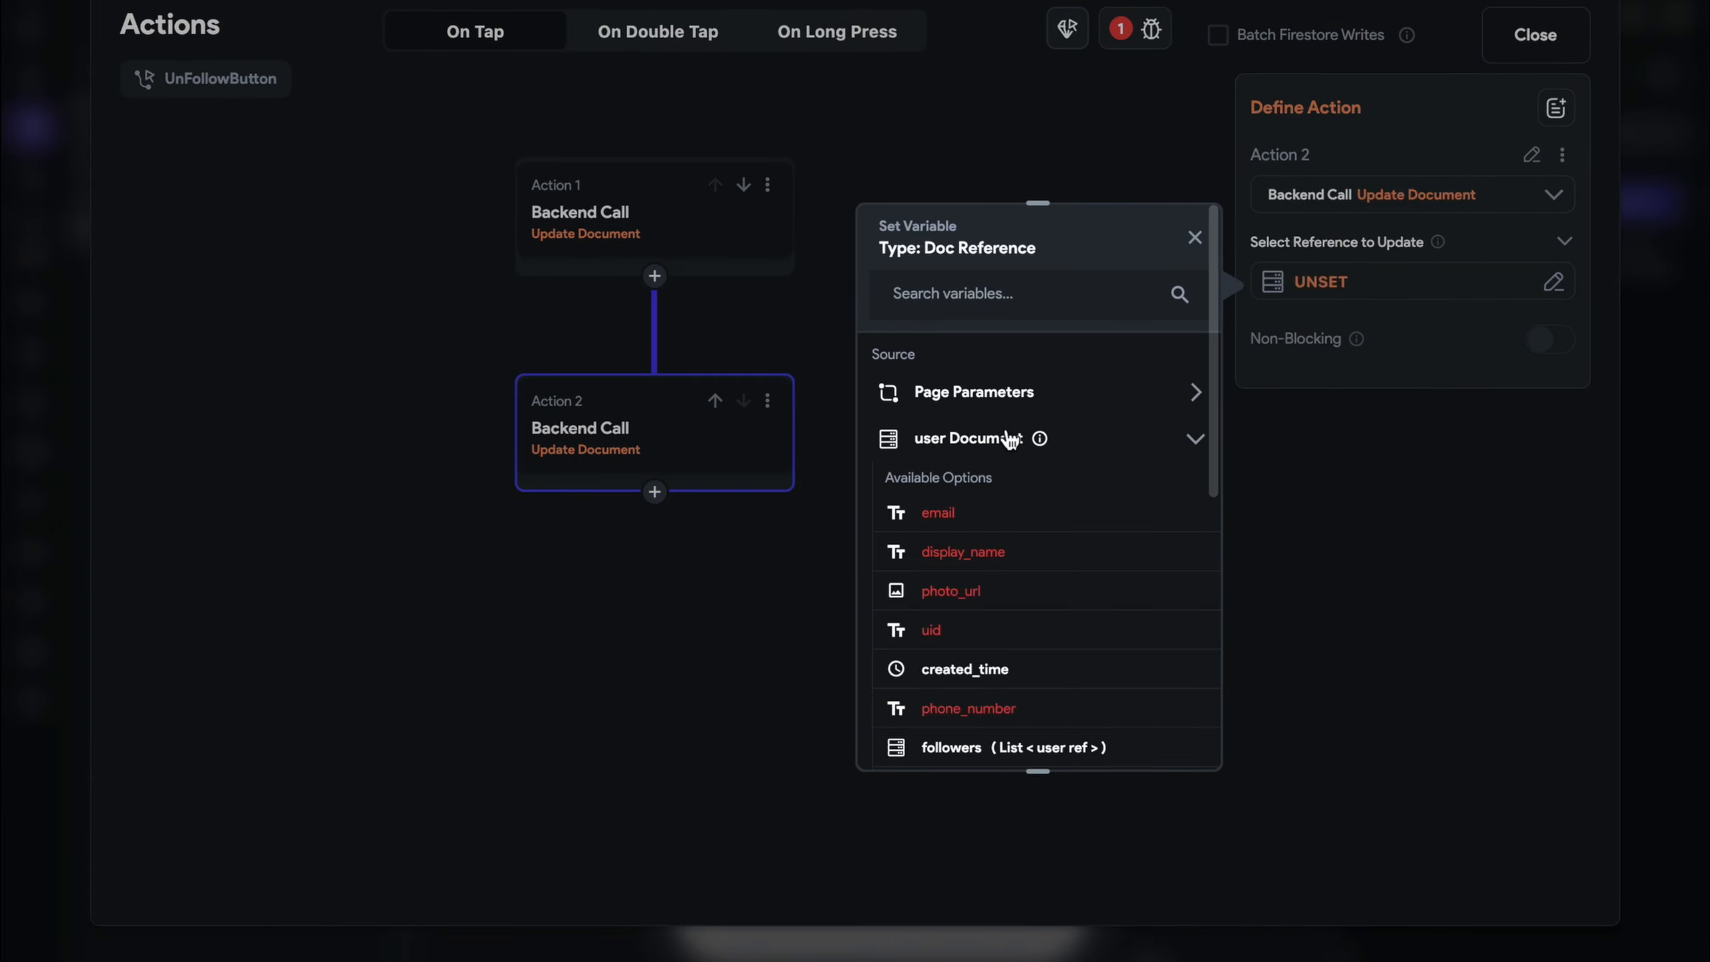
pyautogui.scroll(-3, 1054, 607)
pyautogui.click(1033, 576)
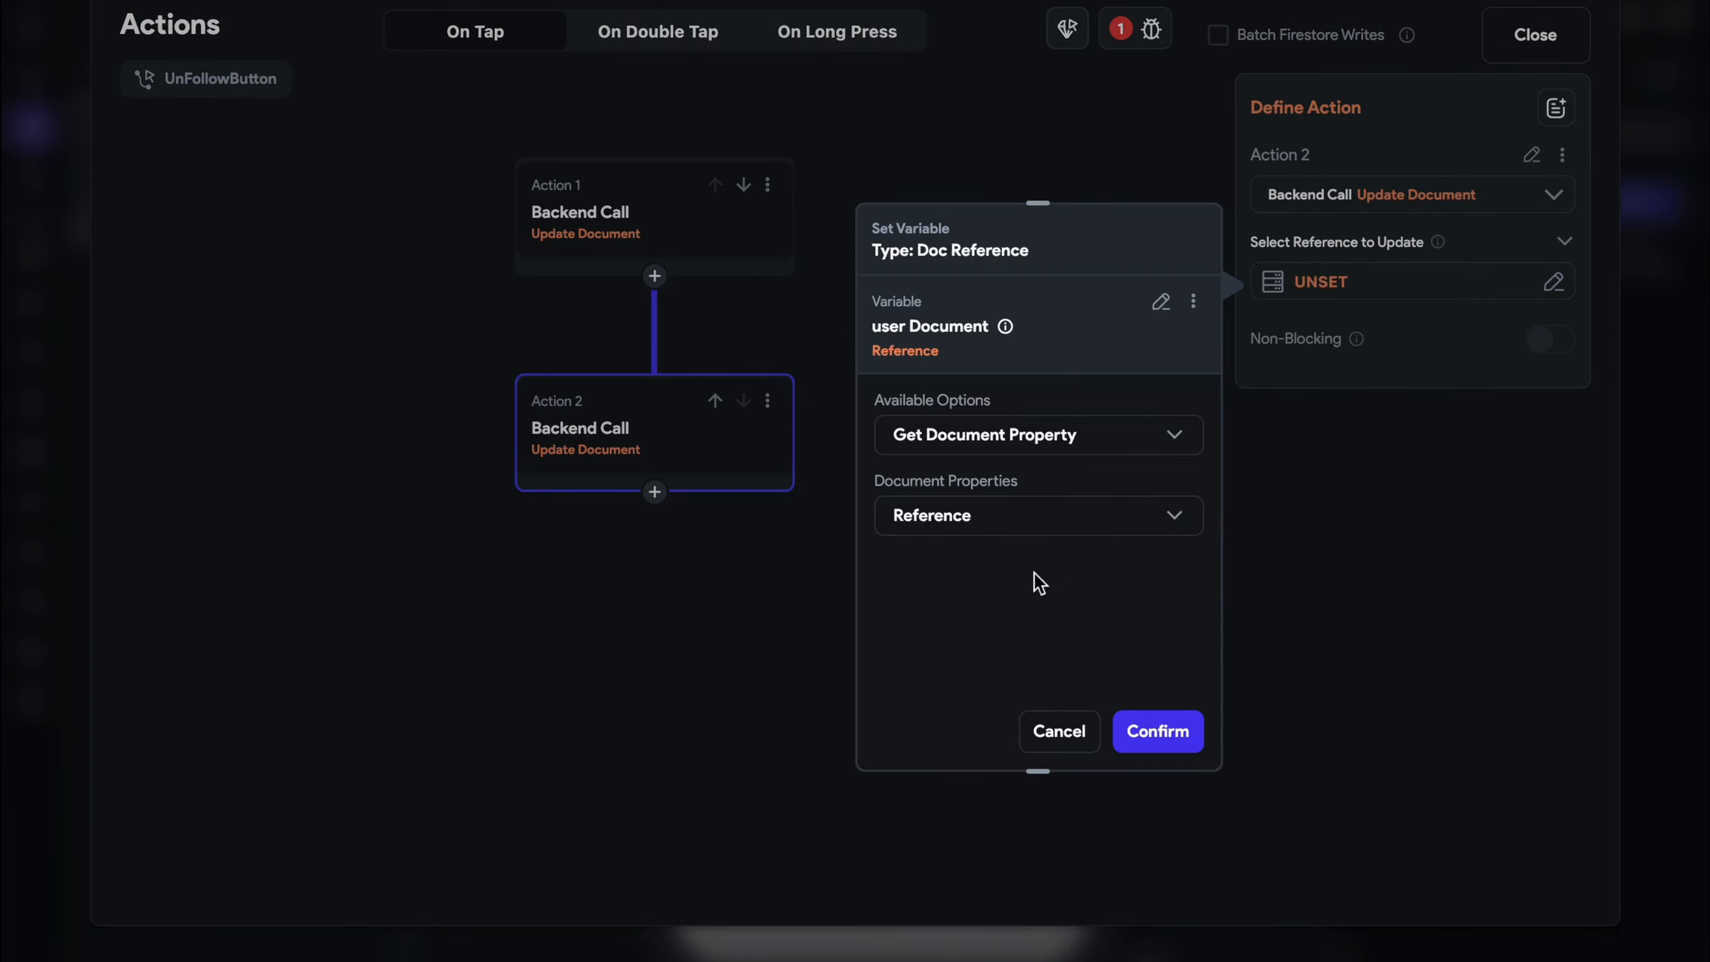
pyautogui.click(1157, 730)
# Set the followers field to Remove from Set with the Authenticated User's reference as value
pyautogui.click(1322, 357)
pyautogui.click(1321, 375)
pyautogui.click(1347, 502)
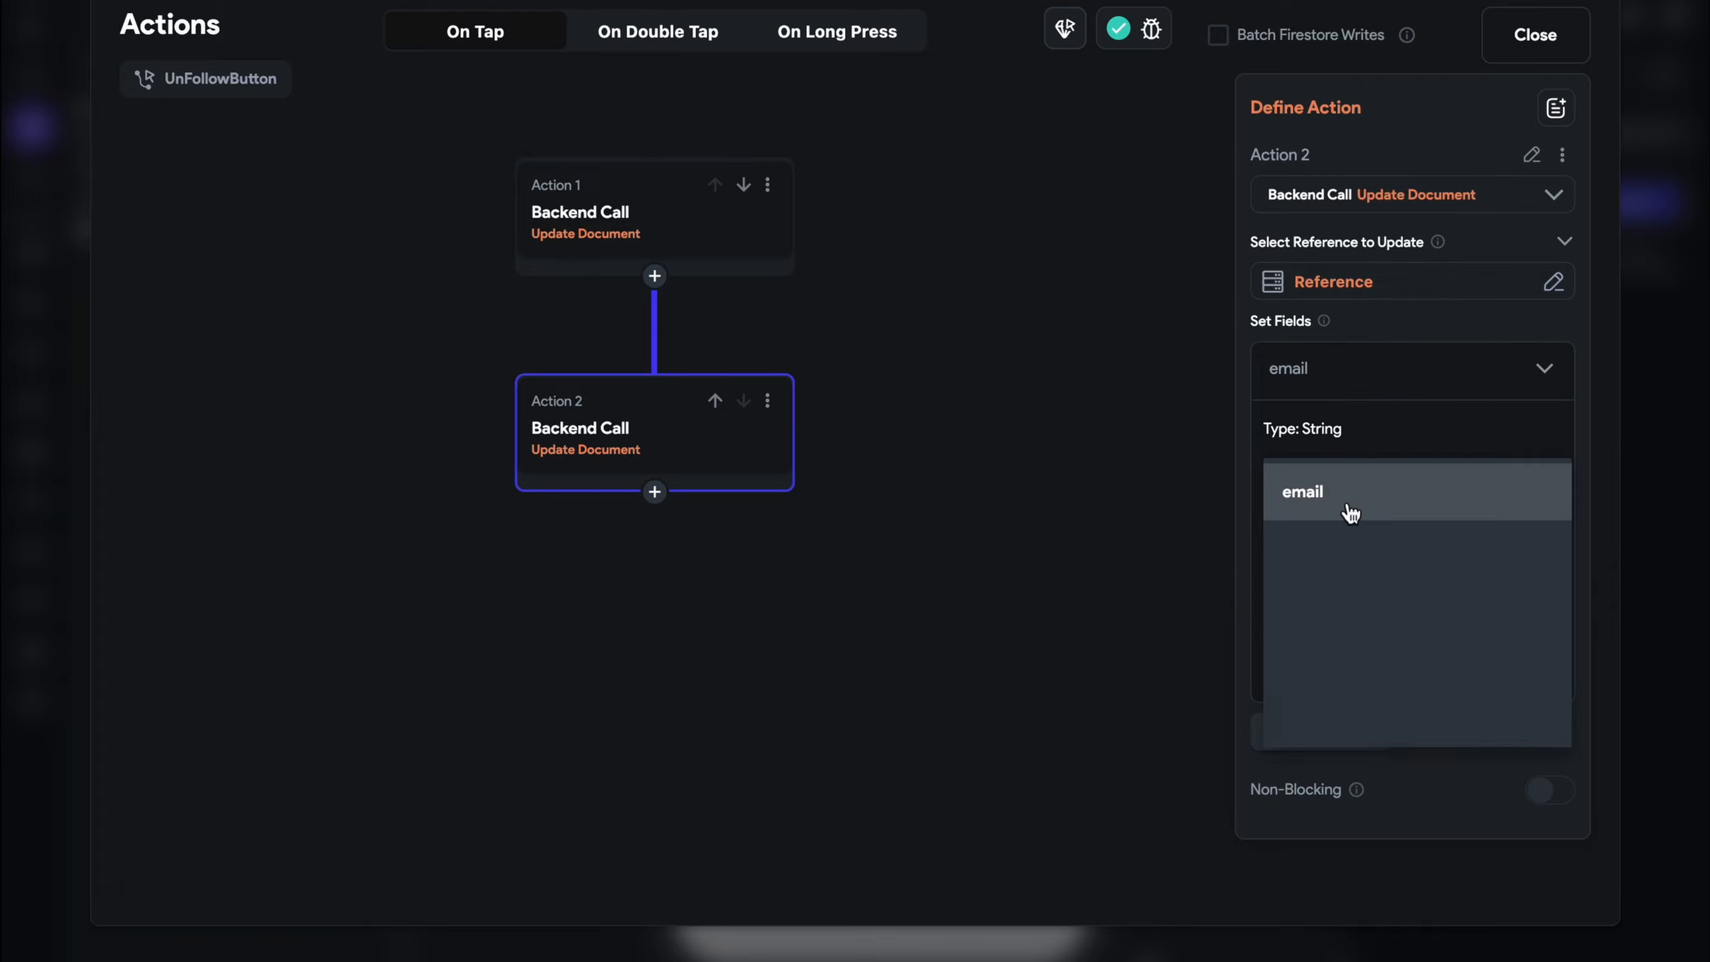
pyautogui.click(1365, 836)
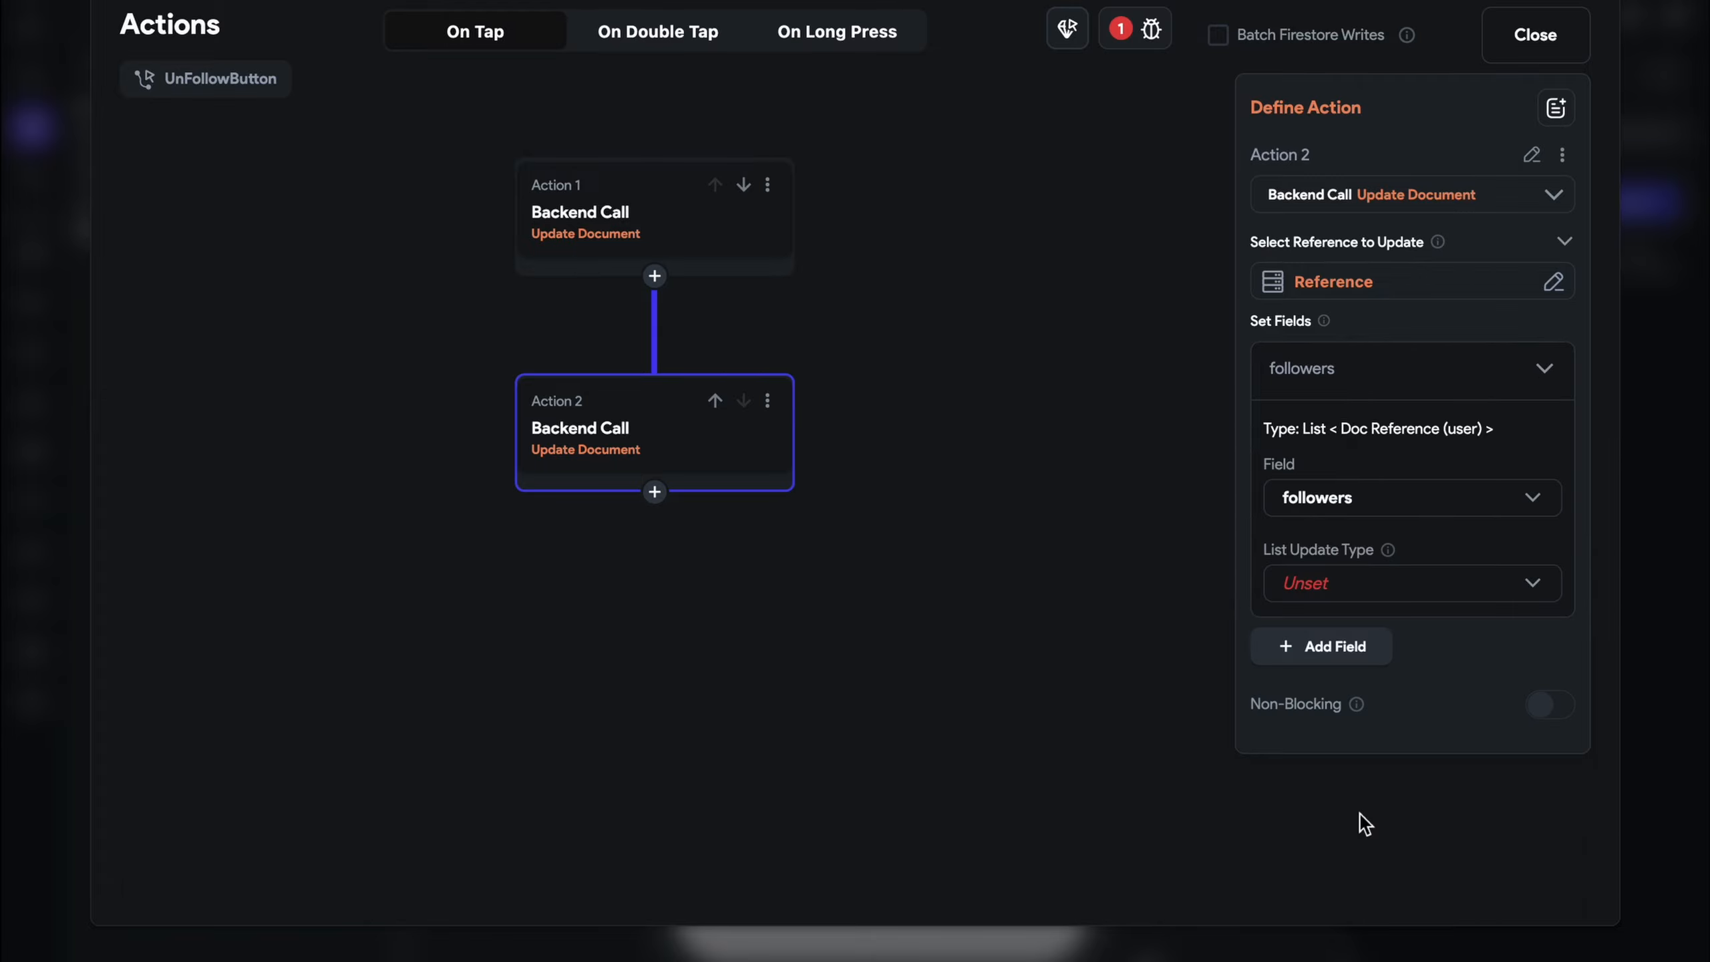
pyautogui.click(1352, 590)
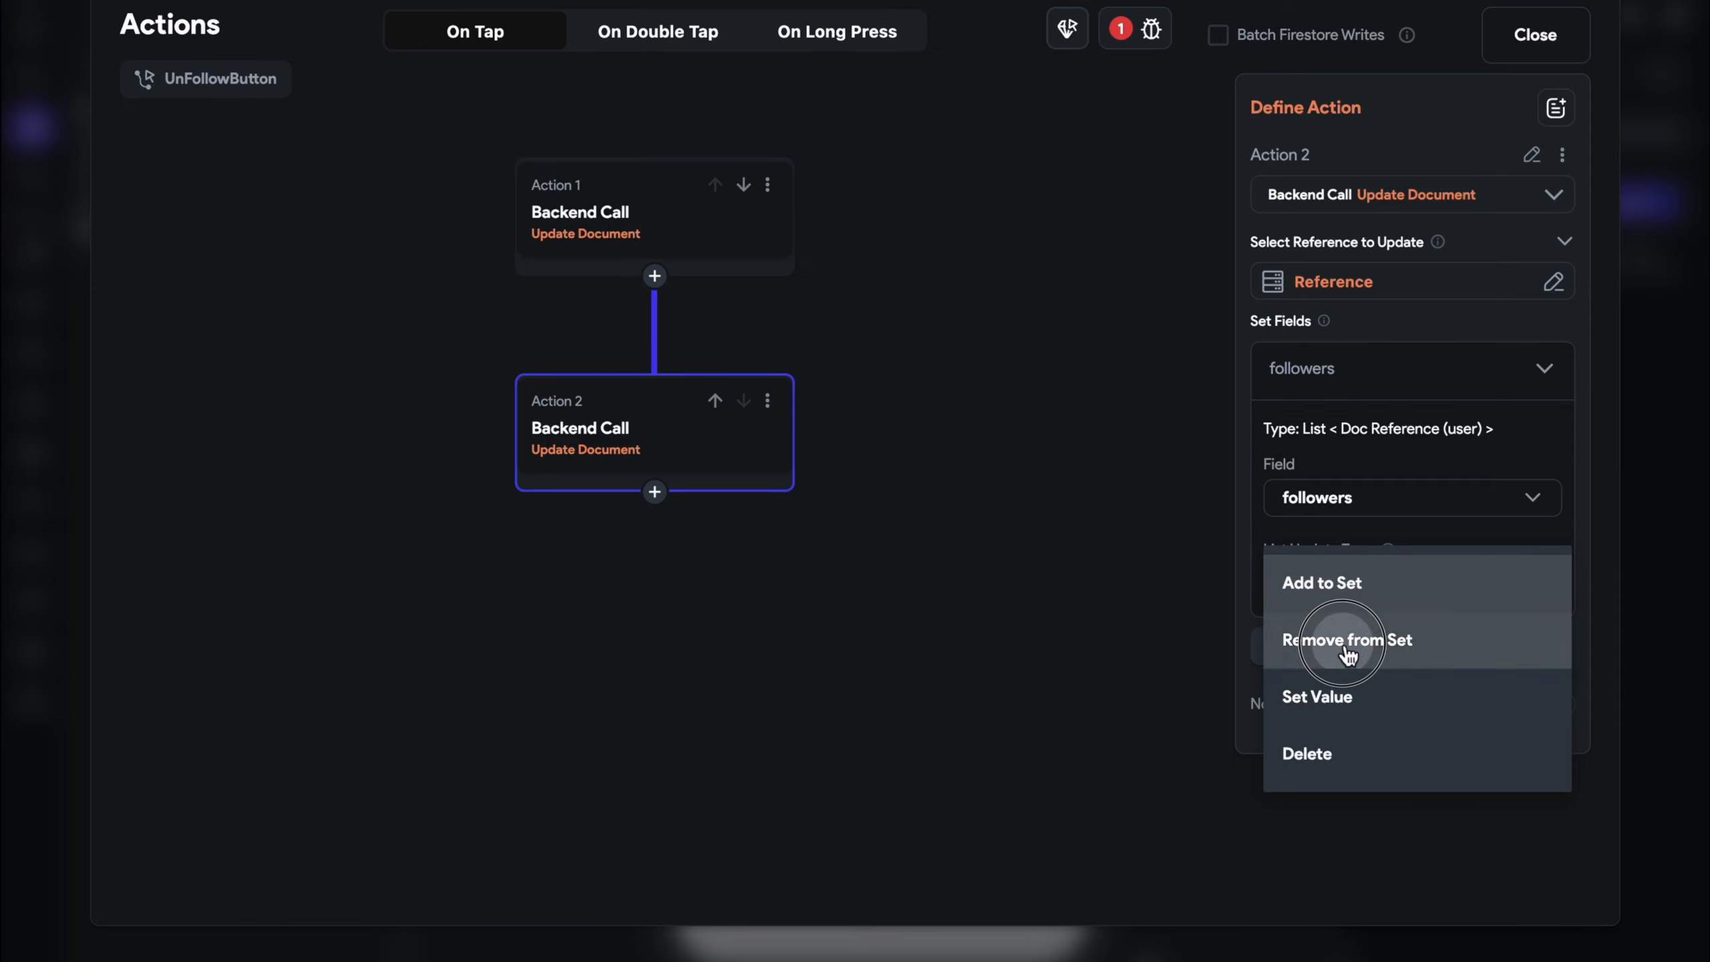
pyautogui.click(1350, 648)
pyautogui.click(1352, 648)
pyautogui.click(998, 643)
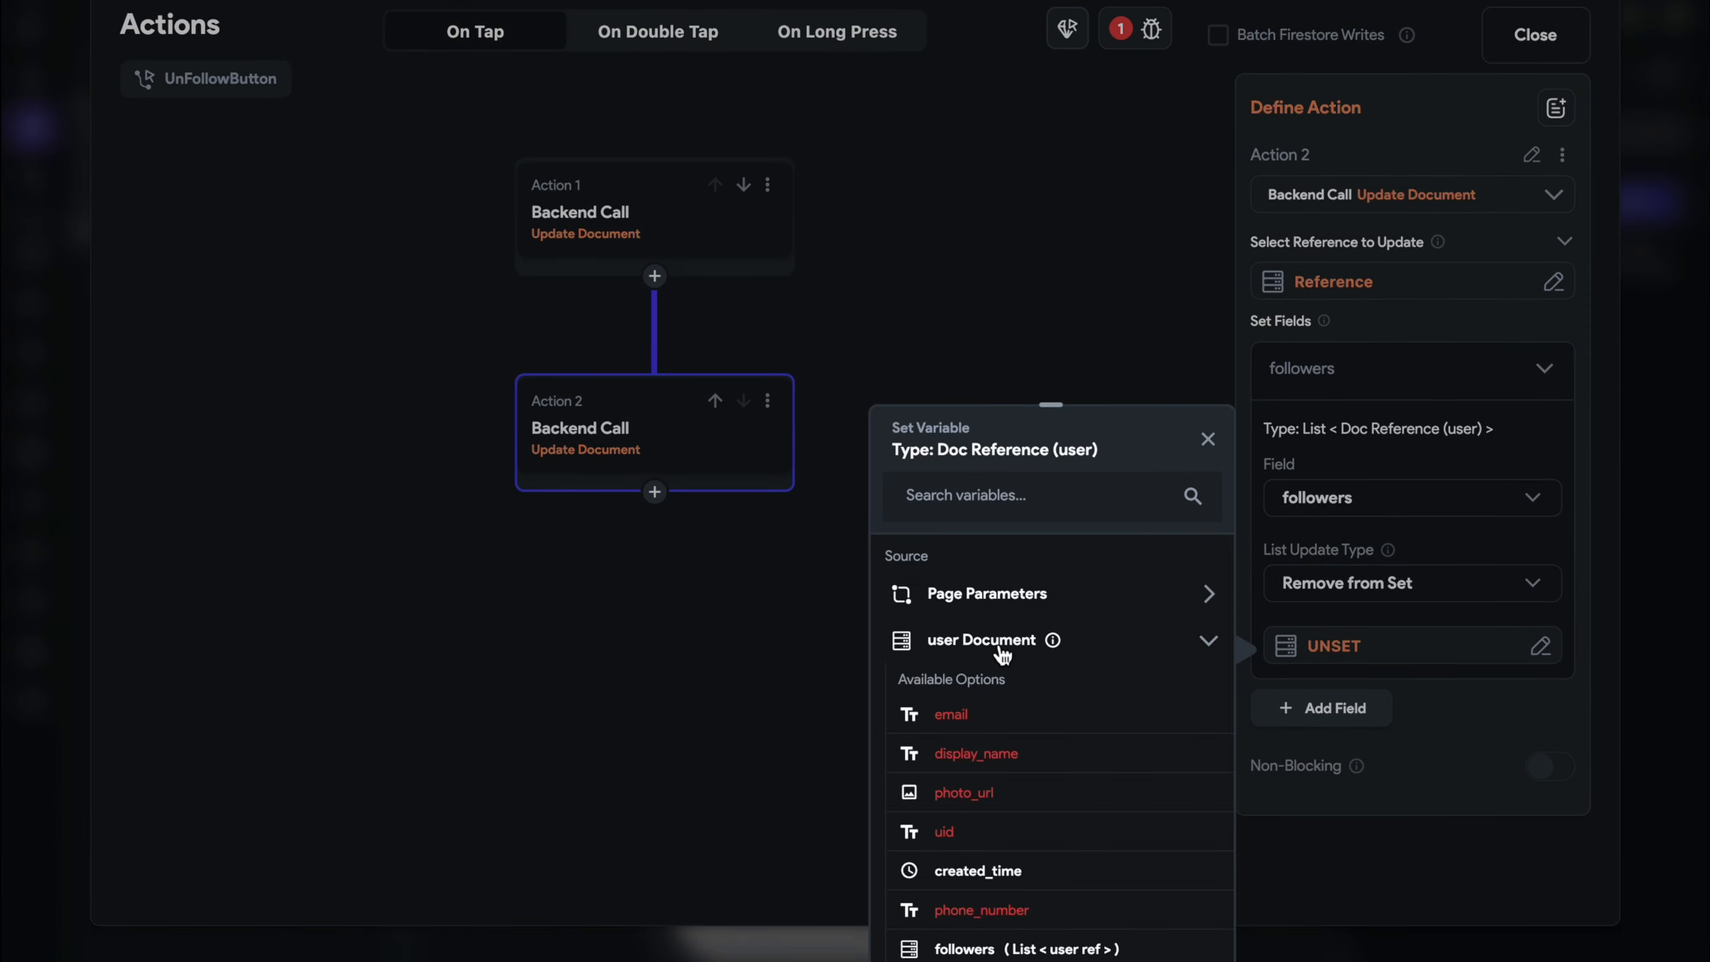
pyautogui.click(1037, 643)
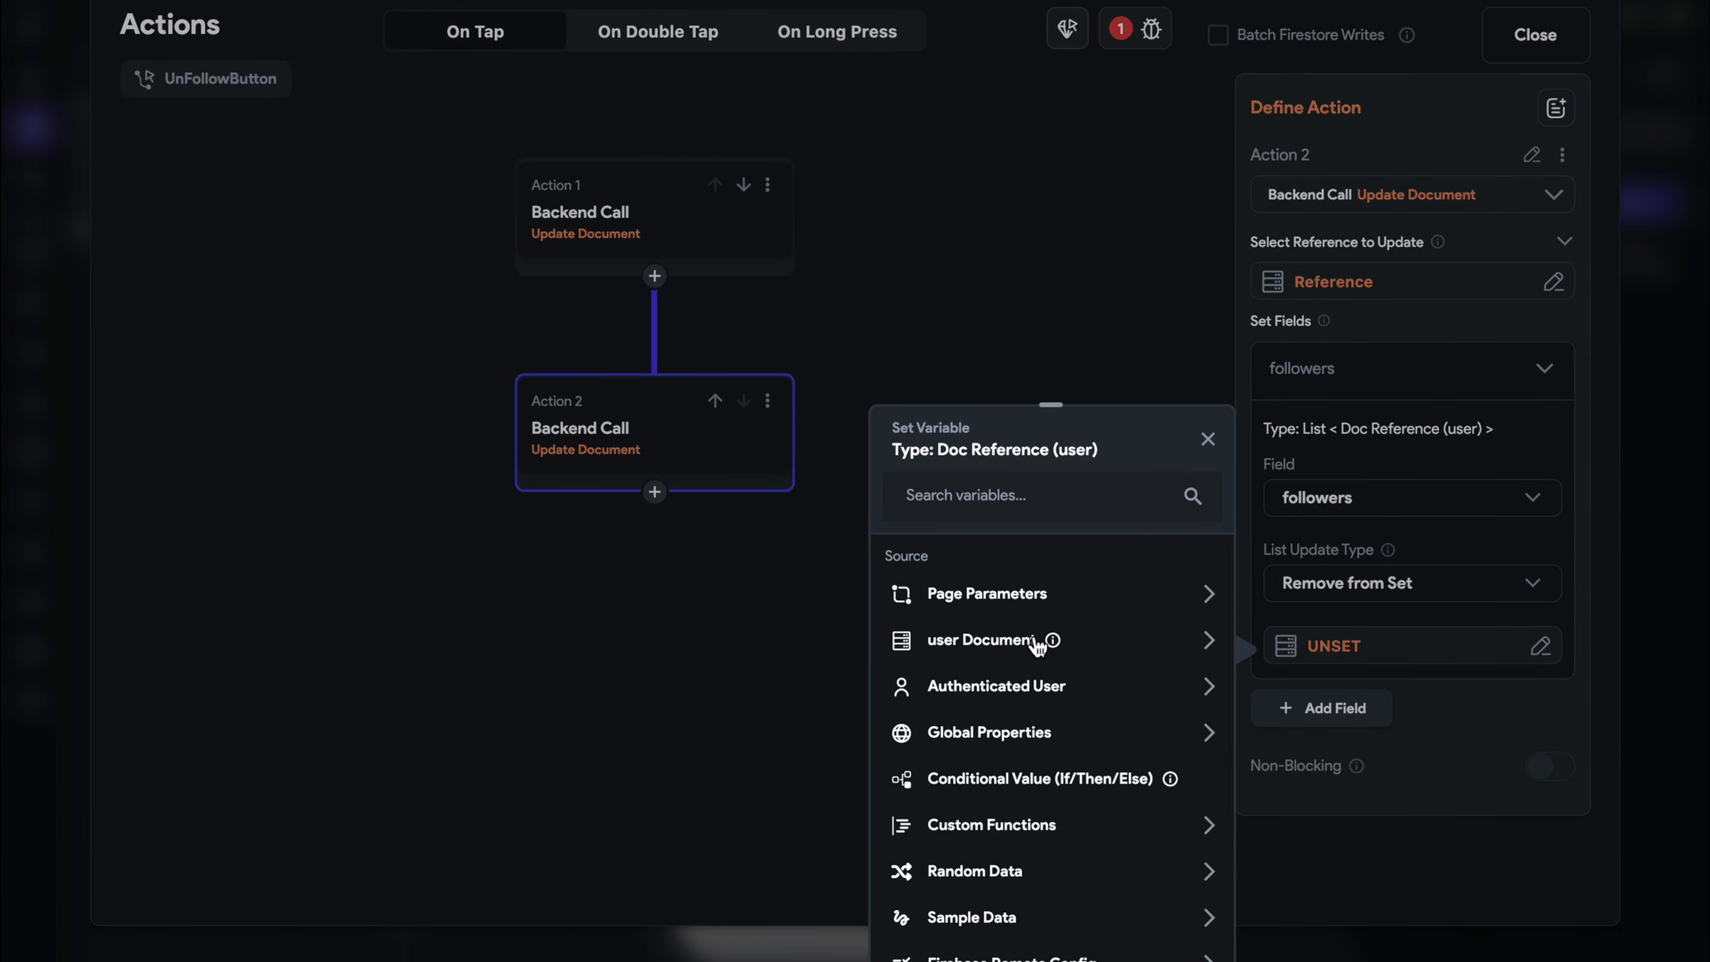
pyautogui.click(1062, 694)
pyautogui.scroll(-3, 1060, 692)
pyautogui.click(1059, 707)
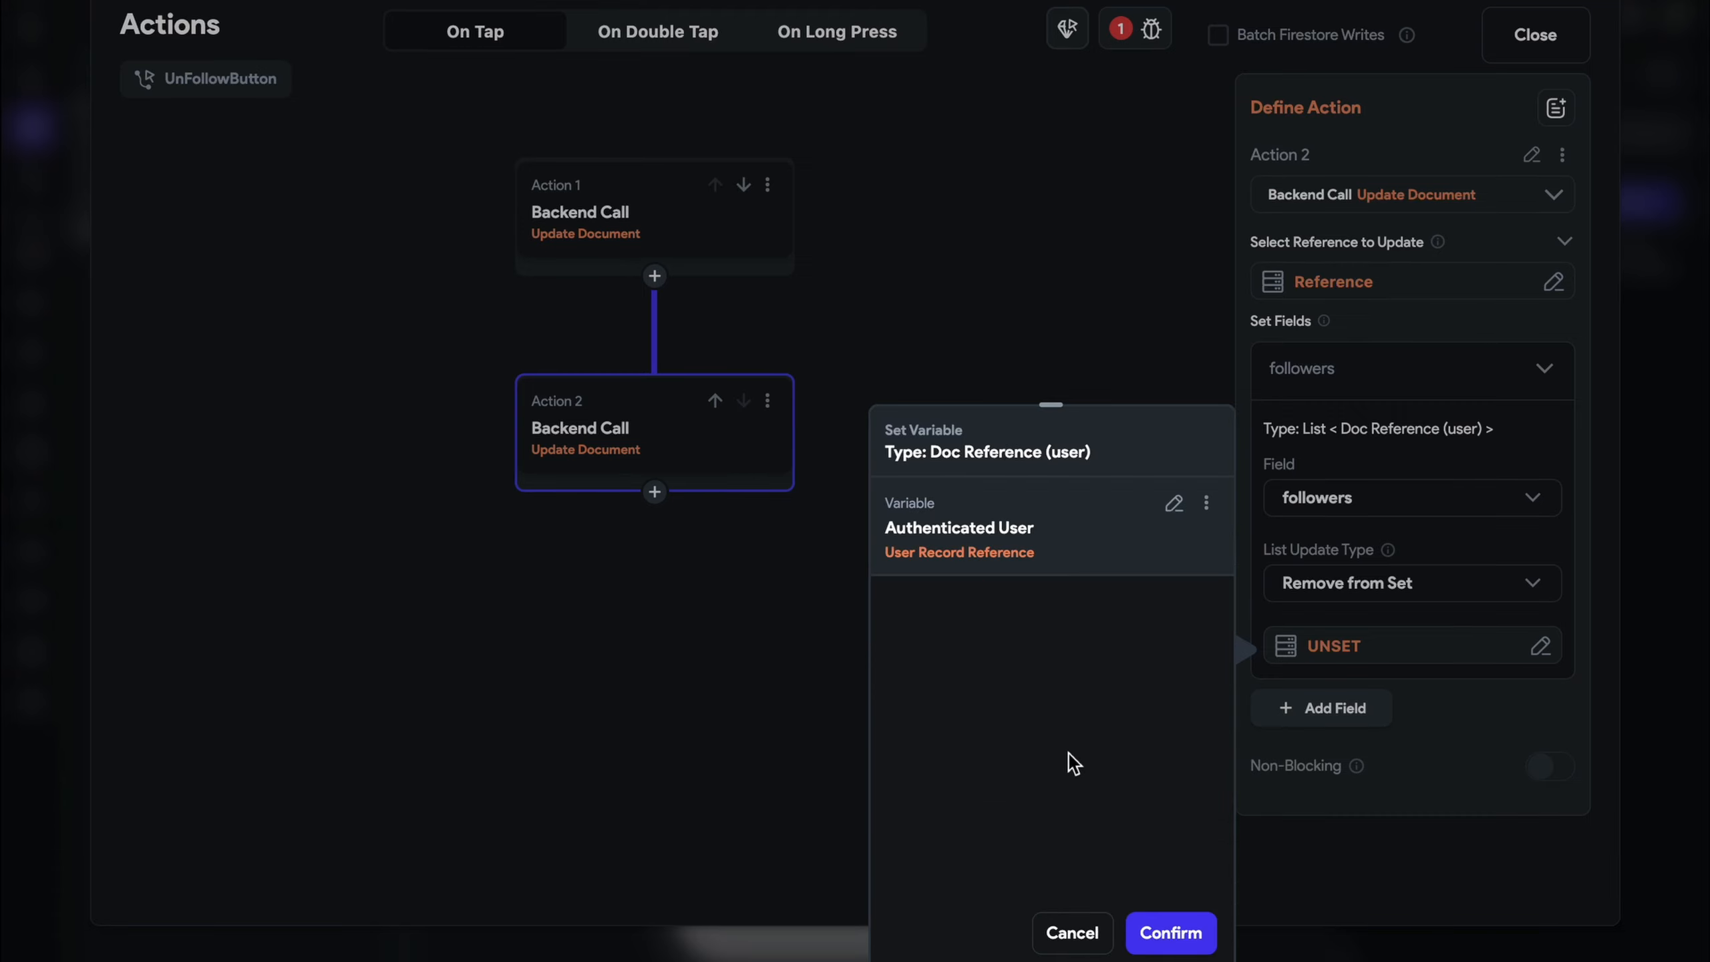
pyautogui.click(1172, 932)
# Save the project and review the Auth Page Setup entry-page error in the Issues list
pyautogui.click(1535, 34)
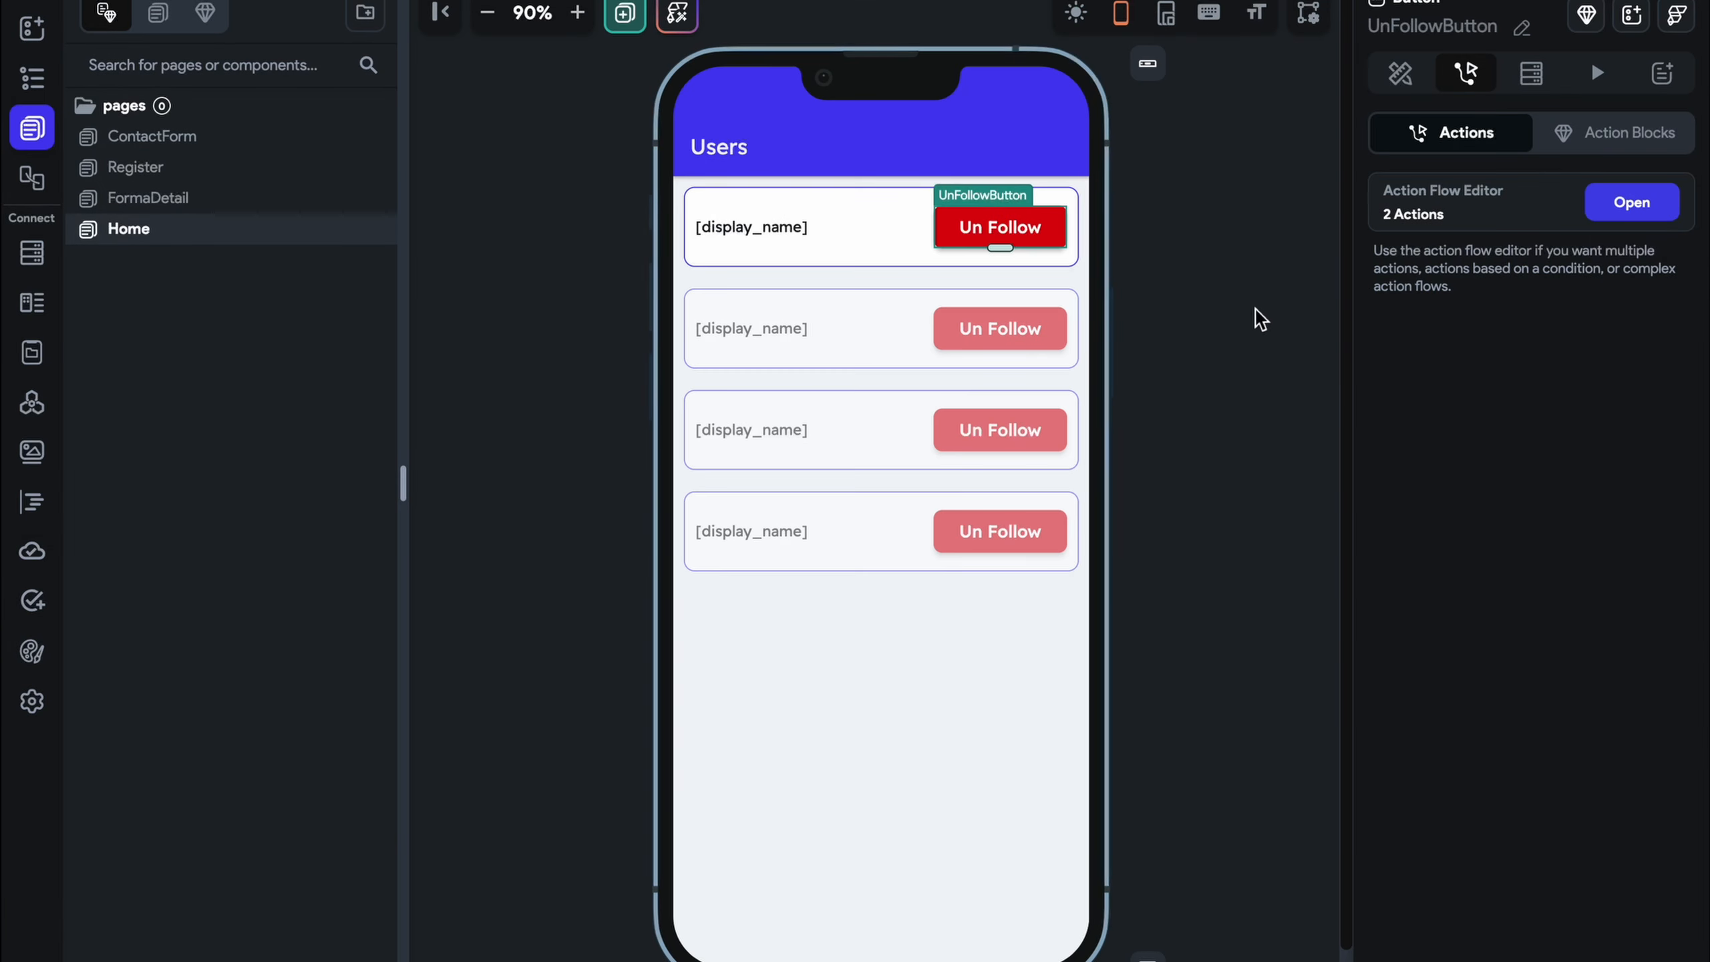
pyautogui.click(1237, 316)
pyautogui.press('super+s')
pyautogui.click(1371, 1)
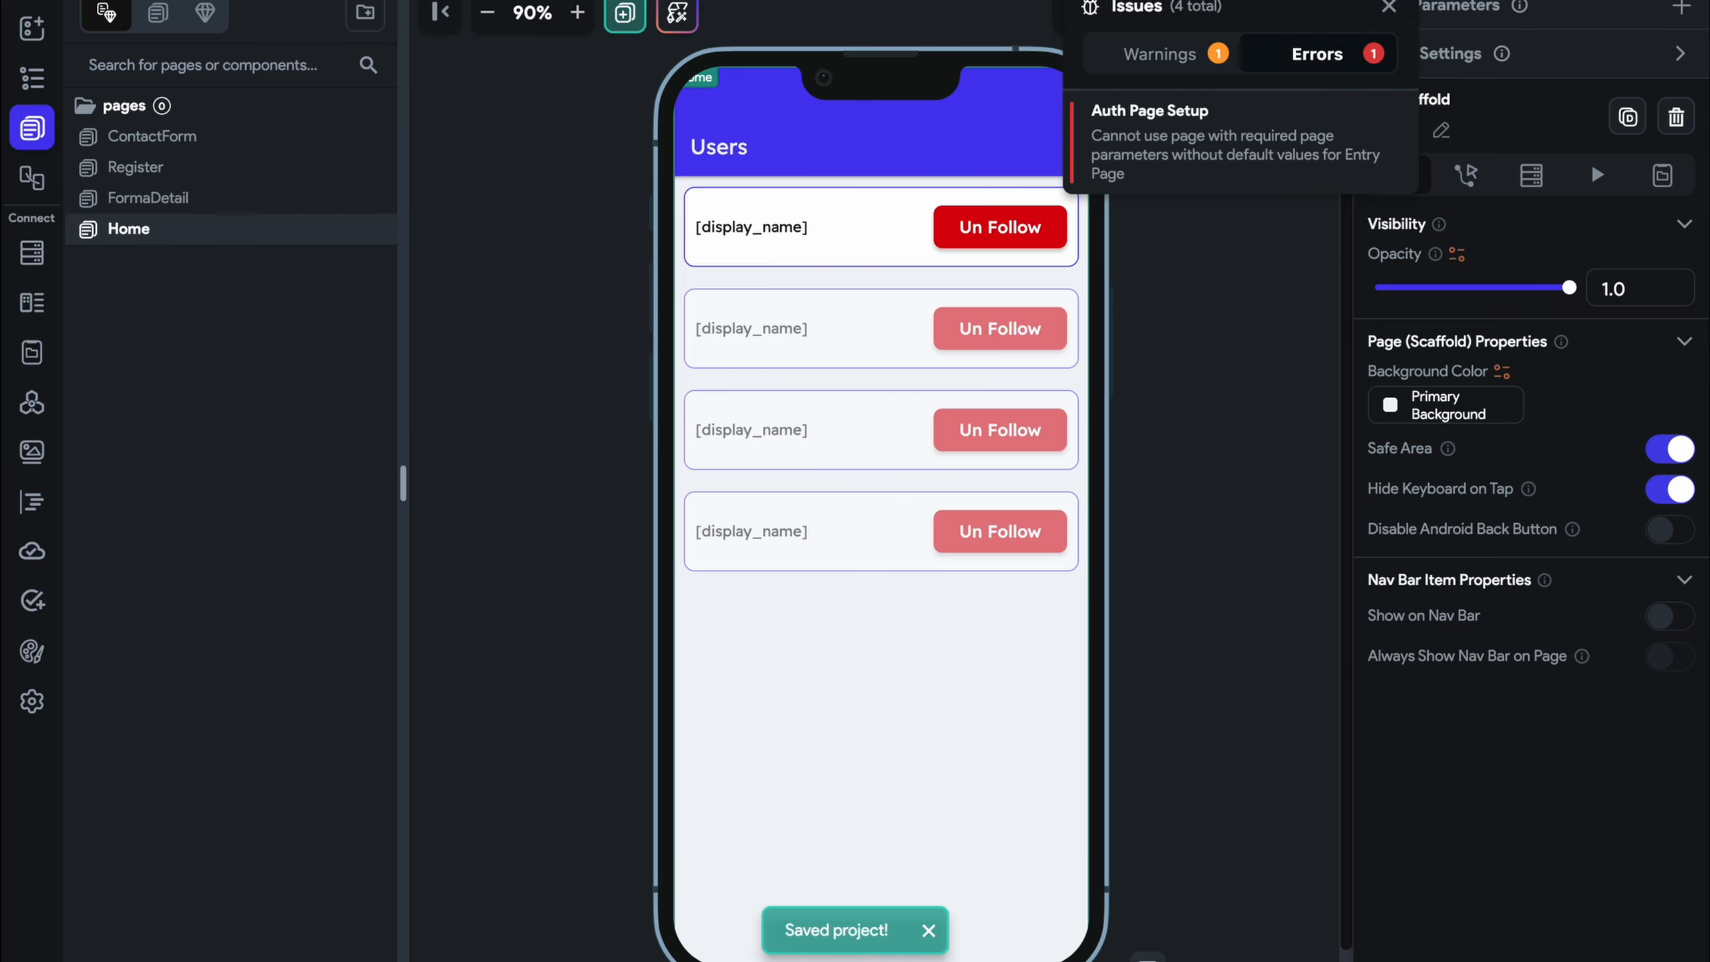
pyautogui.click(1264, 138)
pyautogui.click(854, 382)
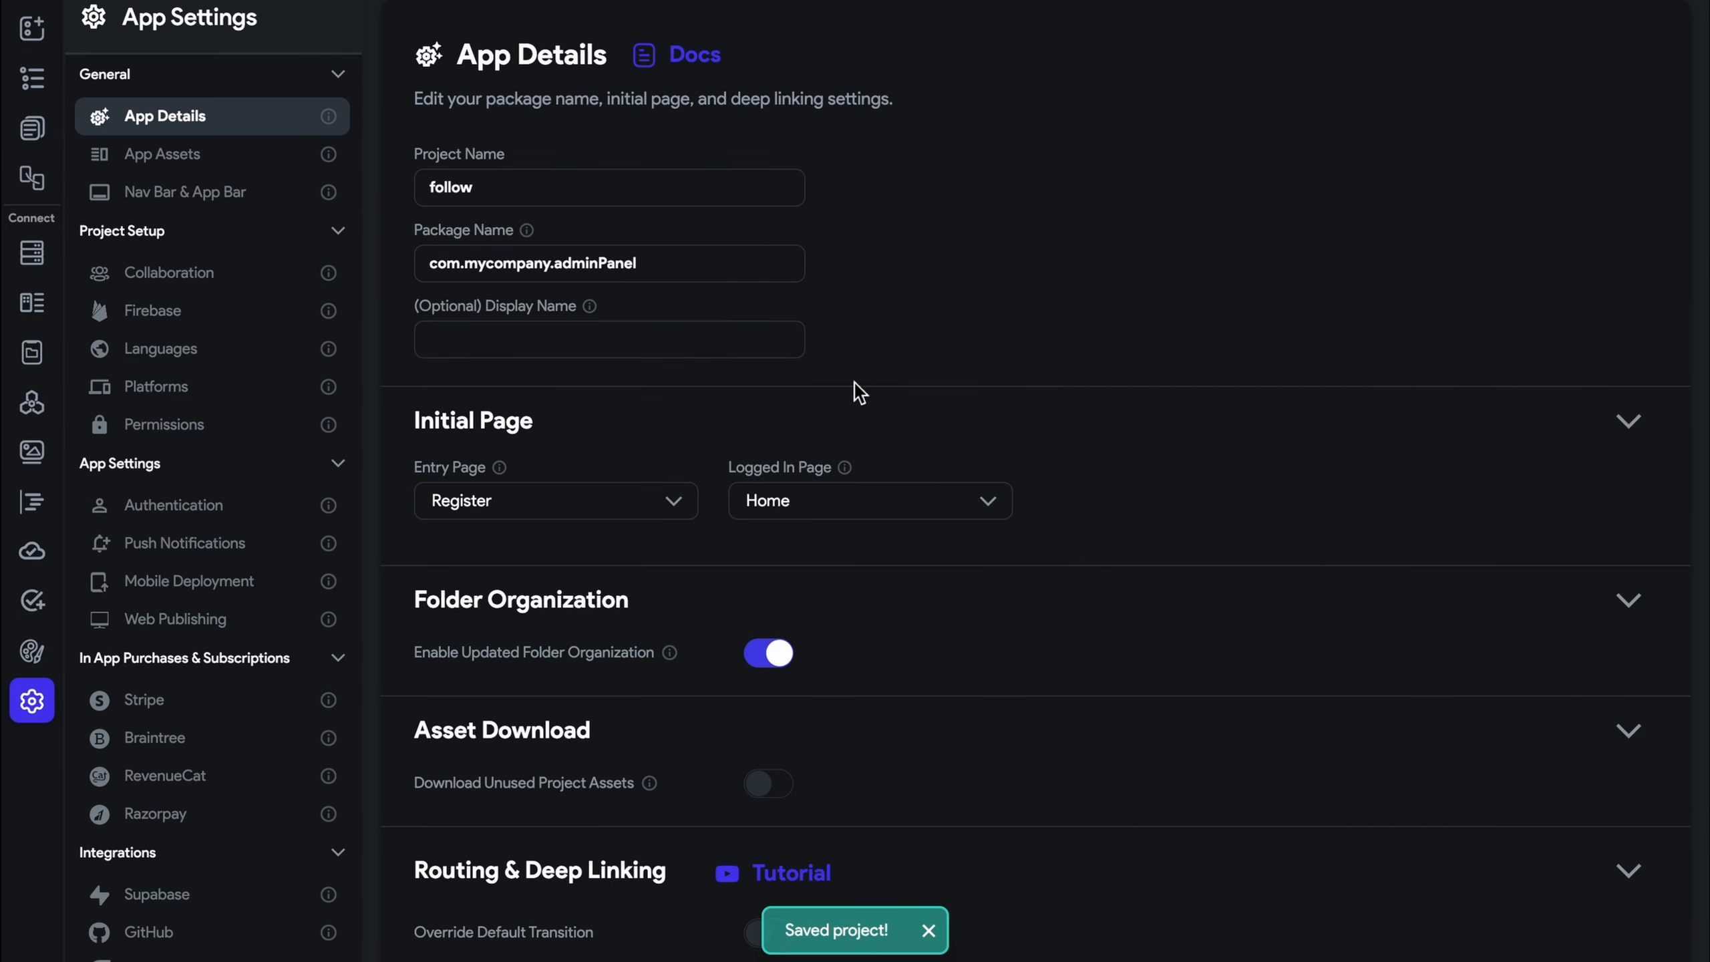
pyautogui.click(1370, 1)
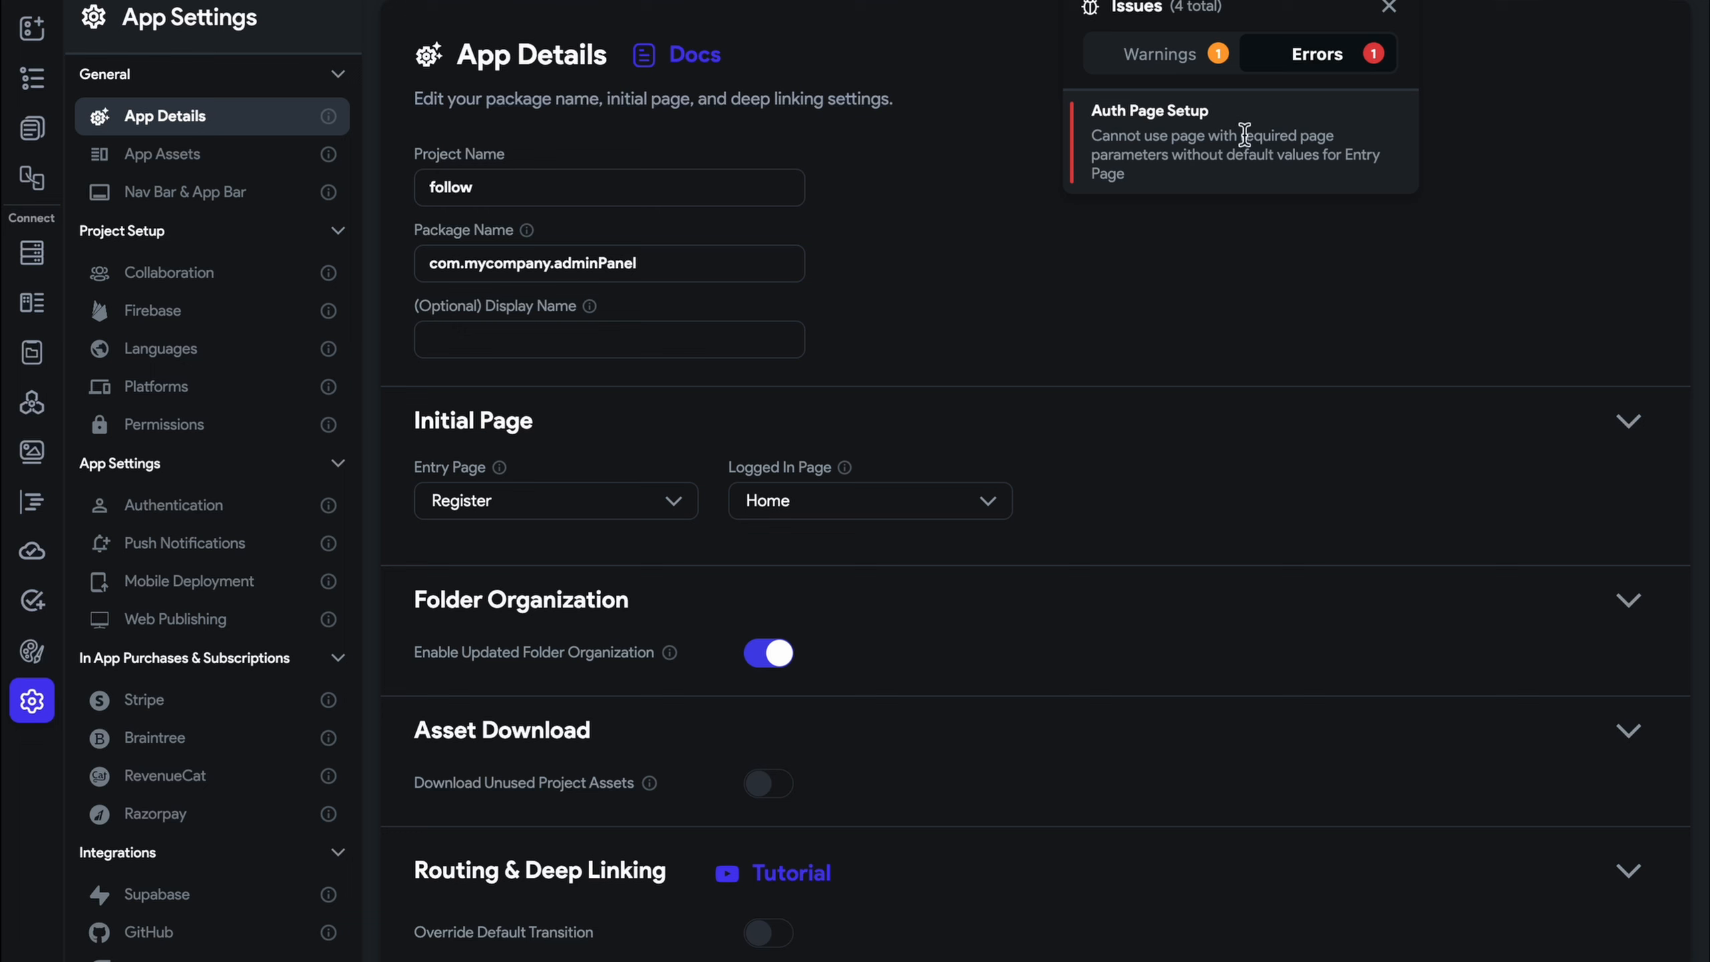
# Remove the docref parameter from the Register page, then go back to Home
pyautogui.click(40, 122)
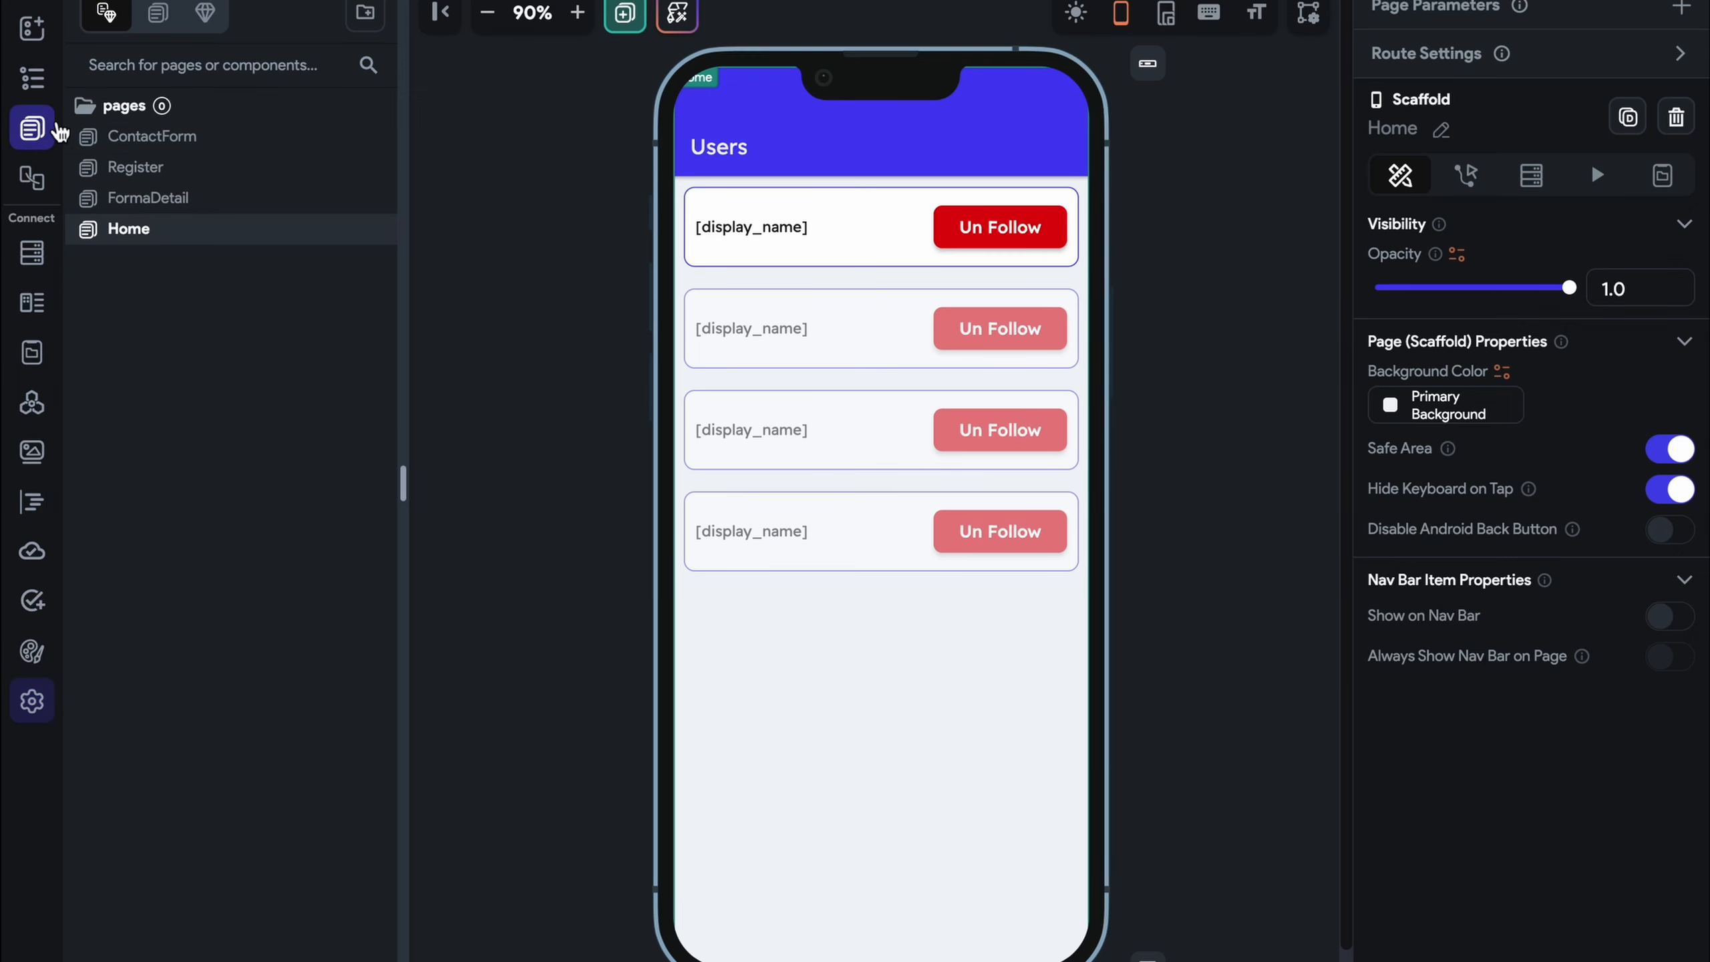
pyautogui.click(159, 171)
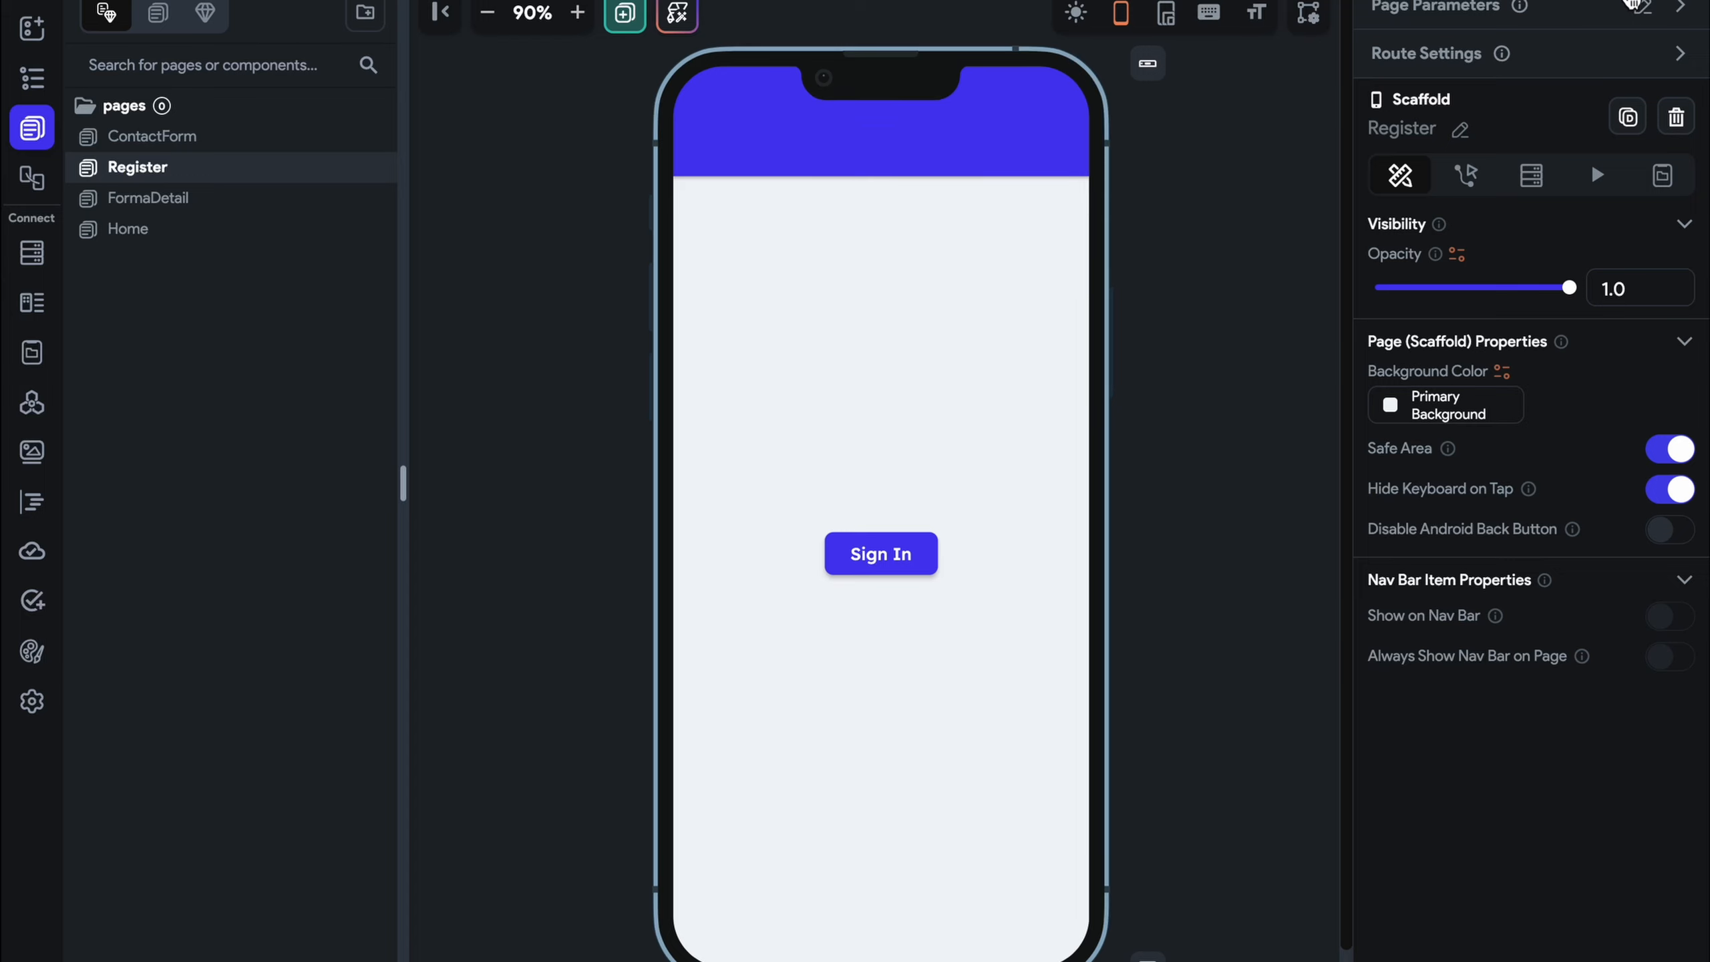
pyautogui.click(1681, 9)
pyautogui.click(1646, 8)
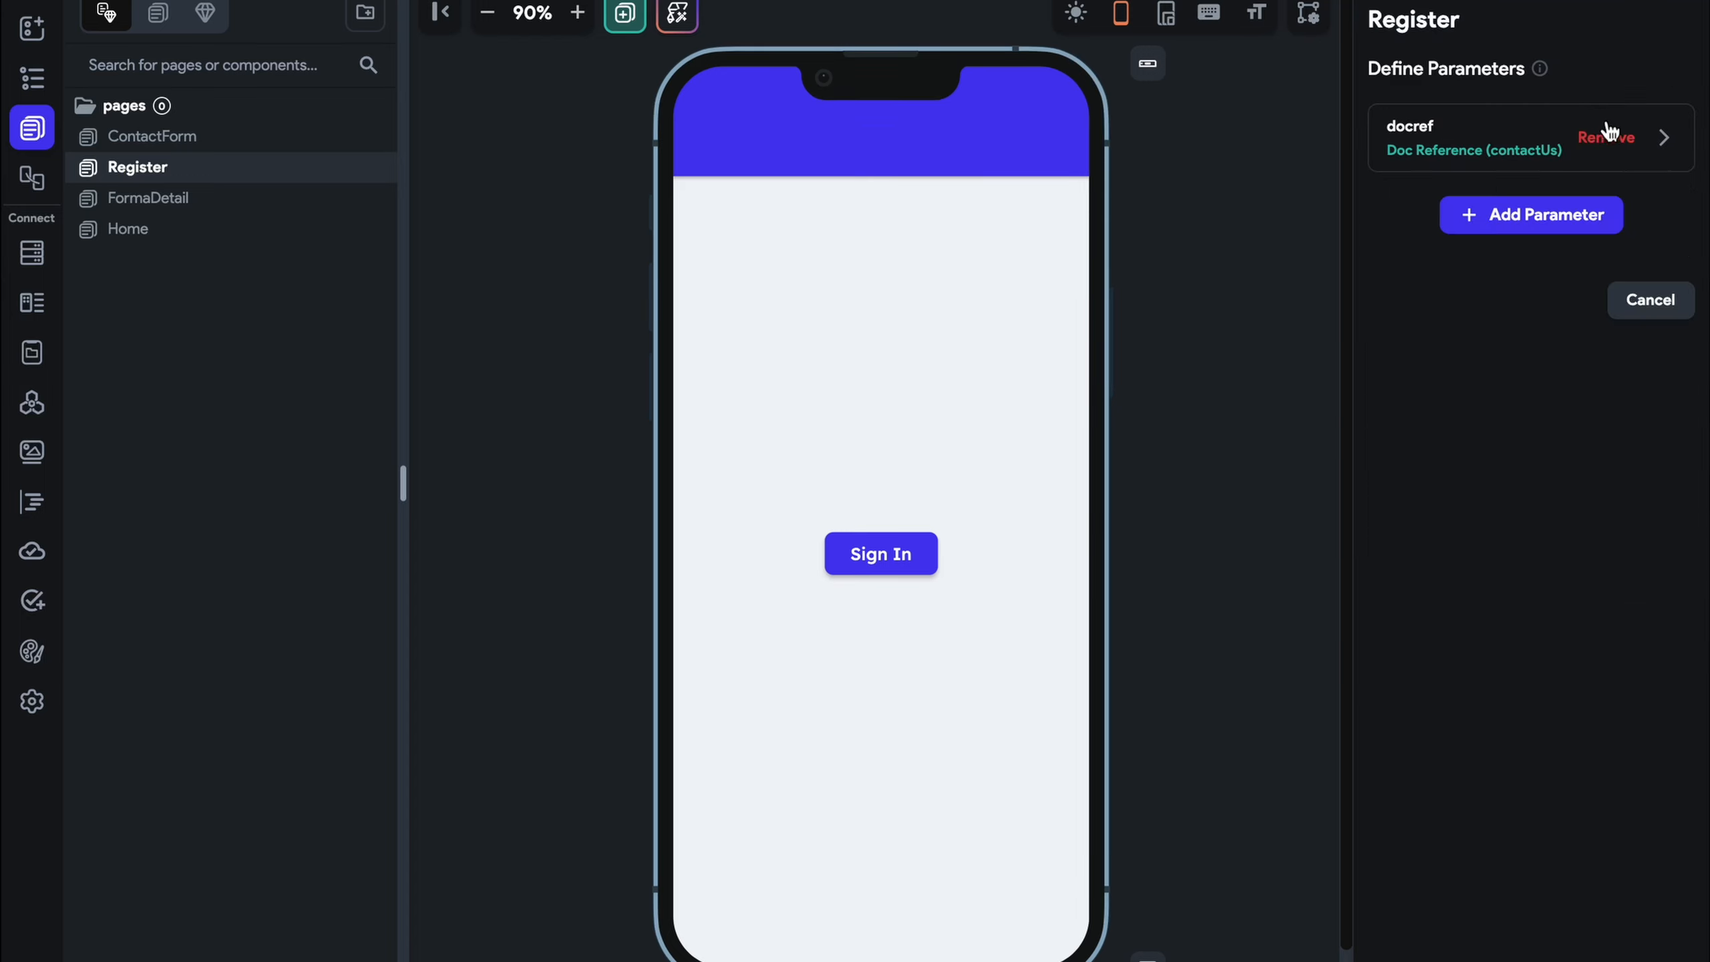
pyautogui.click(1614, 135)
pyautogui.click(1625, 145)
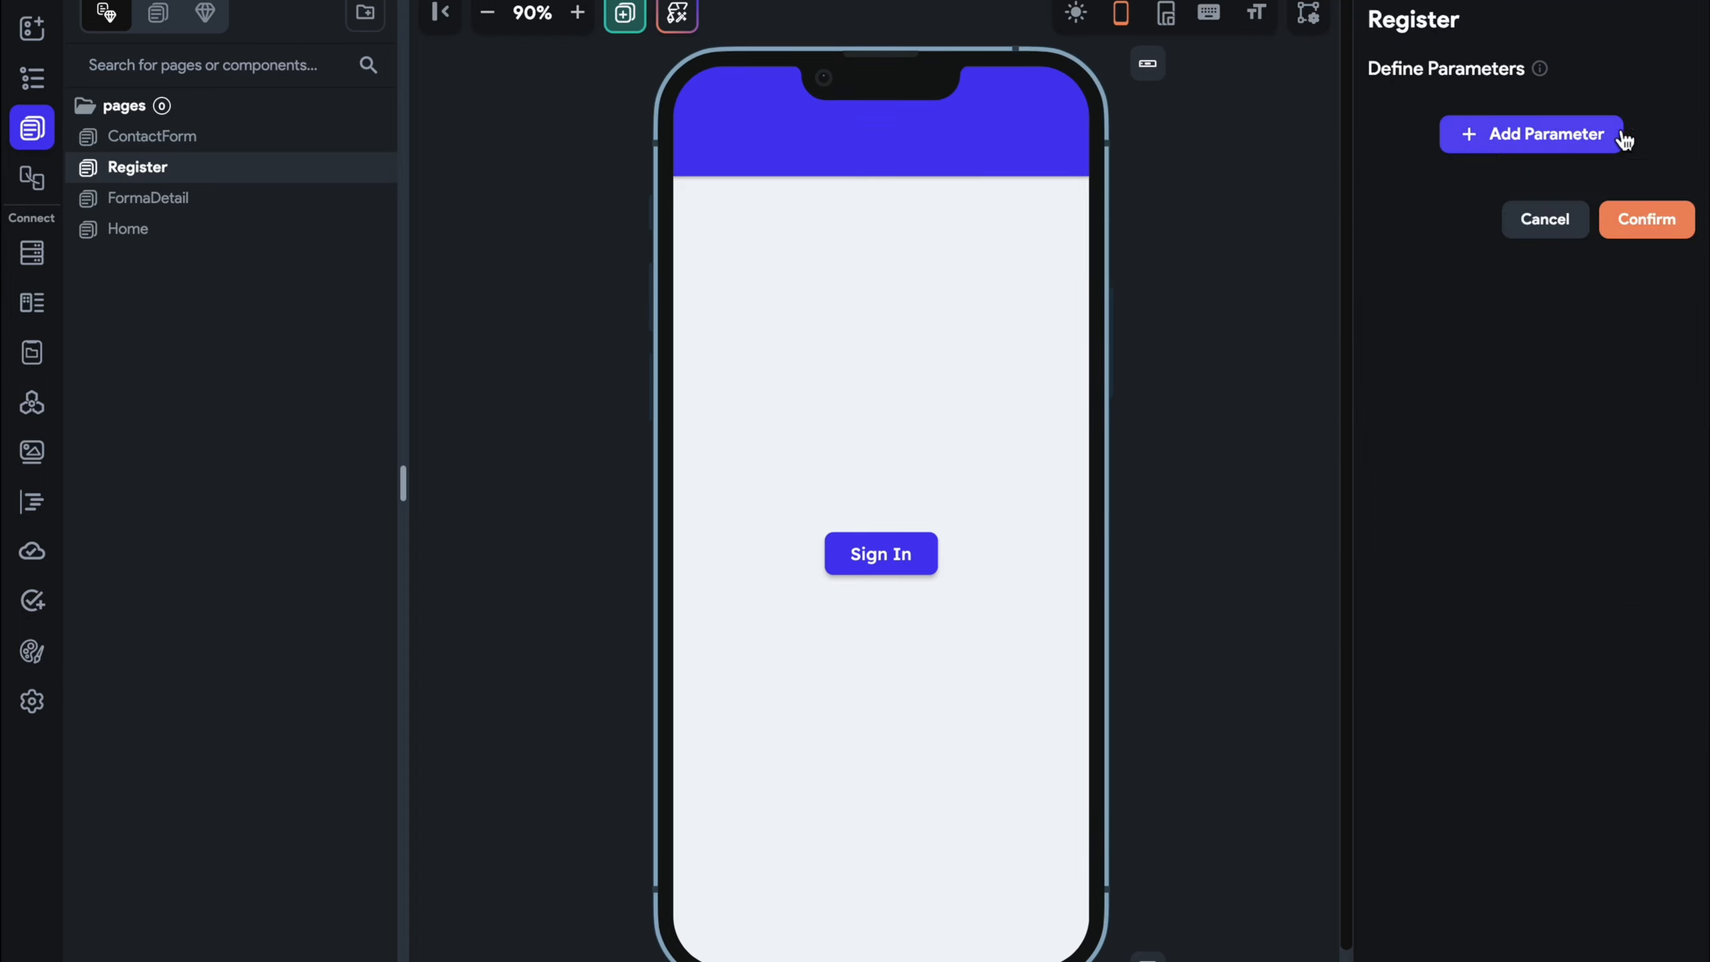
pyautogui.click(1664, 220)
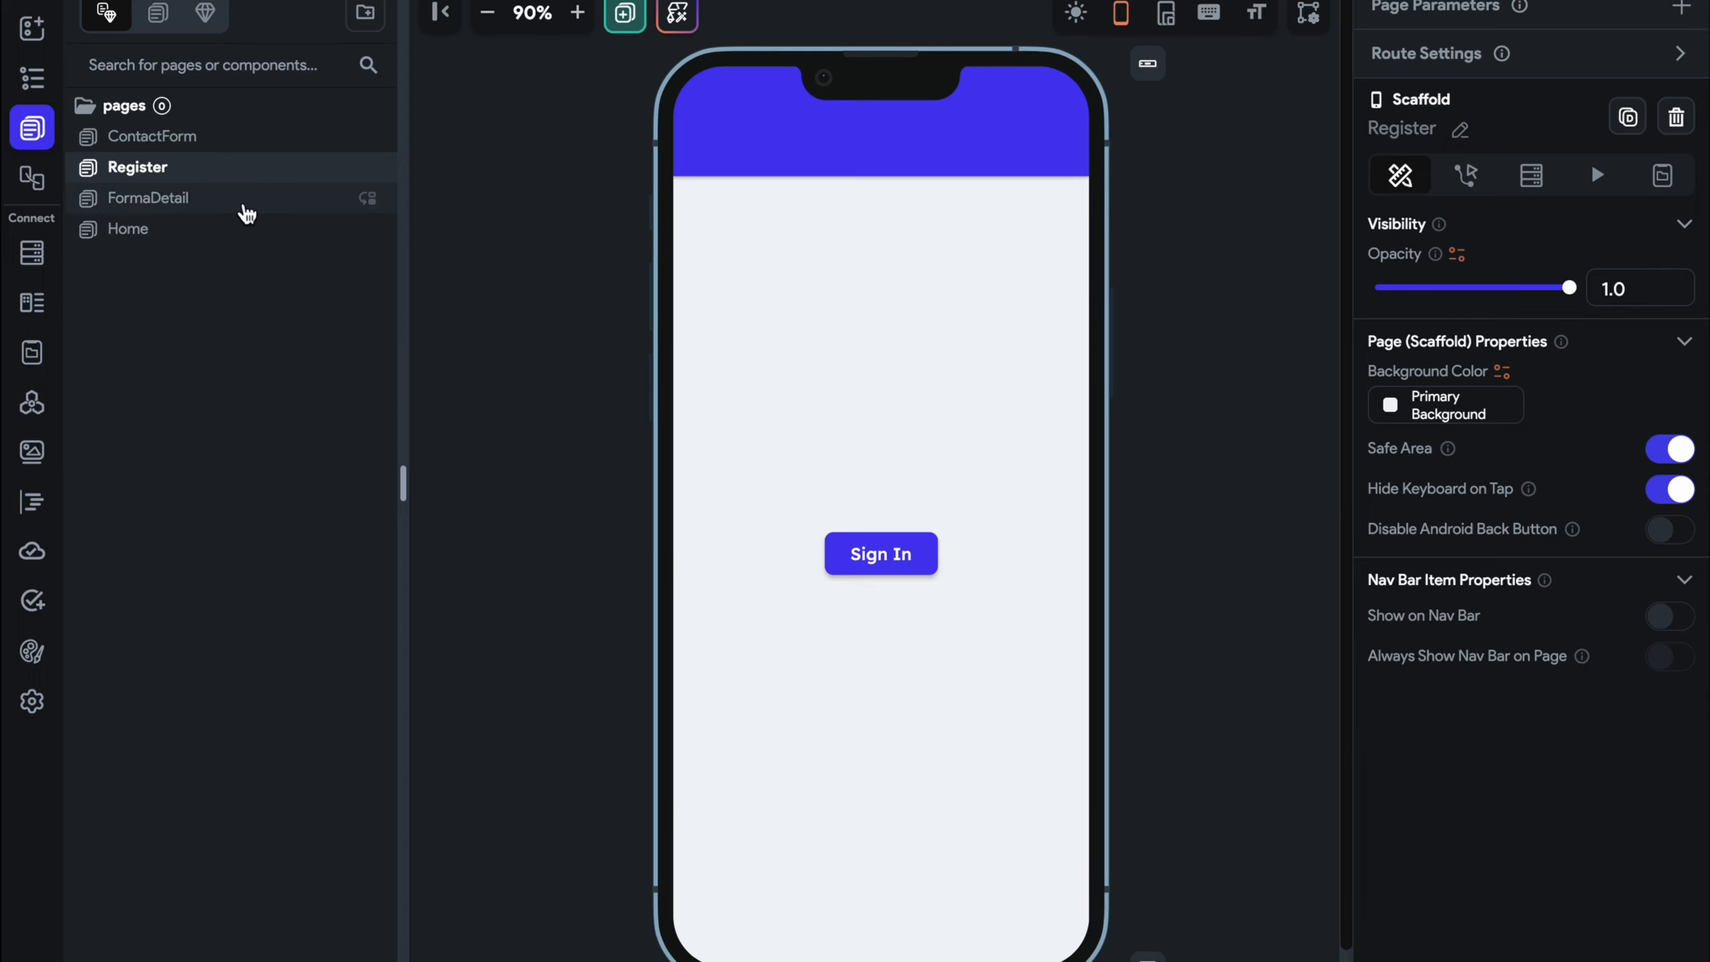
pyautogui.click(245, 231)
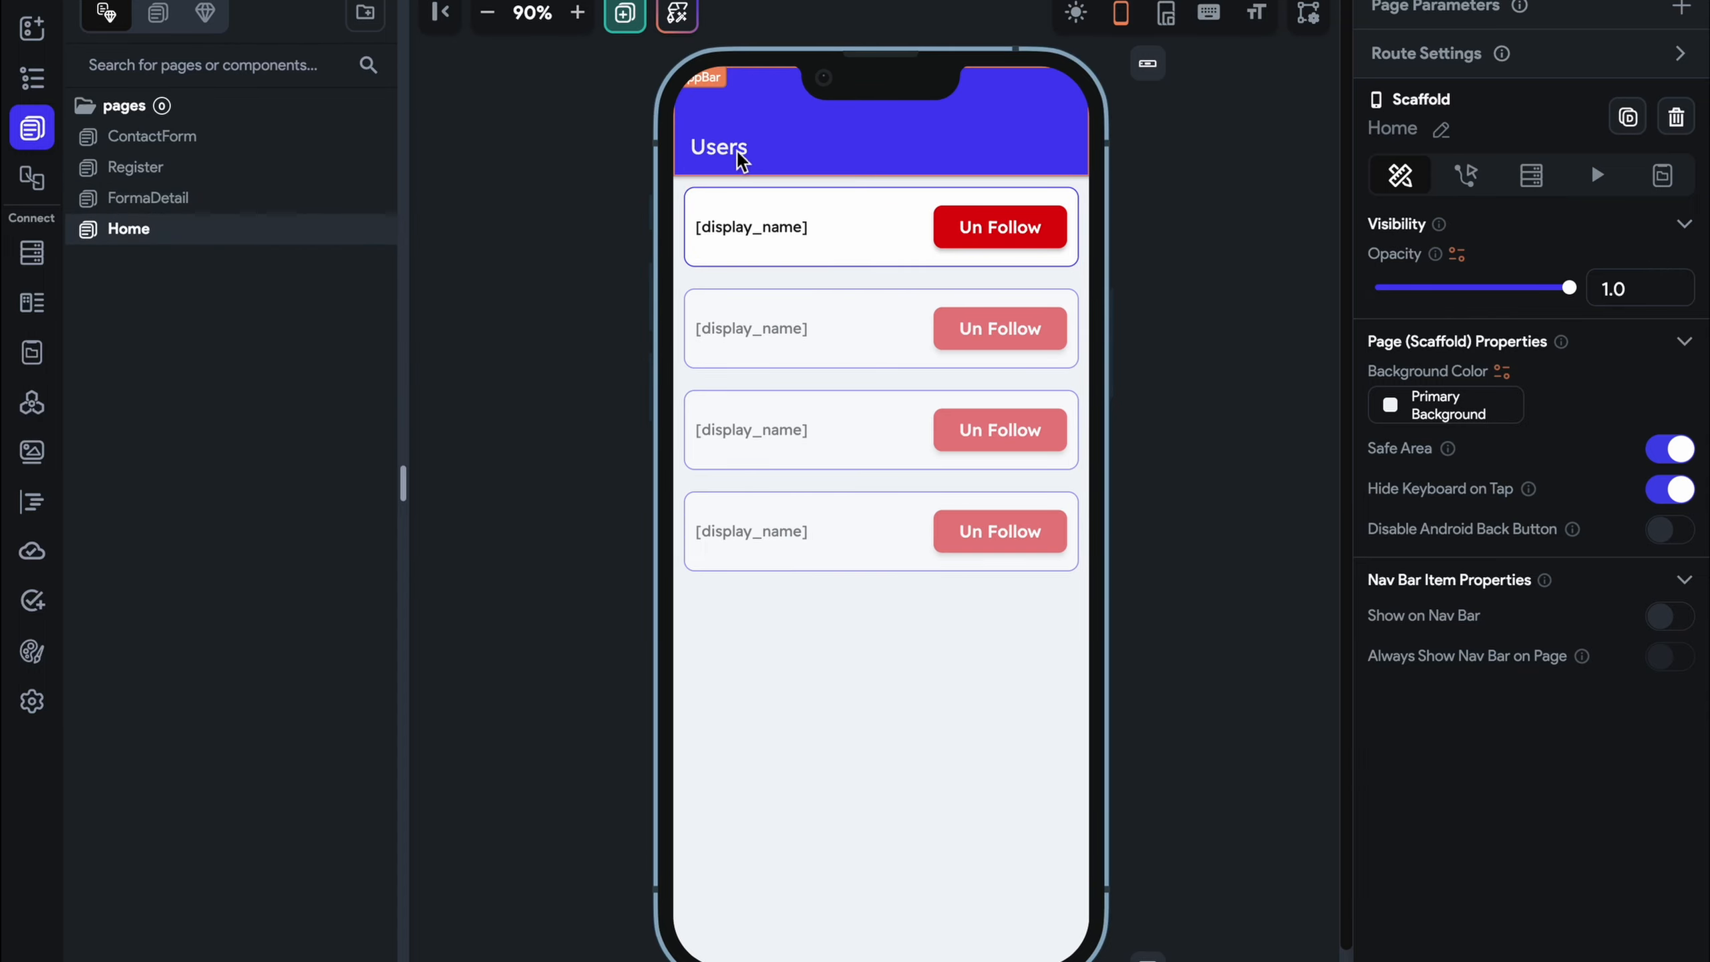
# Place a CircleImage in the Home app bar beside the Users title
pyautogui.click(753, 157)
pyautogui.click(31, 27)
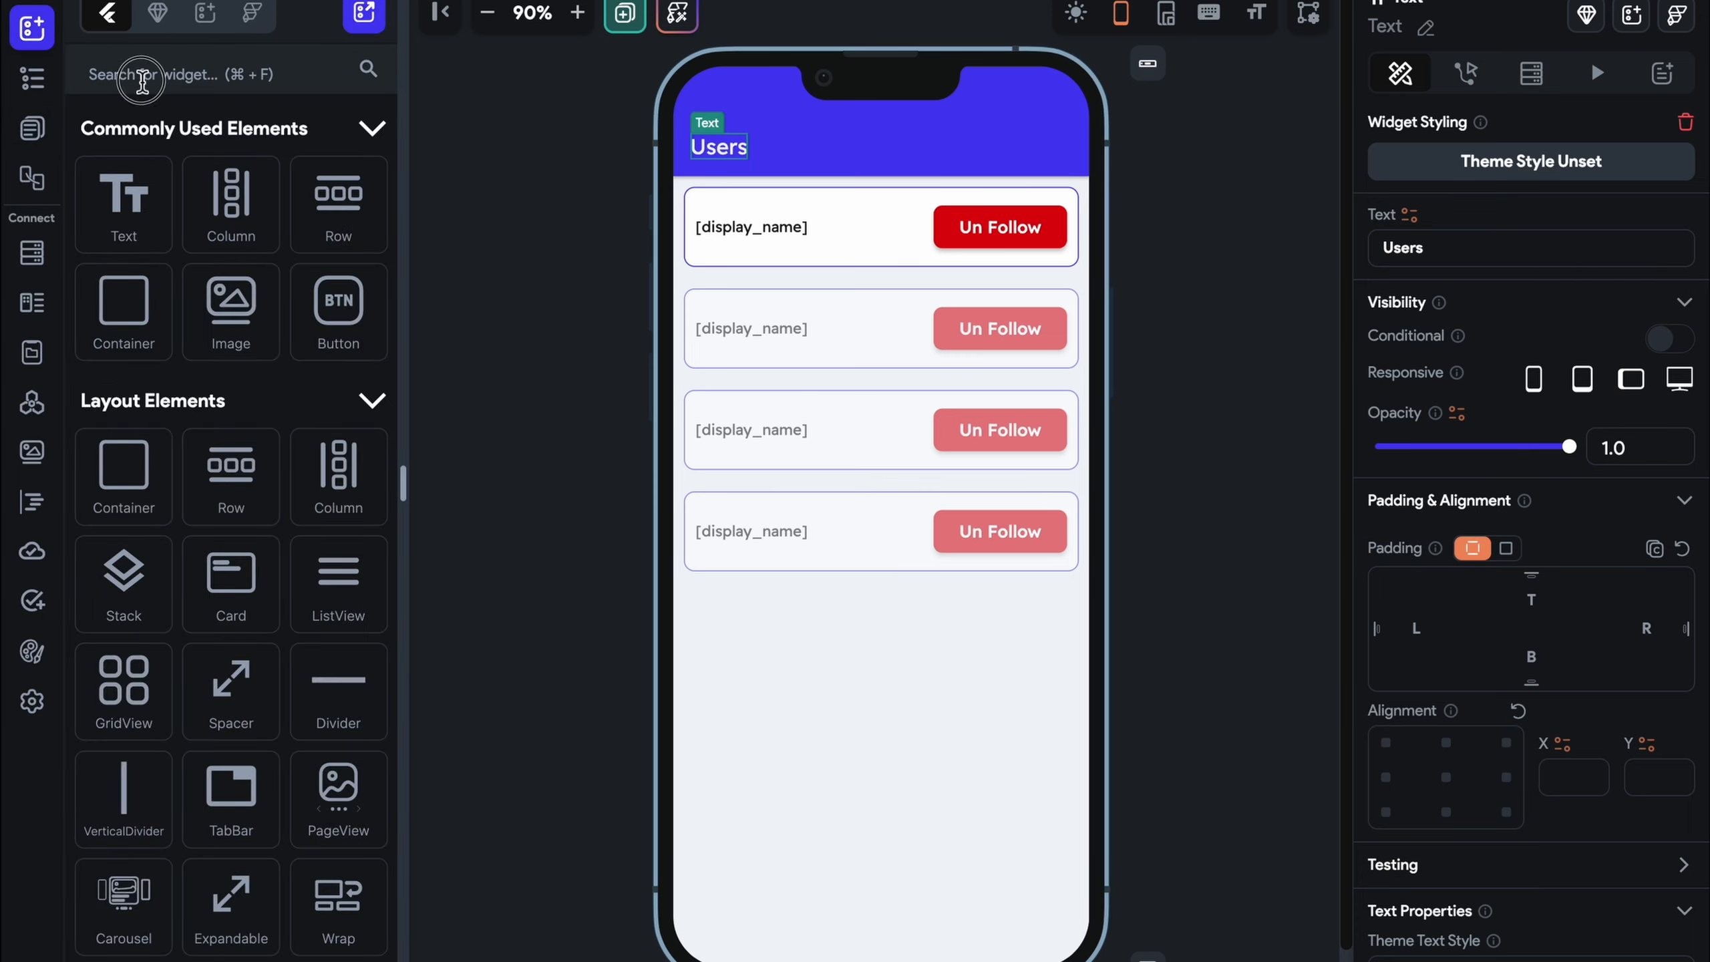
pyautogui.click(143, 75)
pyautogui.write('circl')
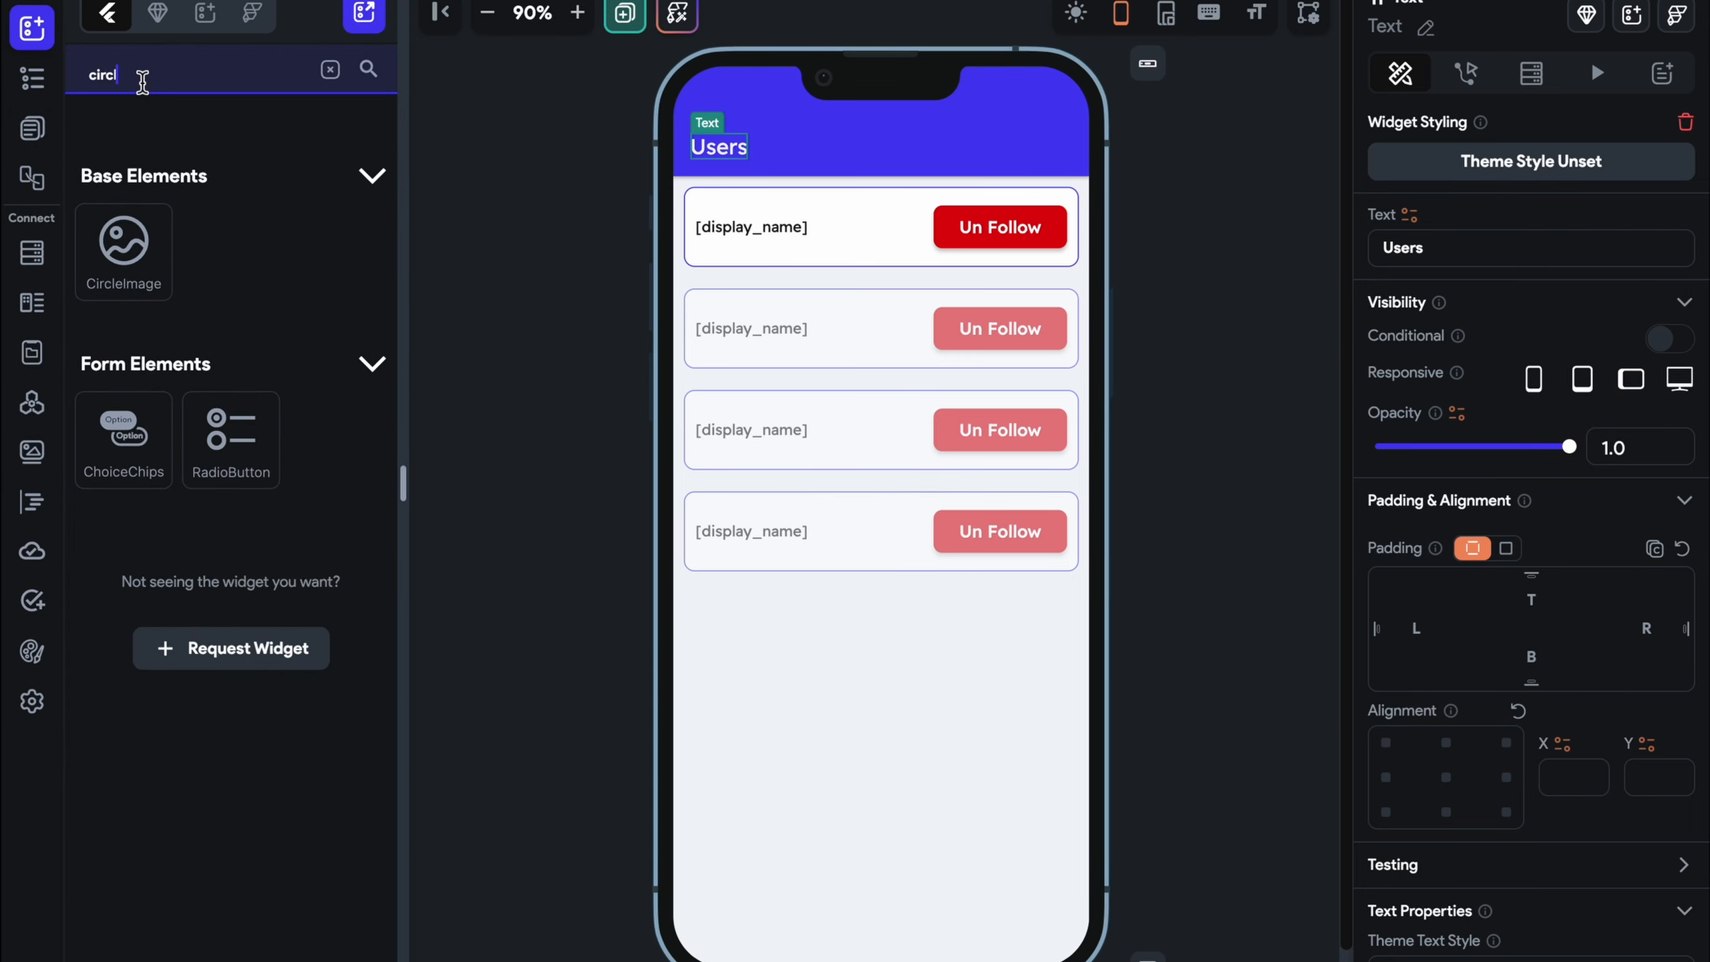
pyautogui.moveTo(123, 248); pyautogui.dragTo(1071, 114)
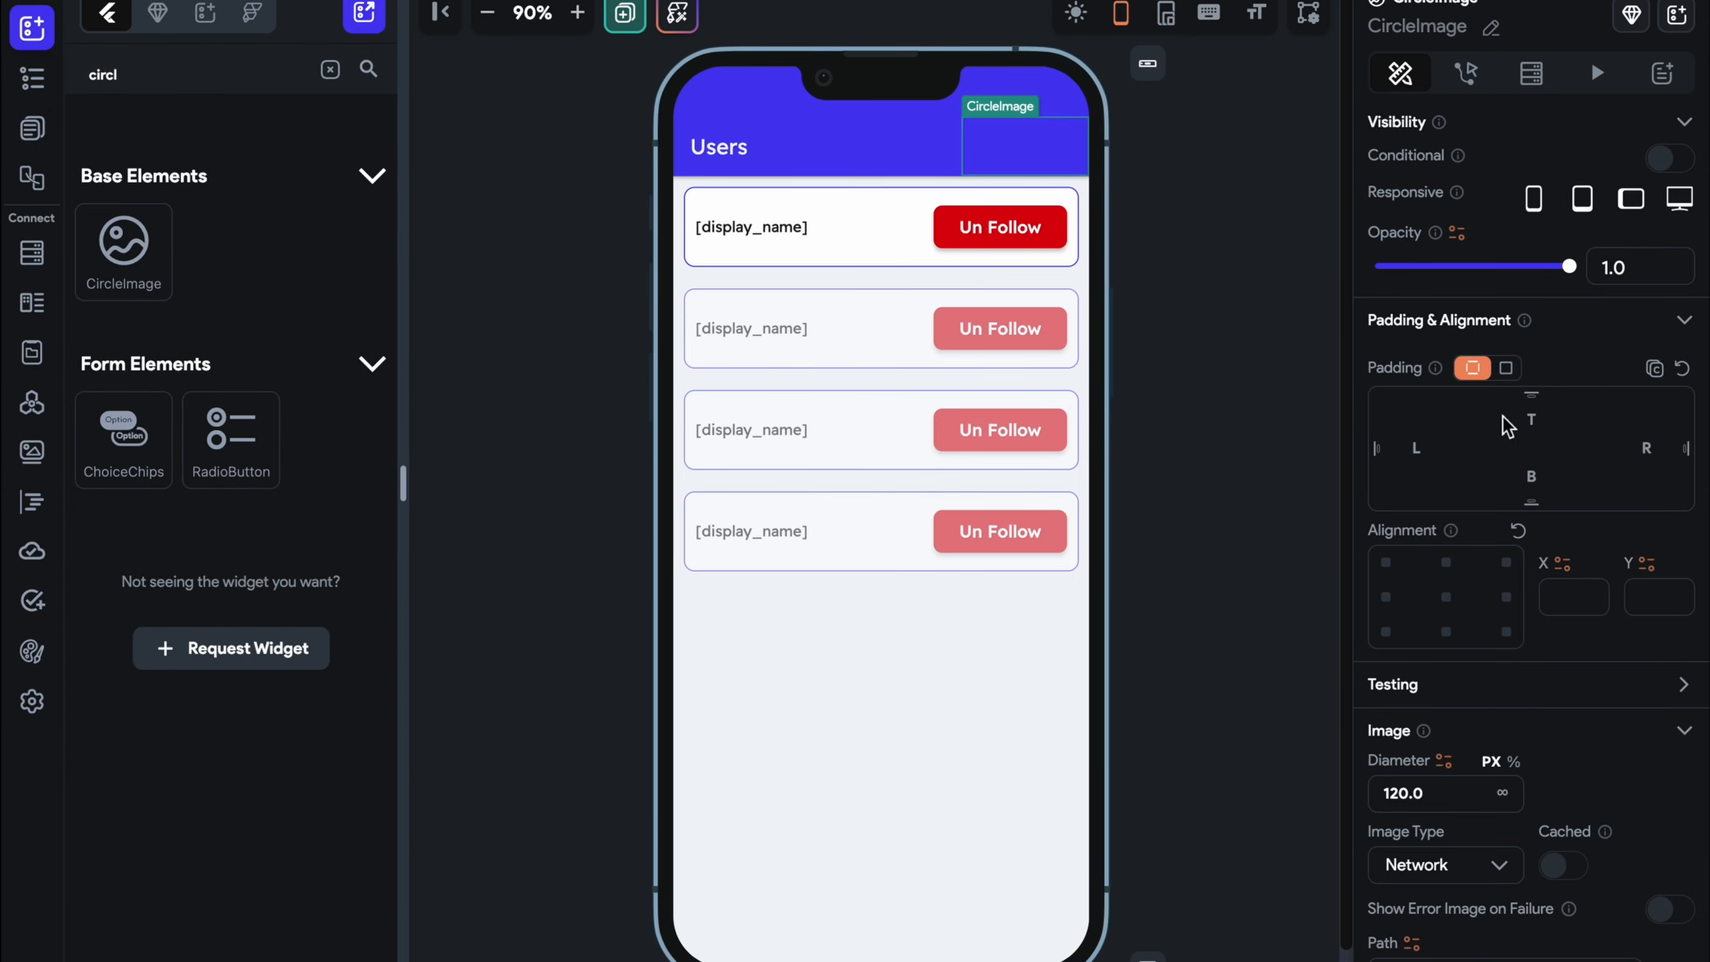
# Give the circle image a diameter of 60 and uniform padding of 10
pyautogui.scroll(-2, 1450, 593)
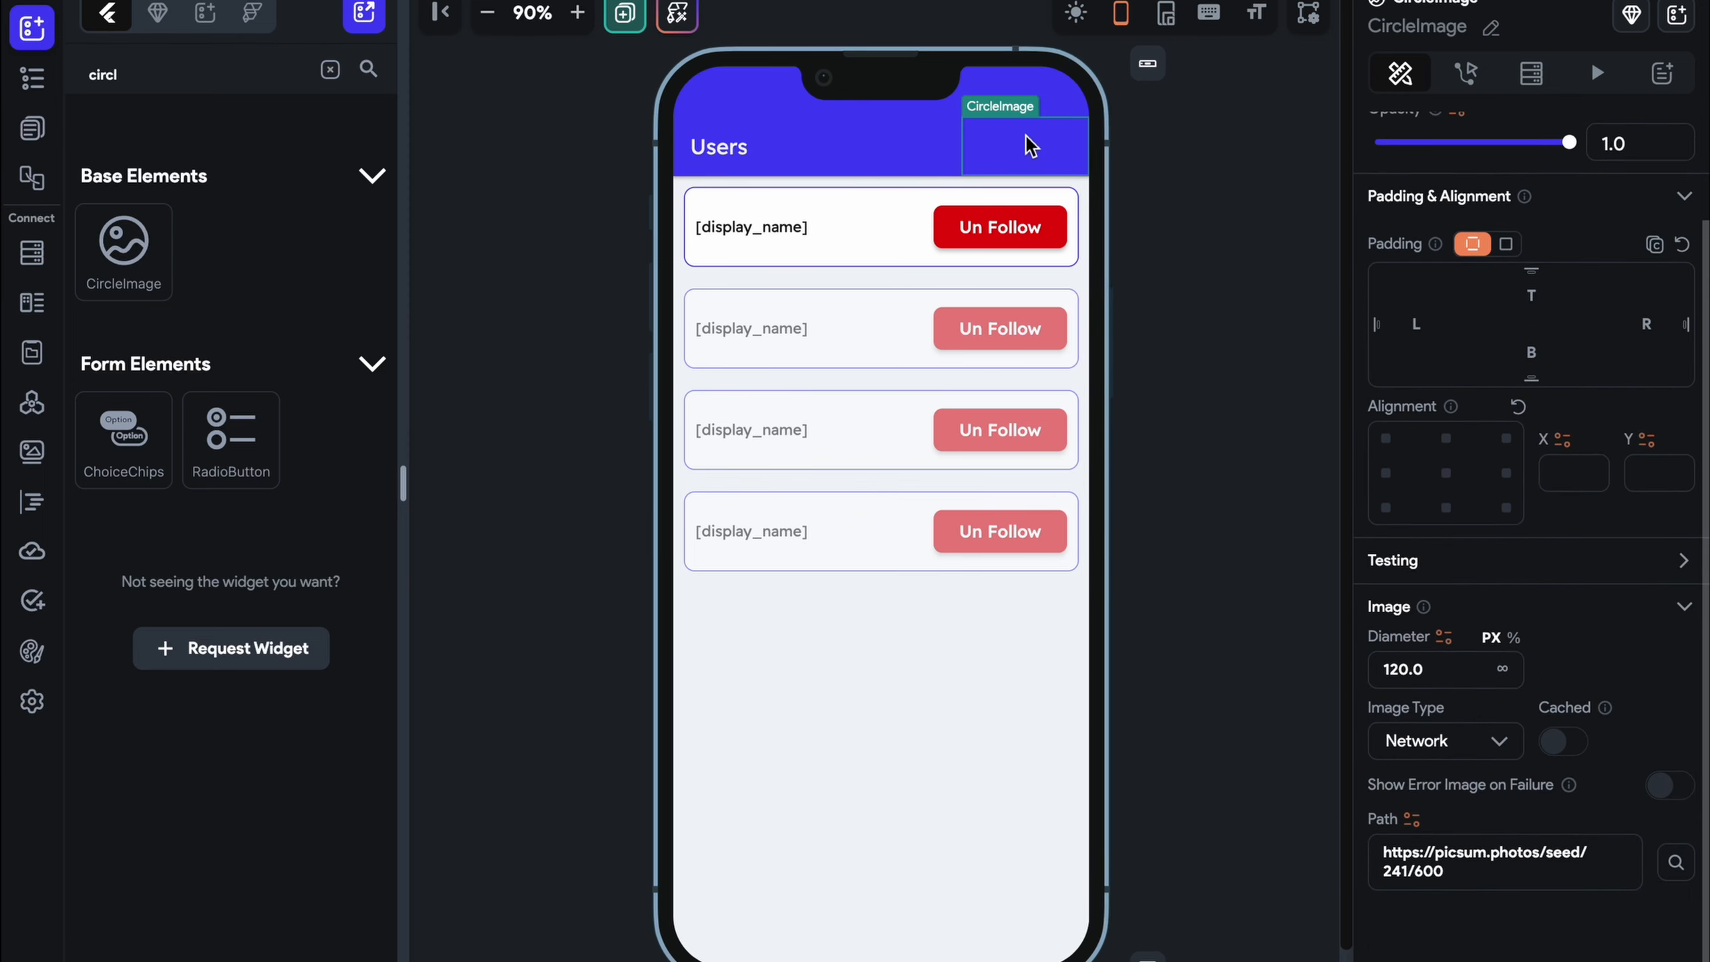
pyautogui.doubleClick(1435, 668)
pyautogui.write('60')
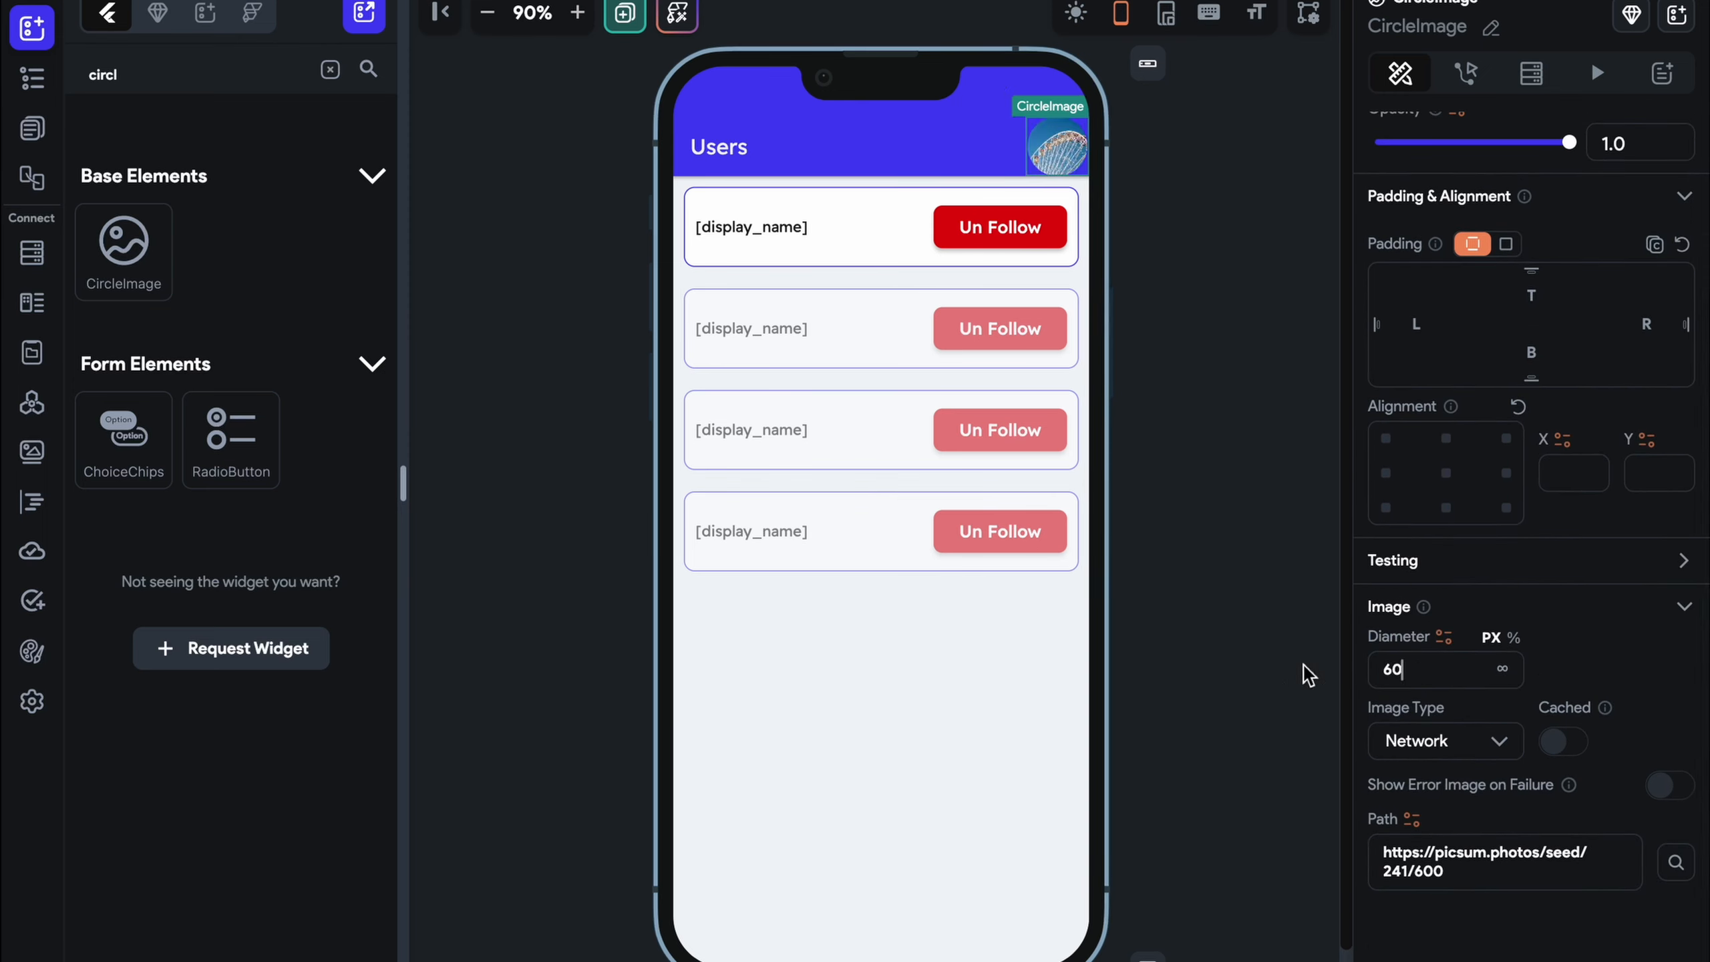
pyautogui.click(1507, 244)
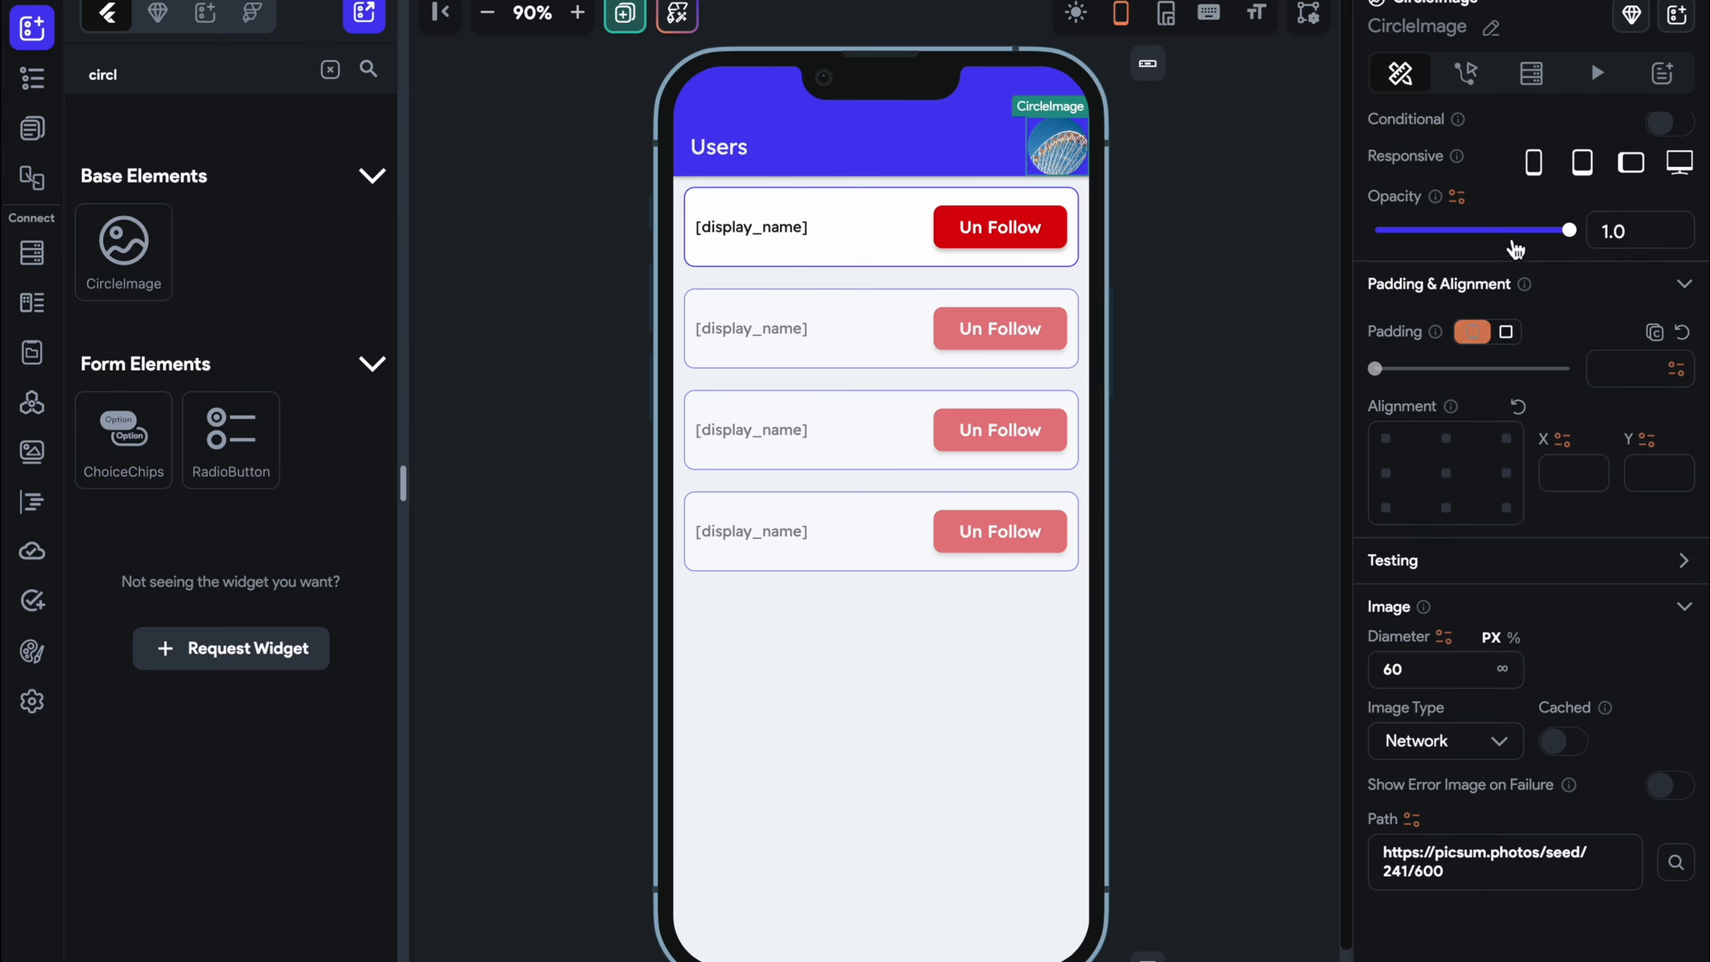
pyautogui.click(1649, 373)
pyautogui.write('10')
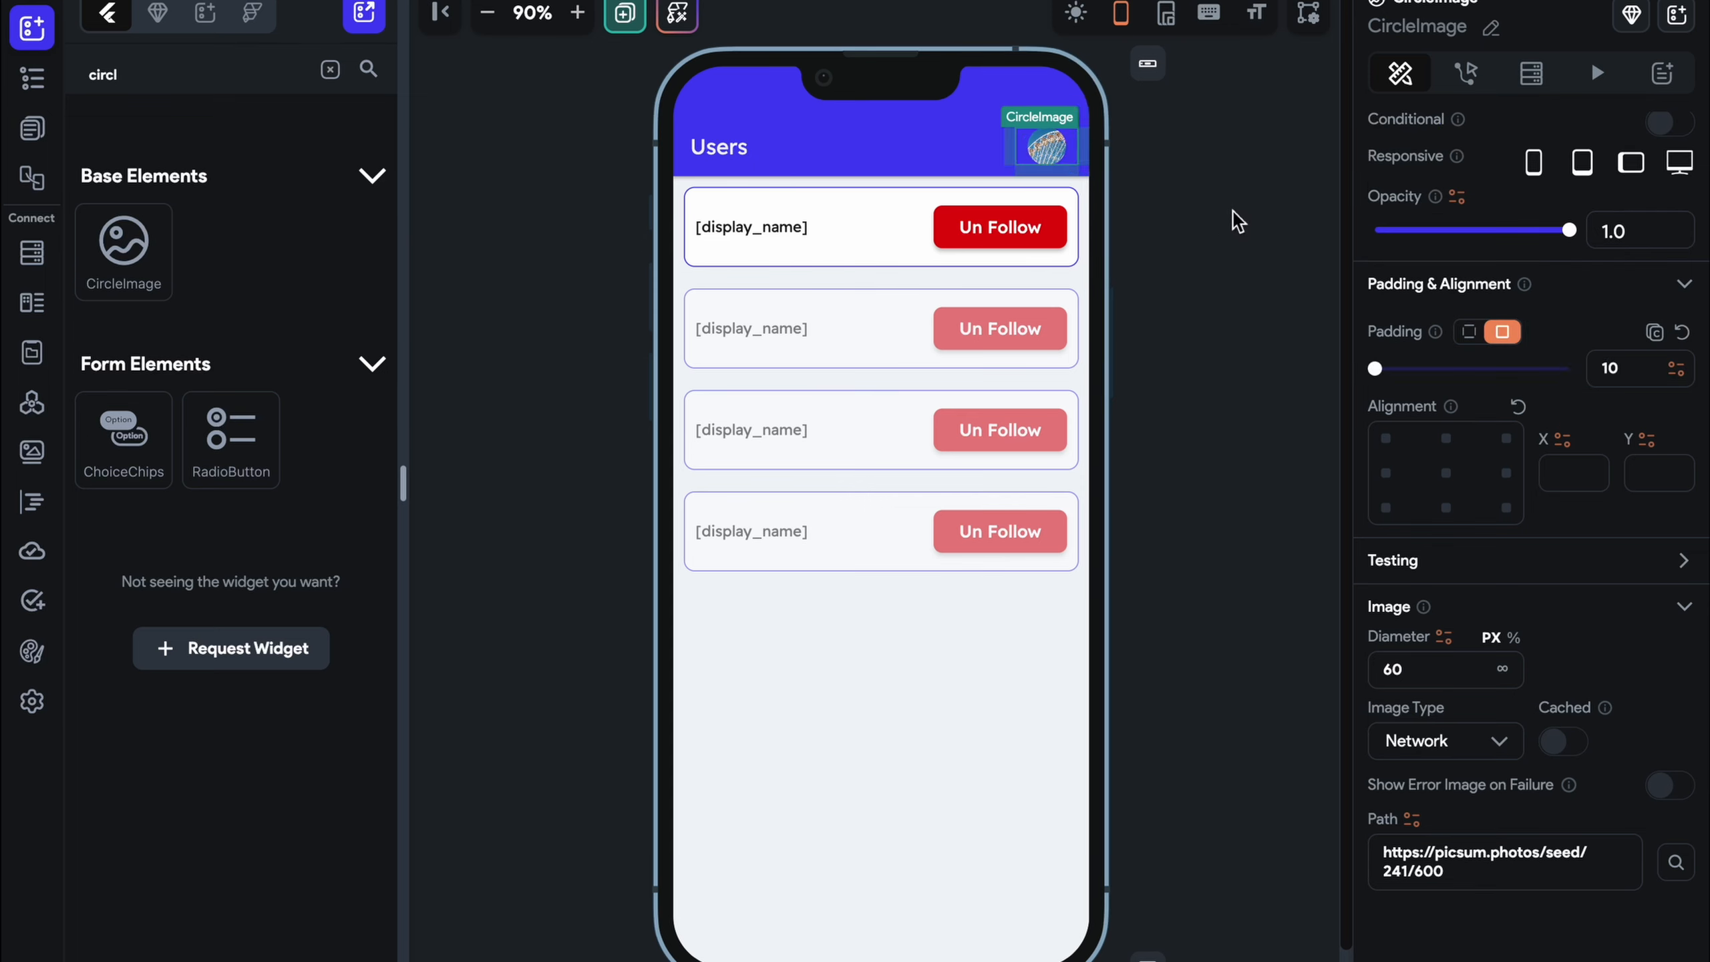
pyautogui.click(1225, 221)
pyautogui.click(32, 128)
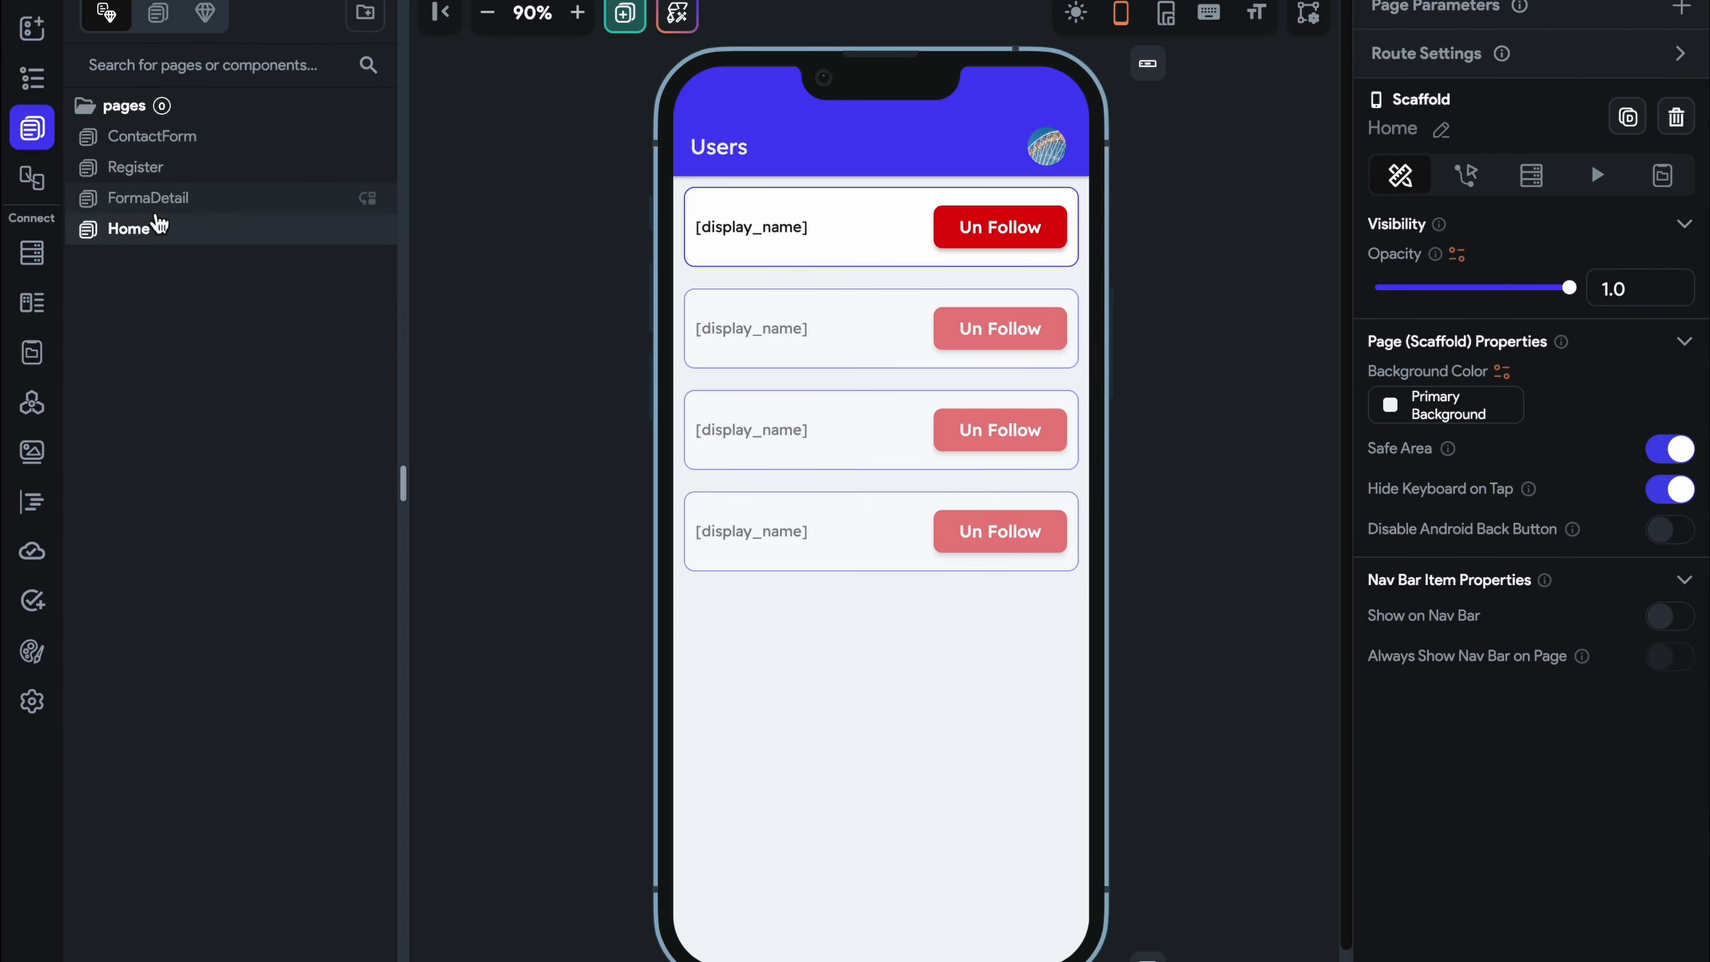
pyautogui.click(151, 197)
# Rename the FormaDetail page to UserProfile
pyautogui.click(1493, 133)
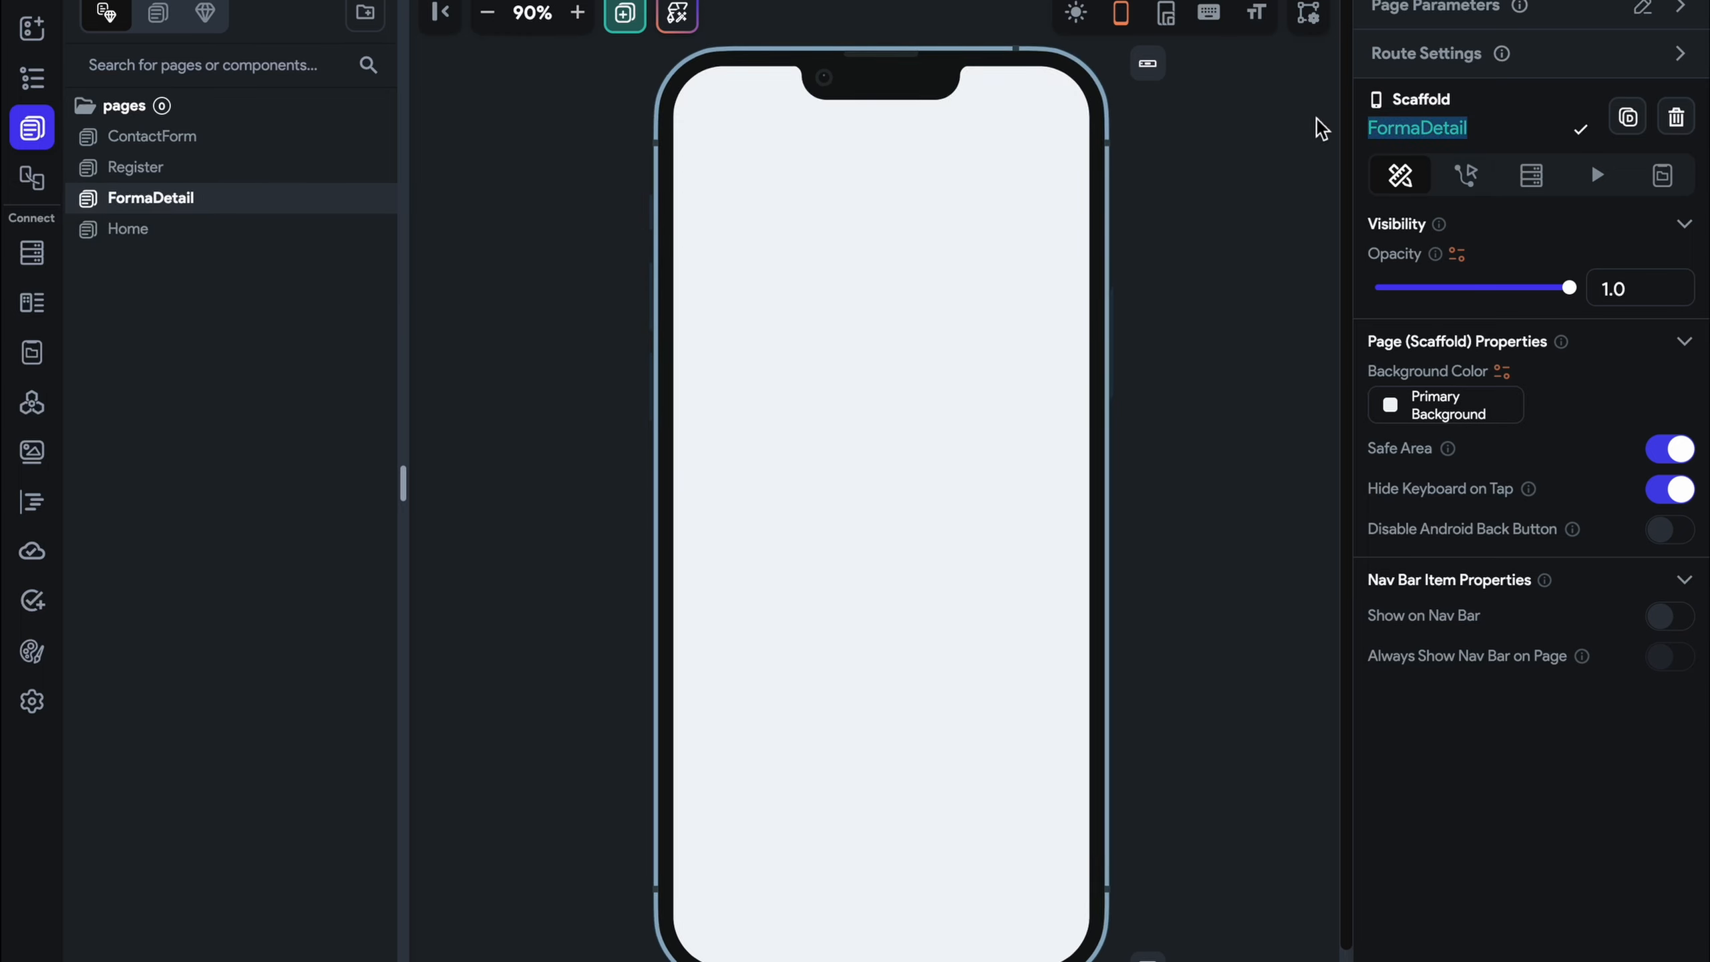
pyautogui.write('Usre')
pyautogui.press('BackSpace')
pyautogui.press('BackSpace')
pyautogui.write('e')
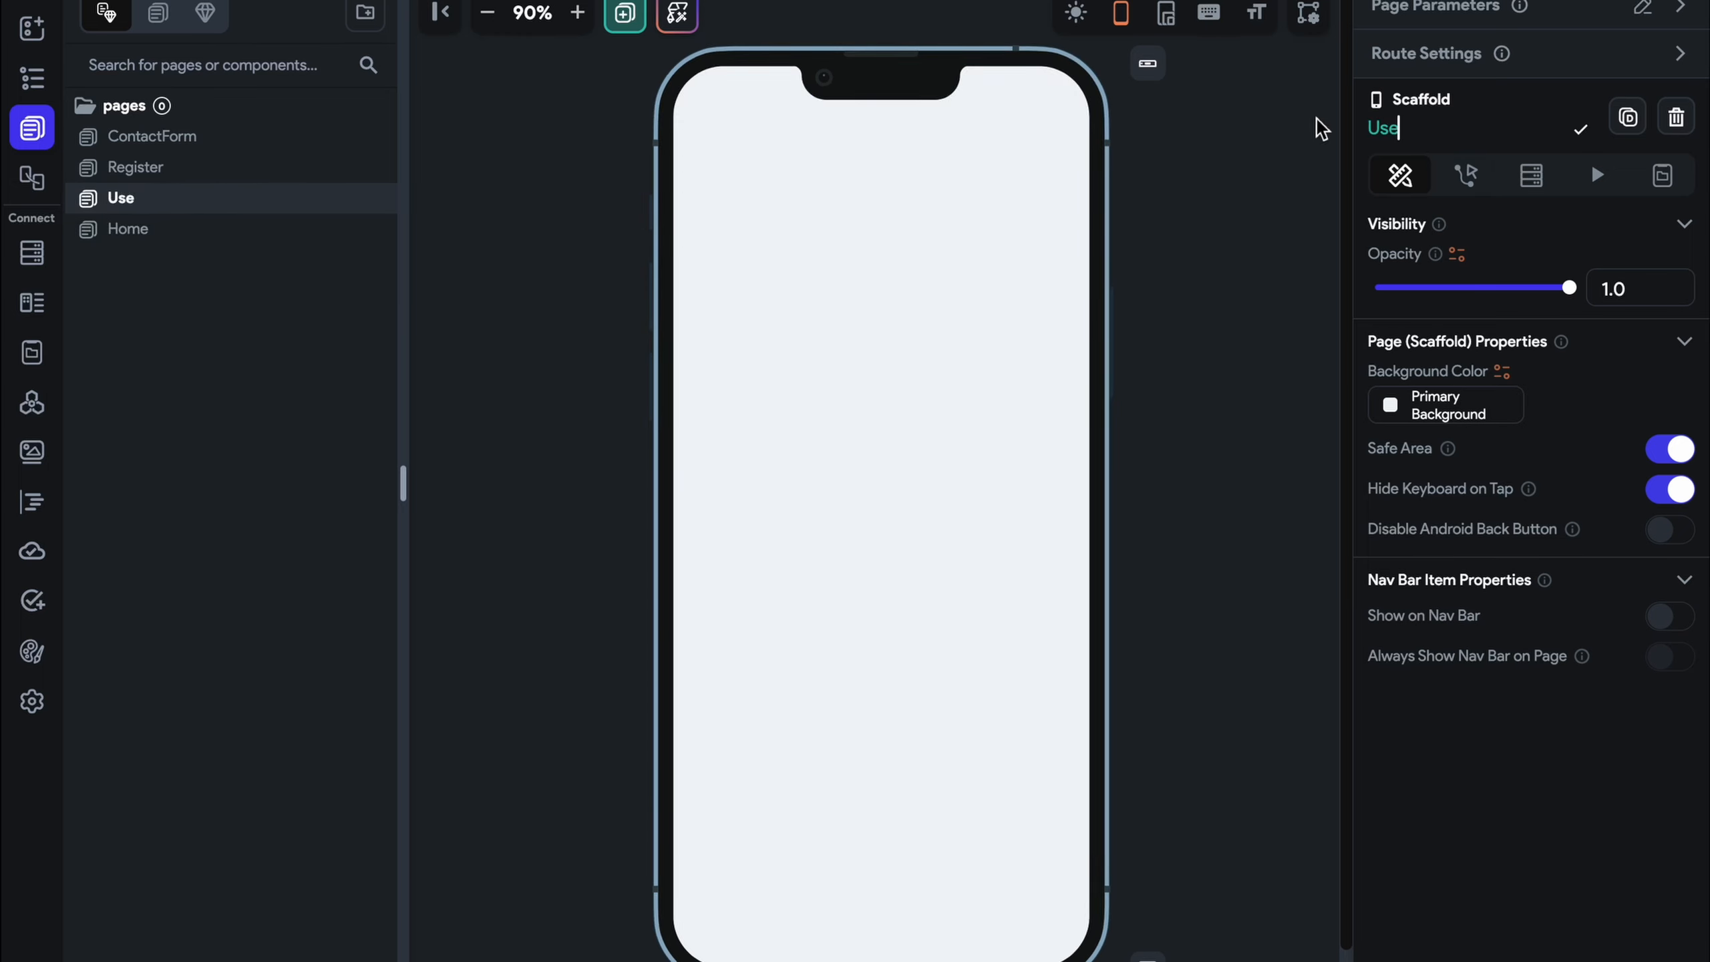
pyautogui.write('rProfile')
pyautogui.press('Return')
# Add a Column to the page with a centre-aligned Hello World Text inside it
pyautogui.click(31, 27)
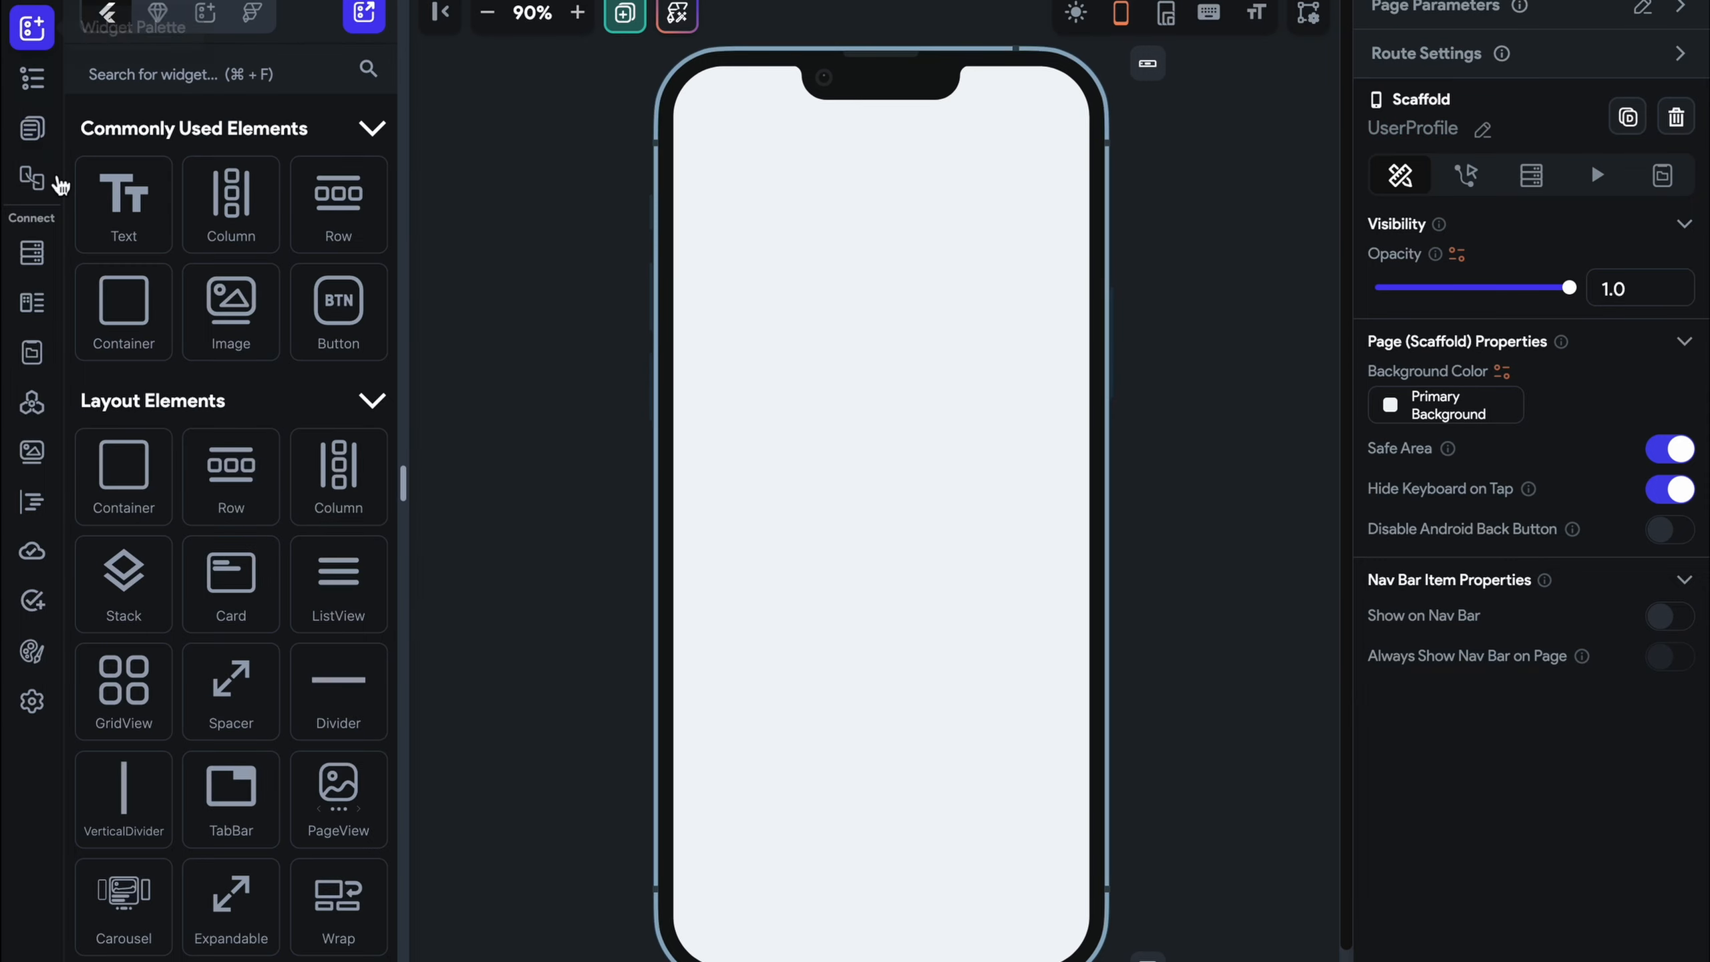
pyautogui.moveTo(231, 202); pyautogui.dragTo(920, 416)
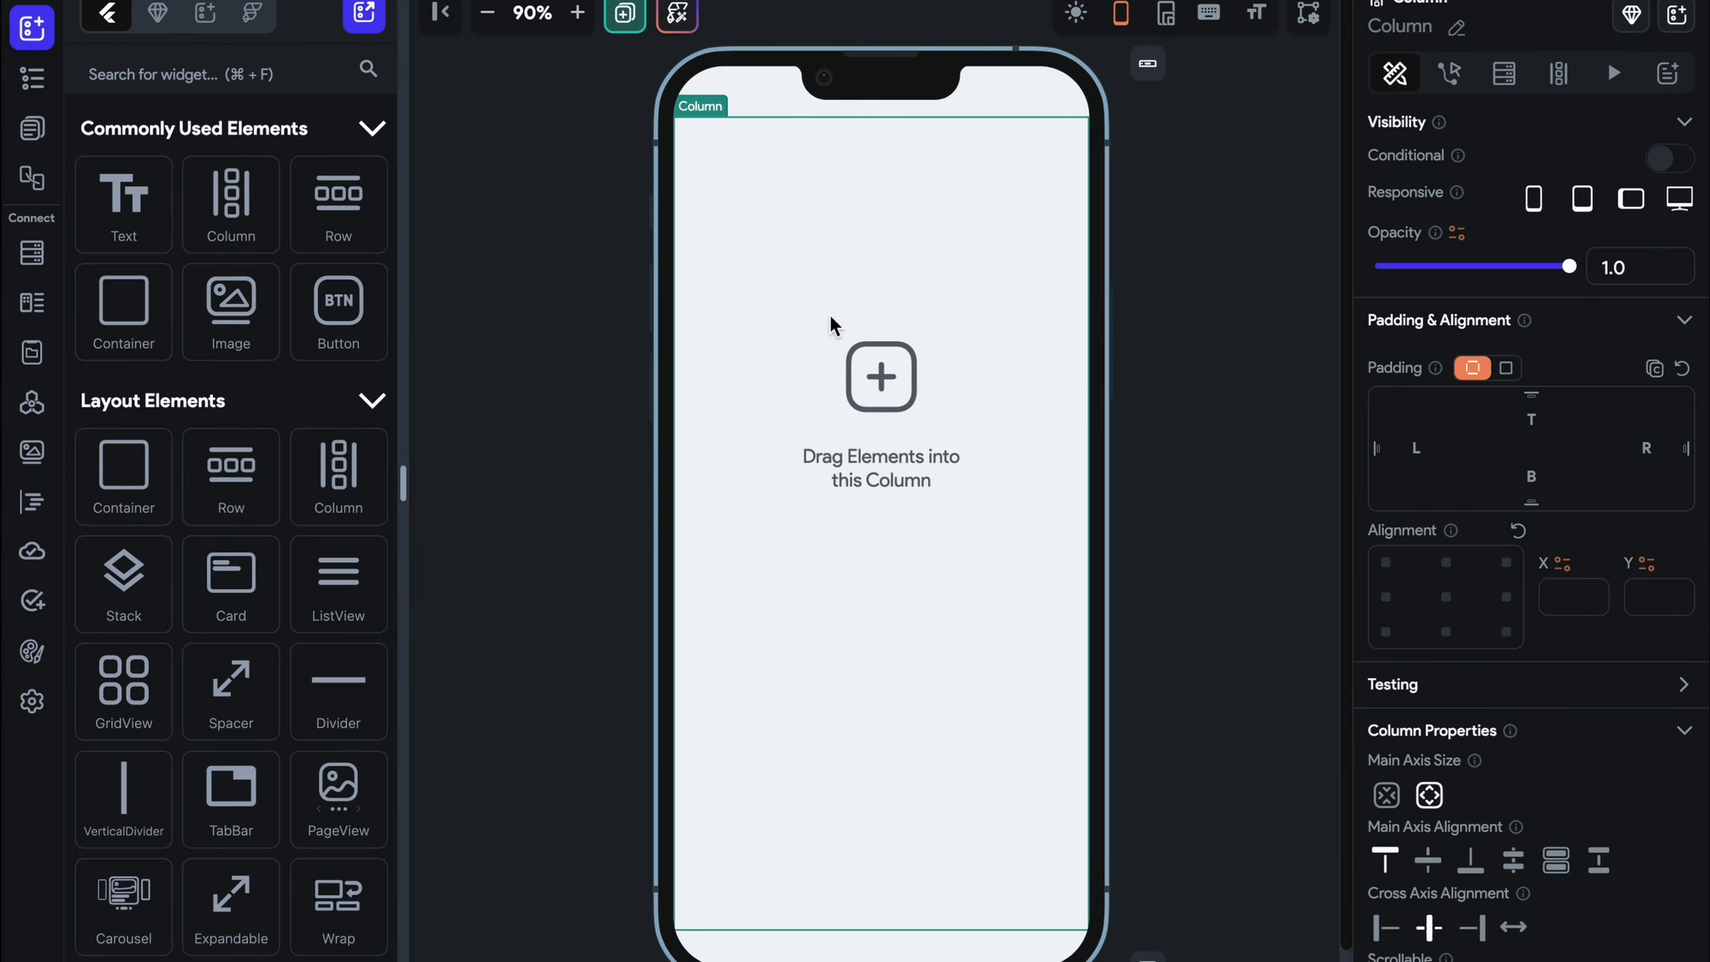
pyautogui.click(286, 81)
pyautogui.write('n')
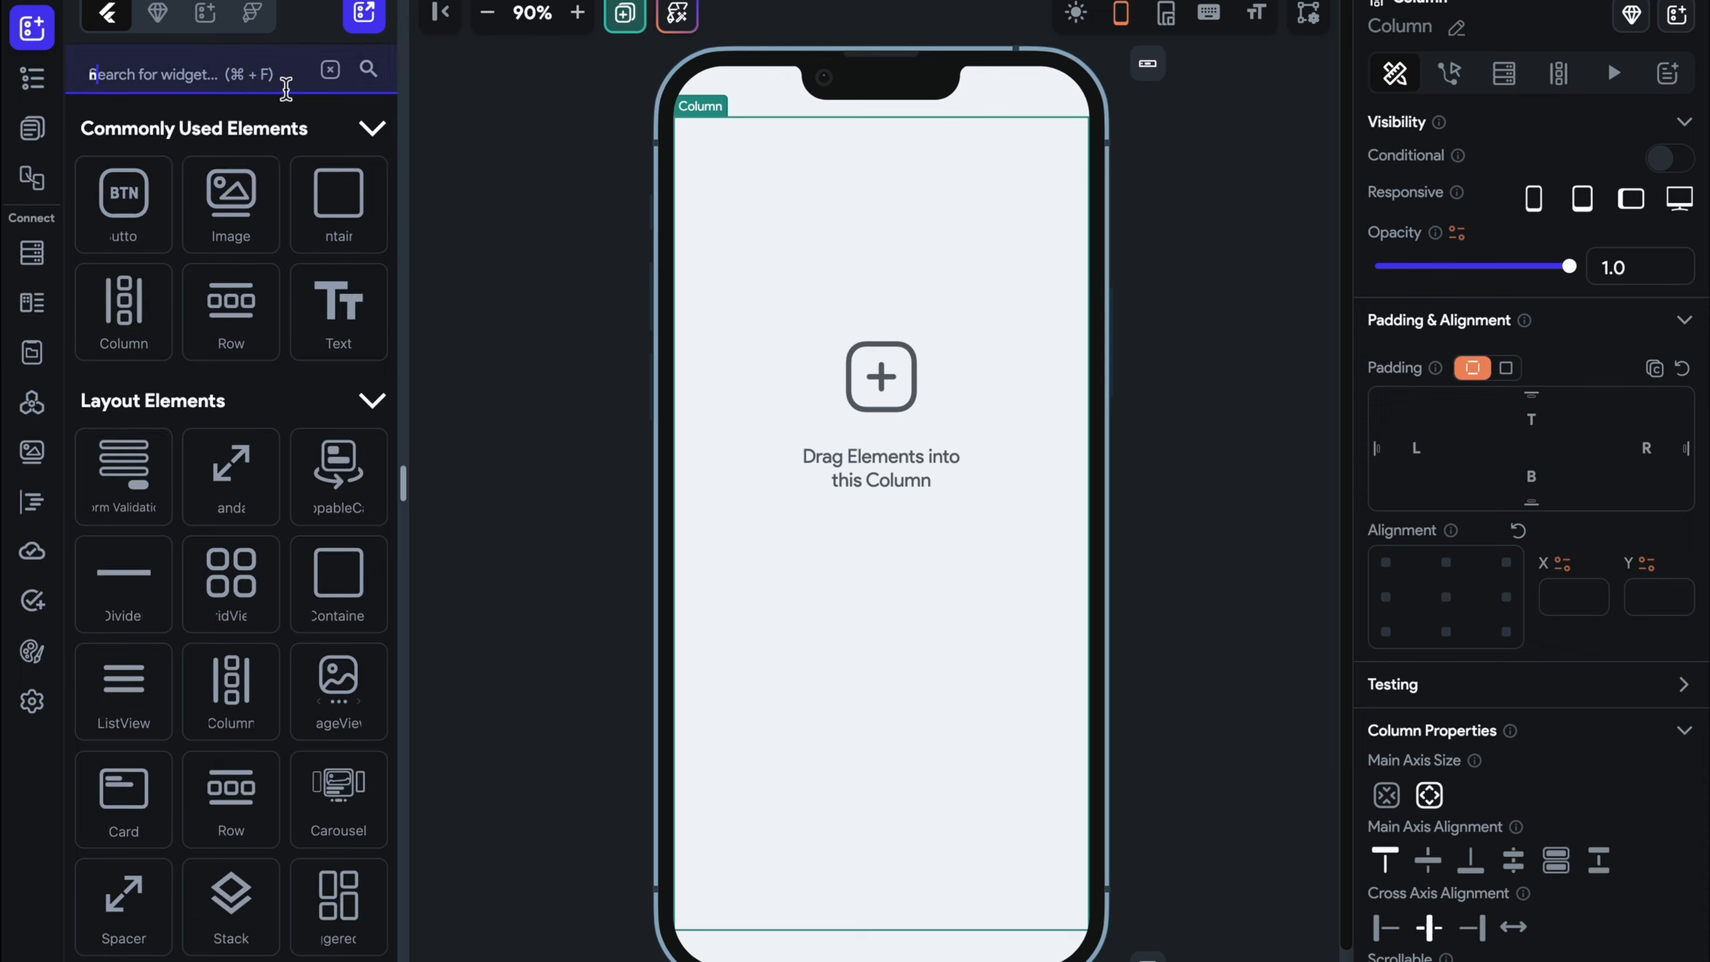
pyautogui.write('ame')
pyautogui.press('BackSpace')
pyautogui.press('BackSpace')
pyautogui.press('BackSpace')
pyautogui.press('BackSpace')
pyautogui.write('t')
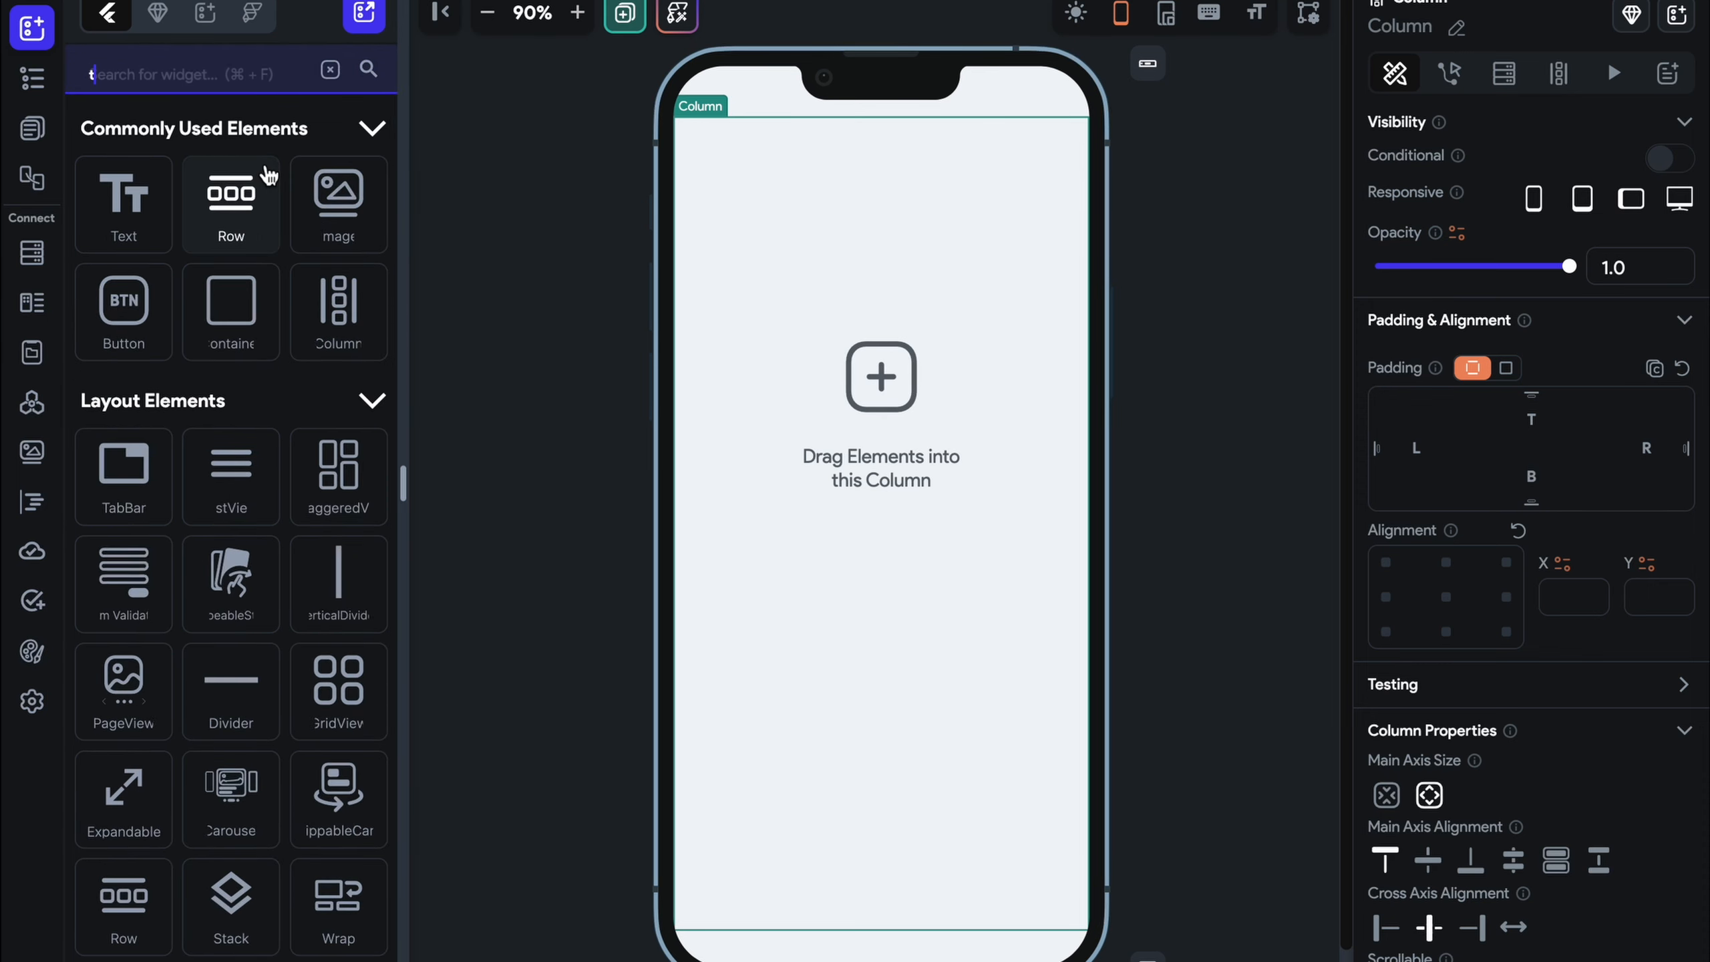
pyautogui.write('ext')
pyautogui.moveTo(132, 195); pyautogui.dragTo(813, 180)
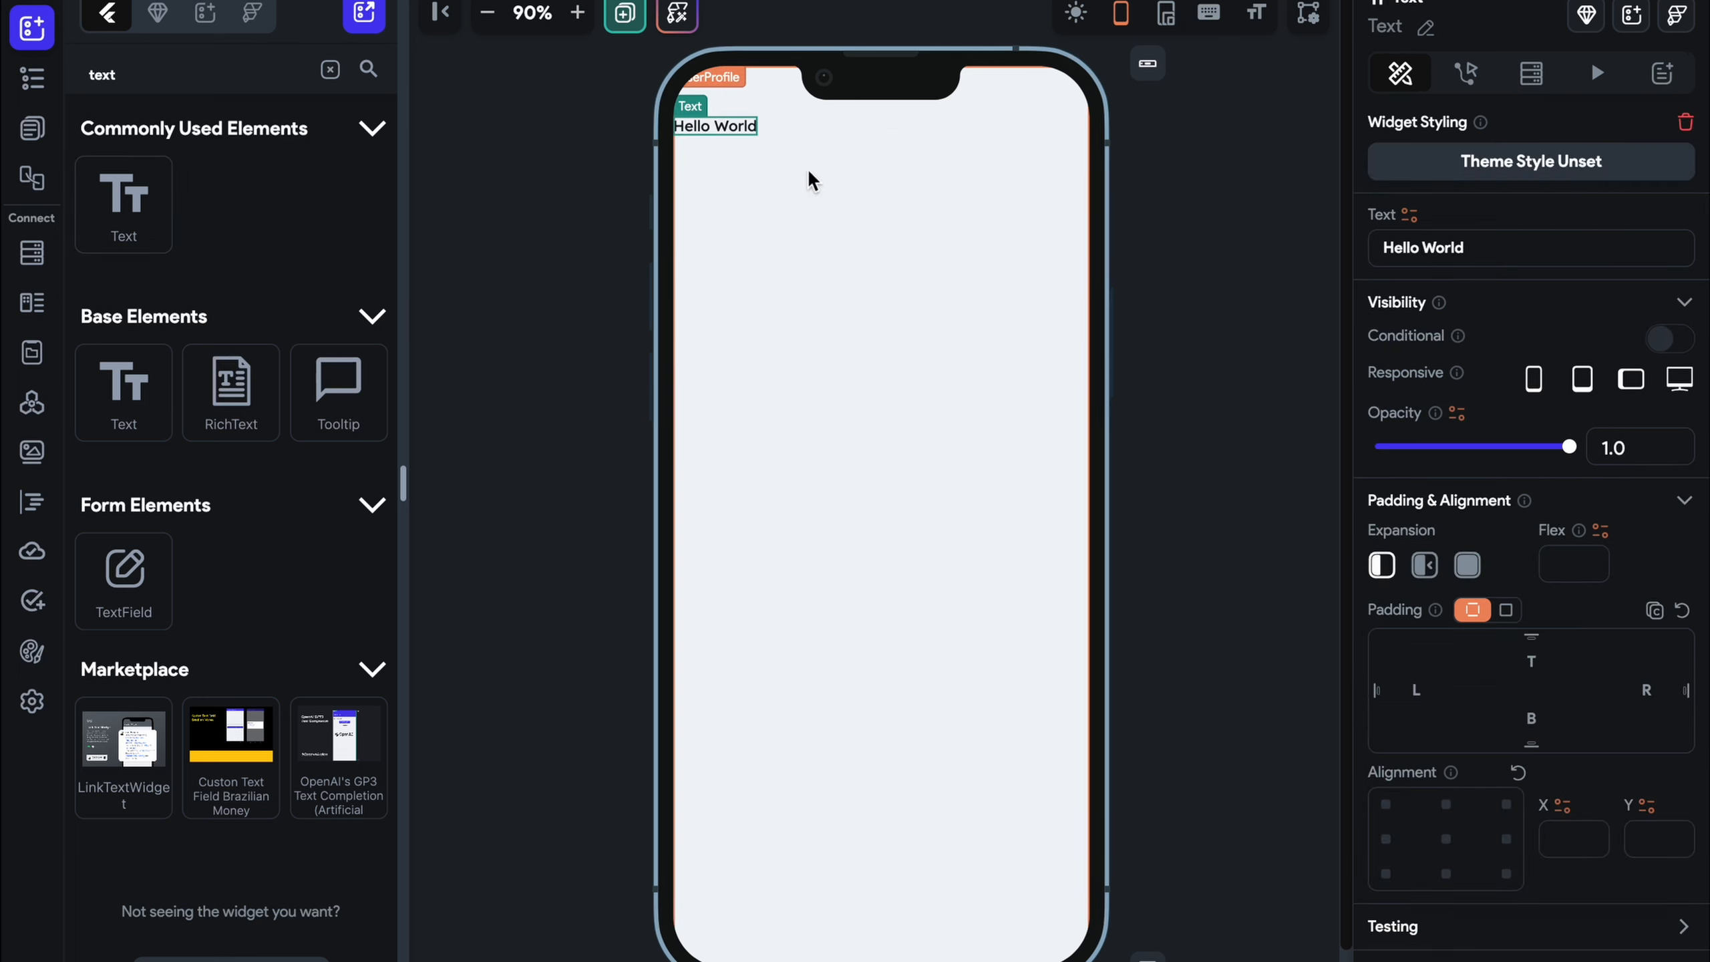
pyautogui.click(1445, 839)
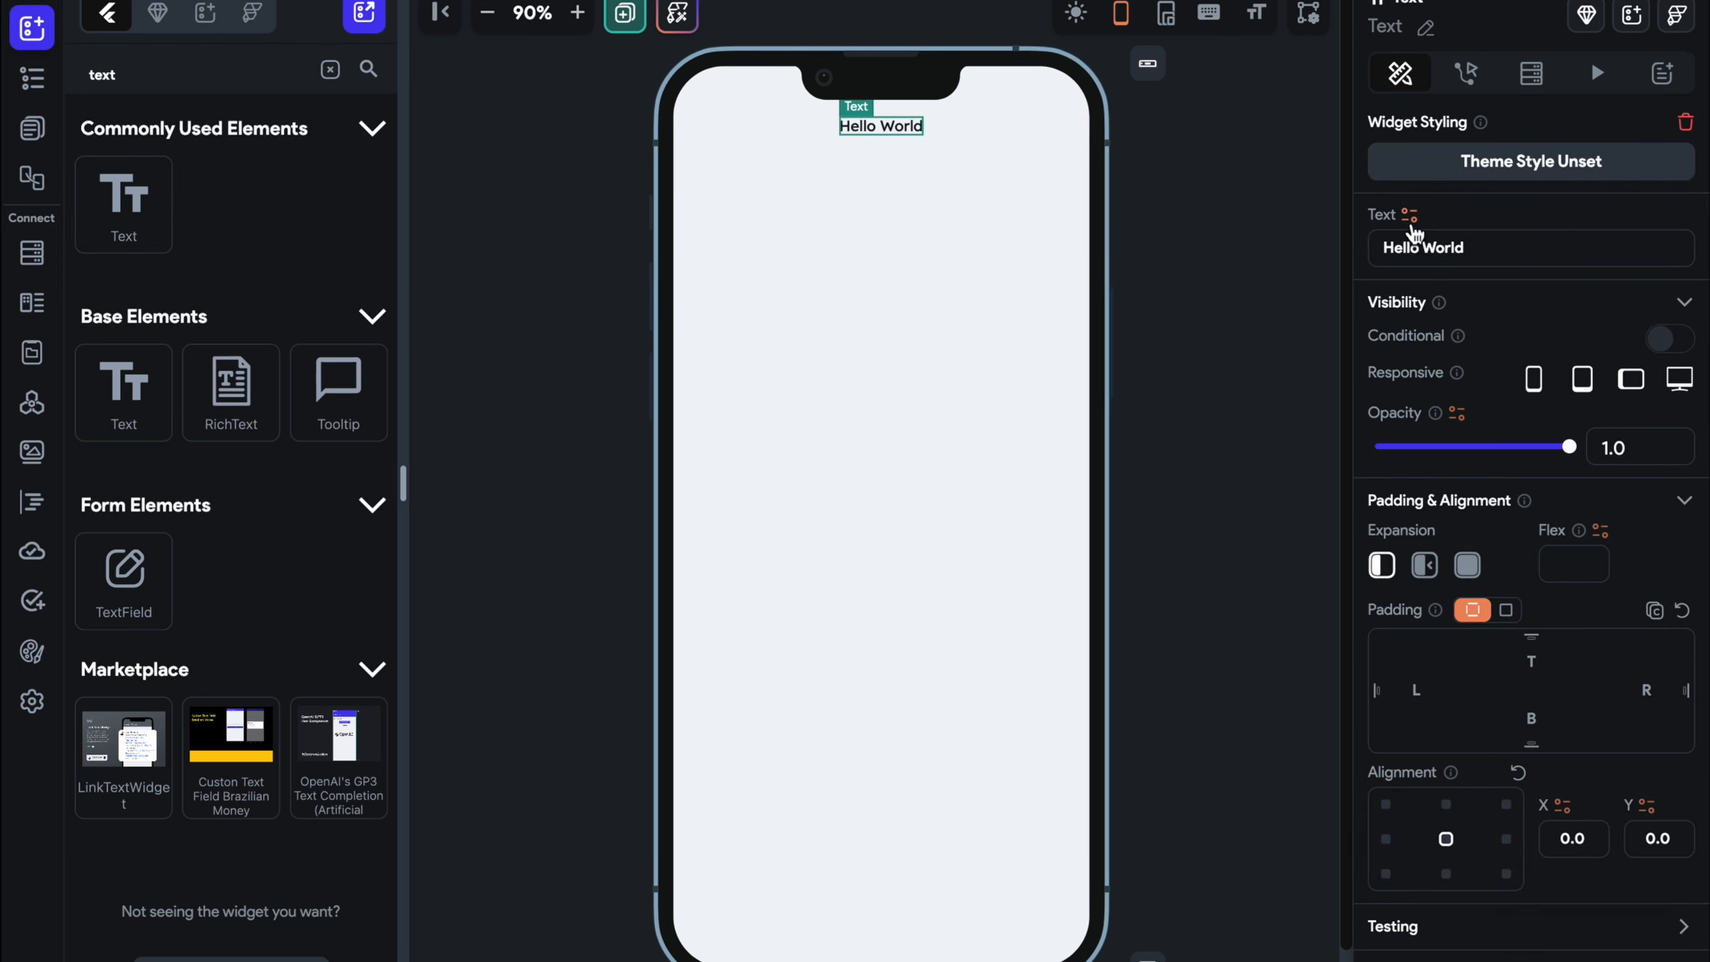
pyautogui.click(1296, 224)
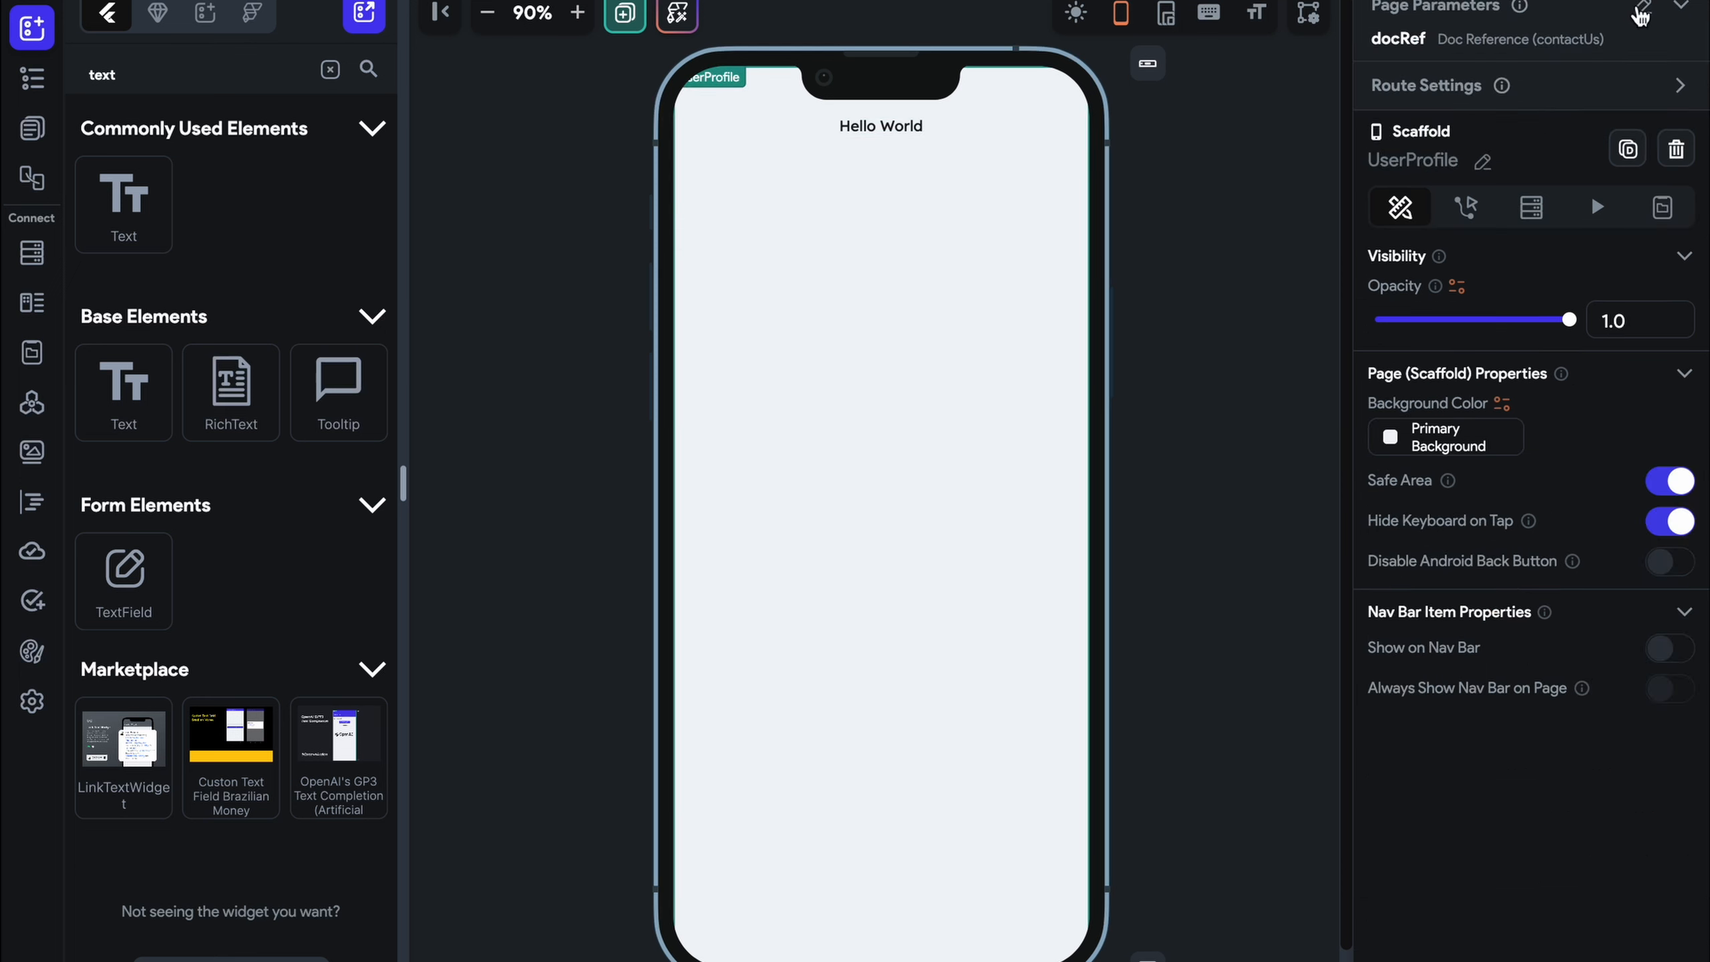
# Make the docRef page parameter required and point it at the user collection
pyautogui.click(1640, 17)
pyautogui.click(1503, 156)
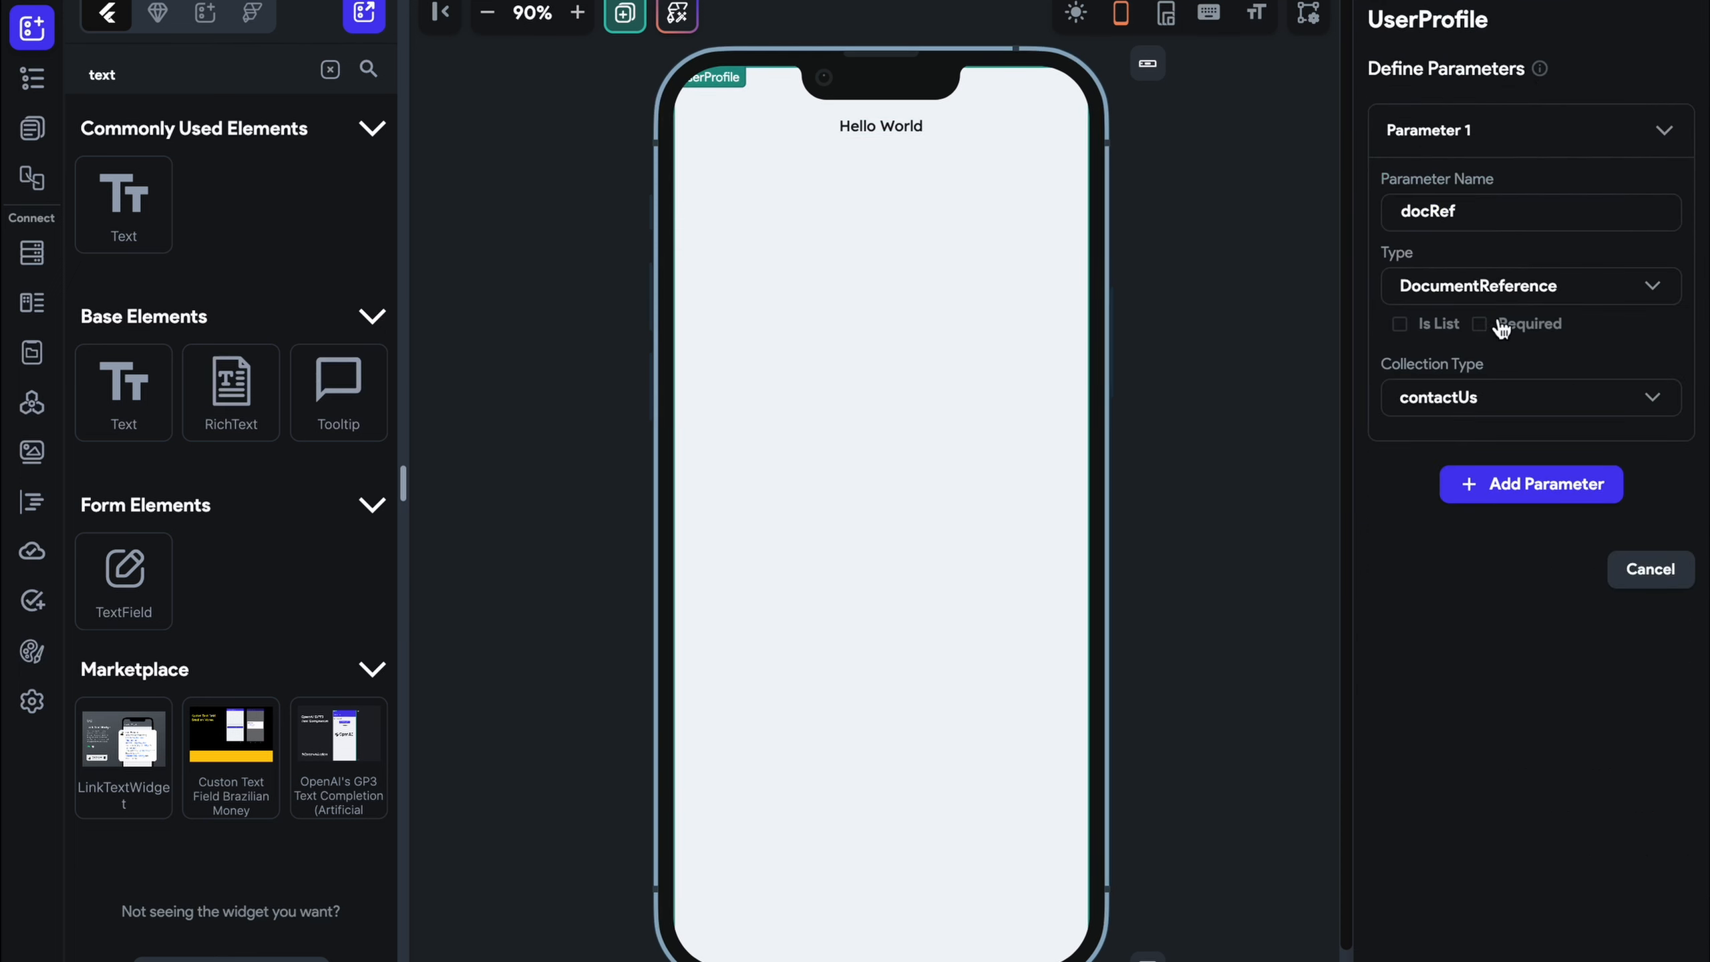
pyautogui.click(1480, 323)
pyautogui.click(1506, 401)
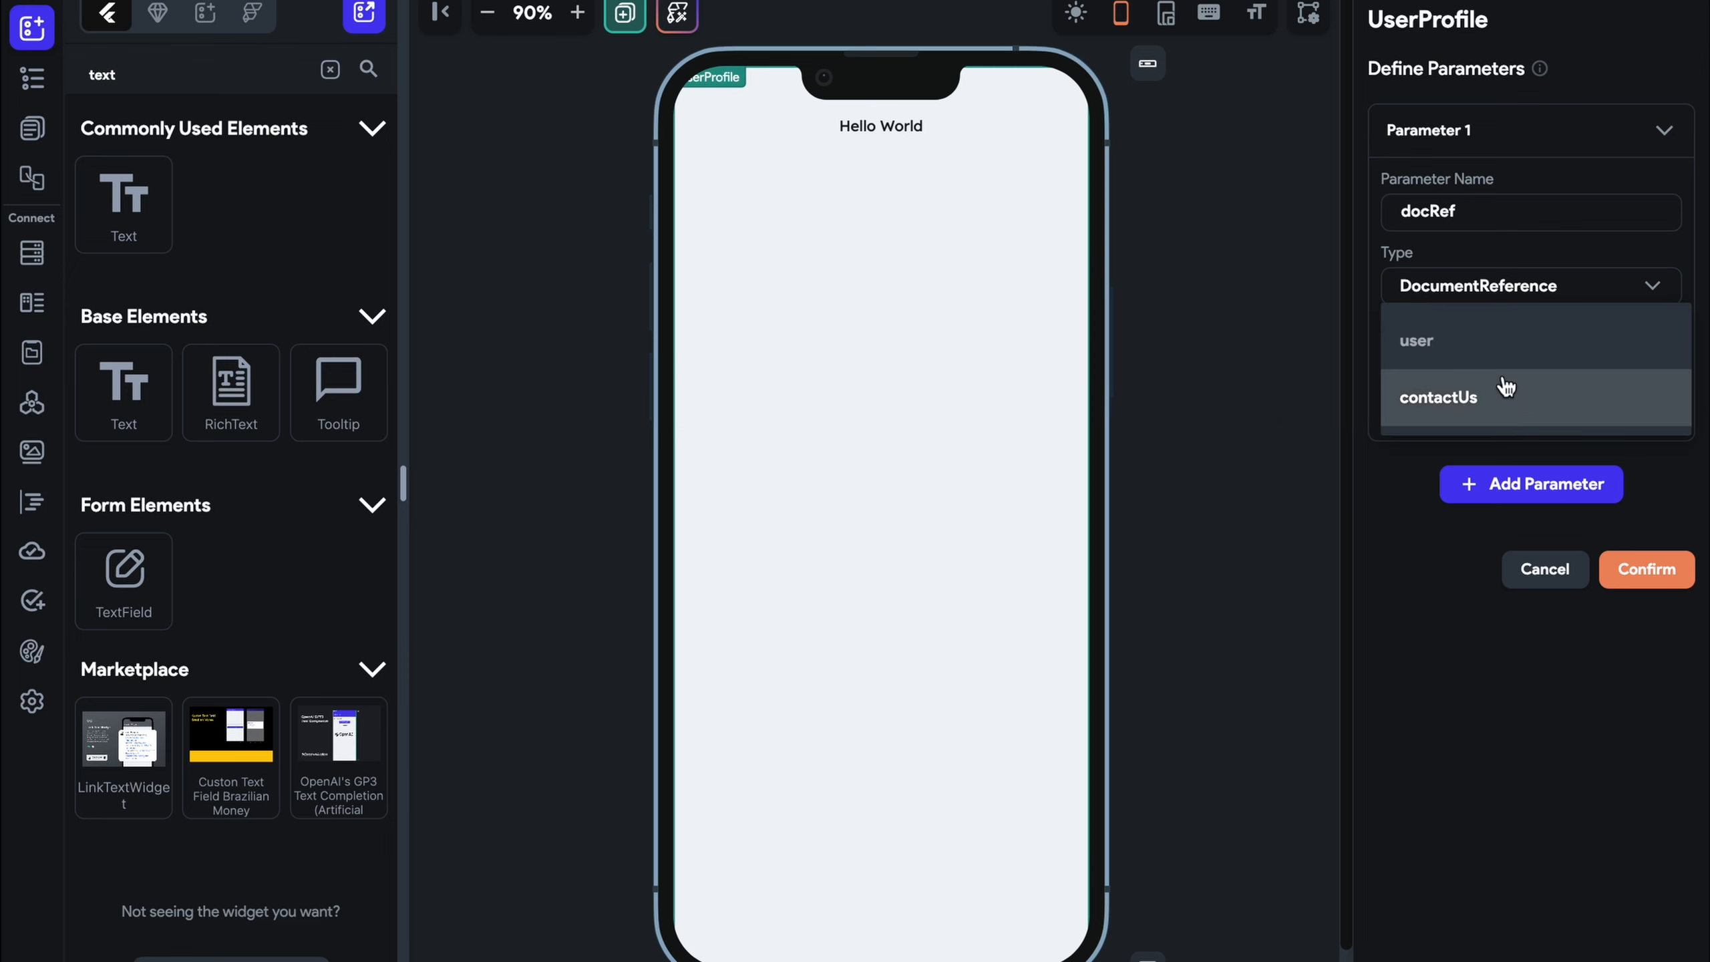
pyautogui.click(1481, 336)
pyautogui.click(1646, 571)
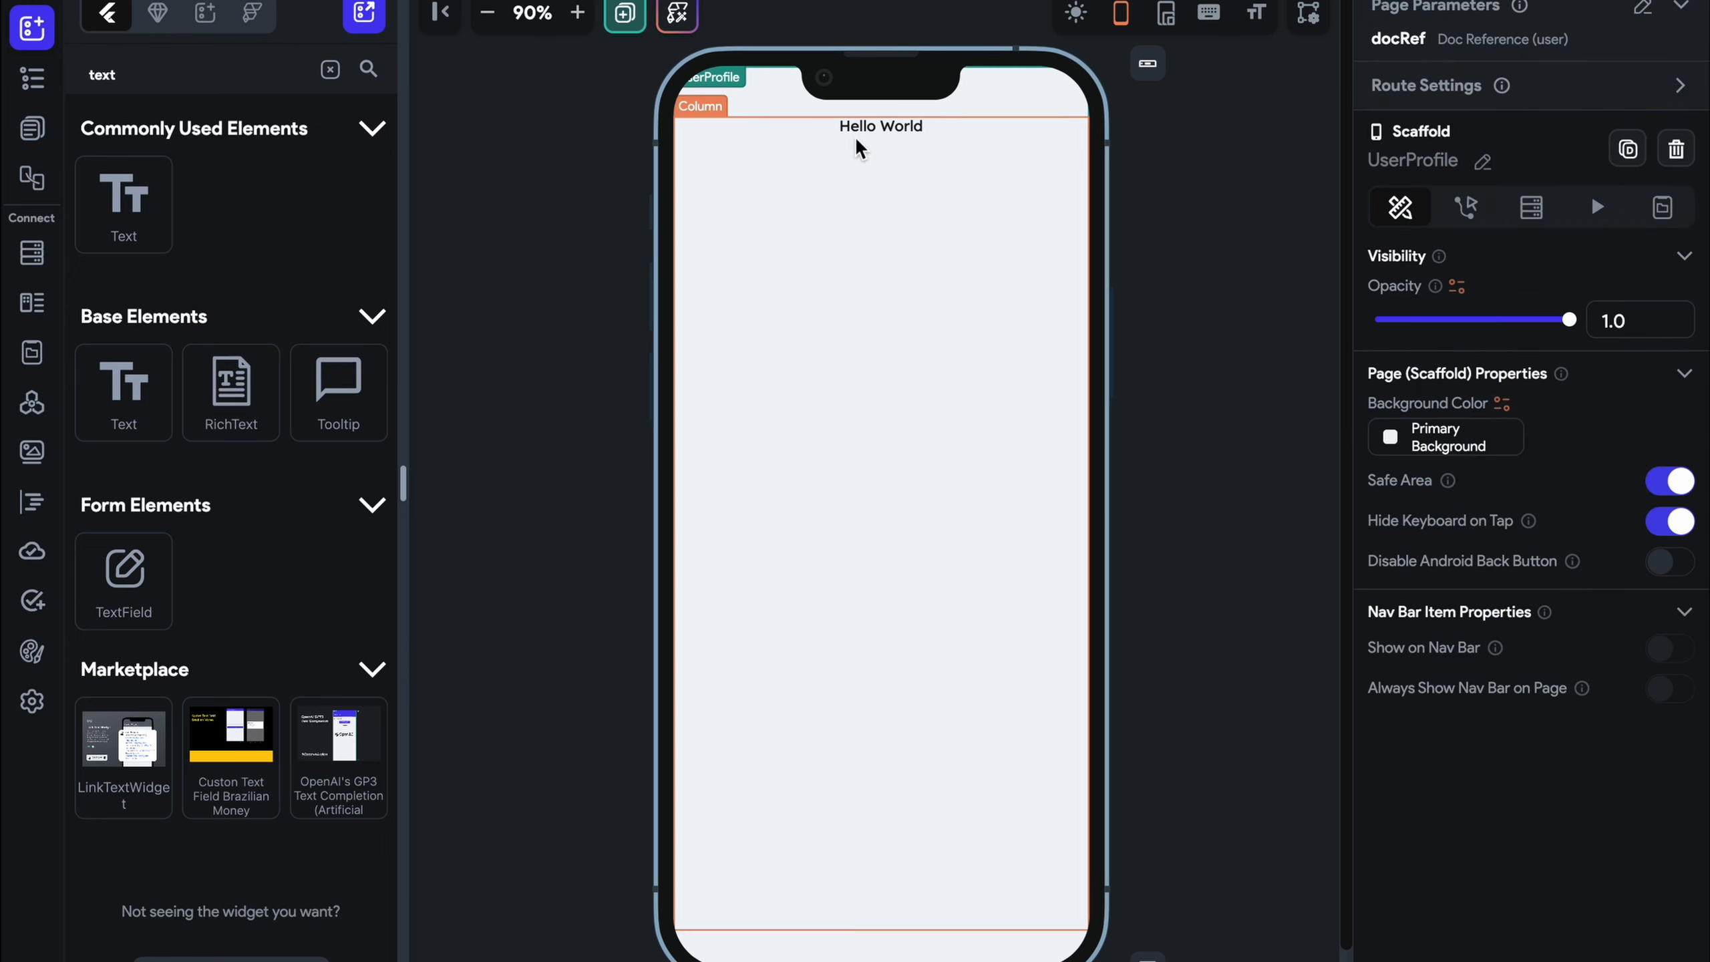
# Delete the docRef parameter from the UserProfile page's parameters
pyautogui.click(830, 255)
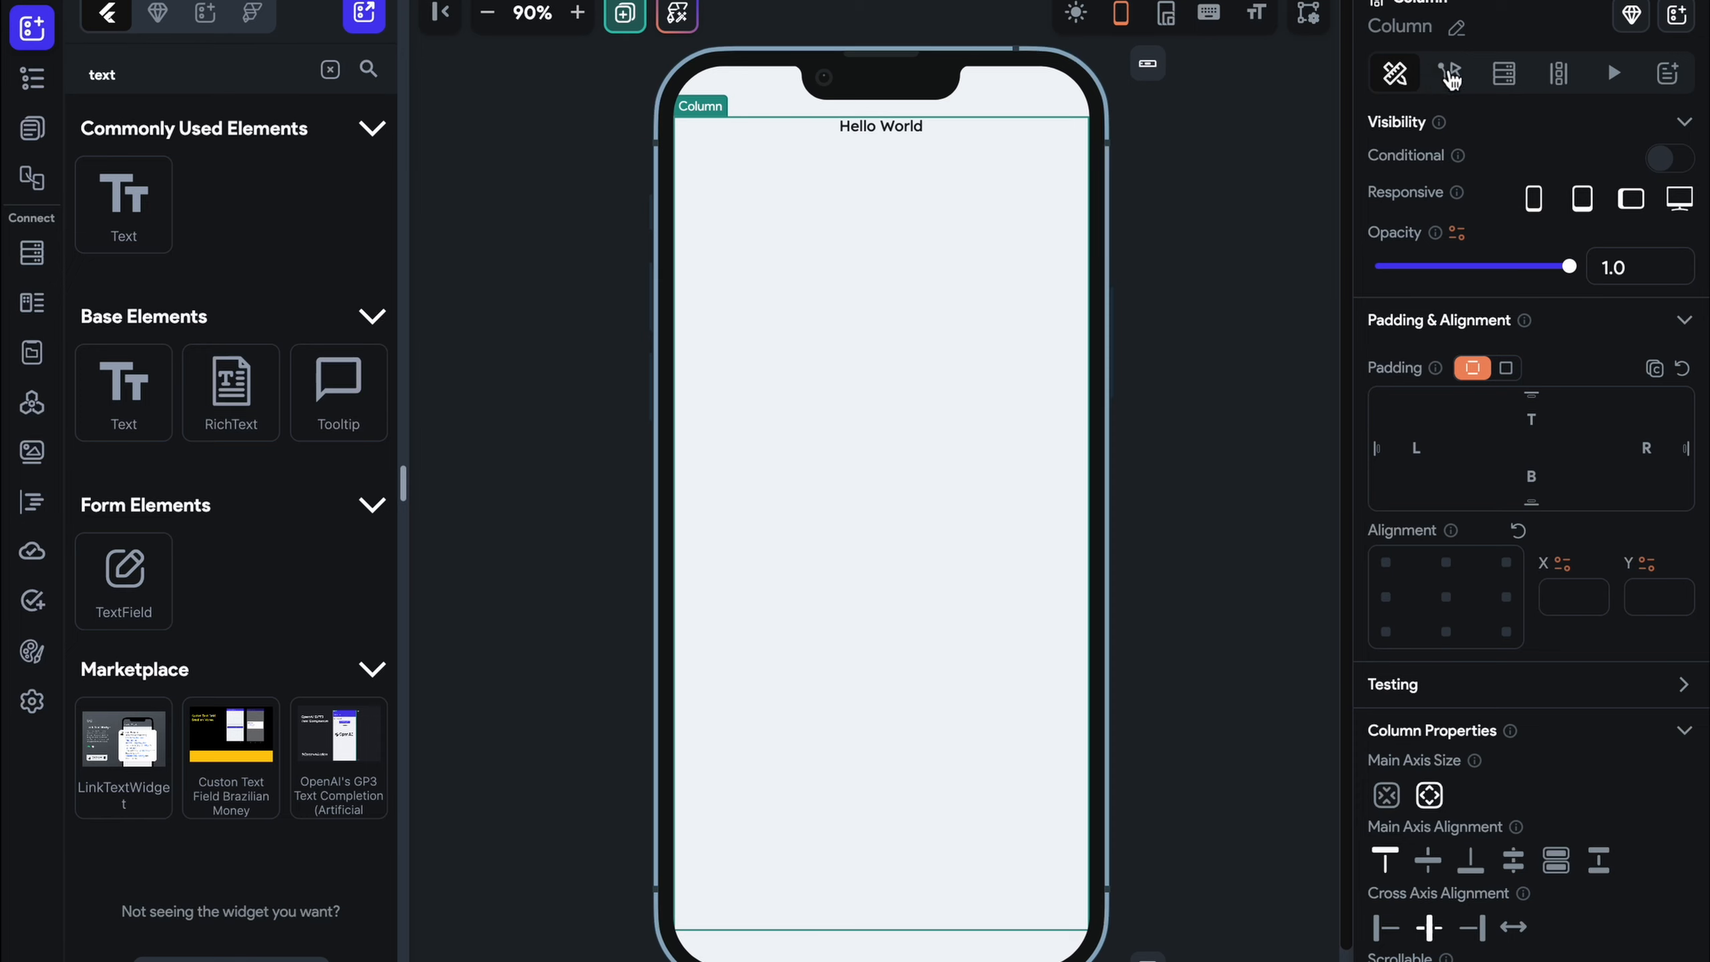
pyautogui.click(31, 128)
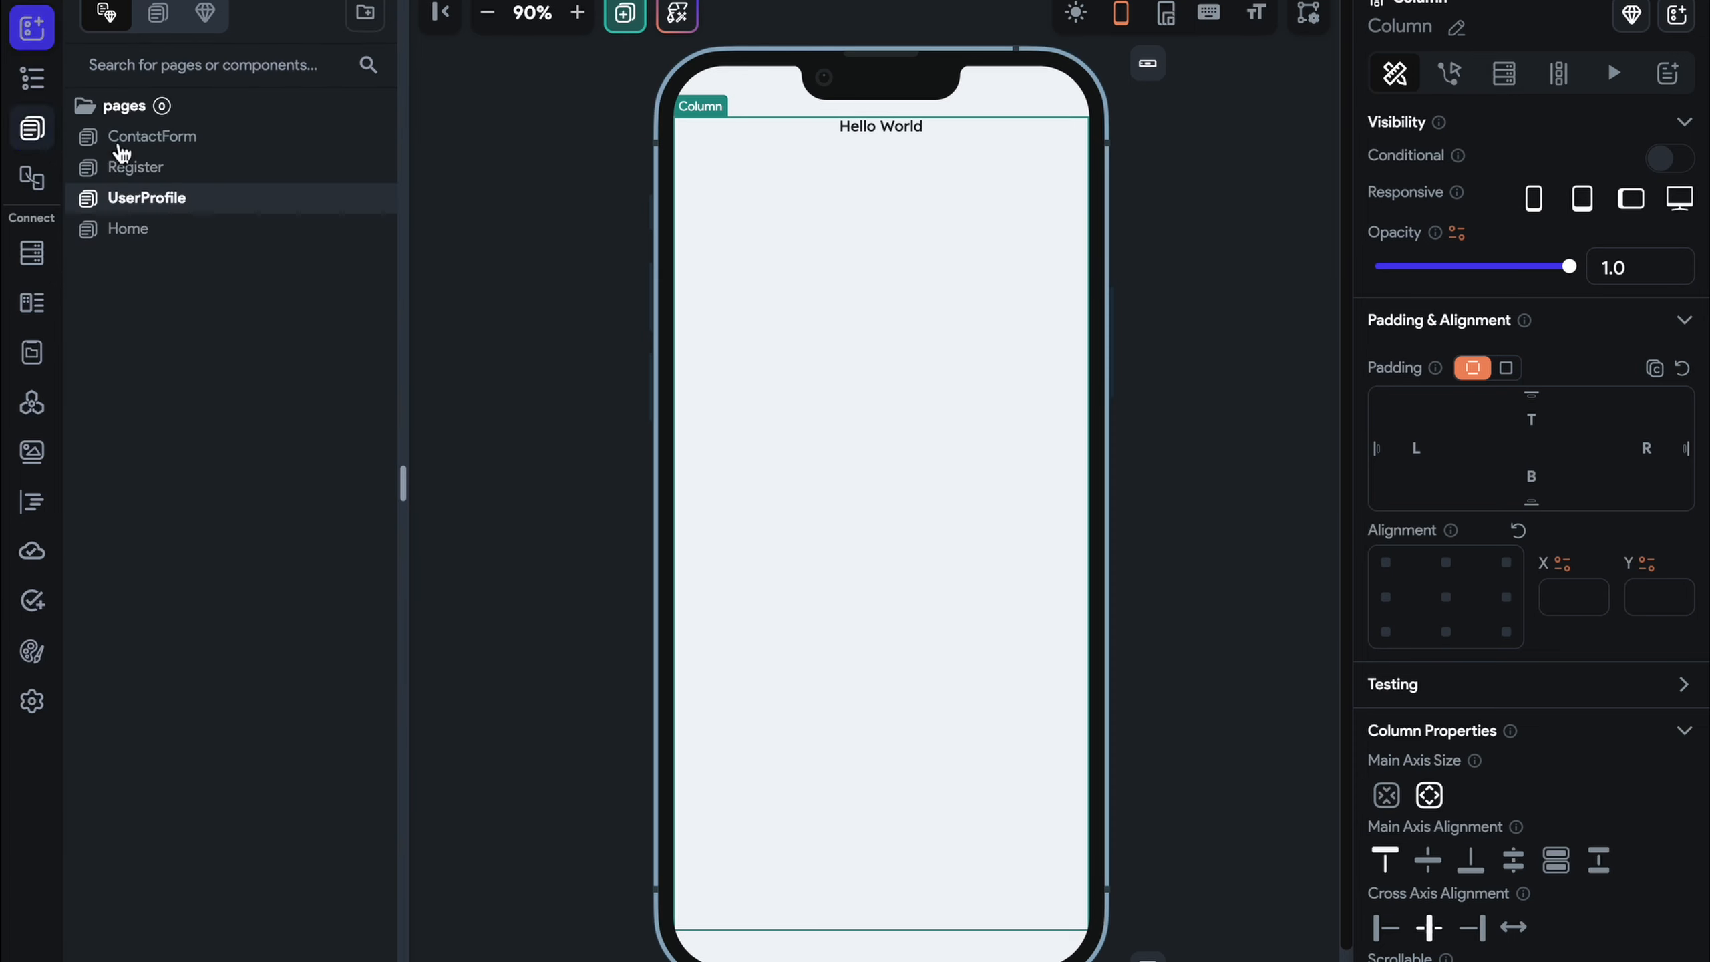
pyautogui.click(1271, 153)
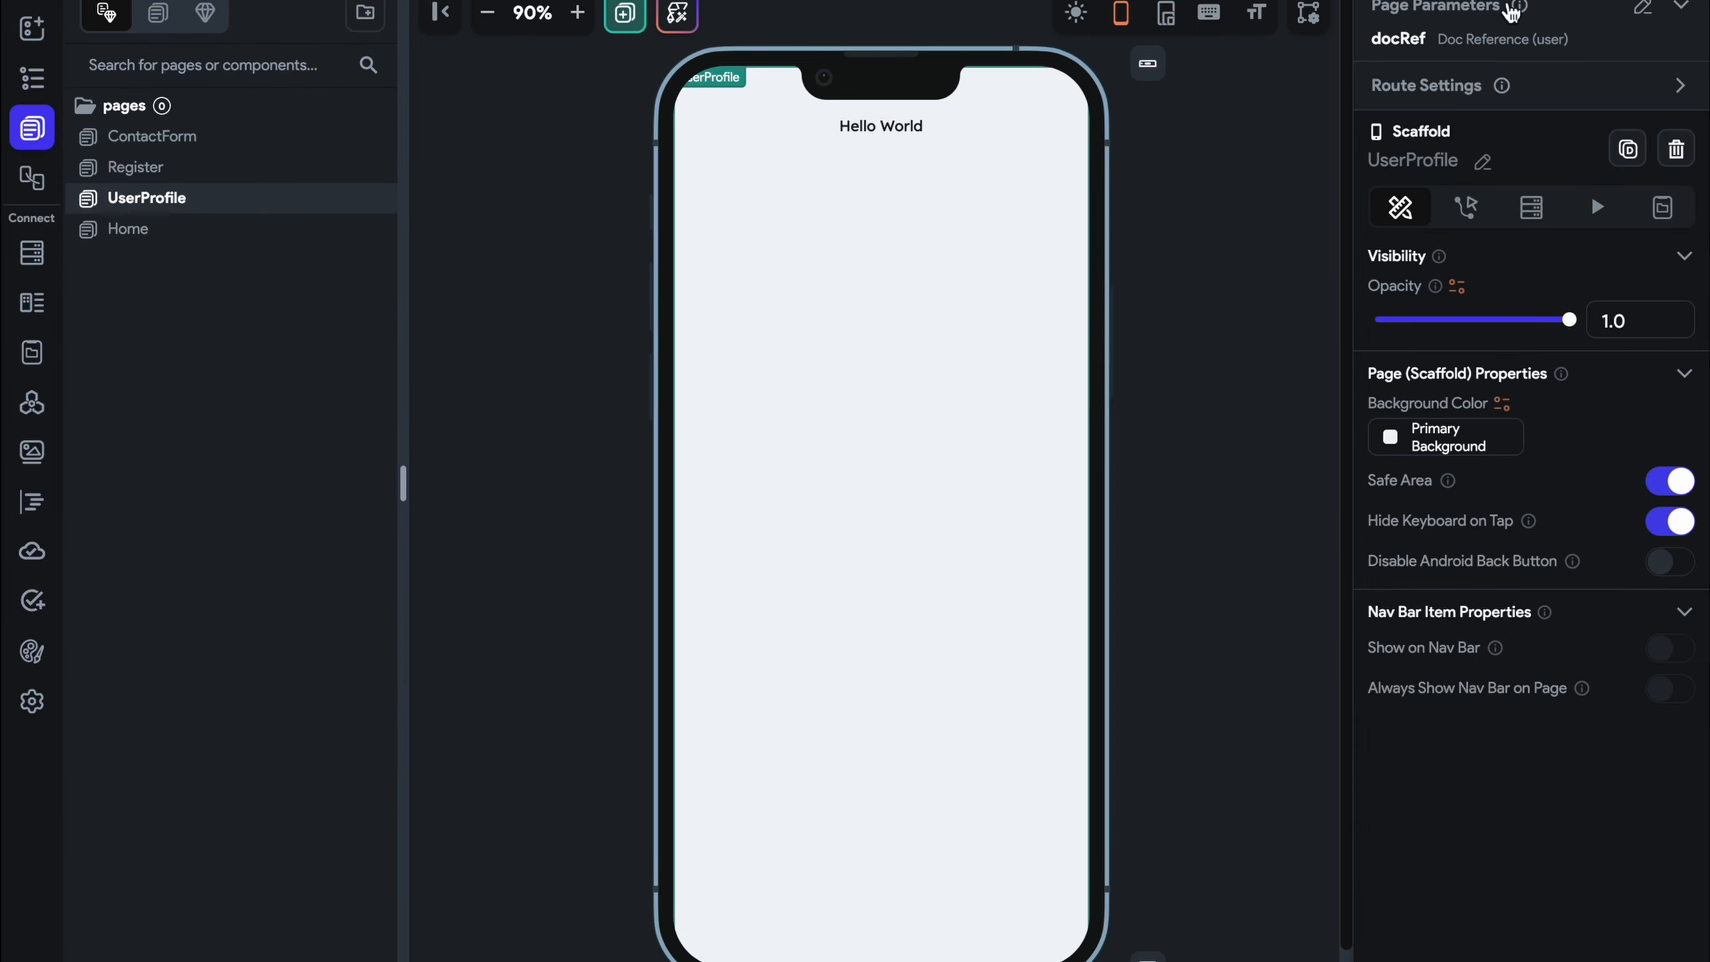
pyautogui.click(1650, 12)
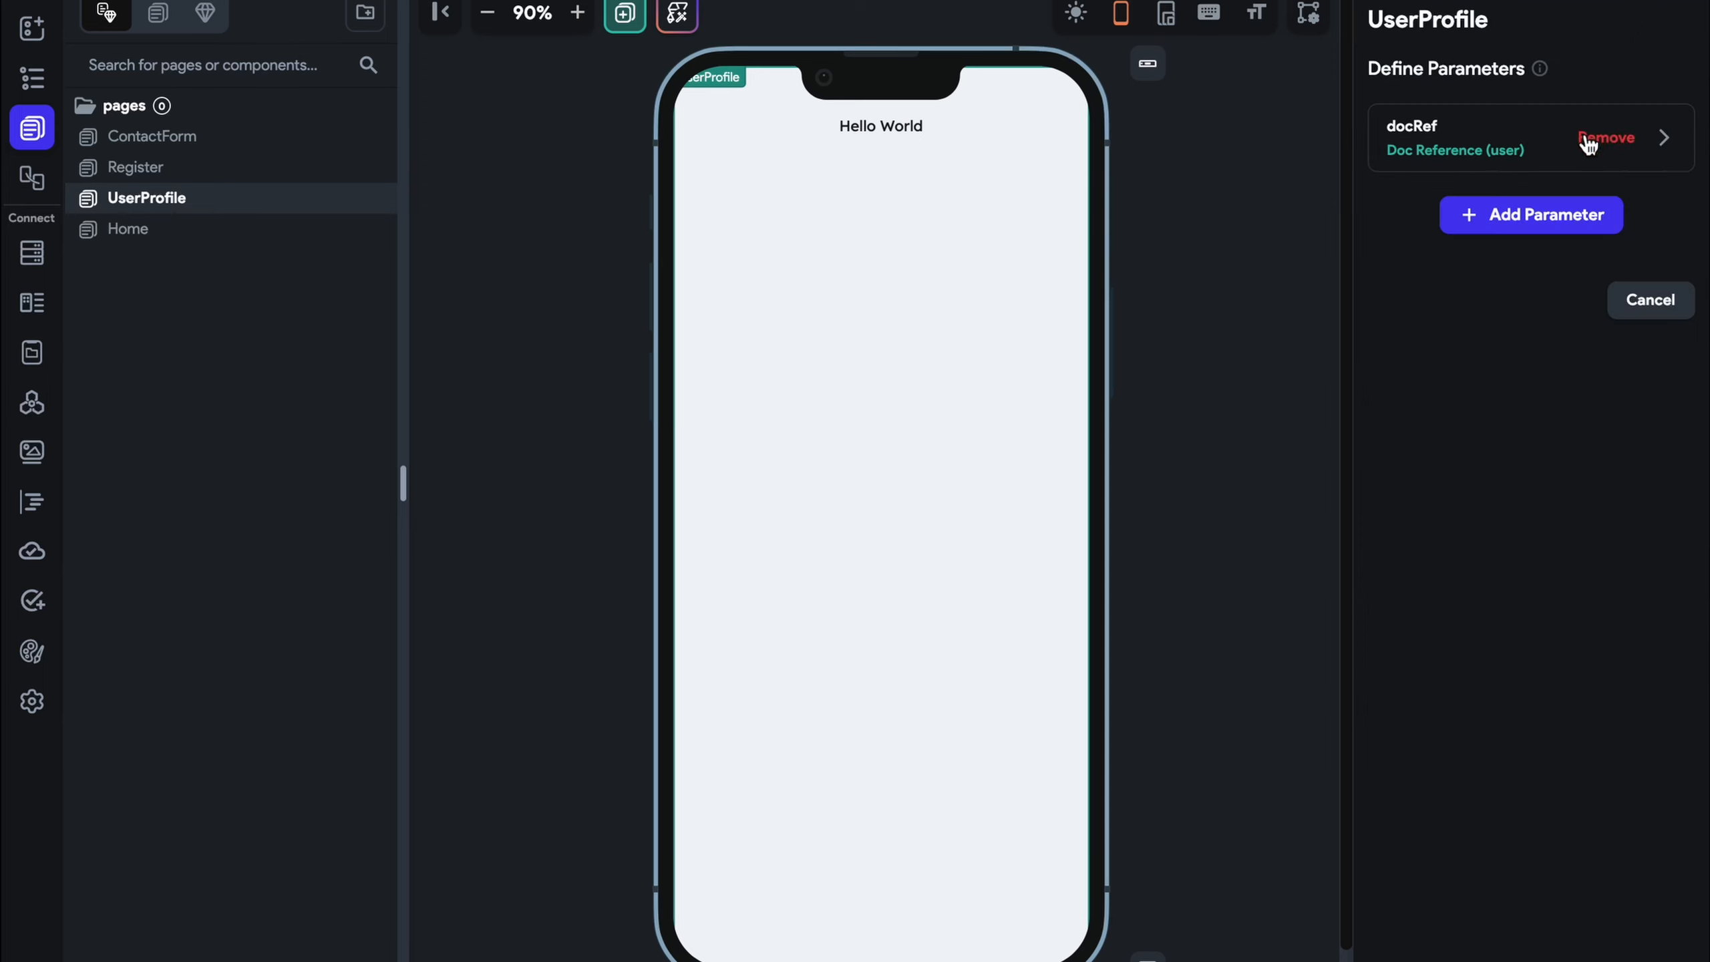
pyautogui.click(1590, 142)
pyautogui.click(1676, 224)
# Add a Document from Reference query on the column for user, using Authenticated User's reference
pyautogui.click(1028, 224)
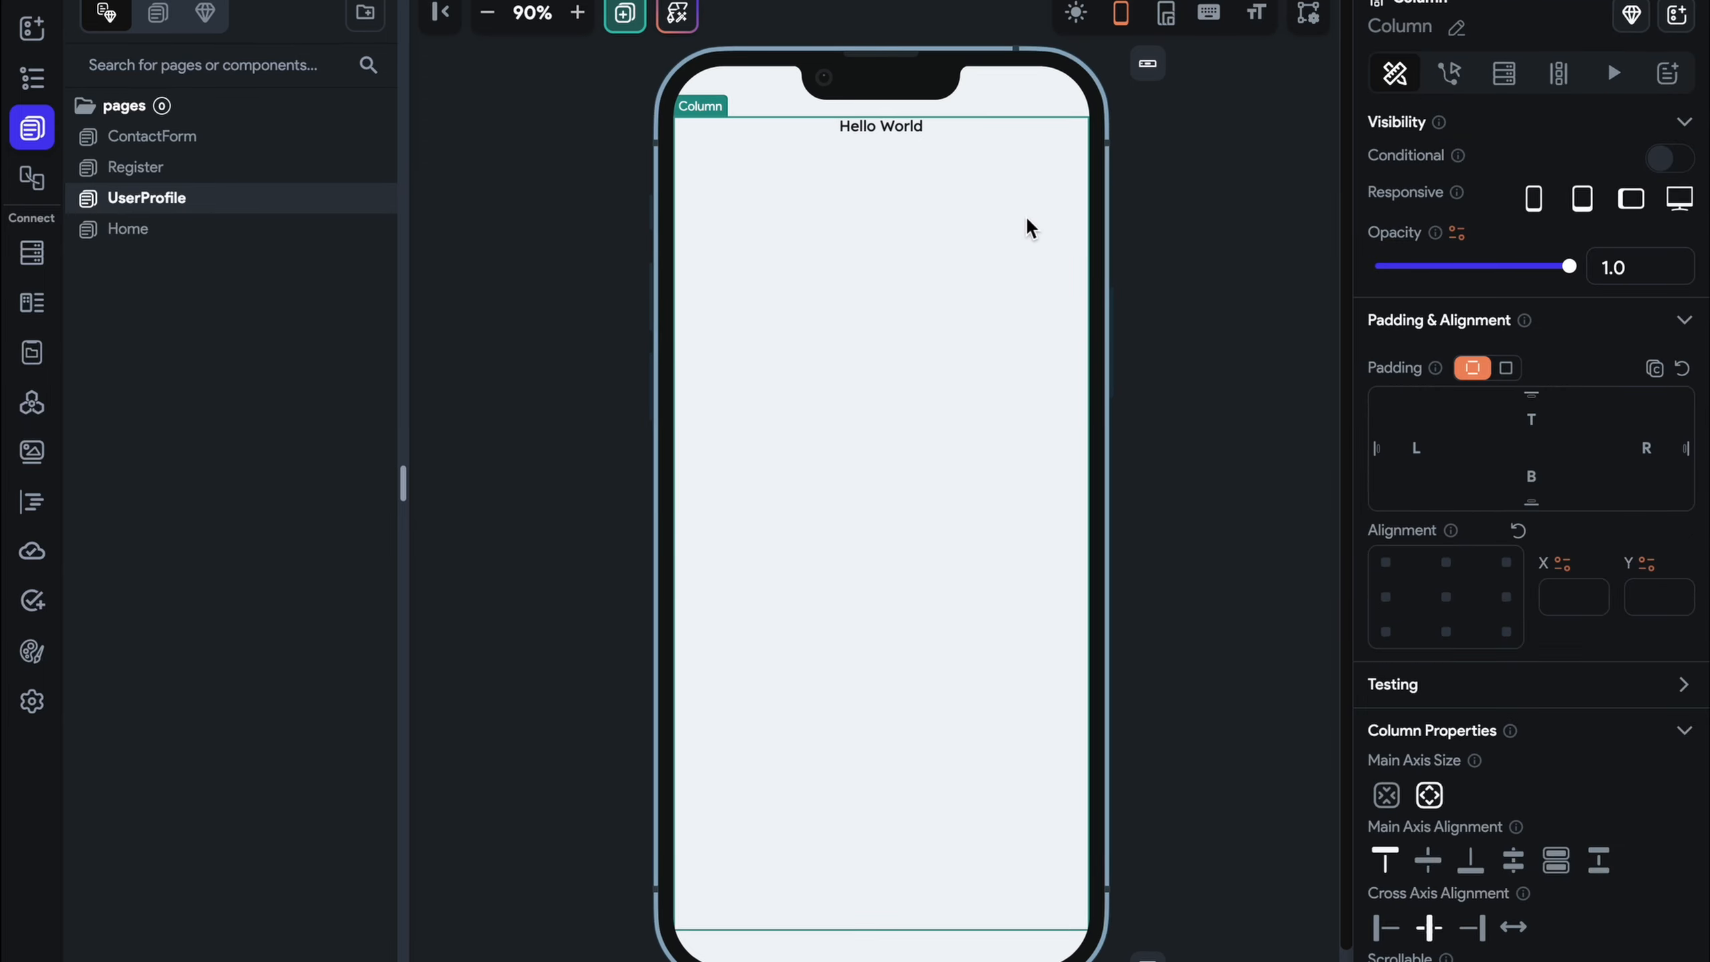
pyautogui.click(1502, 74)
pyautogui.click(1448, 131)
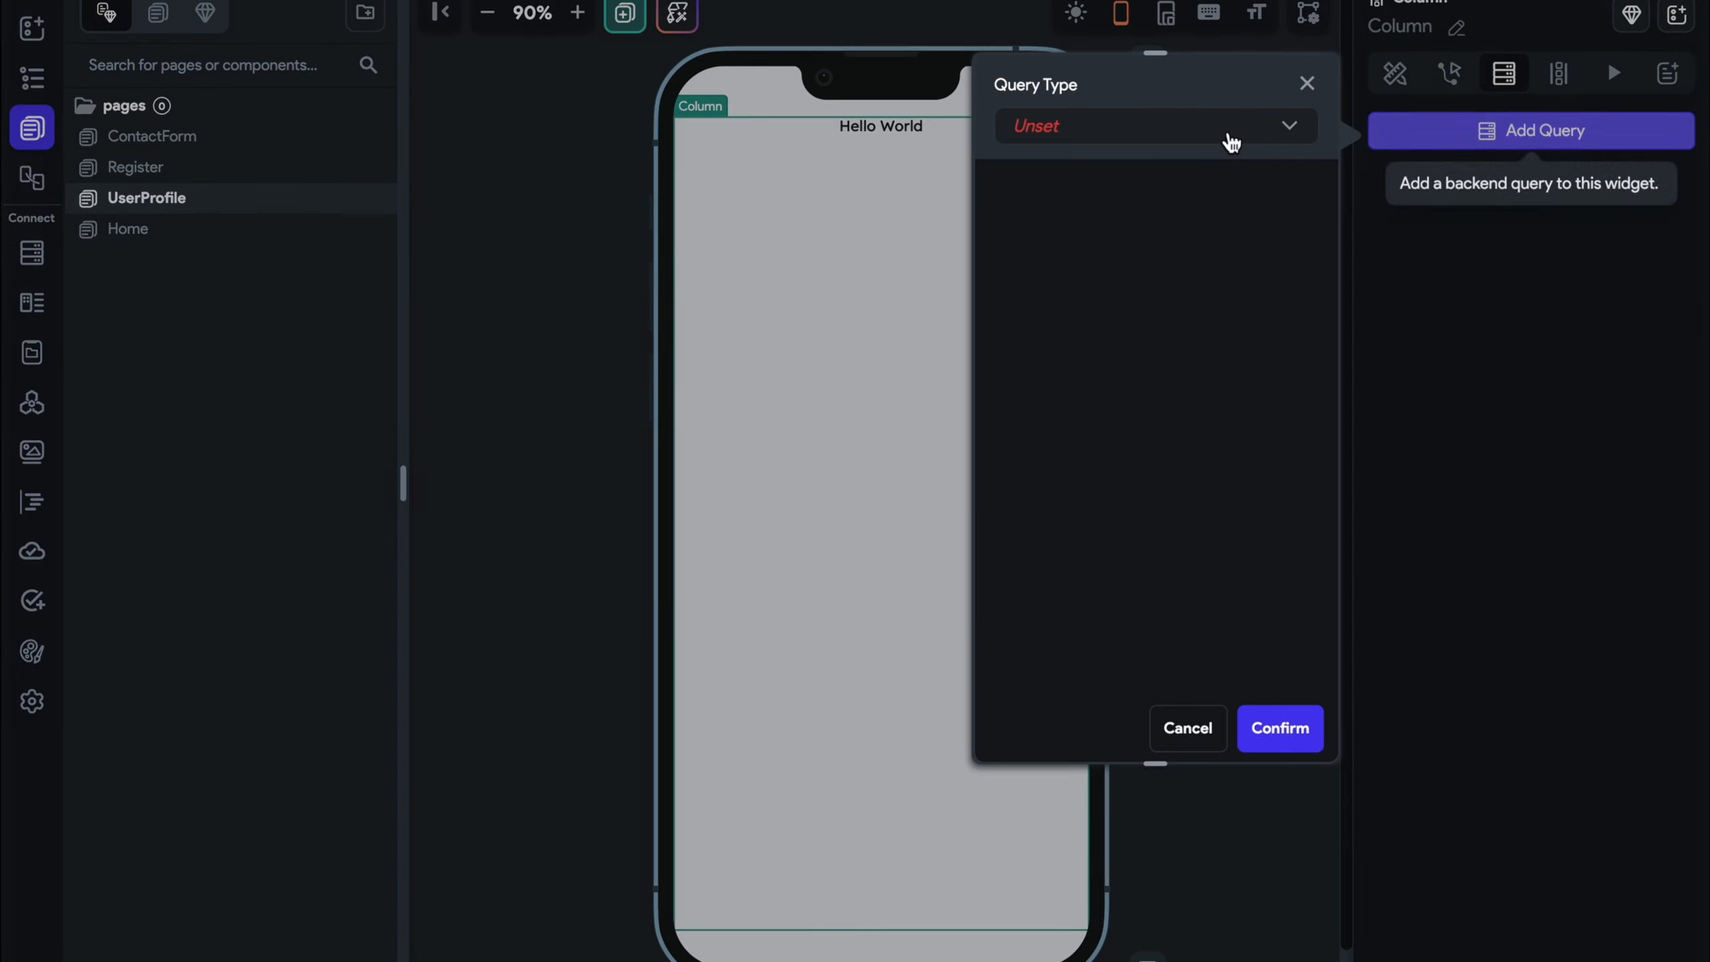
pyautogui.click(1230, 142)
pyautogui.click(1168, 182)
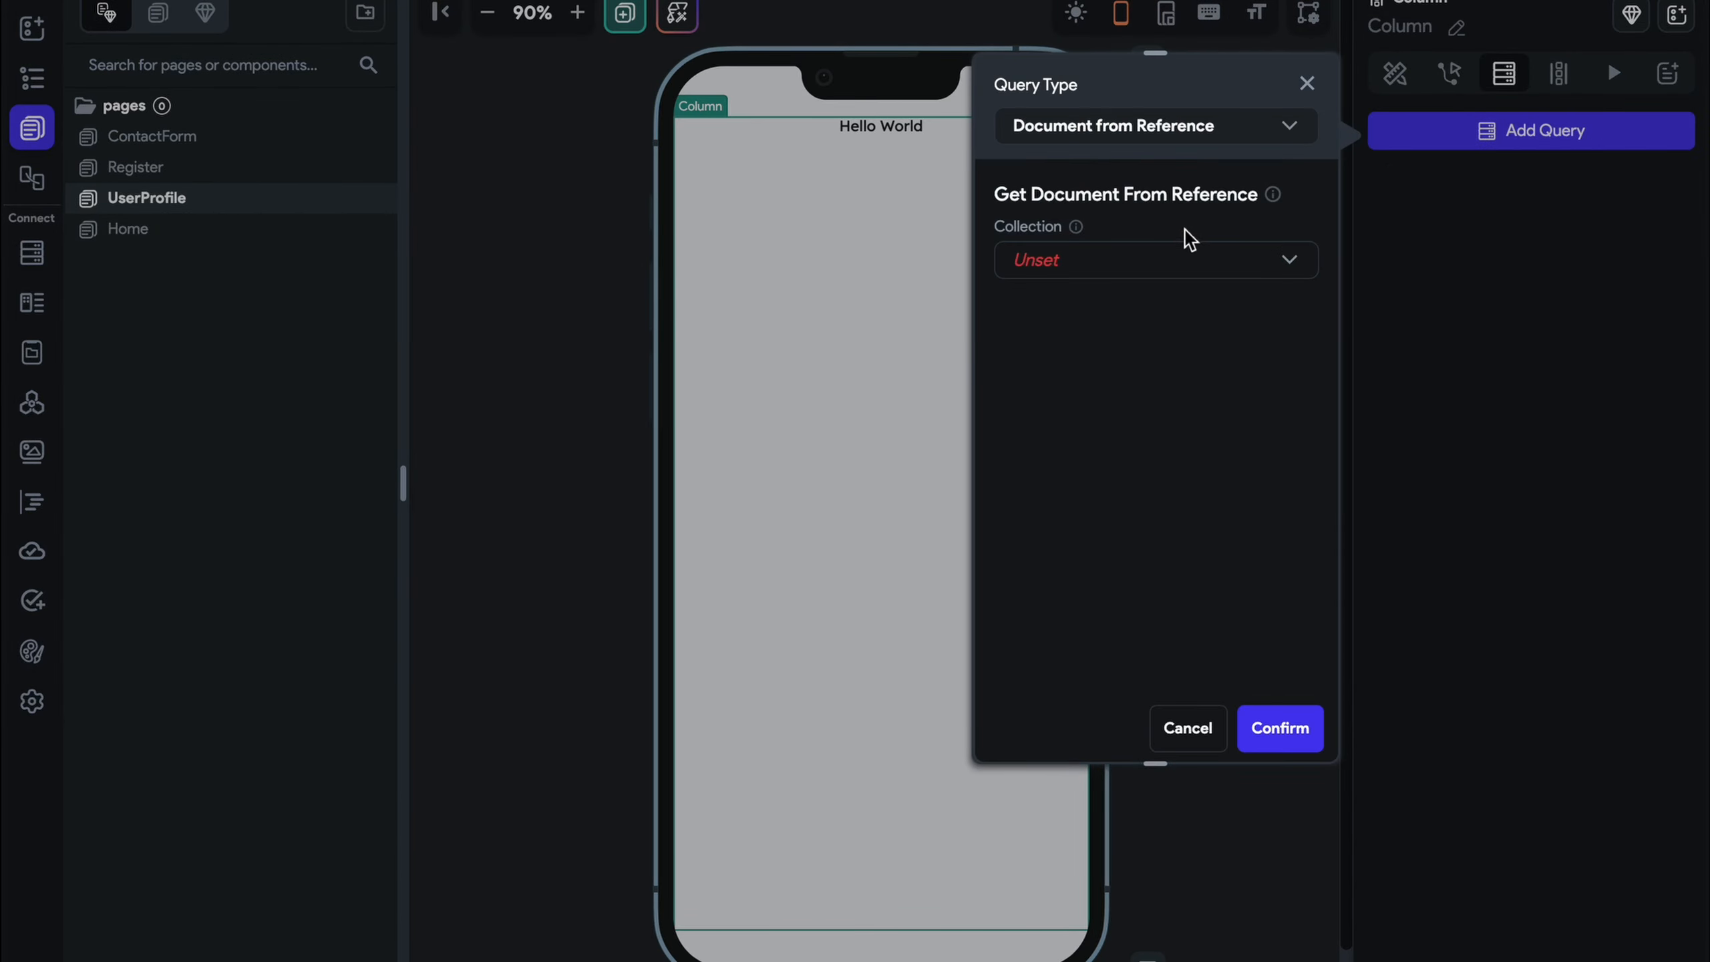
pyautogui.click(1184, 266)
pyautogui.click(1160, 315)
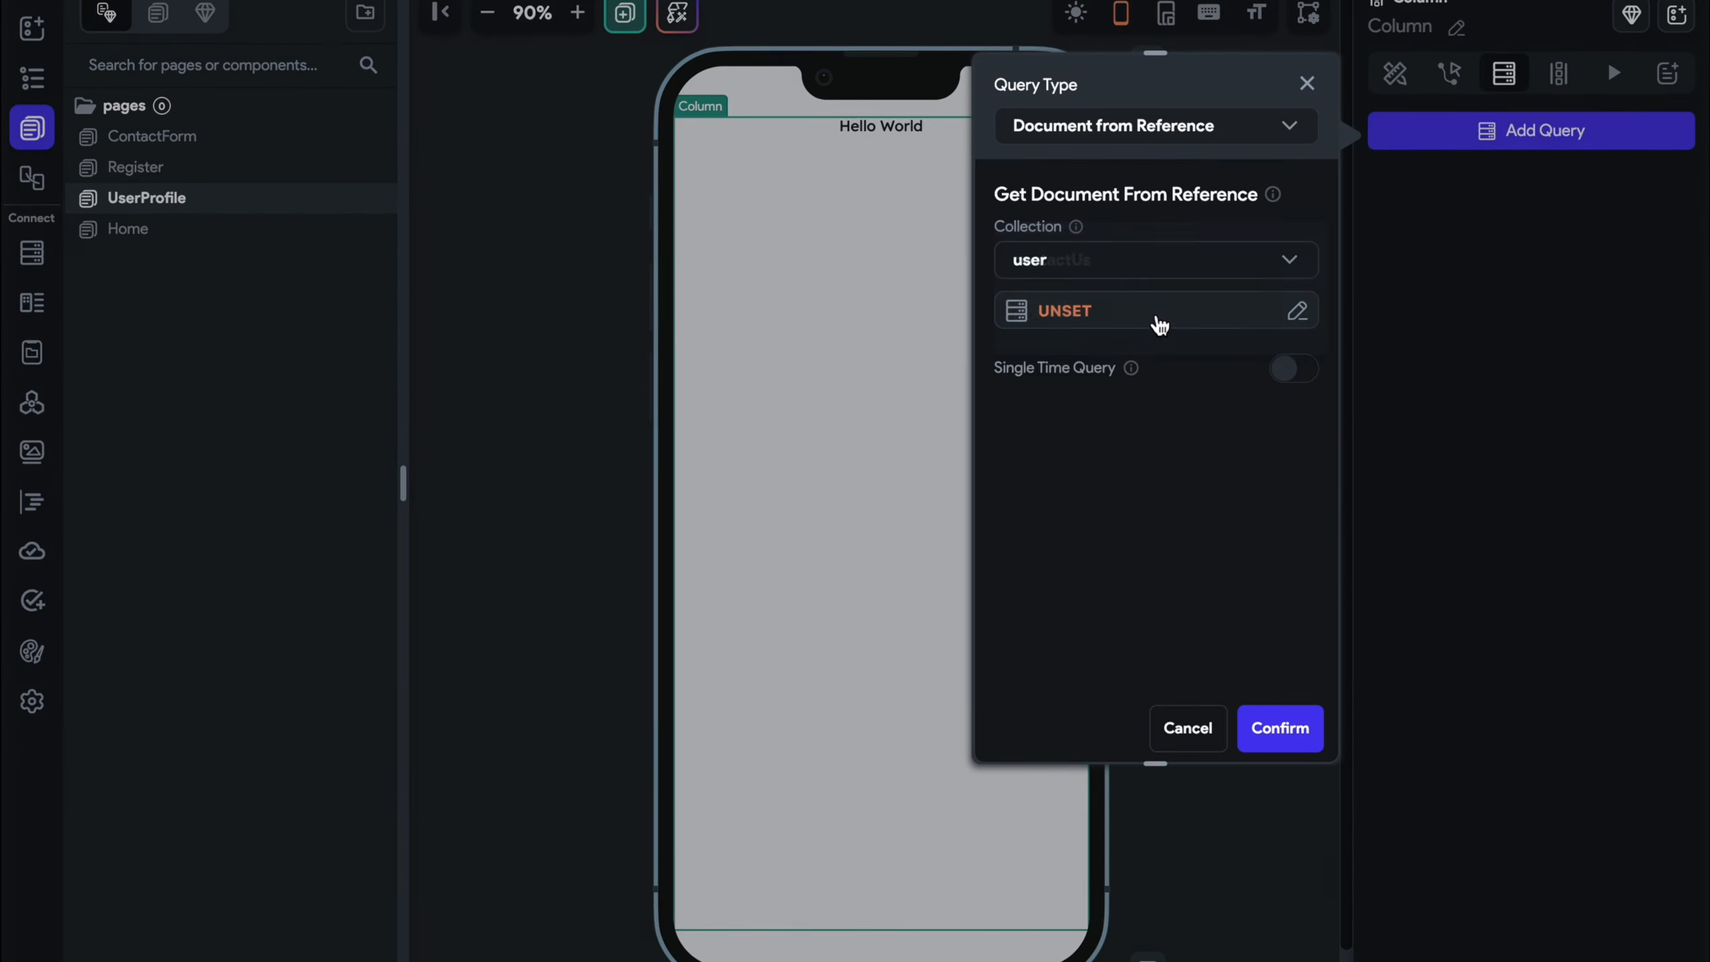
pyautogui.click(1146, 322)
pyautogui.click(791, 510)
pyautogui.scroll(-3, 791, 527)
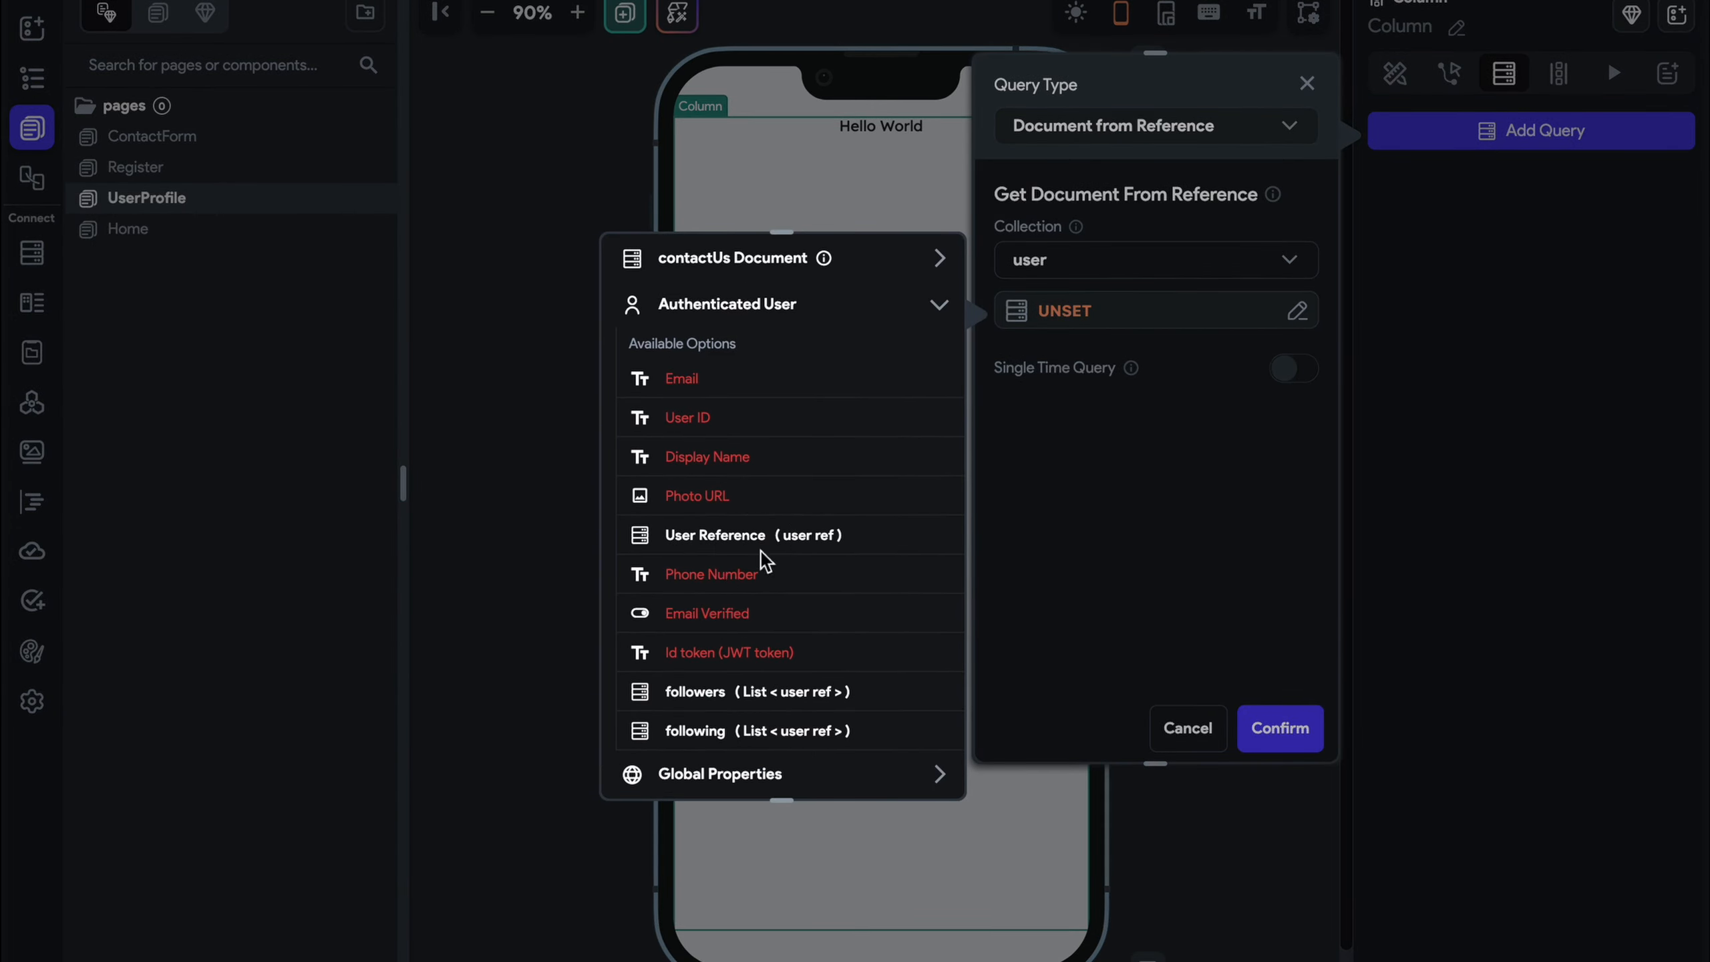
pyautogui.click(762, 551)
pyautogui.click(906, 765)
pyautogui.click(1290, 741)
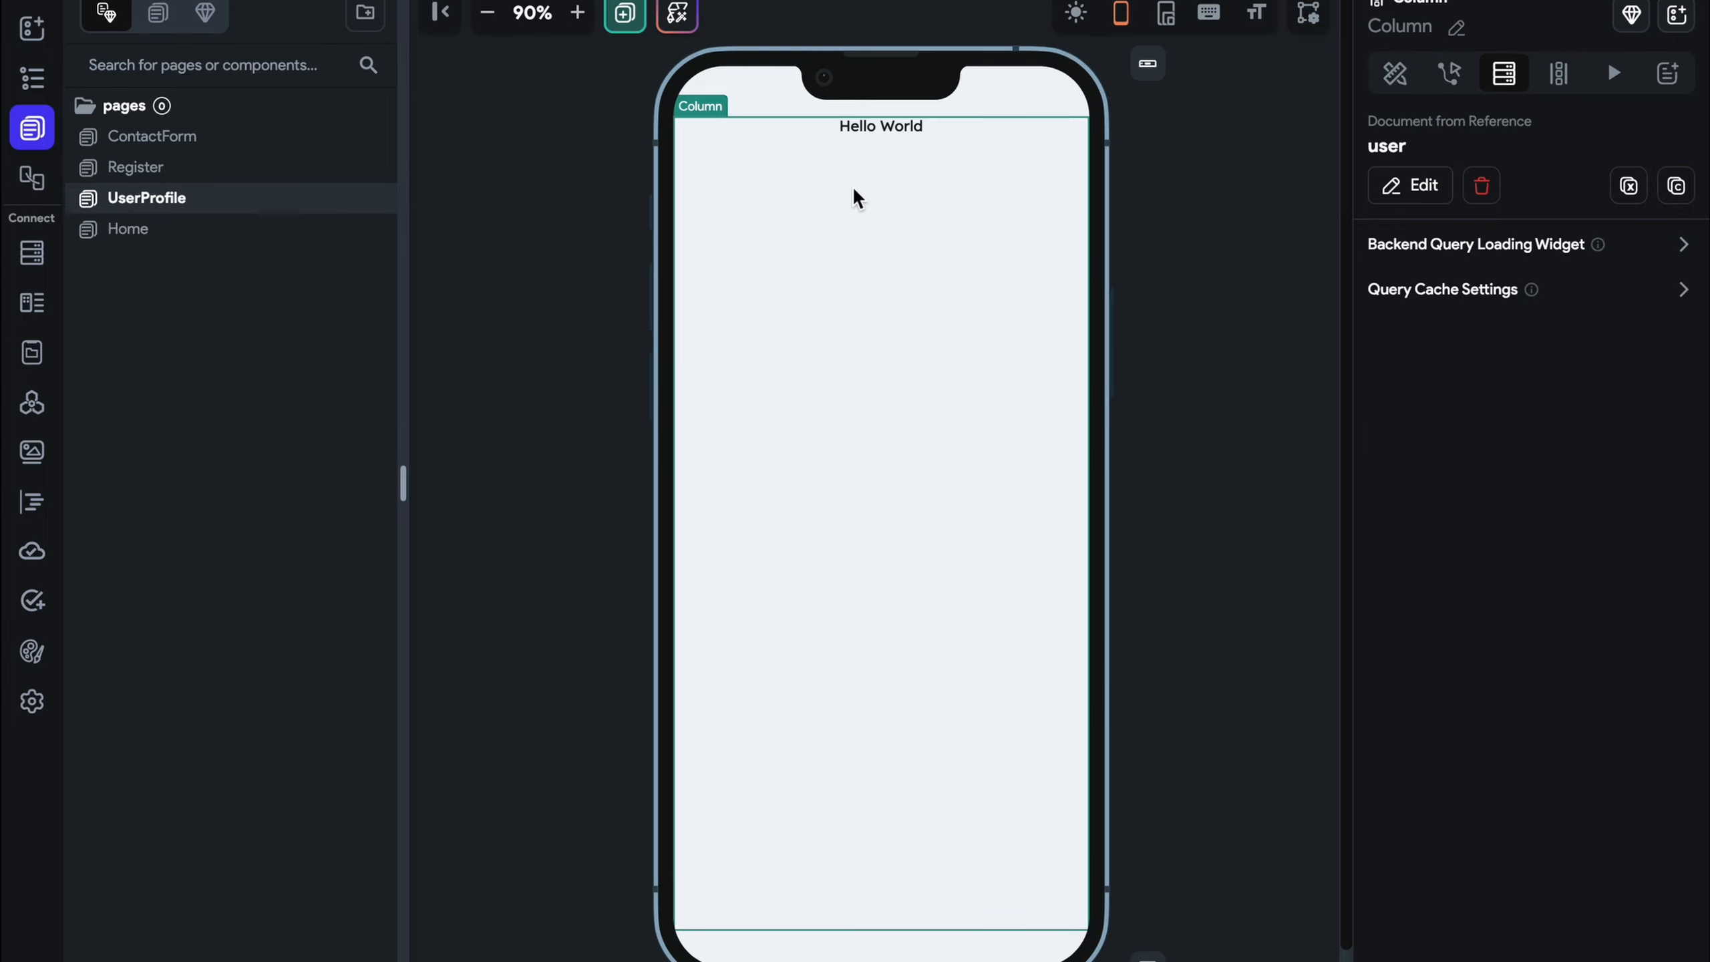
# Bind the Hello World text to the user Document's display_name
pyautogui.click(850, 133)
pyautogui.click(1408, 215)
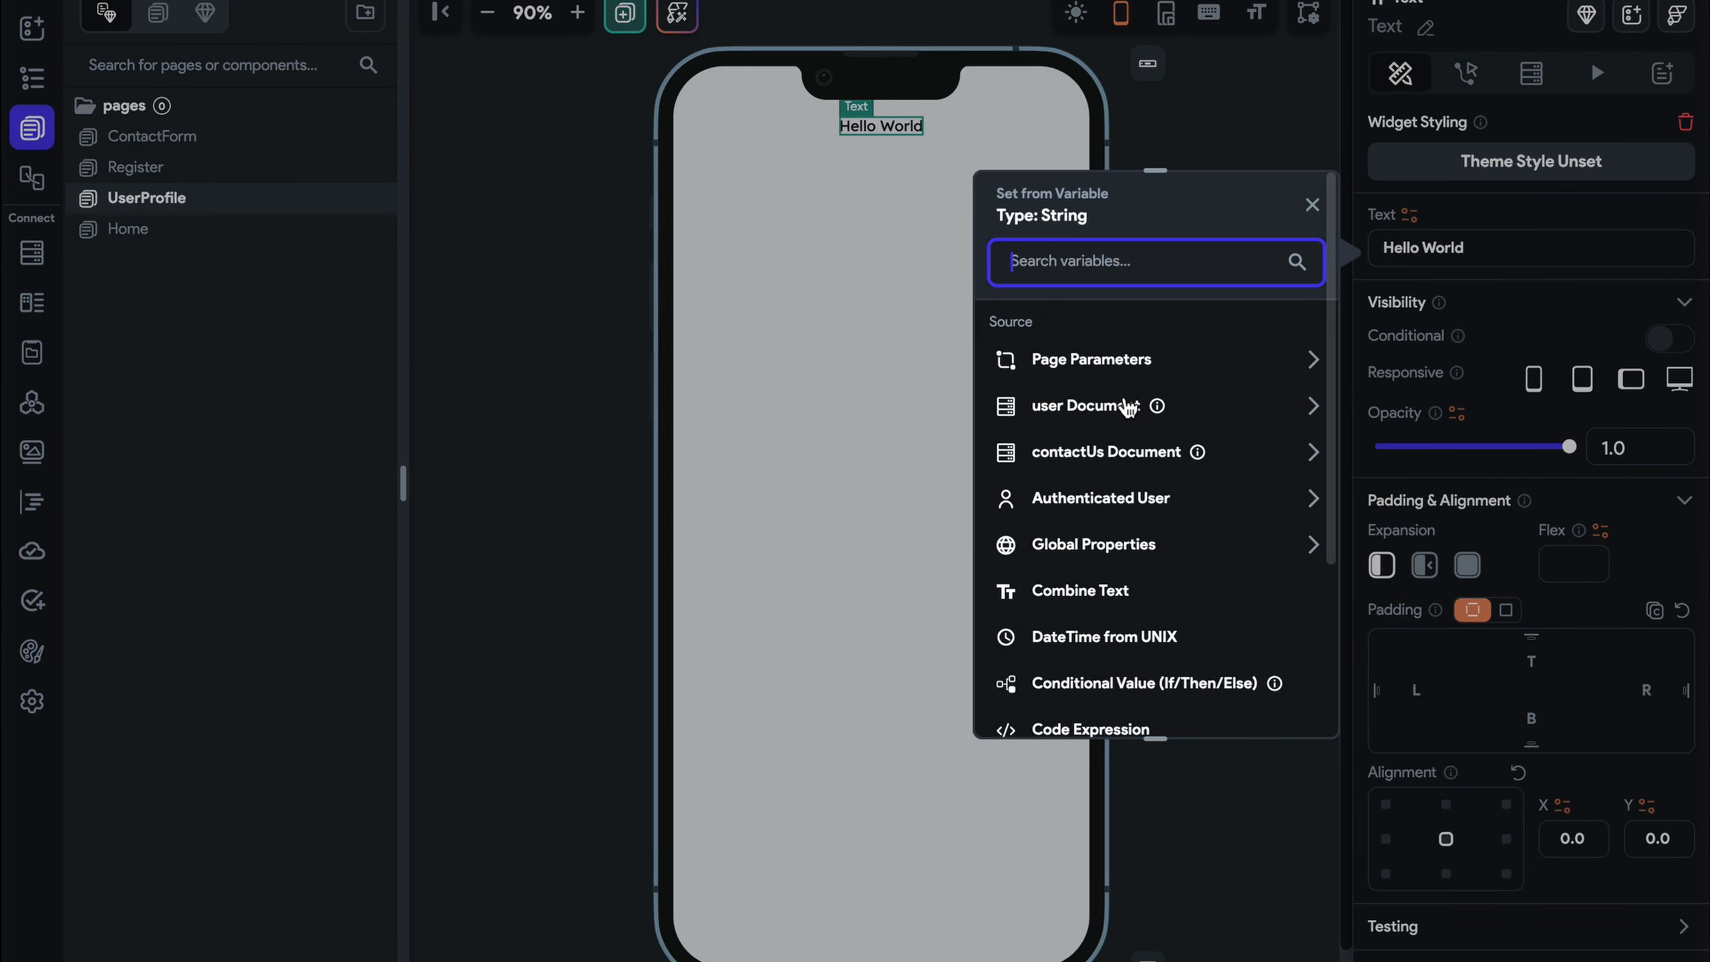
pyautogui.click(1092, 409)
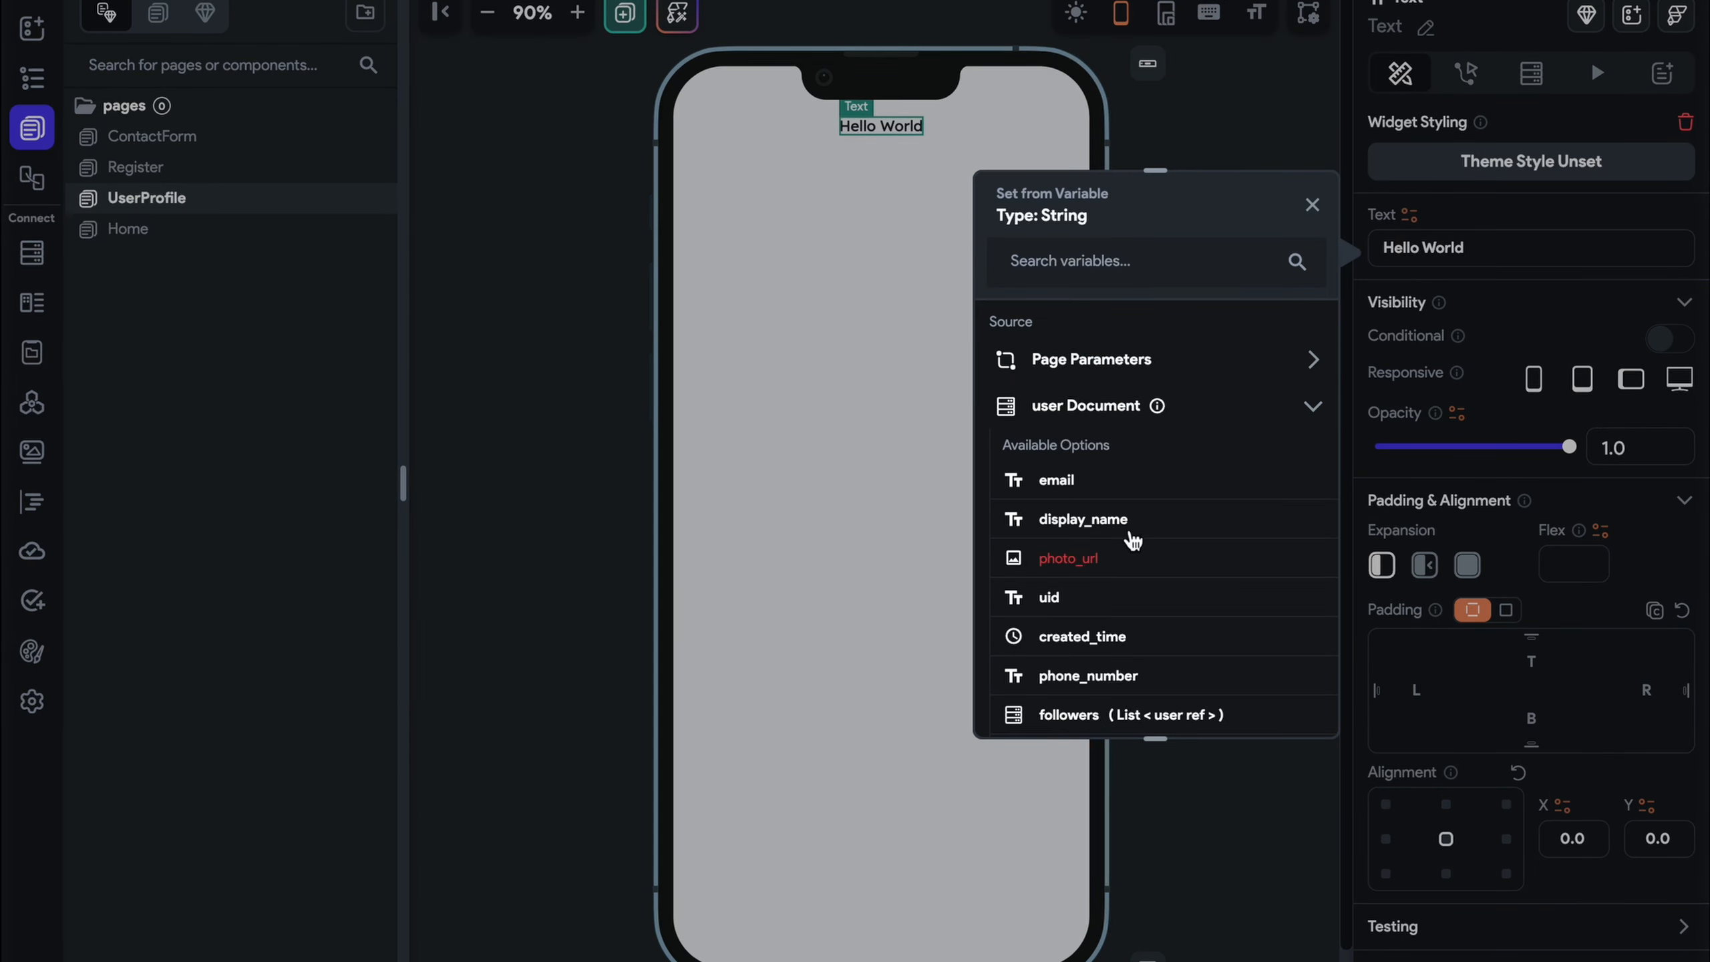
pyautogui.click(1106, 529)
# Delete the UserProfile page's contactUs backend query
pyautogui.click(1235, 456)
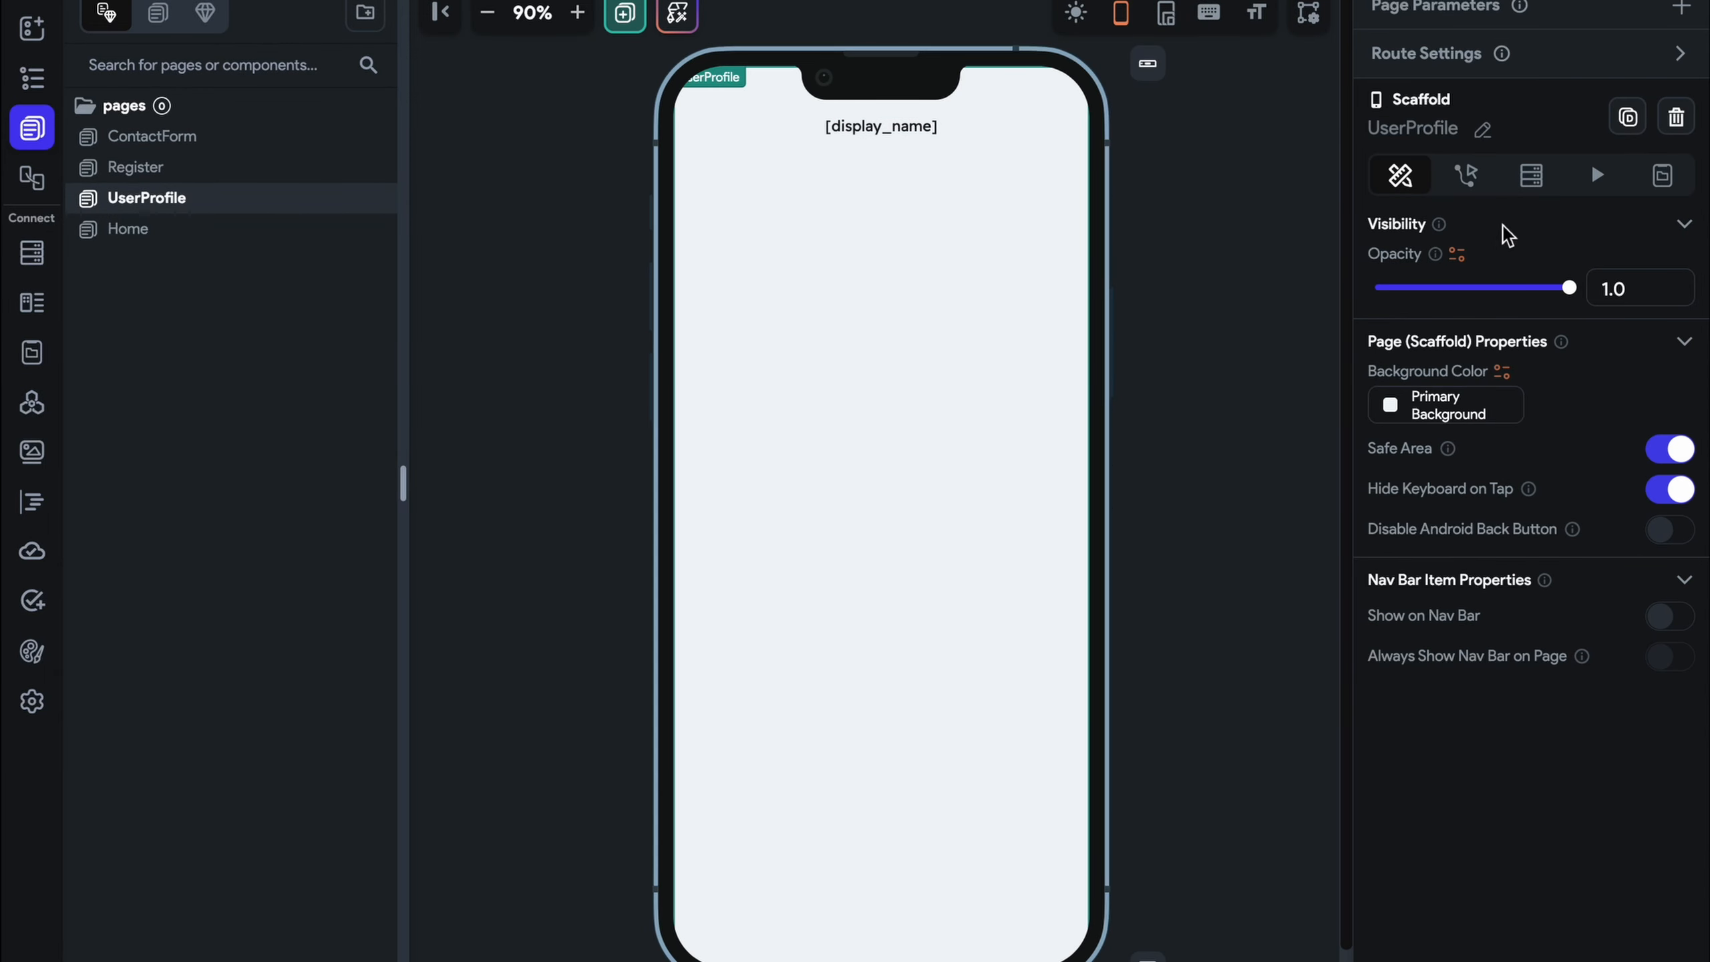
pyautogui.click(1533, 188)
pyautogui.click(1481, 290)
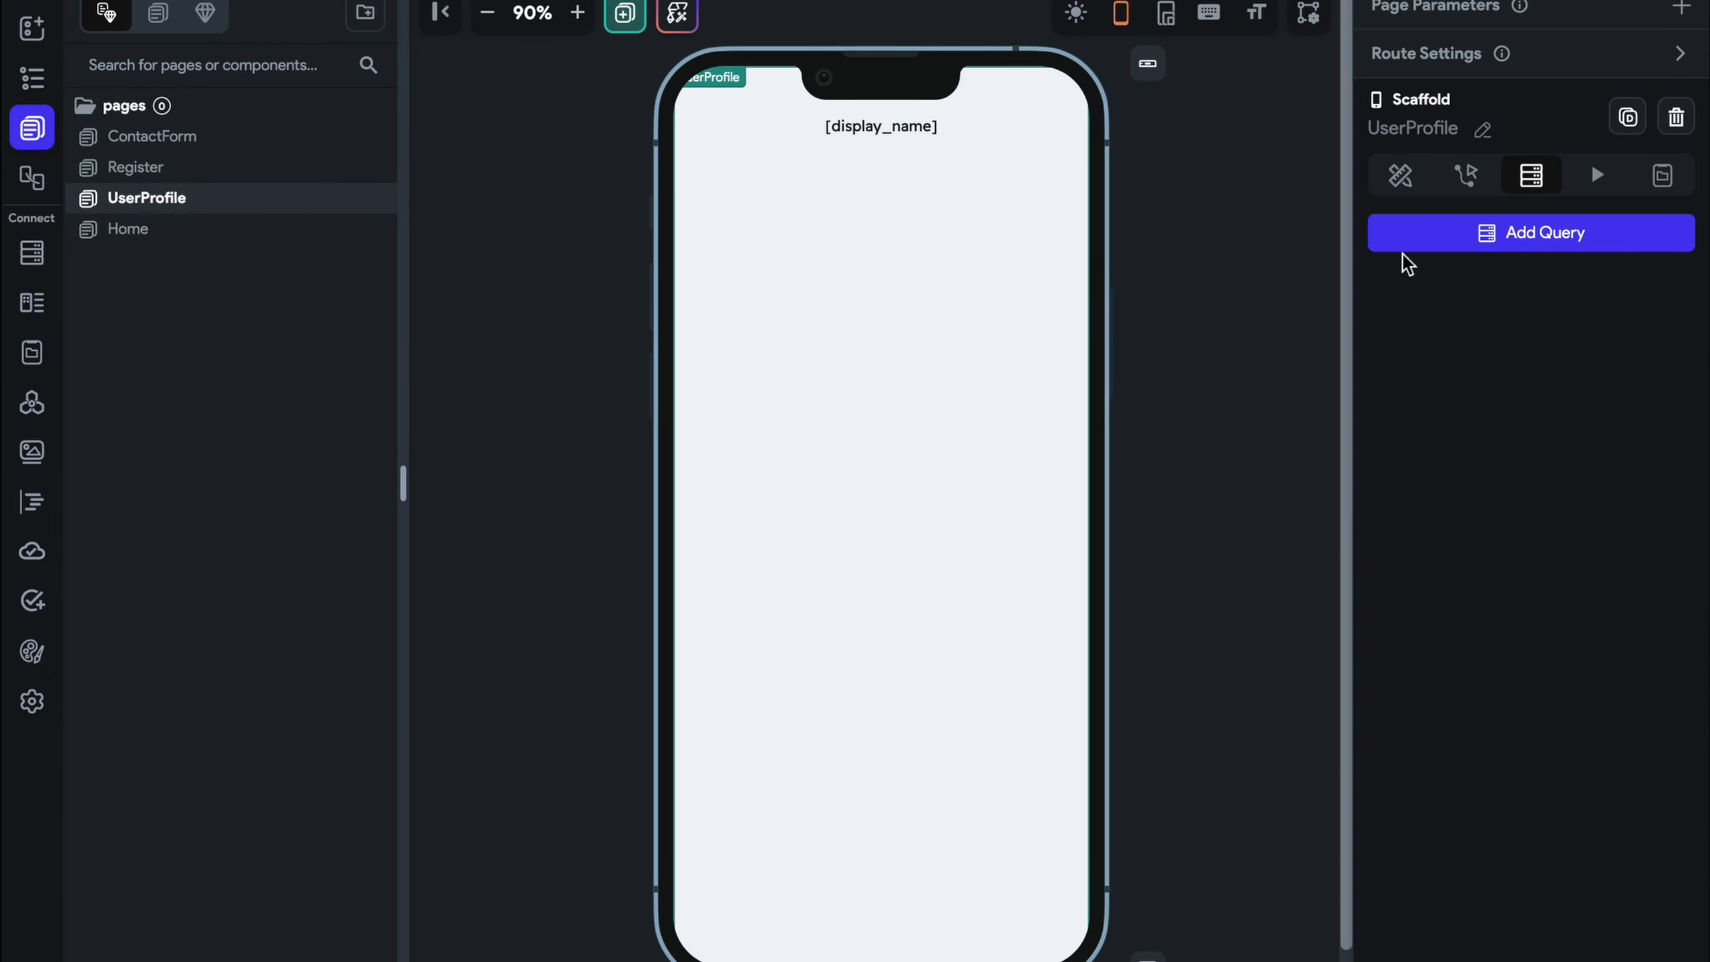
pyautogui.click(905, 133)
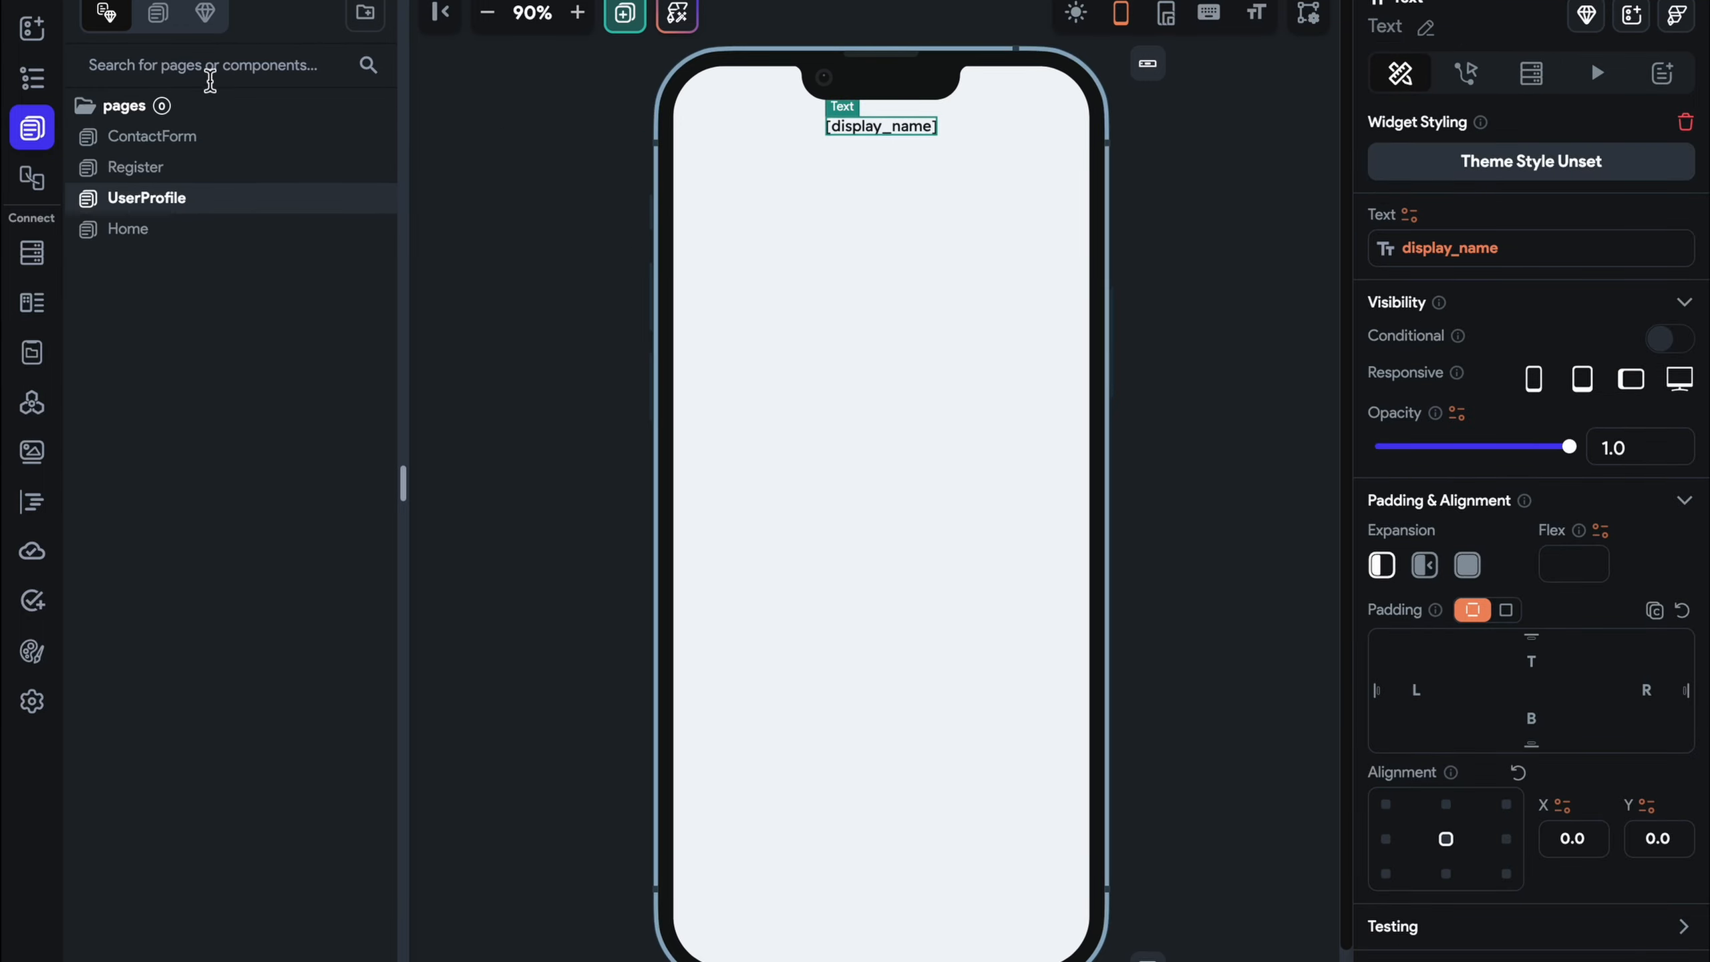
# Add a container below display_name and wrap it in a Row
pyautogui.click(47, 42)
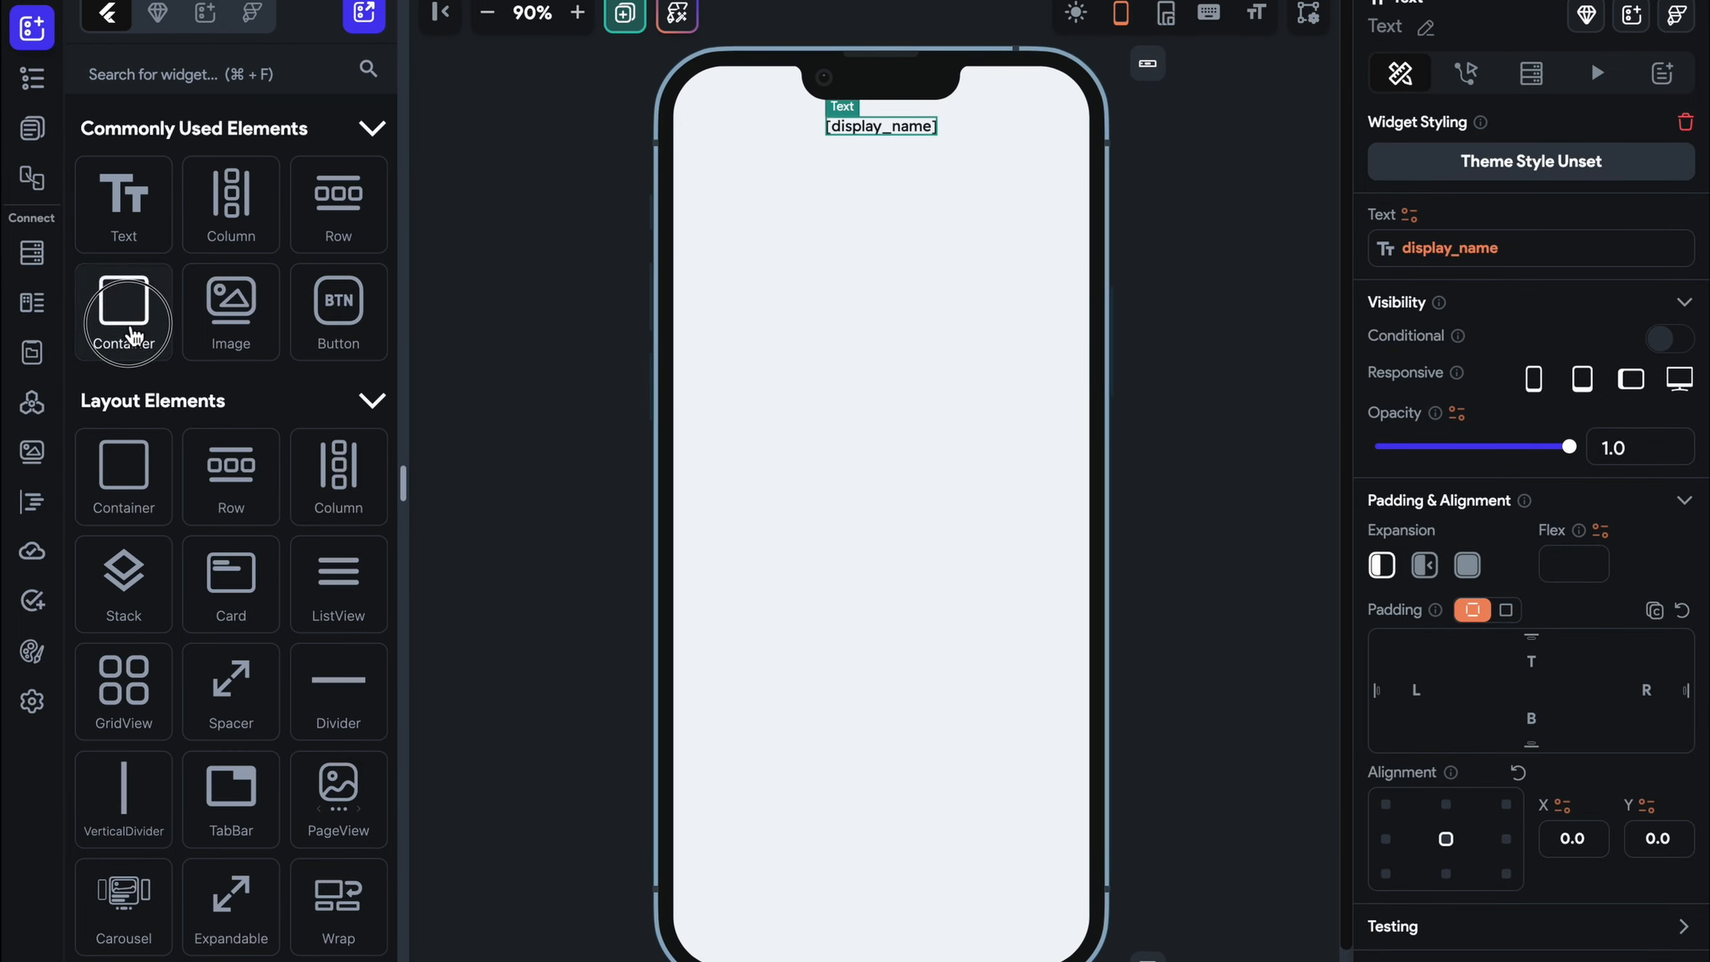
pyautogui.moveTo(125, 316); pyautogui.dragTo(768, 286)
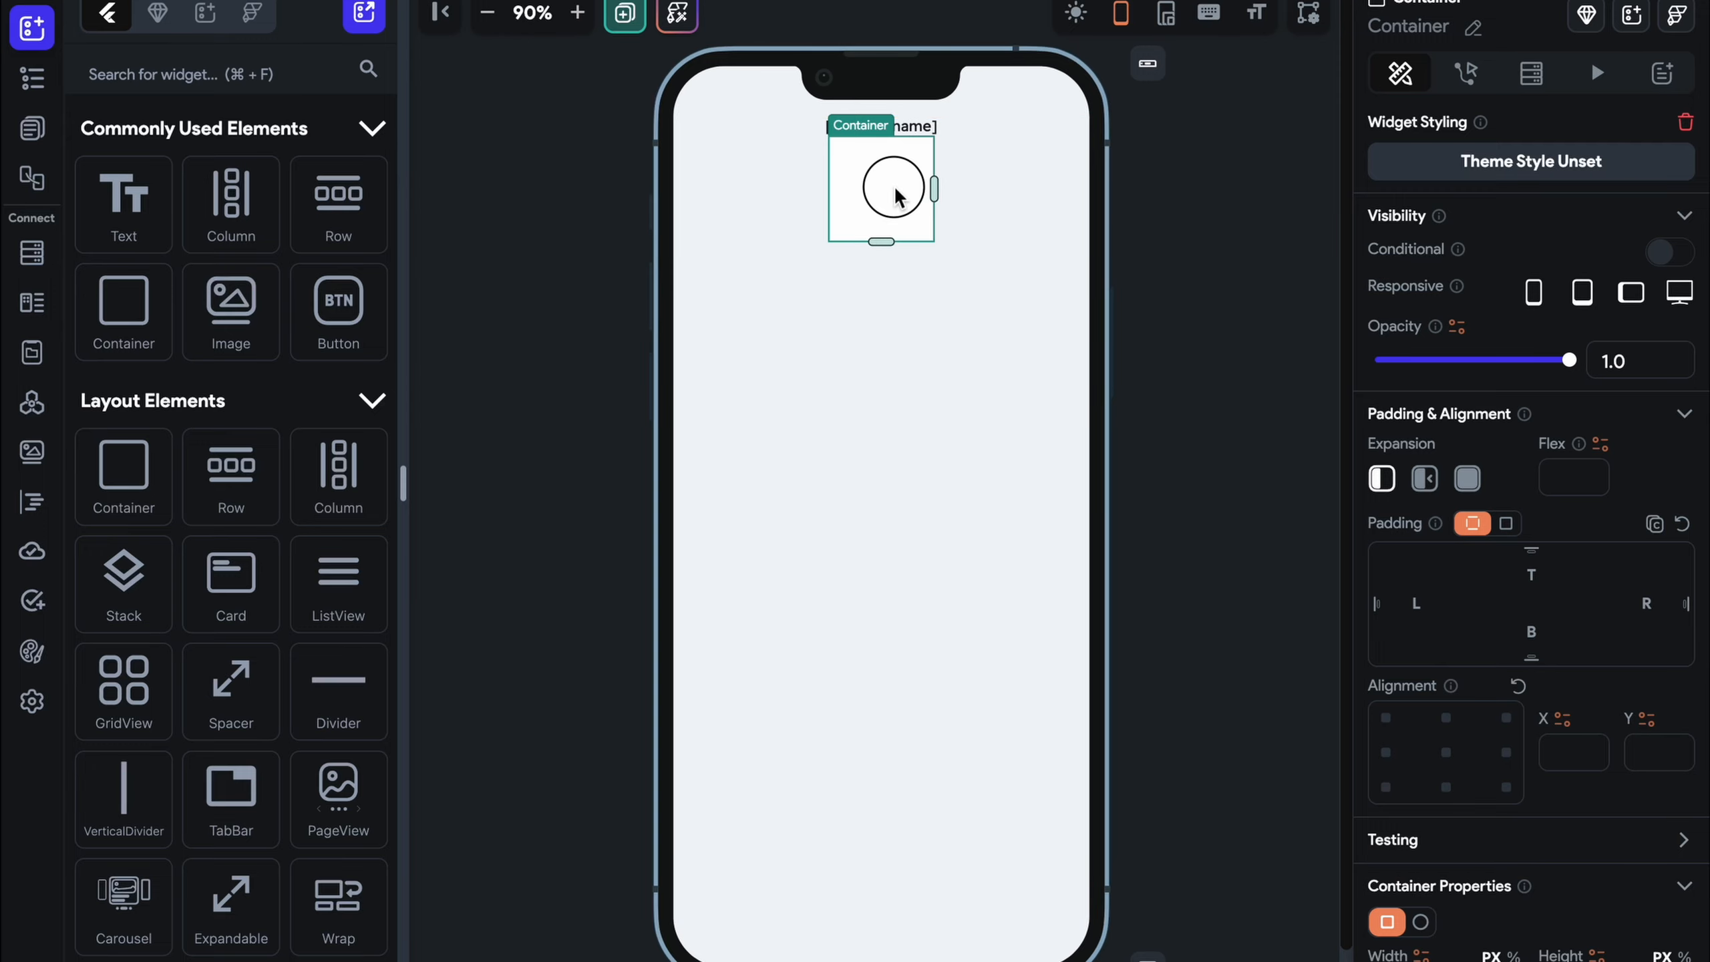
pyautogui.rightClick(896, 188)
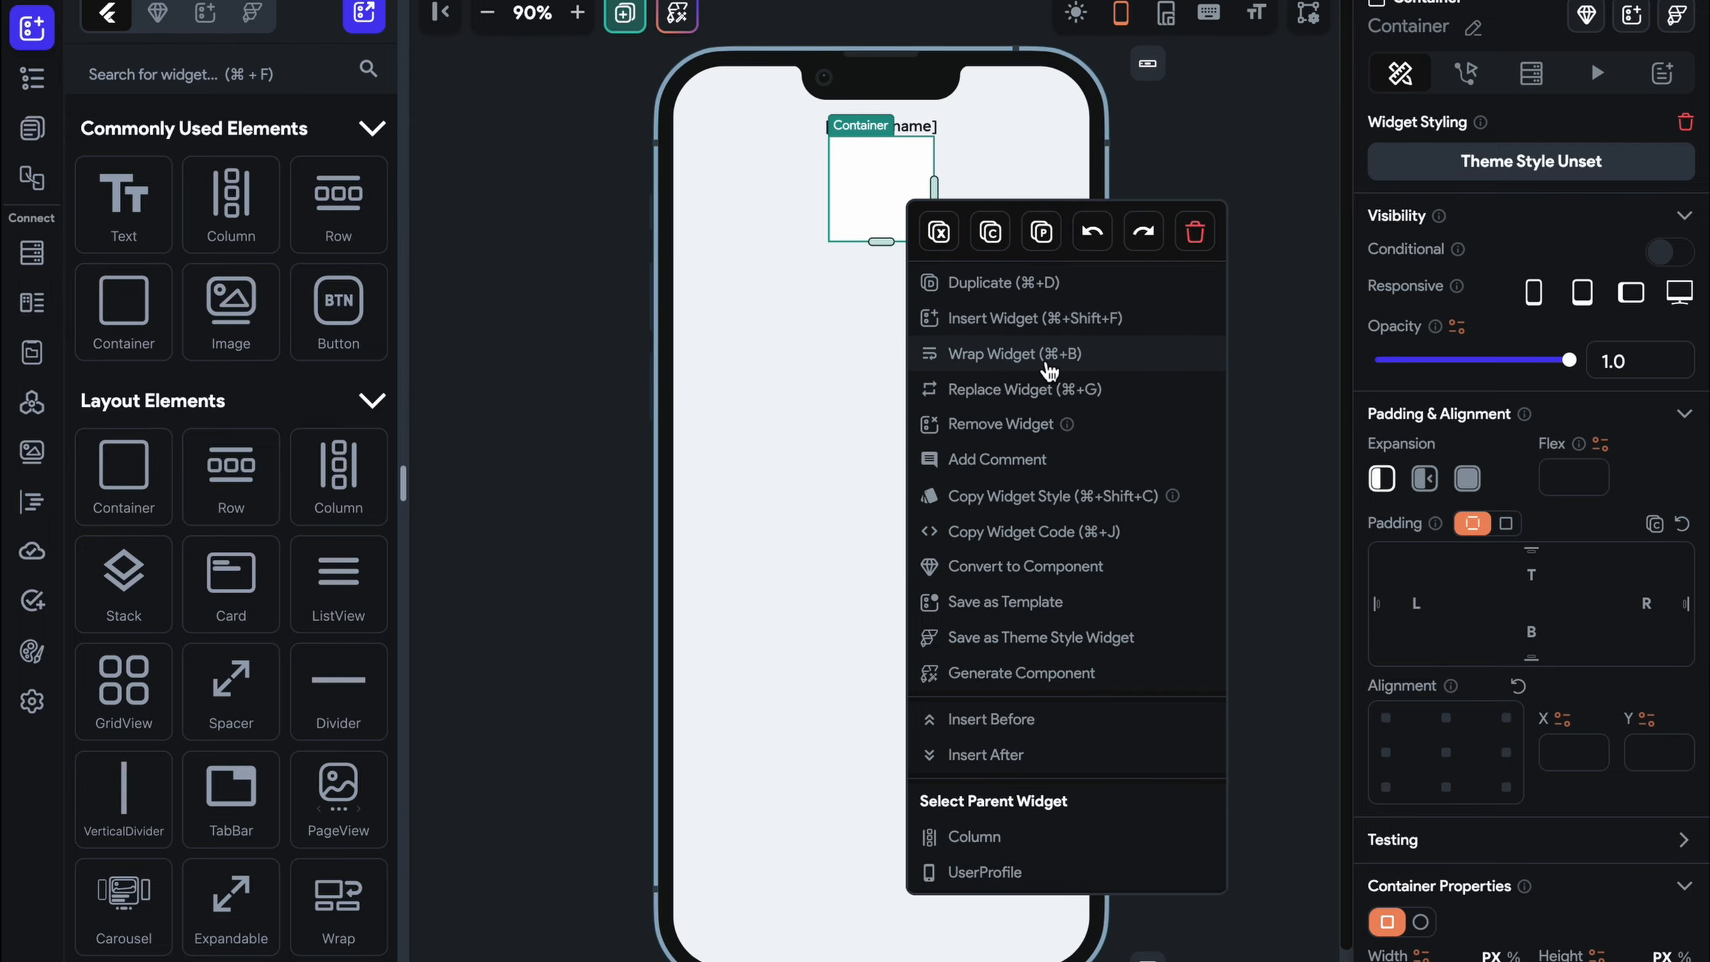
pyautogui.click(1047, 354)
pyautogui.click(1053, 304)
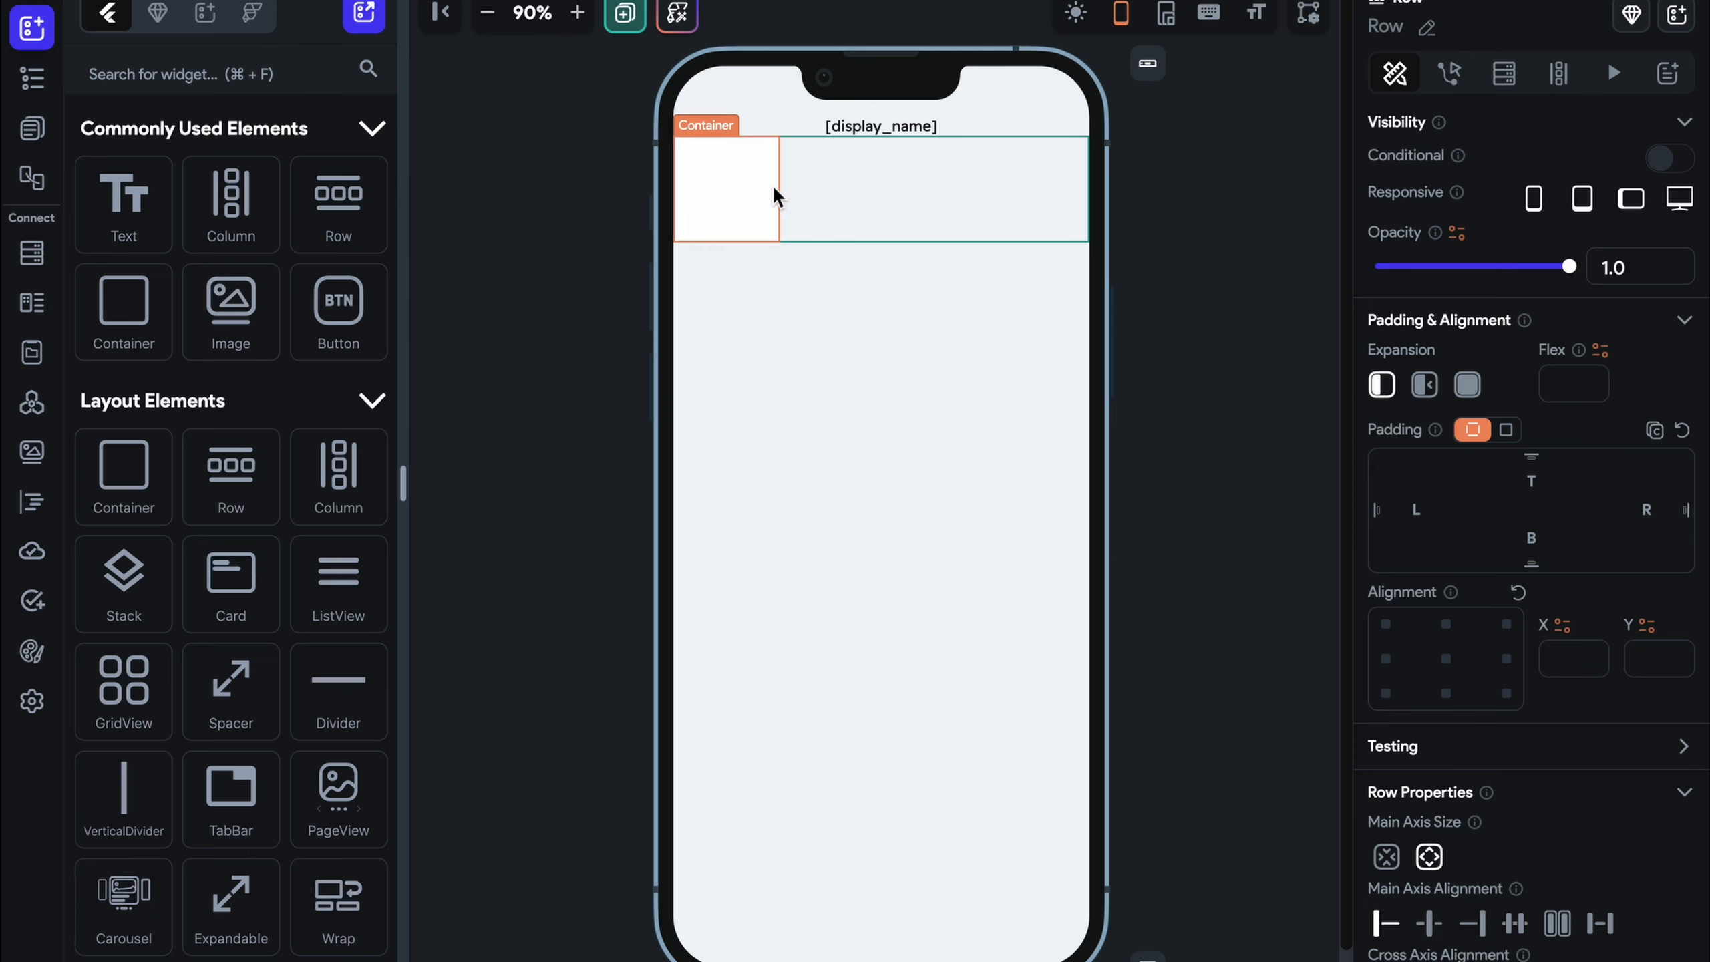
pyautogui.click(741, 195)
pyautogui.click(928, 187)
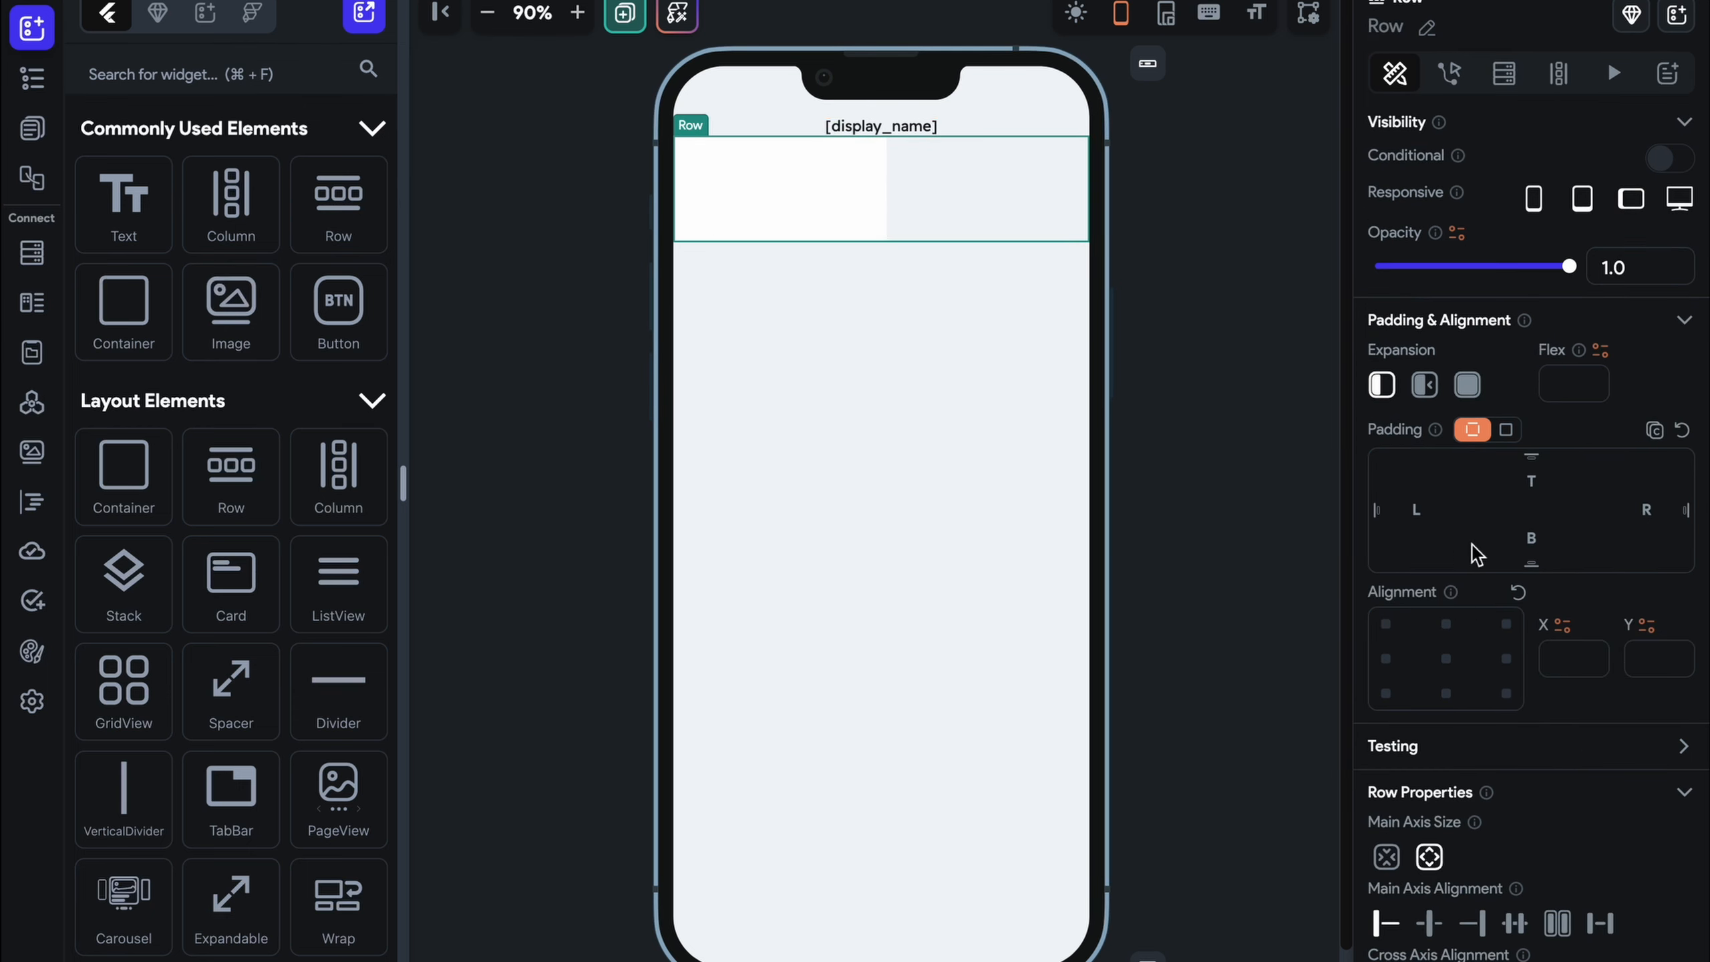
# Give the Row uniform padding of 10 and space its containers apart
pyautogui.click(1506, 430)
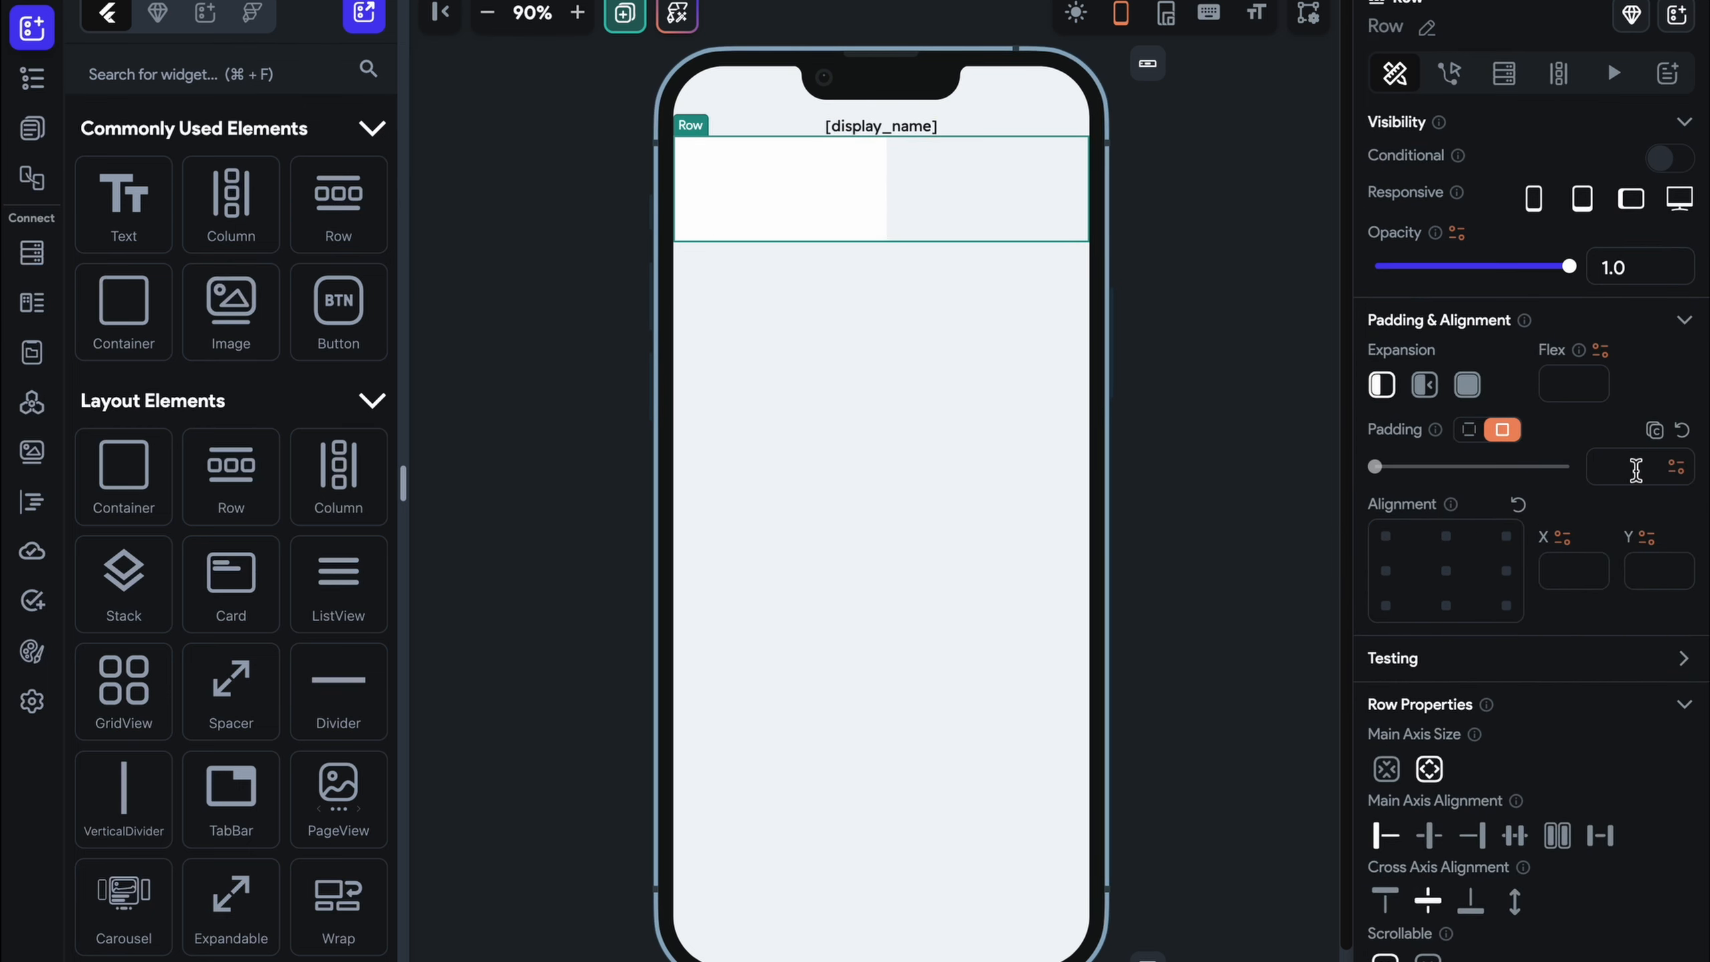
pyautogui.click(1636, 469)
pyautogui.write('10')
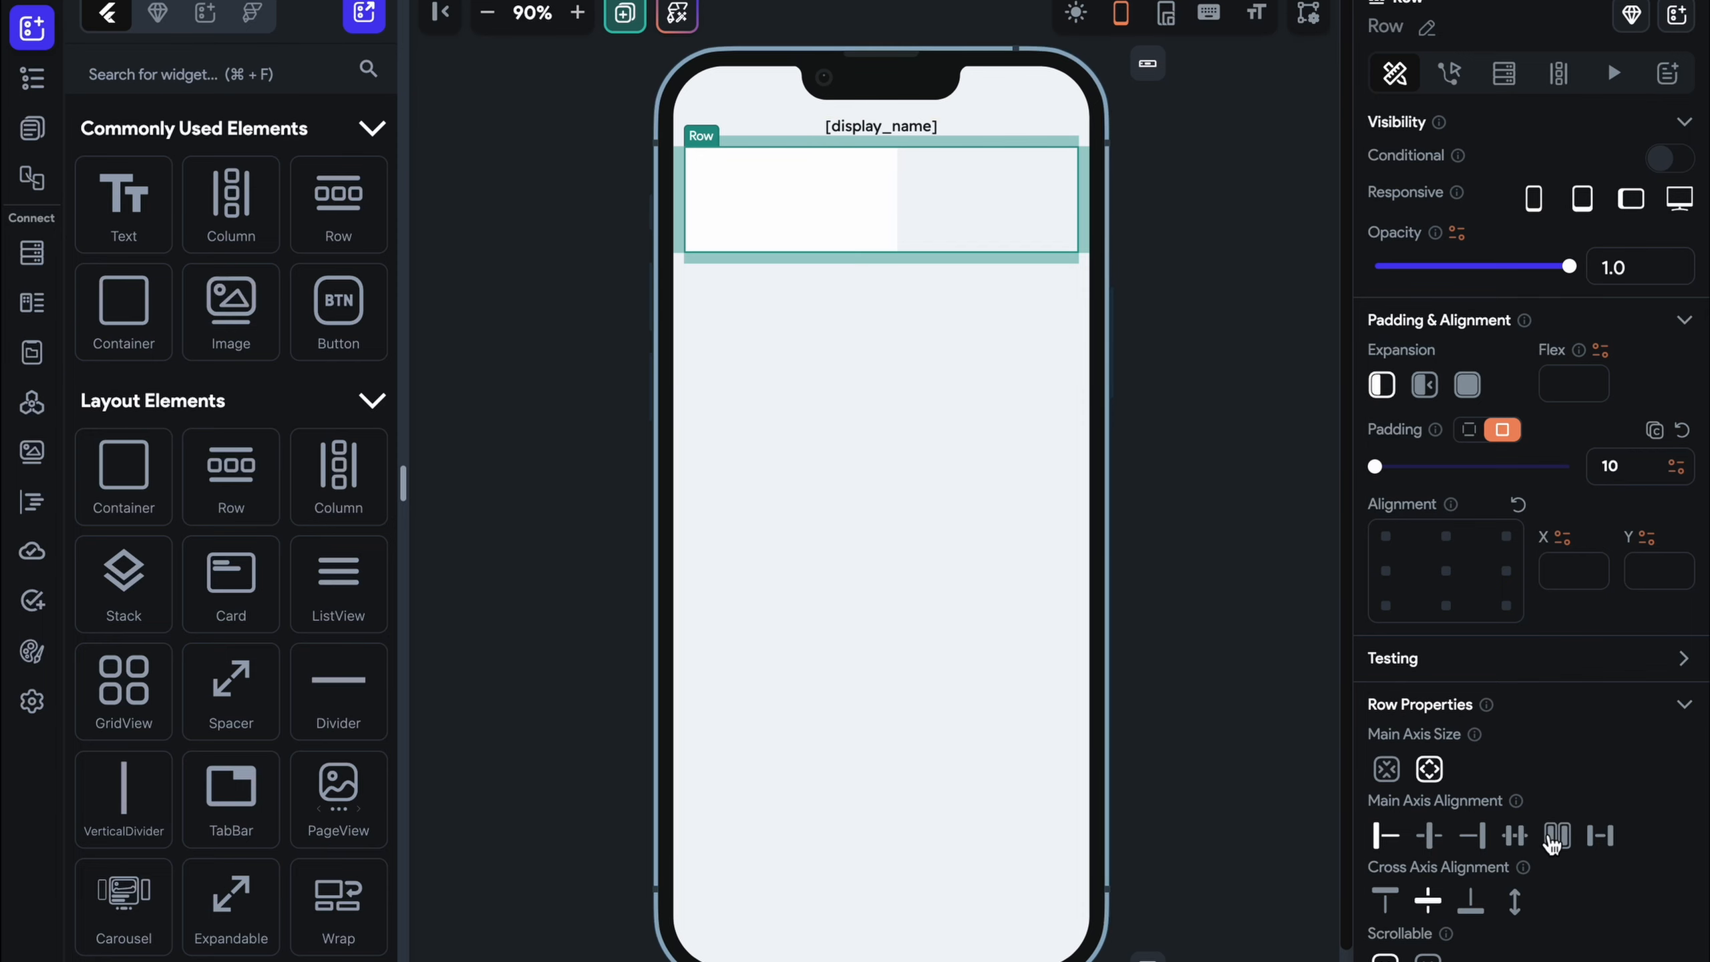
pyautogui.click(1552, 841)
# Set the containers' elevation to 2 and a uniform corner radius of 20
pyautogui.click(787, 173)
pyautogui.scroll(-5, 1591, 704)
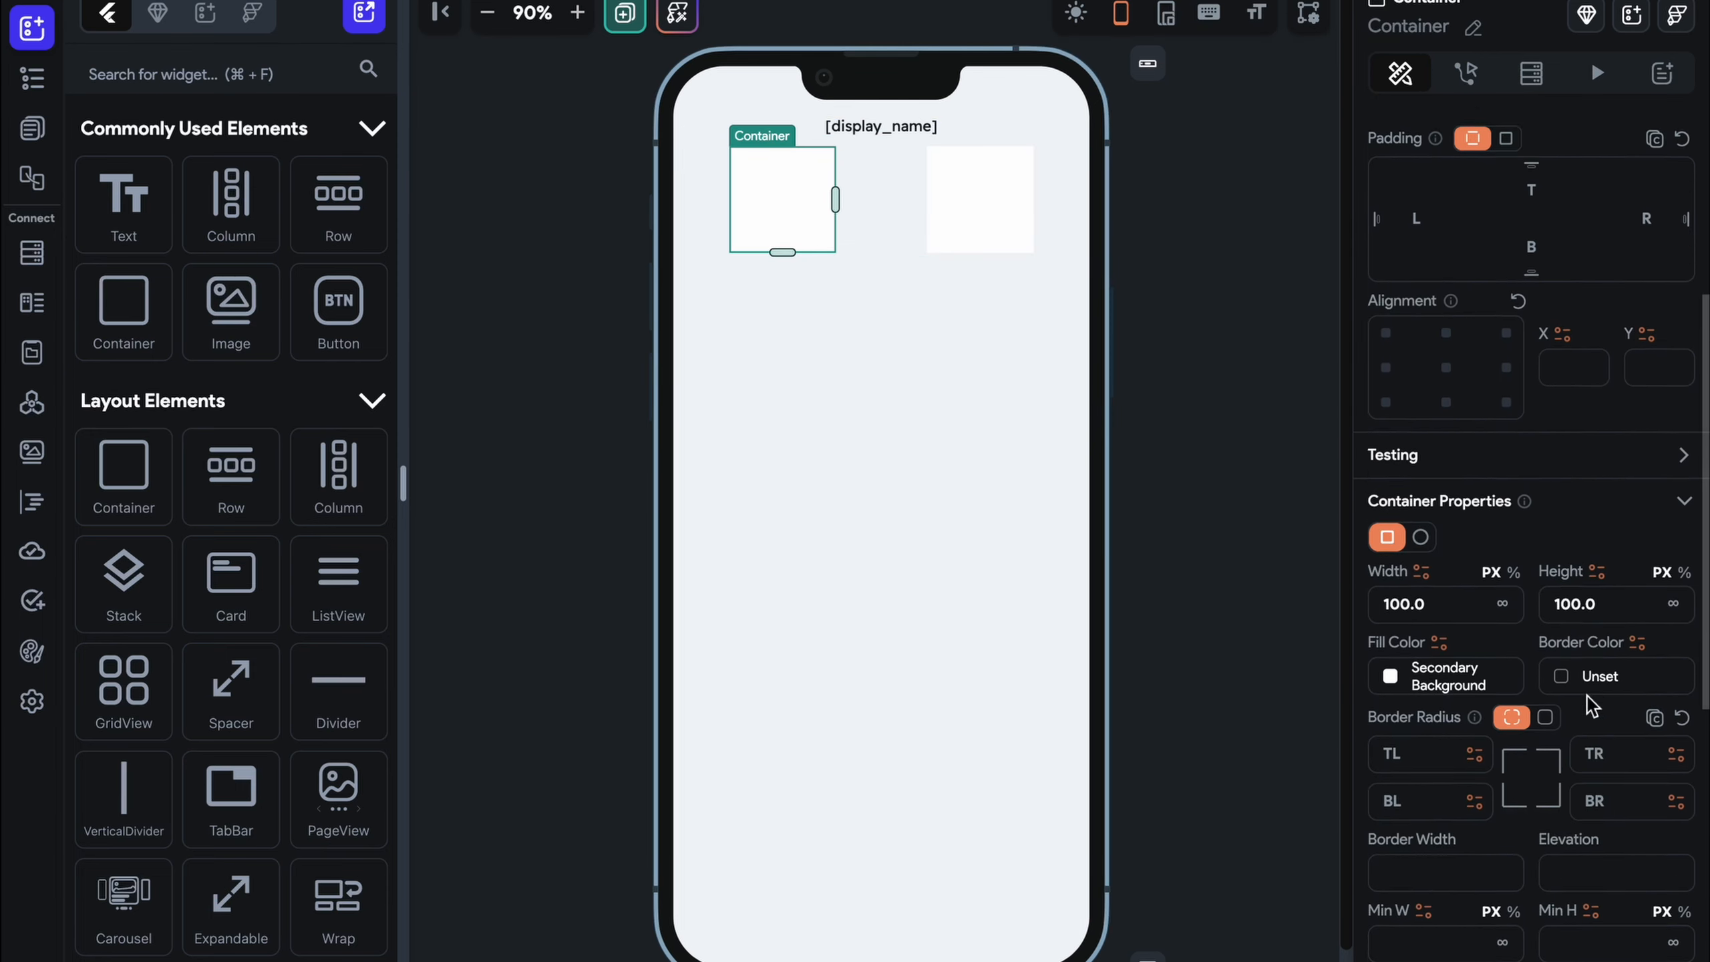
pyautogui.scroll(-1, 1588, 697)
pyautogui.click(1597, 871)
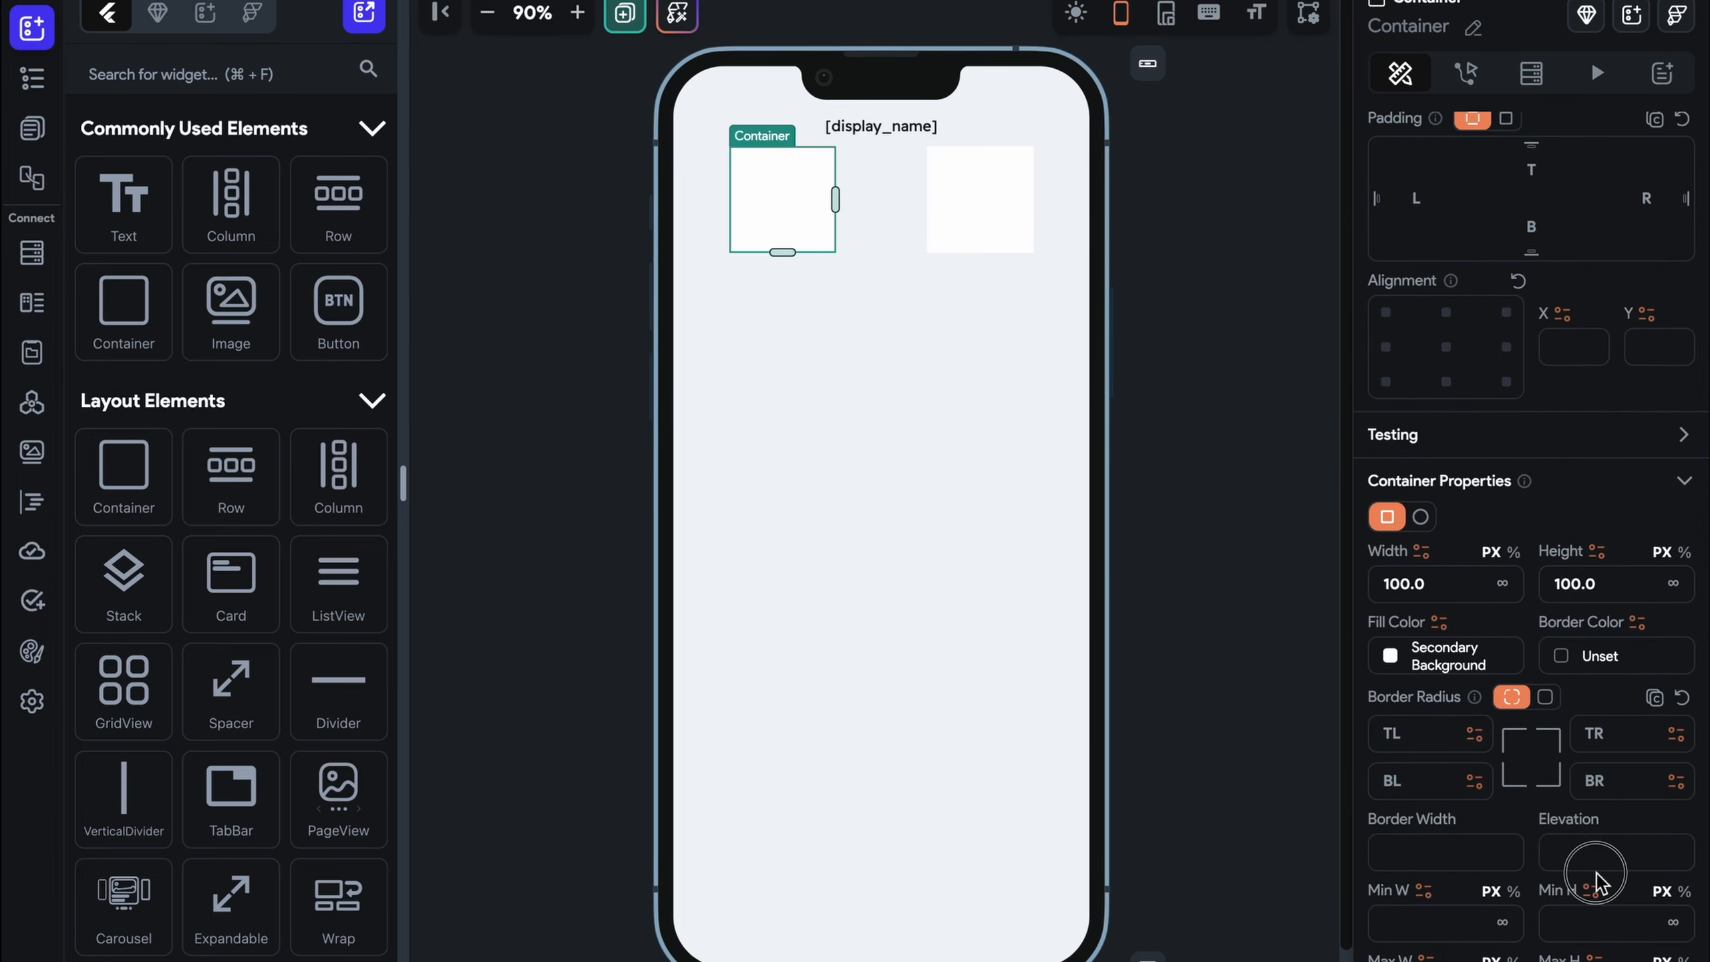
pyautogui.click(1003, 236)
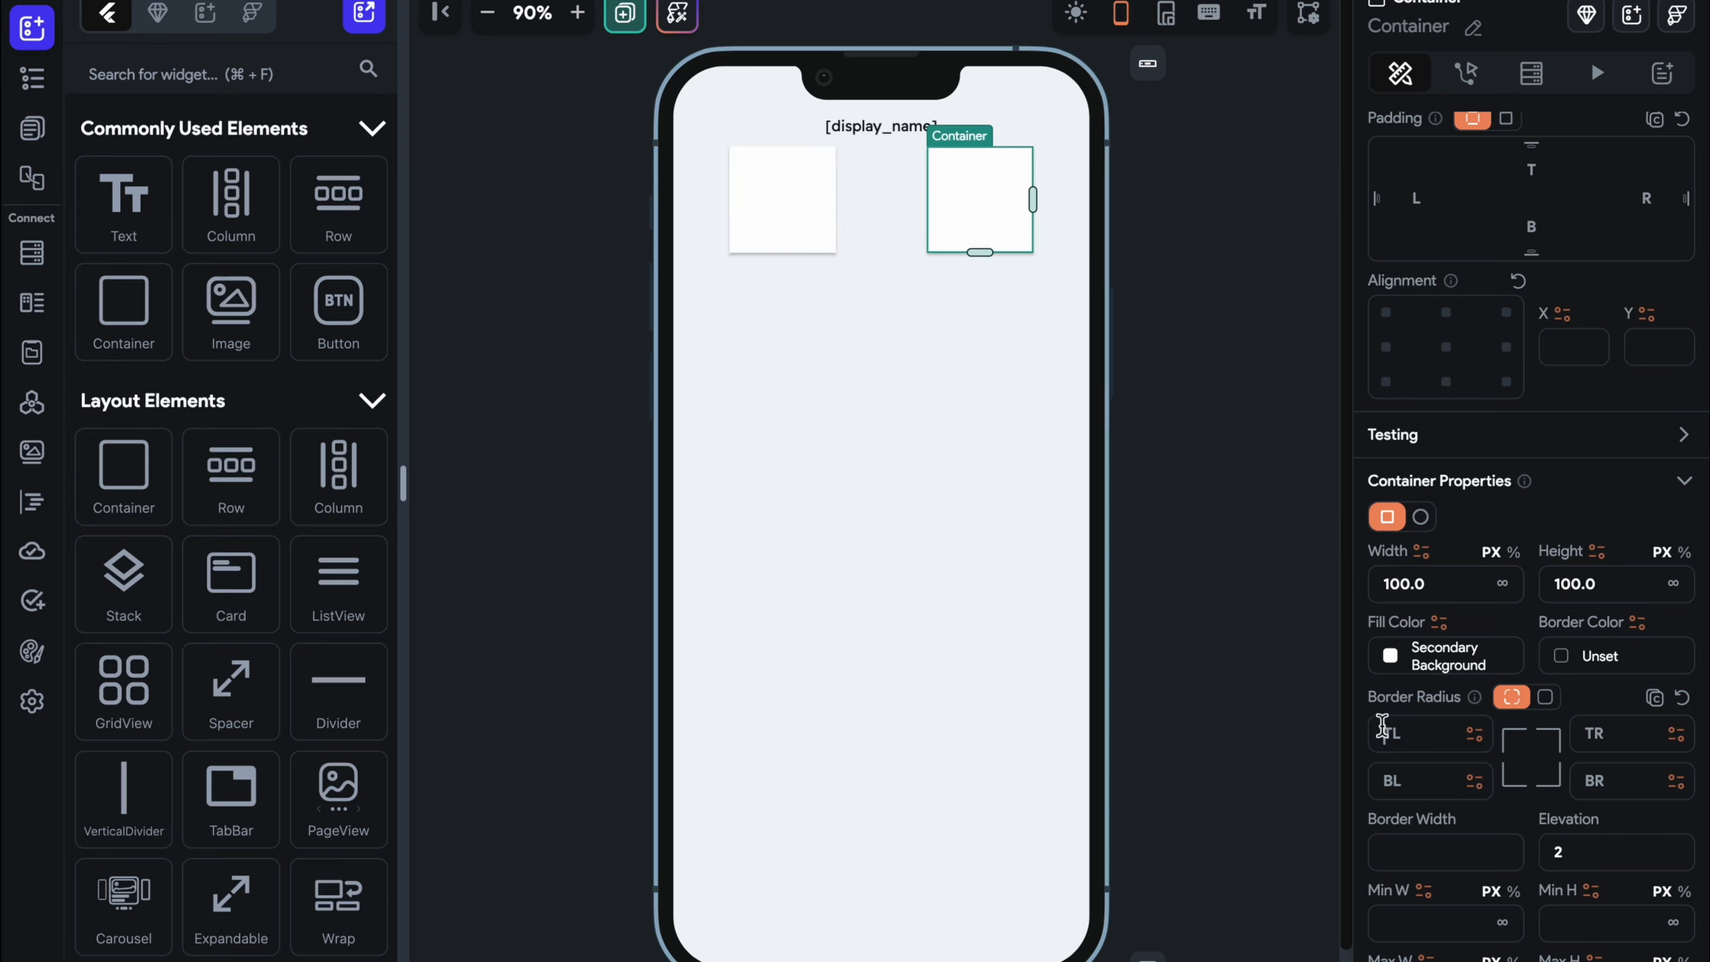
pyautogui.click(1545, 698)
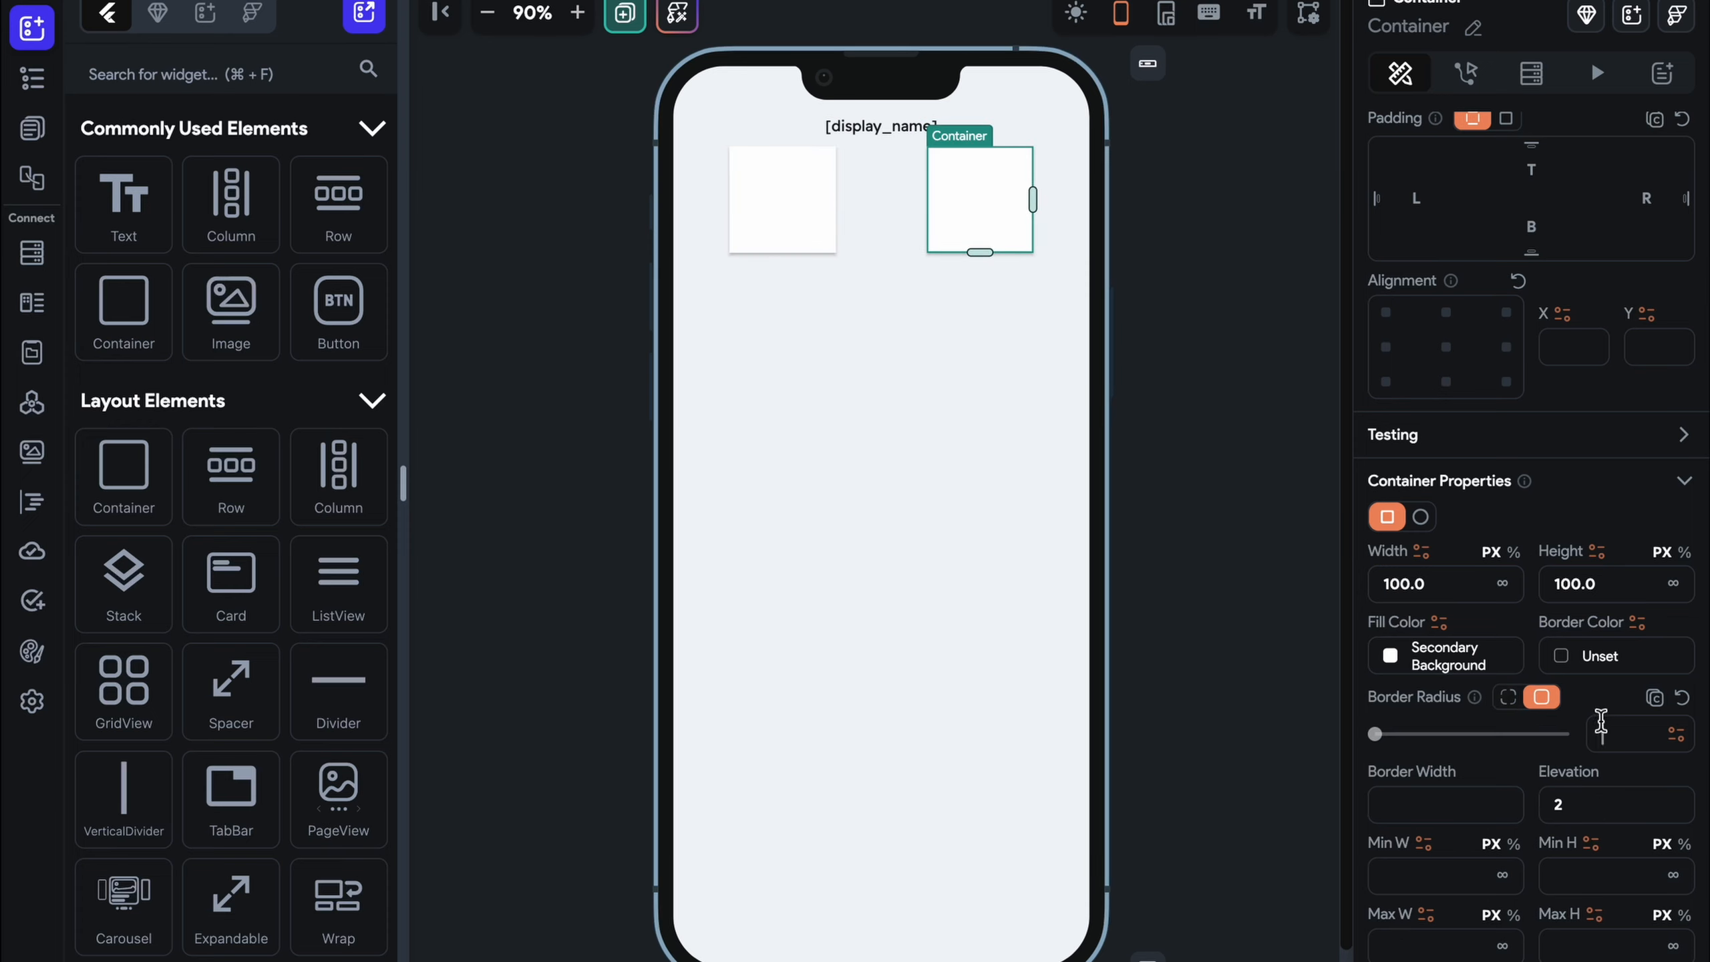
pyautogui.click(738, 182)
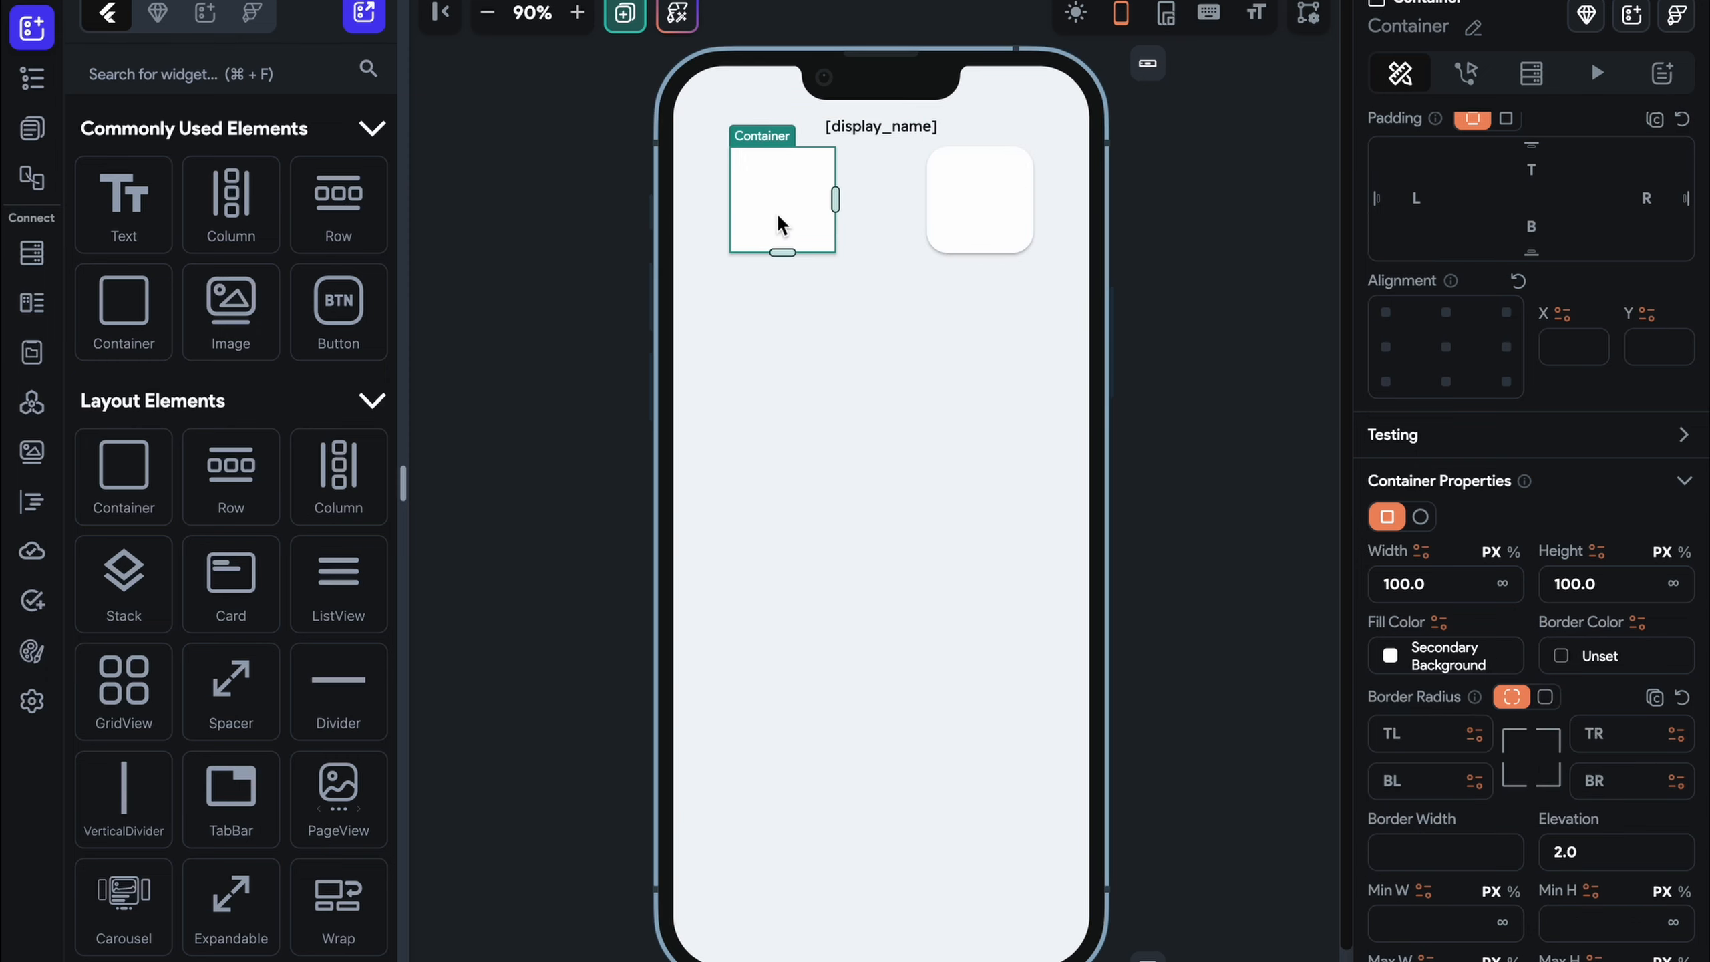
pyautogui.click(1545, 698)
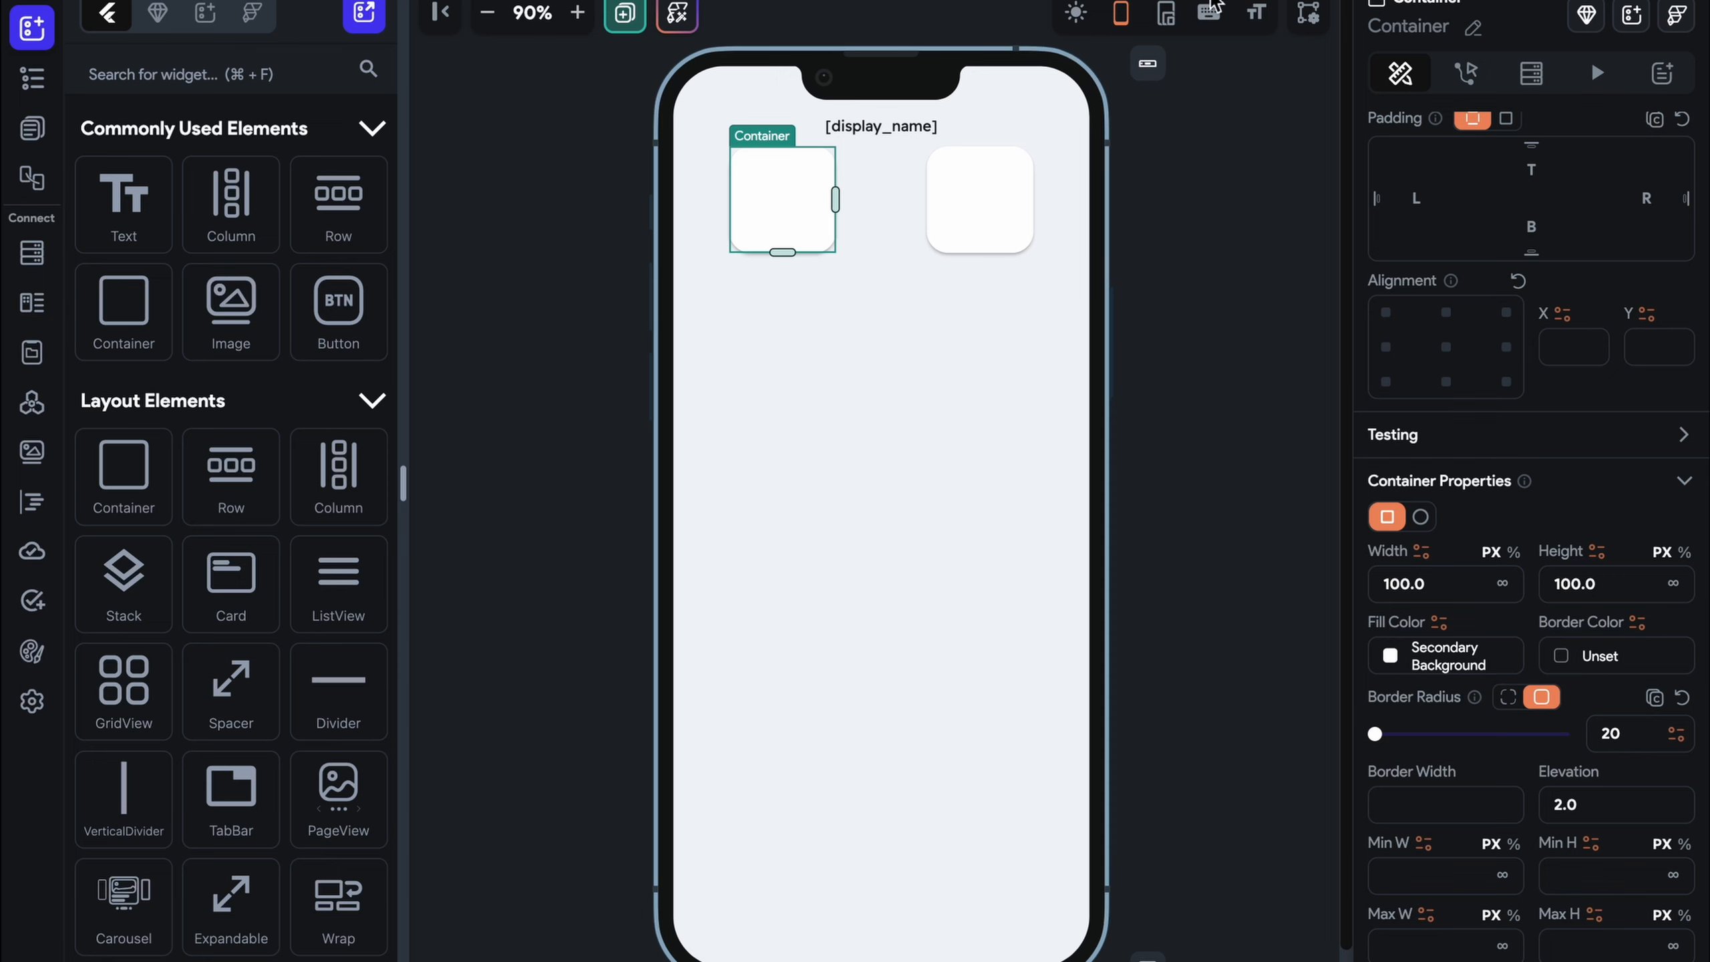
# Place a Hello World text in each container and wrap each text in a Column
pyautogui.click(592, 237)
pyautogui.moveTo(162, 162); pyautogui.dragTo(804, 182)
pyautogui.moveTo(153, 191); pyautogui.dragTo(959, 216)
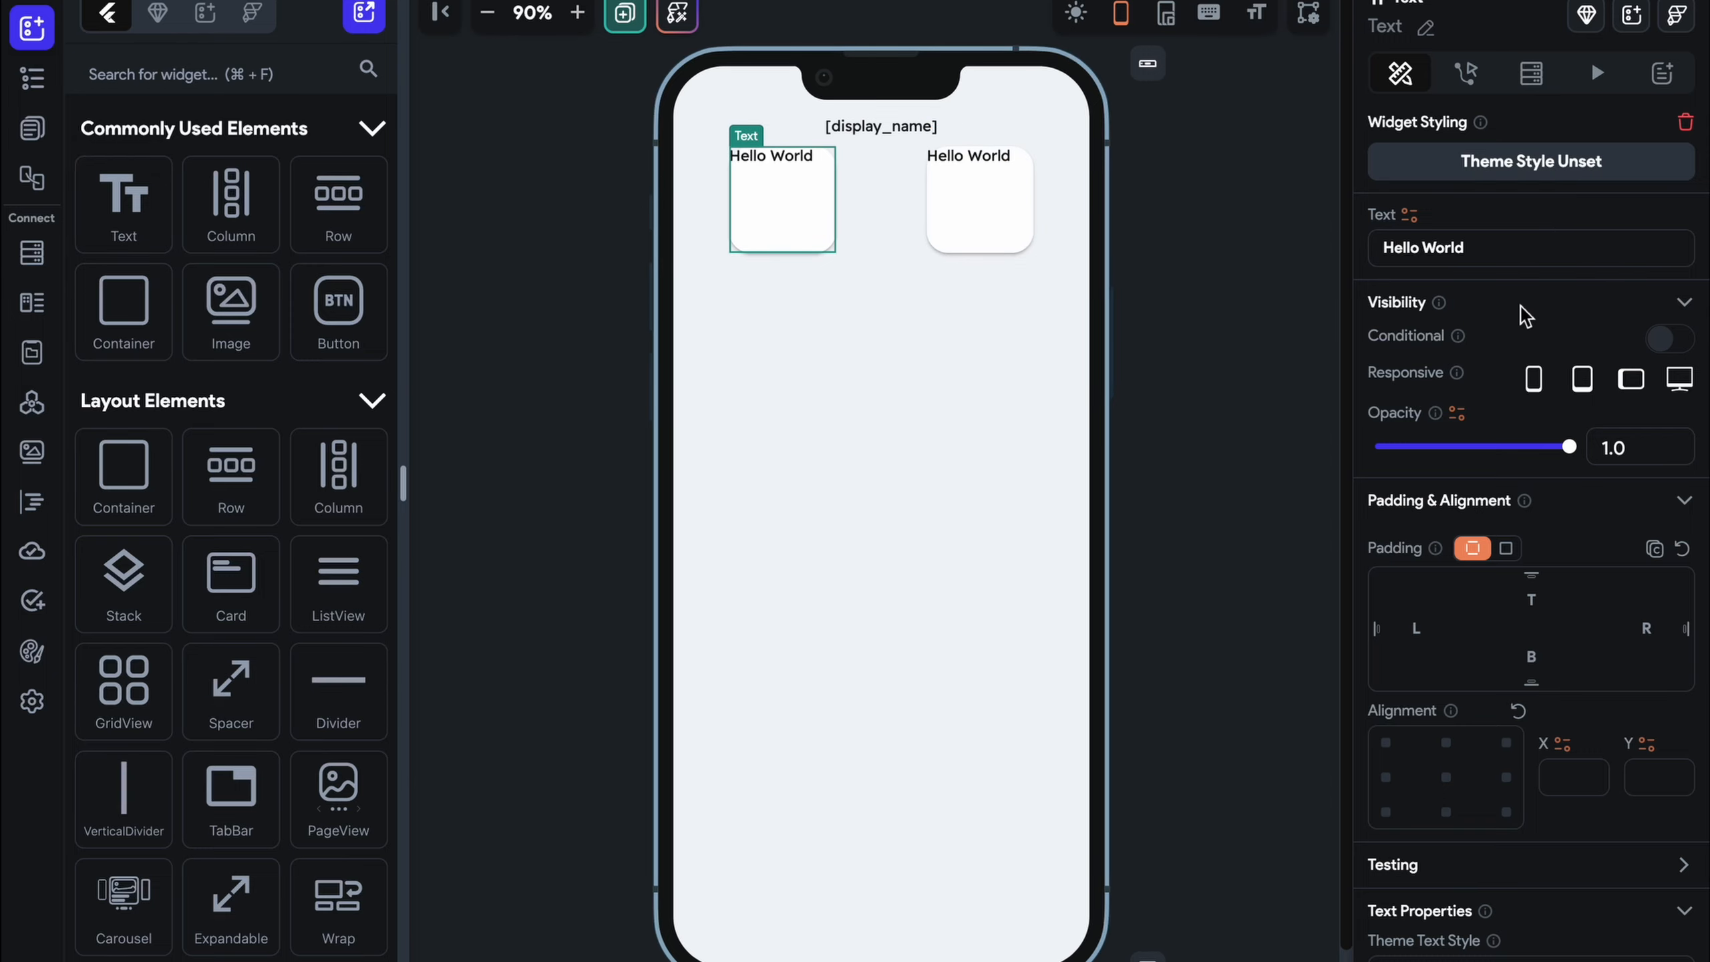
pyautogui.rightClick(771, 218)
pyautogui.click(875, 335)
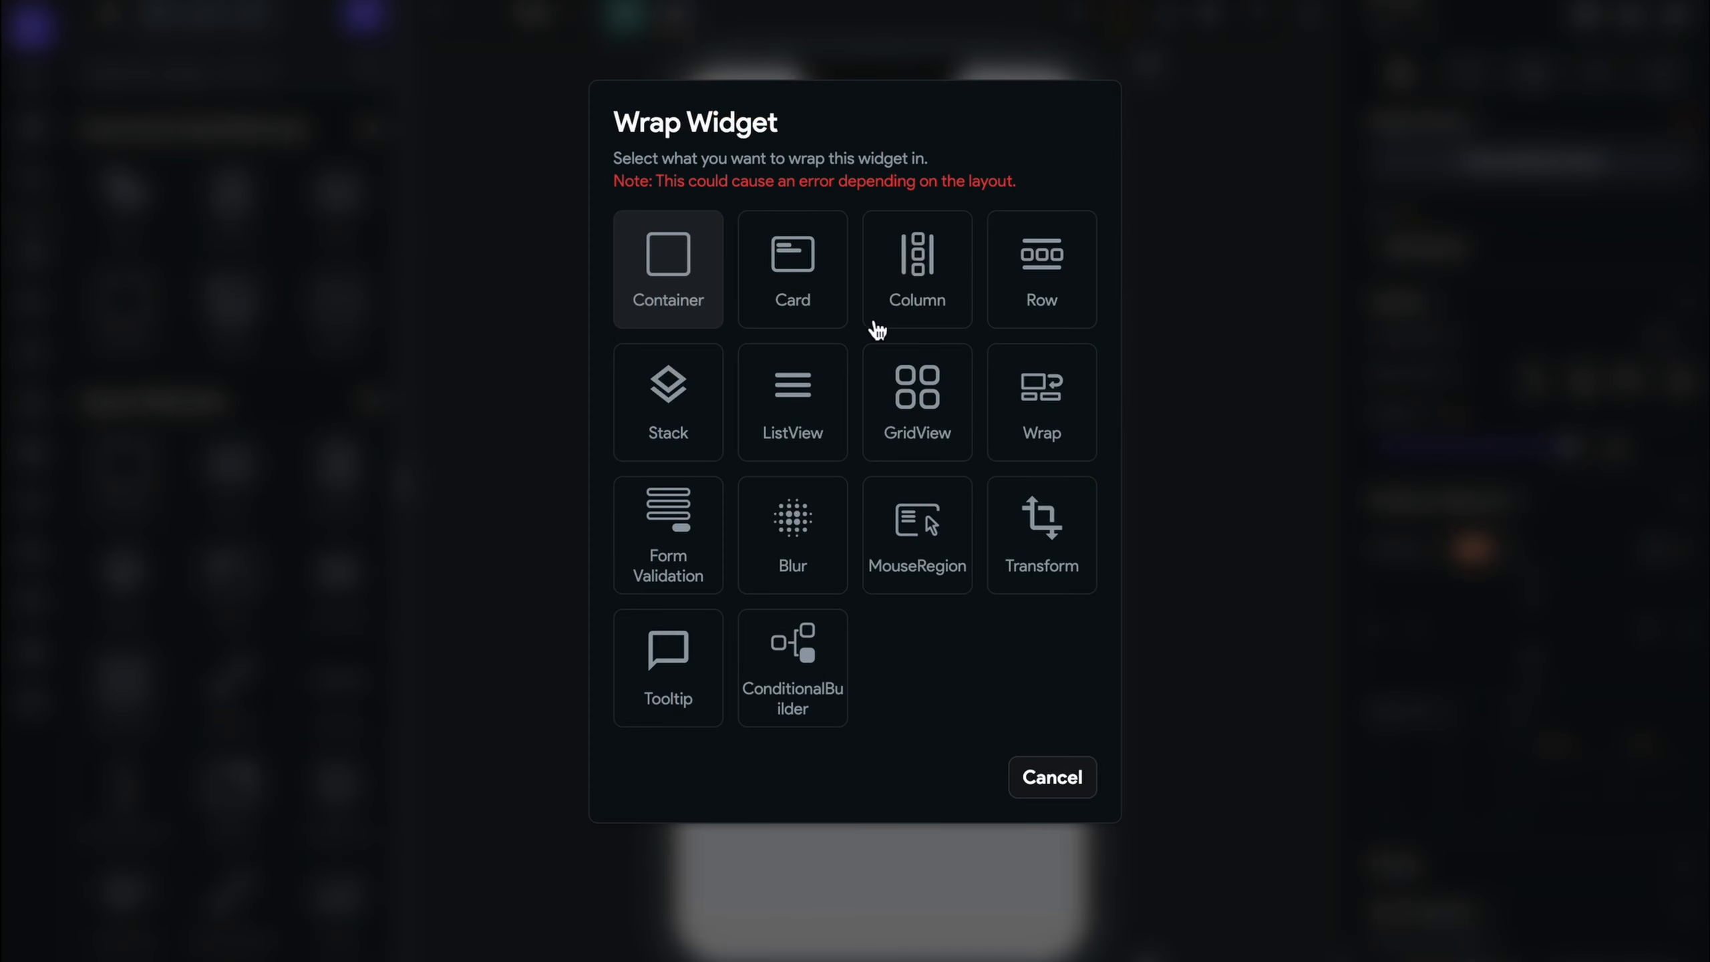
pyautogui.click(946, 265)
pyautogui.rightClick(1002, 201)
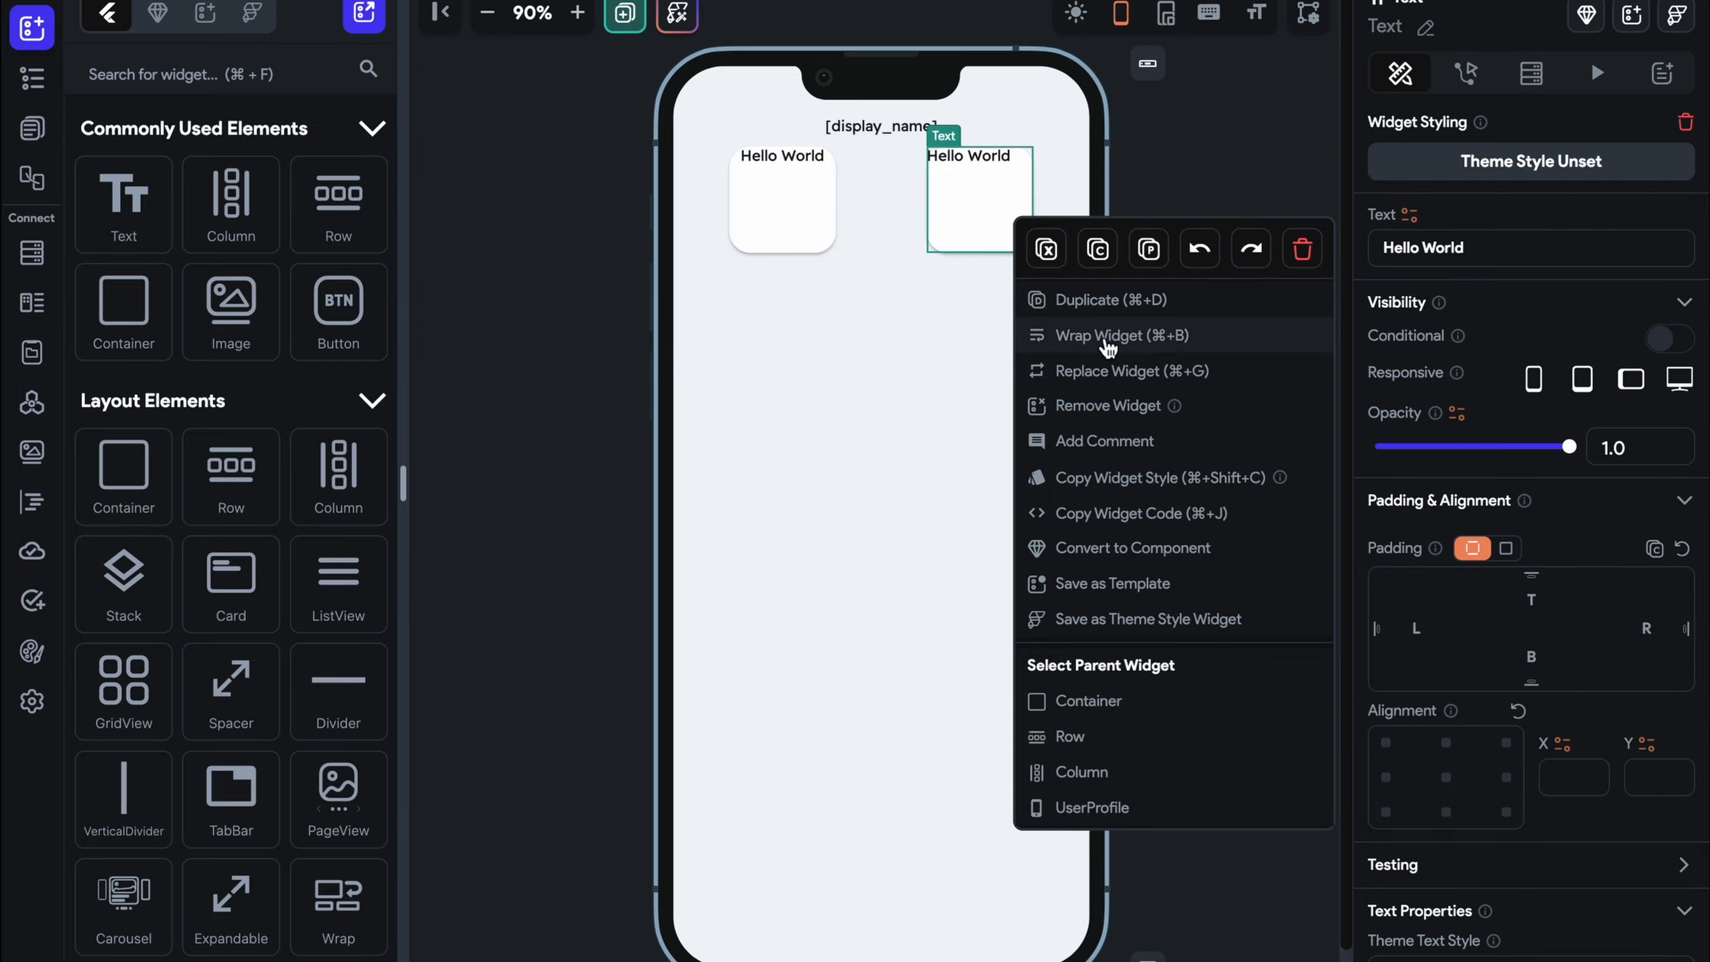
pyautogui.click(1107, 335)
pyautogui.click(916, 267)
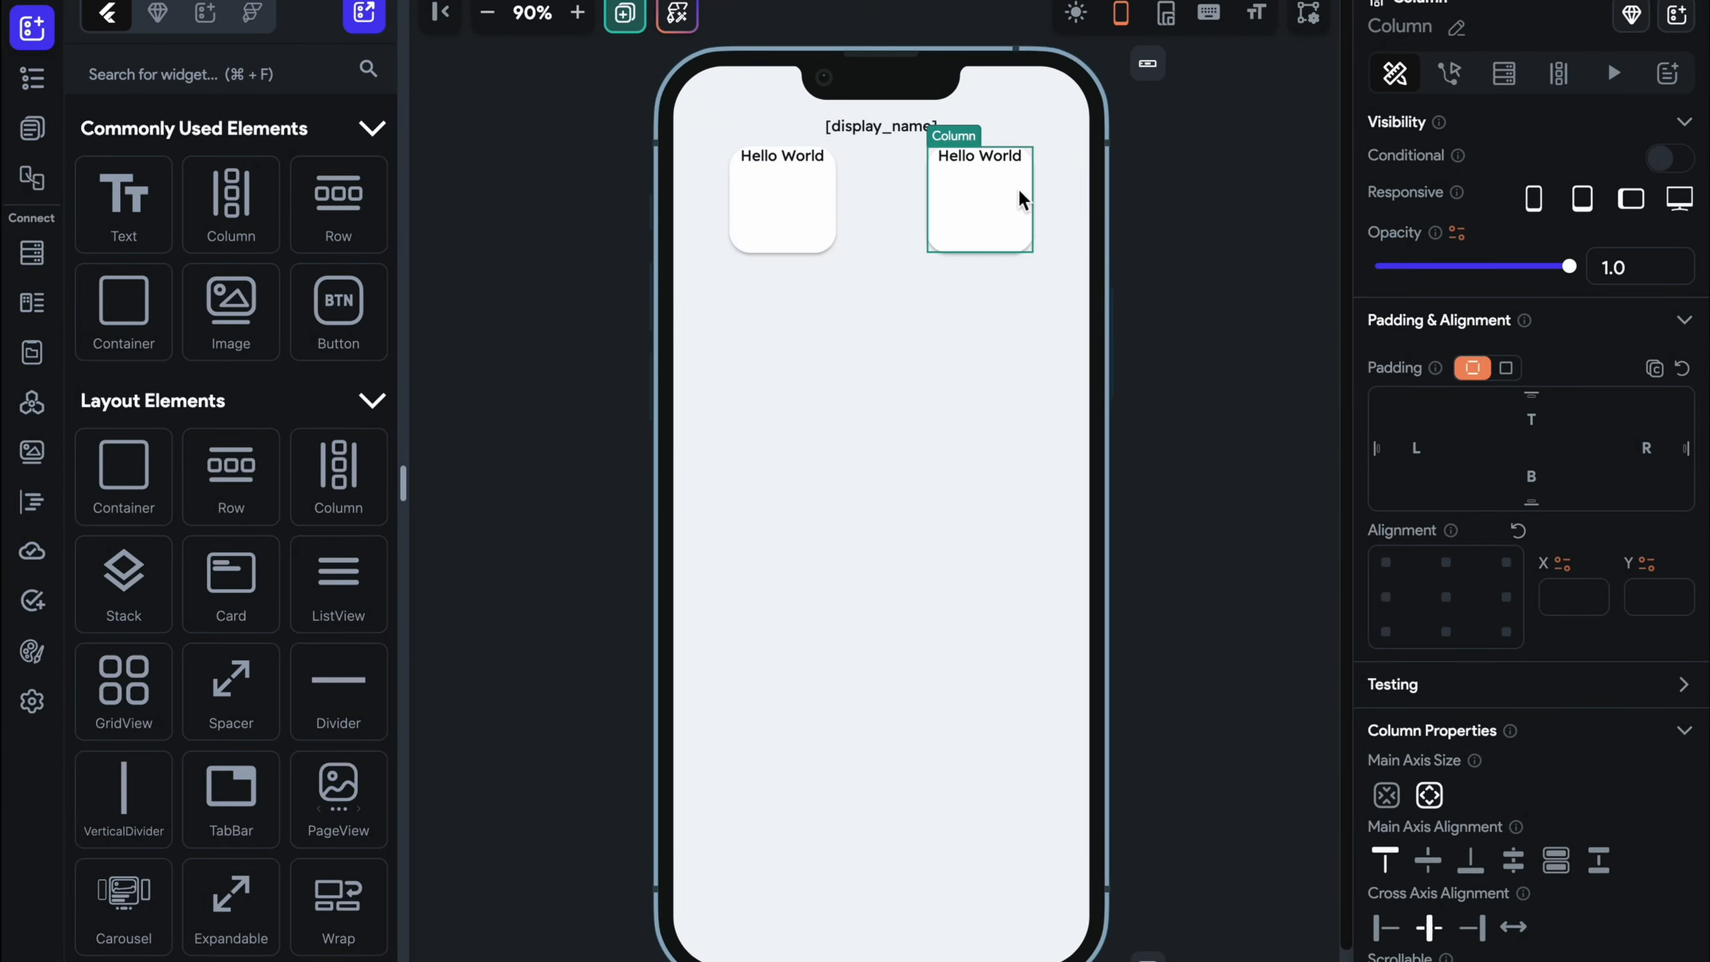
# Set both columns' start and end spacing to 10
pyautogui.click(994, 161)
pyautogui.click(940, 209)
pyautogui.scroll(-4, 1478, 519)
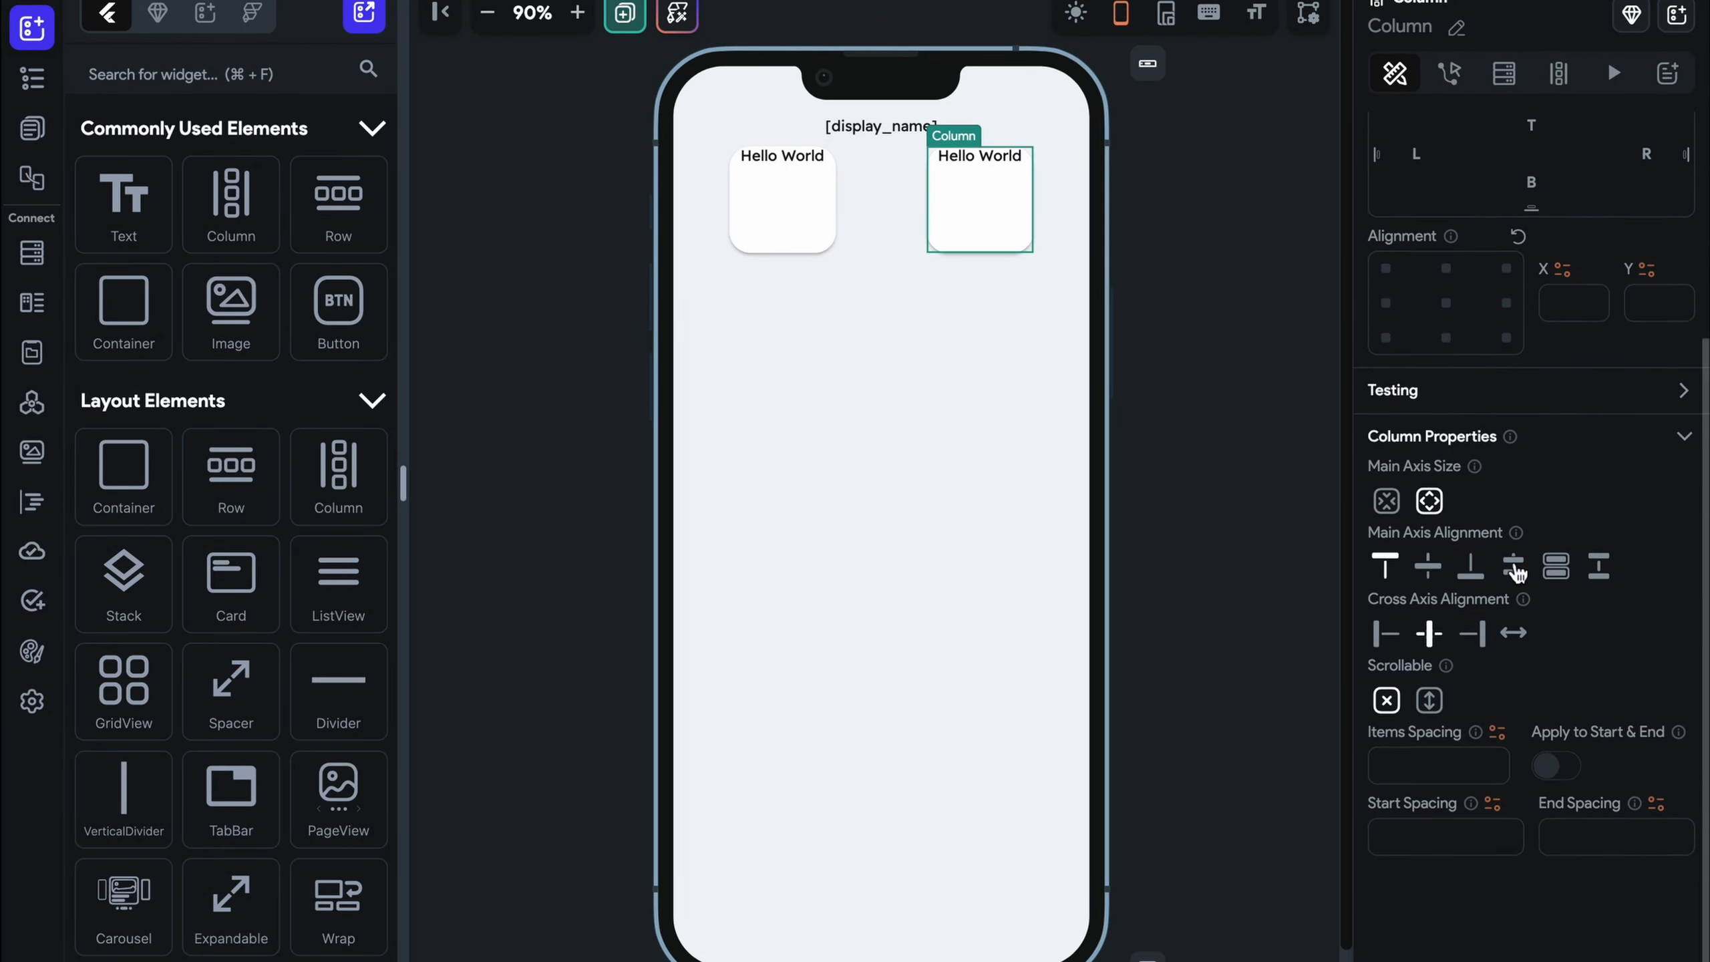
pyautogui.scroll(1, 1481, 674)
pyautogui.click(1445, 869)
pyautogui.write('10')
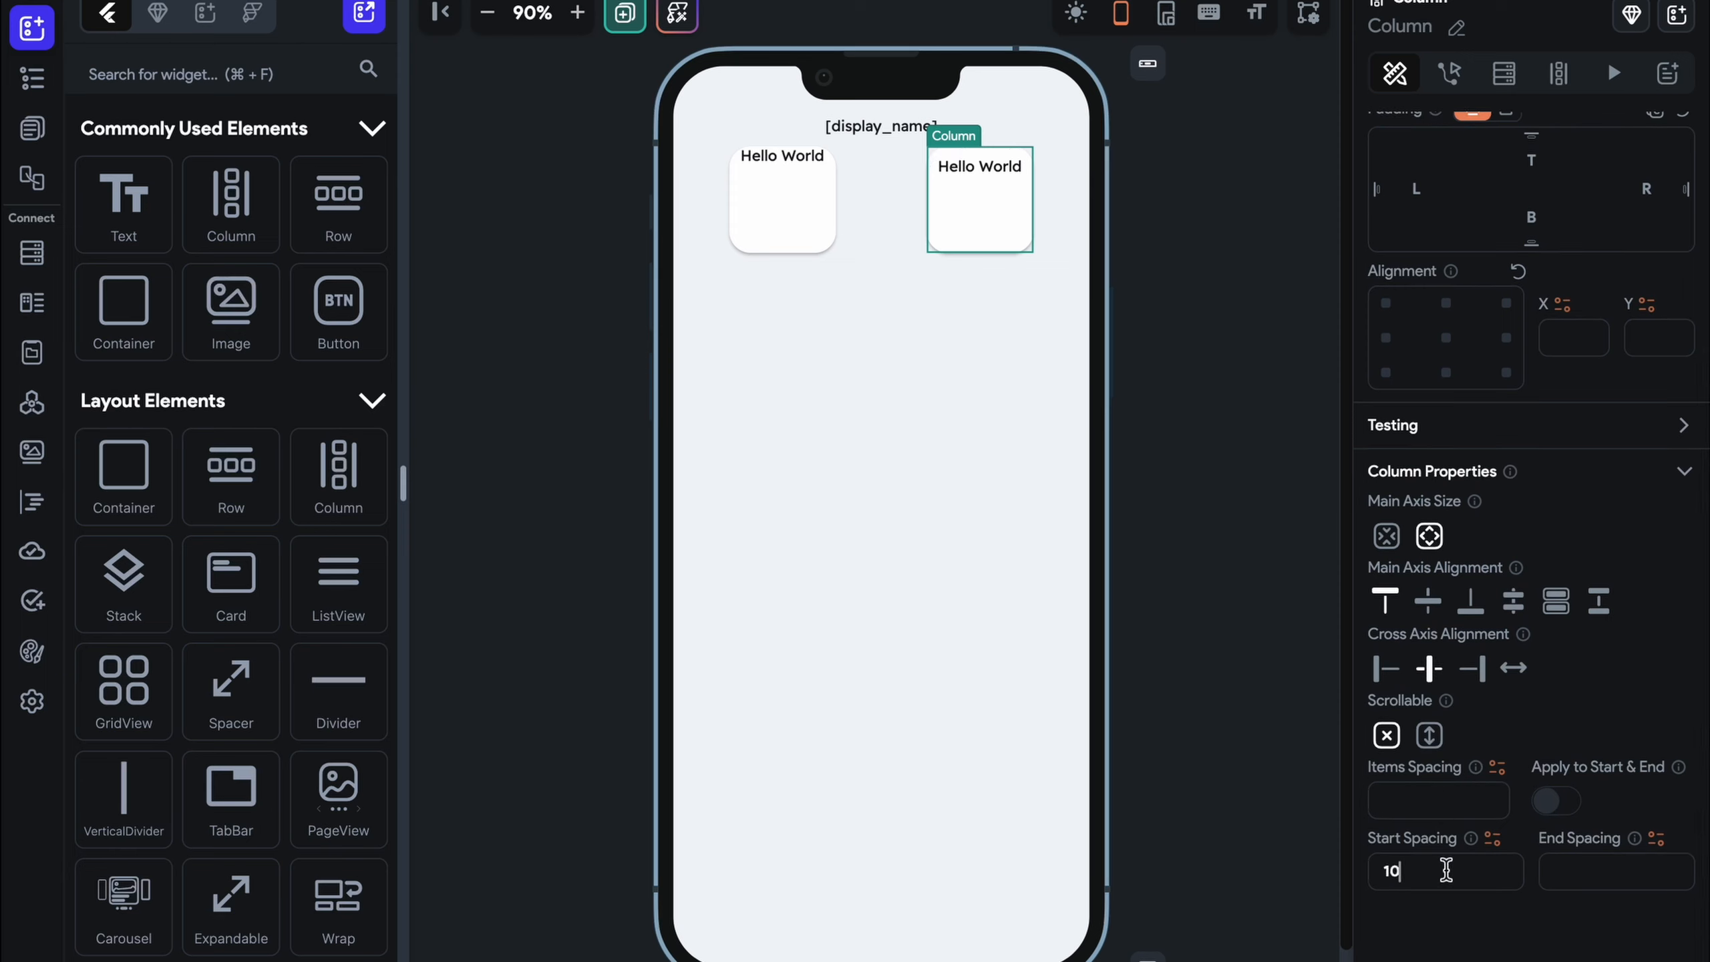
pyautogui.click(781, 216)
pyautogui.click(1431, 866)
pyautogui.write('1')
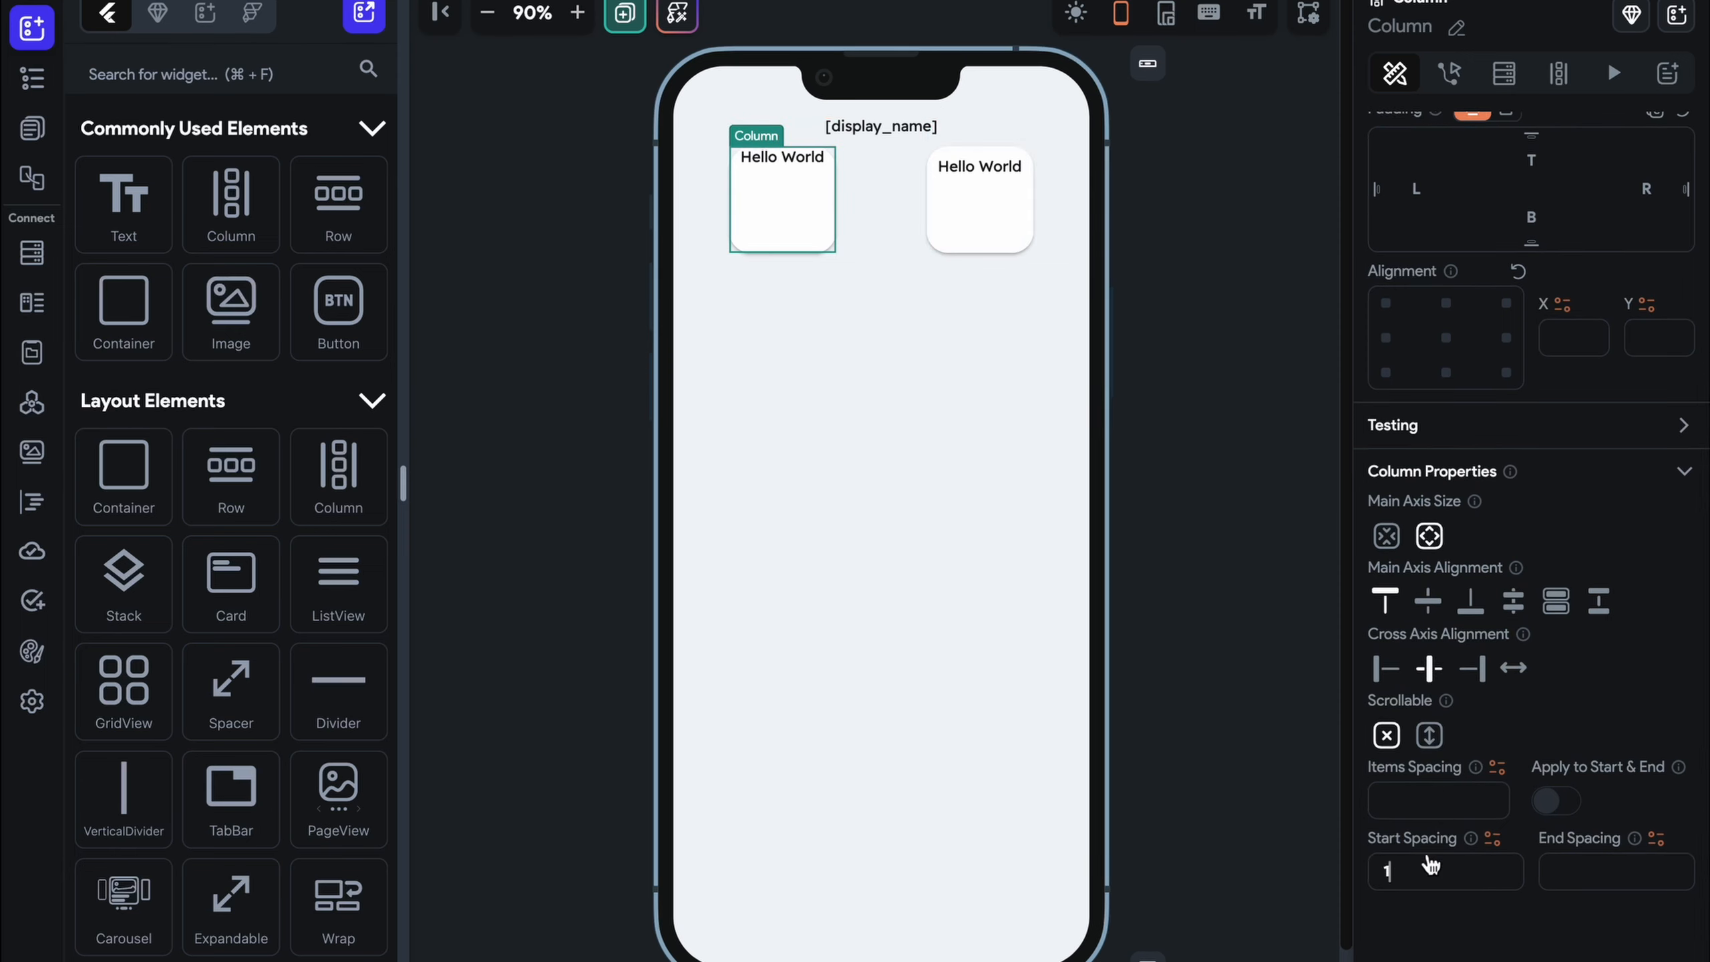
pyautogui.write('0')
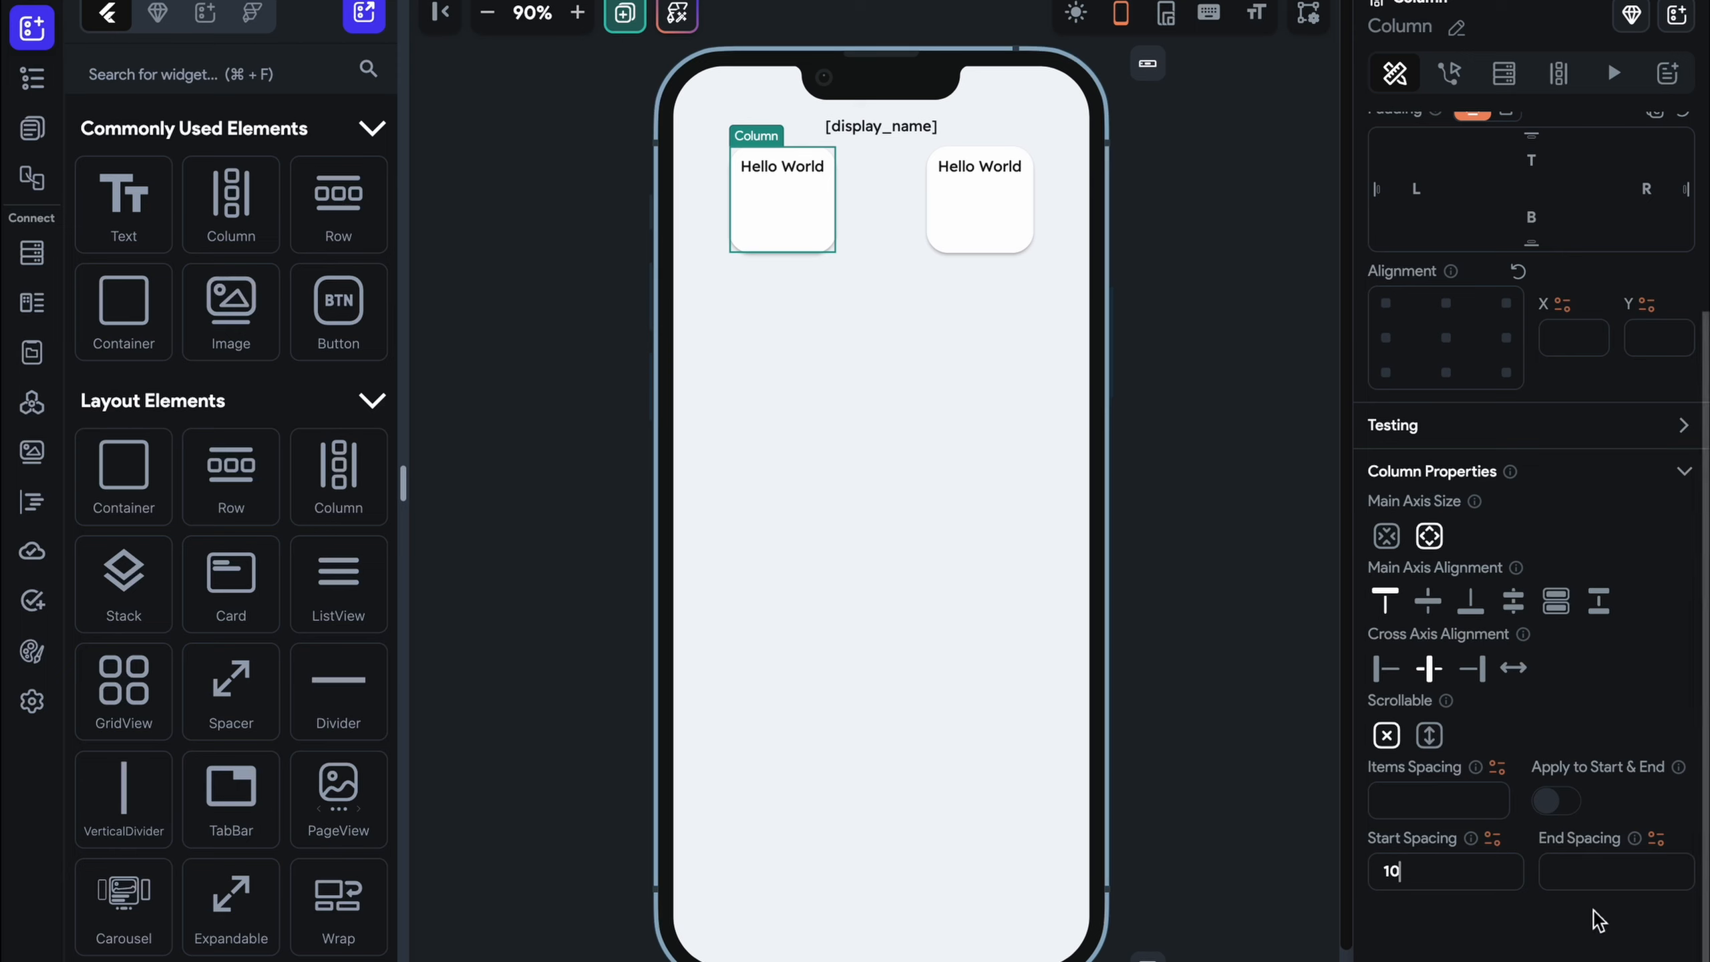
pyautogui.click(1581, 882)
pyautogui.write('10')
pyautogui.click(983, 219)
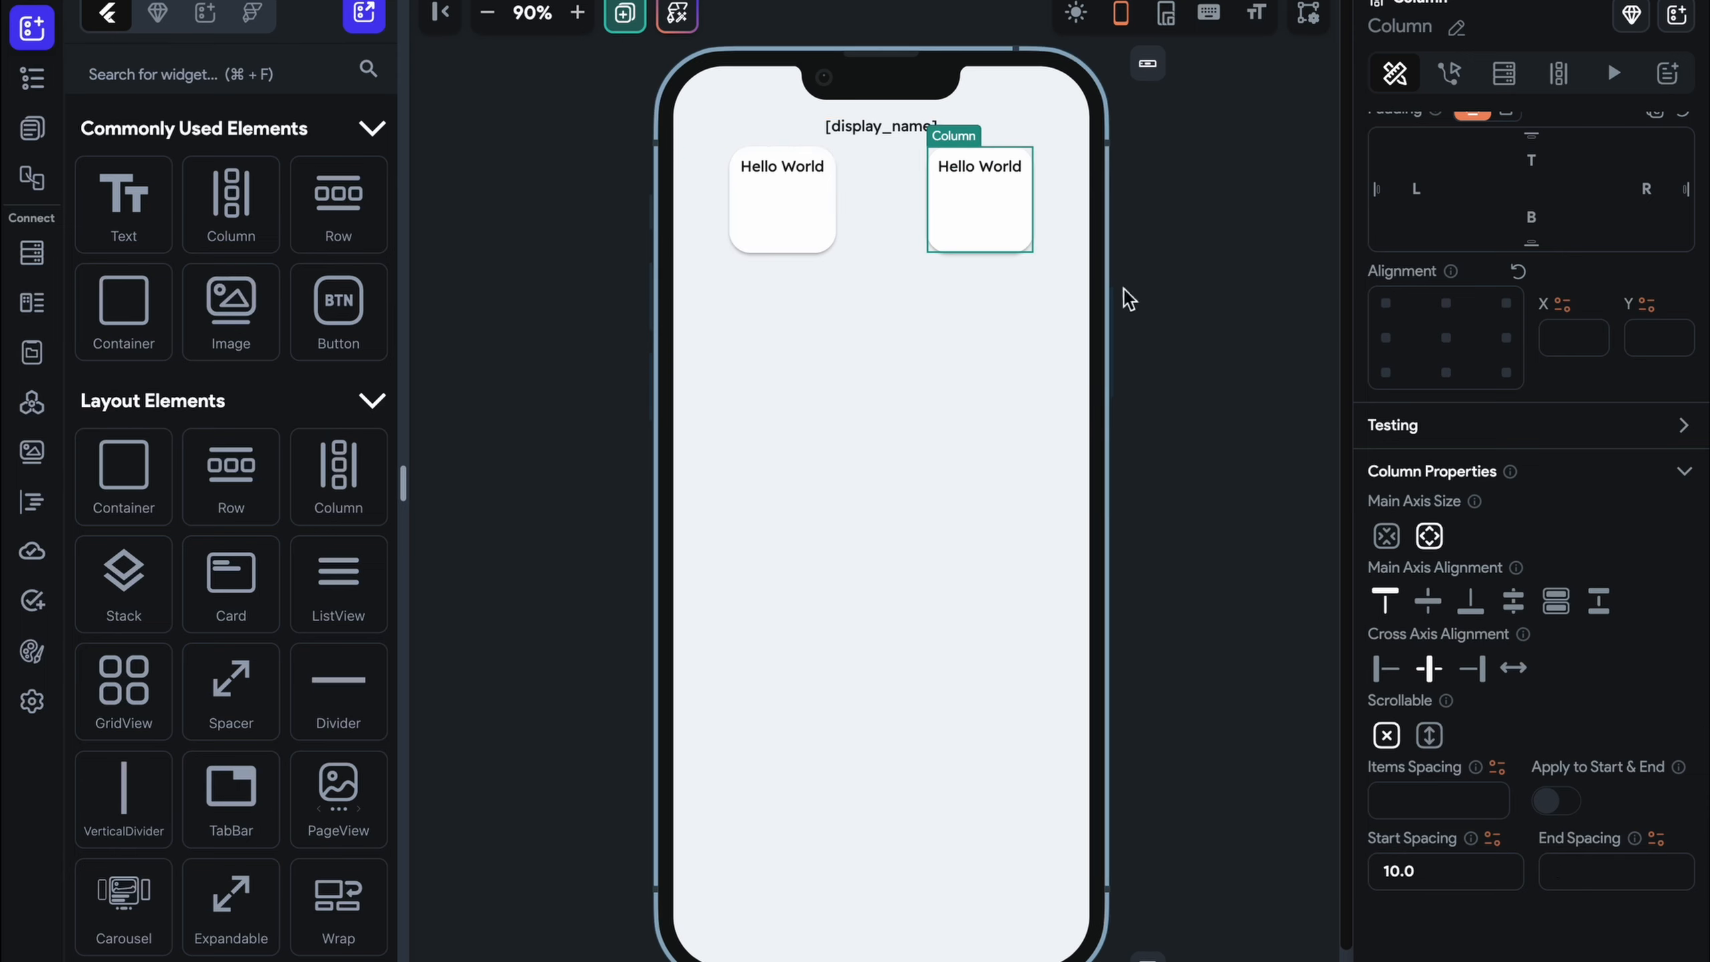
# Duplicate the Hello World texts and space both columns' texts evenly
pyautogui.click(799, 175)
pyautogui.click(1012, 168)
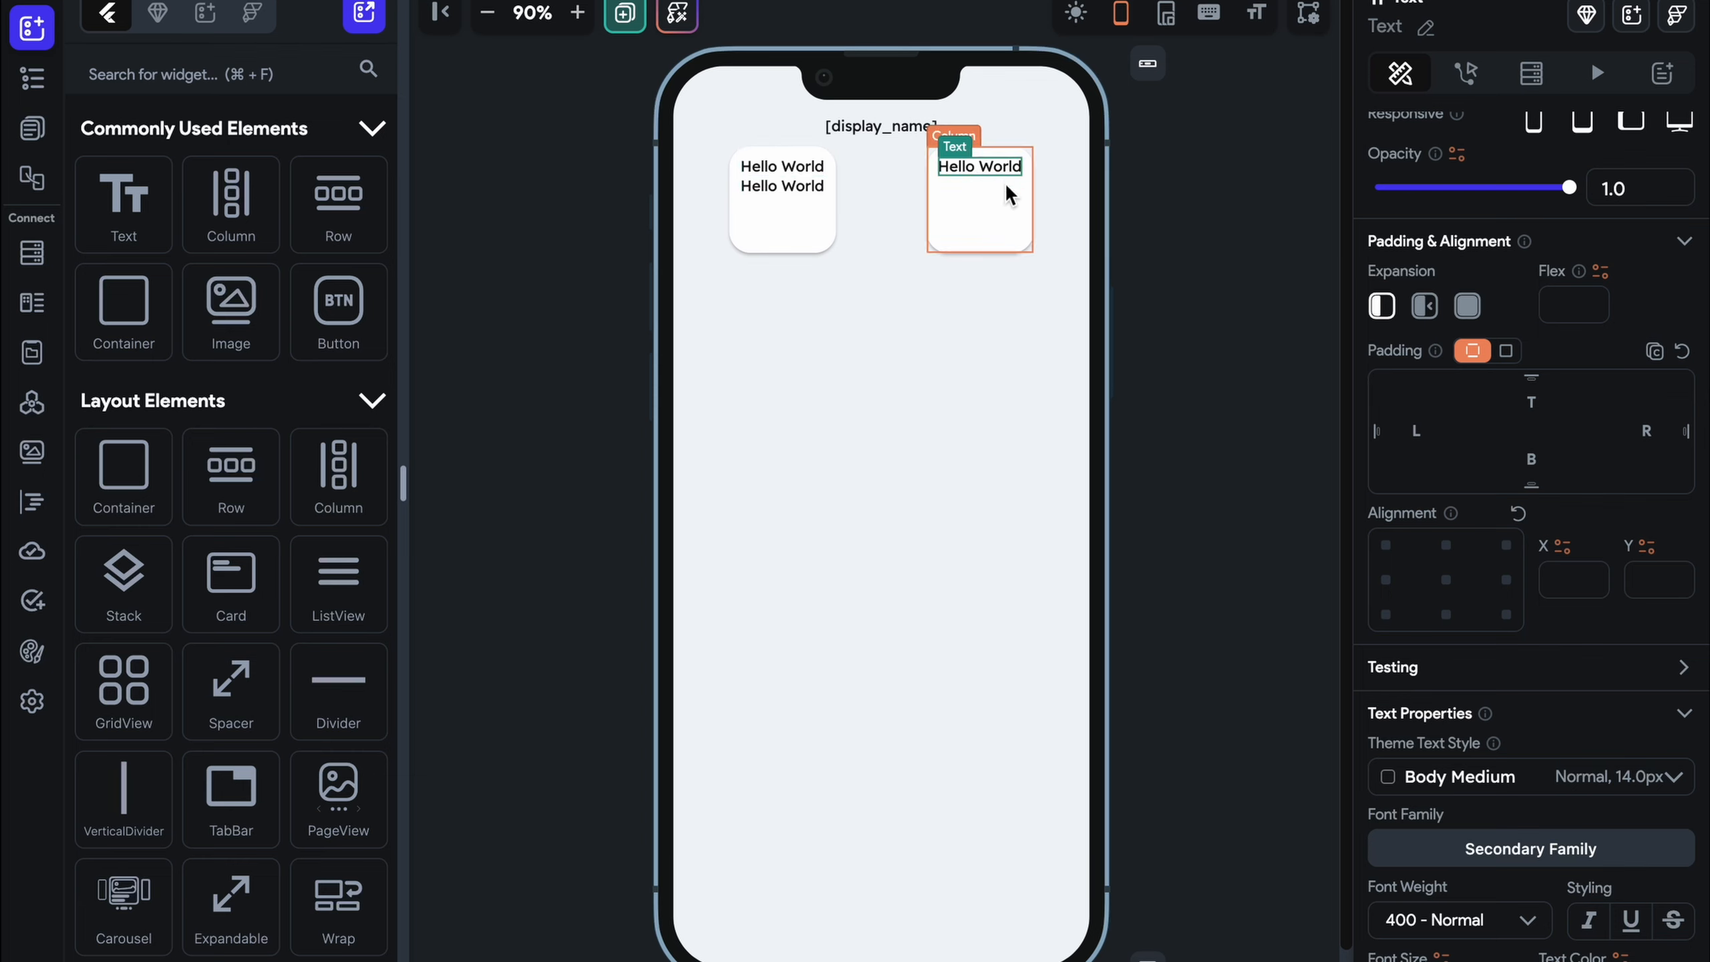
pyautogui.press('super+v')
pyautogui.click(783, 243)
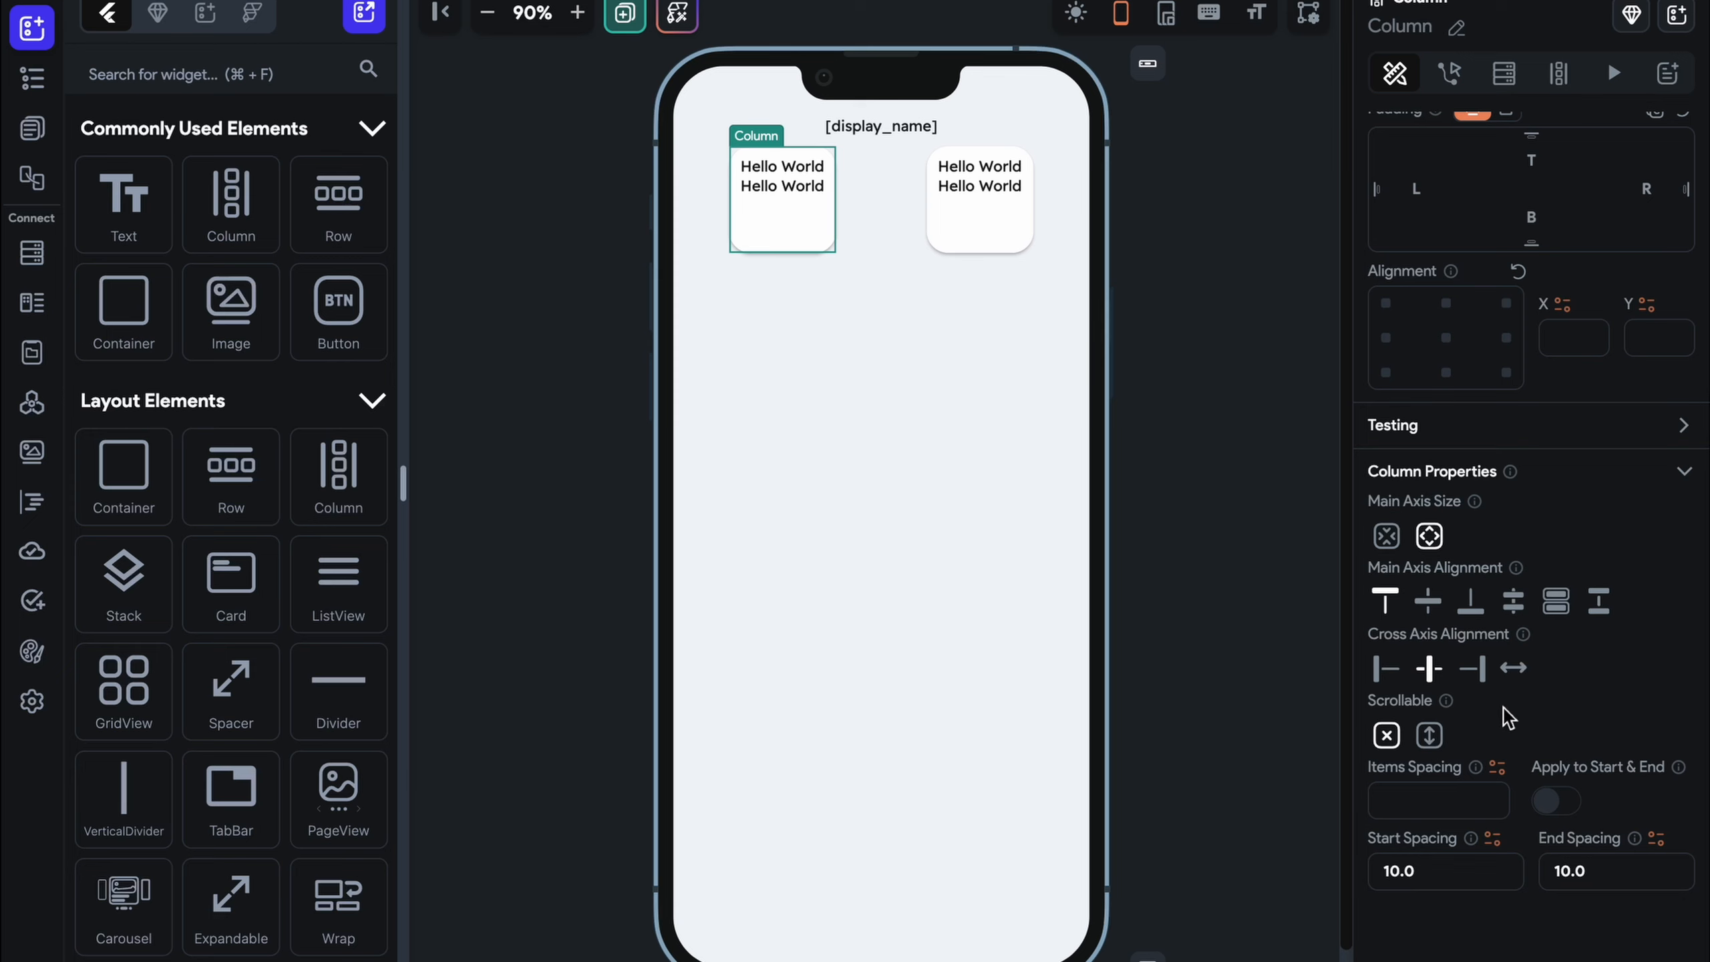
pyautogui.click(1561, 603)
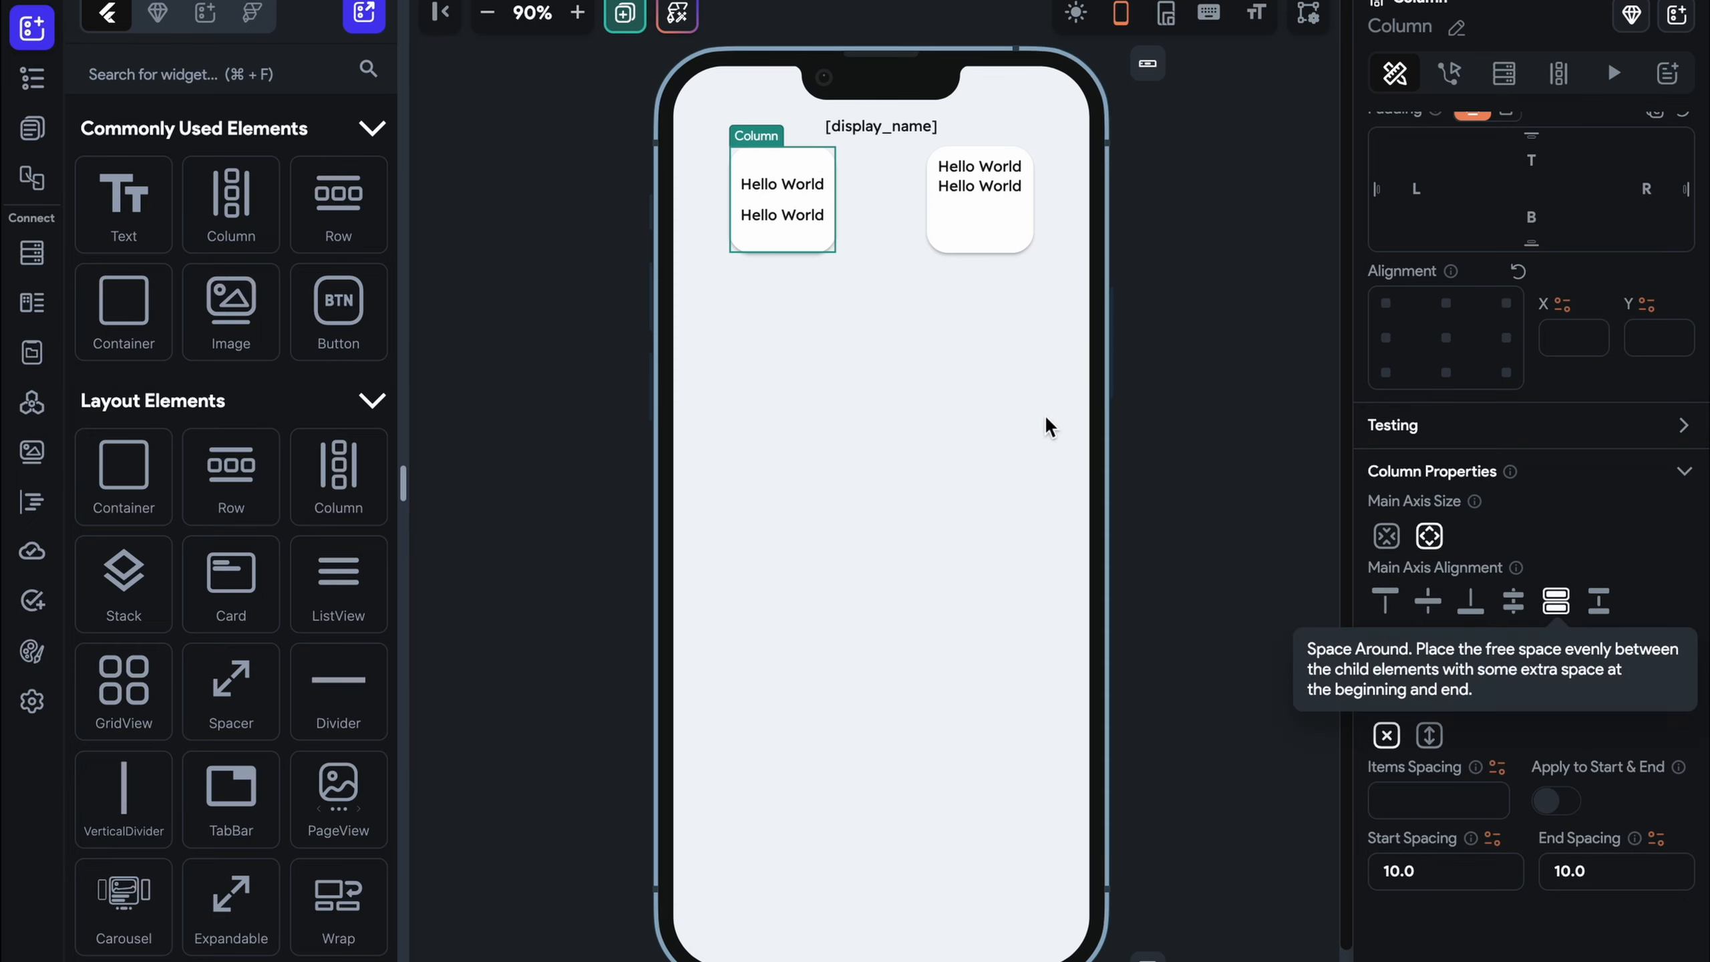
pyautogui.click(991, 219)
pyautogui.click(1556, 600)
pyautogui.click(1230, 363)
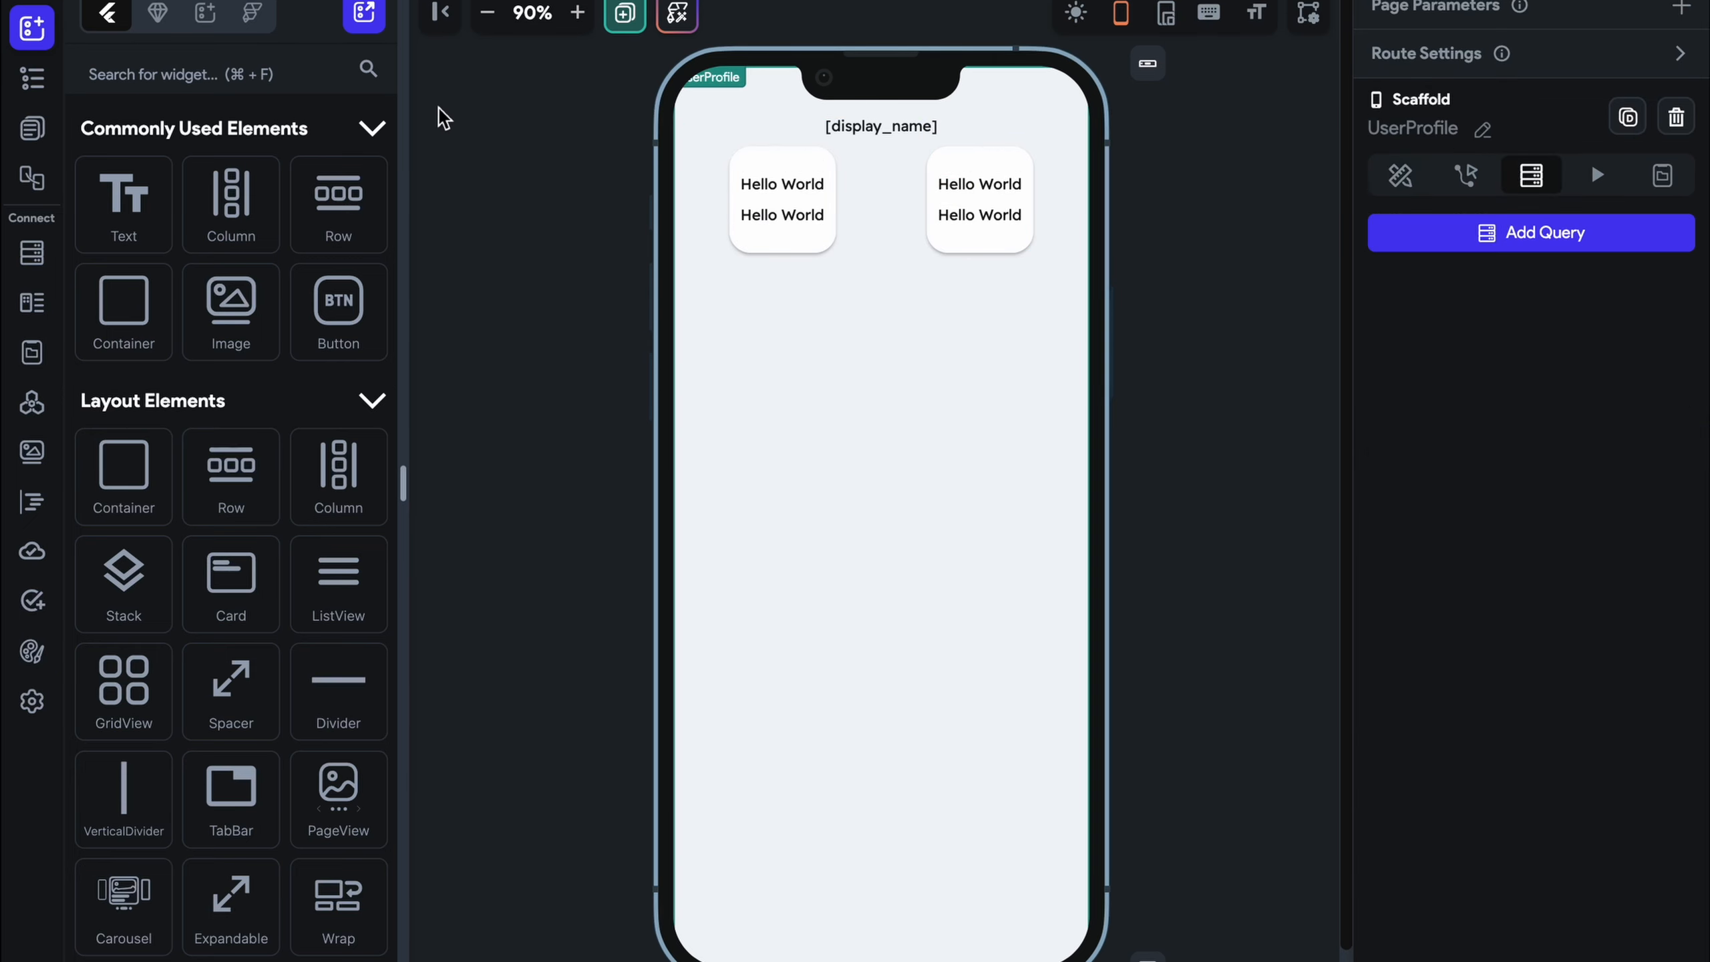
# Zoom in and change the left card's first text to 'Followers'
pyautogui.click(574, 16)
pyautogui.click(574, 16)
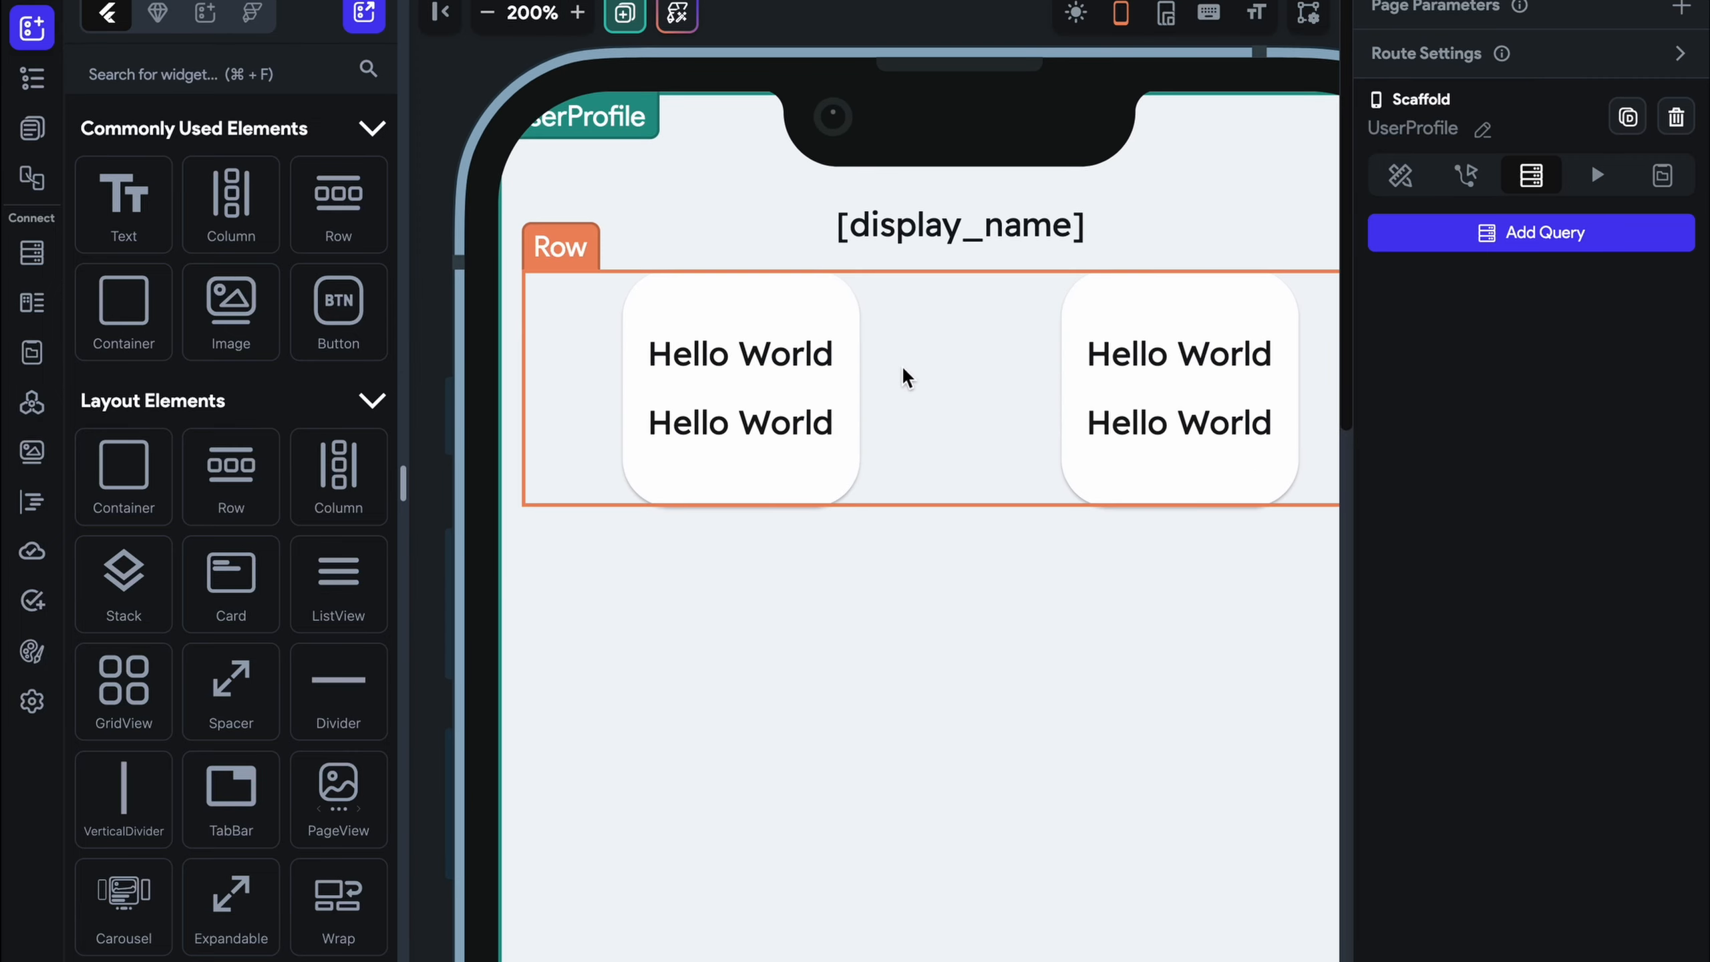
pyautogui.click(633, 364)
pyautogui.moveTo(1471, 248); pyautogui.dragTo(1373, 258)
pyautogui.write('Folll')
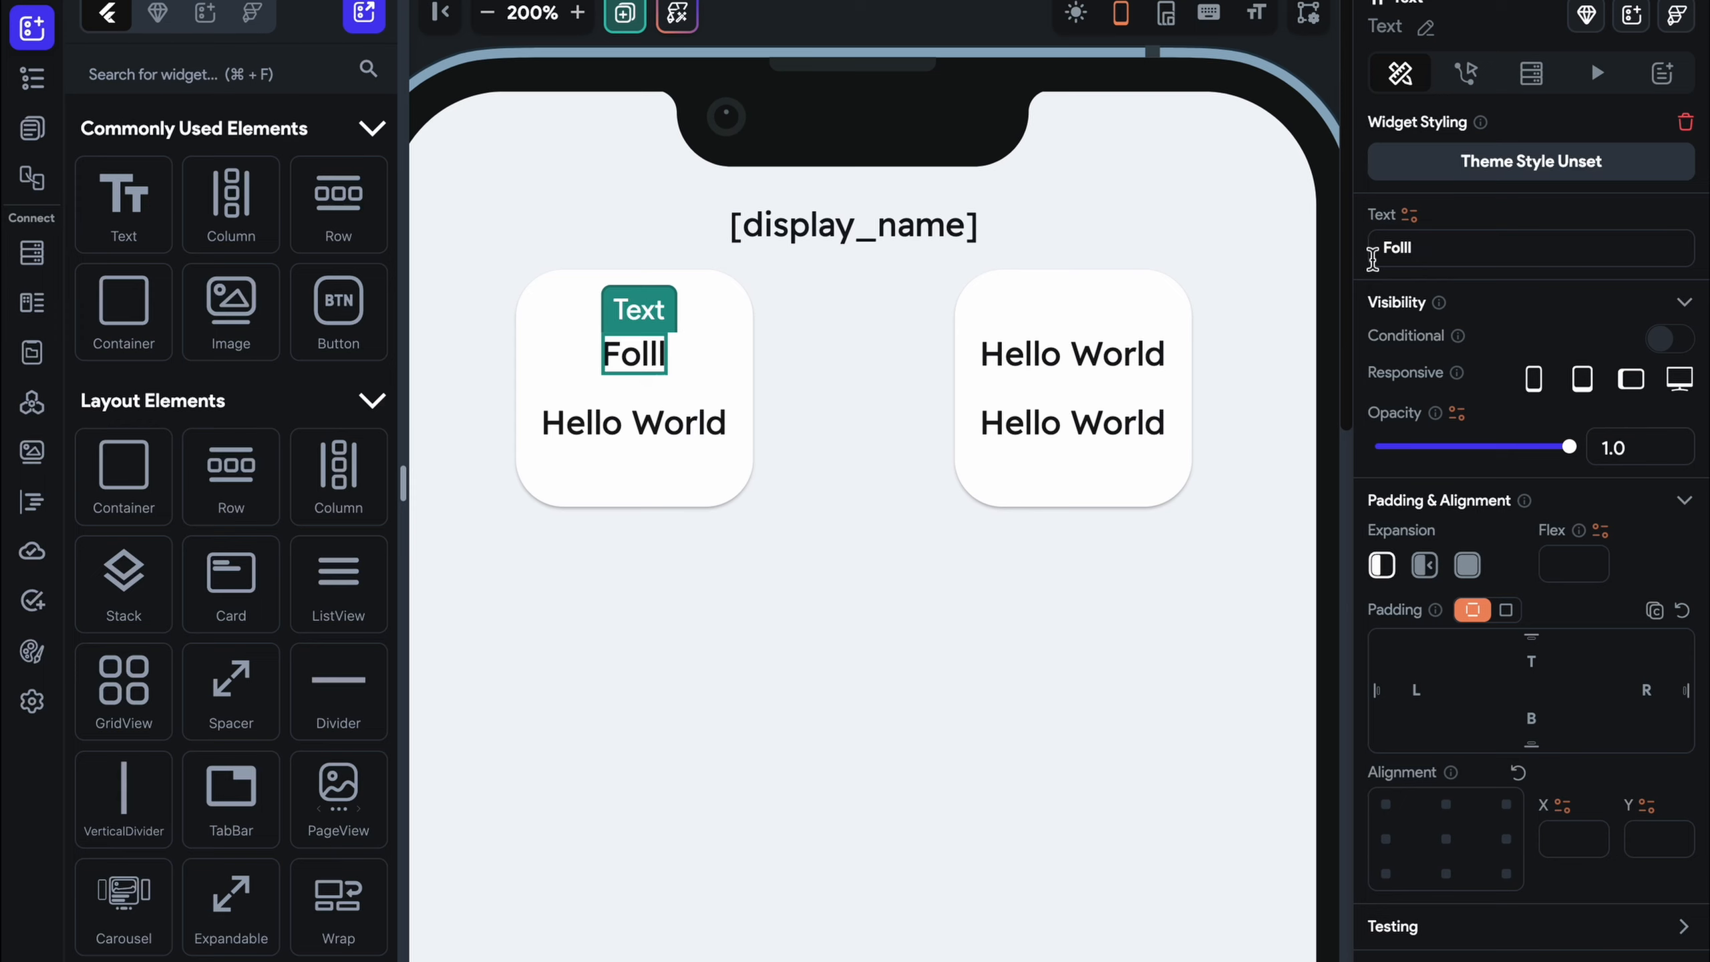
pyautogui.press('BackSpace')
pyautogui.write('owee')
pyautogui.press('BackSpace')
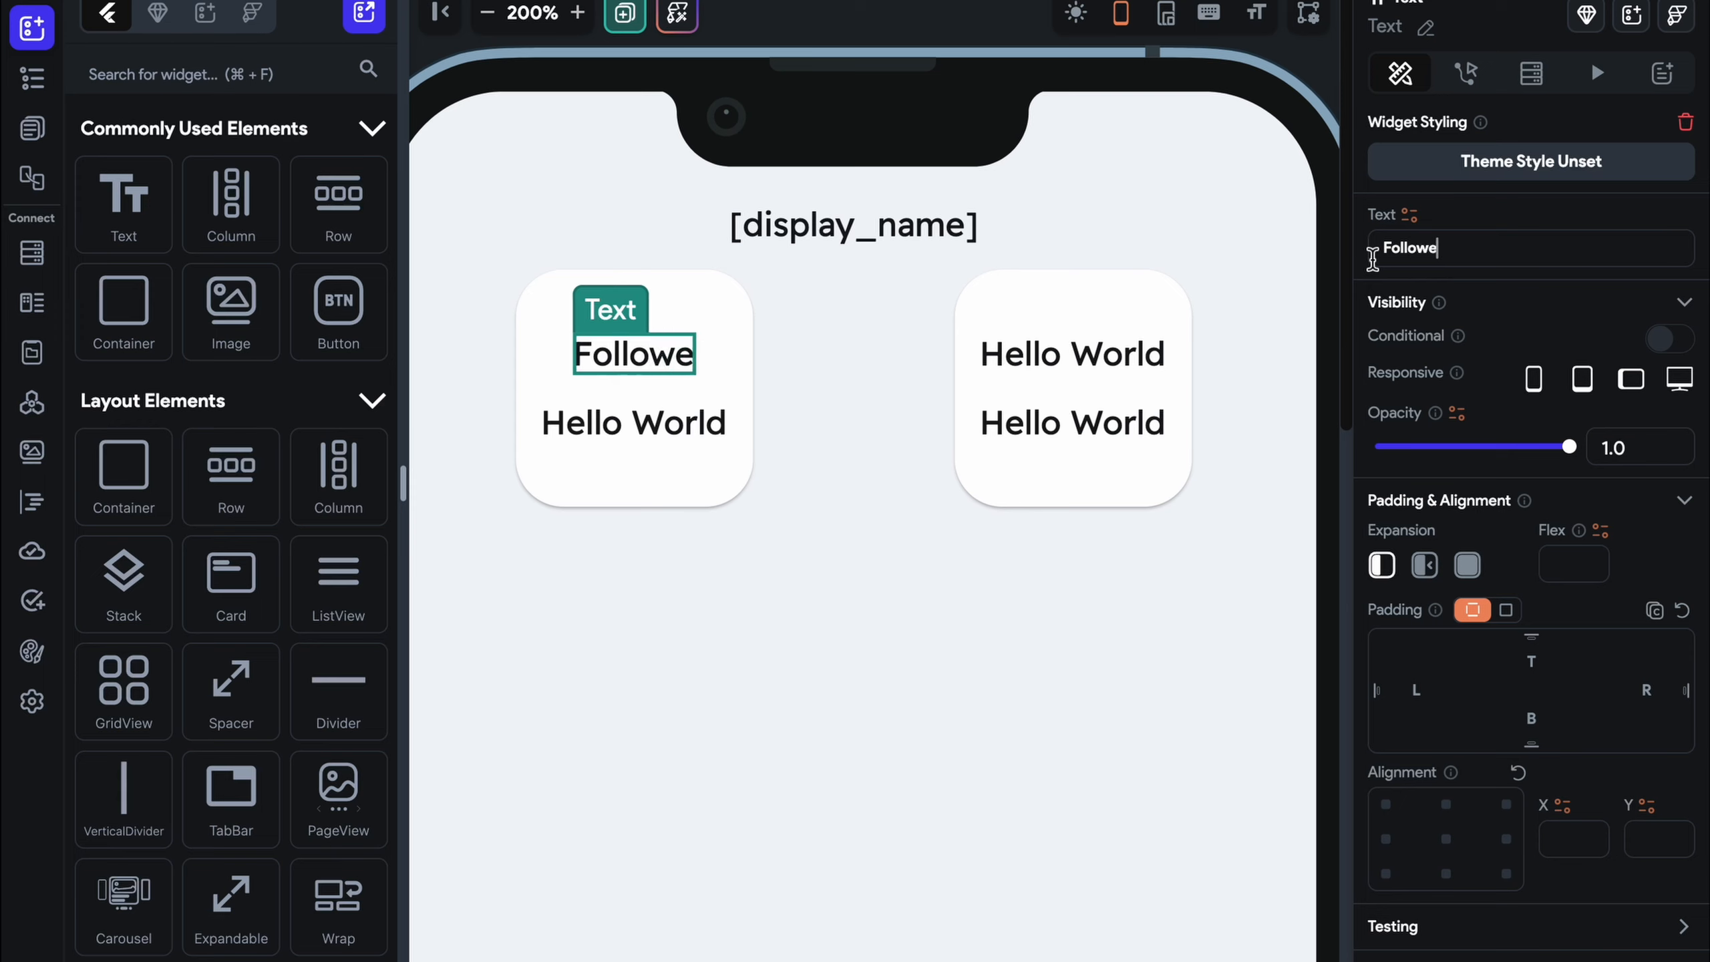
pyautogui.write('rs')
# Change the right card's first text to 'Following'
pyautogui.click(1155, 354)
pyautogui.moveTo(1474, 251); pyautogui.dragTo(1331, 263)
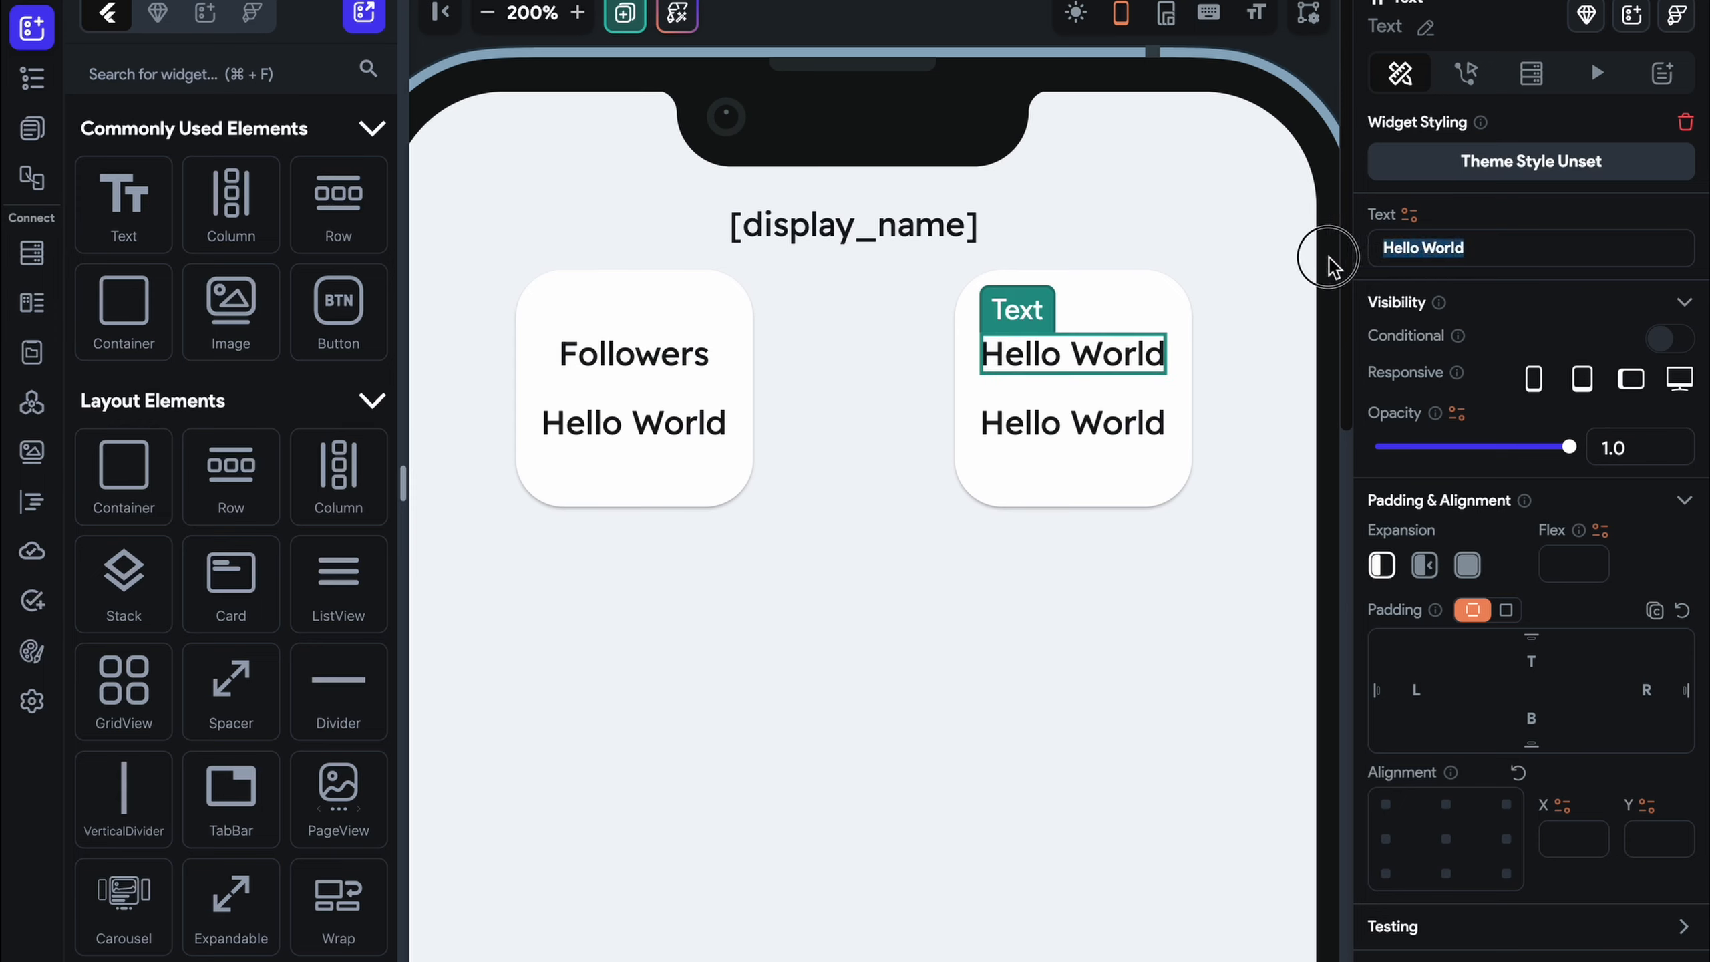
pyautogui.write('Followe')
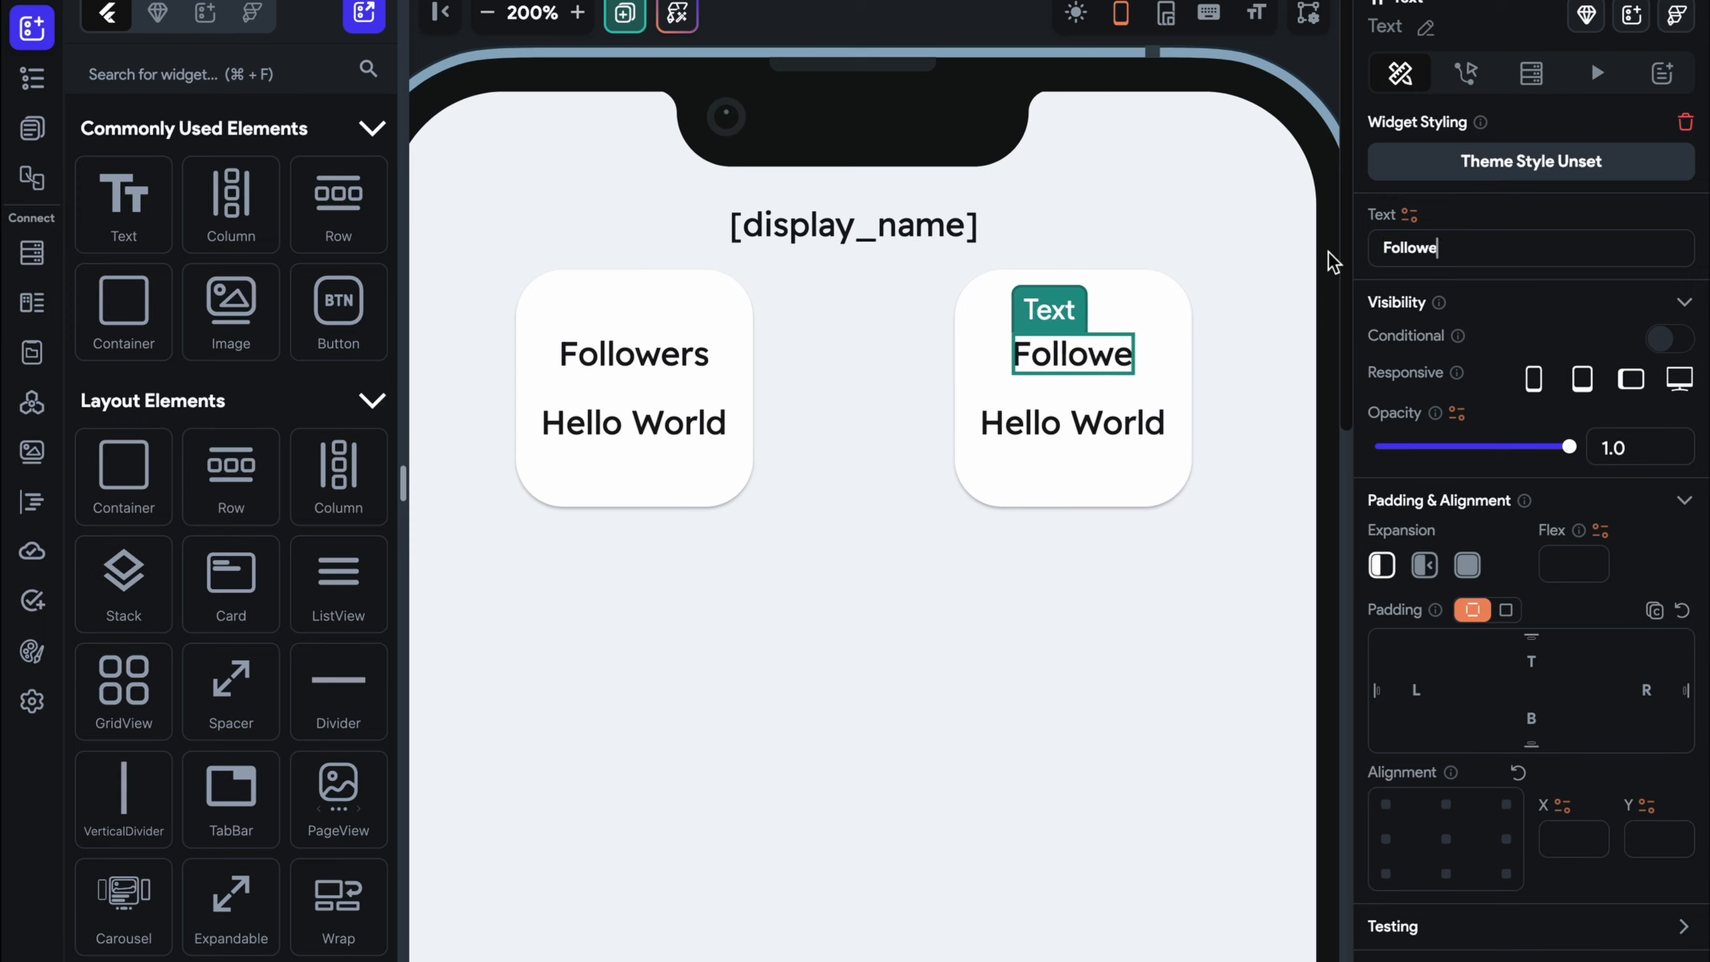
pyautogui.press('BackSpace')
pyautogui.write('ing')
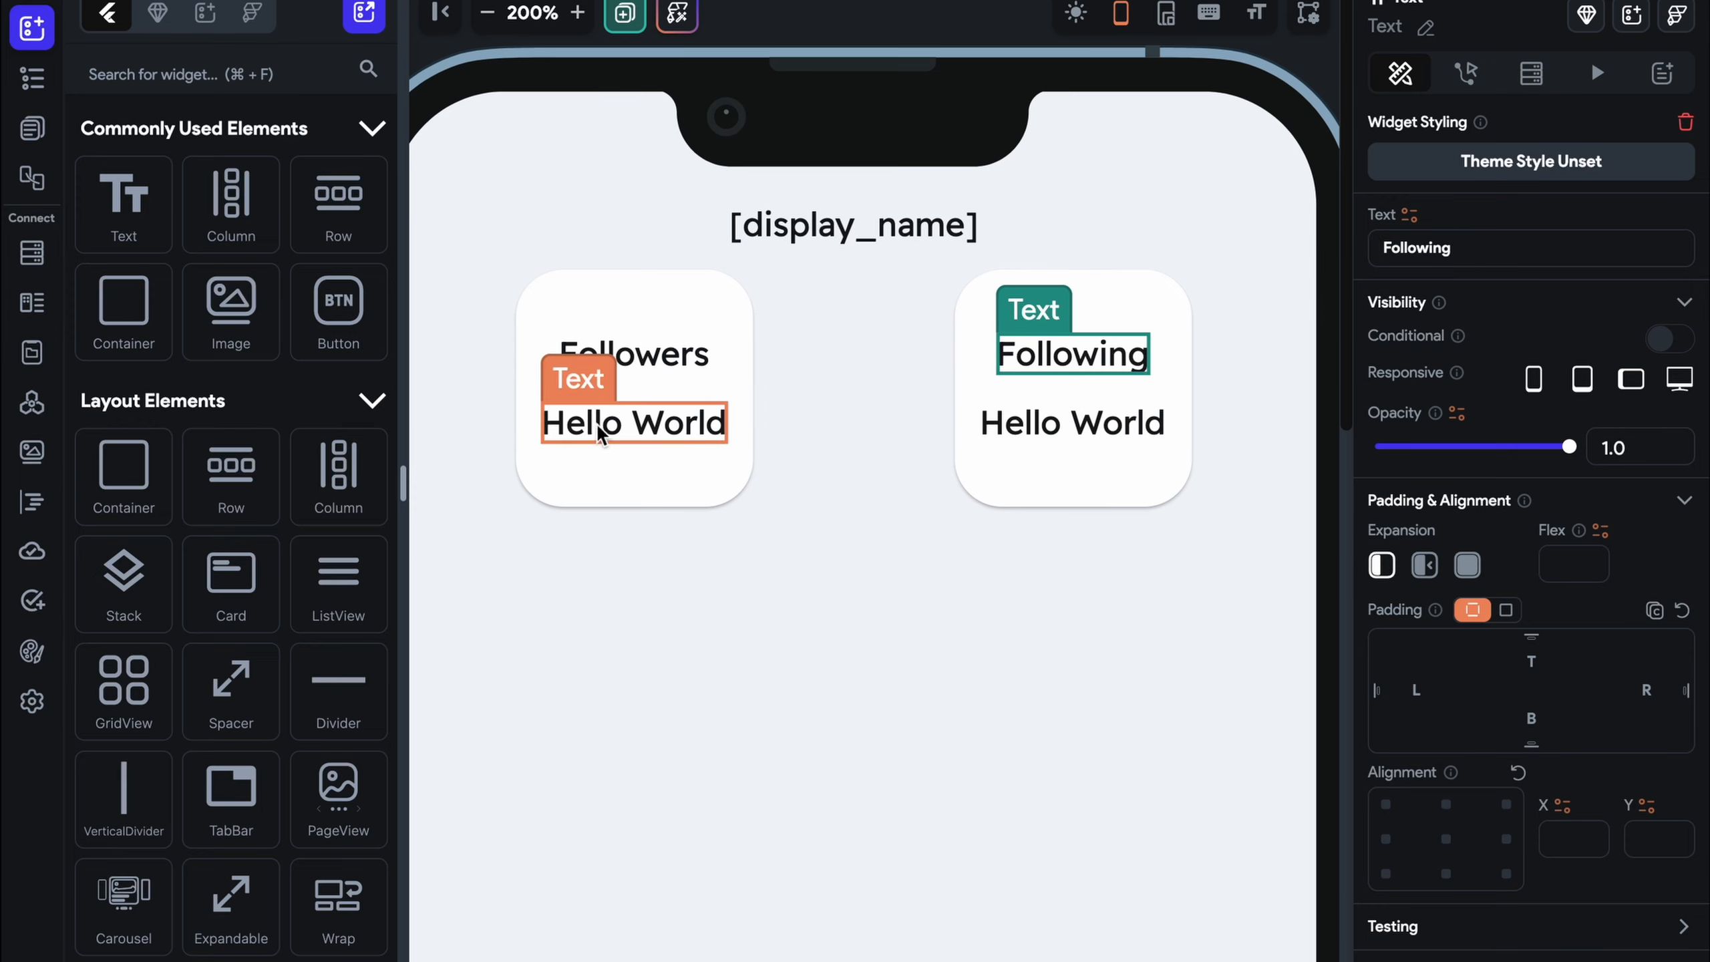
# Bring up the variable options for the left card's second text
pyautogui.click(573, 422)
pyautogui.scroll(-10, 1481, 397)
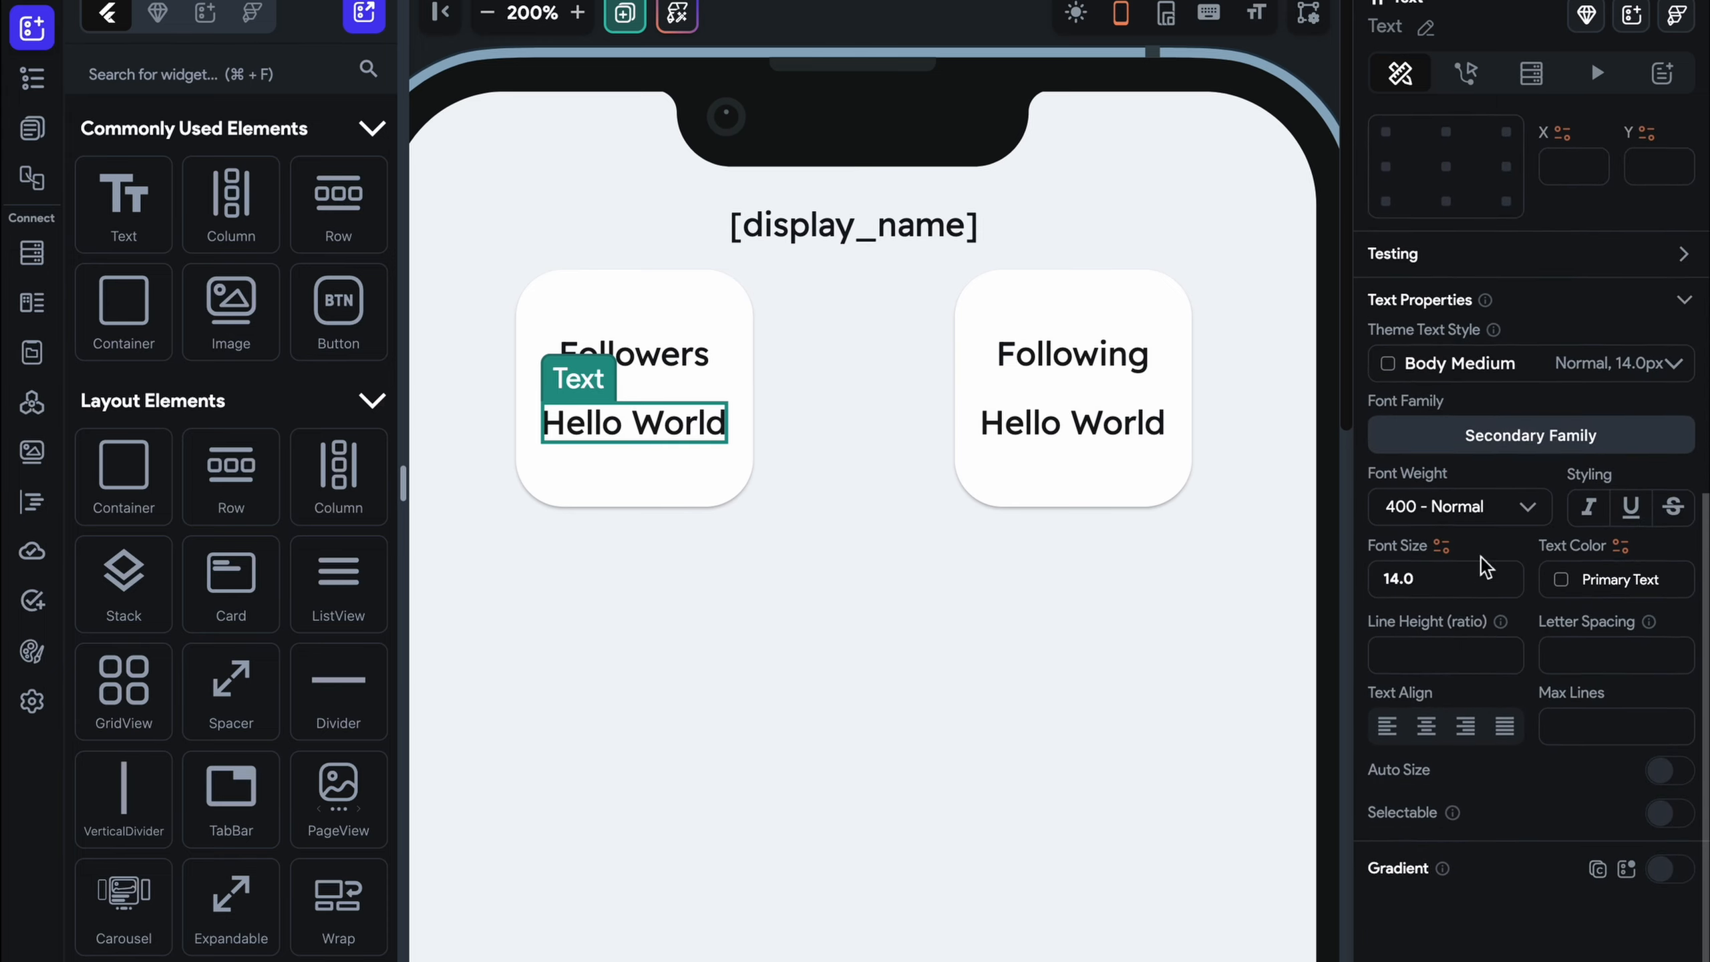
pyautogui.scroll(10, 1473, 229)
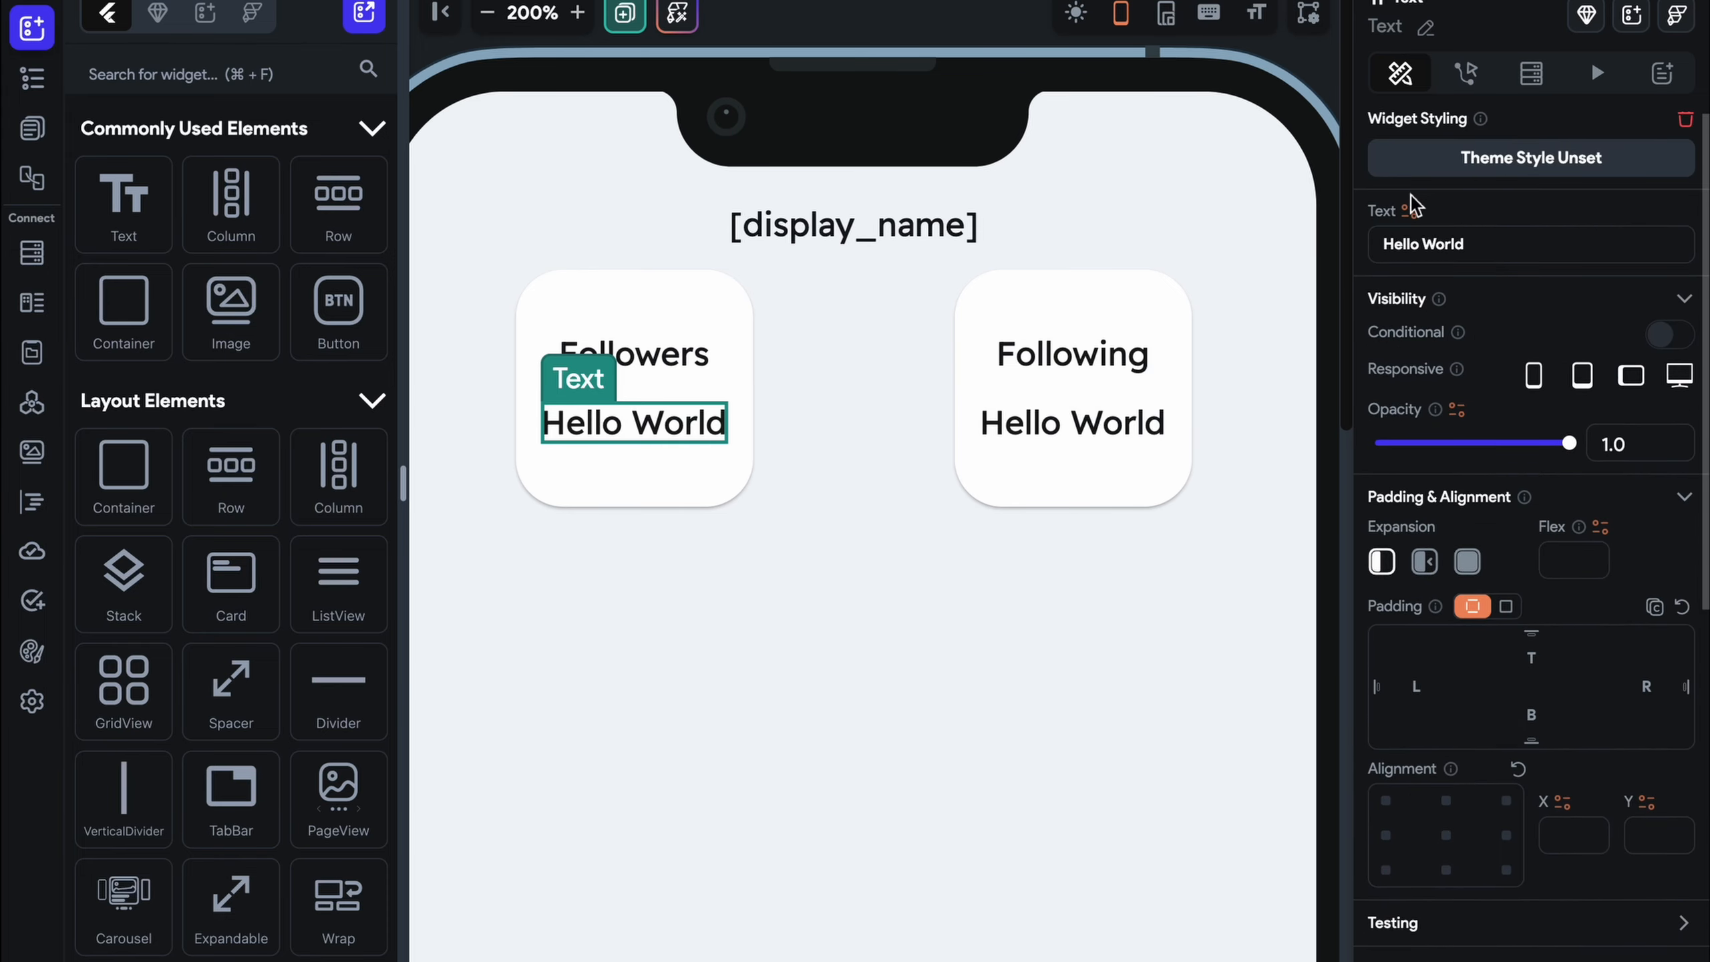
pyautogui.click(1407, 211)
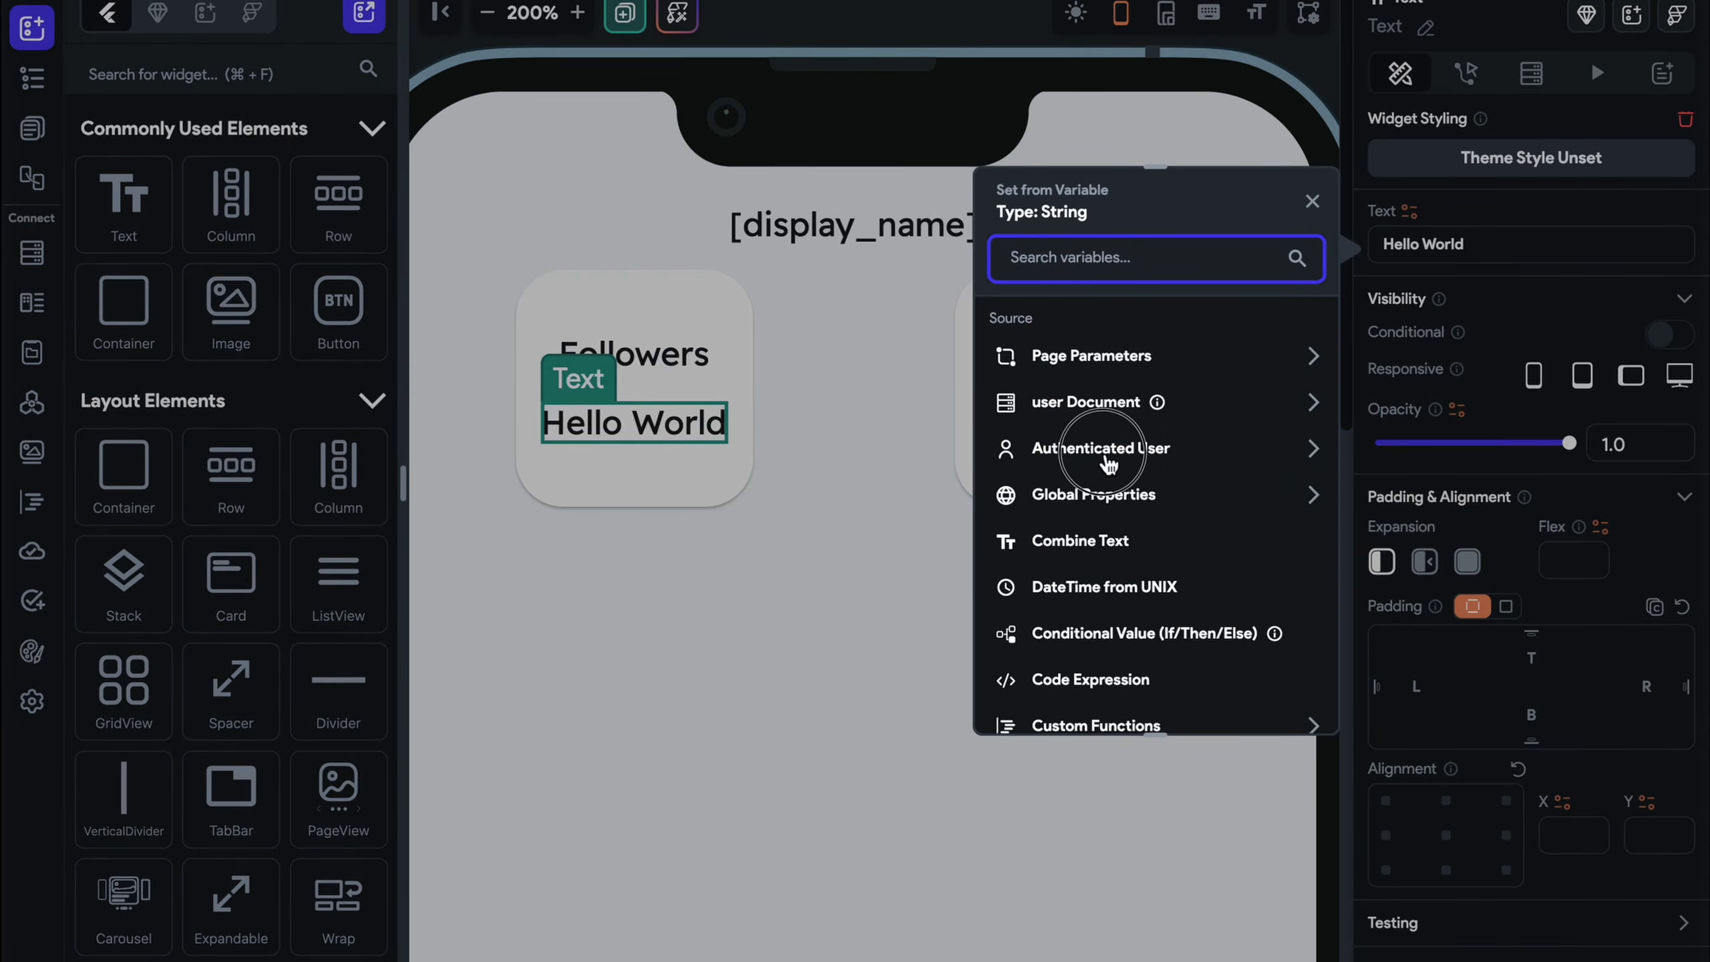
# Bind the Followers text to the authenticated user's followers list, showing Number of Items
pyautogui.click(1108, 464)
pyautogui.scroll(-5, 1108, 463)
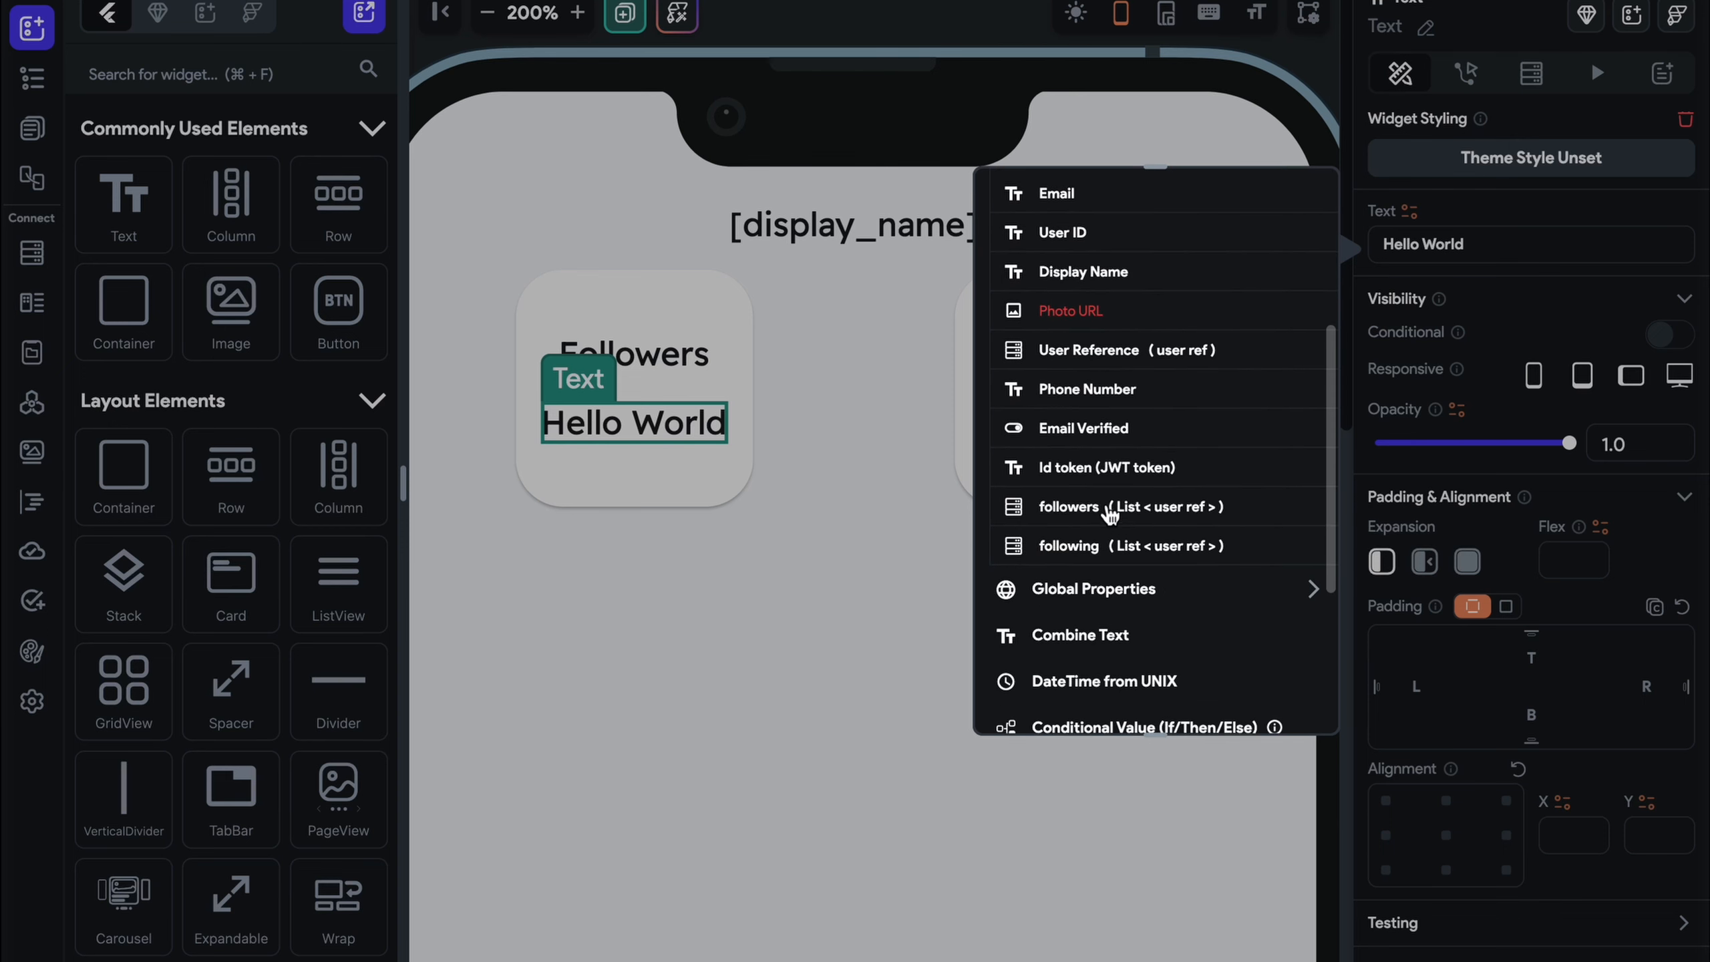
pyautogui.click(1110, 508)
pyautogui.click(1074, 418)
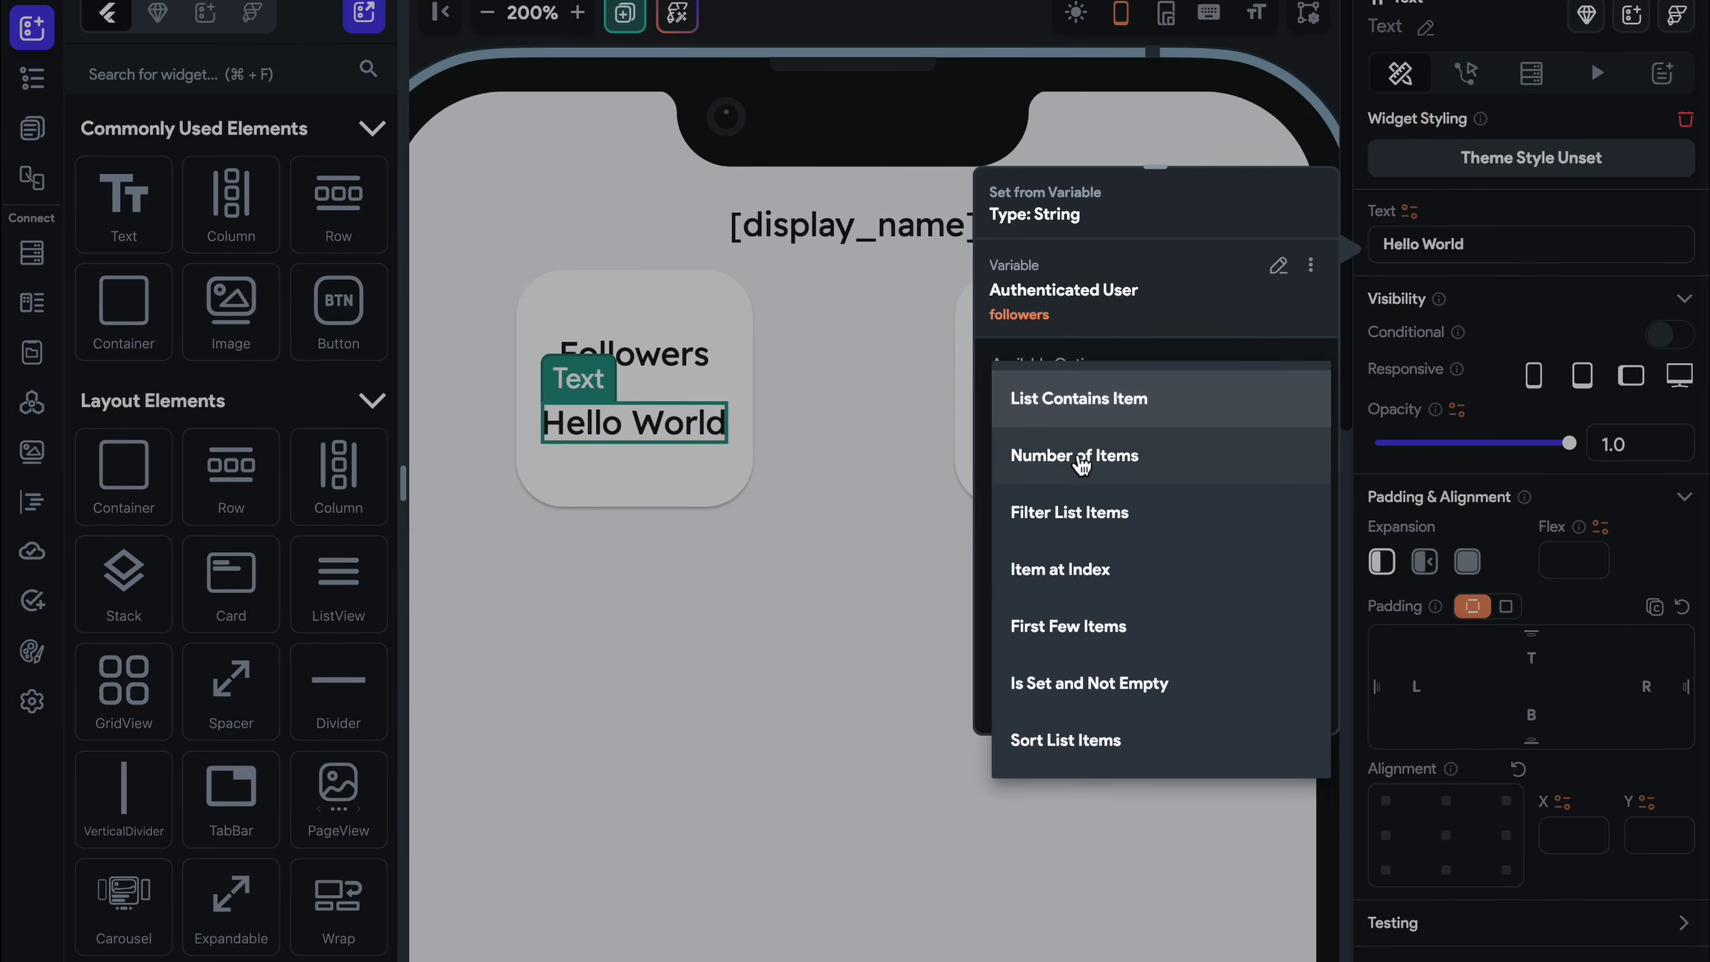
pyautogui.click(1081, 463)
pyautogui.click(1266, 697)
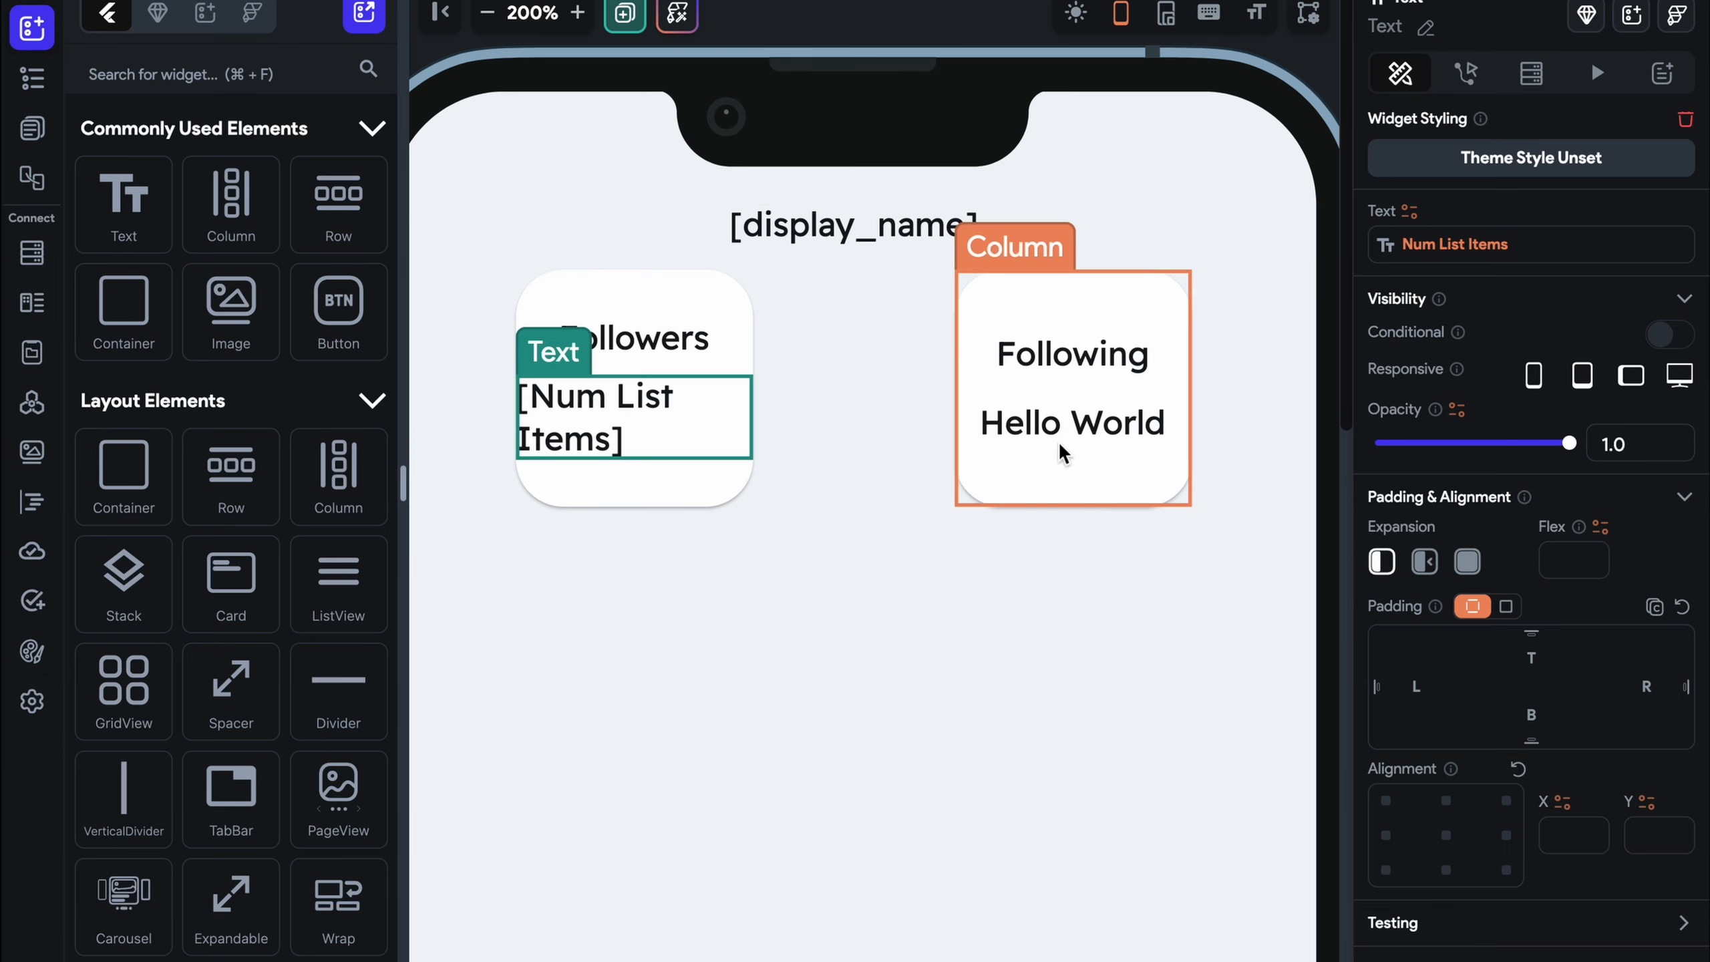
pyautogui.scroll(-5, 1516, 539)
# Bind the Following text to the authenticated user's following list, showing Number of Items
pyautogui.click(1103, 421)
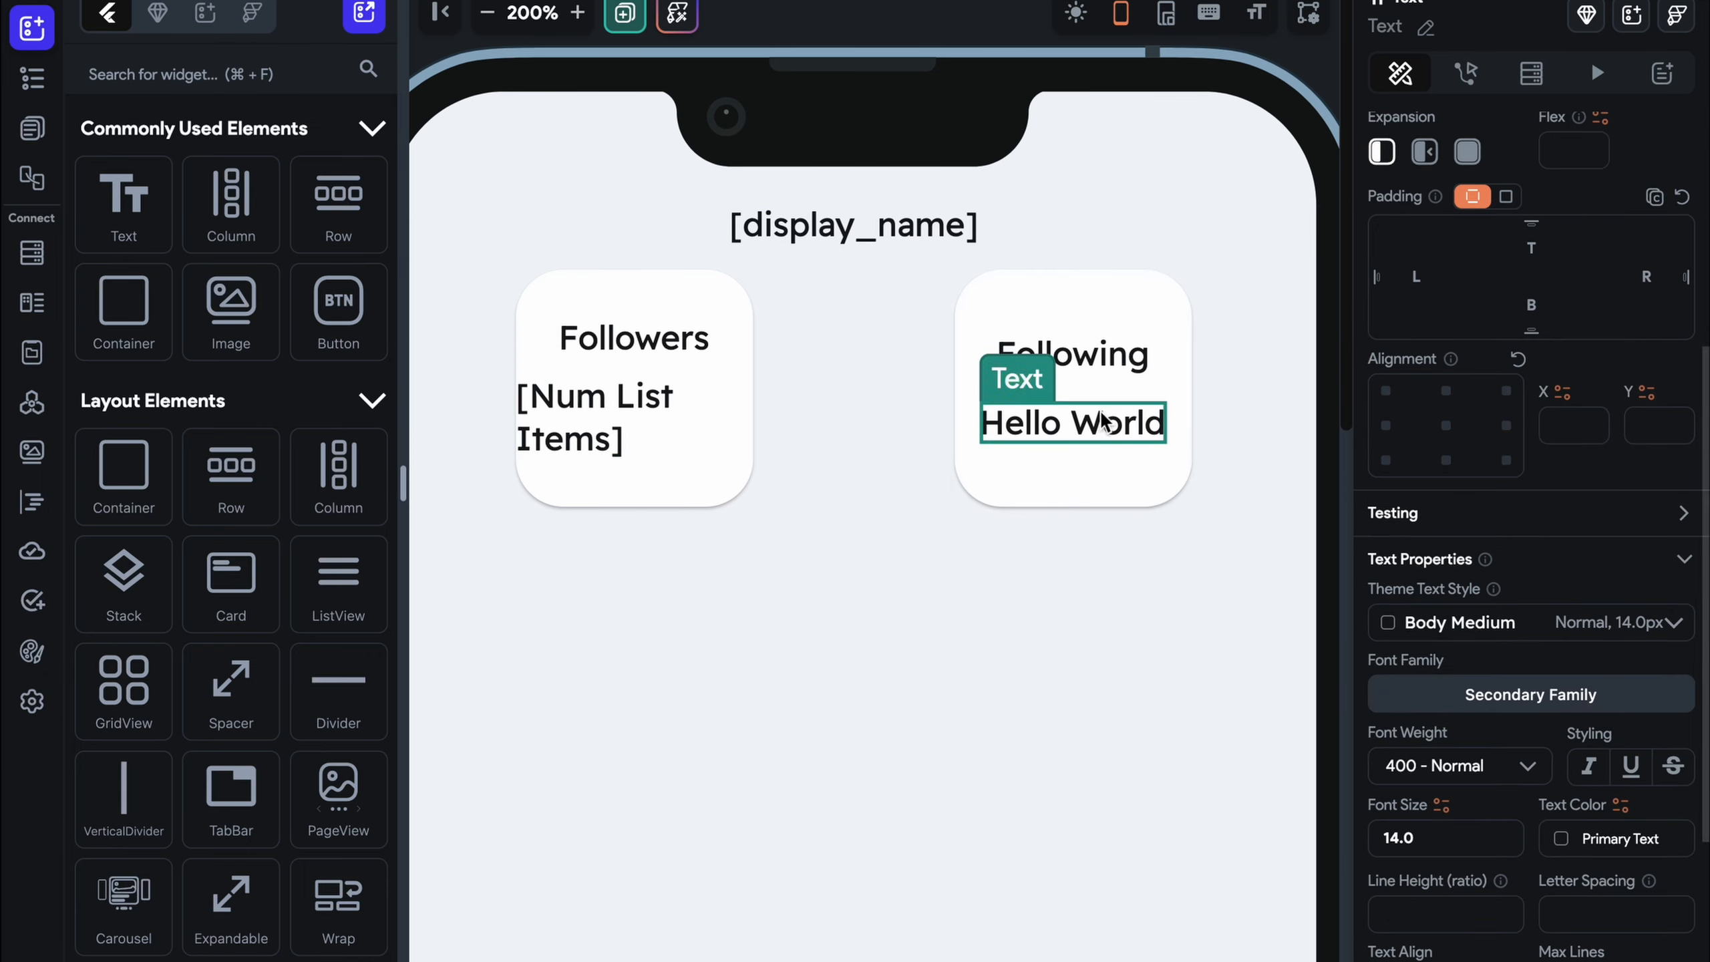
pyautogui.click(1409, 214)
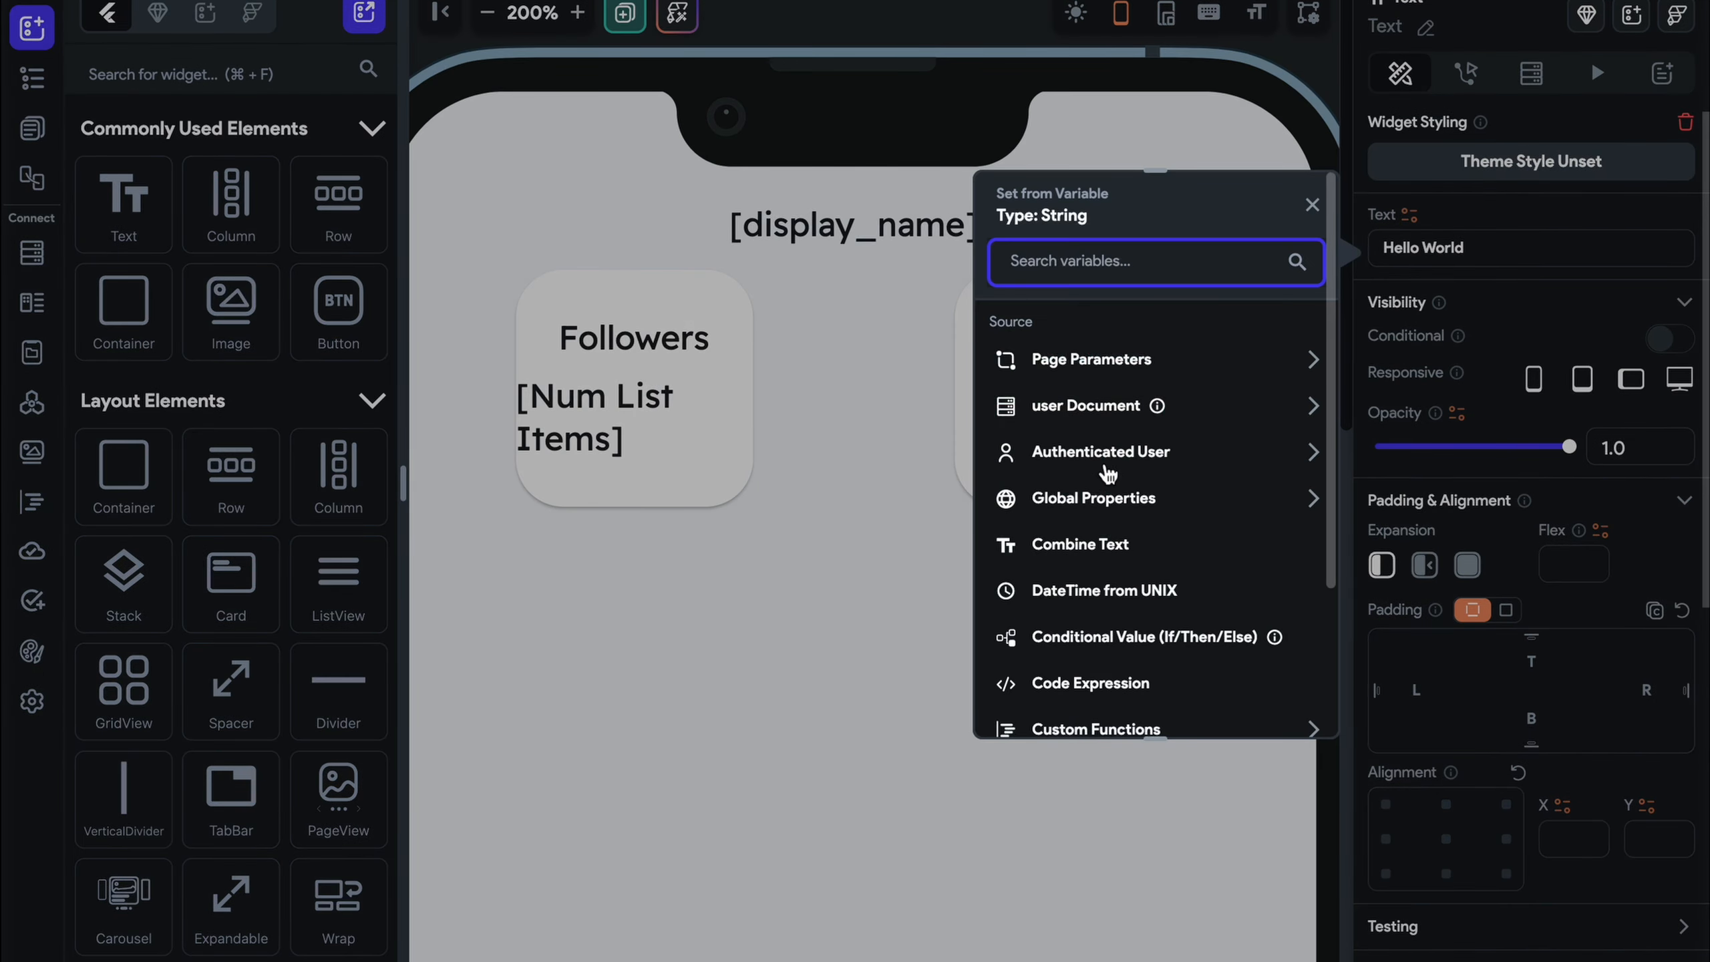
pyautogui.click(1098, 470)
pyautogui.scroll(-3, 1101, 470)
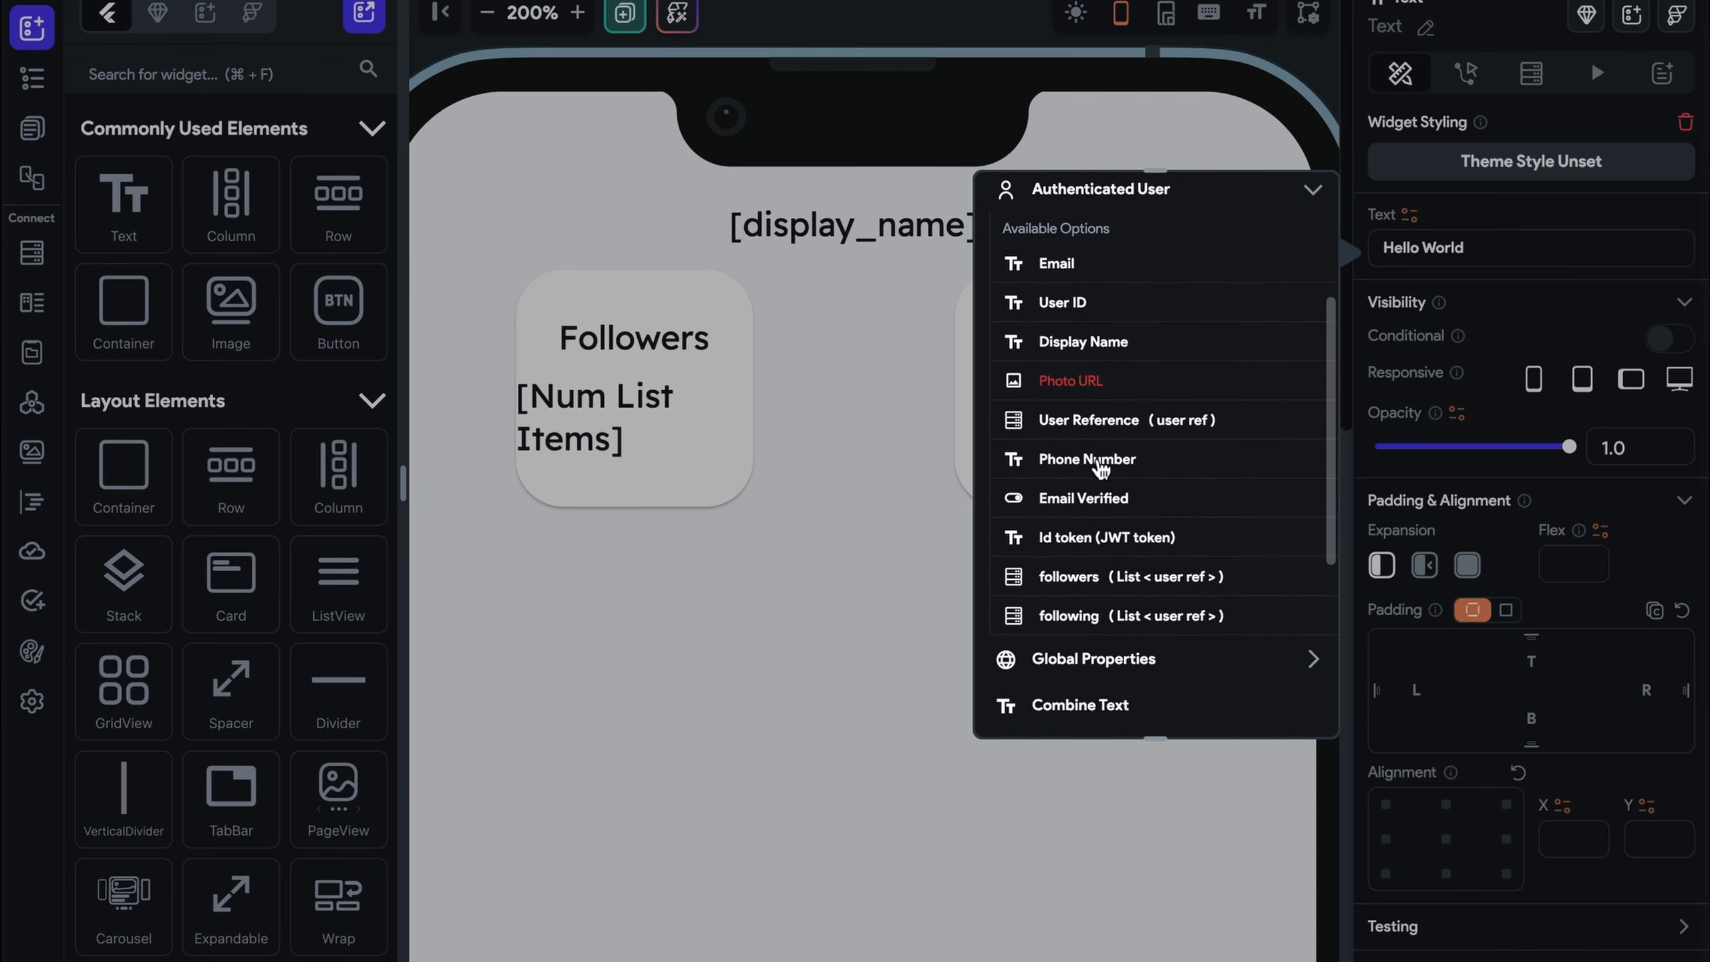
pyautogui.click(1148, 615)
pyautogui.click(1172, 405)
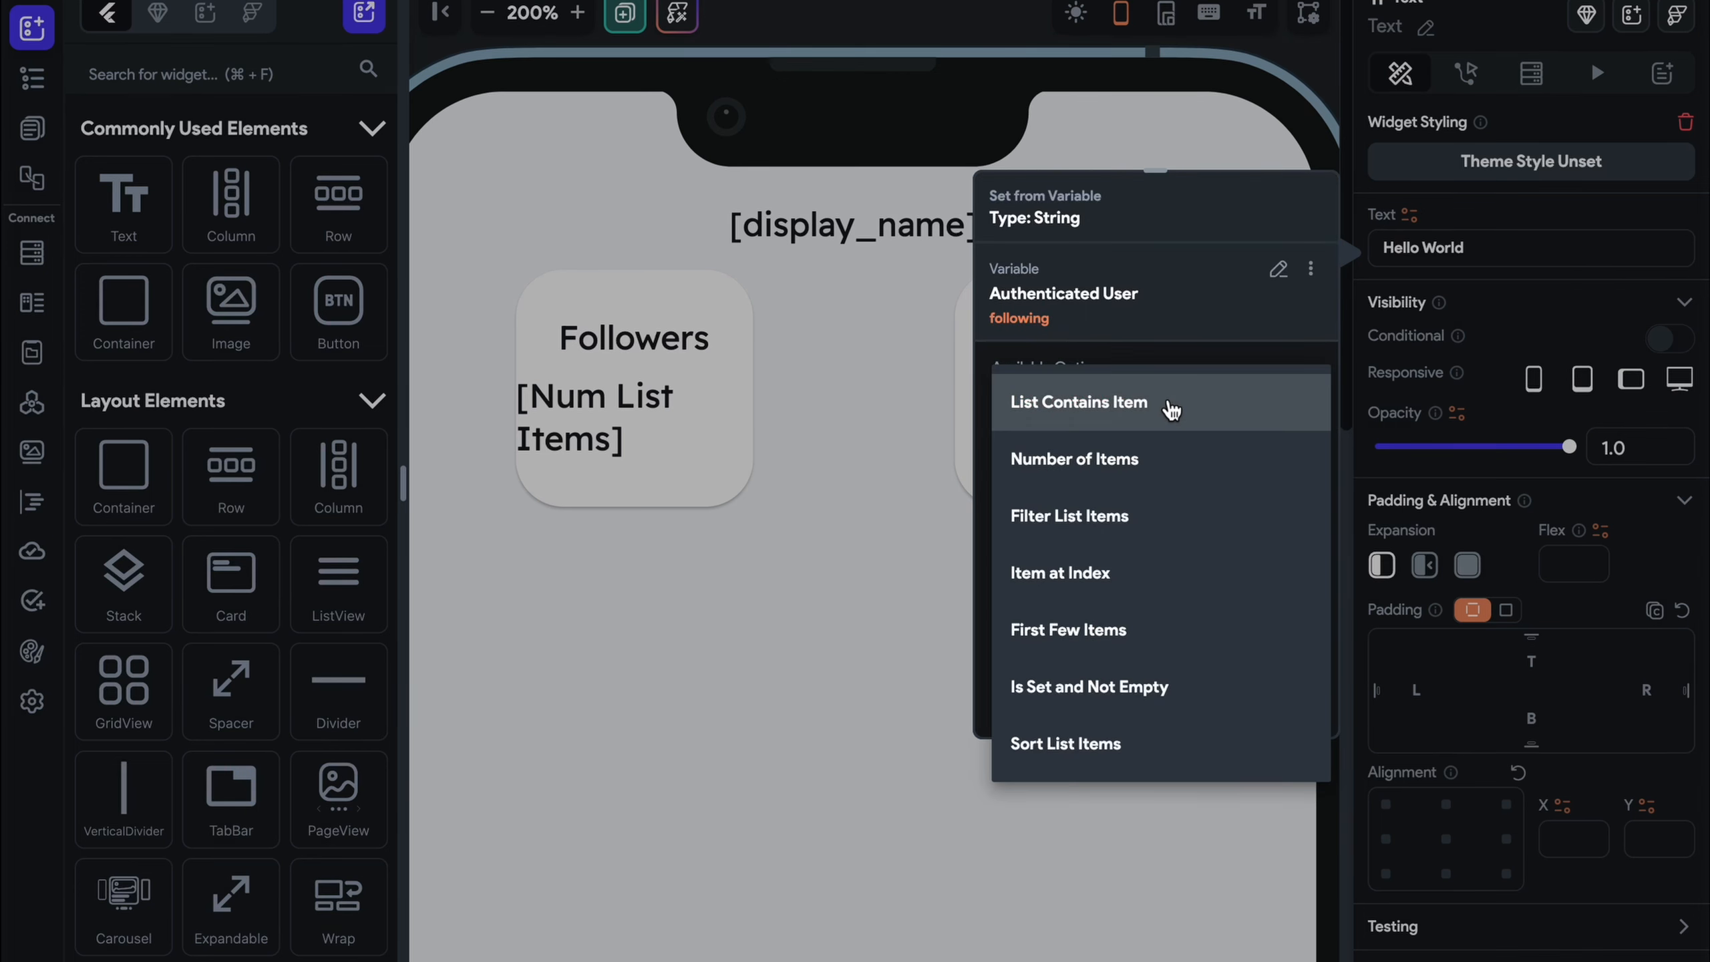
pyautogui.click(1174, 457)
pyautogui.click(1280, 707)
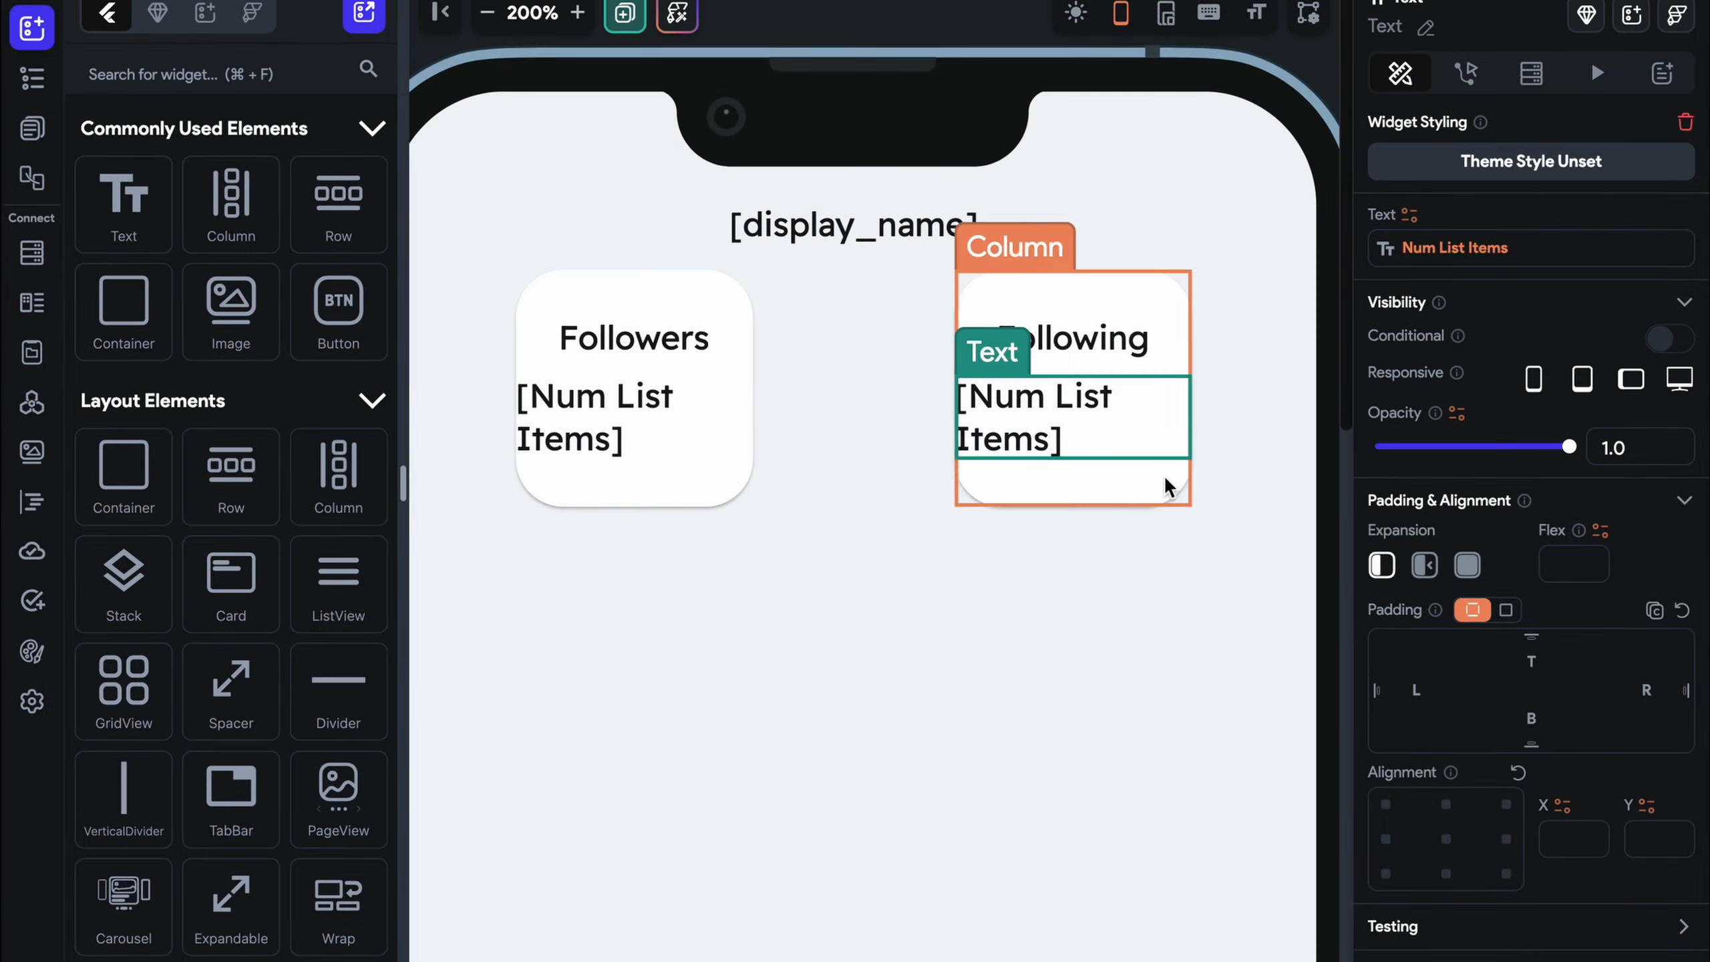
# Centre both count texts, zoom out, and open the Register page
pyautogui.scroll(-8, 1602, 747)
pyautogui.click(1426, 726)
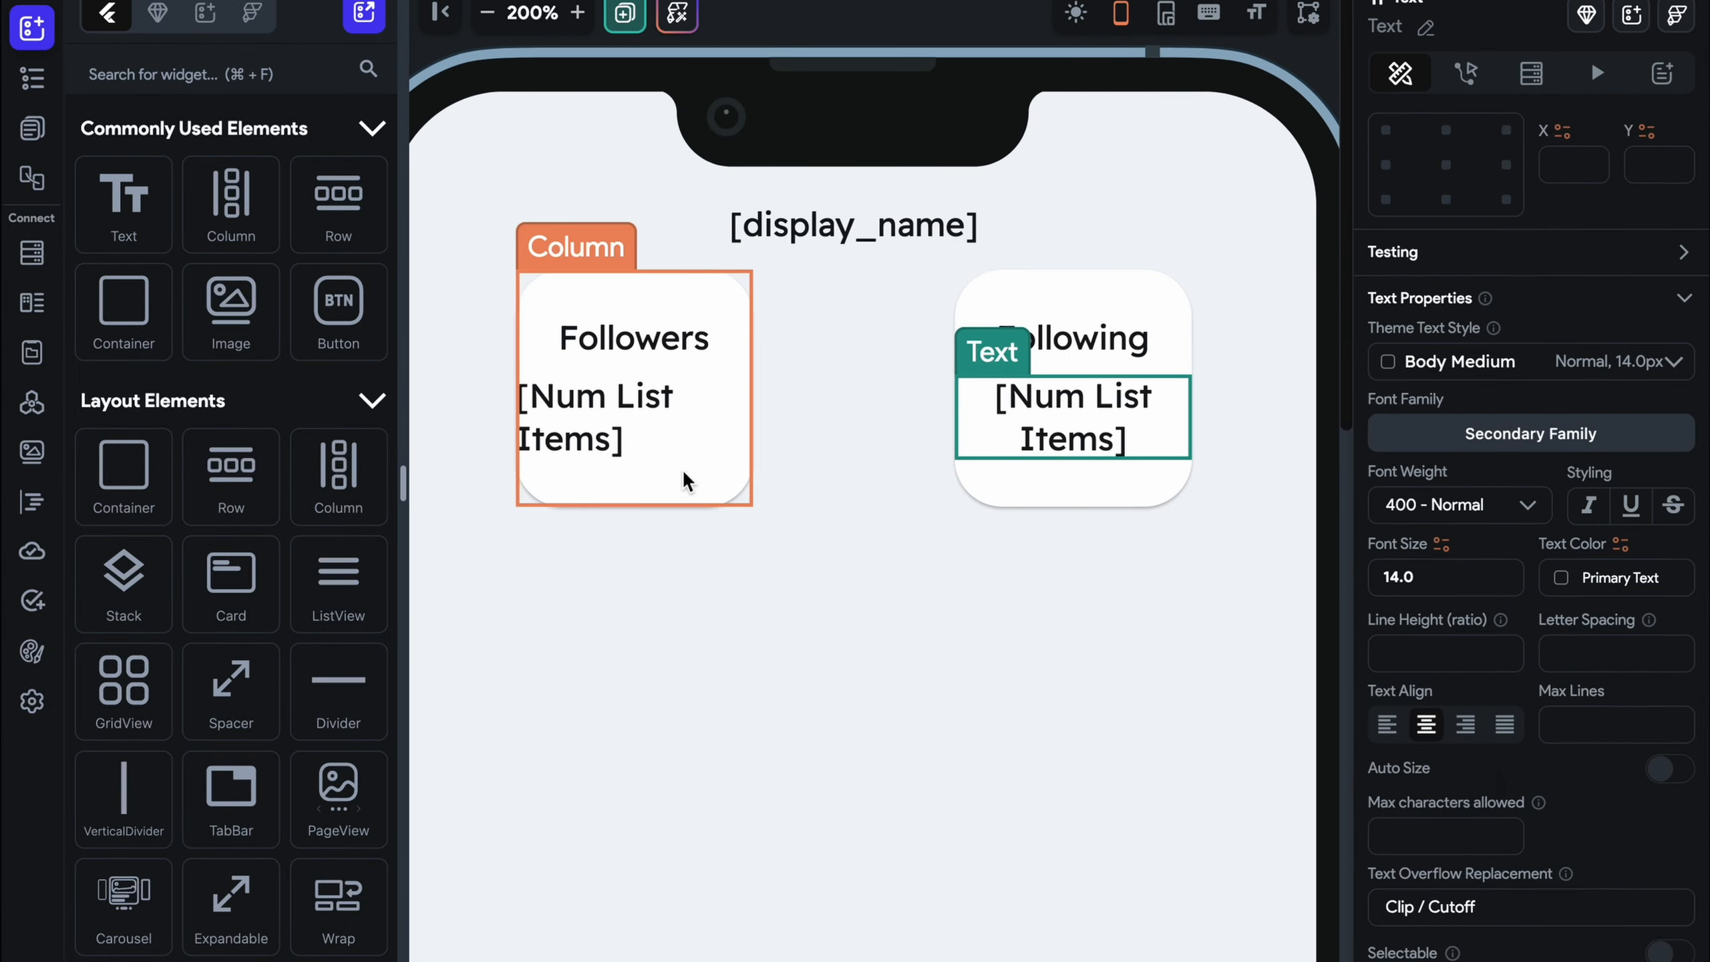
pyautogui.click(751, 452)
pyautogui.click(1427, 726)
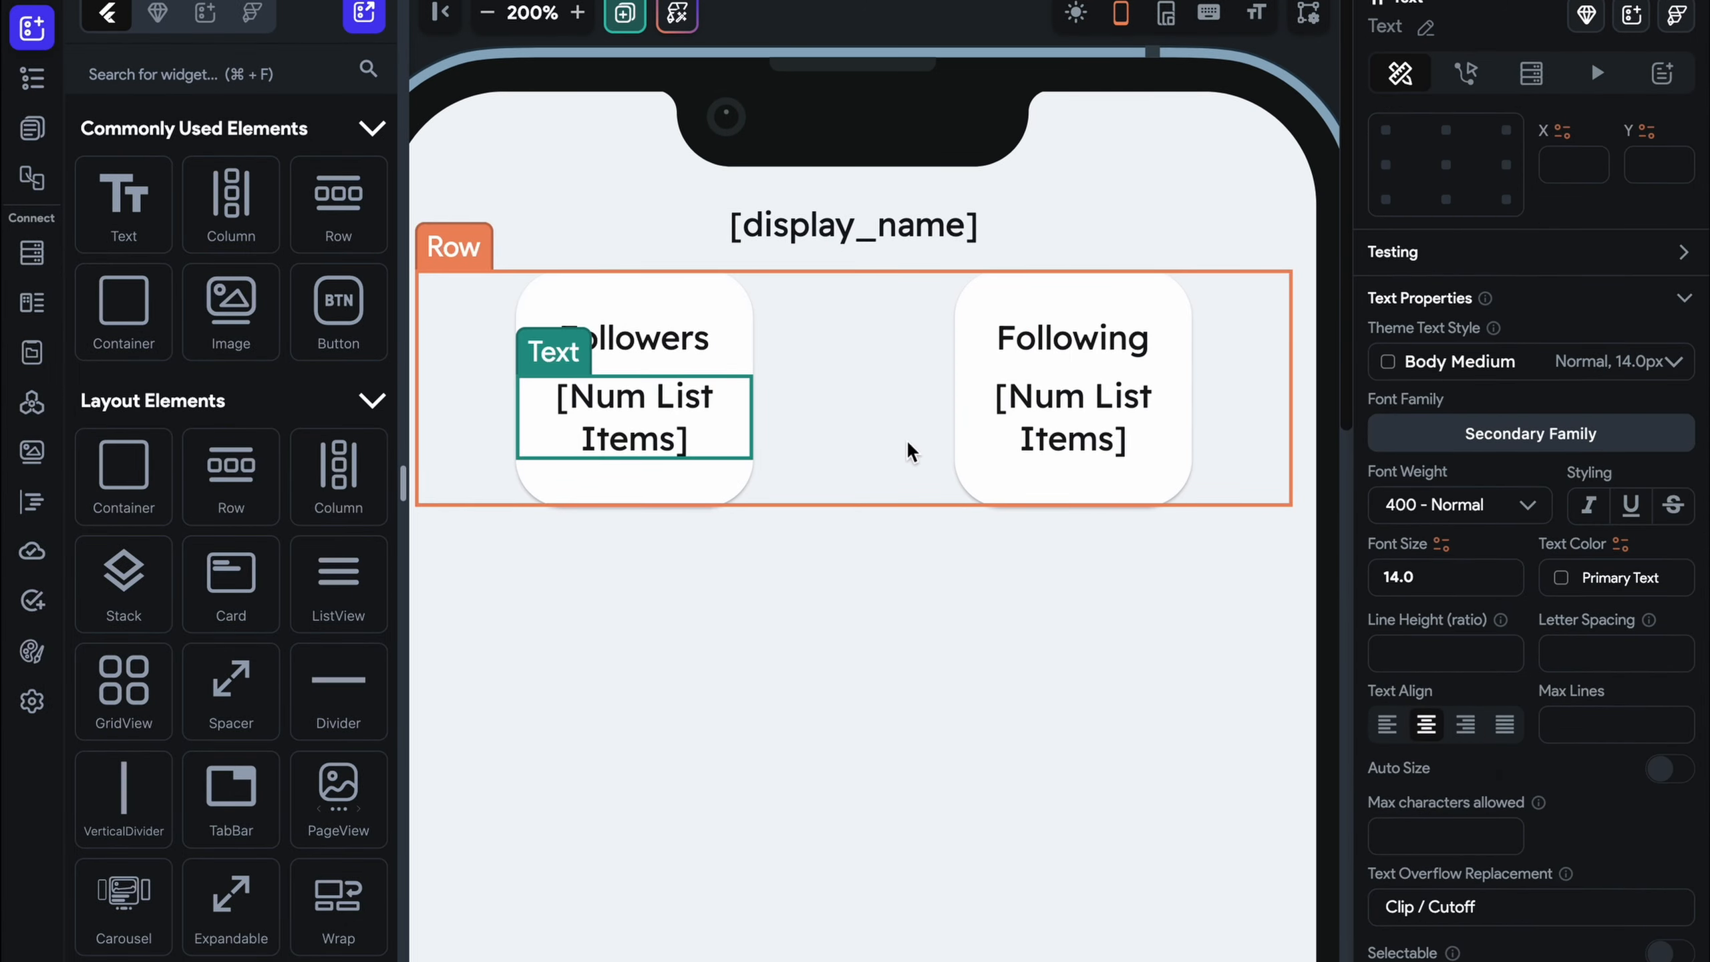
pyautogui.click(487, 12)
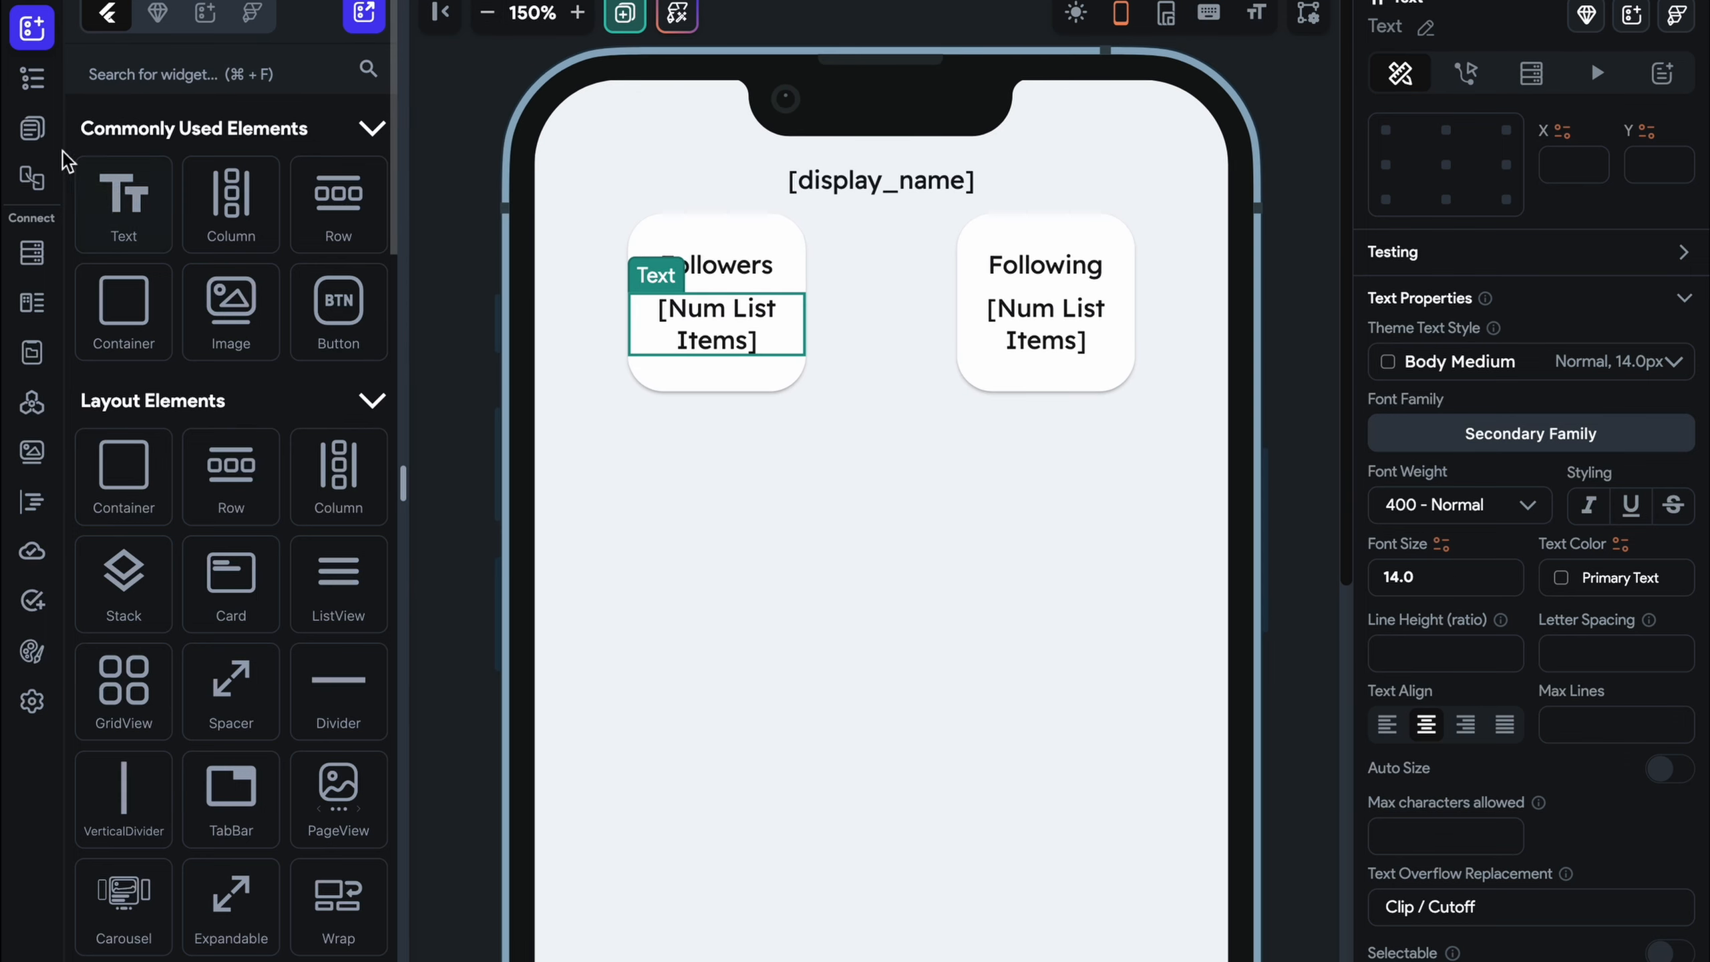
pyautogui.click(32, 128)
pyautogui.click(216, 168)
# In Firestore settings, set user document Create and Read permissions to Everyone
pyautogui.click(215, 230)
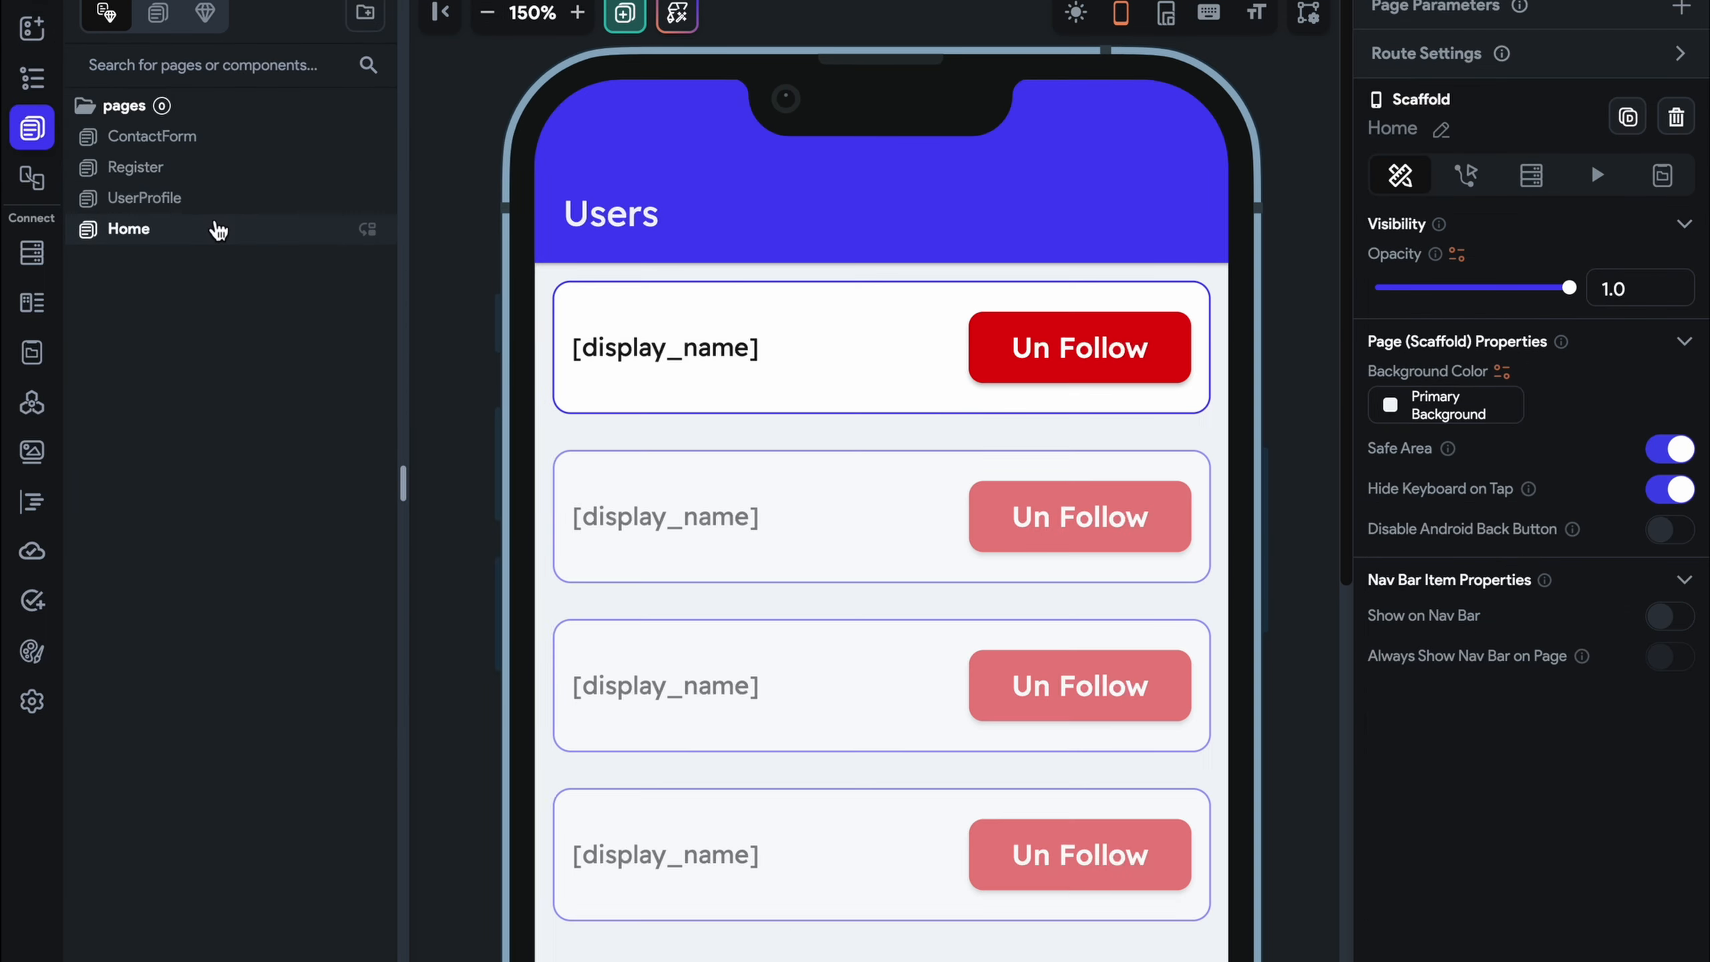
pyautogui.click(31, 253)
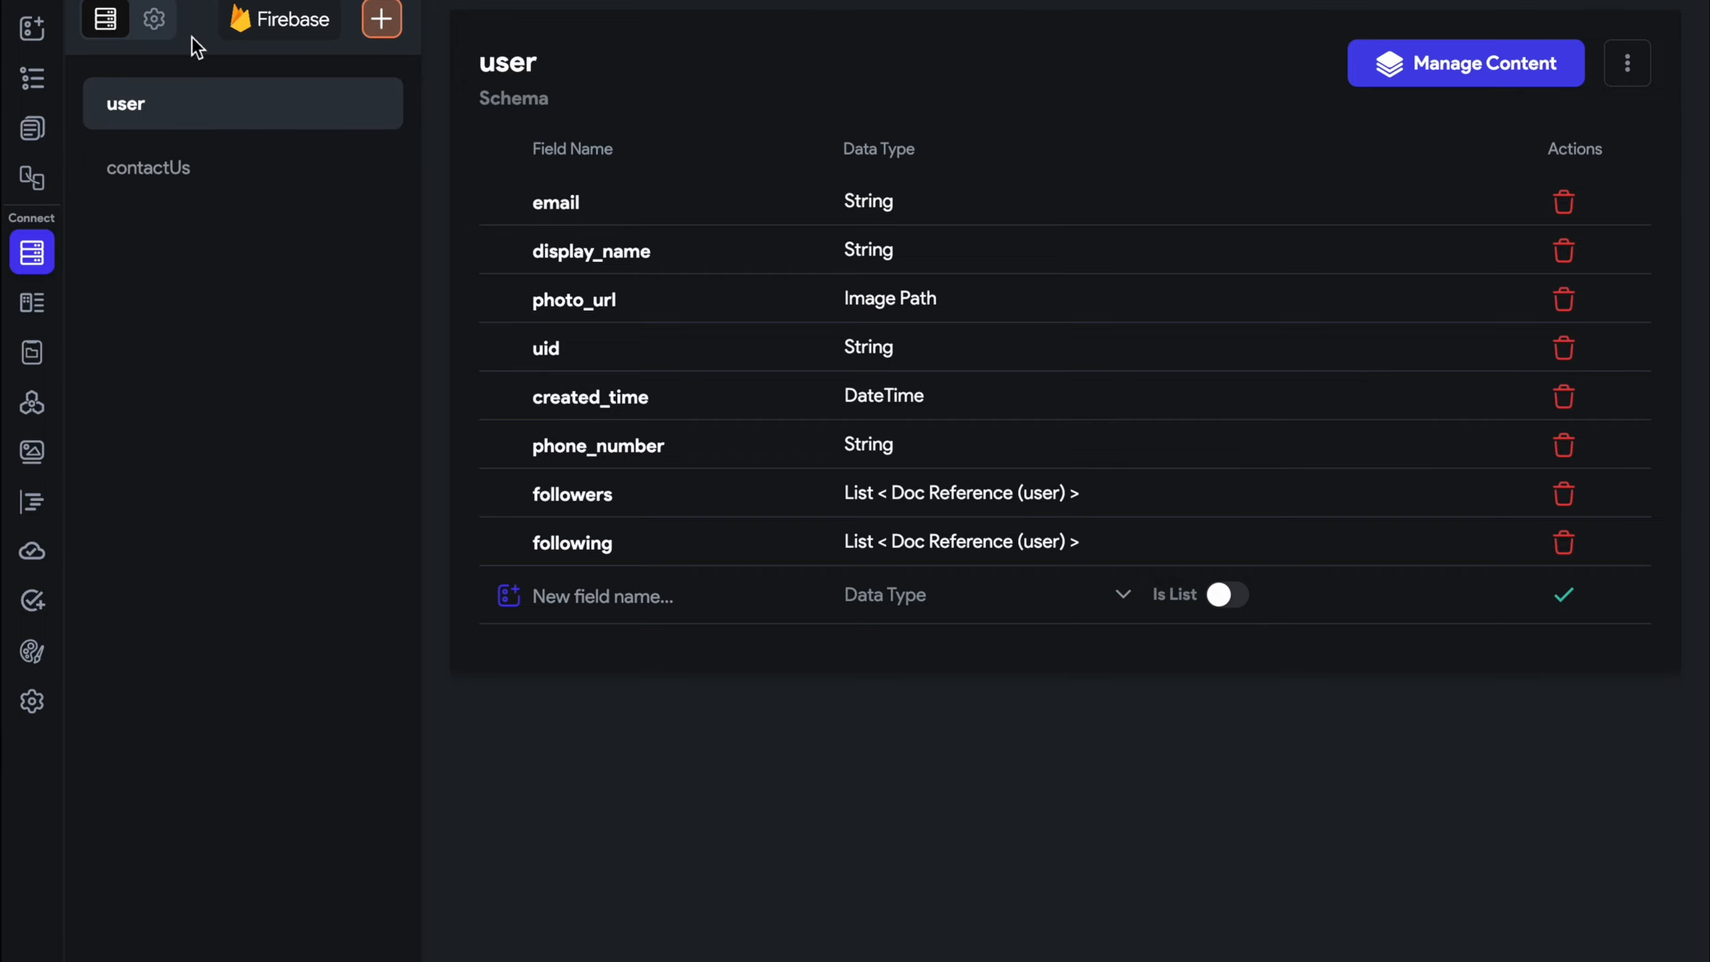
pyautogui.click(153, 18)
pyautogui.scroll(-7, 761, 448)
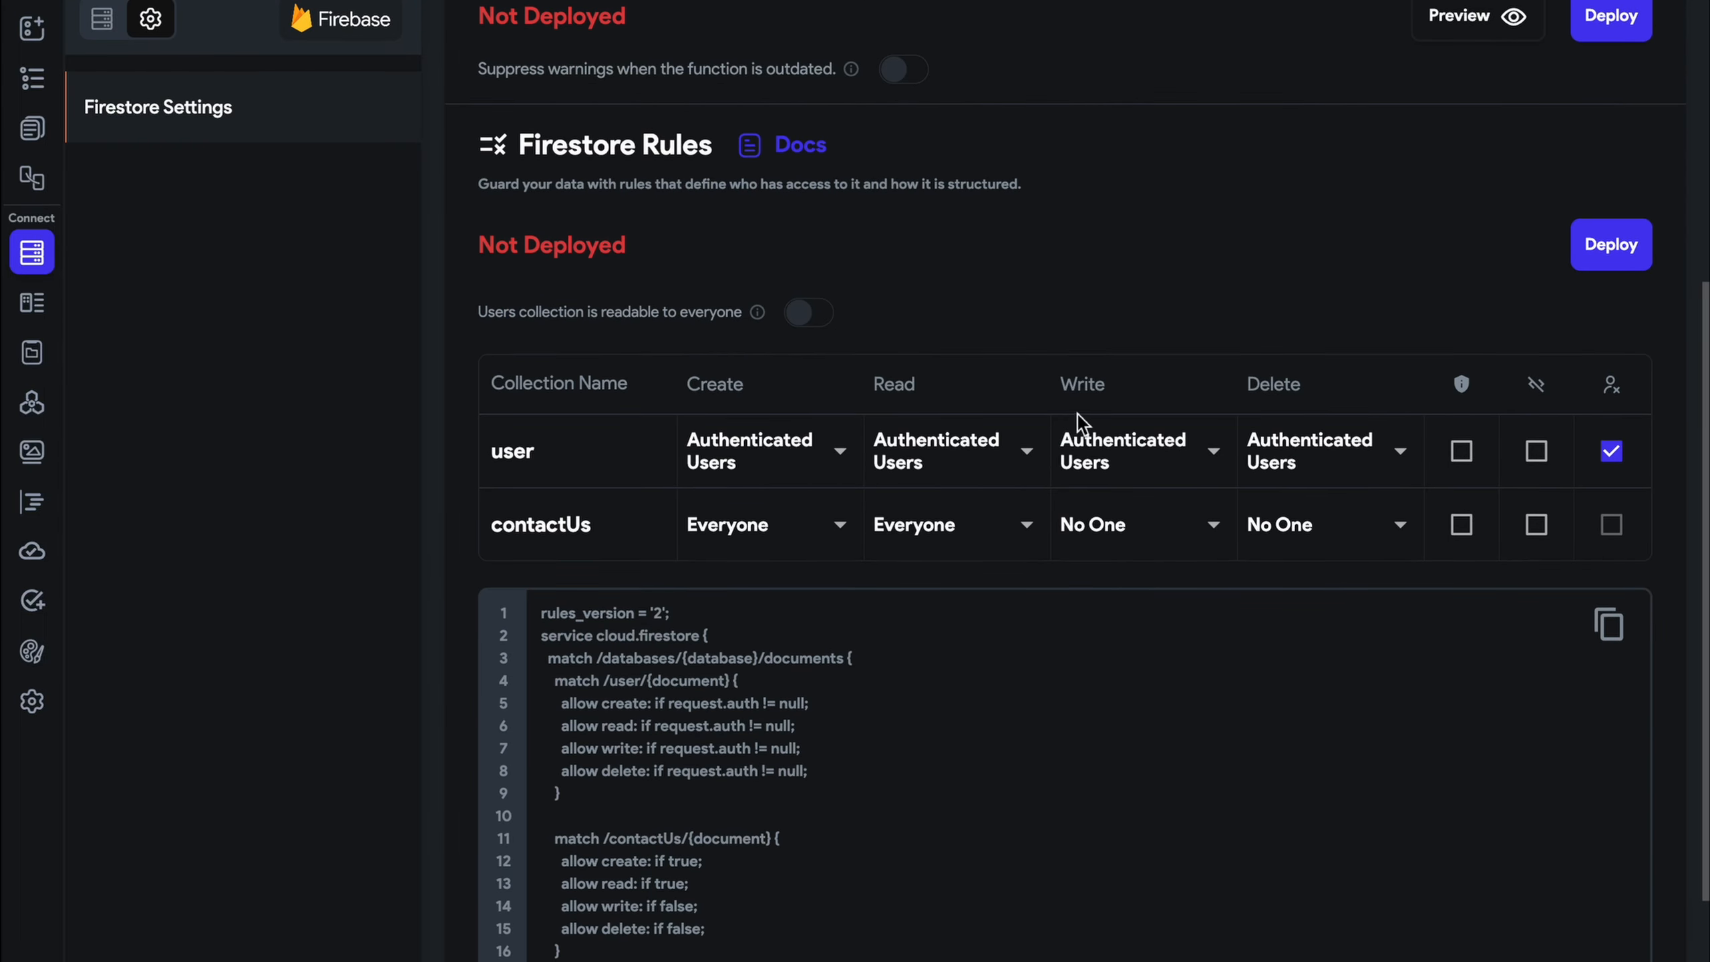
pyautogui.click(770, 446)
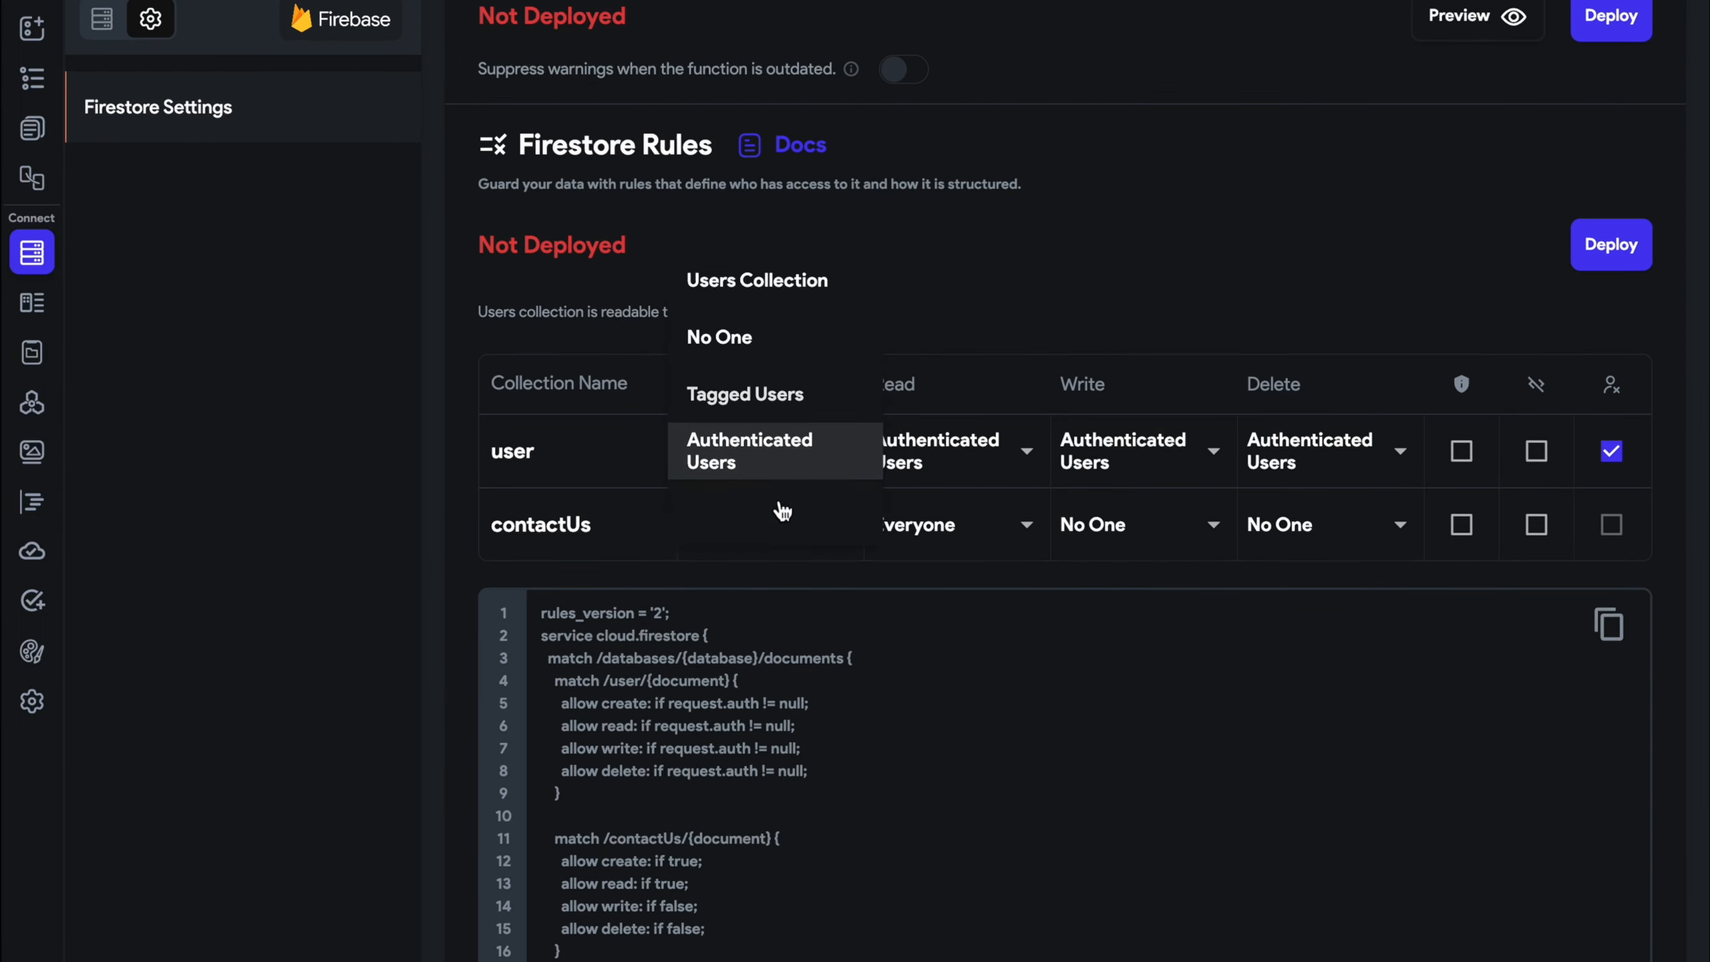
pyautogui.click(775, 507)
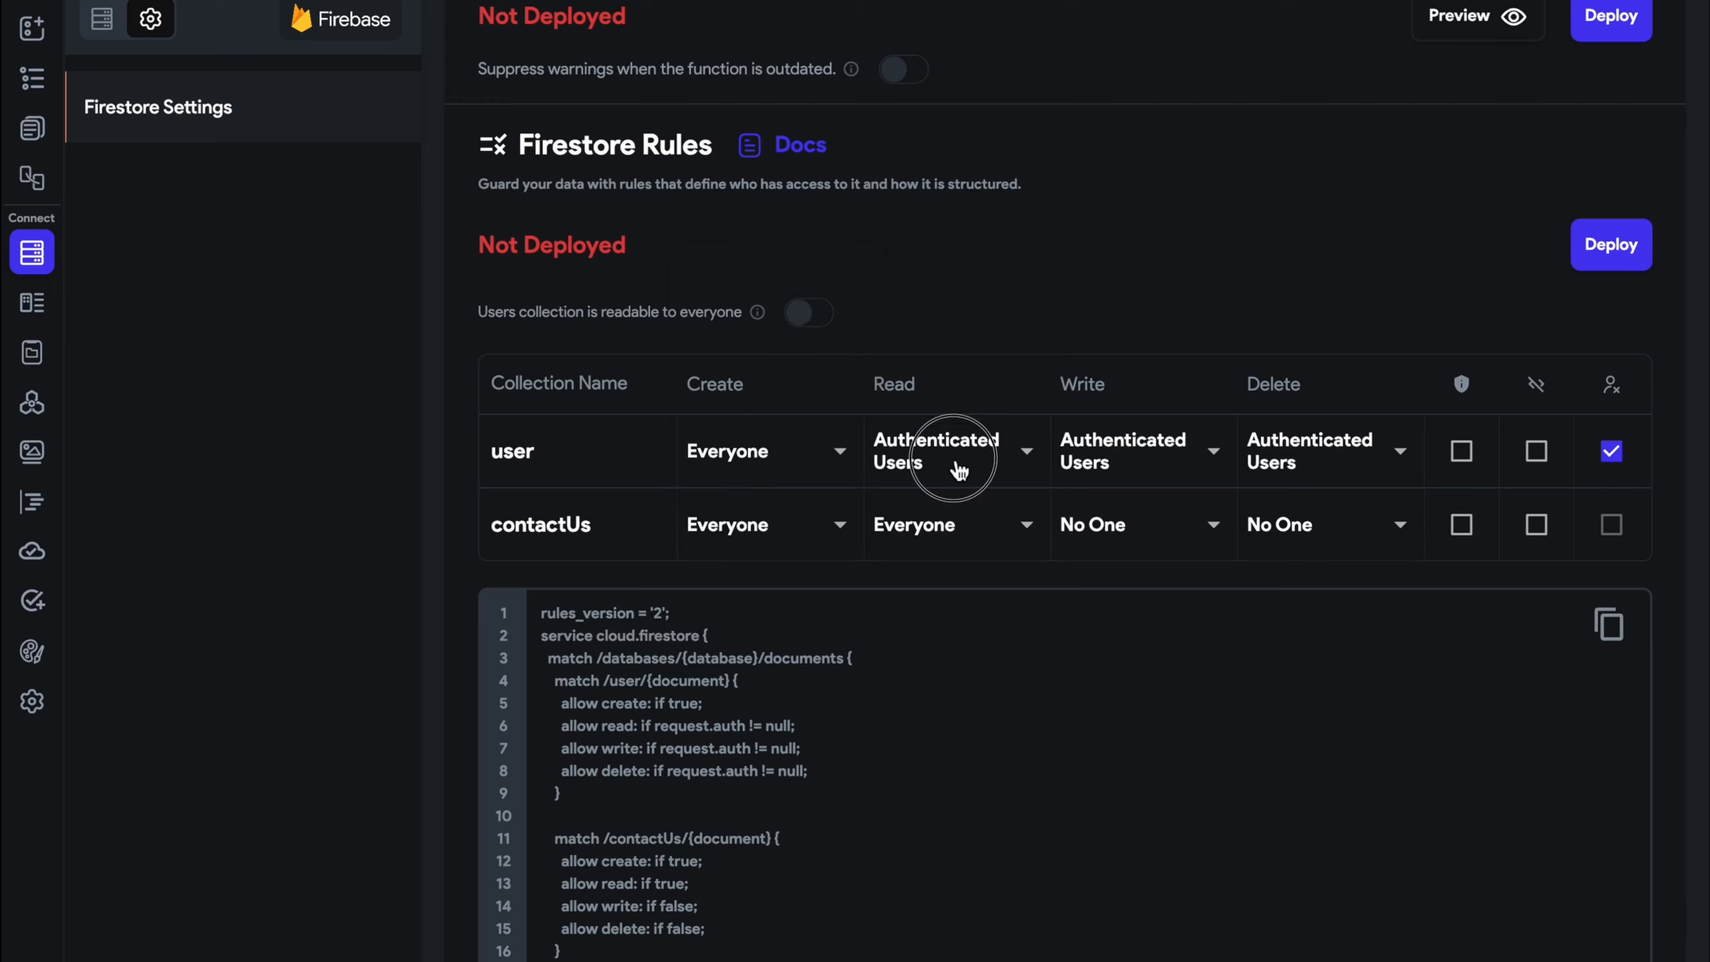
pyautogui.click(958, 458)
pyautogui.click(956, 515)
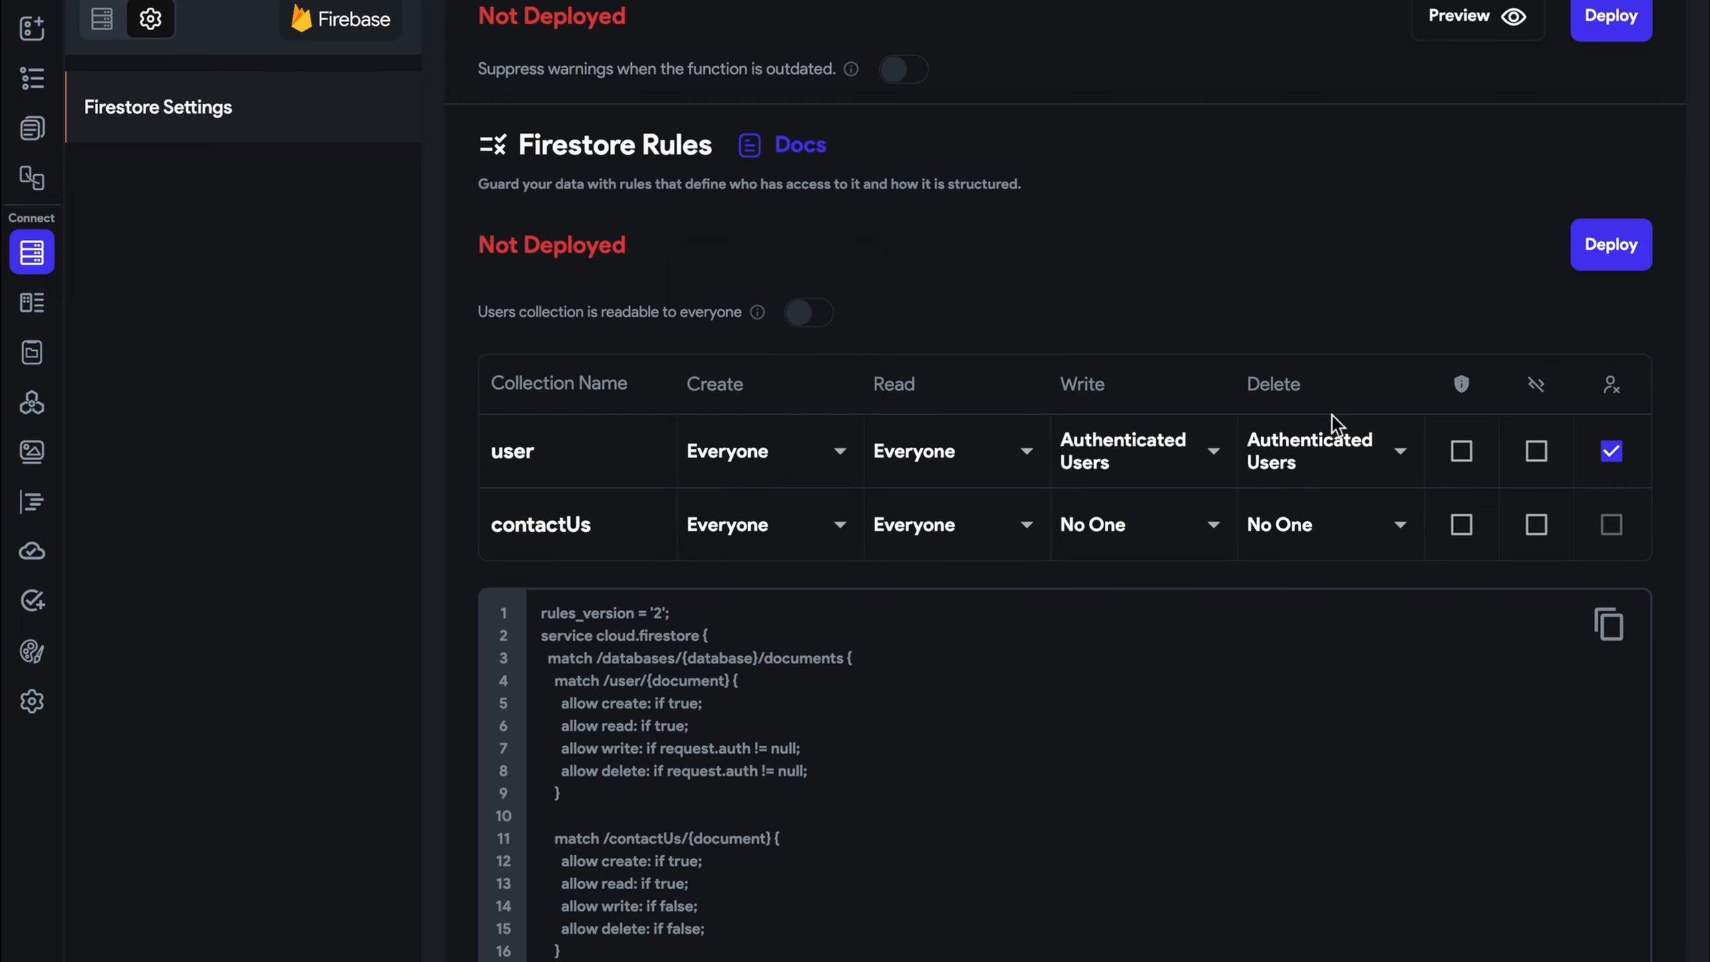
# Deploy the updated Firestore rules and return to the Home page editor
pyautogui.click(1629, 248)
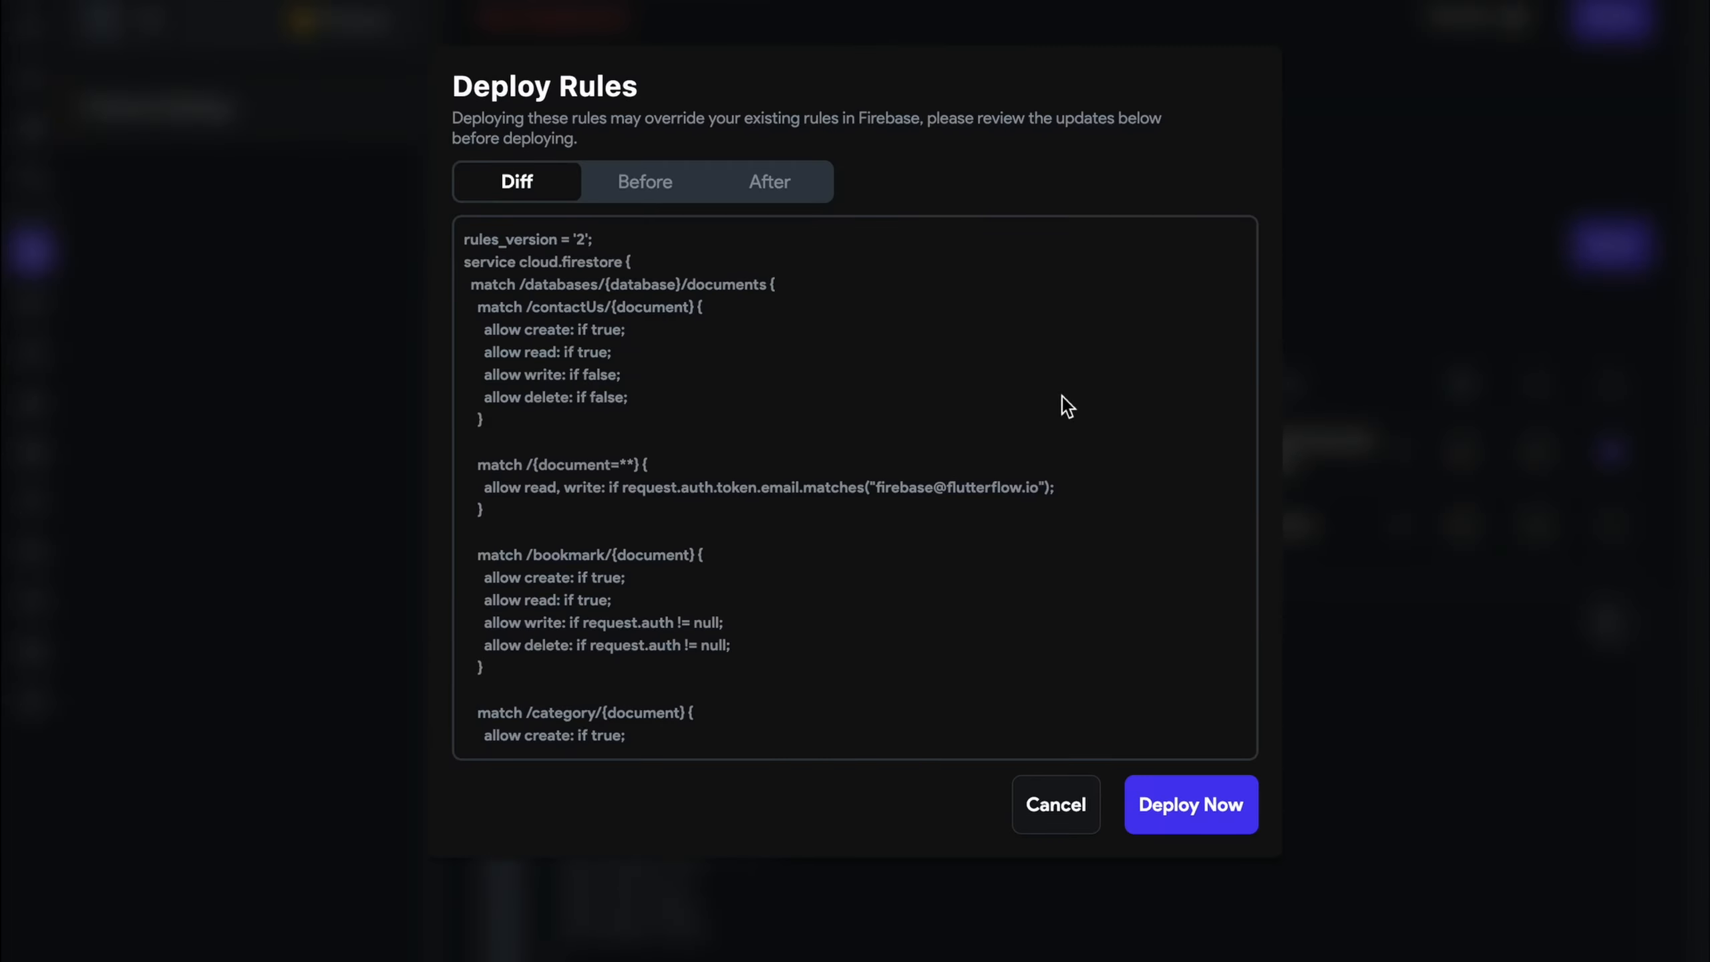
pyautogui.scroll(-10, 1039, 566)
pyautogui.scroll(10, 1046, 572)
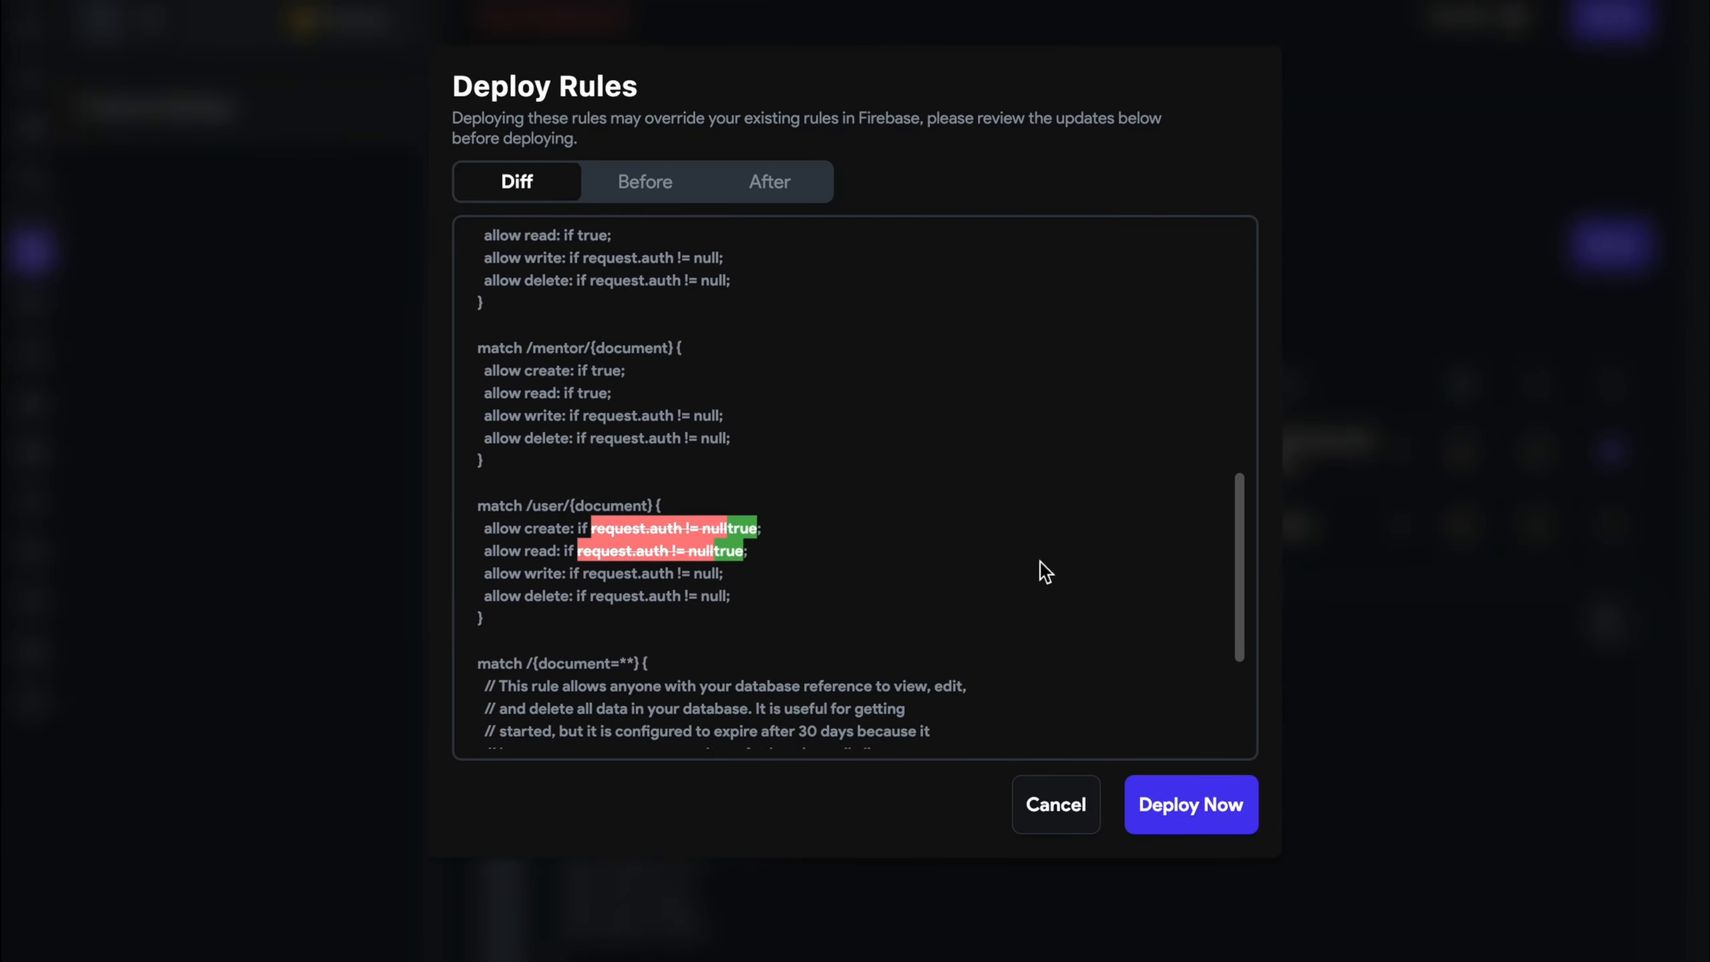
pyautogui.click(1220, 827)
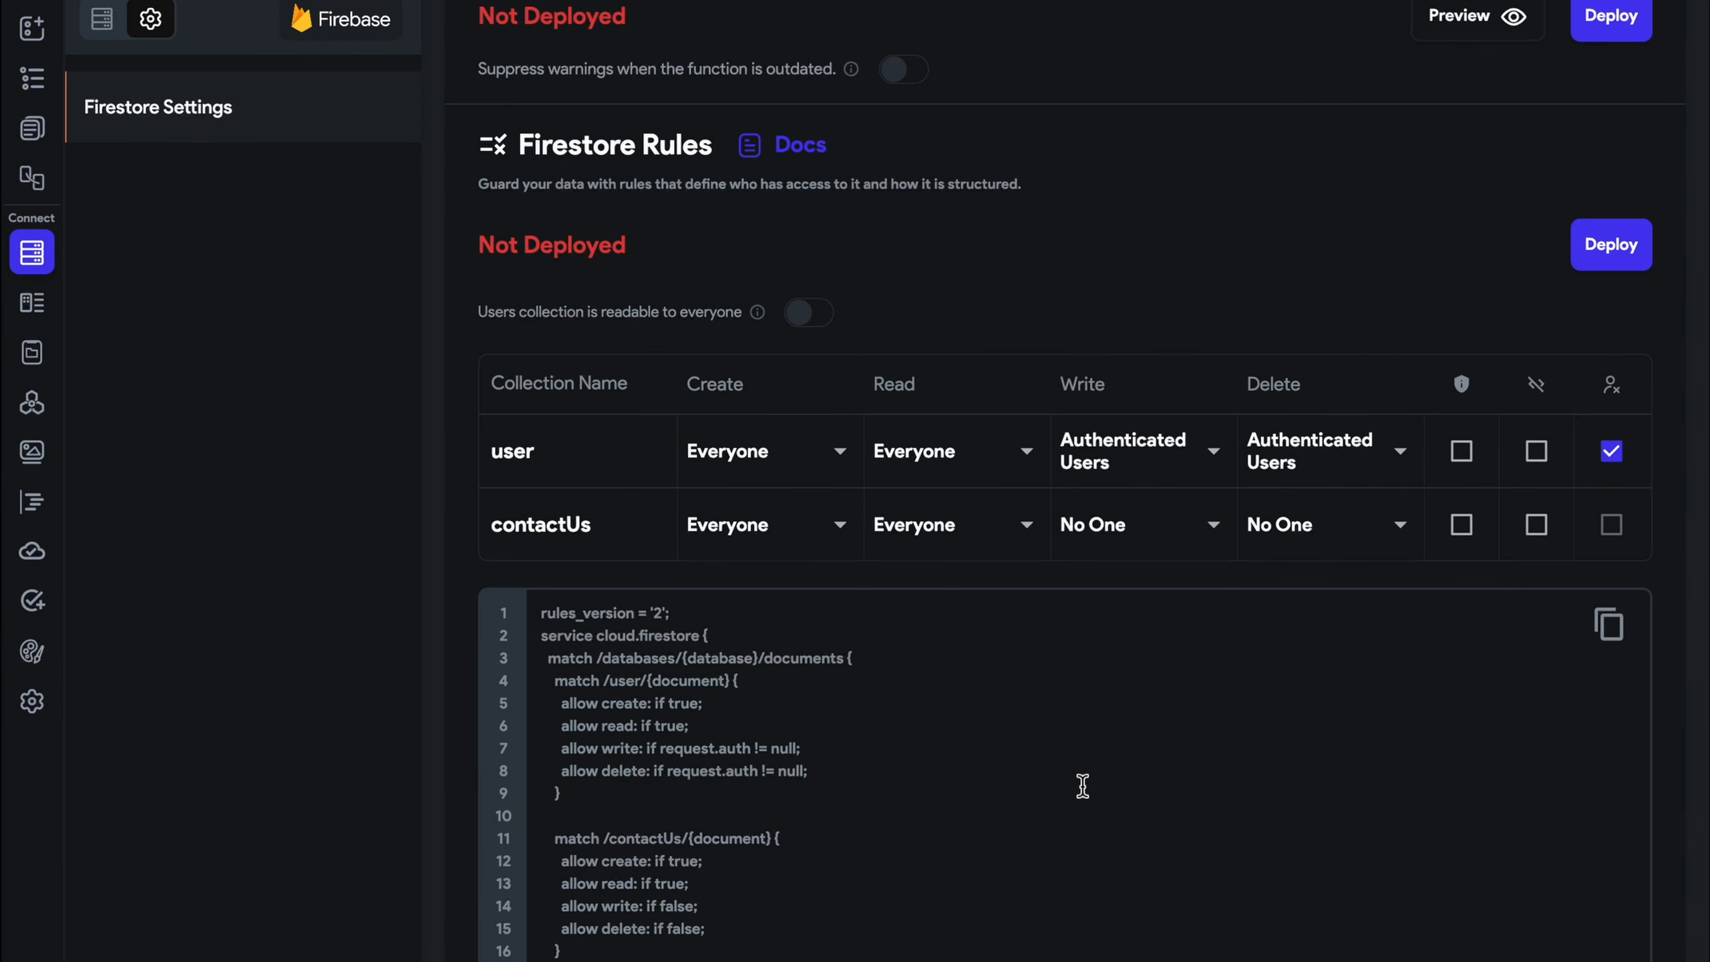
pyautogui.scroll(3, 1016, 264)
pyautogui.scroll(2, 1017, 264)
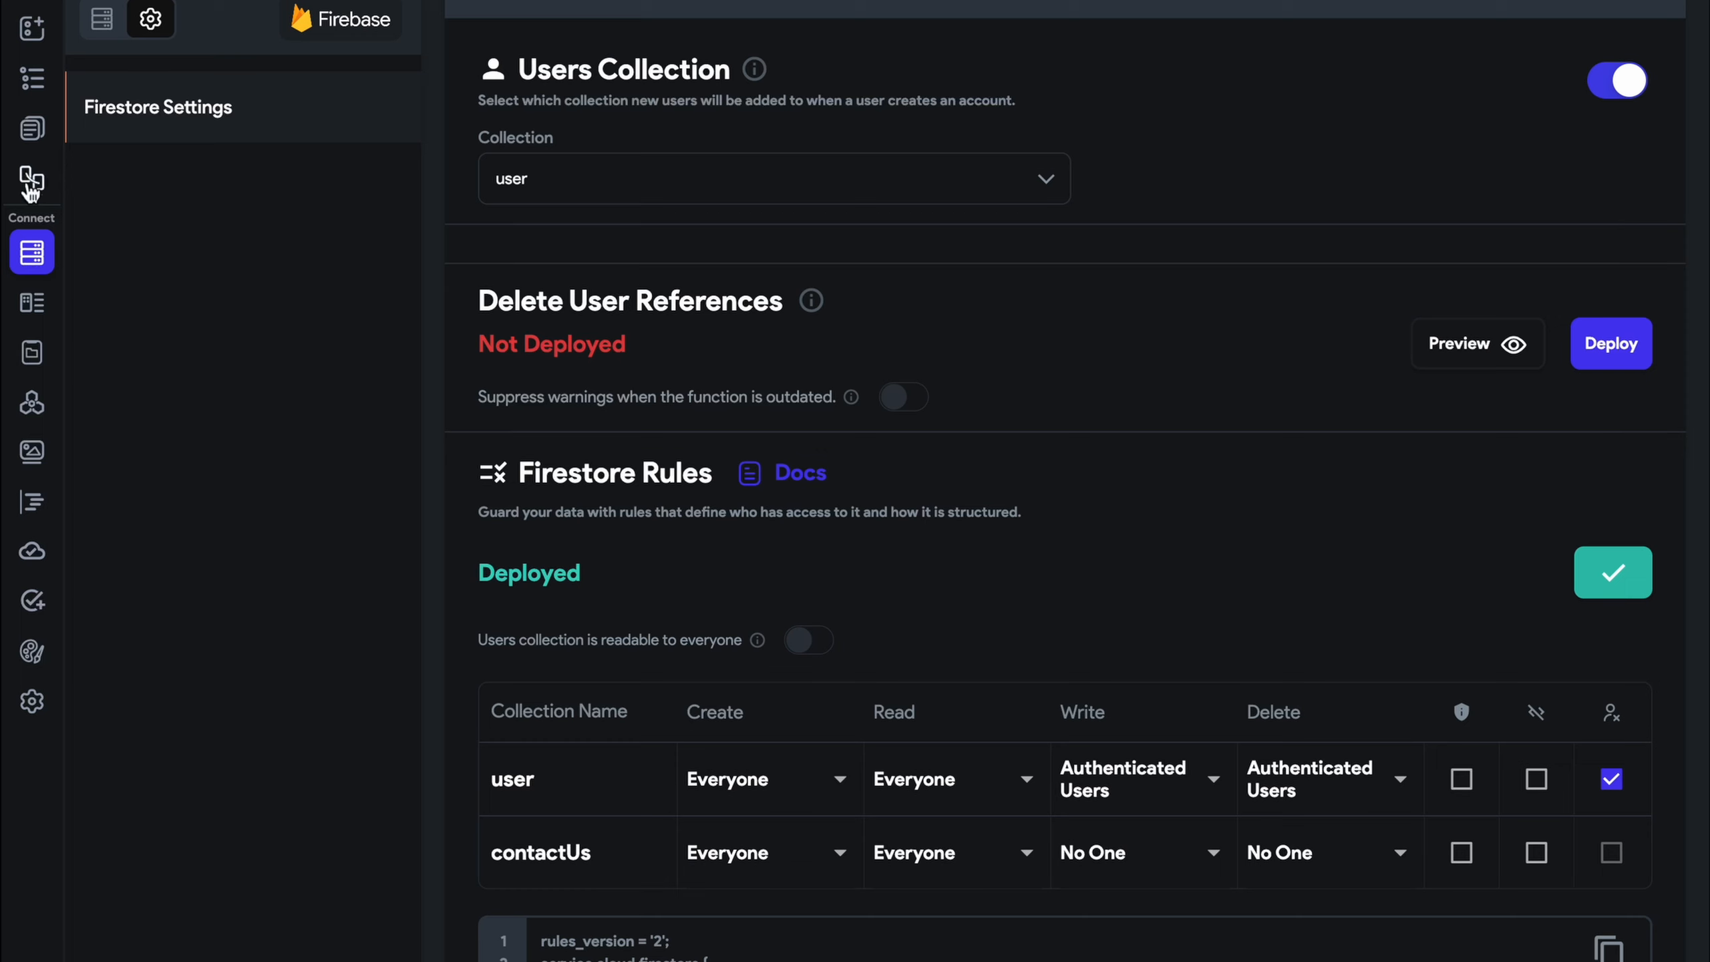
pyautogui.click(31, 128)
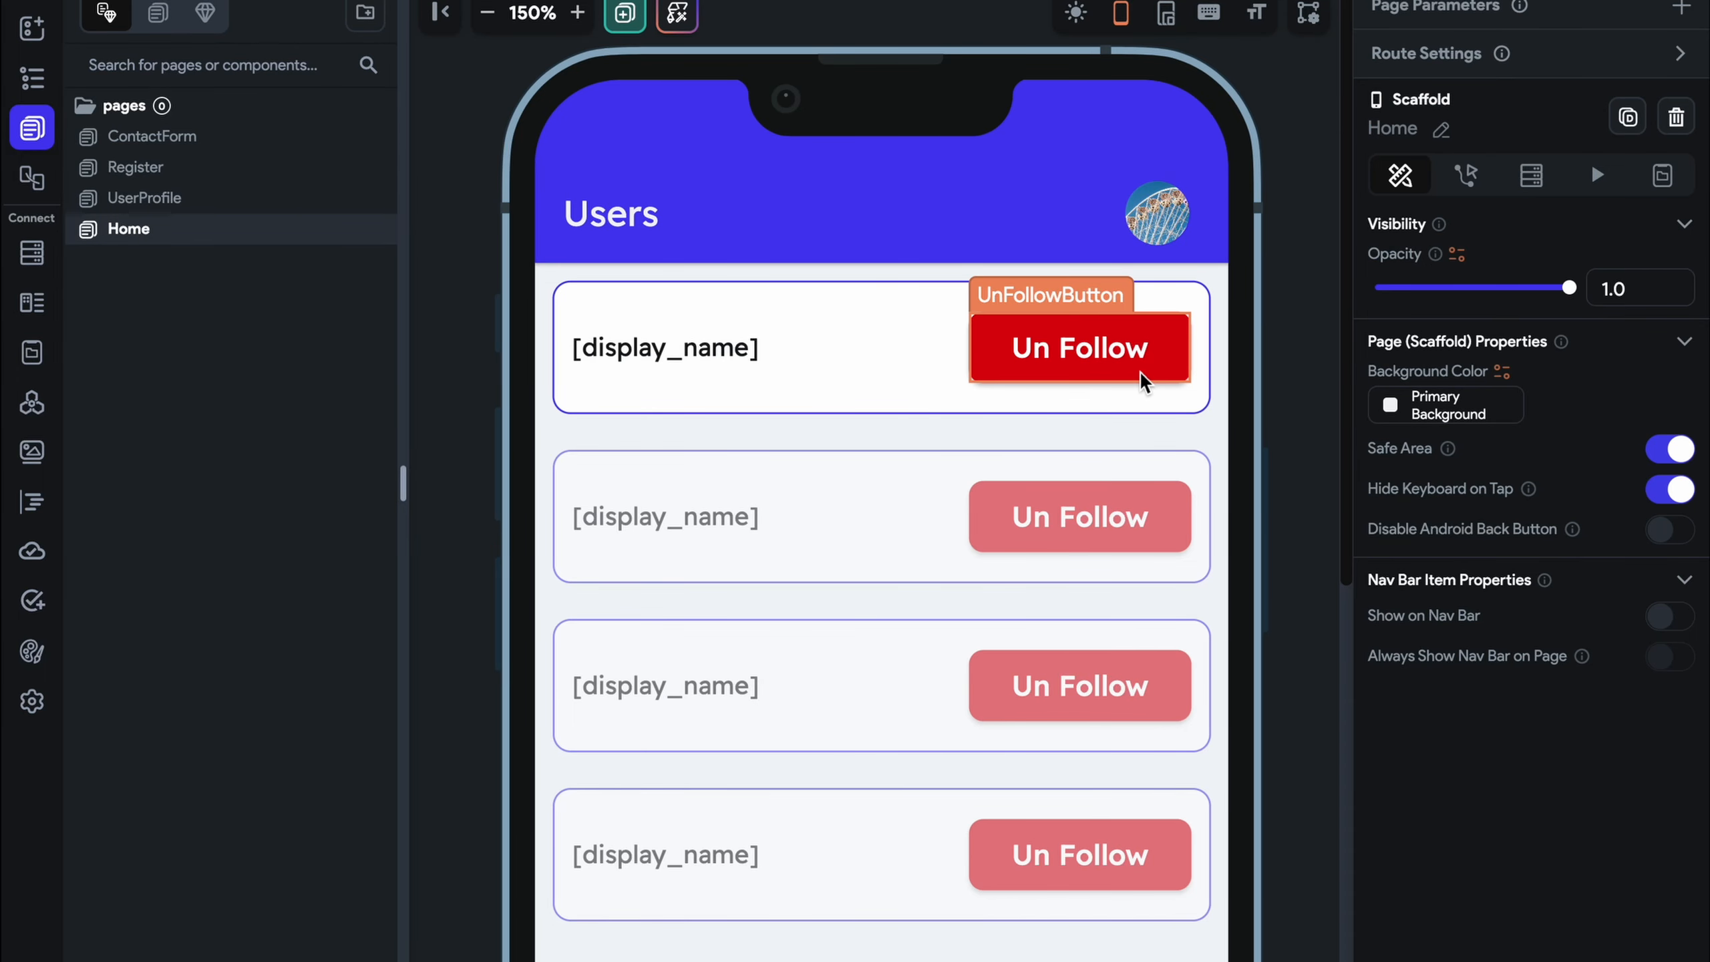
# Switch to the full-screen browser and open the No Code Academy site in a new tab
pyautogui.hotkey('ctrl', 'Left')
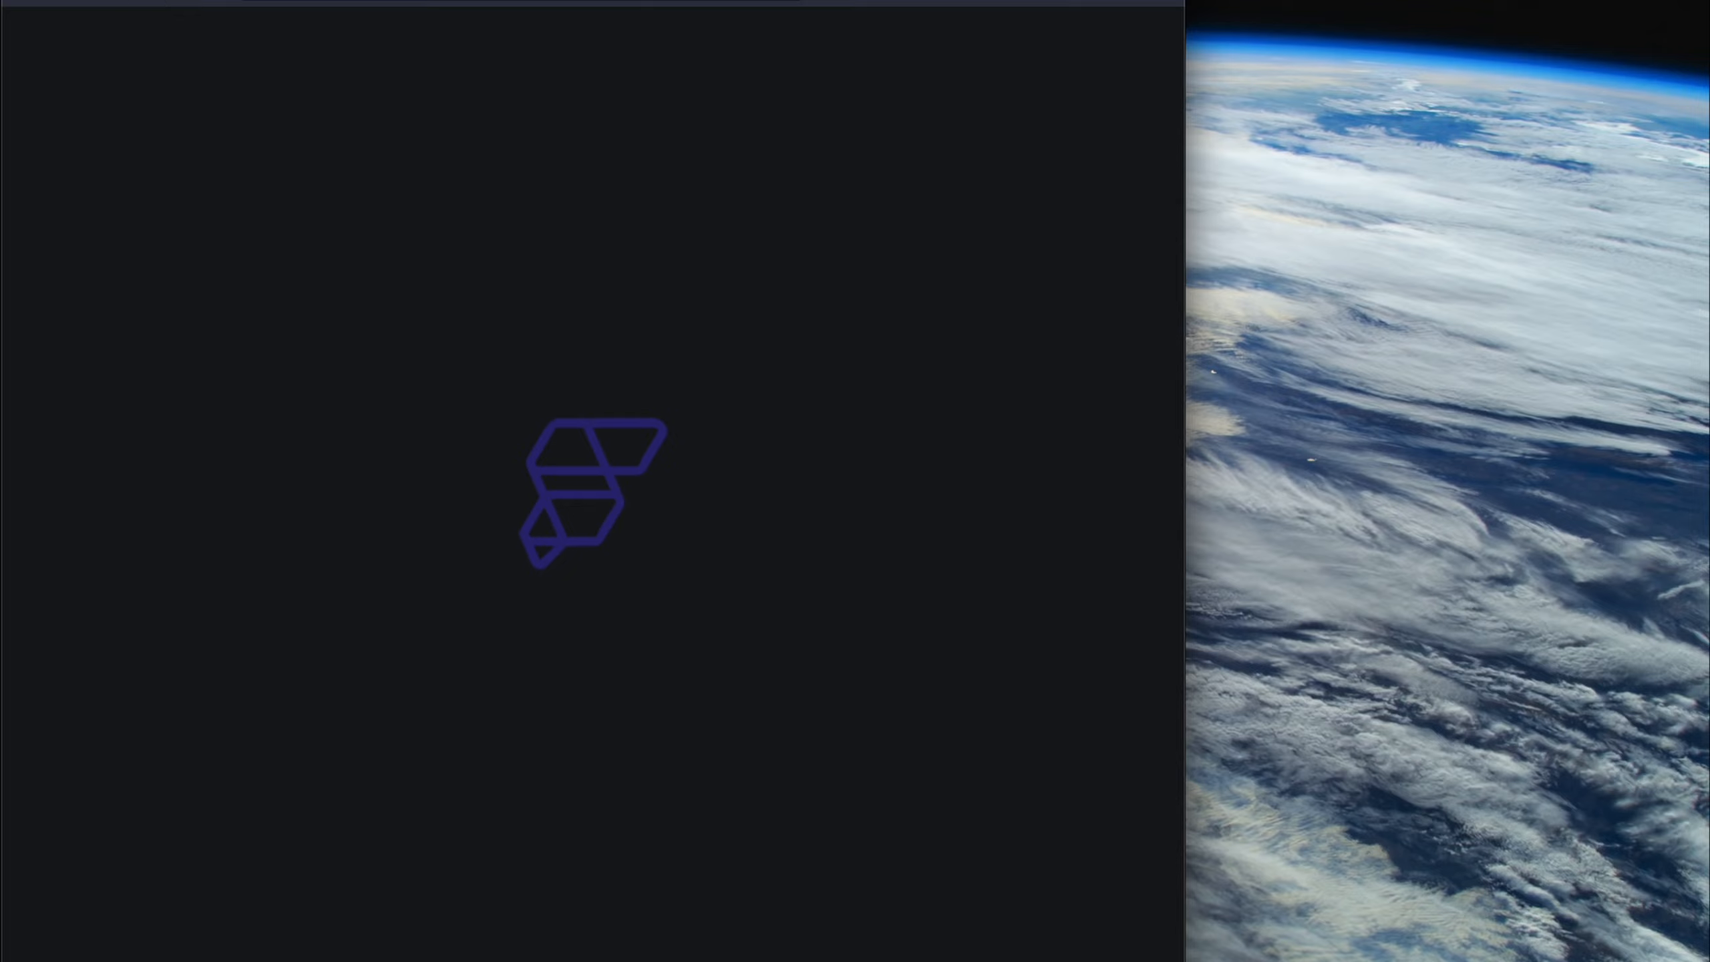
pyautogui.click(70, 1)
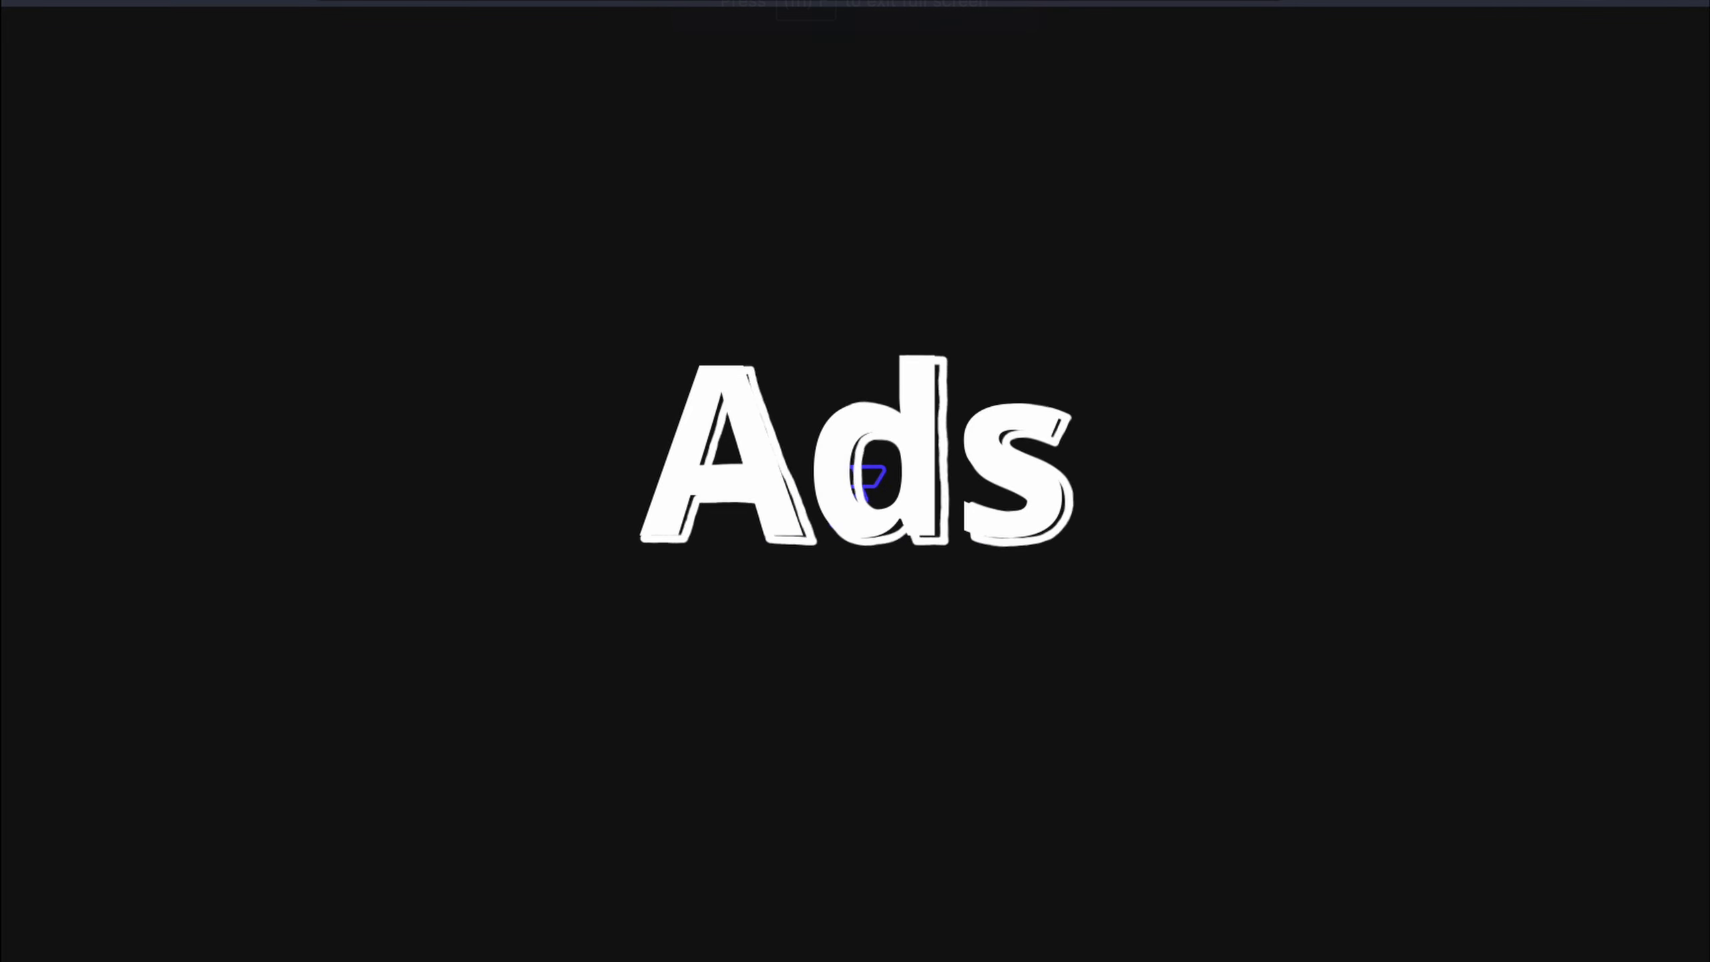
pyautogui.press('super+t')
pyautogui.write('noc')
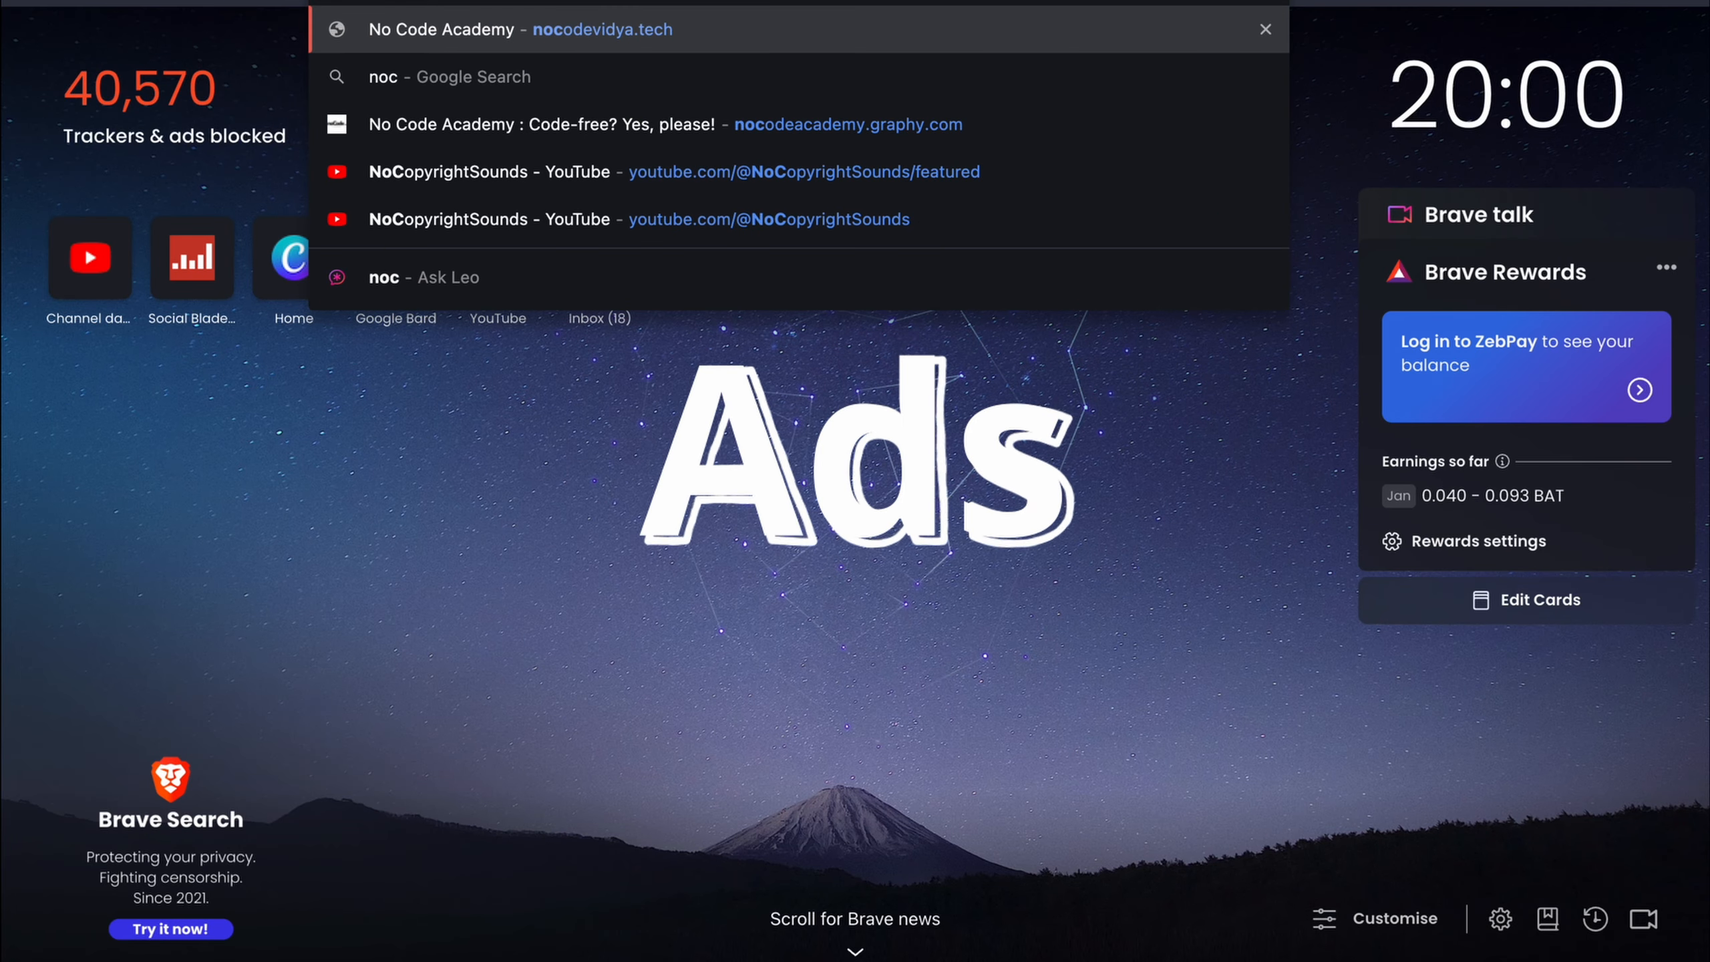
pyautogui.press('Escape')
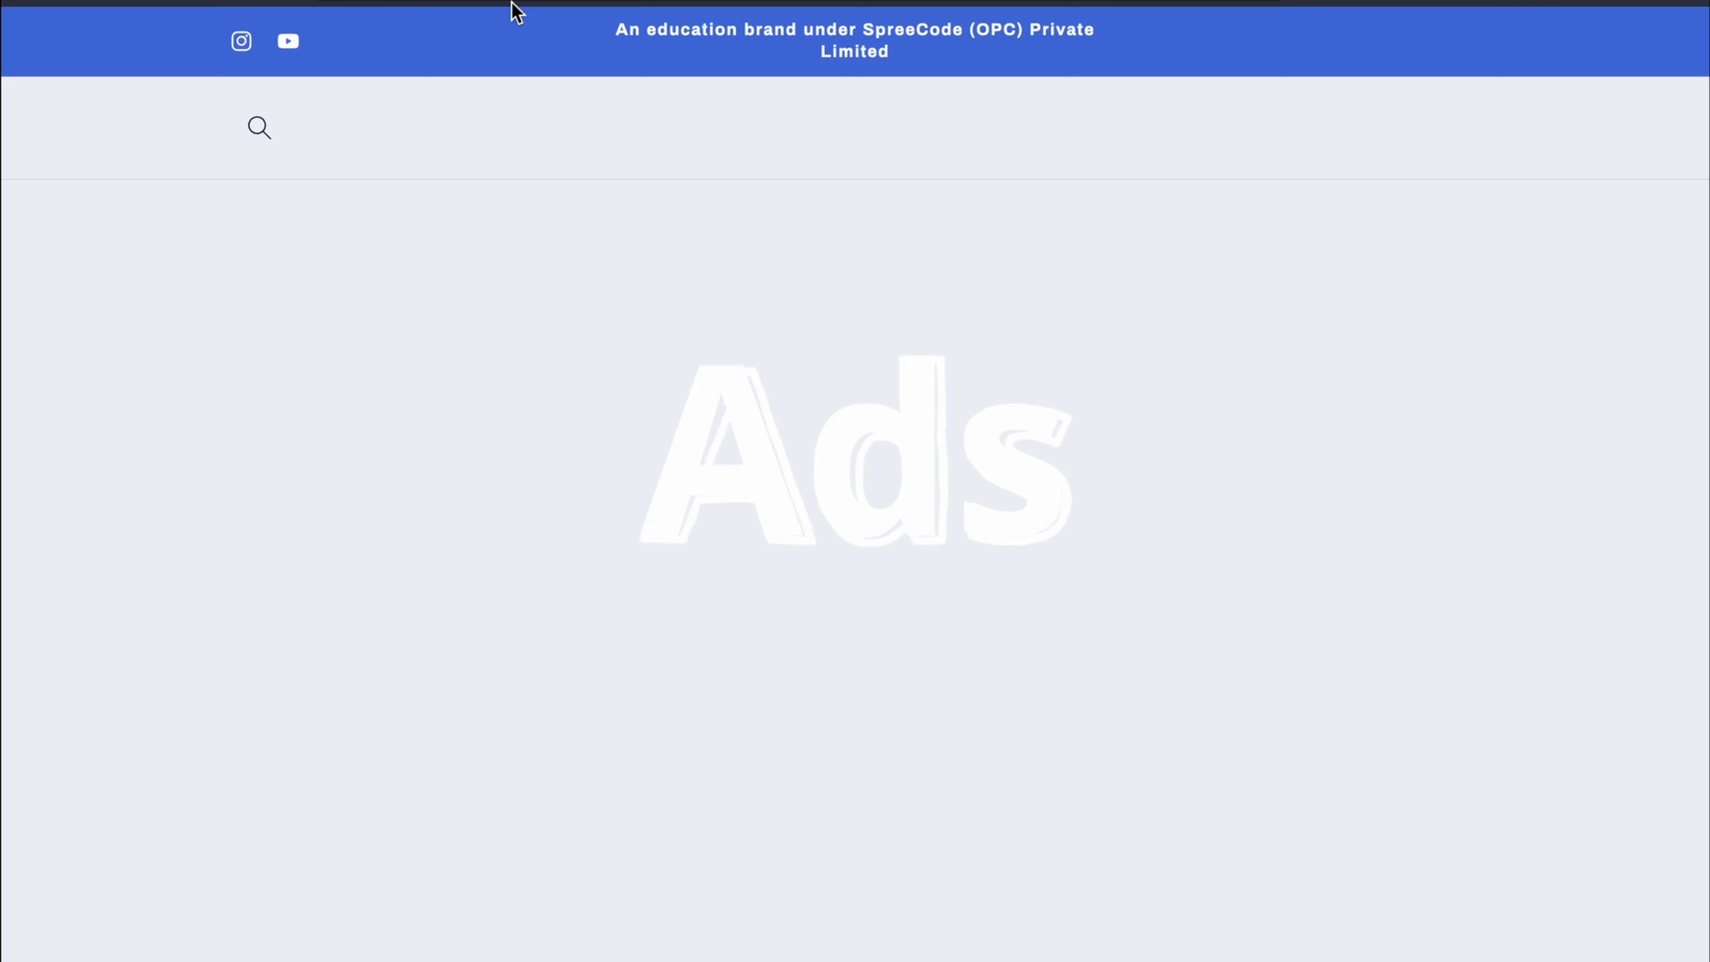
# Scroll down to the Pre-Build App Clone carousel and browse through it
pyautogui.scroll(-4, 798, 559)
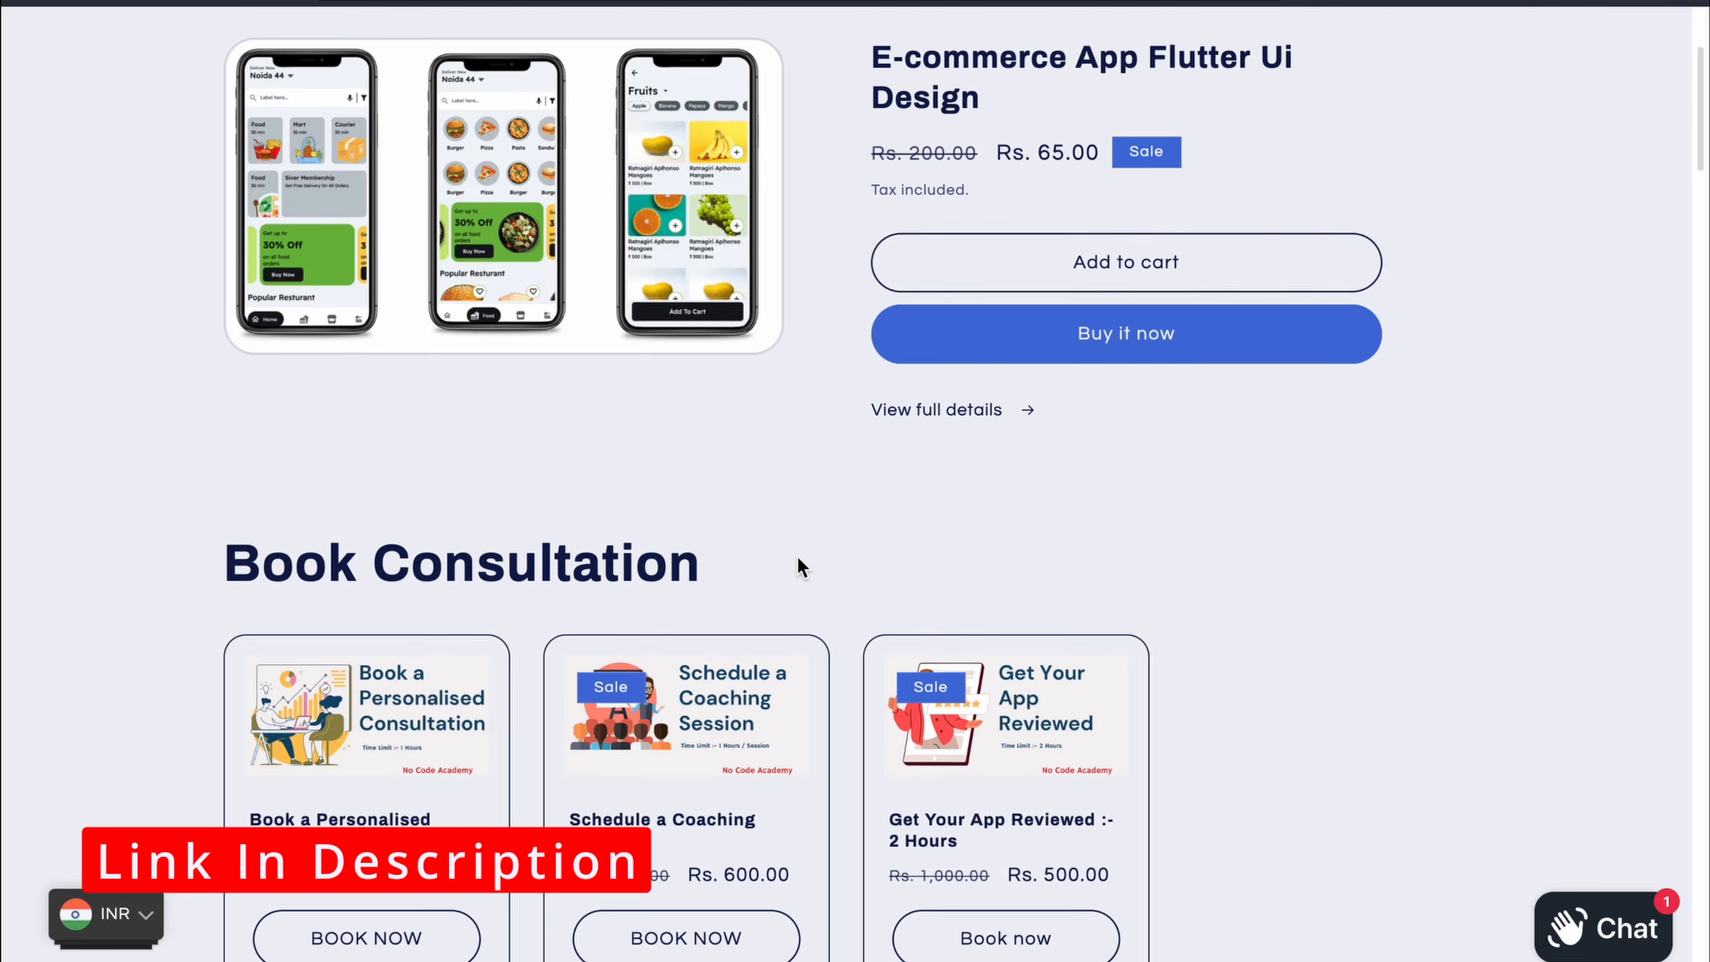
pyautogui.scroll(-2, 798, 558)
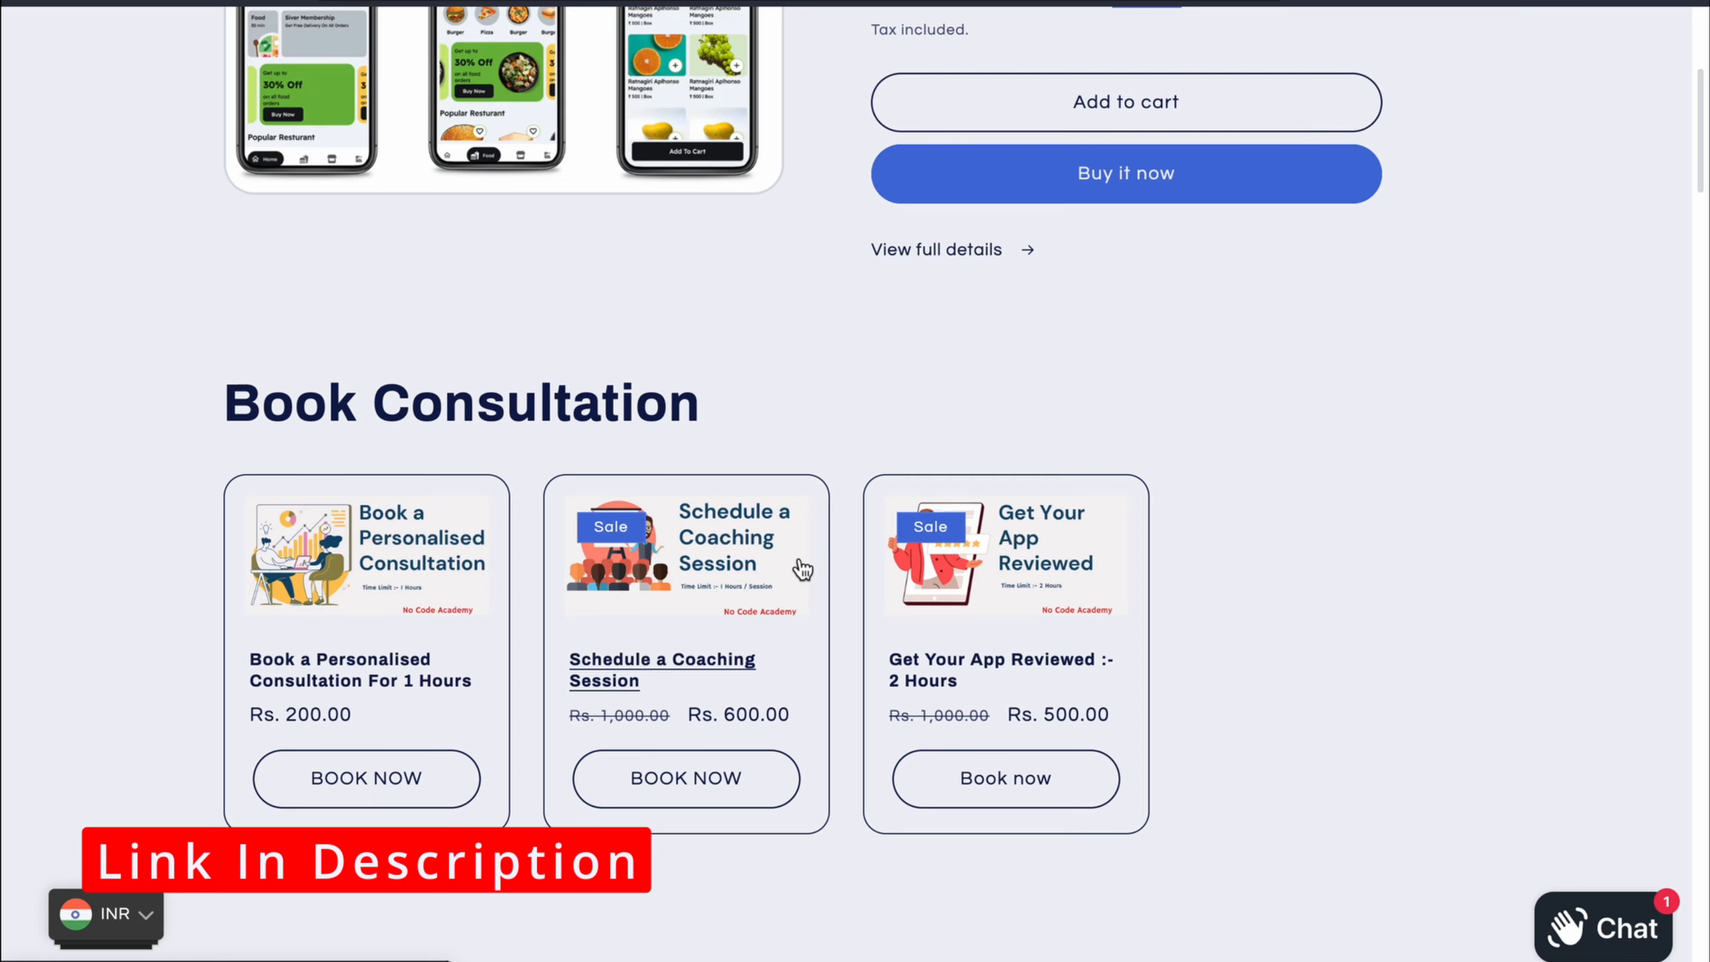
pyautogui.scroll(-2, 802, 569)
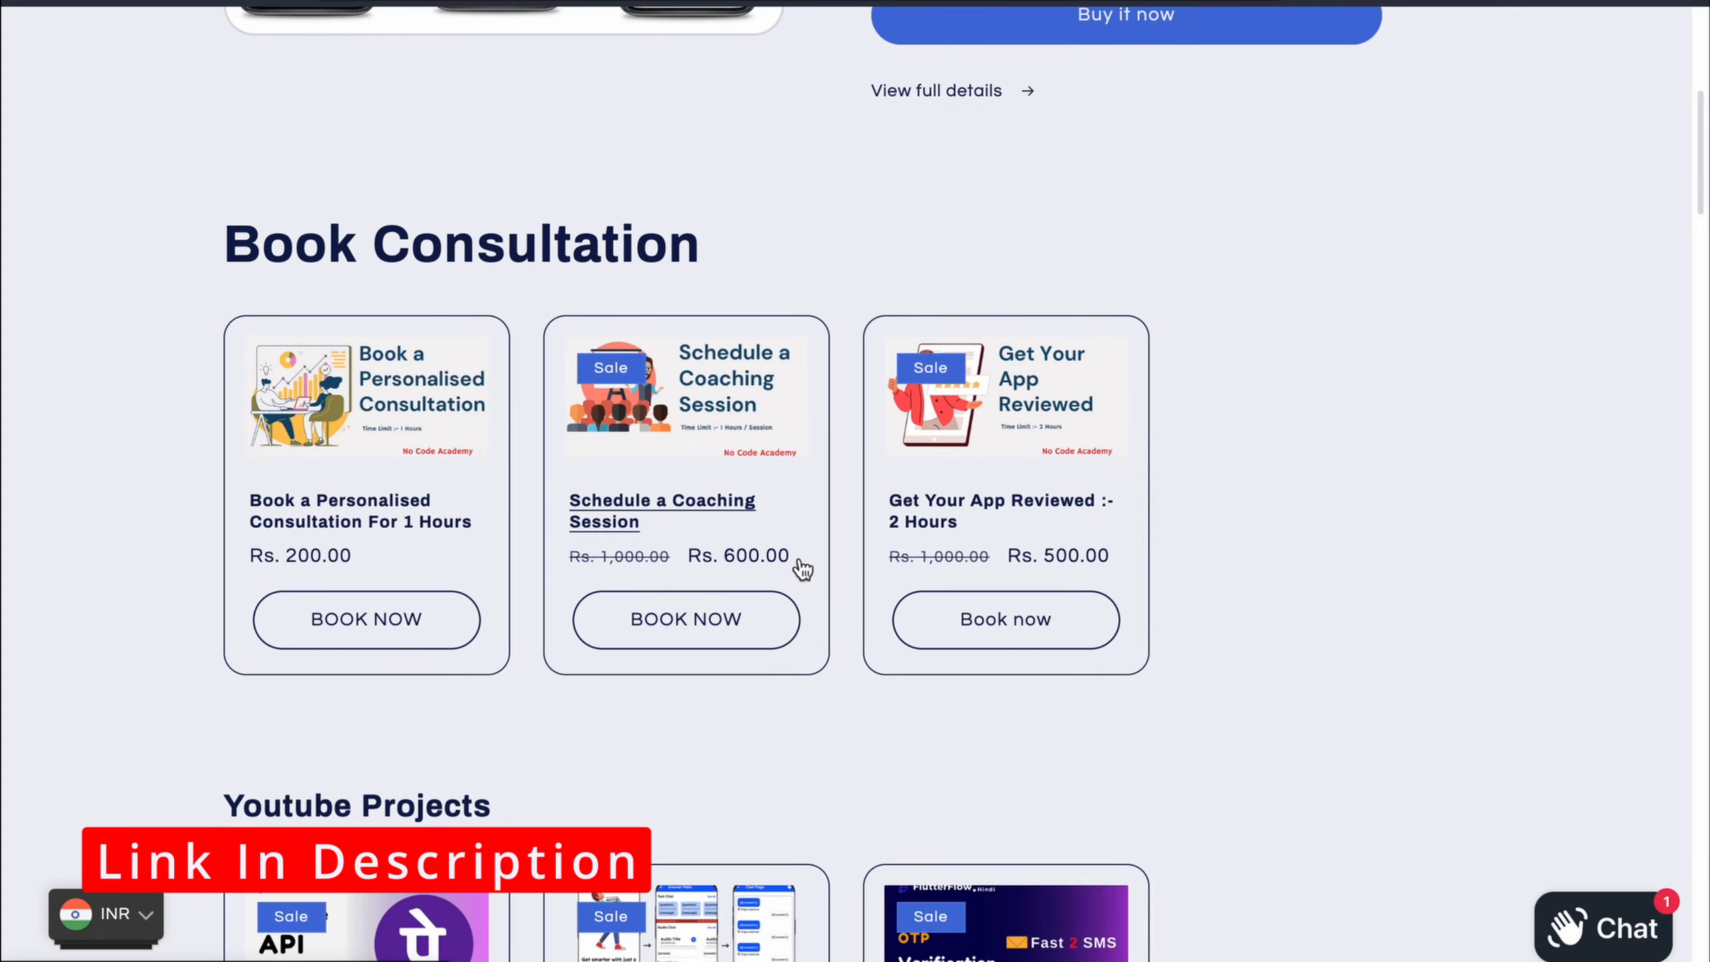
pyautogui.scroll(-12, 802, 569)
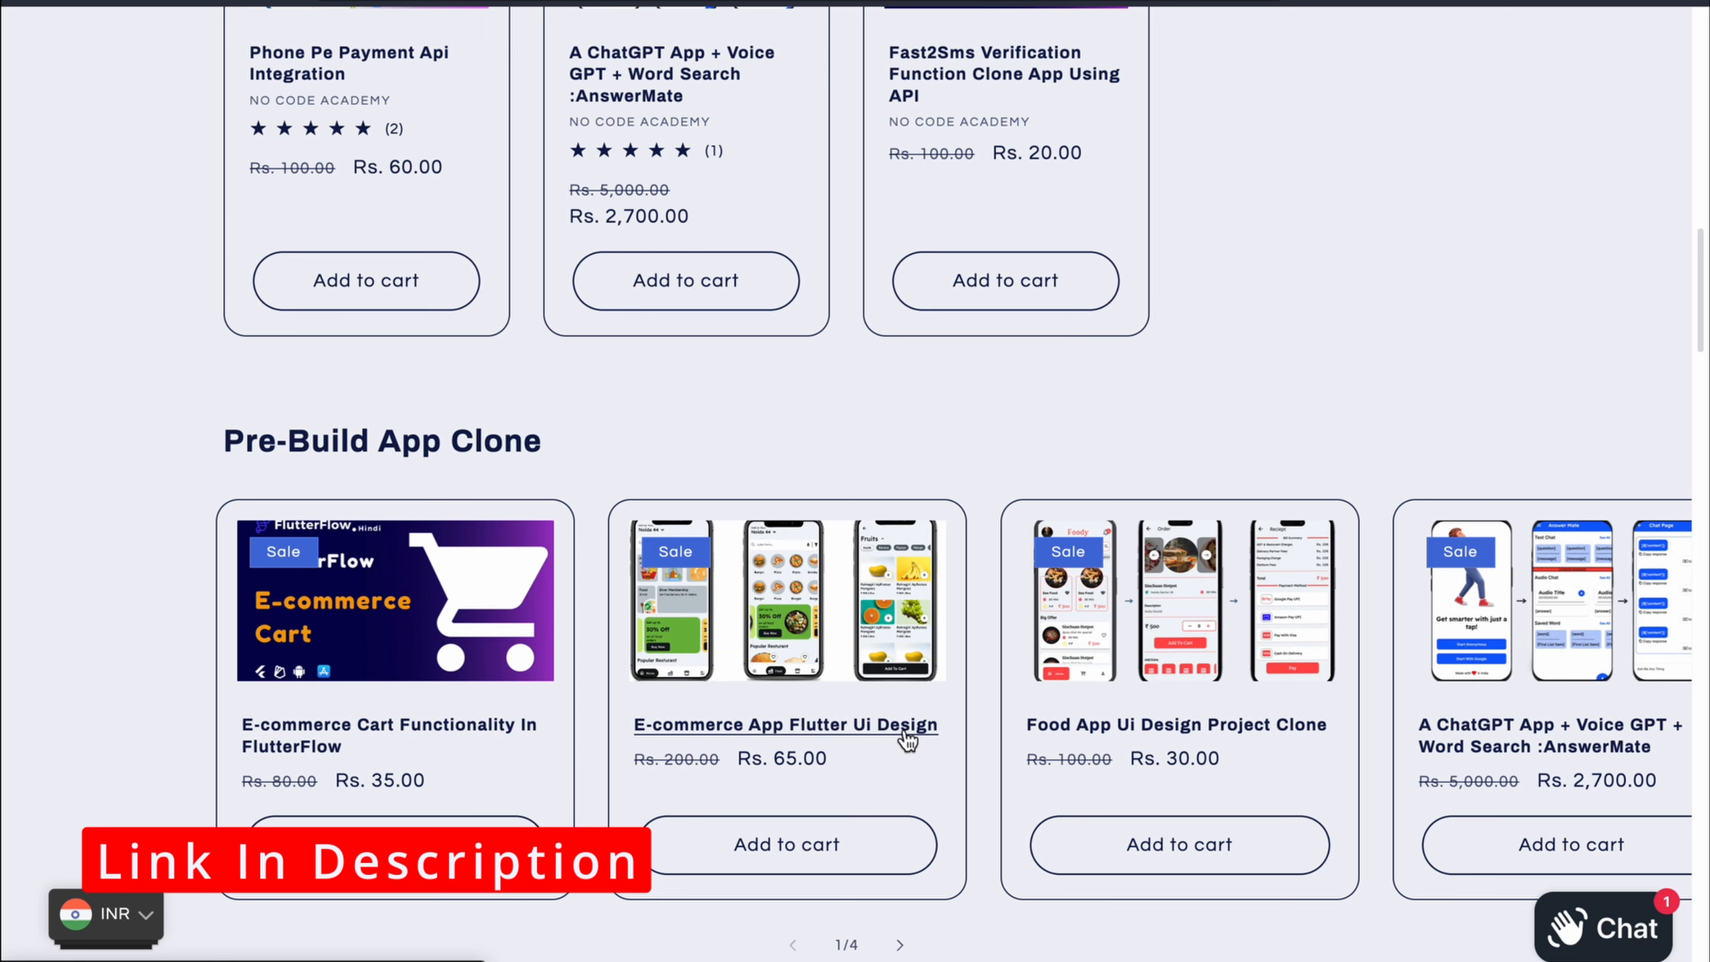
pyautogui.hscroll(2, 897, 745)
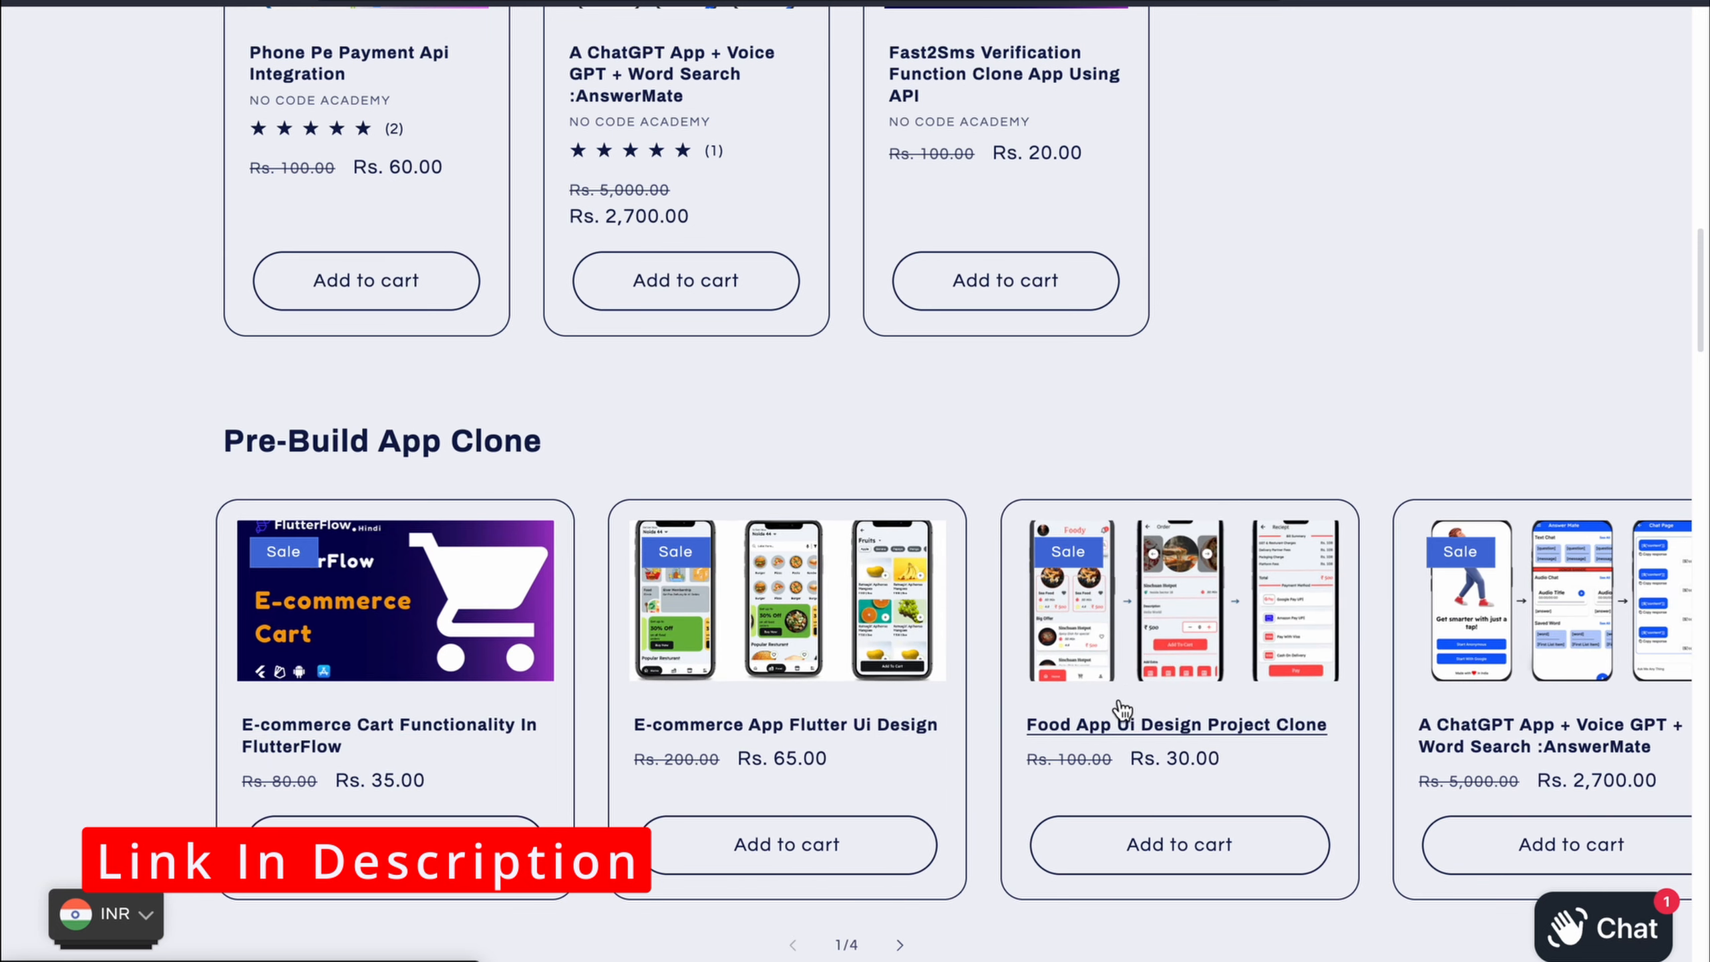
pyautogui.hscroll(2, 1124, 711)
pyautogui.hscroll(2, 1121, 709)
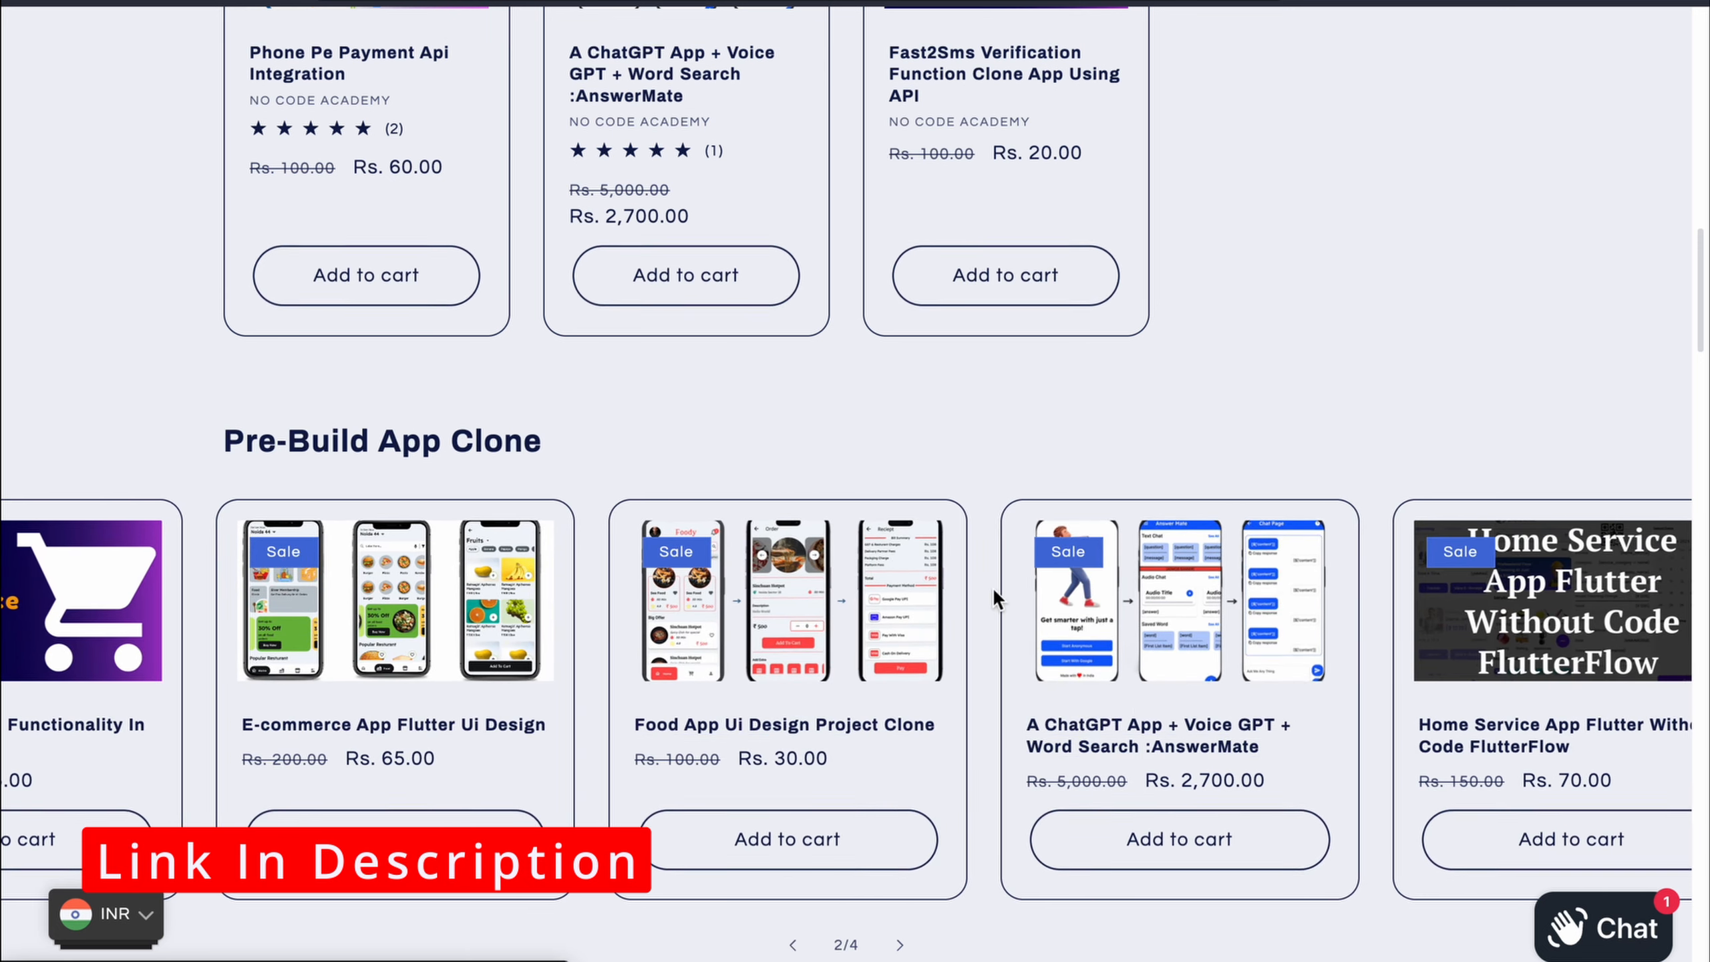
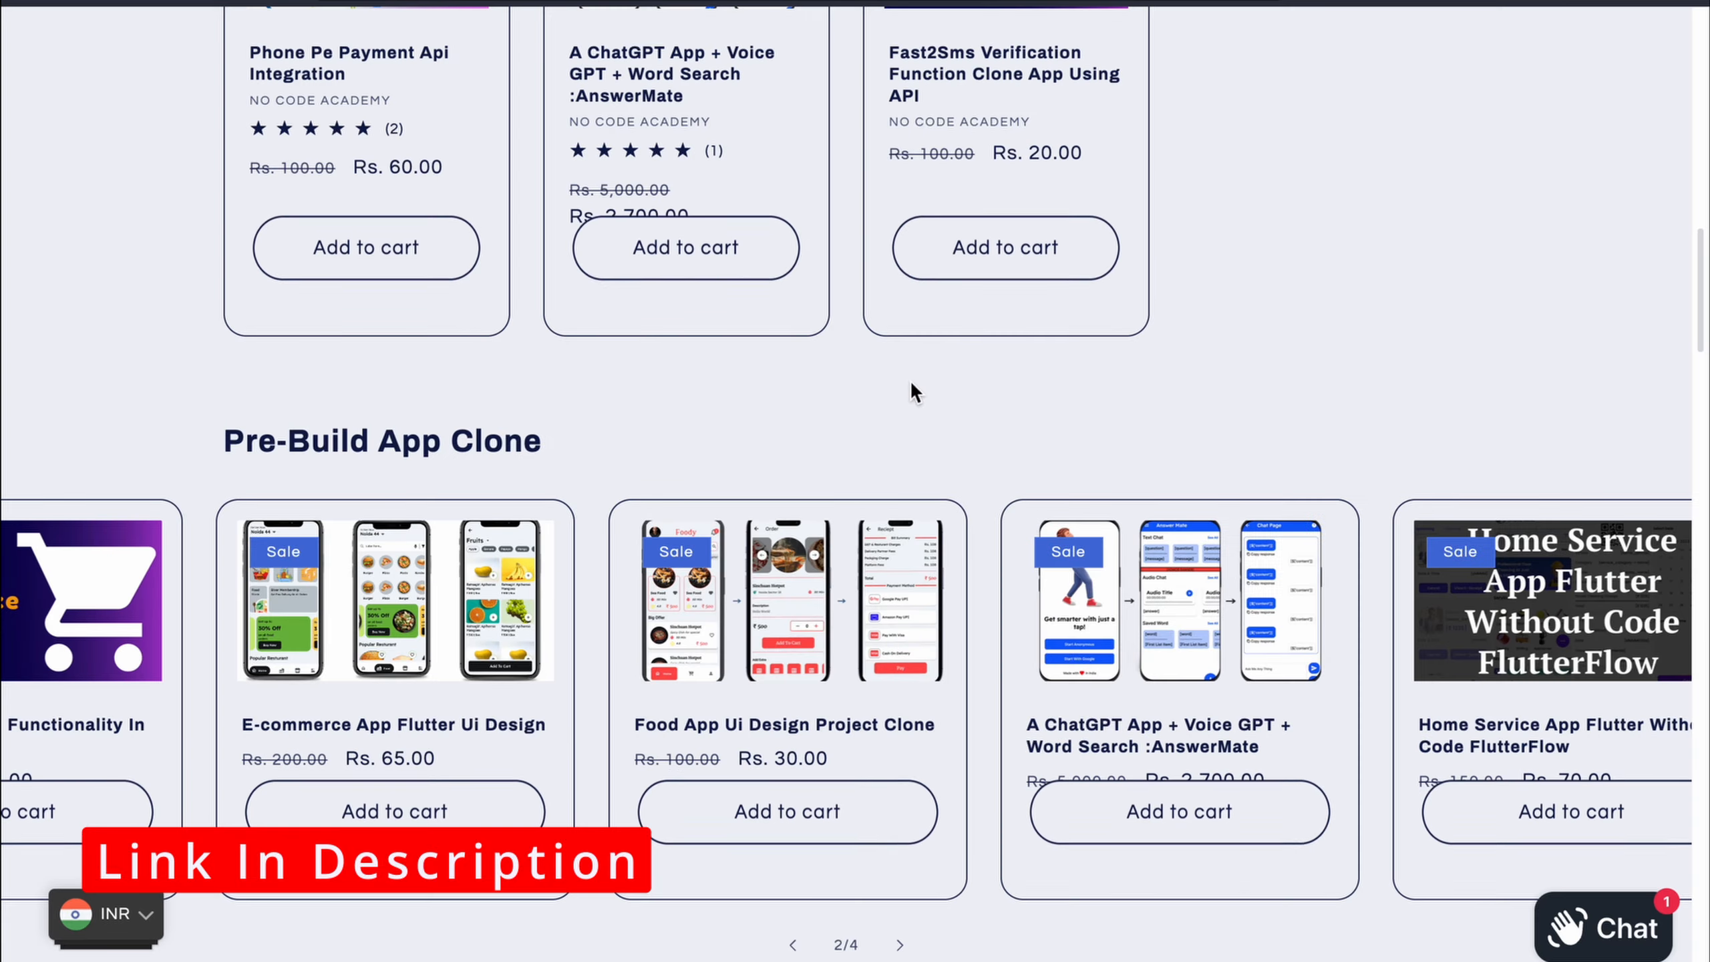
# Review the user collection's Firestore schema and stored content, then return to the Home page
pyautogui.scroll(10, 890, 393)
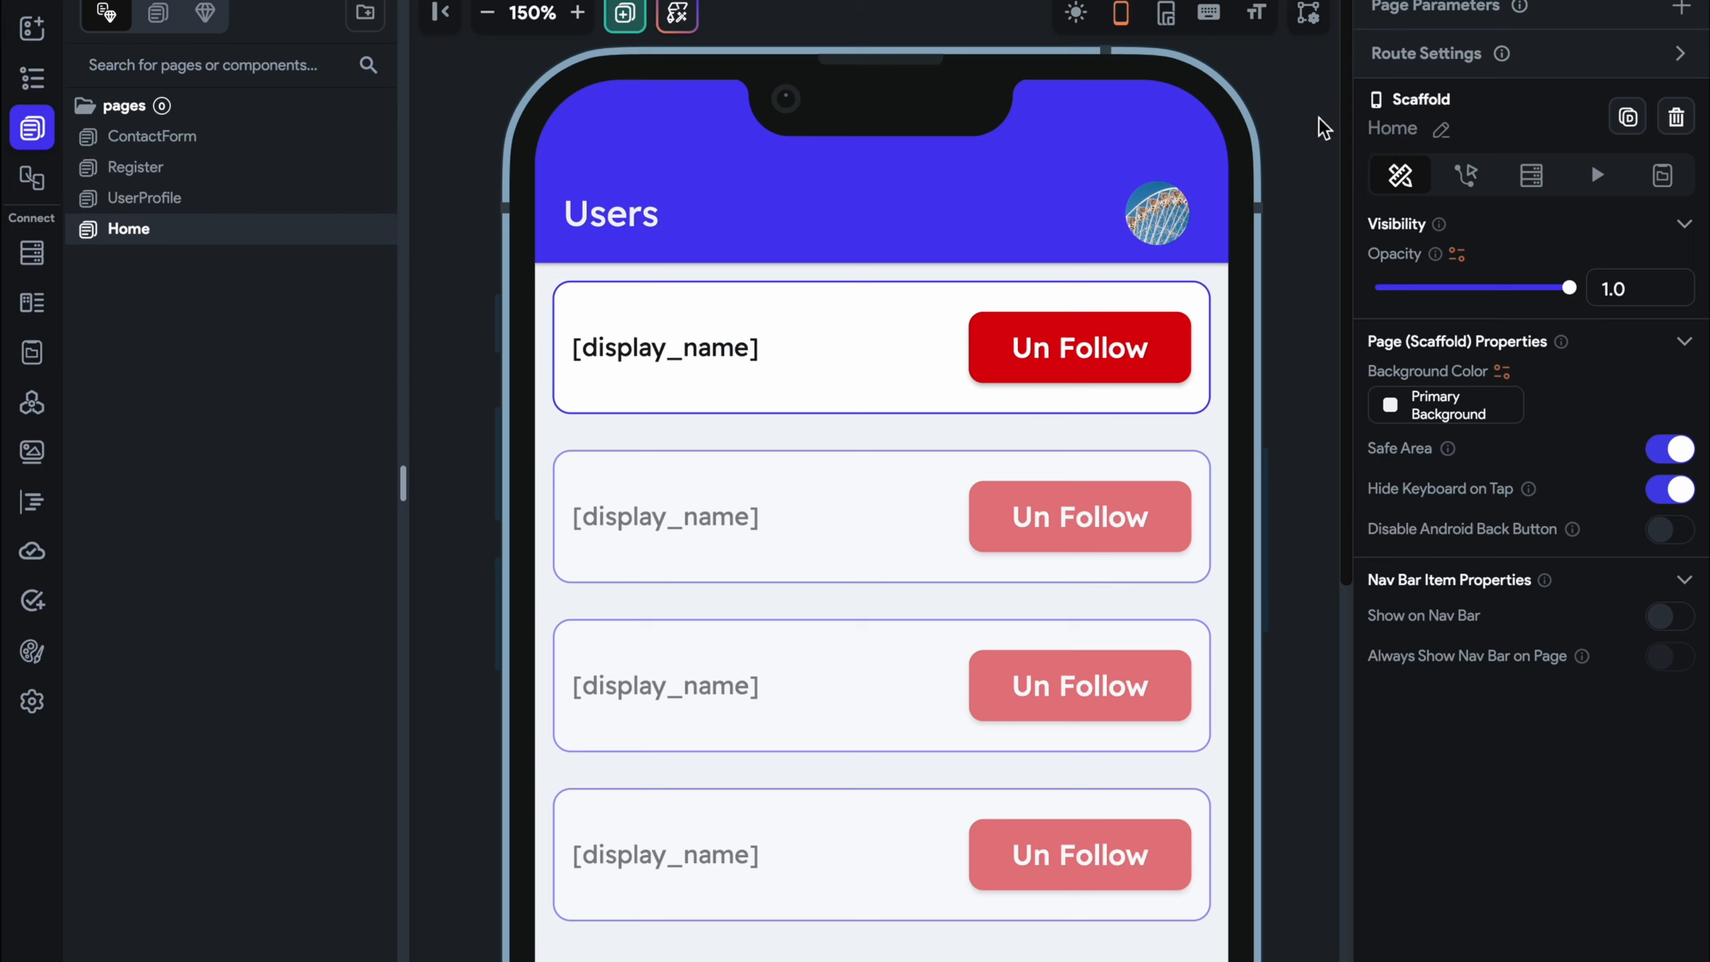
pyautogui.click(32, 253)
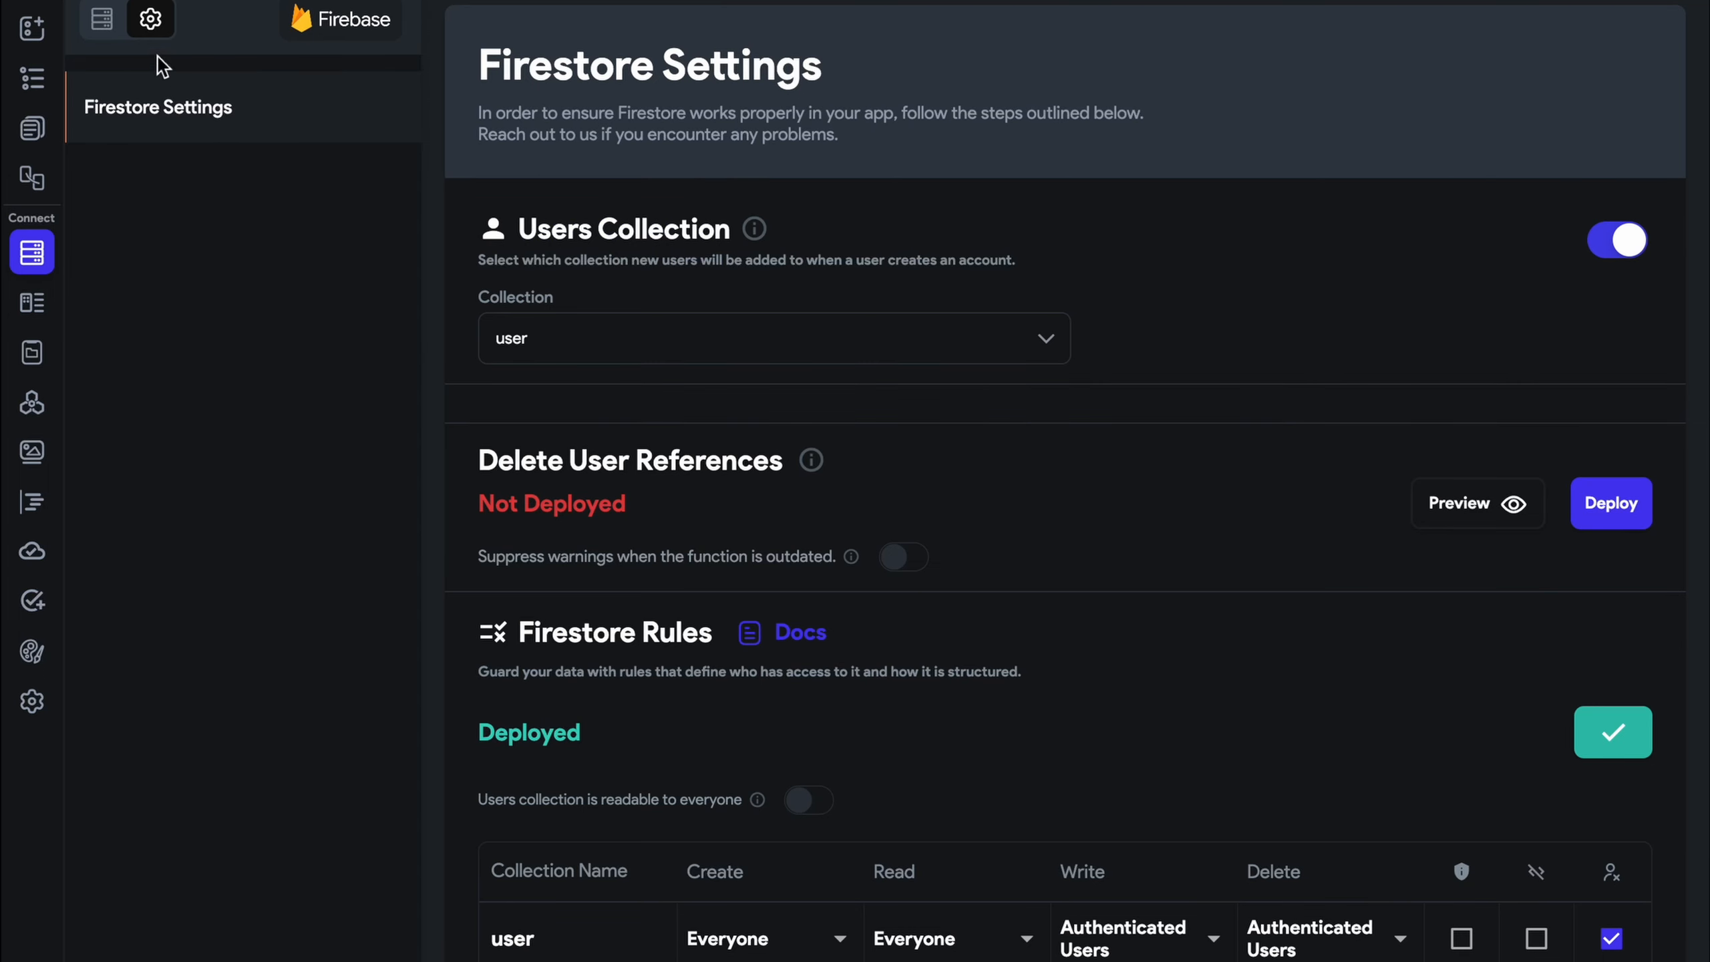
pyautogui.click(102, 18)
pyautogui.click(1462, 64)
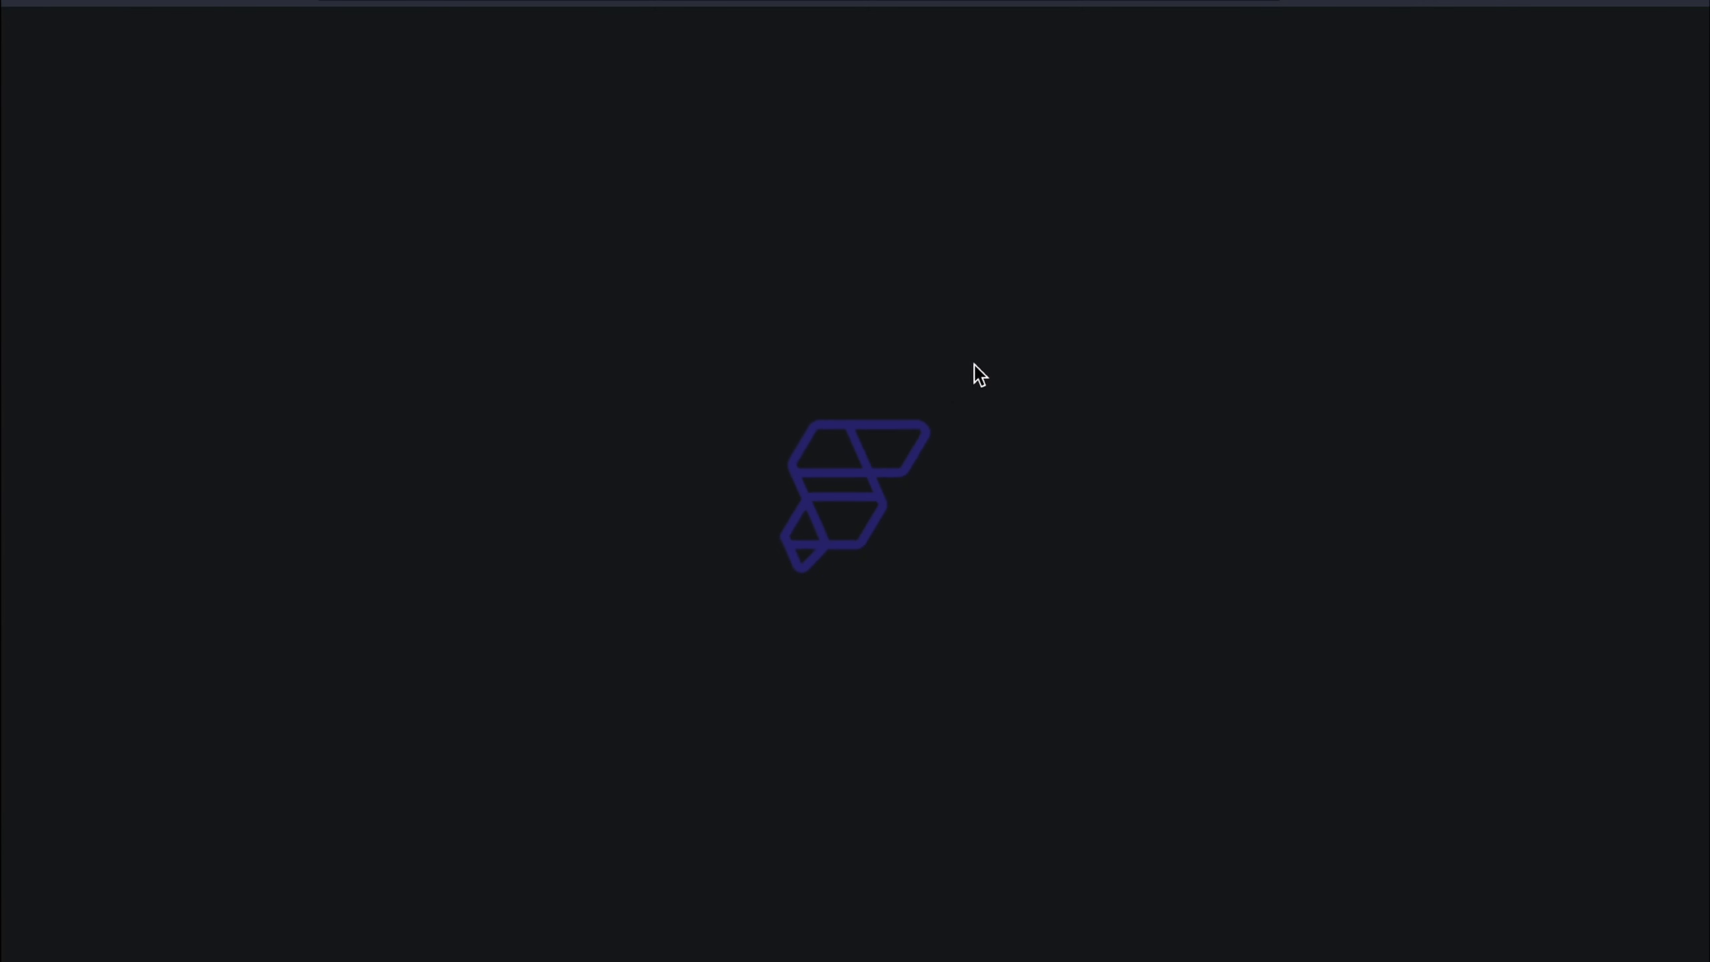
pyautogui.hotkey('ctrl', 'Left')
pyautogui.click(32, 128)
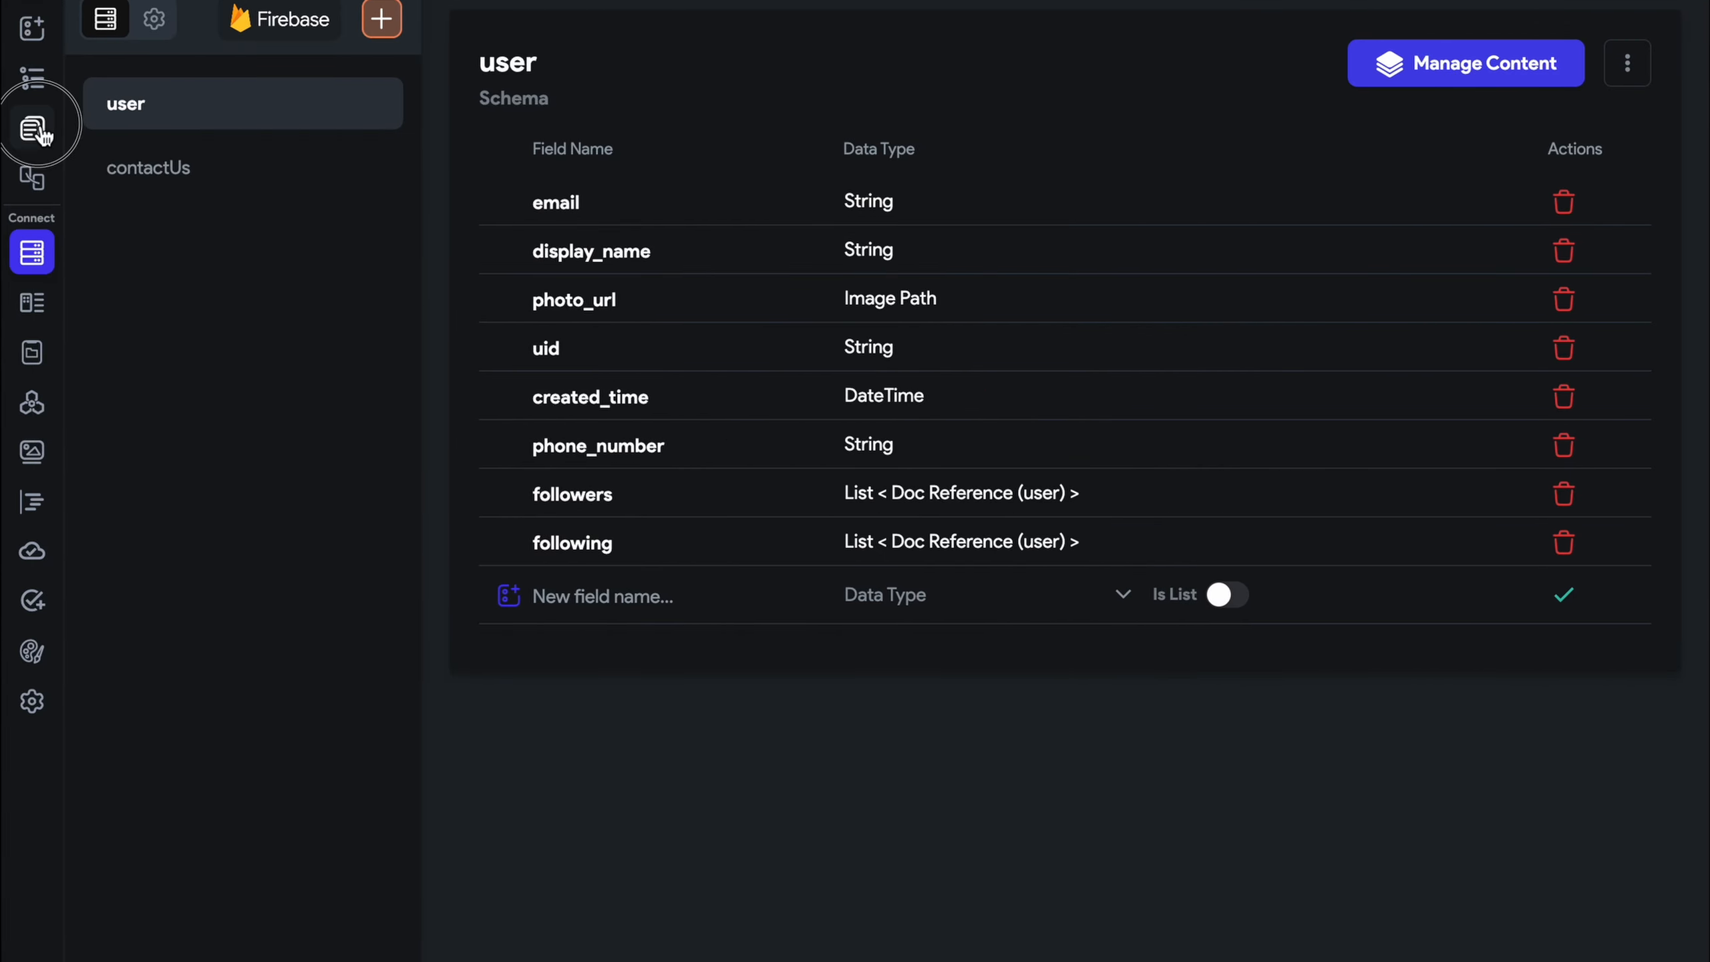
# Make tapping the app-bar profile image navigate to the UserProfile page
pyautogui.click(1157, 230)
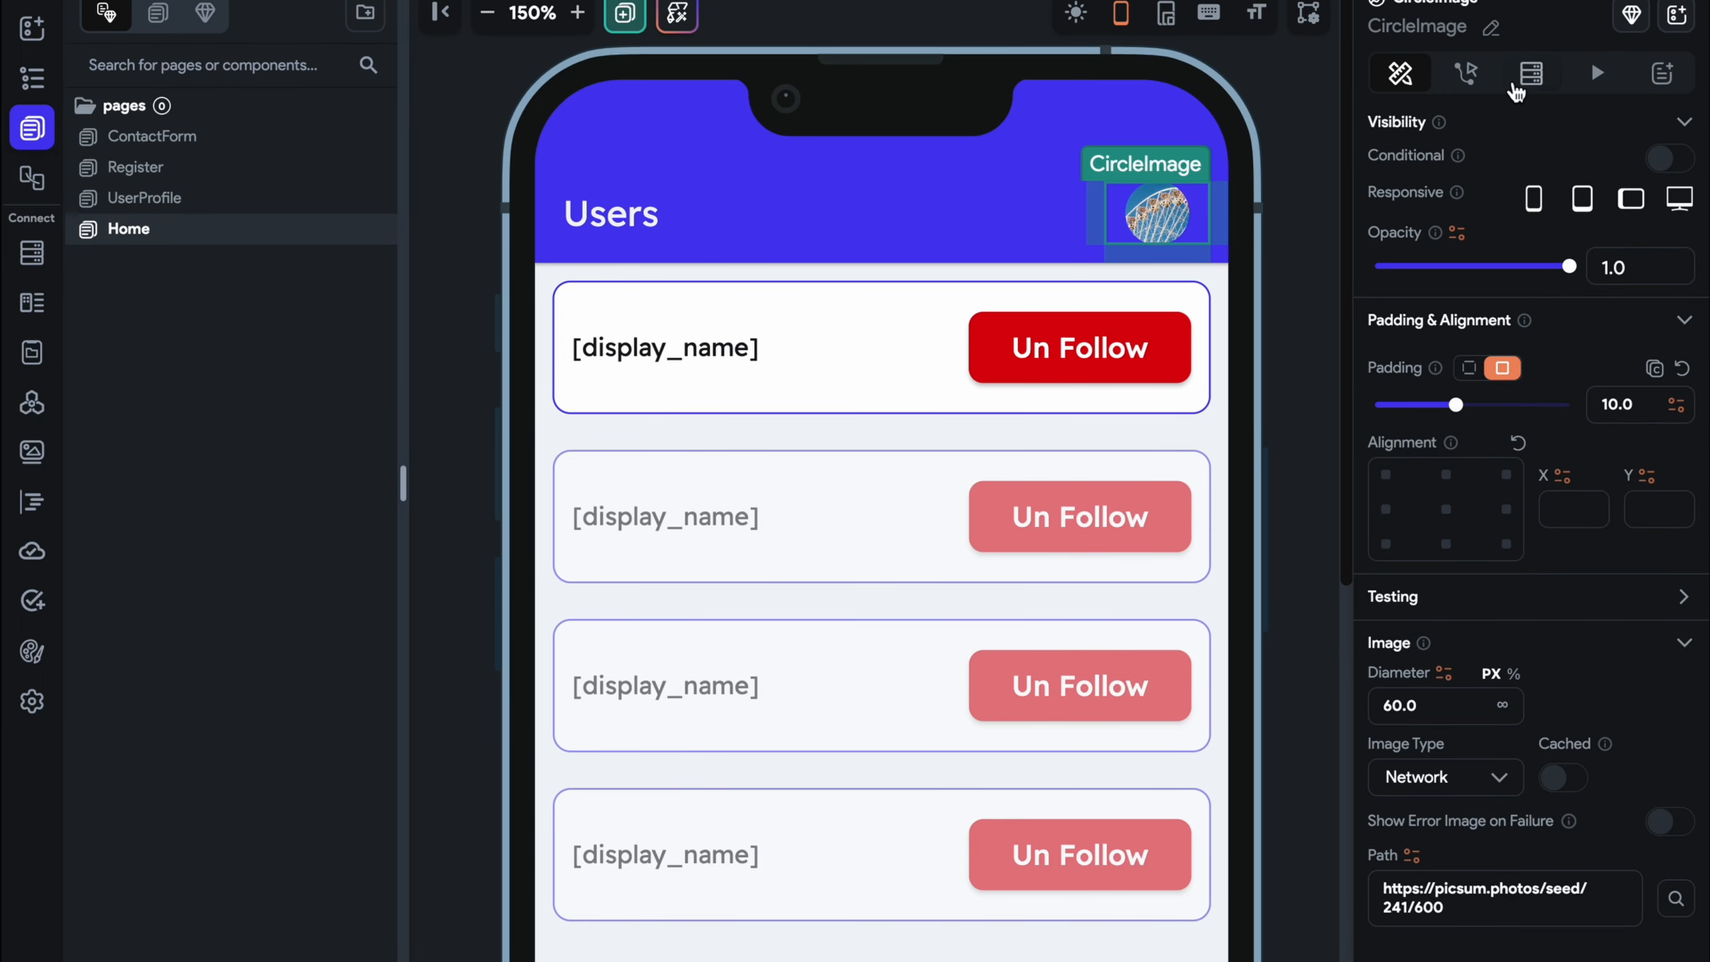
pyautogui.click(1466, 72)
pyautogui.click(1569, 326)
pyautogui.click(1545, 506)
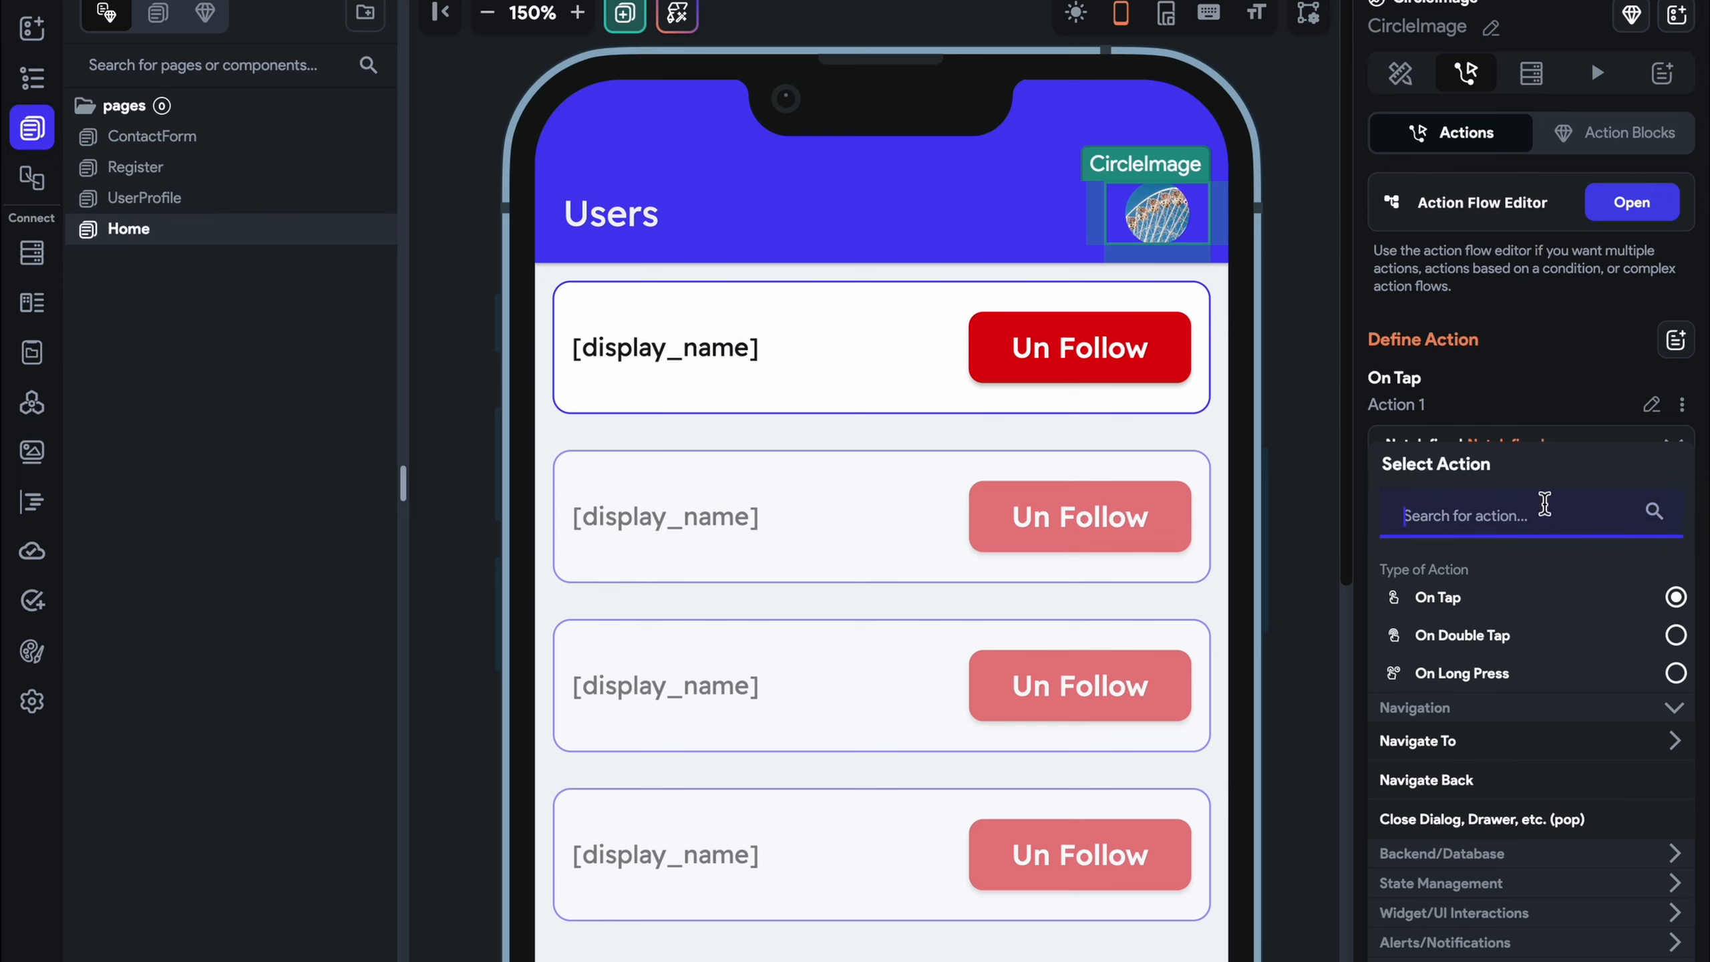
pyautogui.write('user')
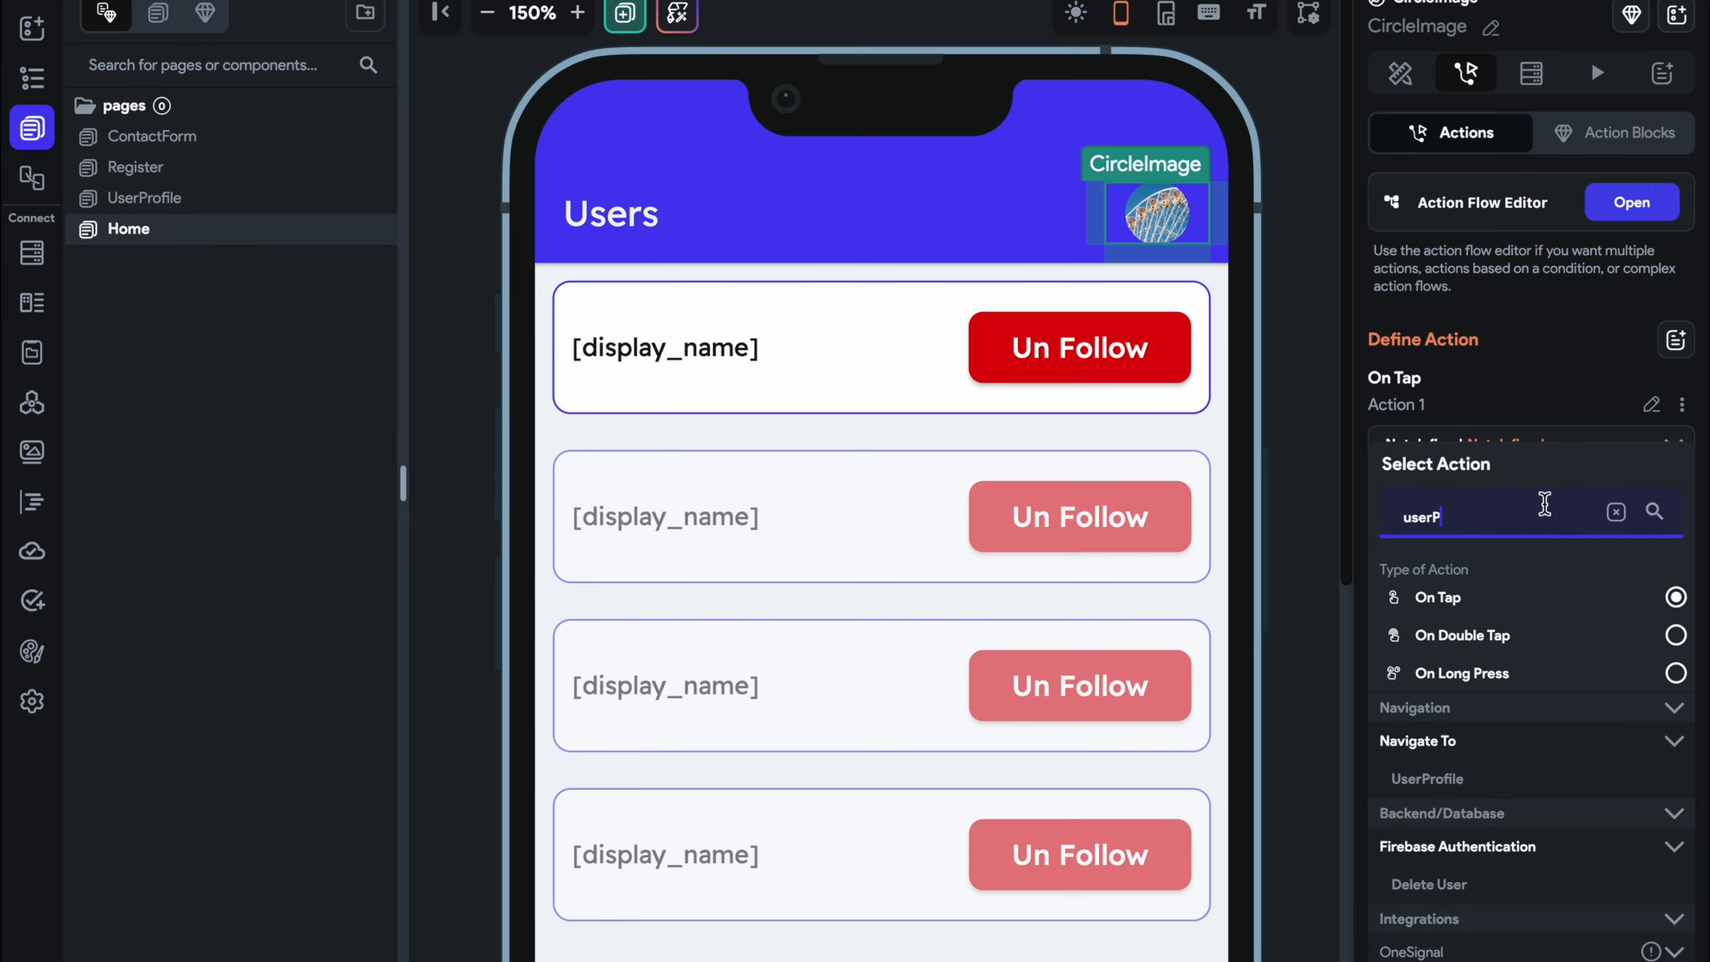
pyautogui.write('P')
pyautogui.click(1525, 781)
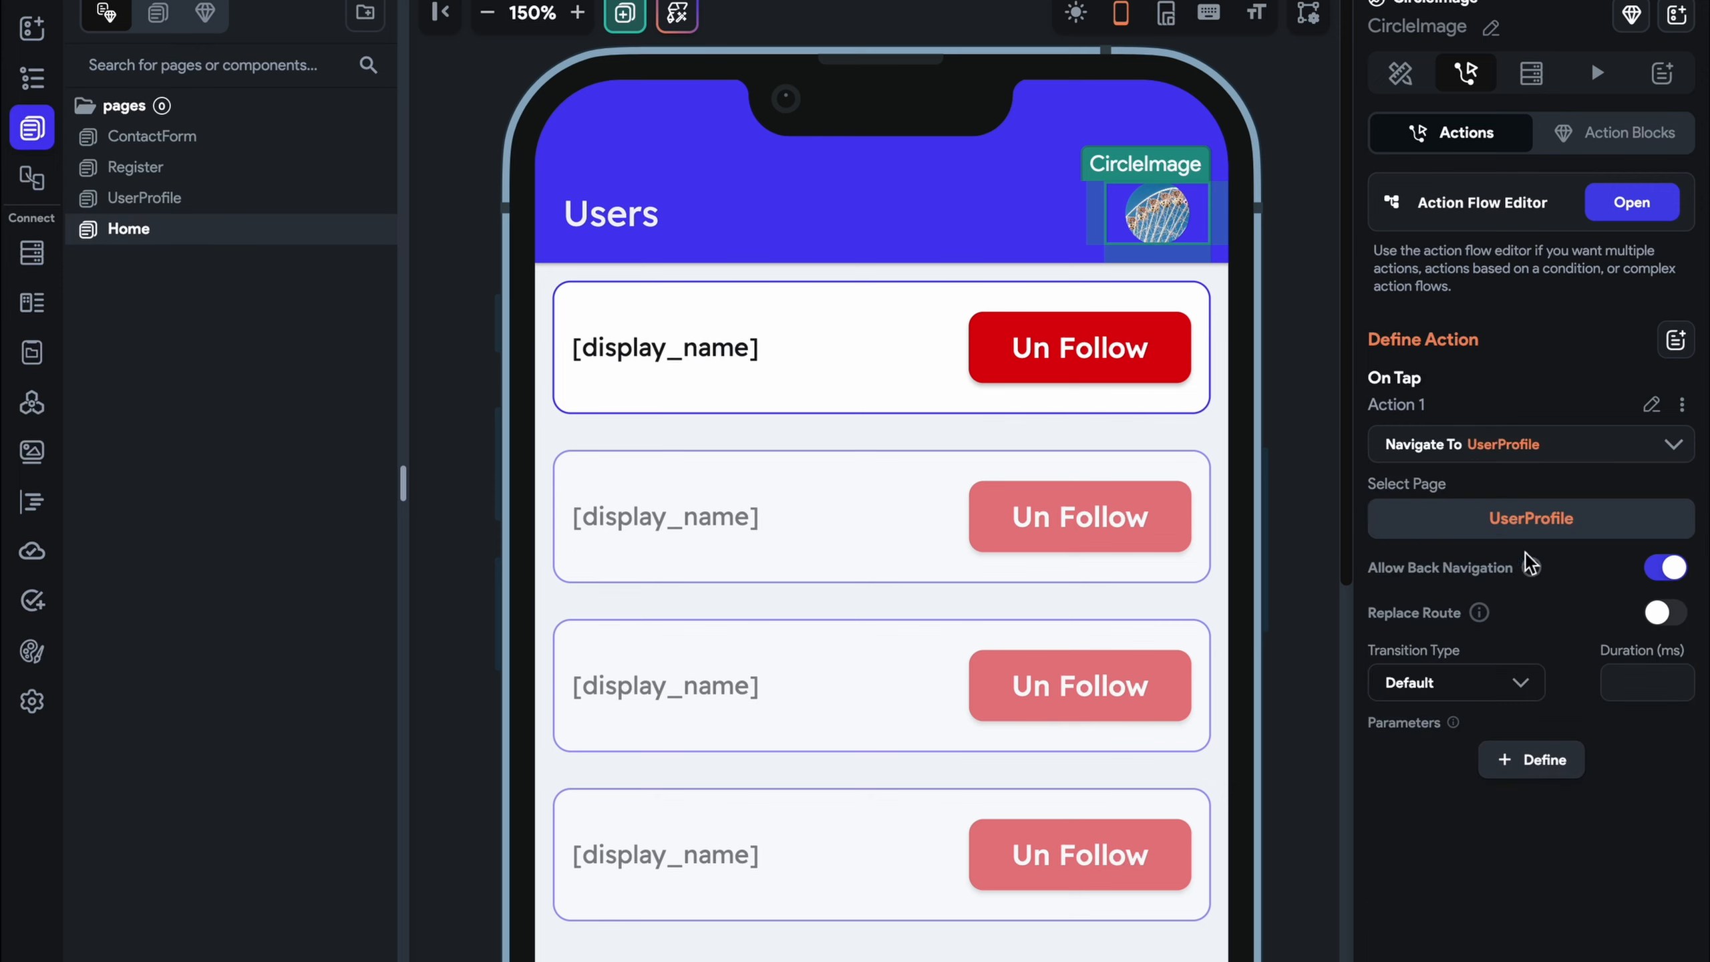
# Save the project and switch to the running test session
pyautogui.click(1273, 230)
pyautogui.press('super+s')
pyautogui.hotkey('ctrl', 'Right')
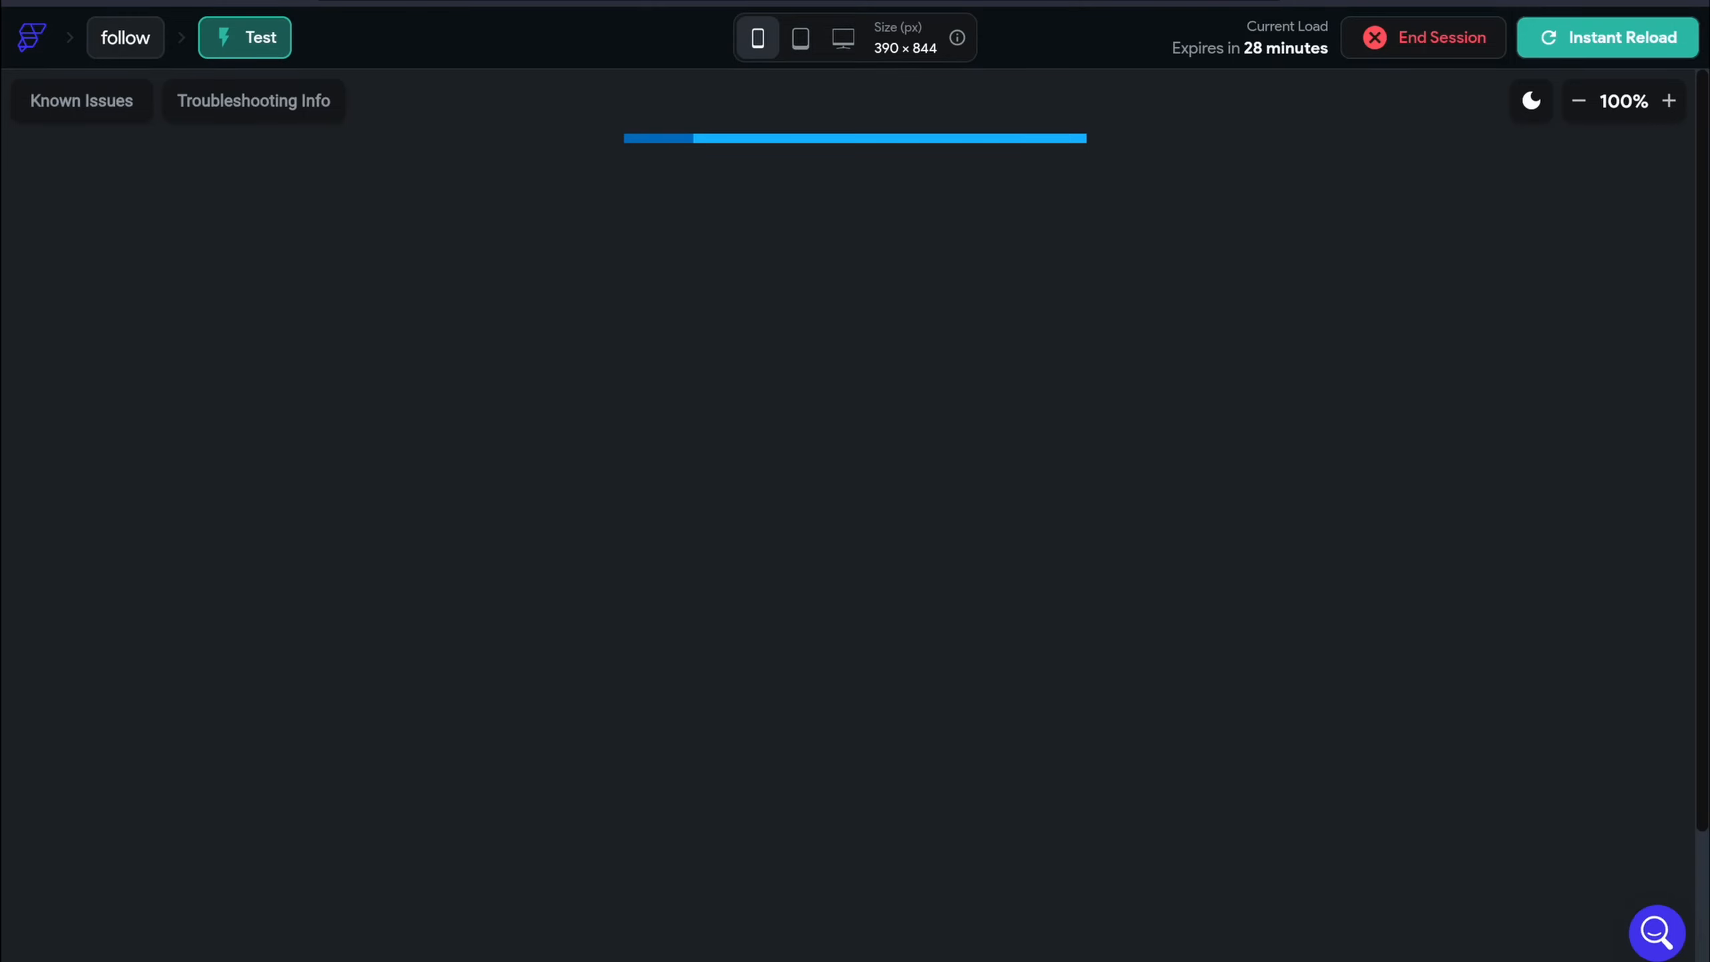
# Instant-reload the test app, browse the contactUs and user collection data, and open a new browser tab
pyautogui.click(1549, 49)
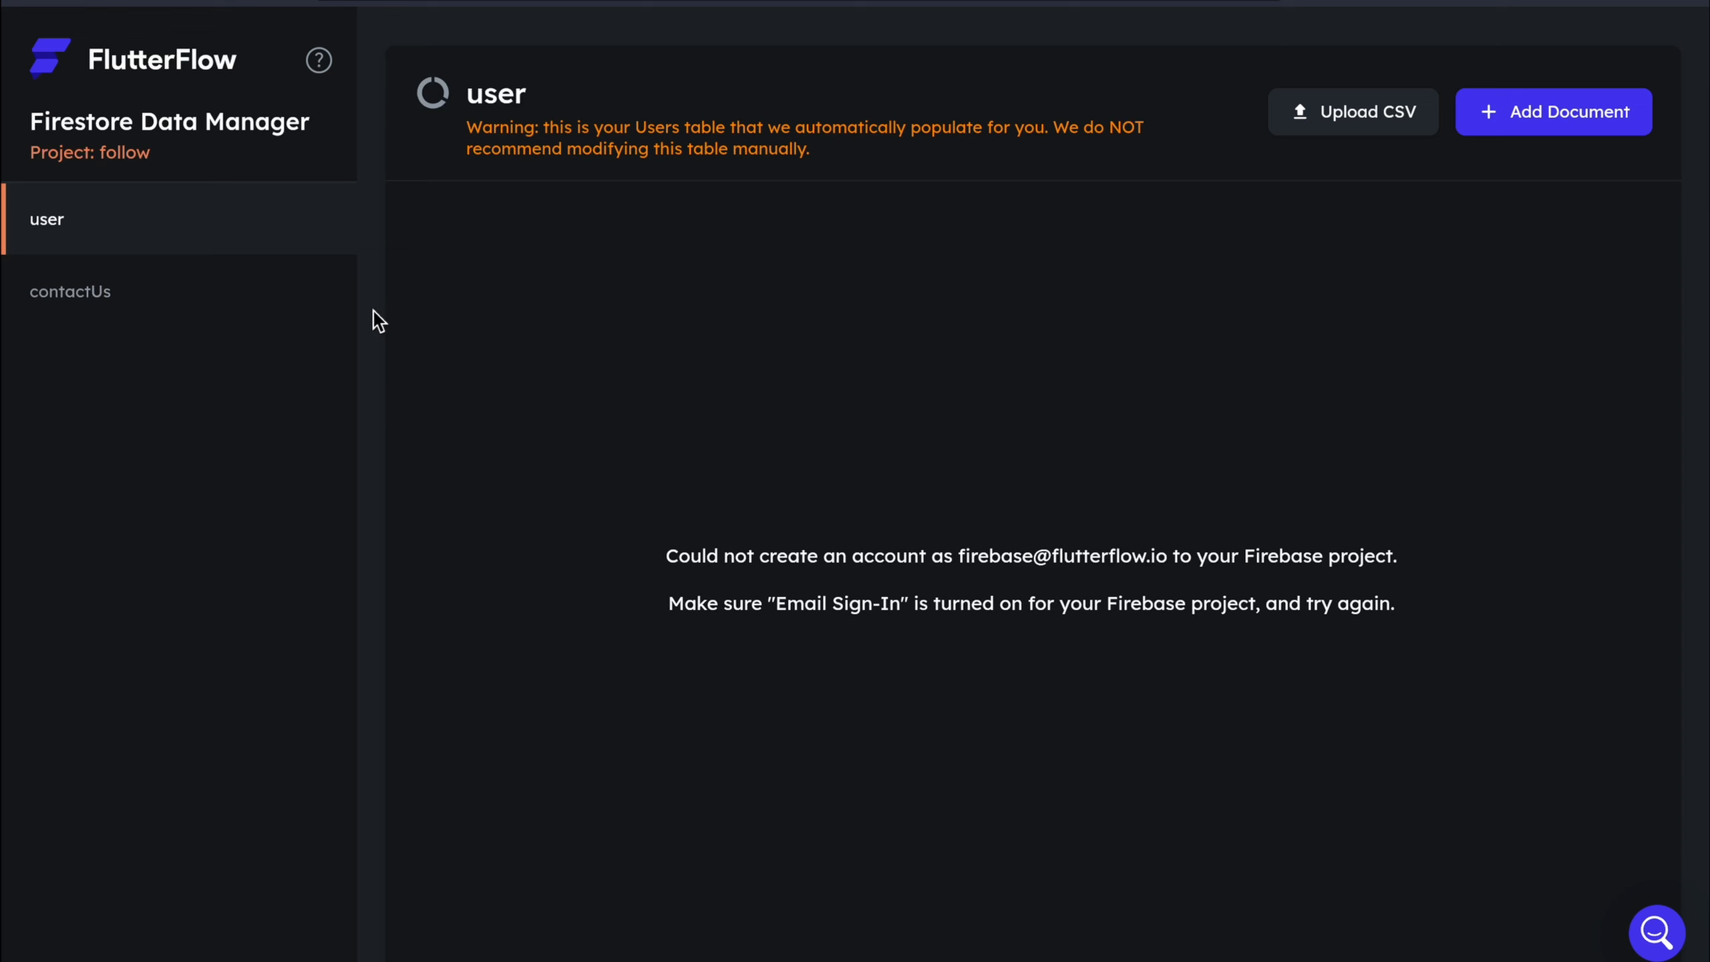
pyautogui.click(327, 311)
pyautogui.click(298, 238)
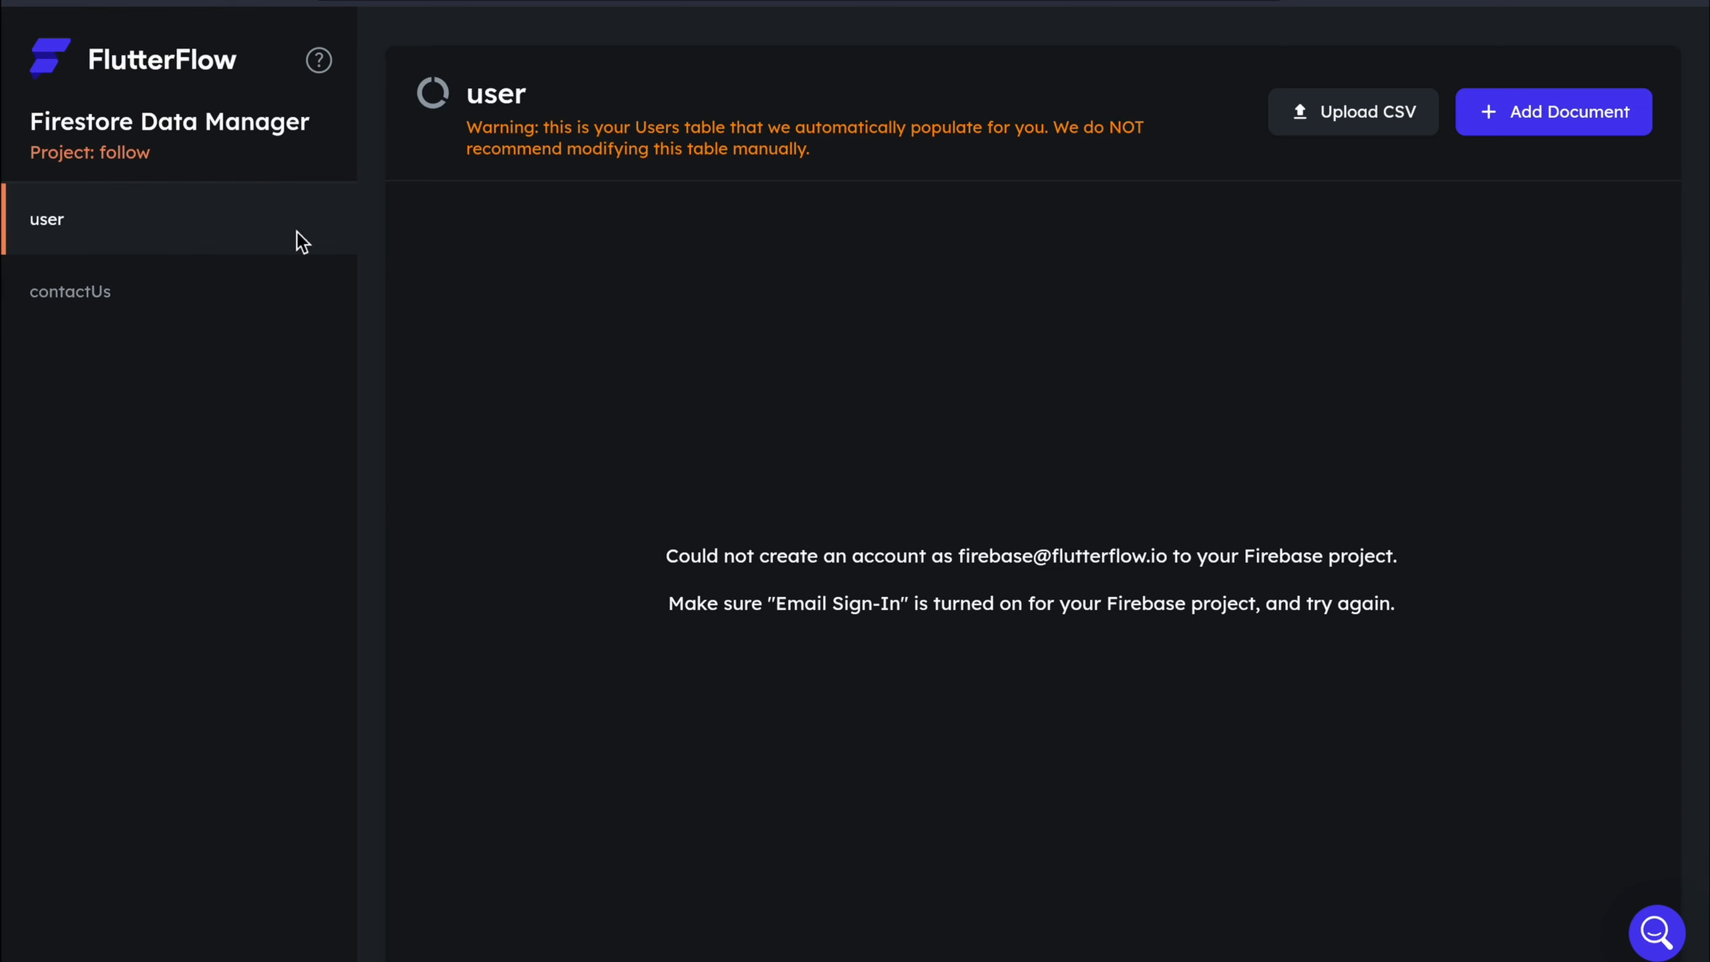
pyautogui.click(305, 287)
pyautogui.hotkey('ctrl', 't')
# In the onlineCourseApp Firebase project, confirm Email/Password sign-in is enabled, then view the Authentication users list
pyautogui.write('f')
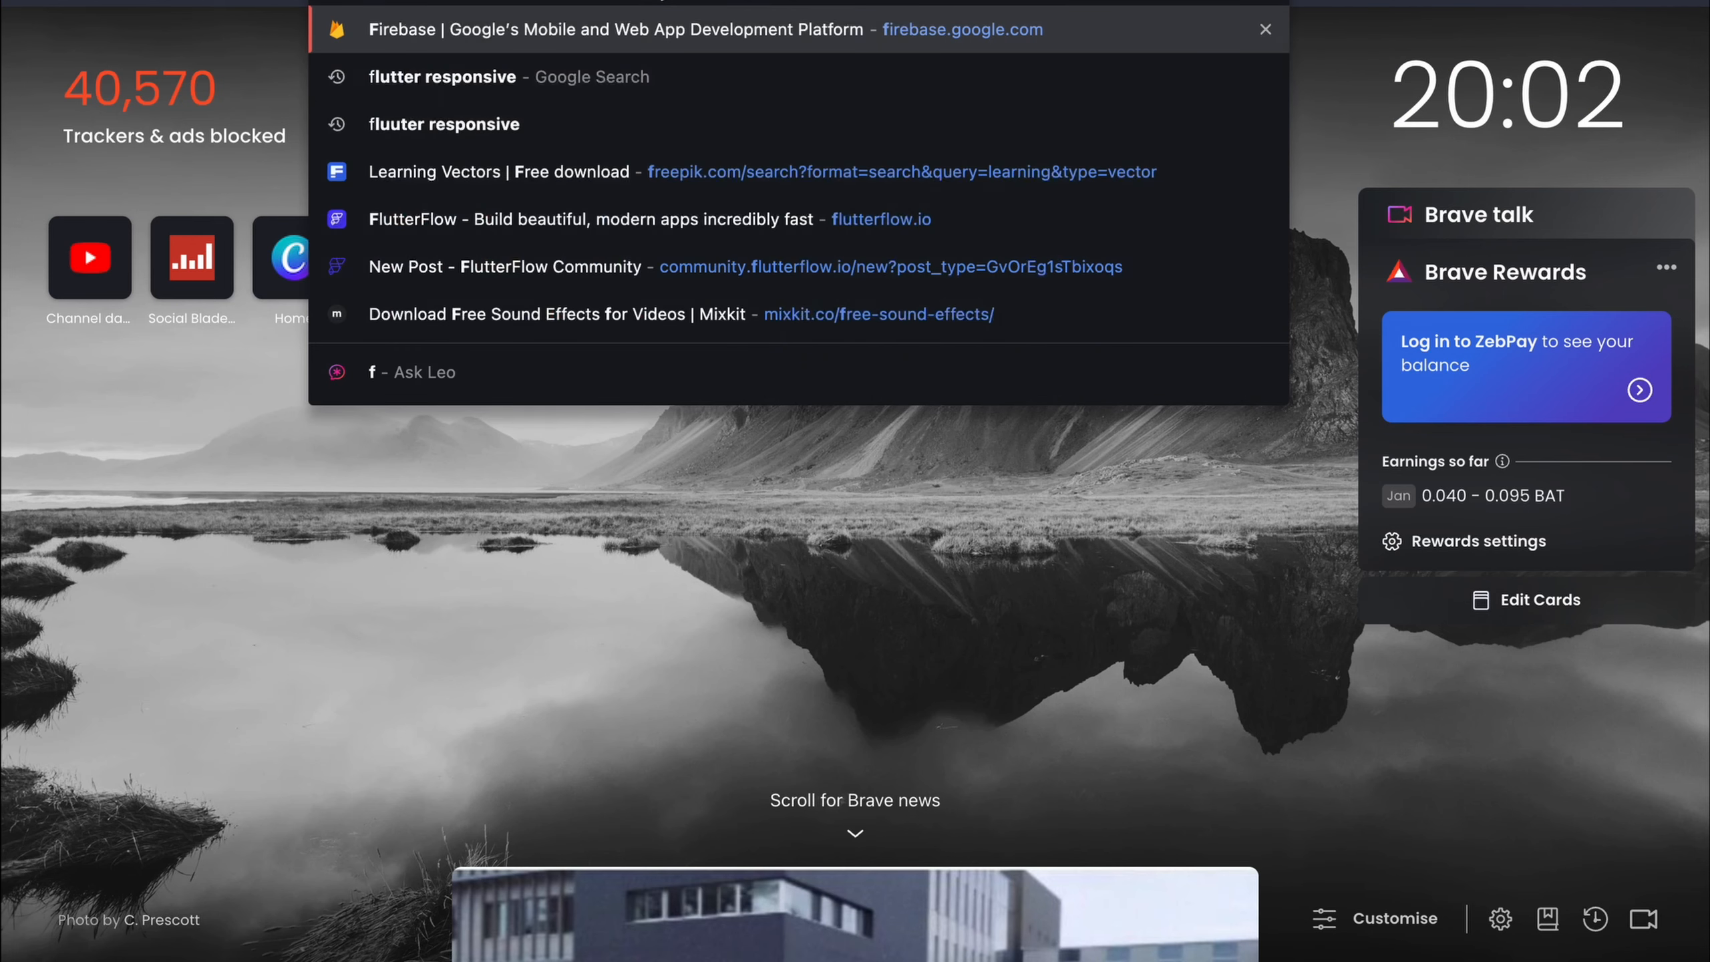
pyautogui.write('ir')
pyautogui.press('Return')
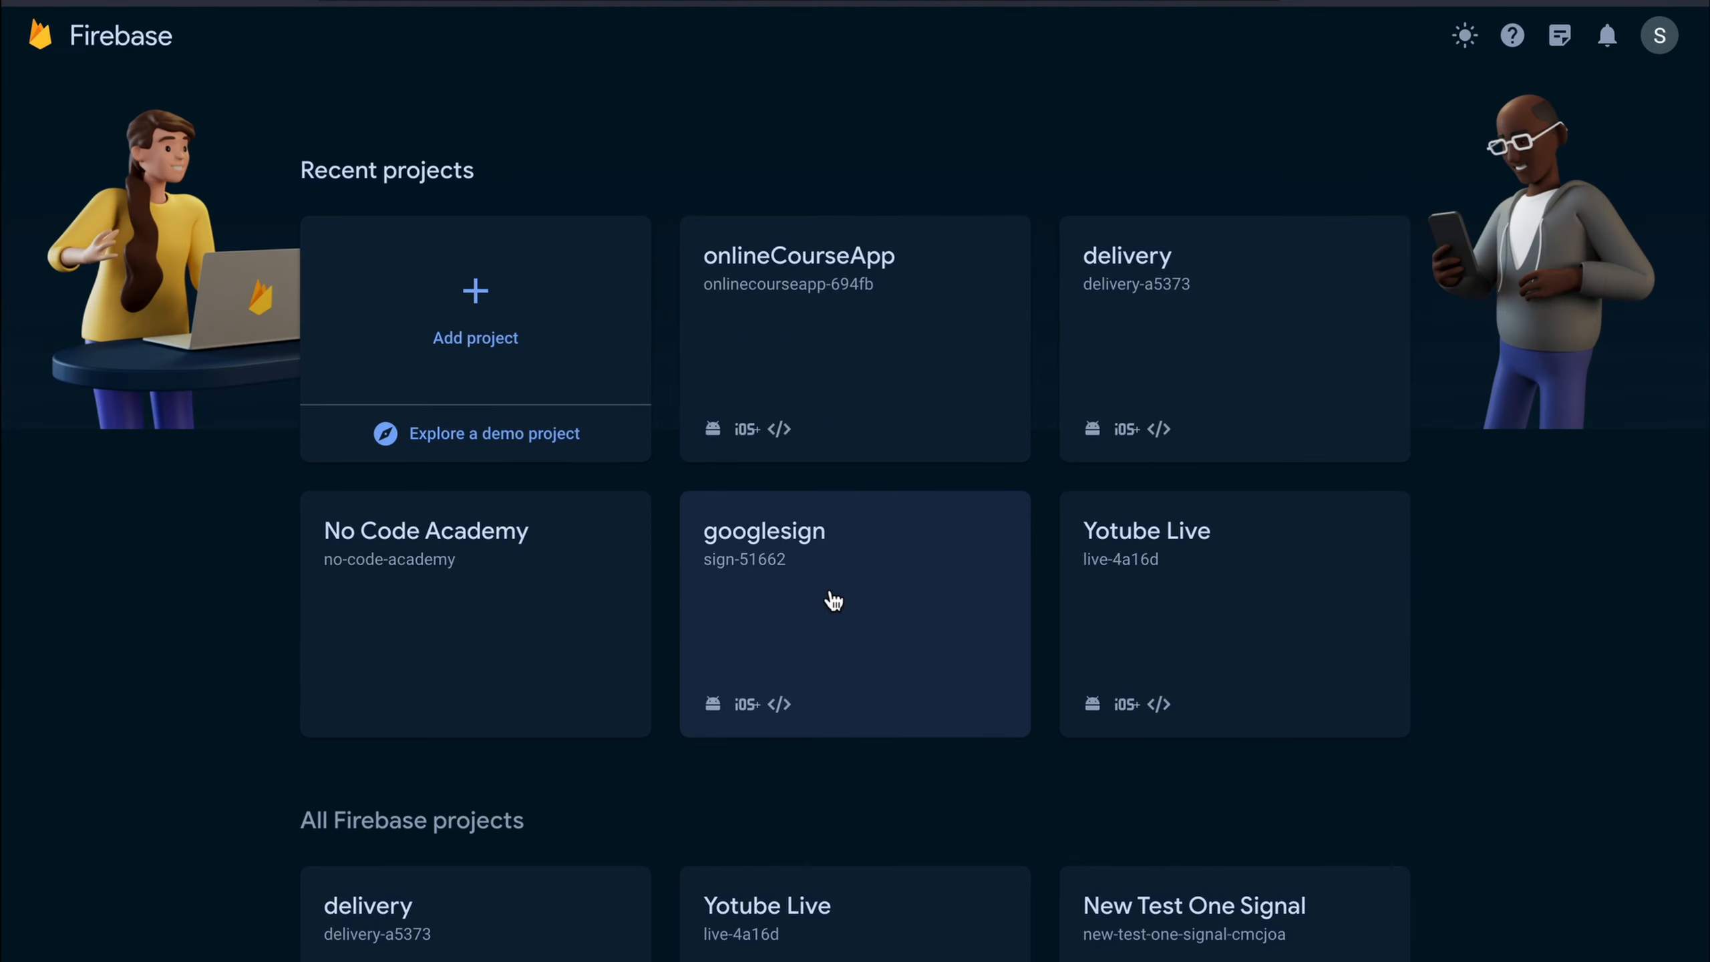
pyautogui.click(868, 371)
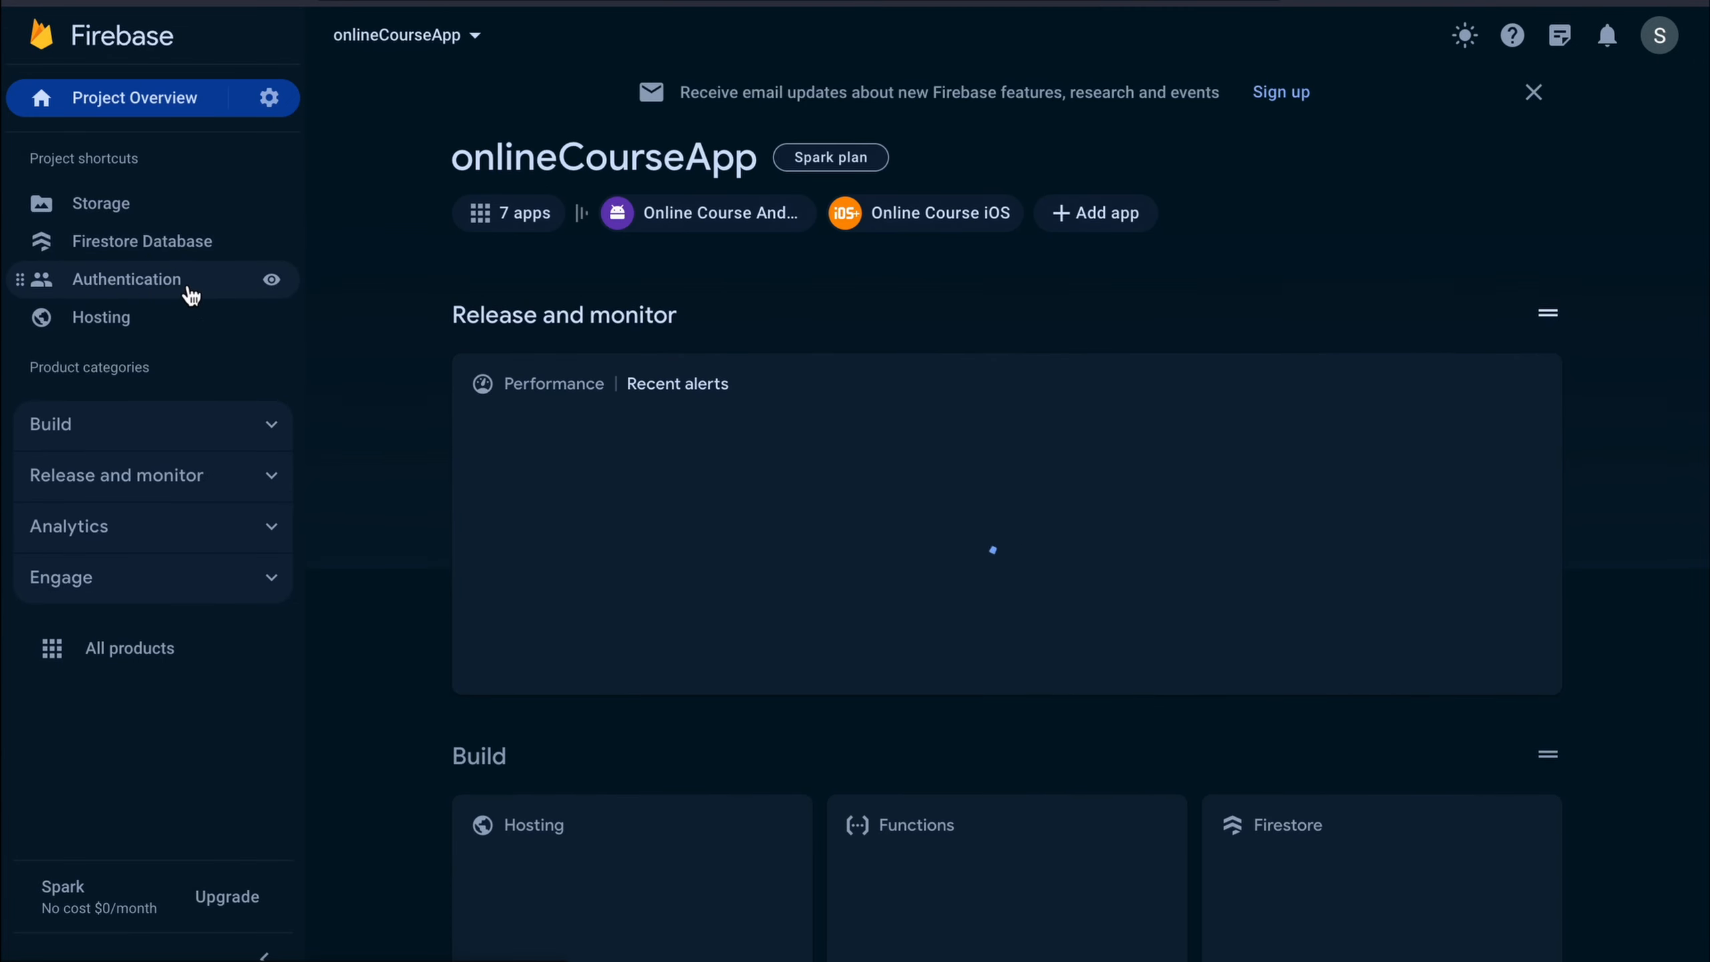
pyautogui.click(191, 295)
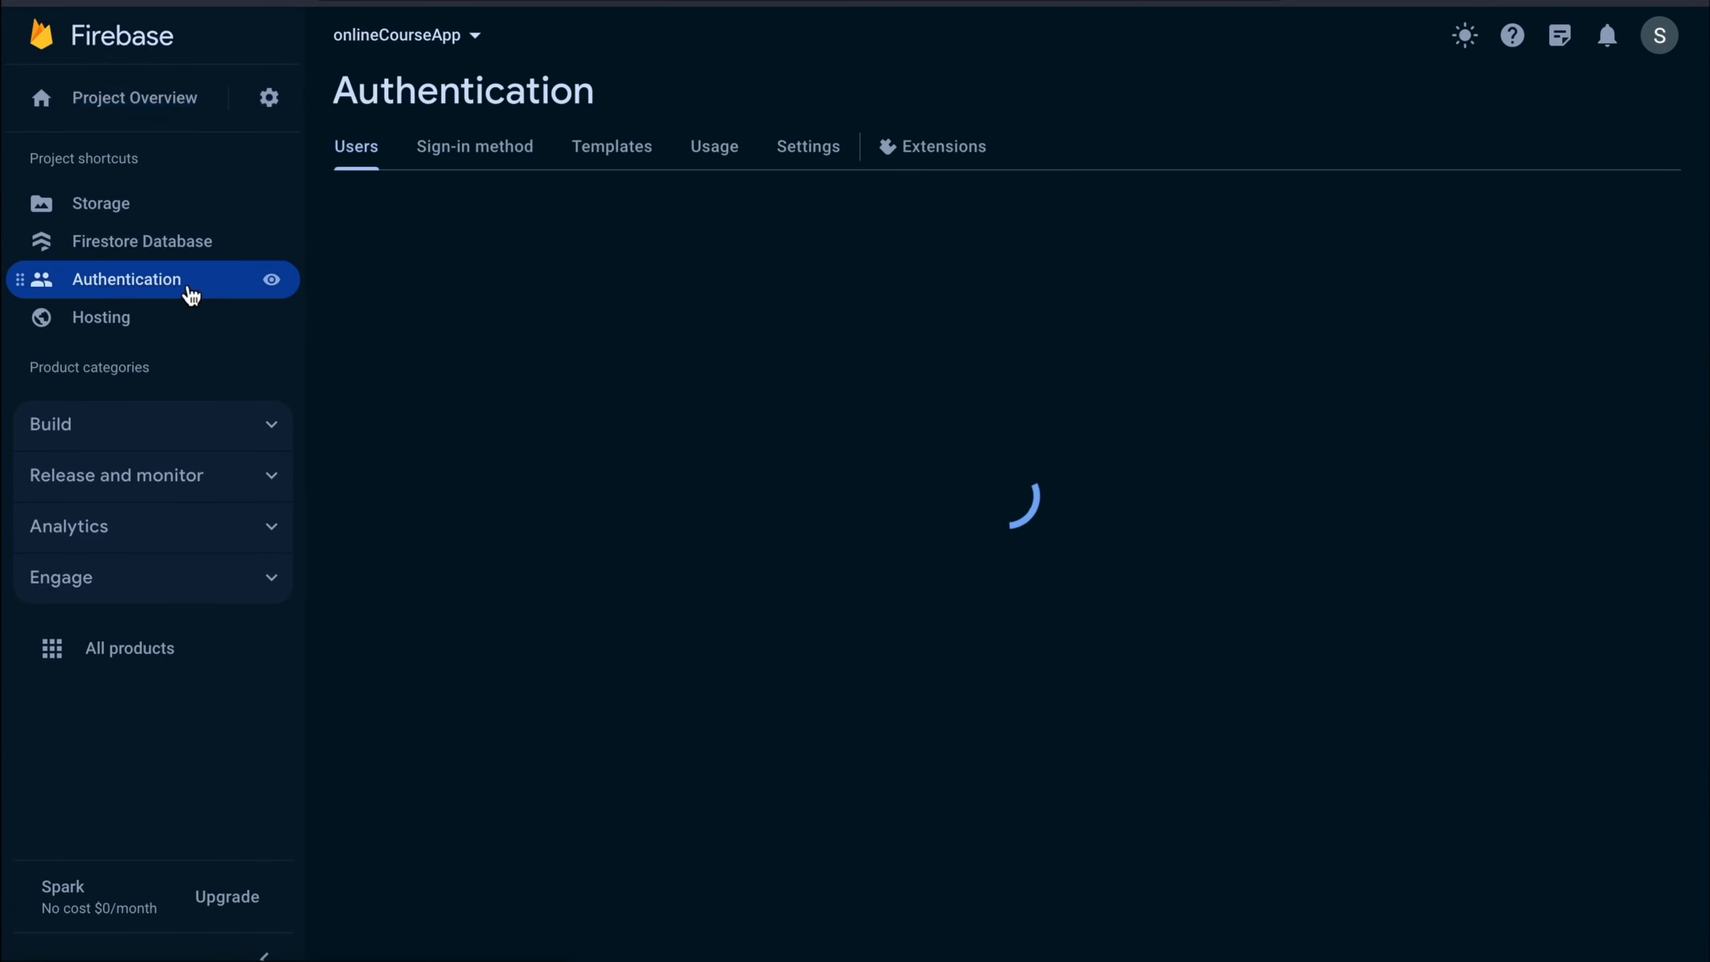
pyautogui.click(482, 149)
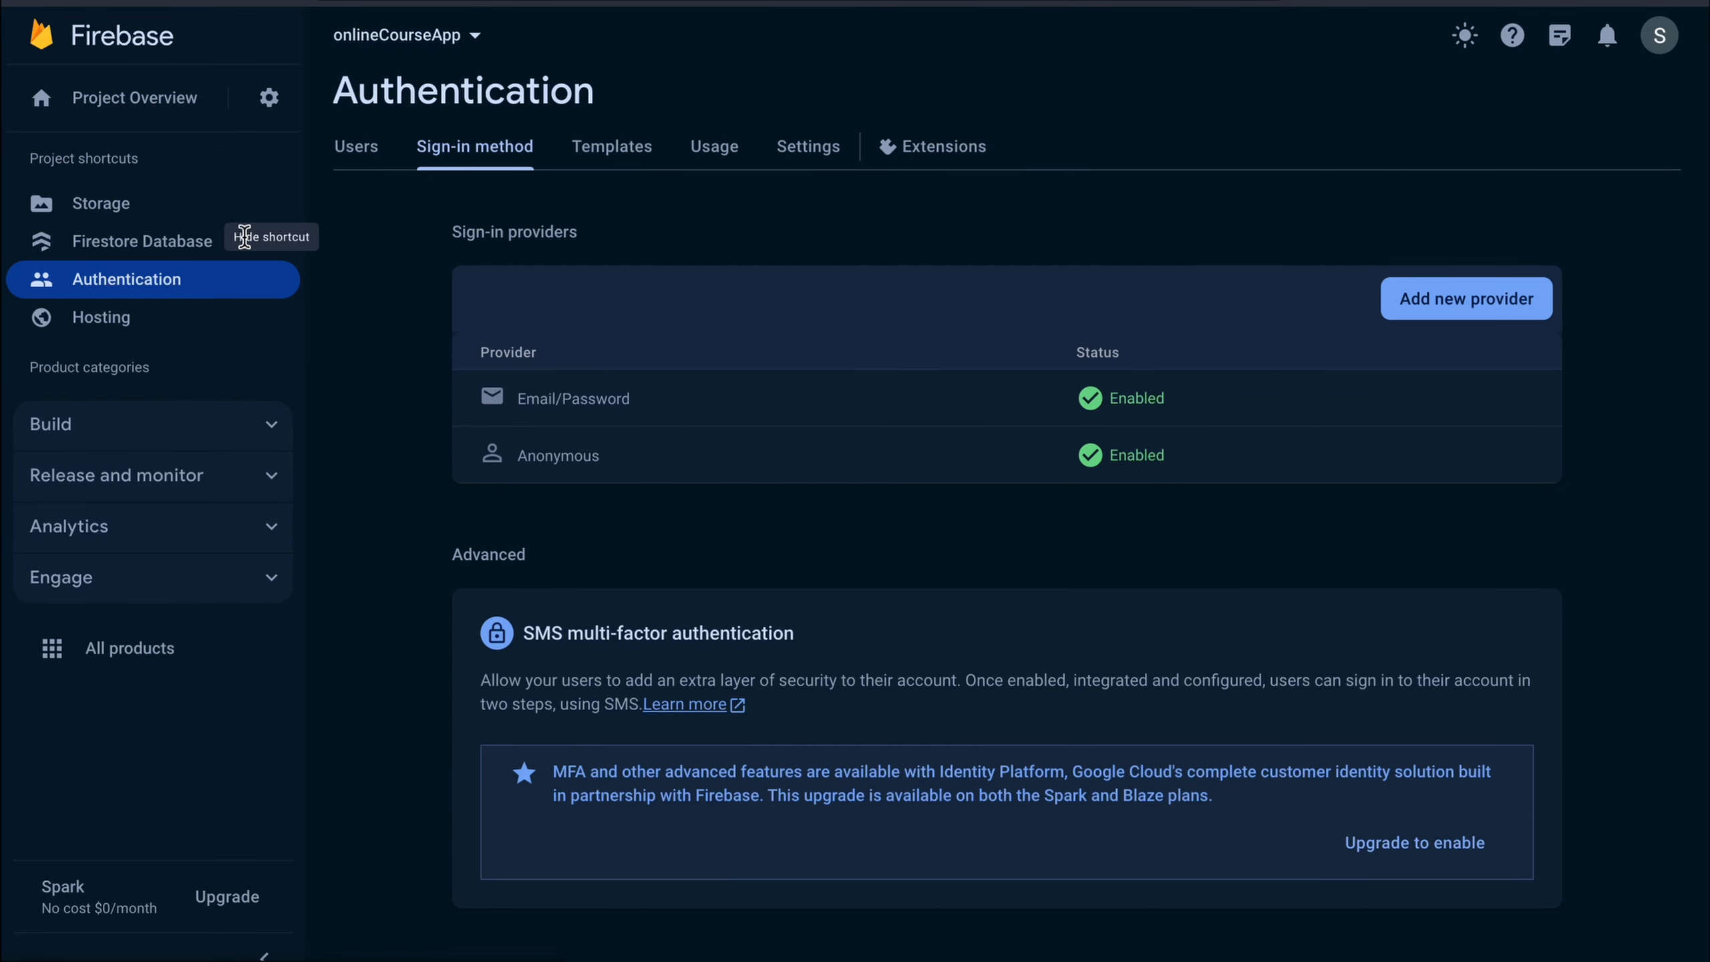
pyautogui.click(368, 165)
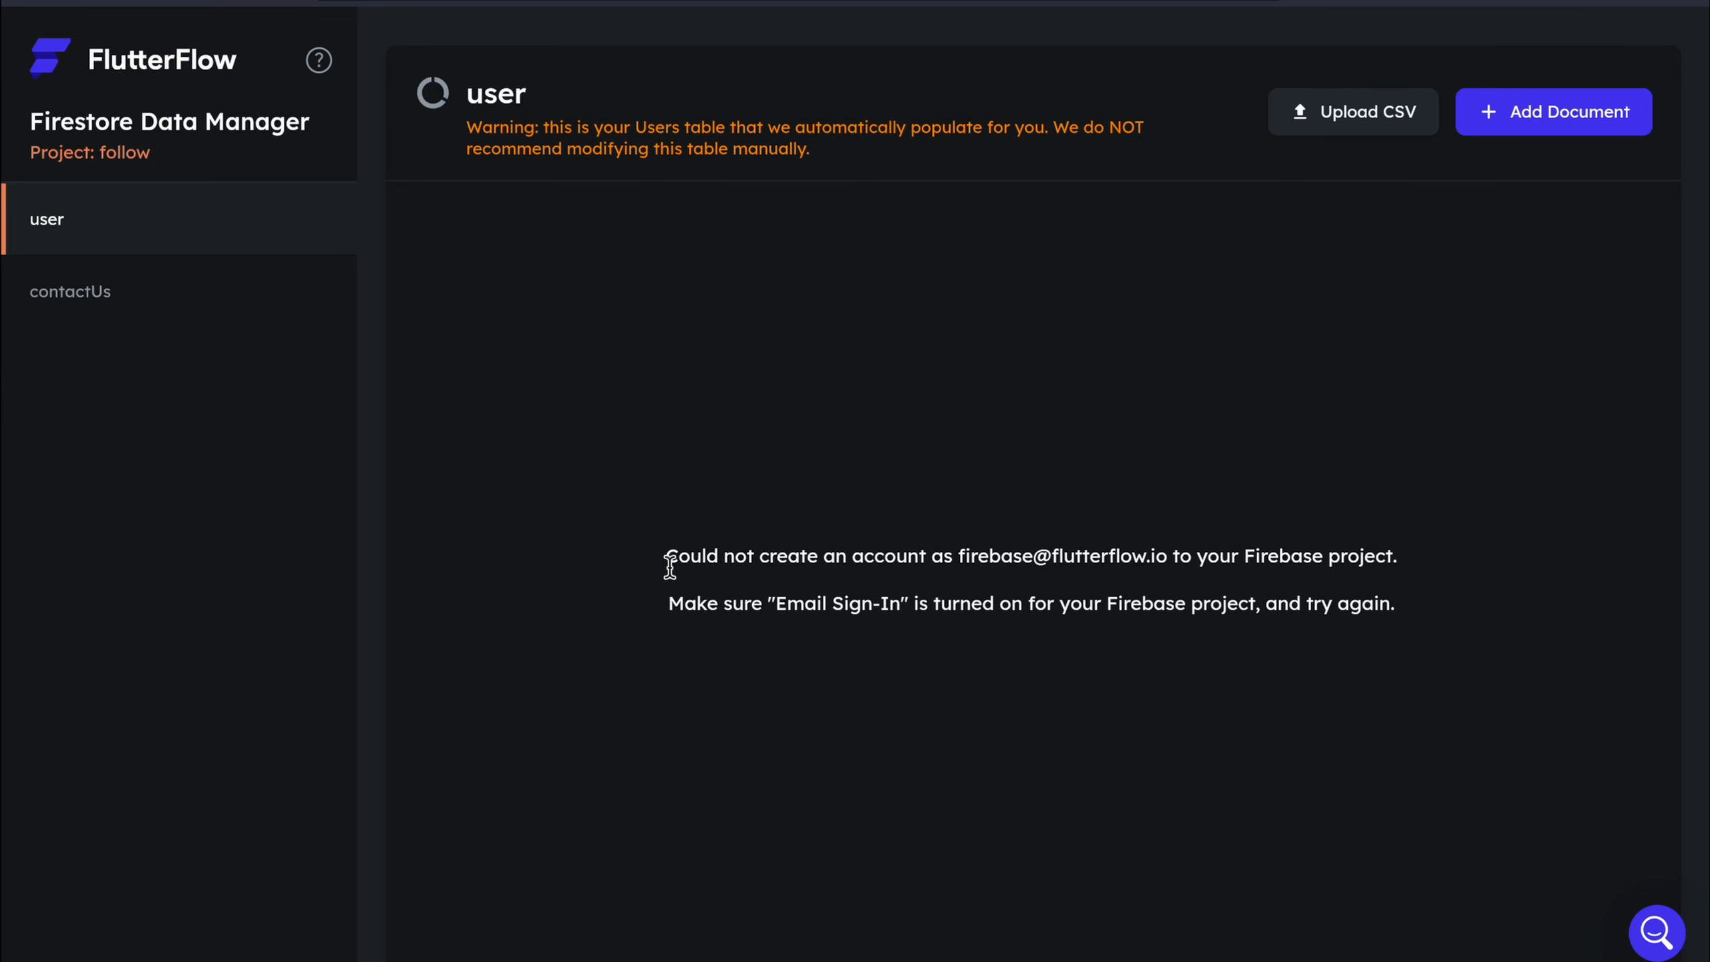
# Add a contactUs document with id 'i', reason 'yuey' and mail 'hjdhf'
pyautogui.moveTo(668, 565); pyautogui.dragTo(1397, 562)
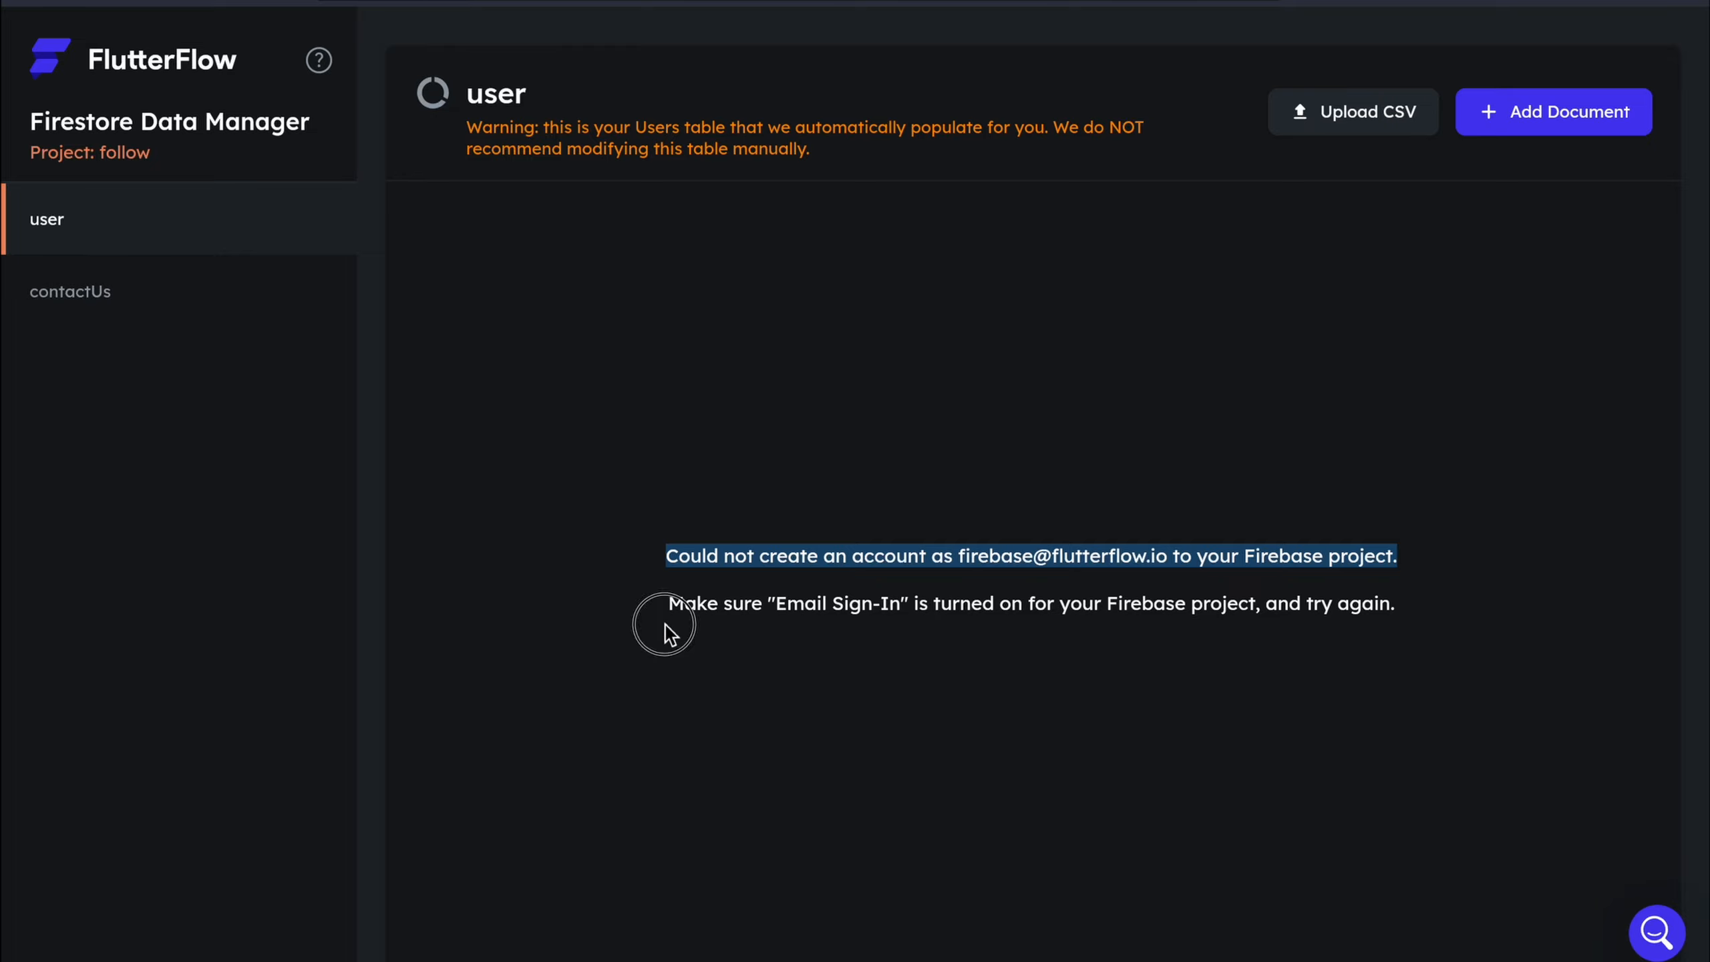
pyautogui.click(259, 297)
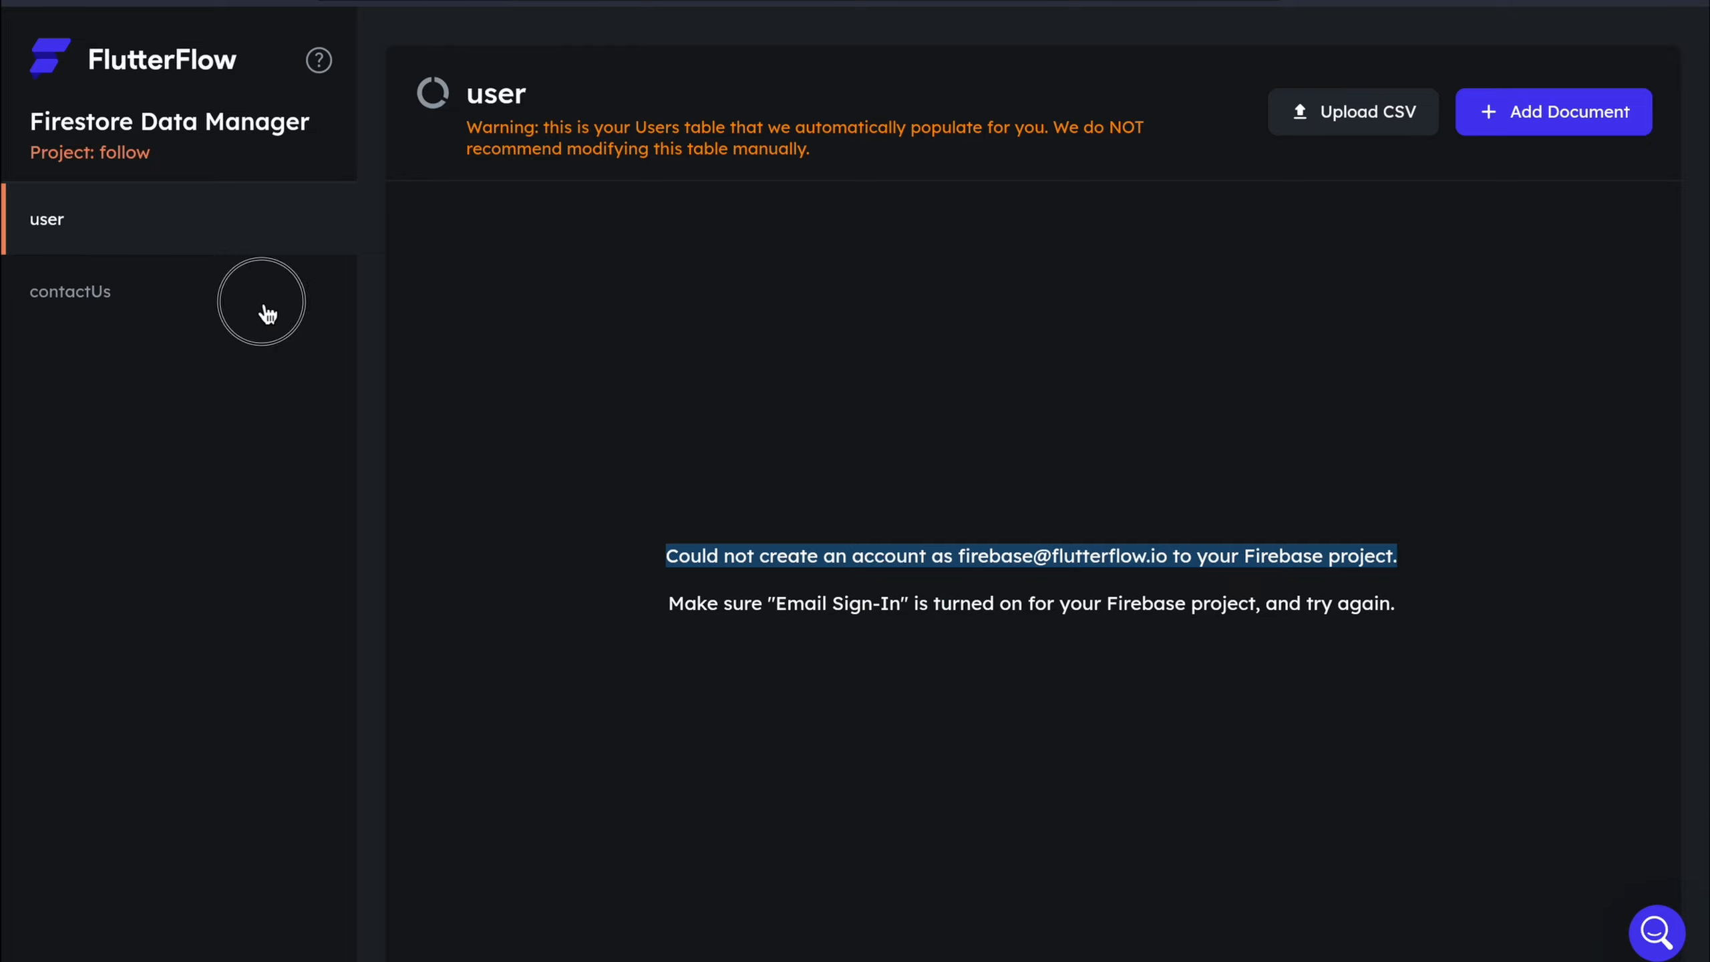
pyautogui.click(1513, 119)
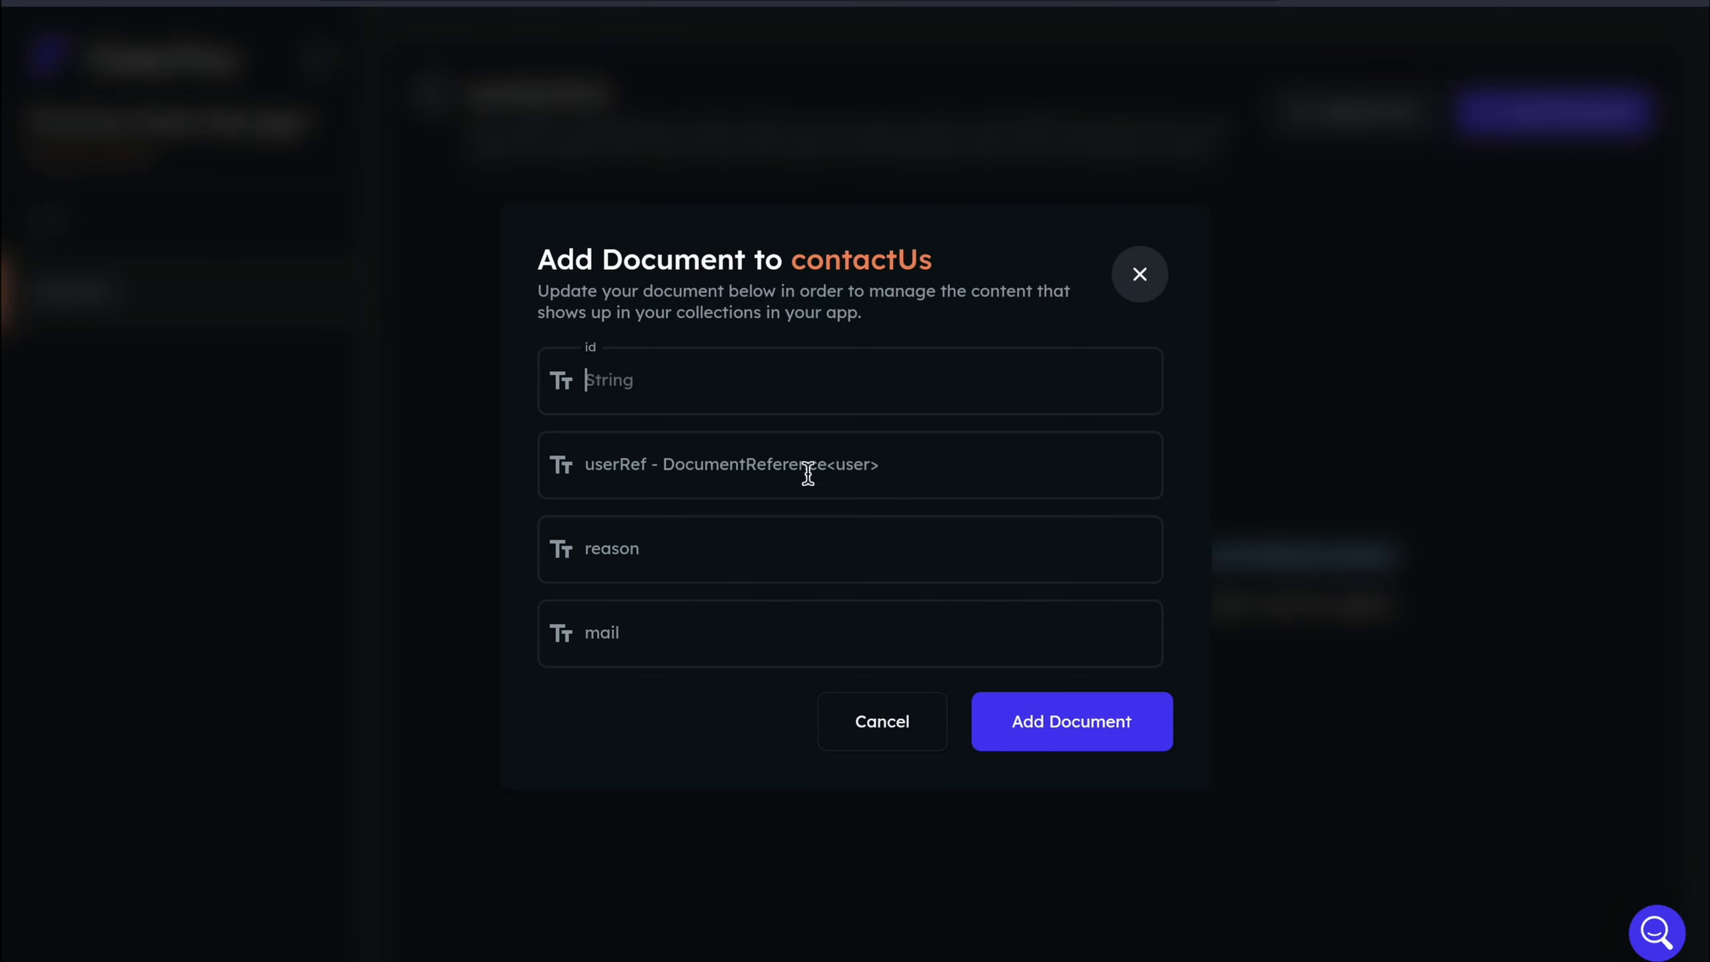
pyautogui.write('ieru')
pyautogui.click(814, 543)
pyautogui.write('yuey')
pyautogui.click(805, 654)
pyautogui.write('hjdhf')
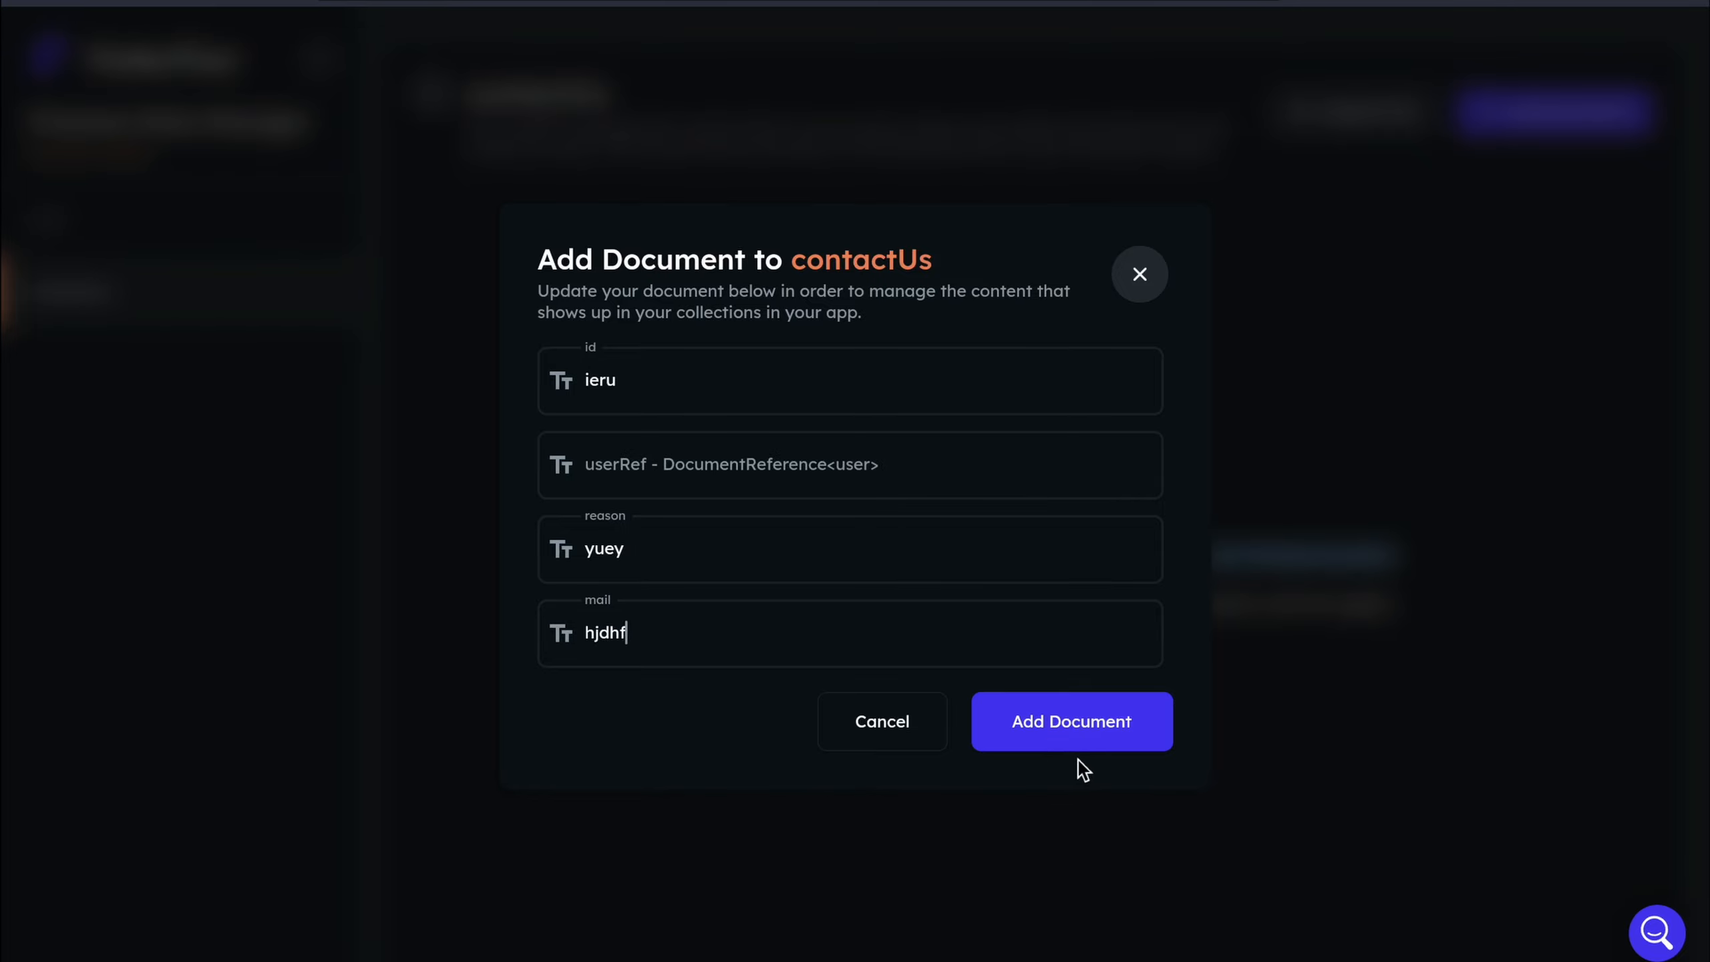
pyautogui.click(1080, 747)
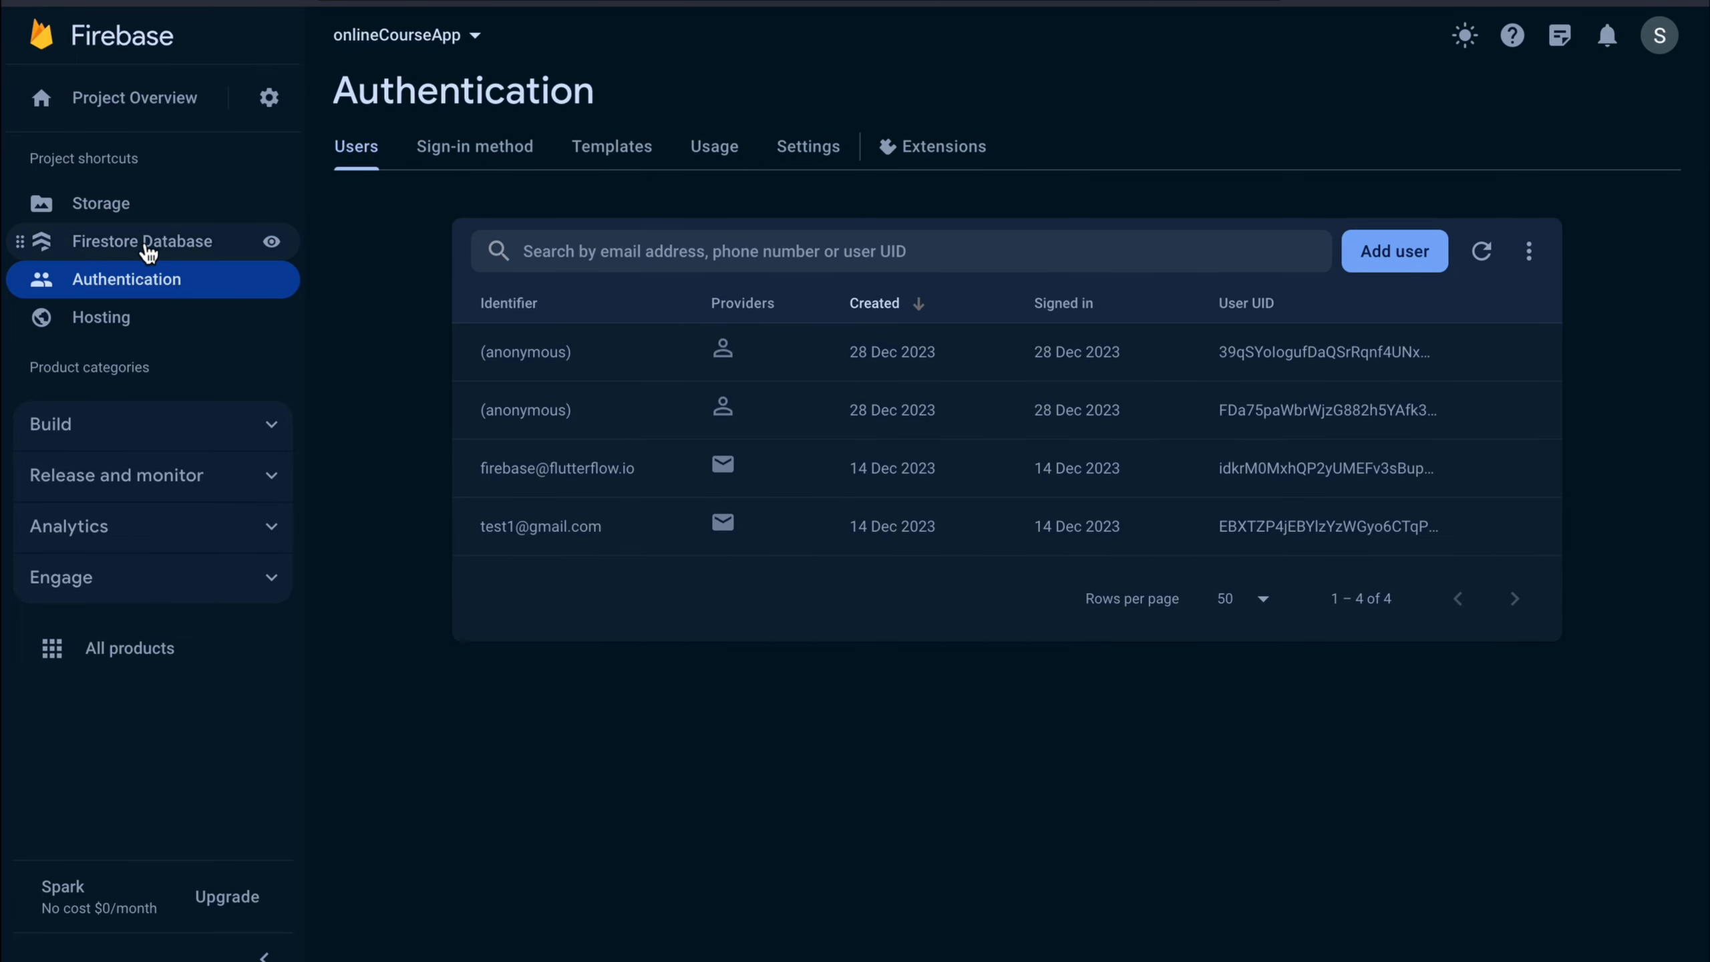
# Verify document 9u8oMqlUV3JJFAxodnjL exists in Firestore's contactUs collection, then open the user collection
pyautogui.click(149, 243)
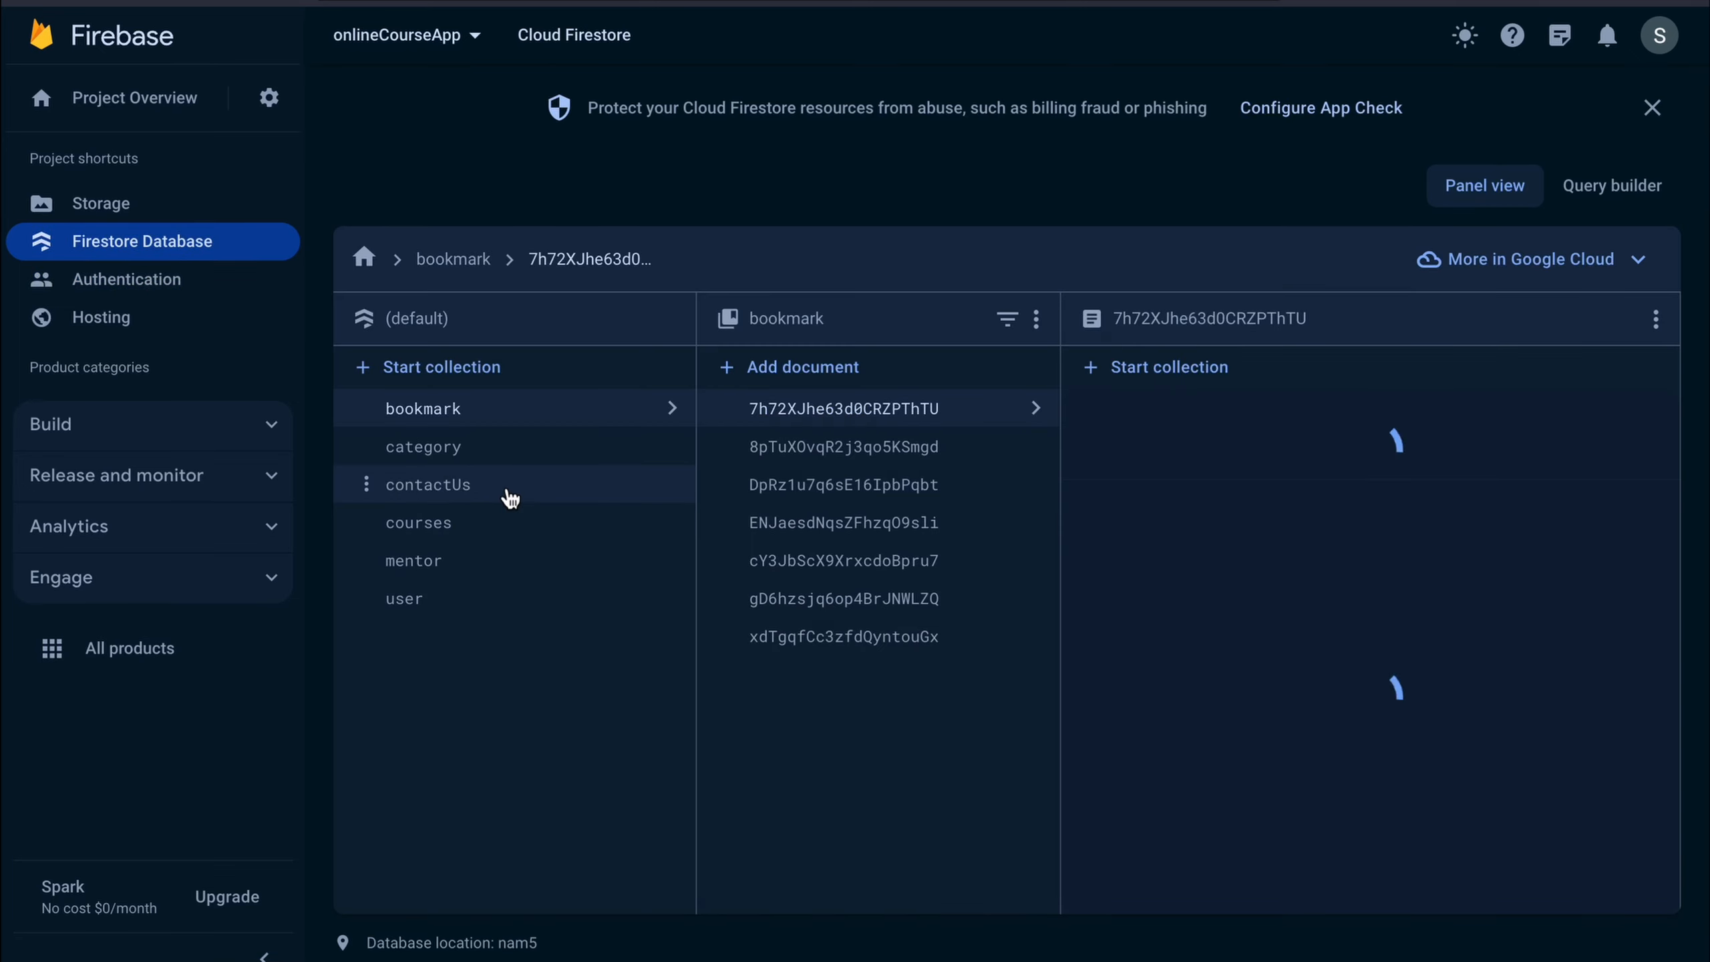
pyautogui.click(504, 488)
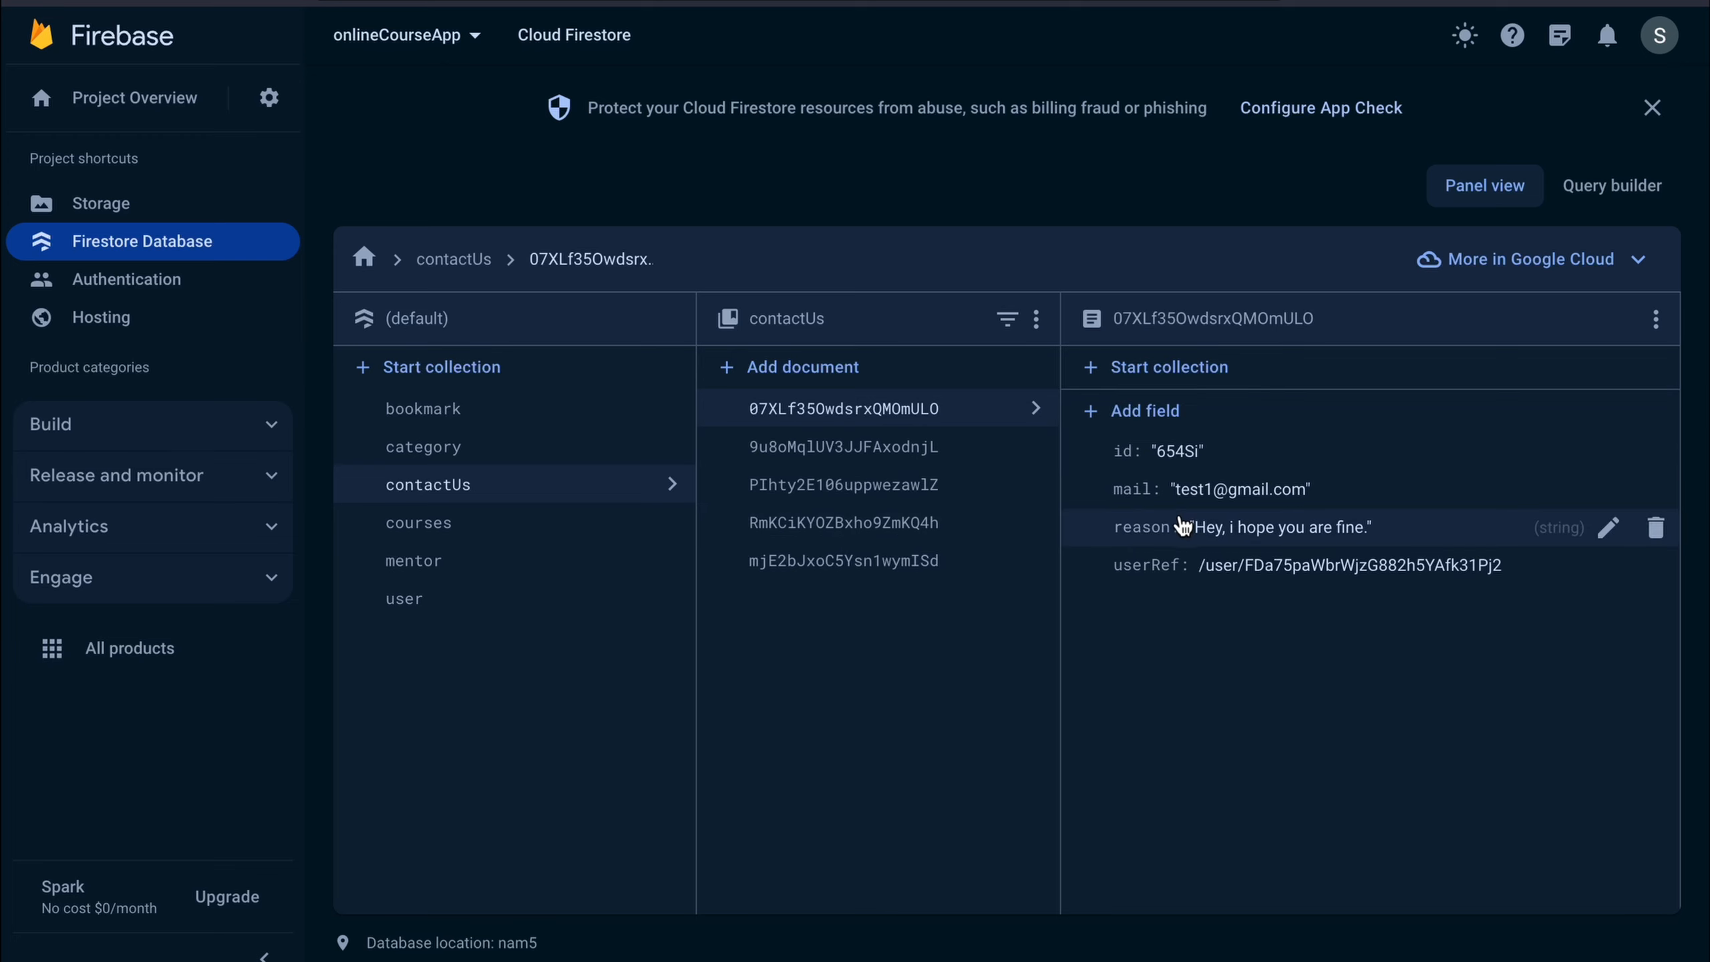
pyautogui.click(848, 453)
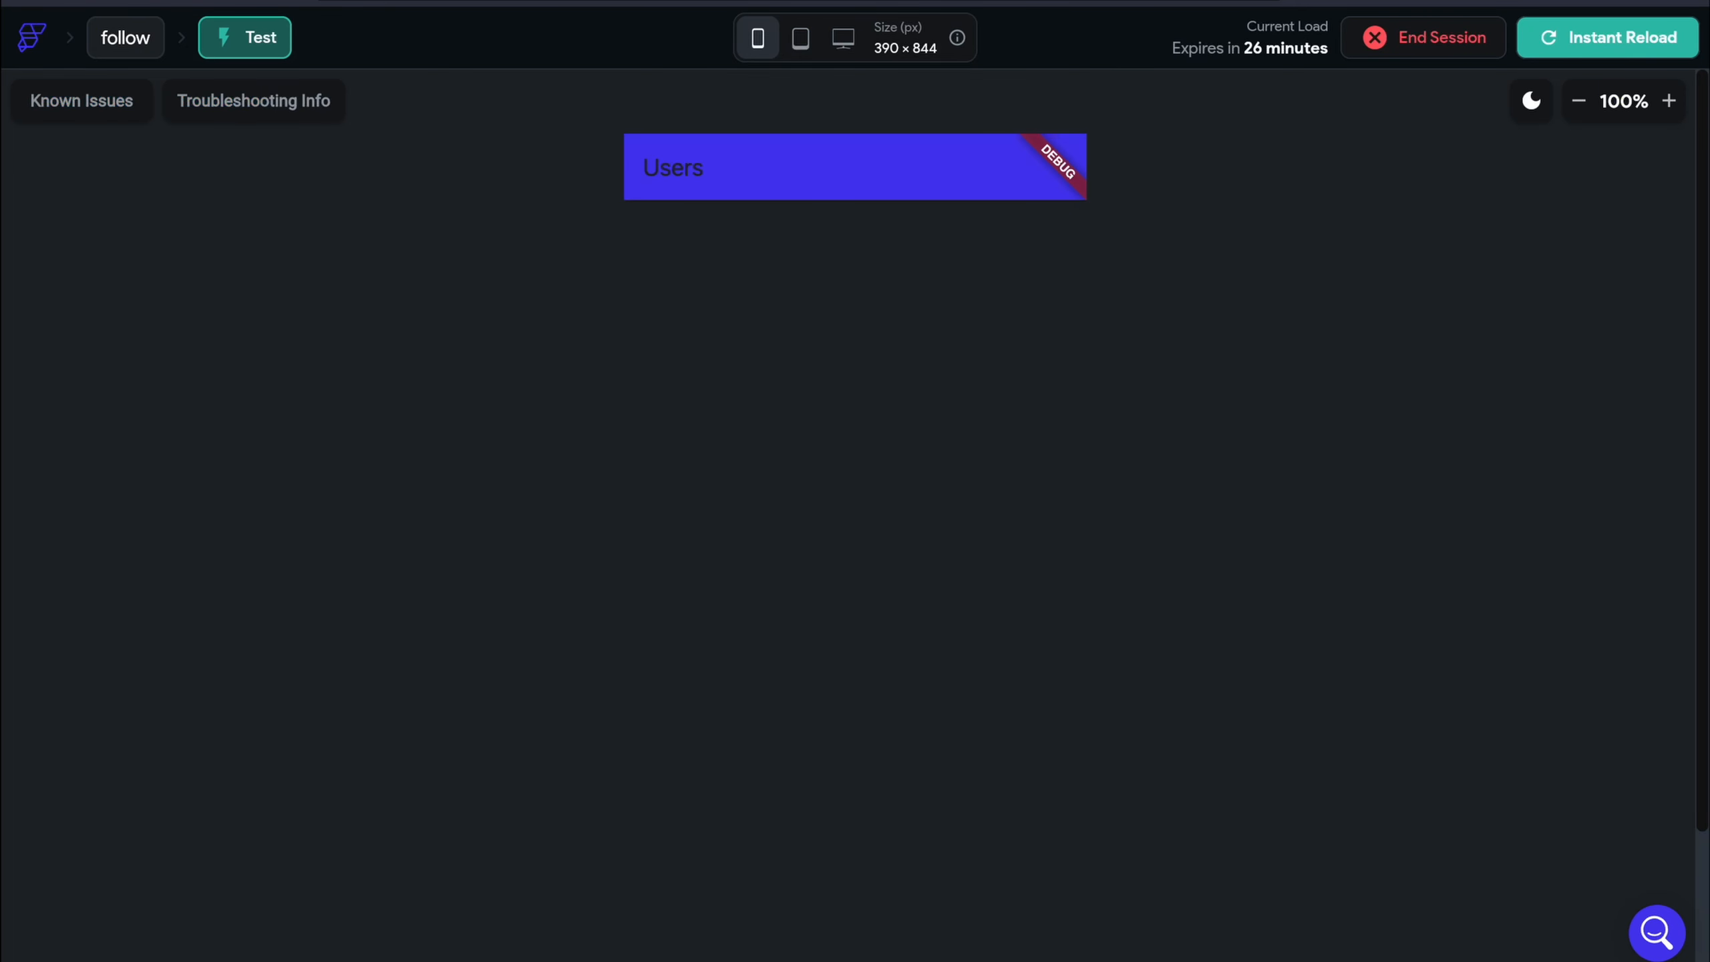
pyautogui.click(1578, 101)
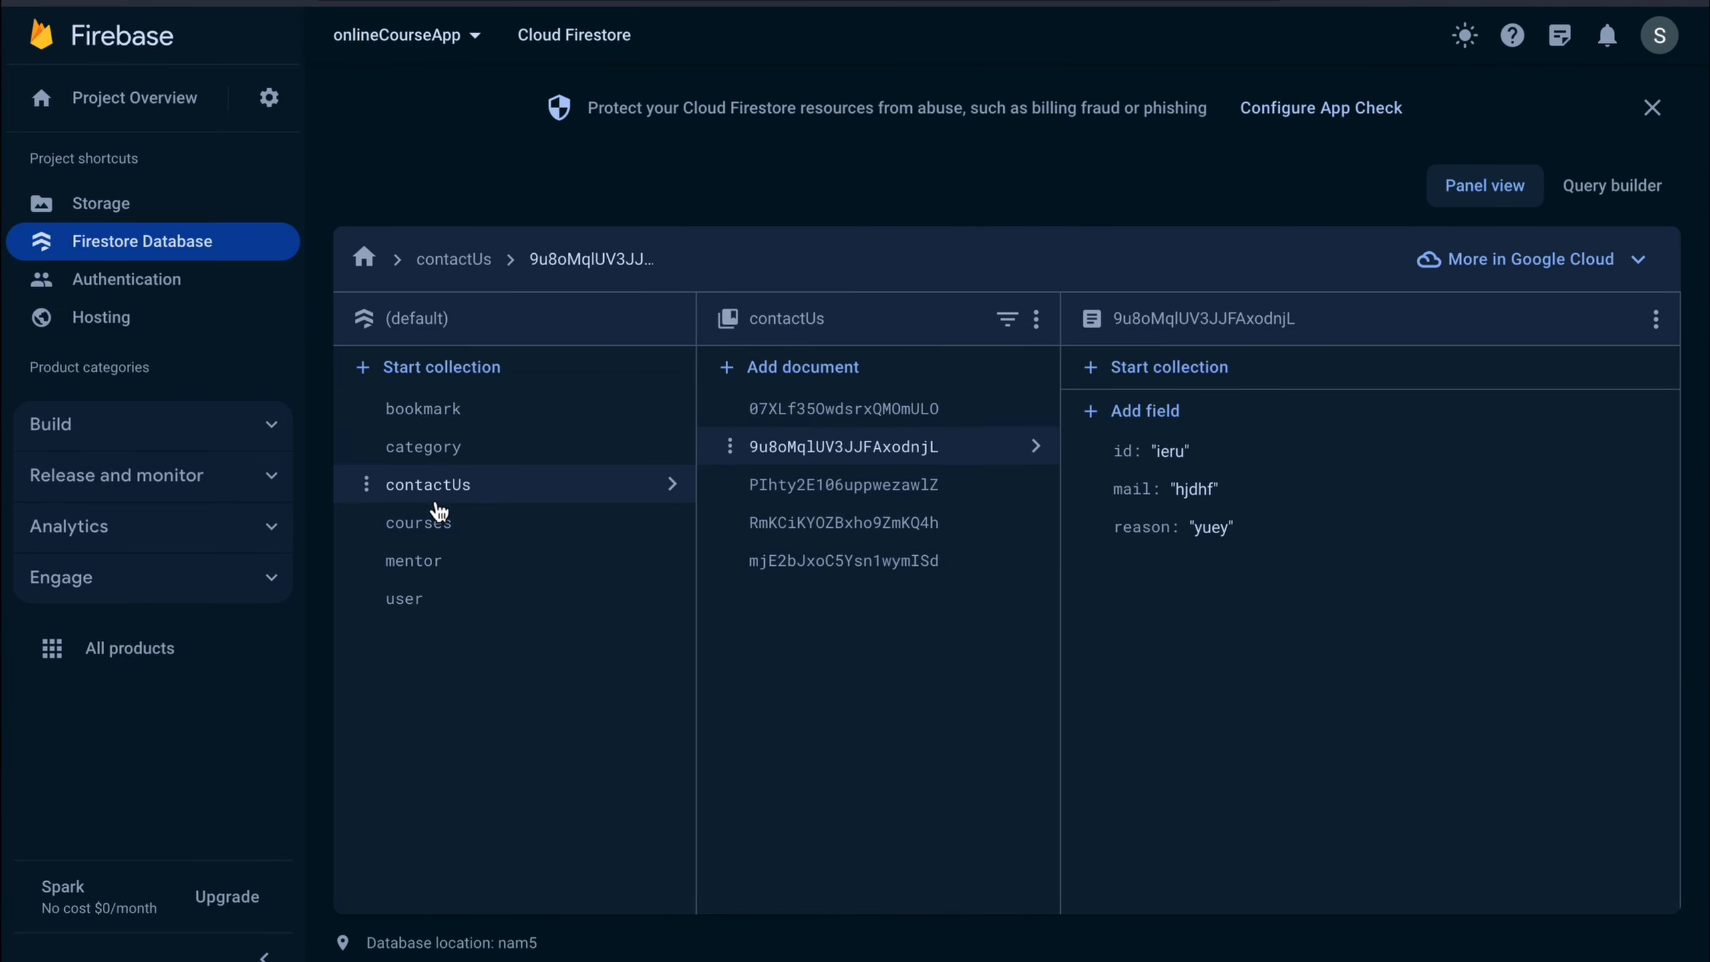
pyautogui.click(457, 598)
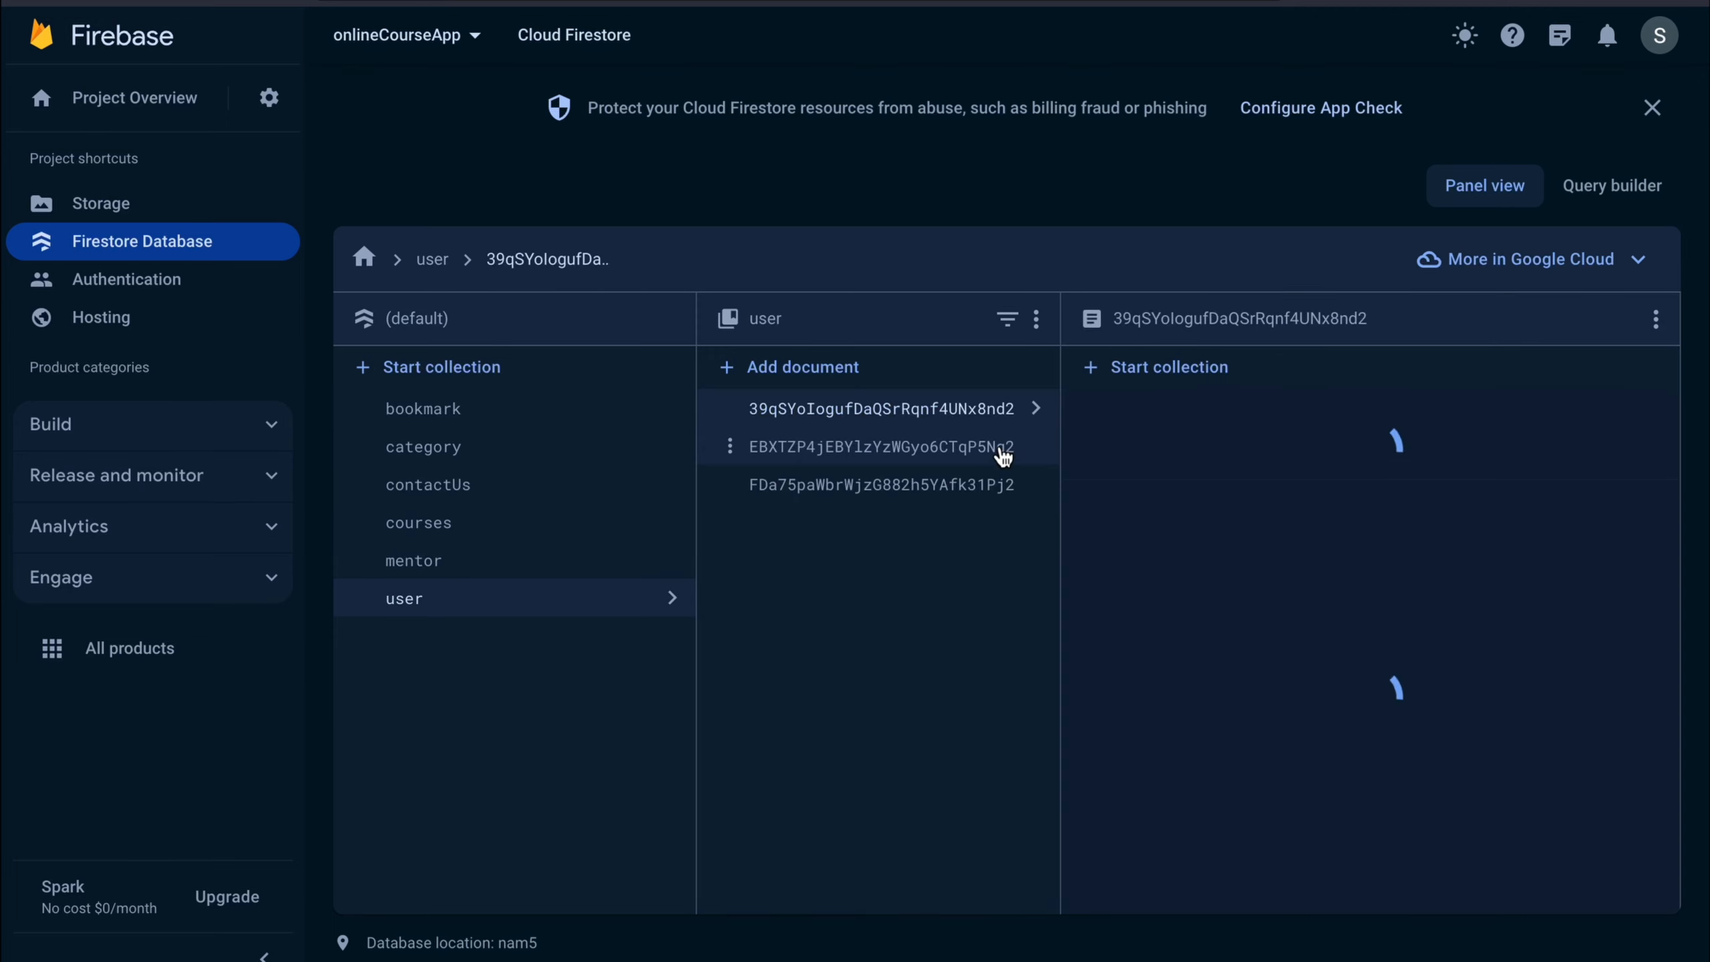
# Add a string field 'display_name' holding the user's display name to the first user document
pyautogui.click(1115, 431)
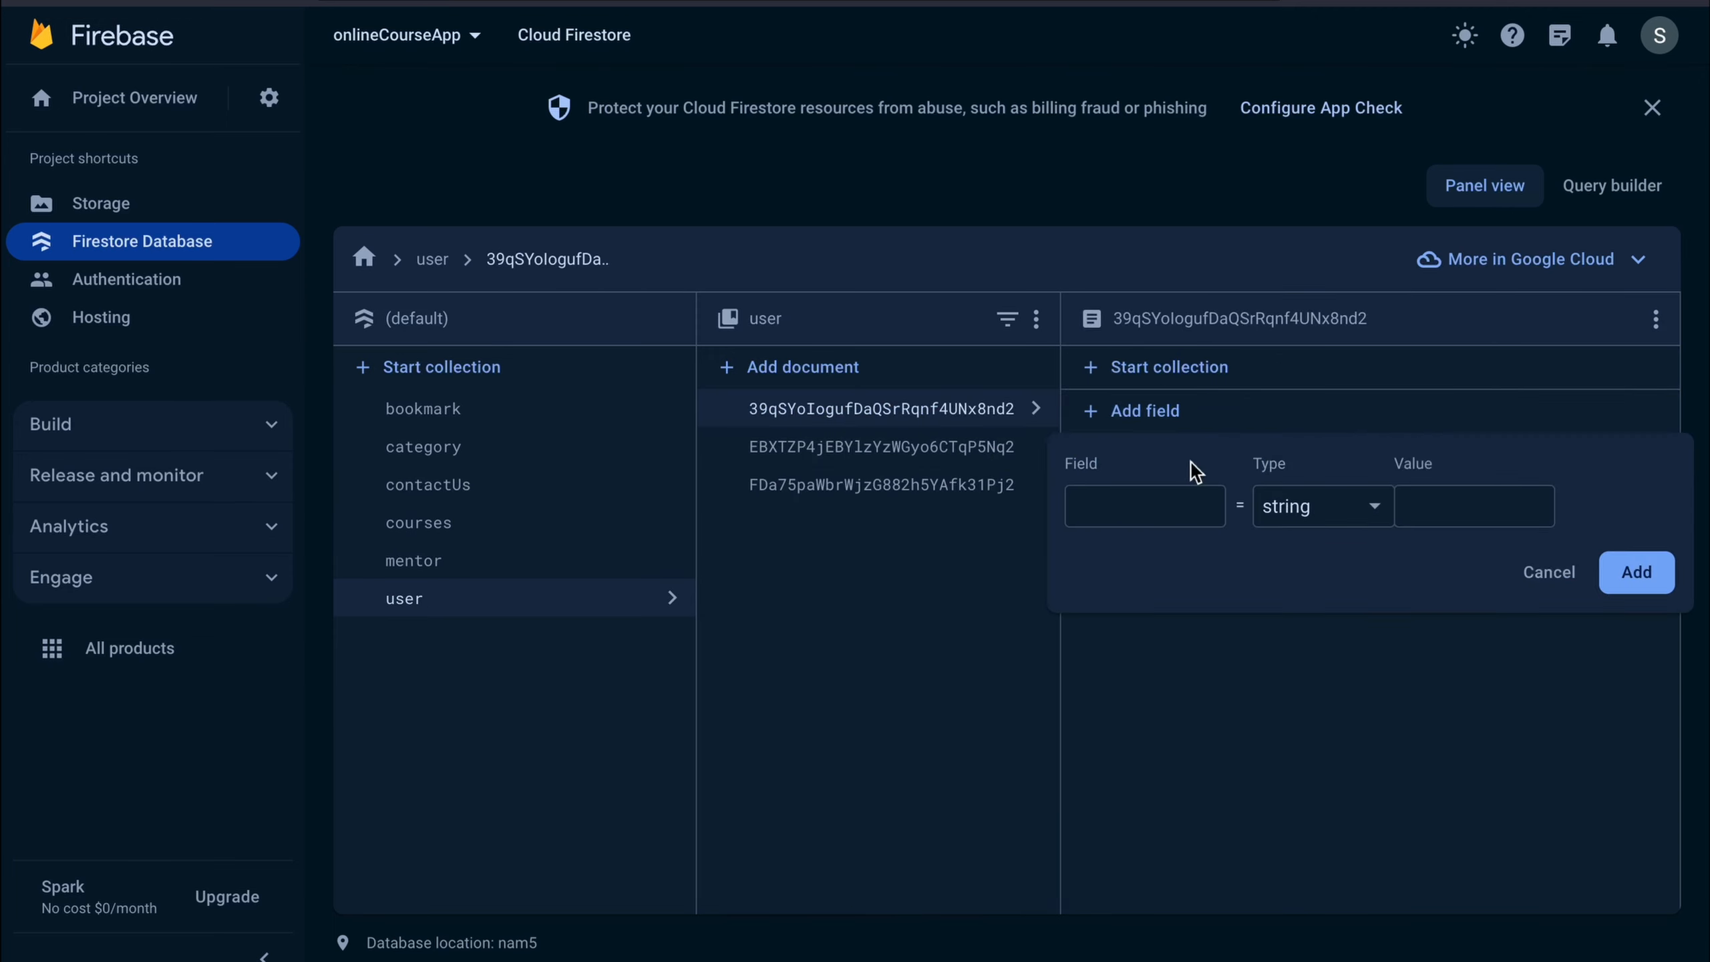
pyautogui.click(1169, 496)
pyautogui.write('di')
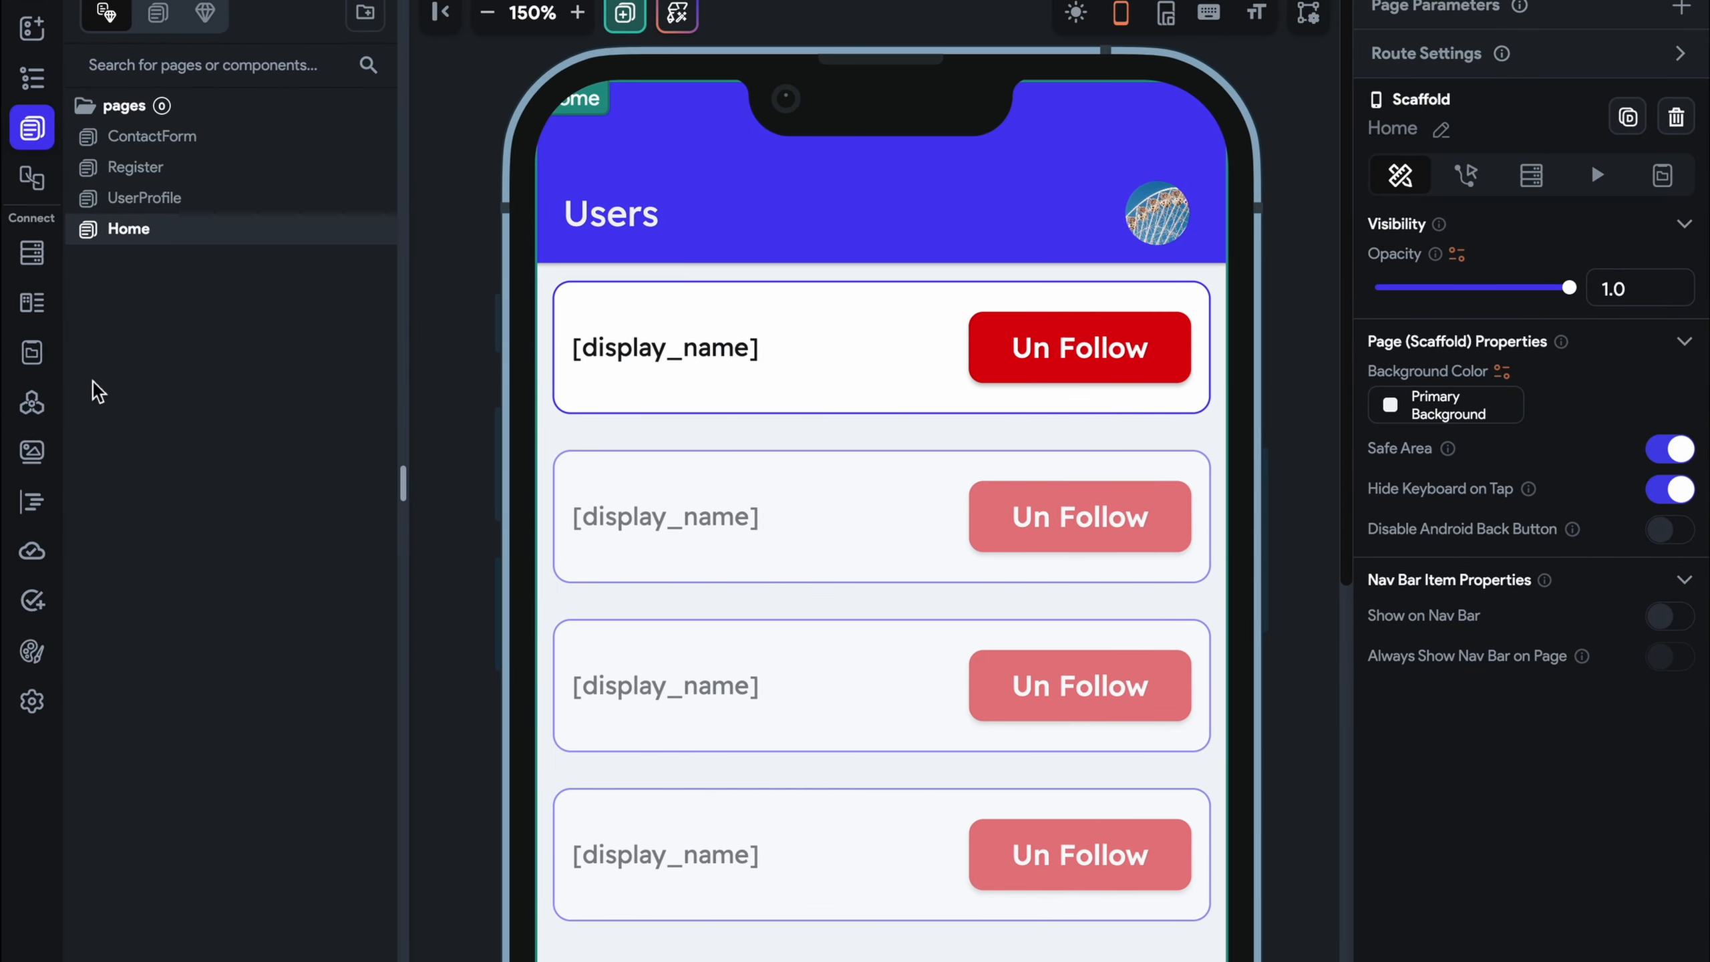
pyautogui.click(31, 252)
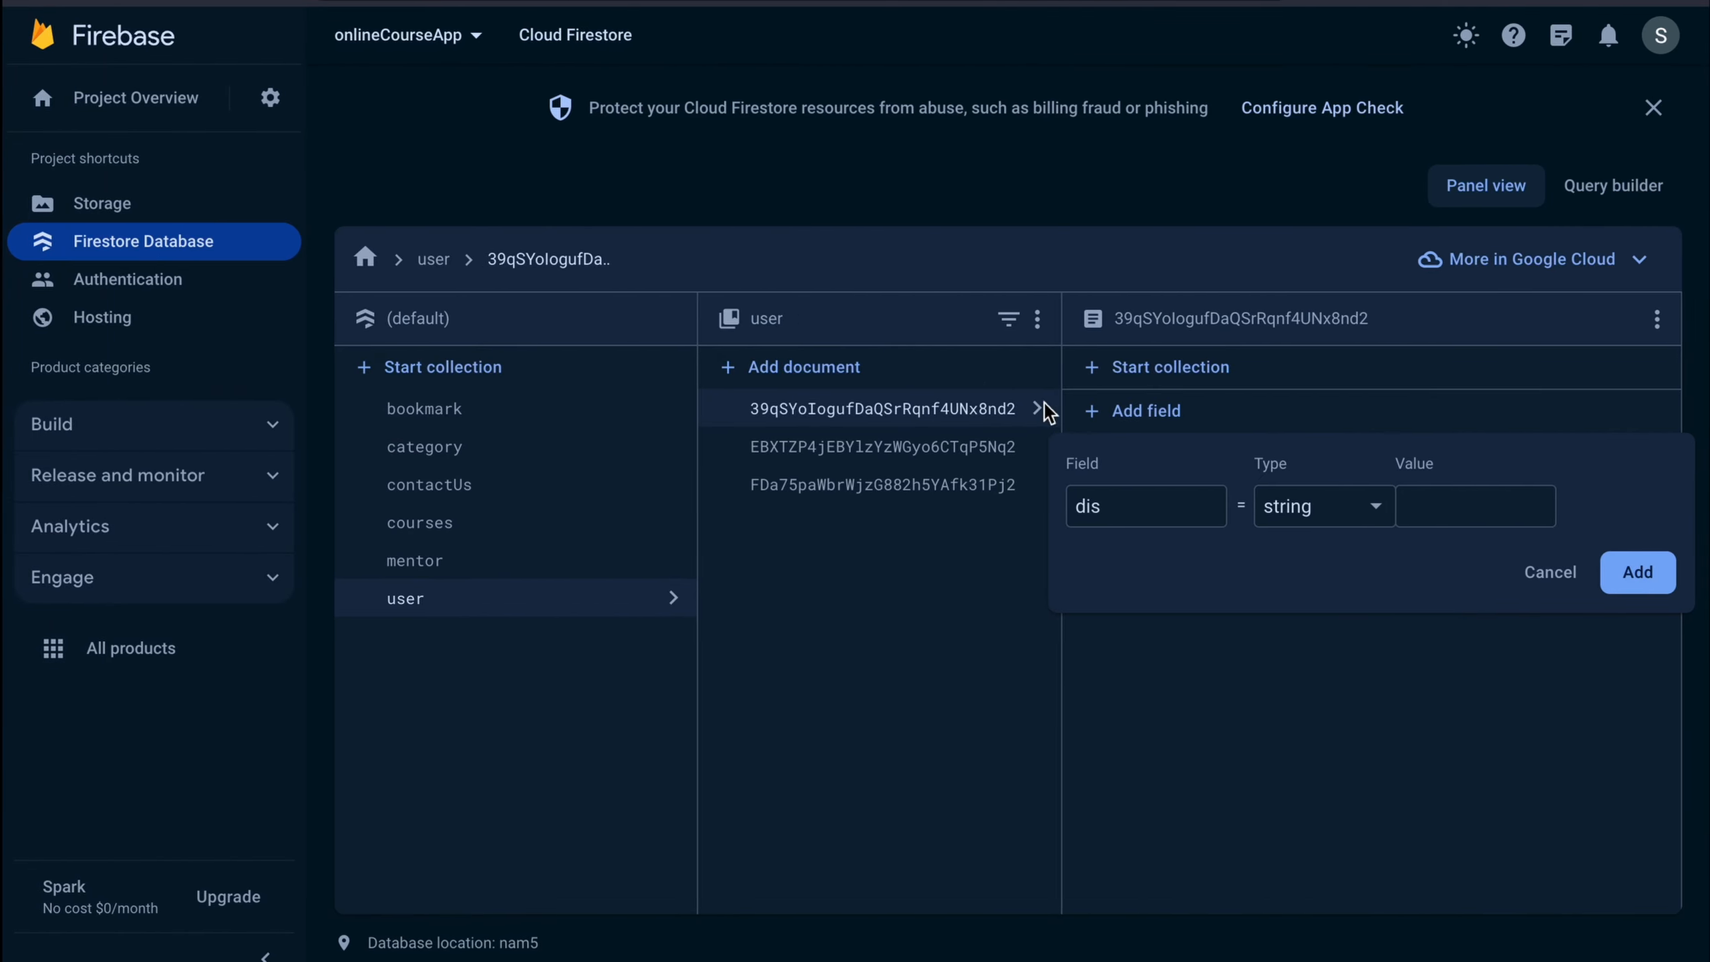
pyautogui.write('play_name')
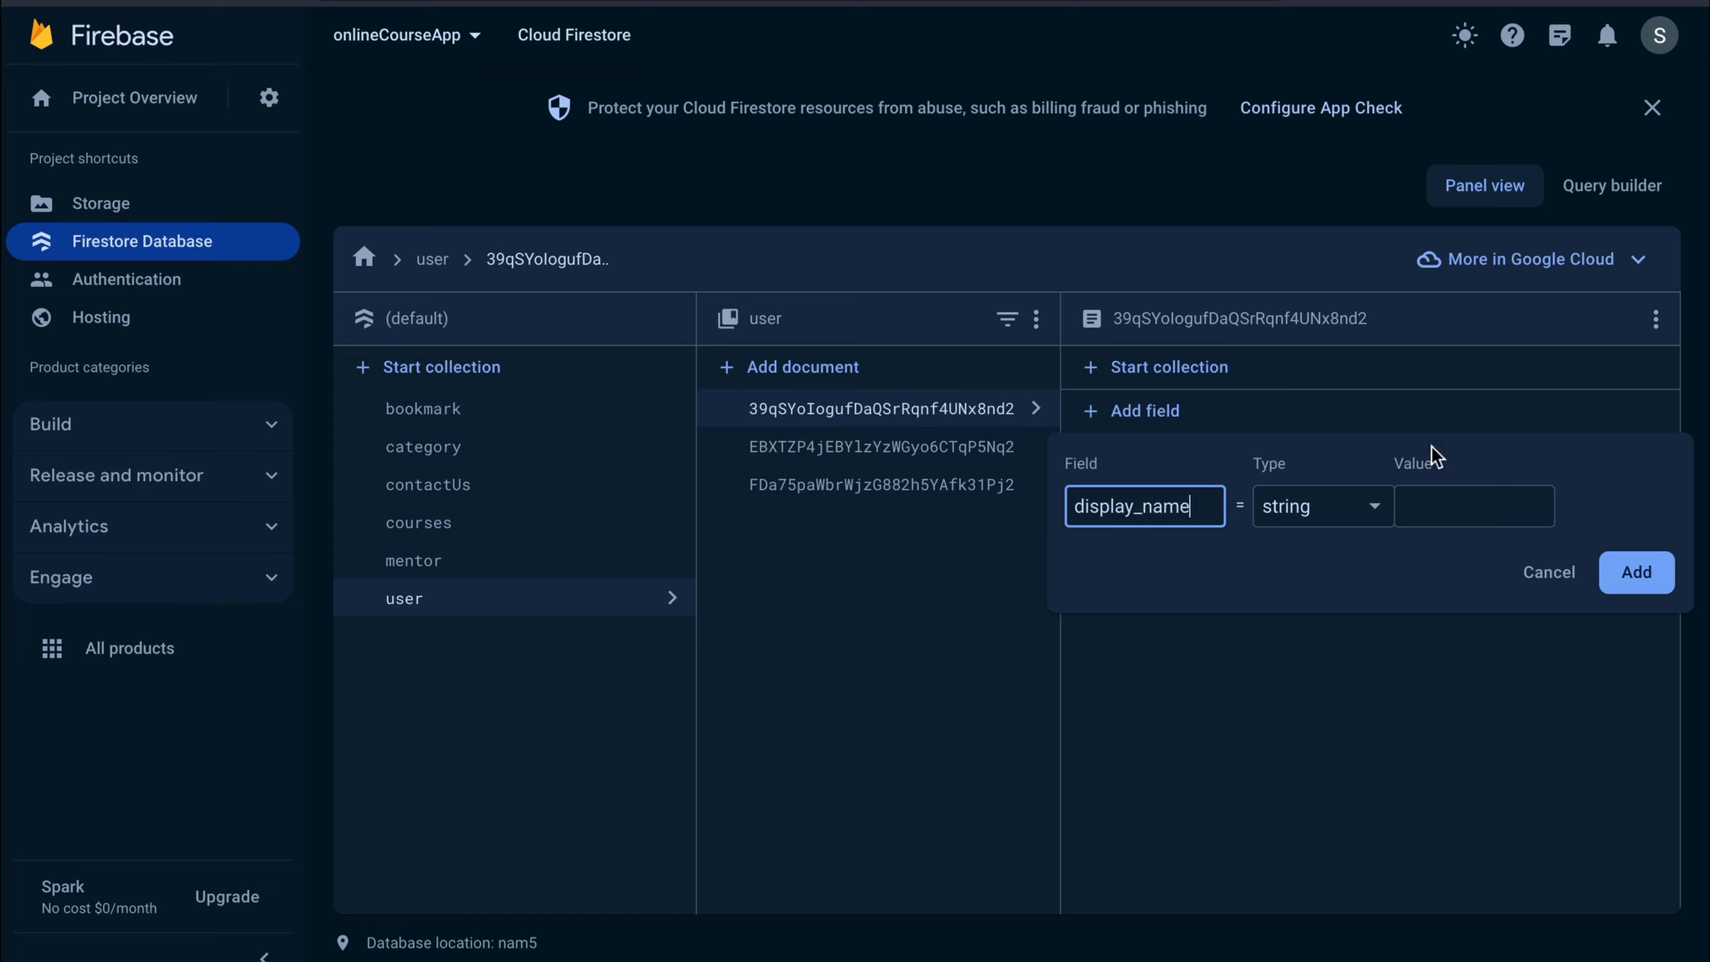
pyautogui.click(1437, 502)
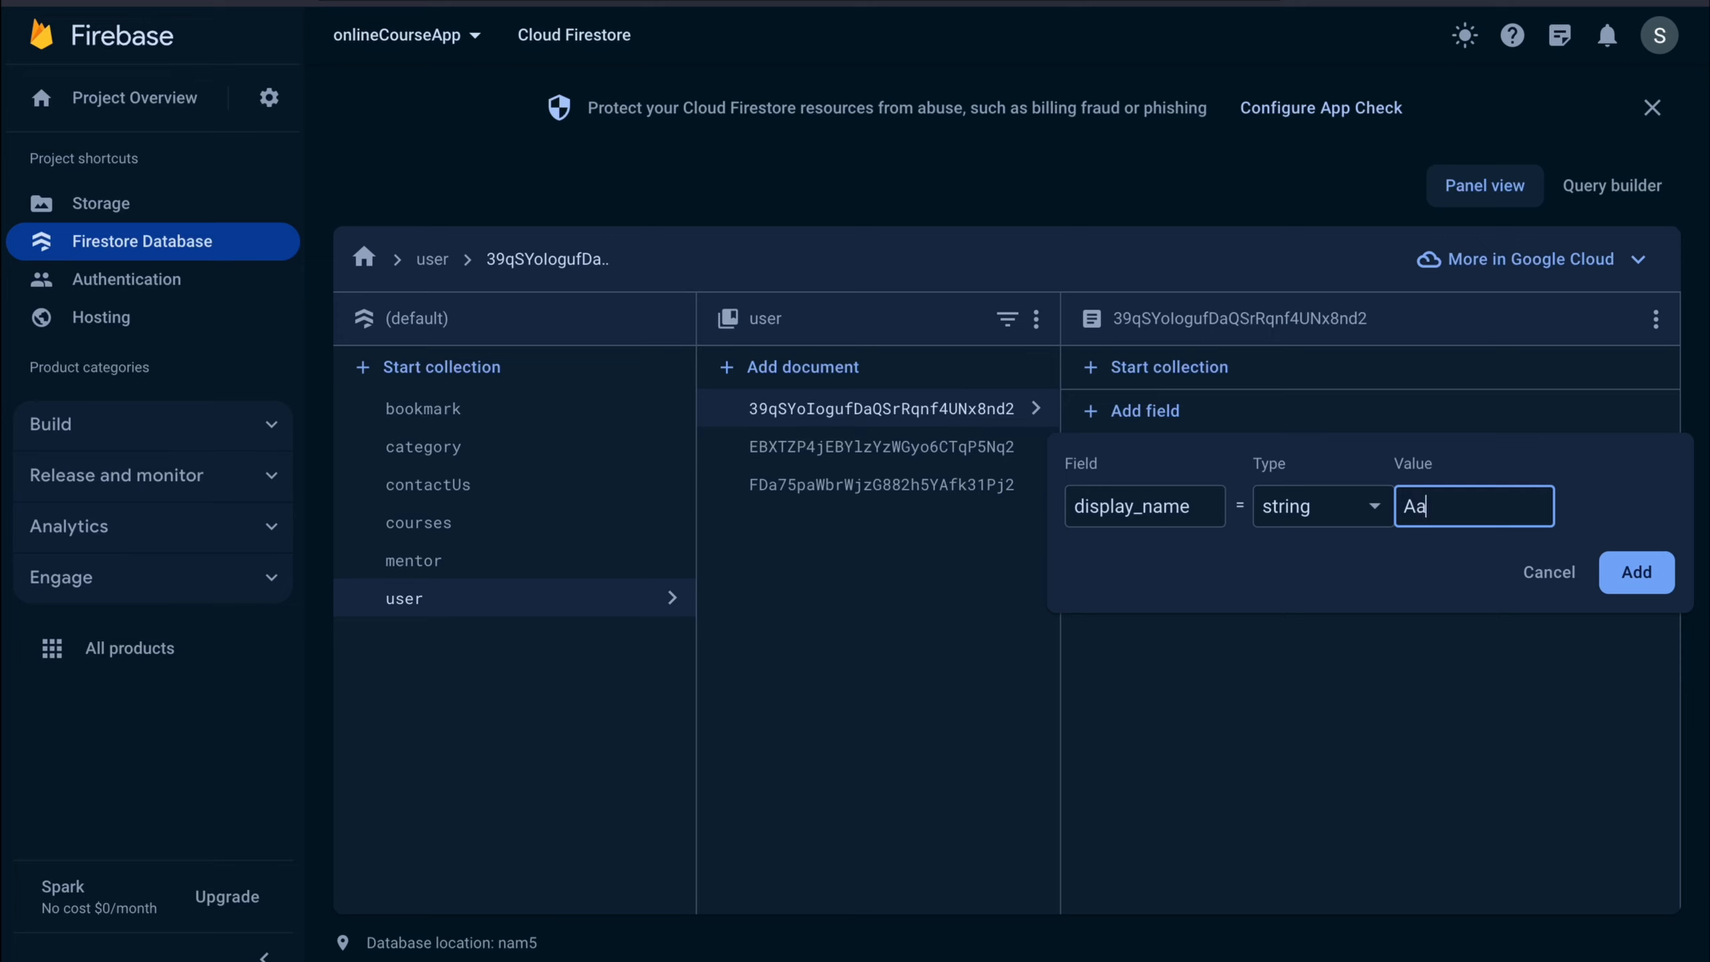
pyautogui.click(1637, 572)
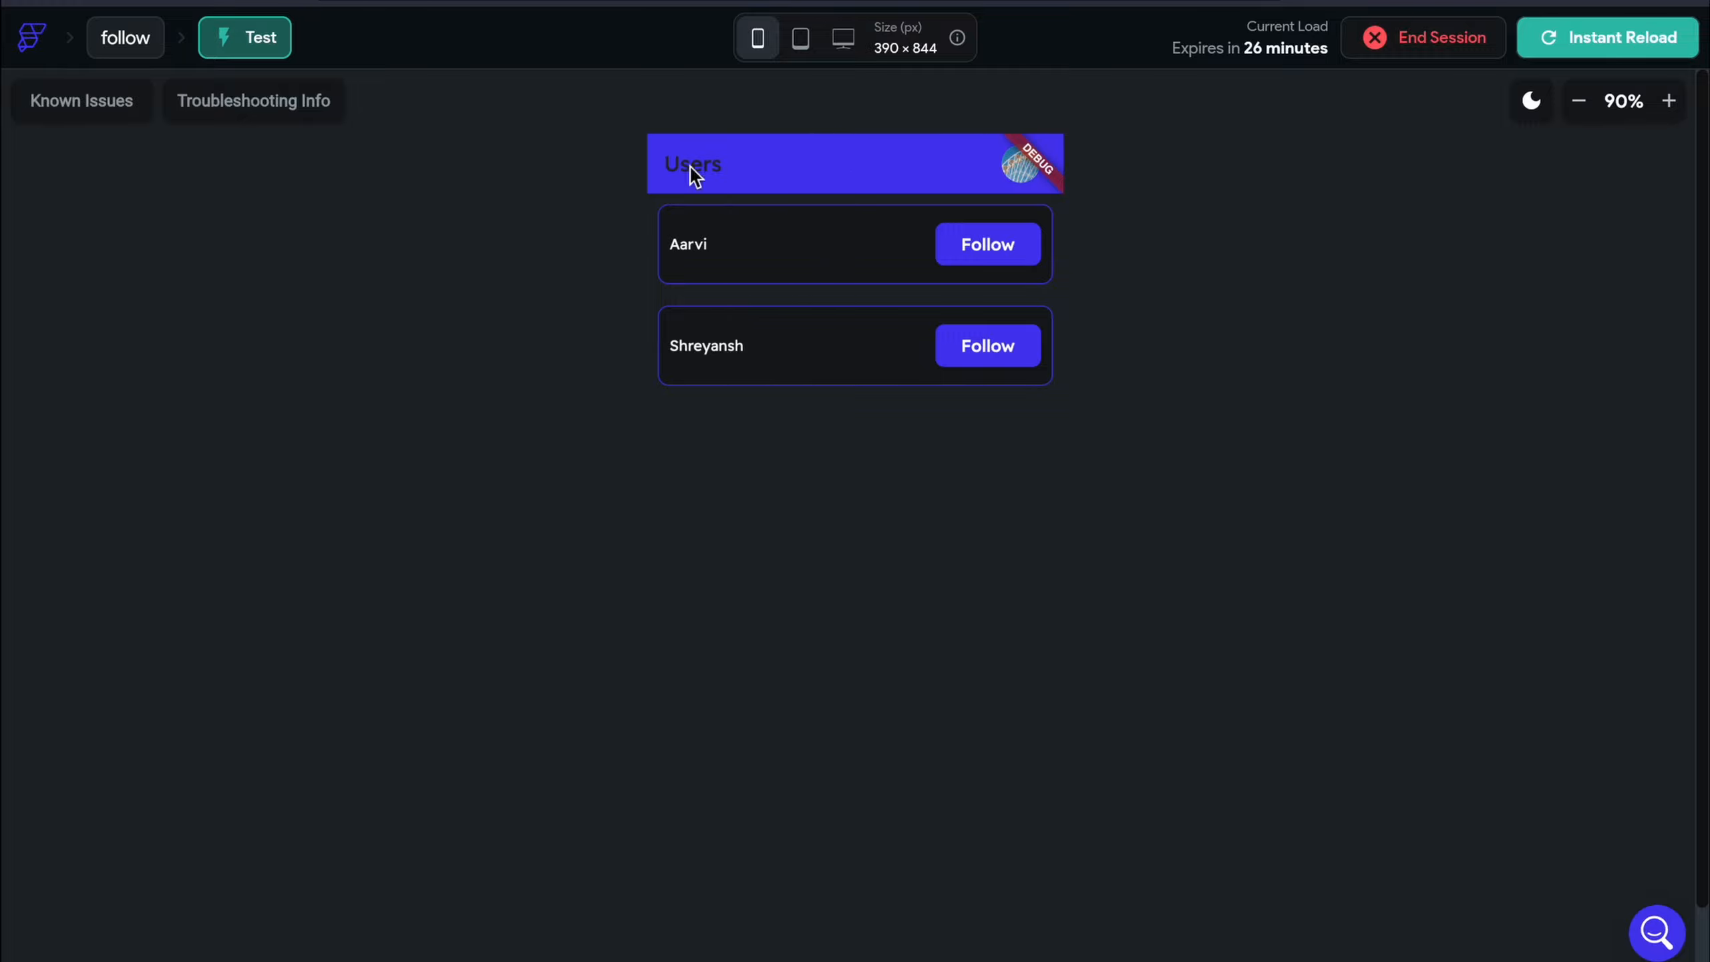
# Follow then unfollow the first user, checking the profile's follow counts after each
pyautogui.click(993, 246)
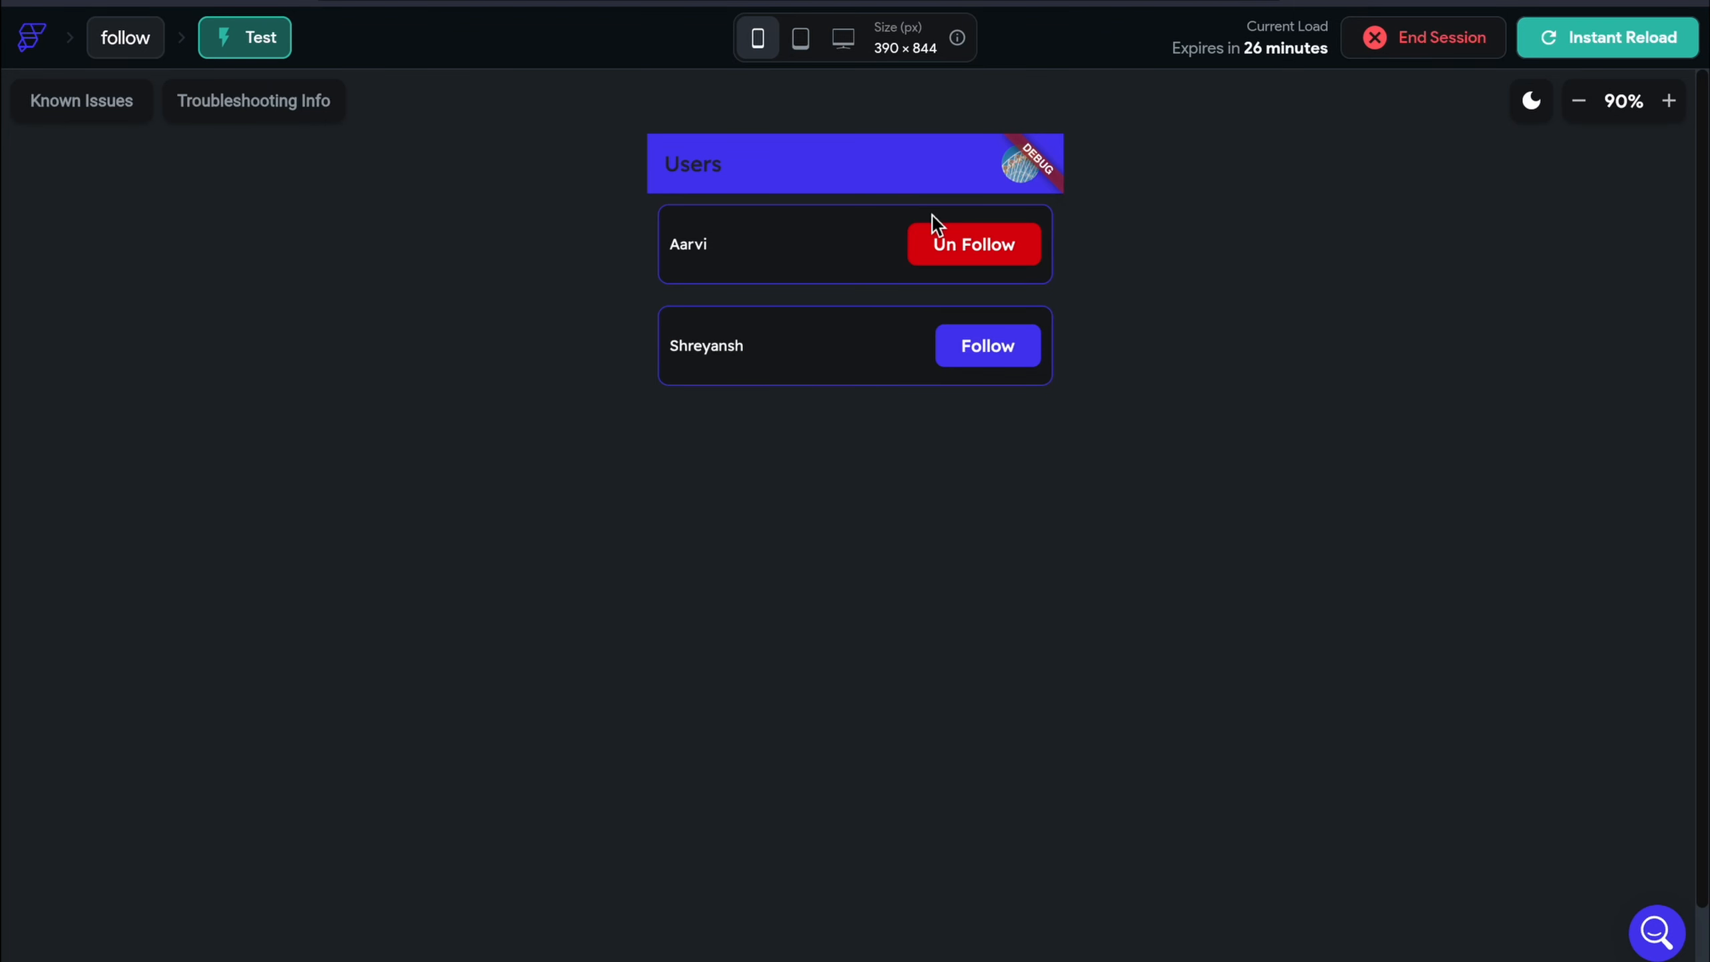
pyautogui.click(1017, 176)
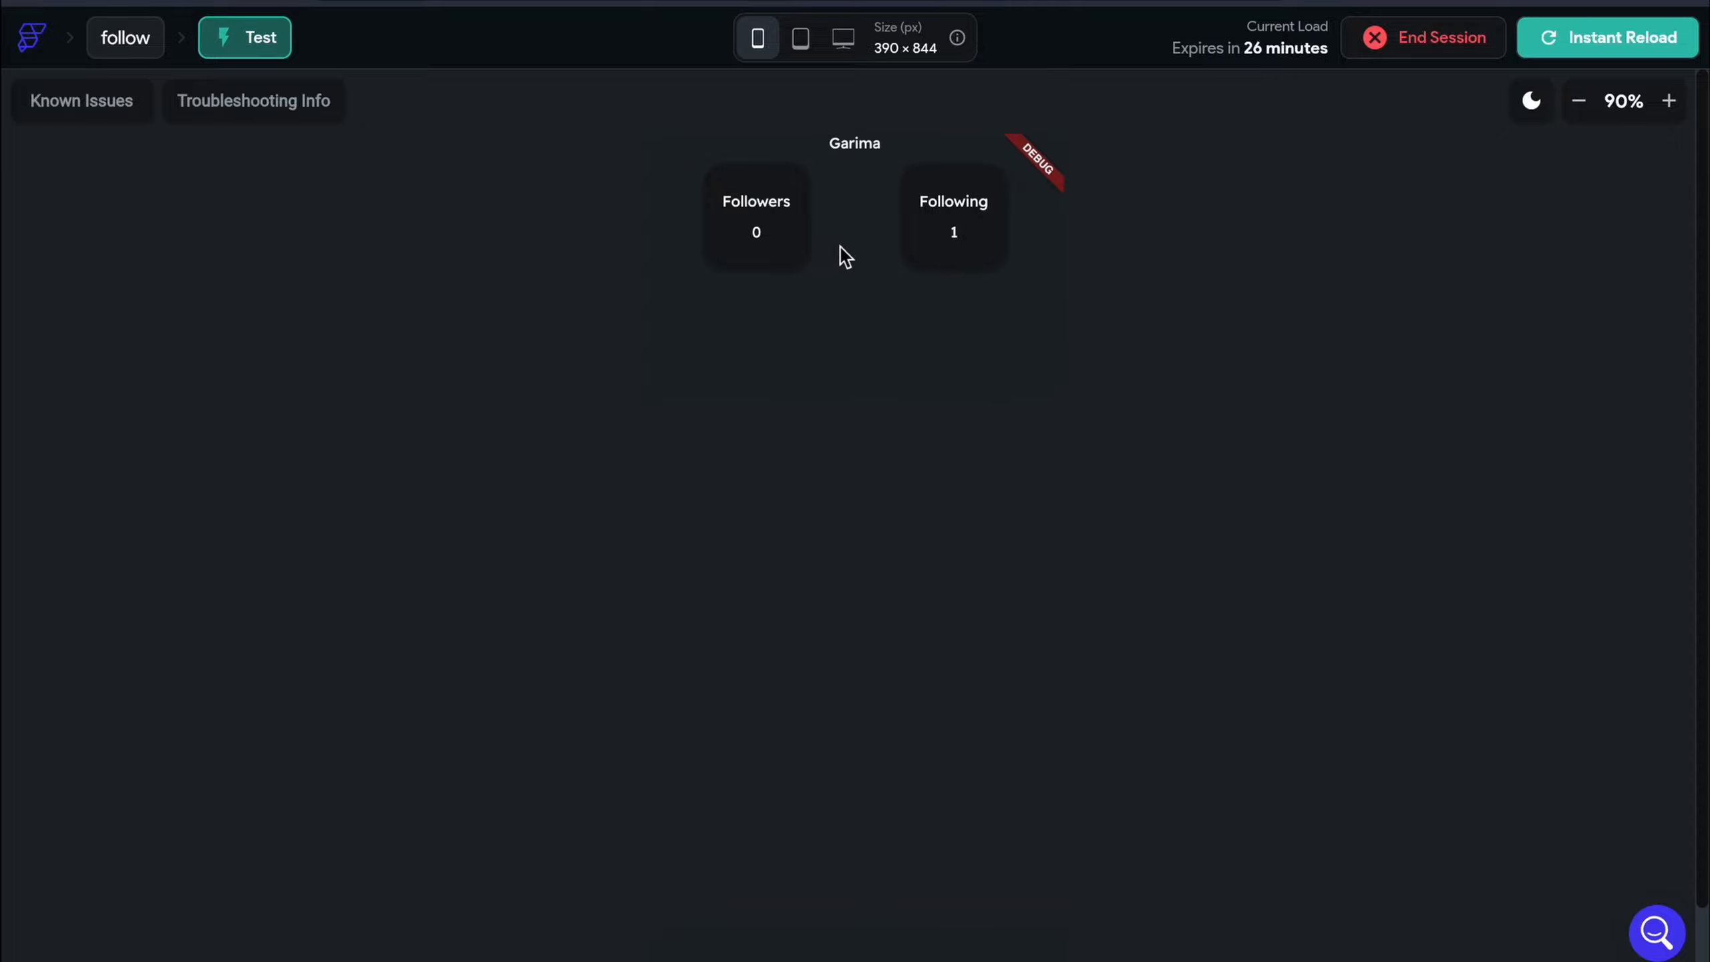
pyautogui.click(40, 1)
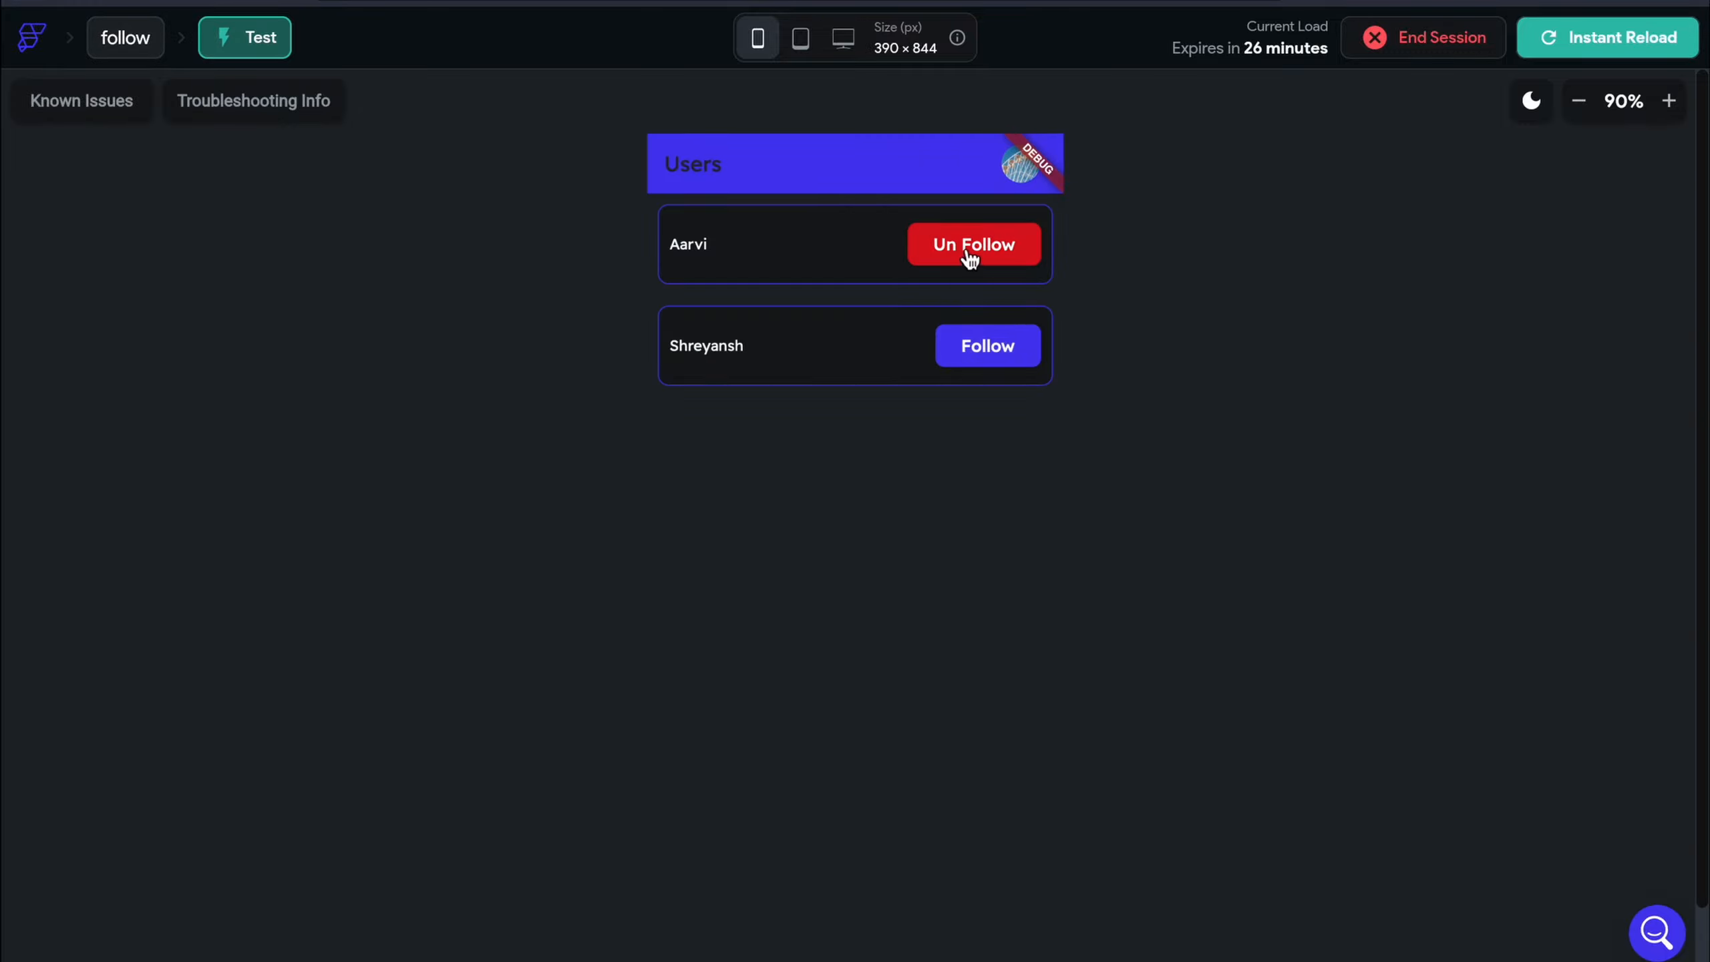
pyautogui.click(970, 258)
pyautogui.click(1003, 166)
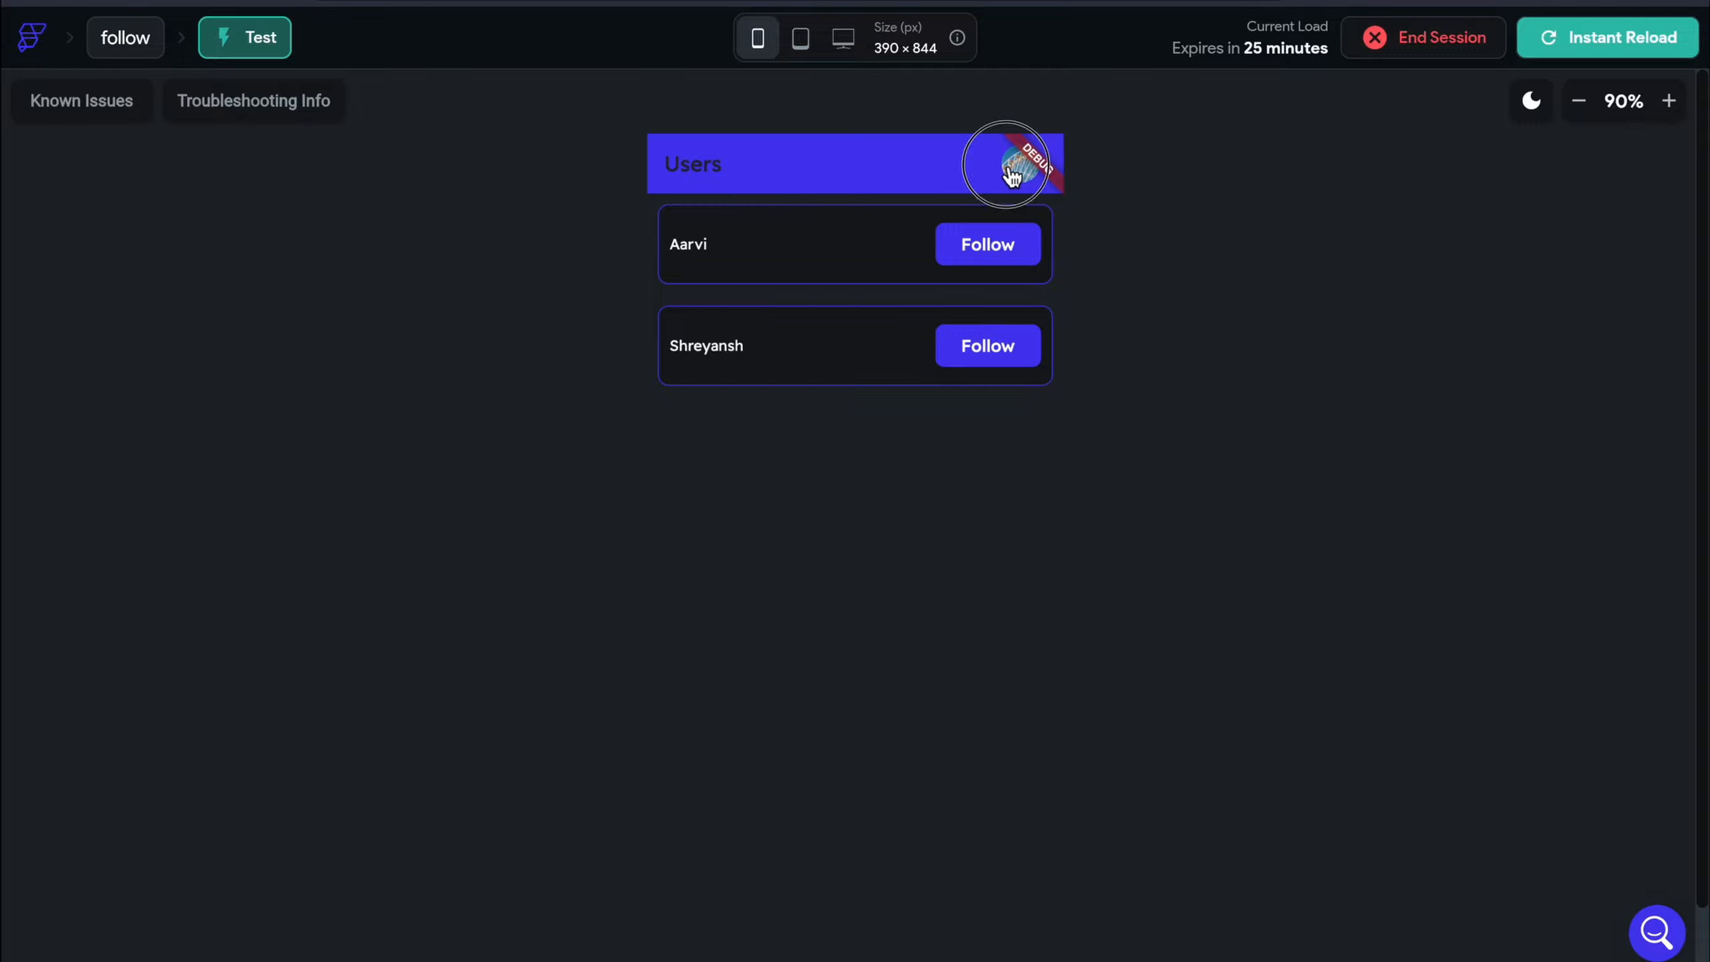
pyautogui.click(41, 1)
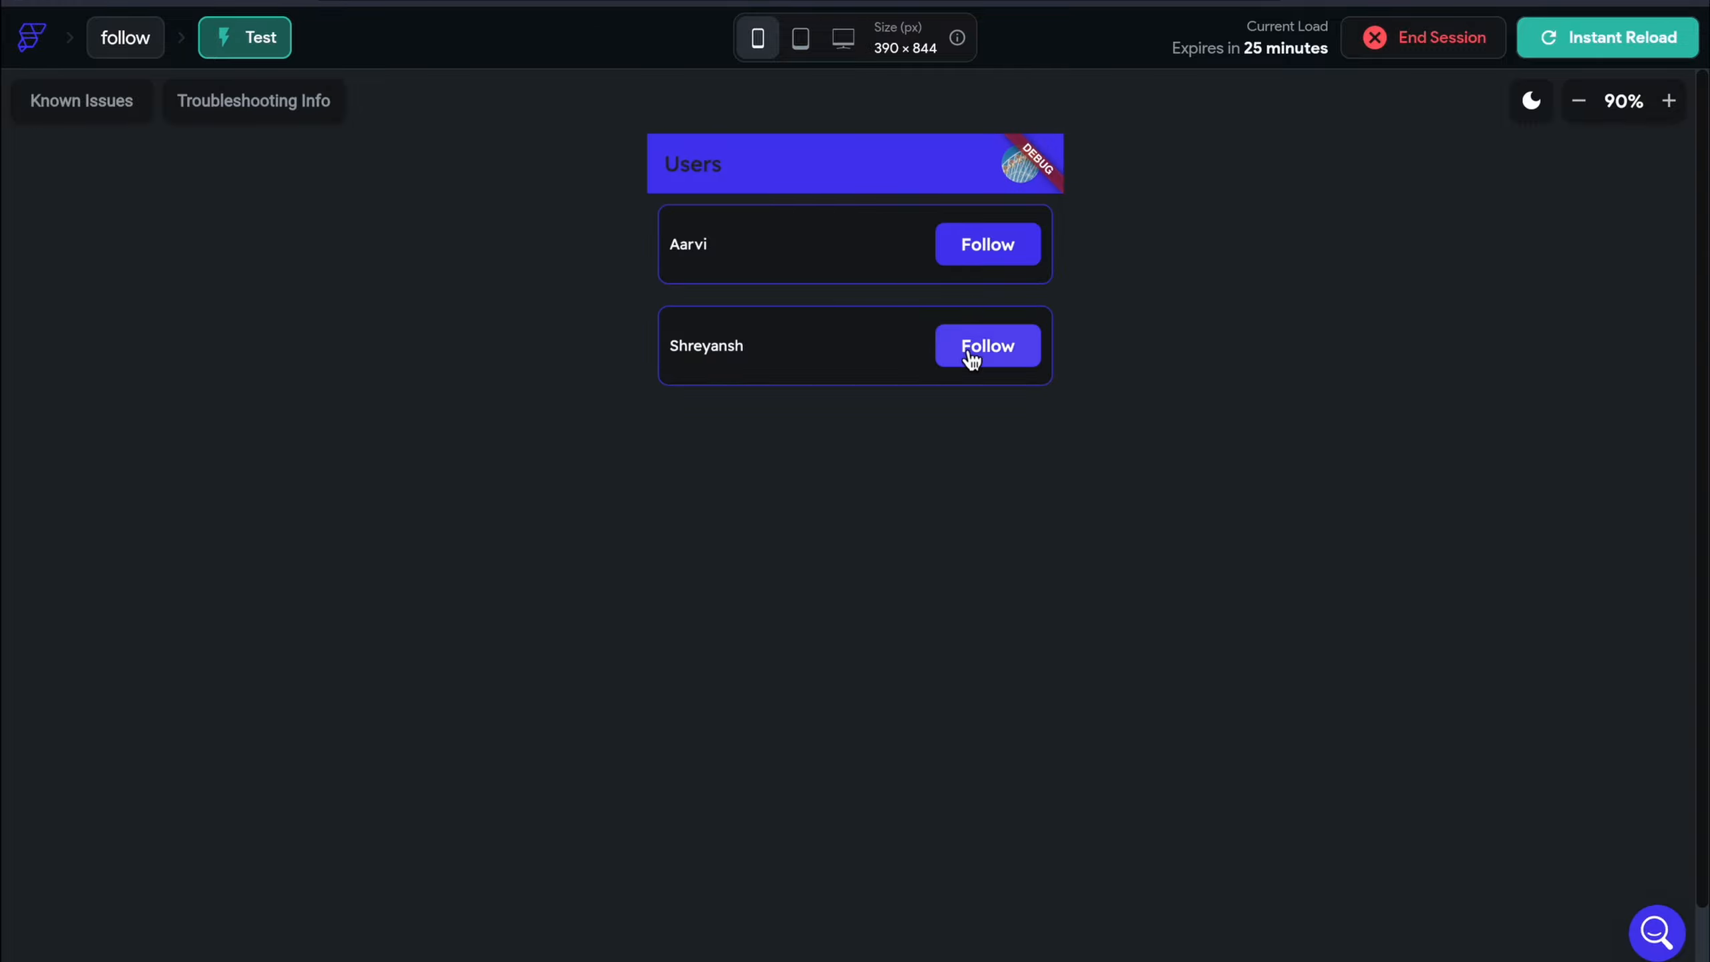
# Follow both listed users and confirm the profile shows Following 2
pyautogui.click(970, 351)
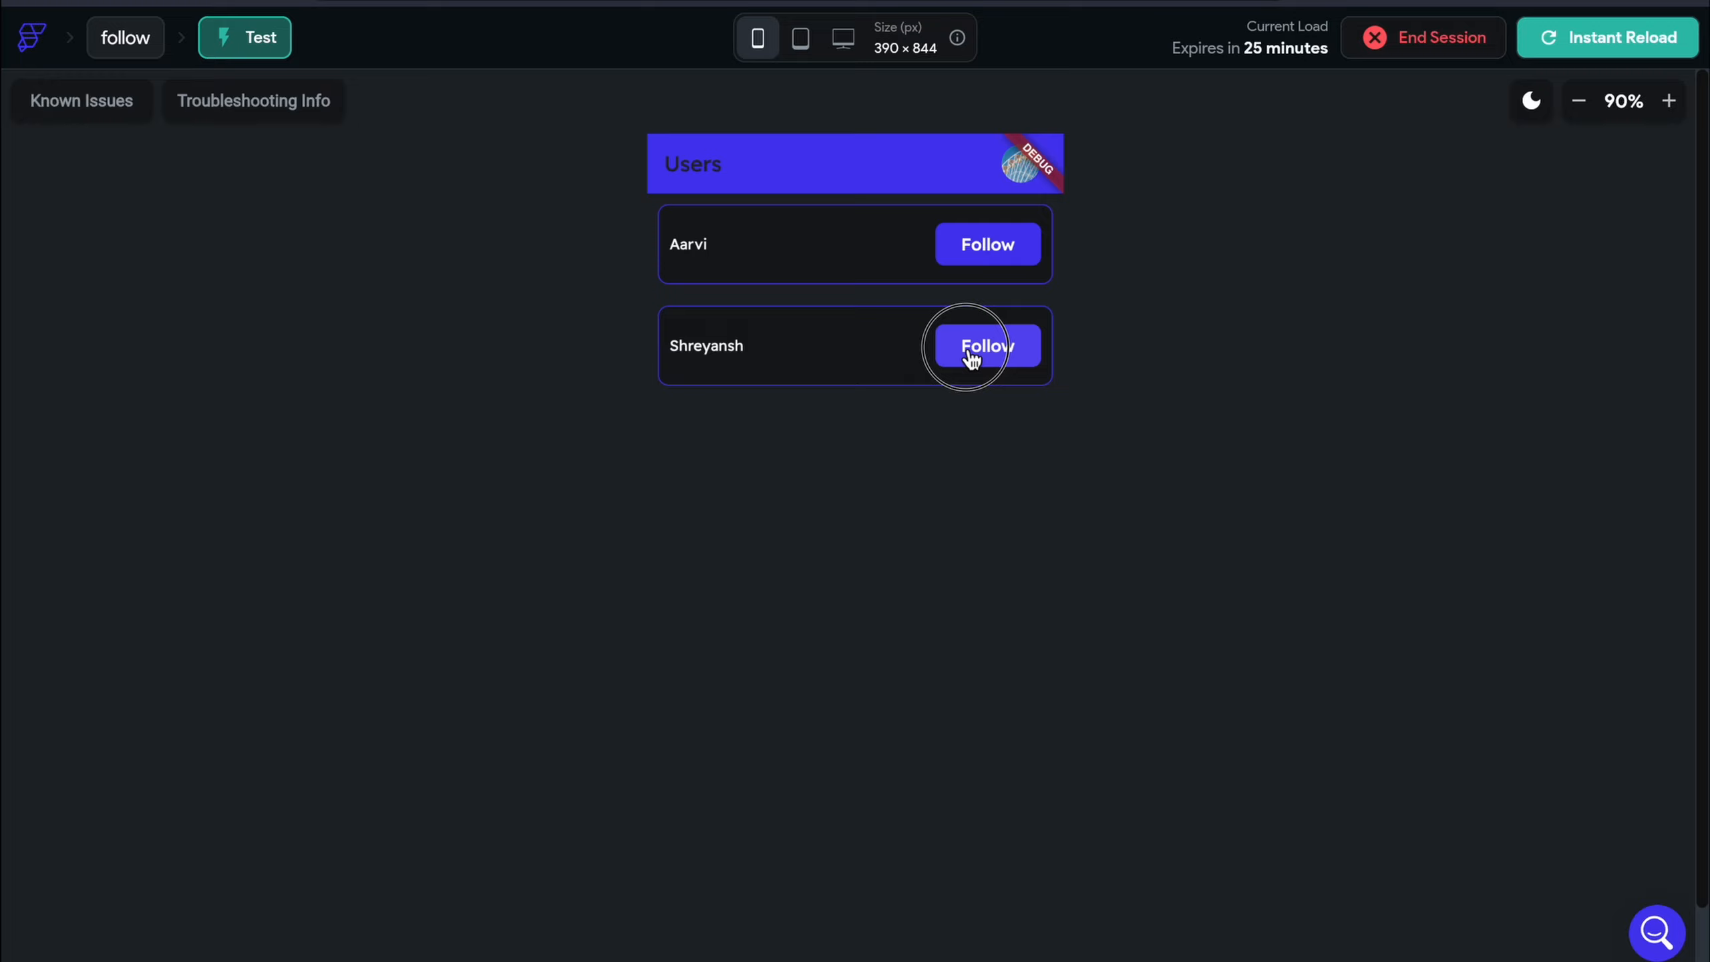
pyautogui.click(990, 245)
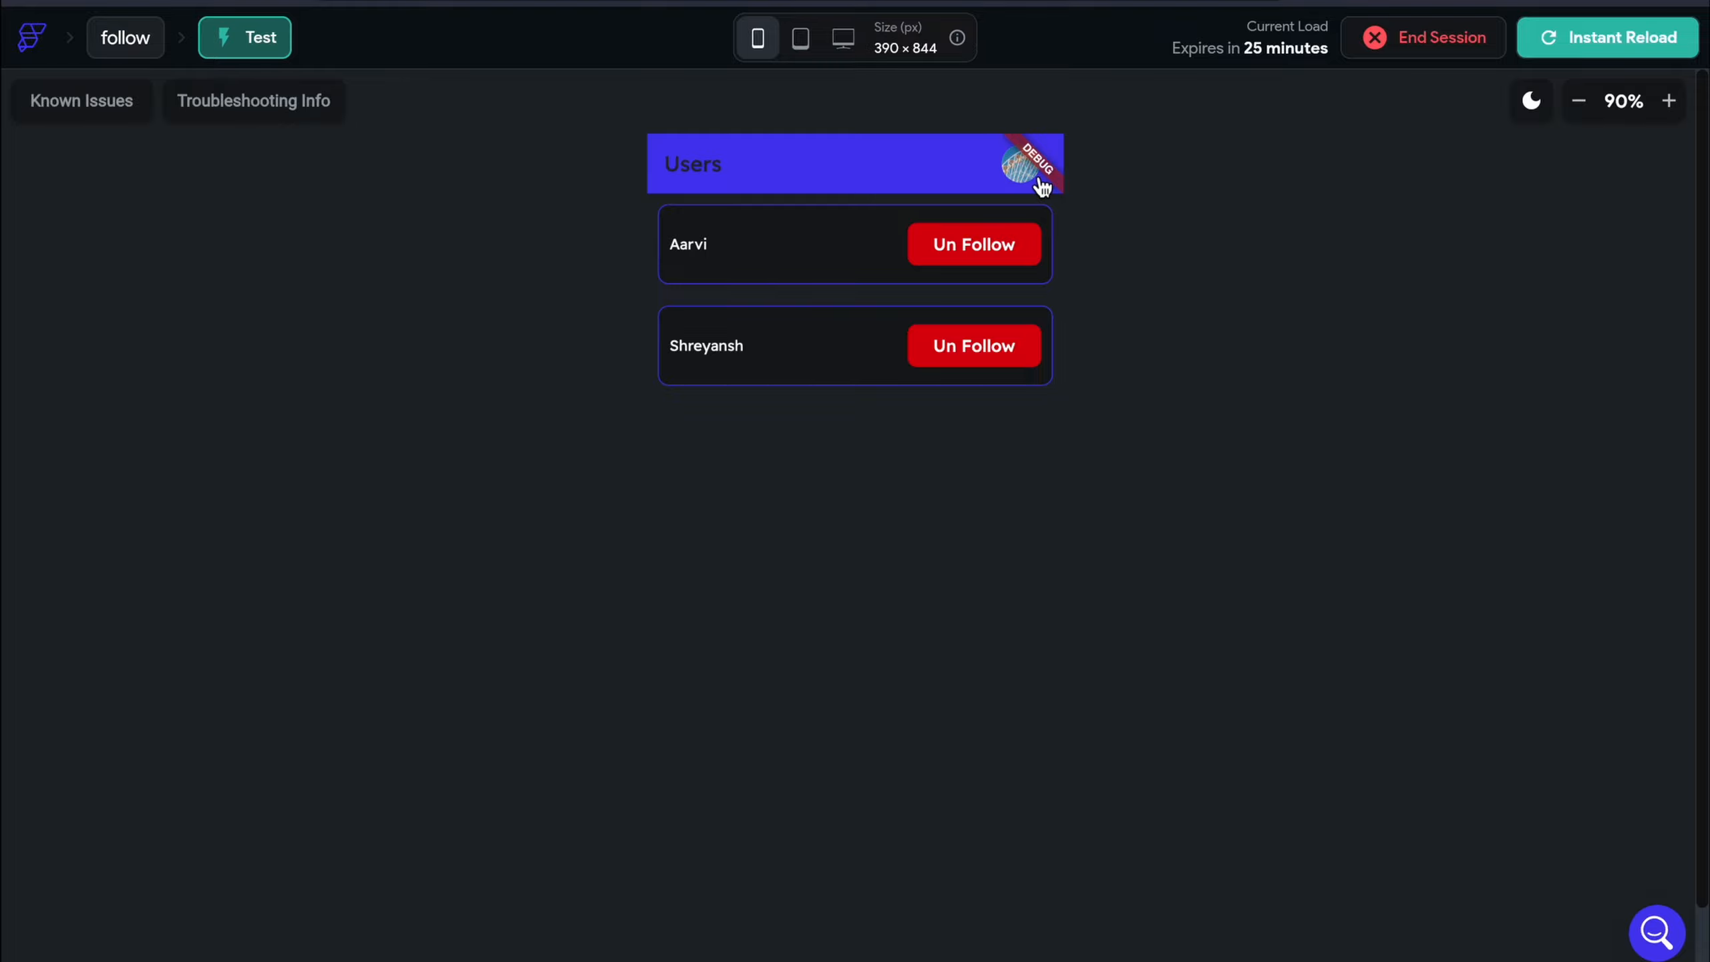
pyautogui.click(1041, 180)
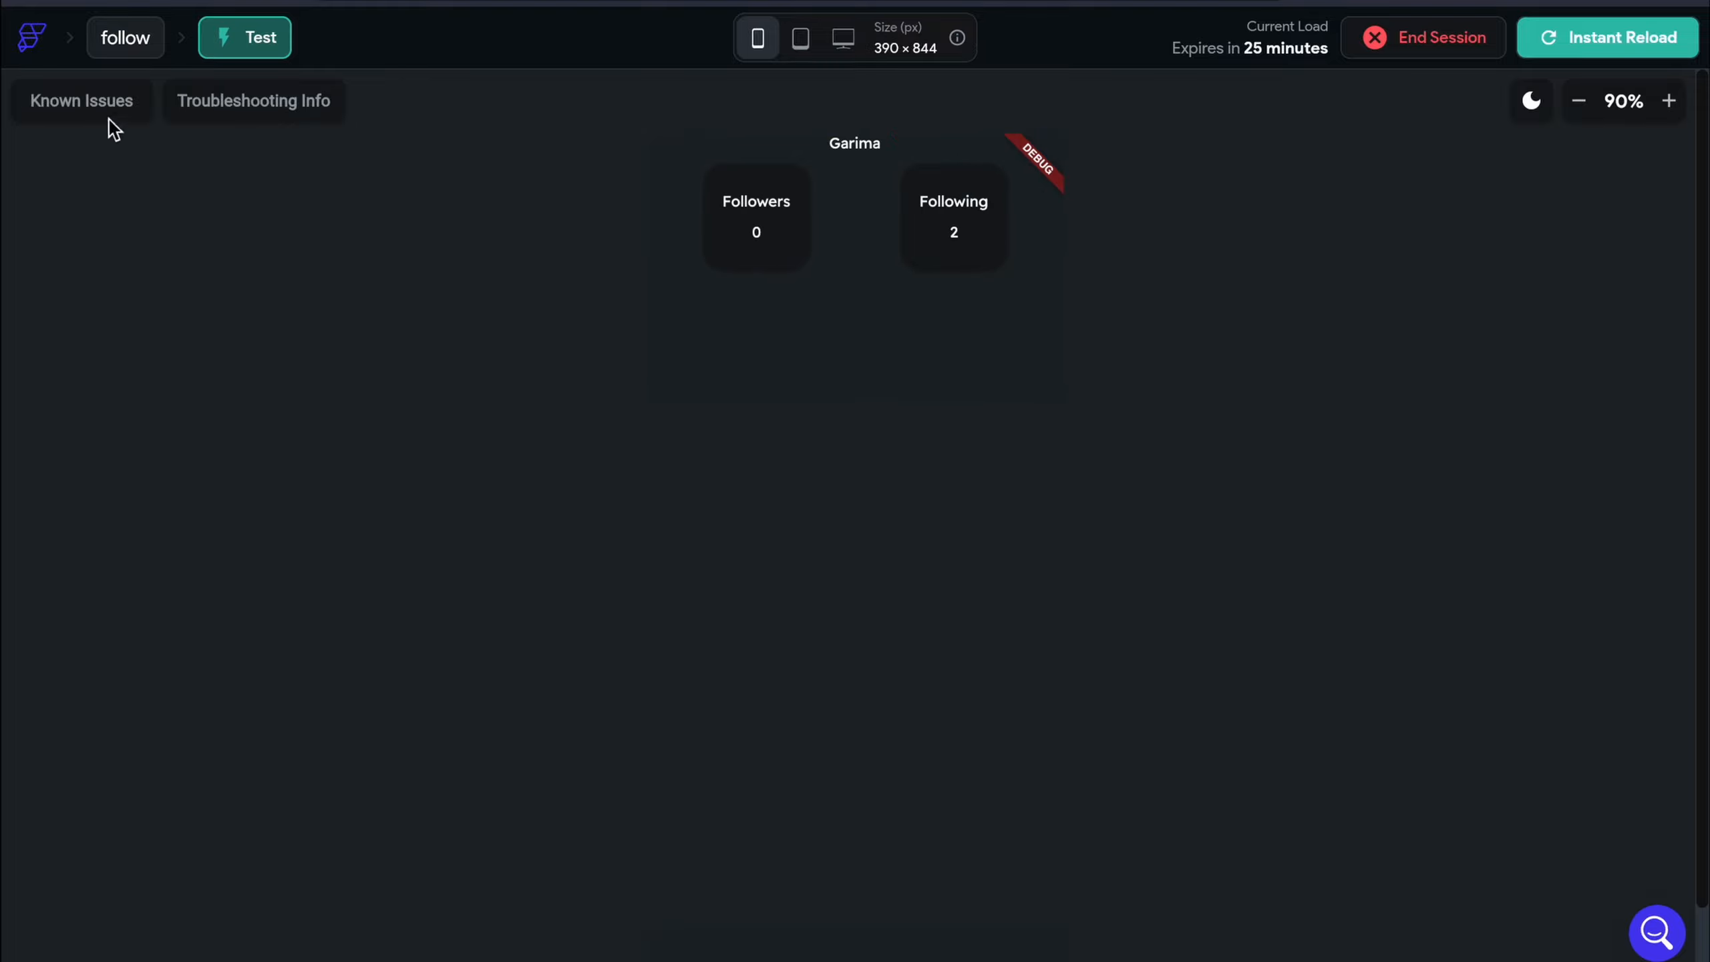
pyautogui.click(28, 1)
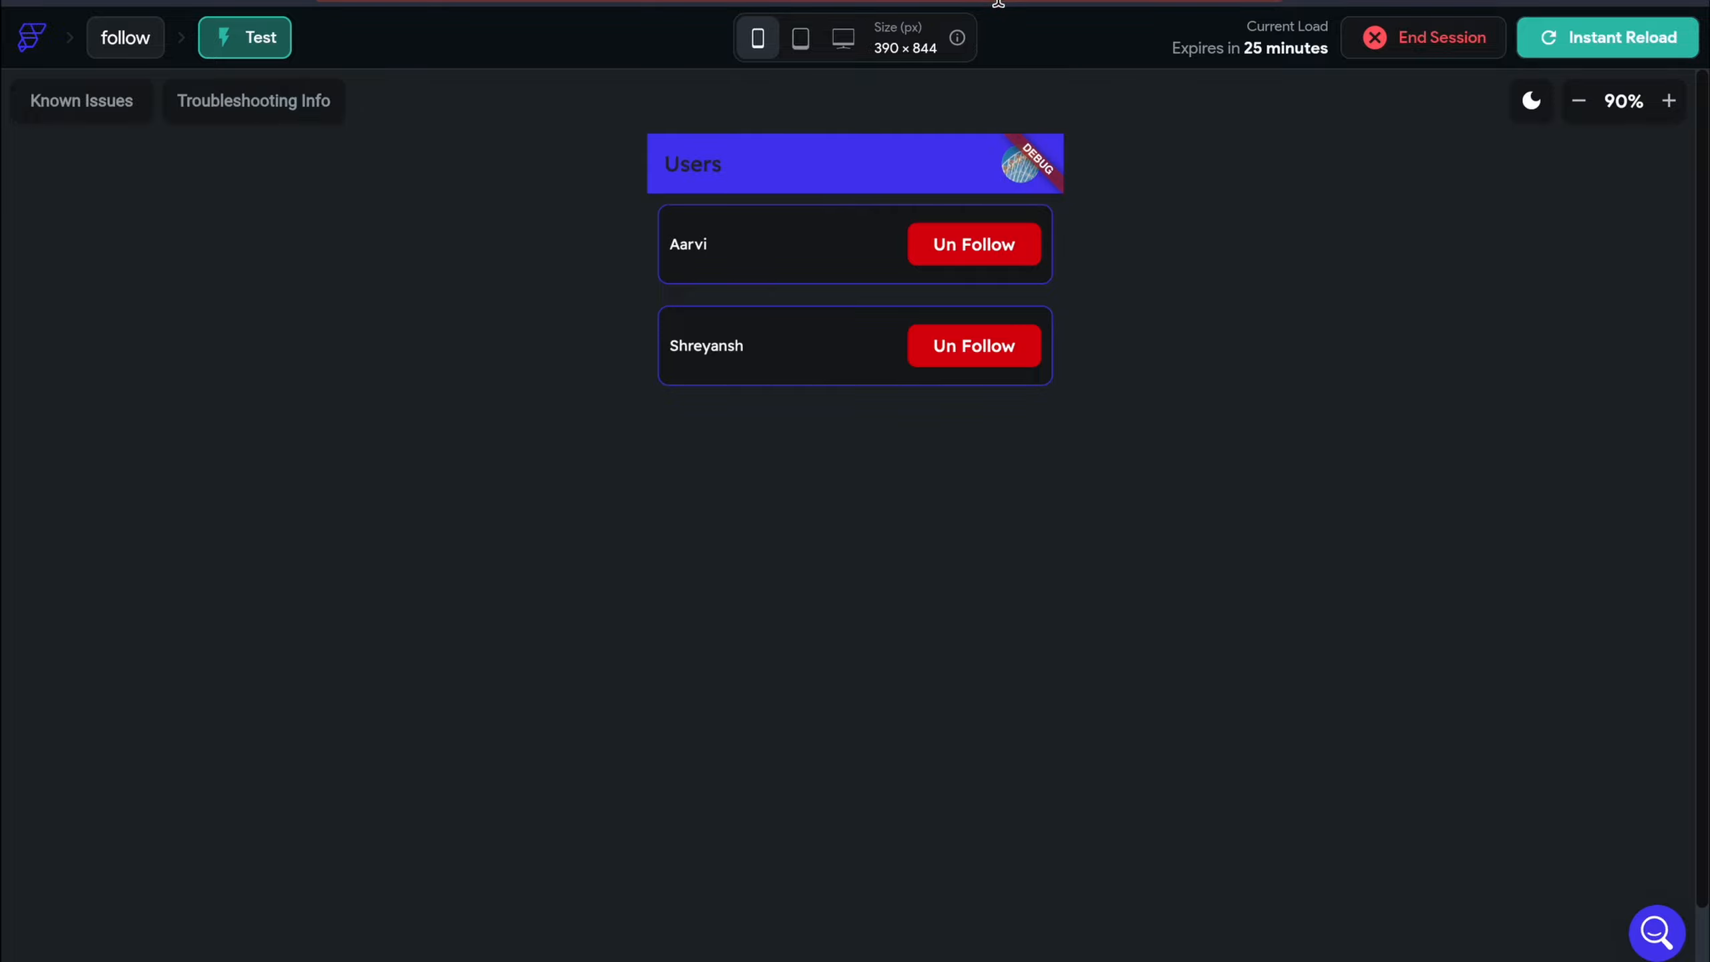
pyautogui.click(1624, 7)
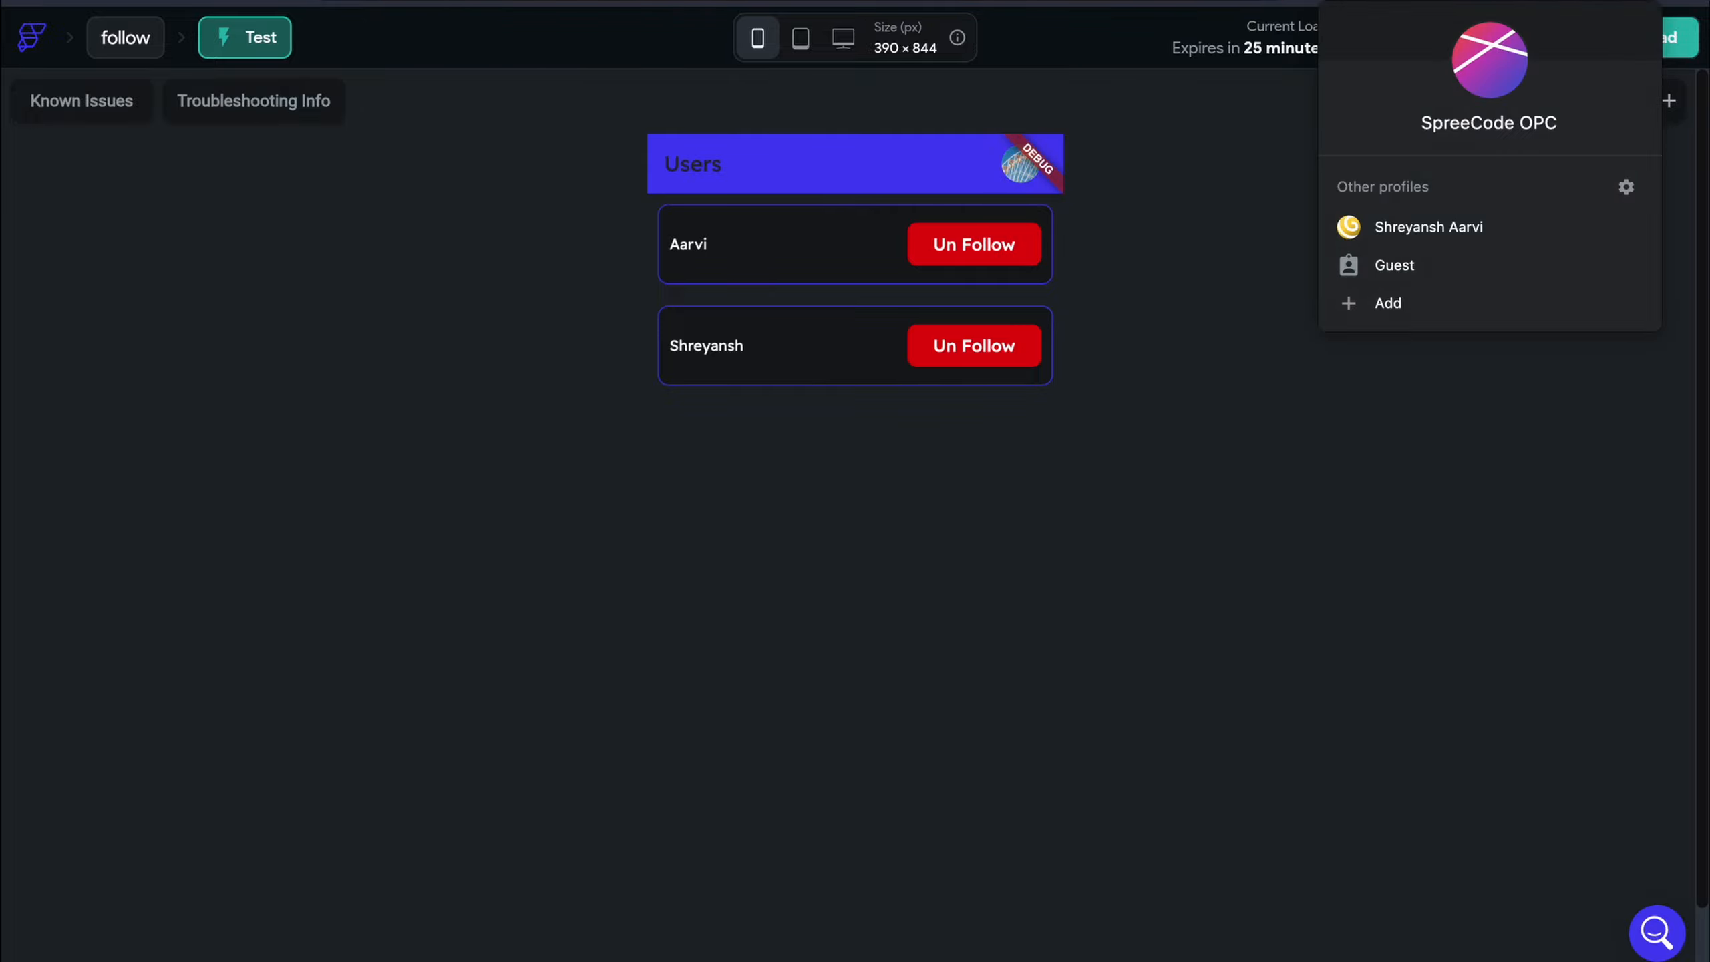
# Load the test app in another browser profile and check that account's follower counts
pyautogui.click(1514, 233)
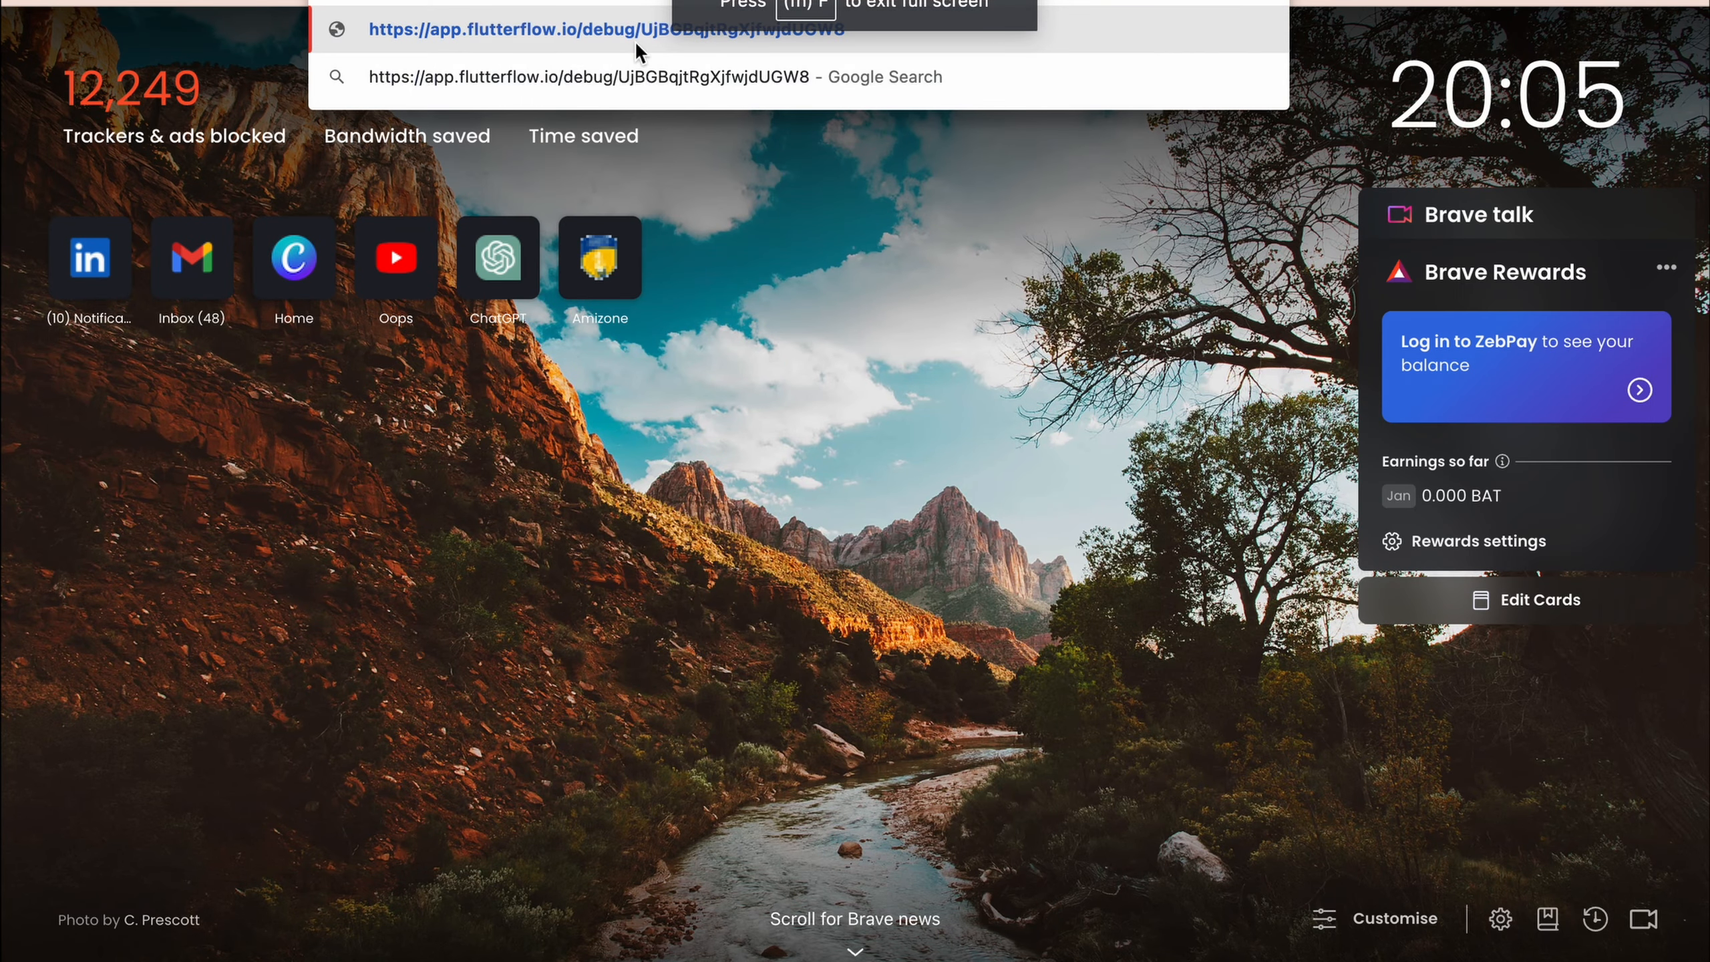
pyautogui.press('Return')
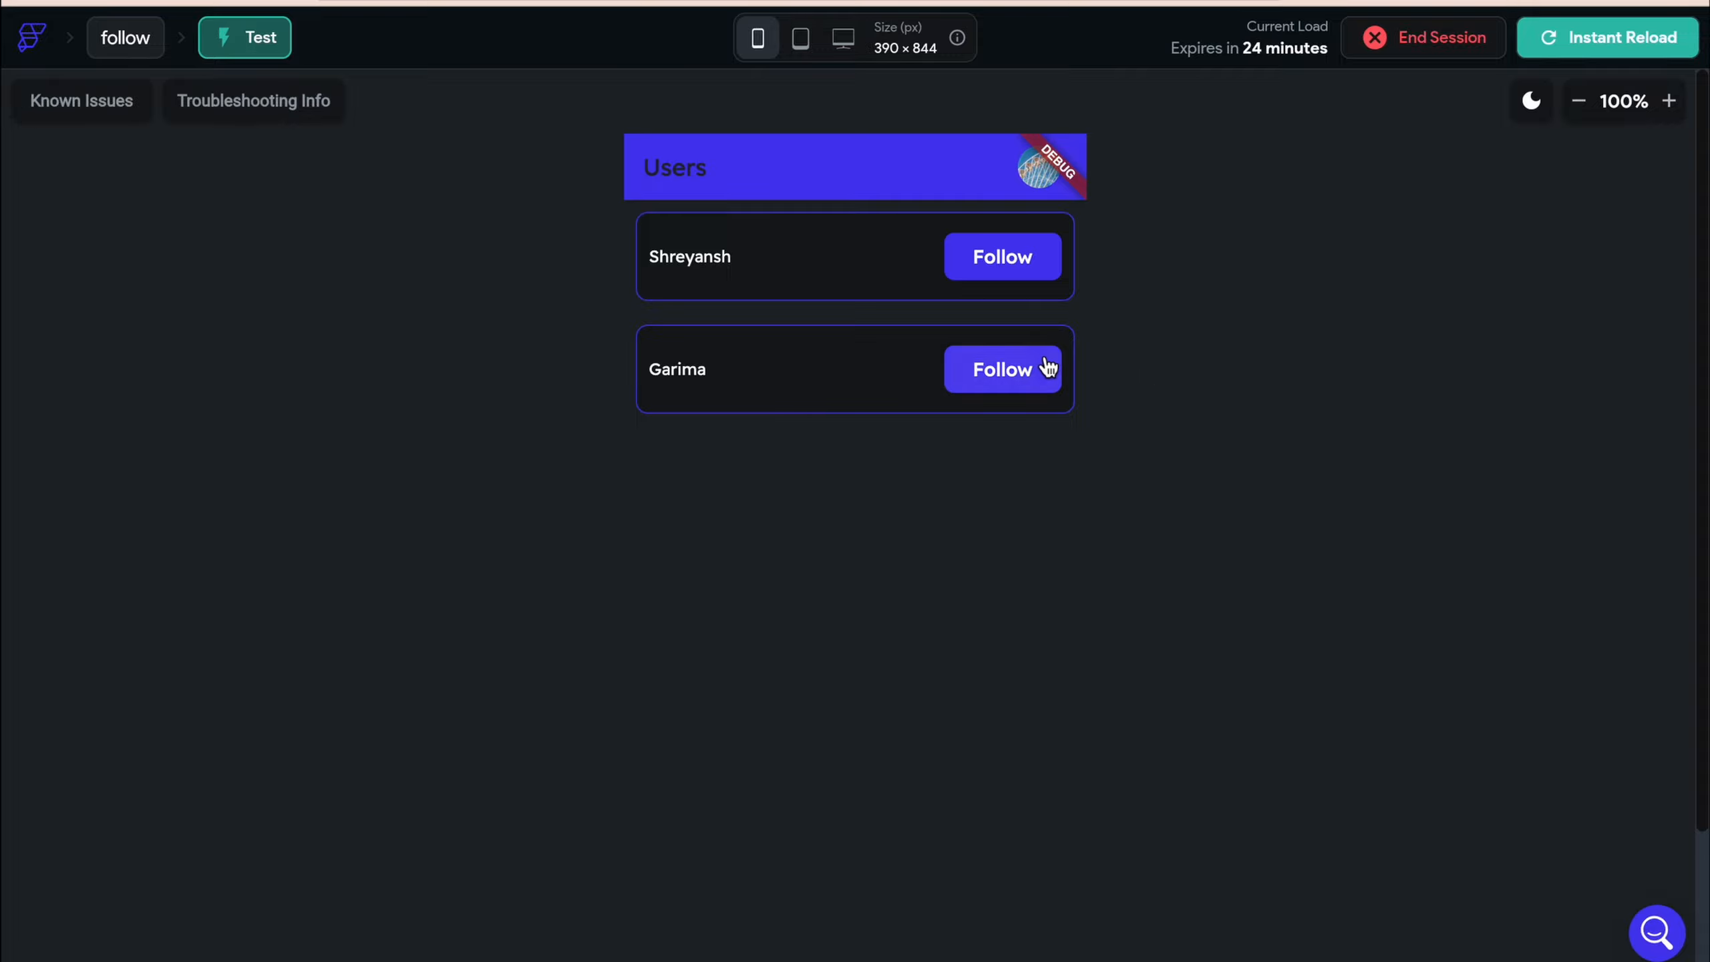
pyautogui.click(1048, 176)
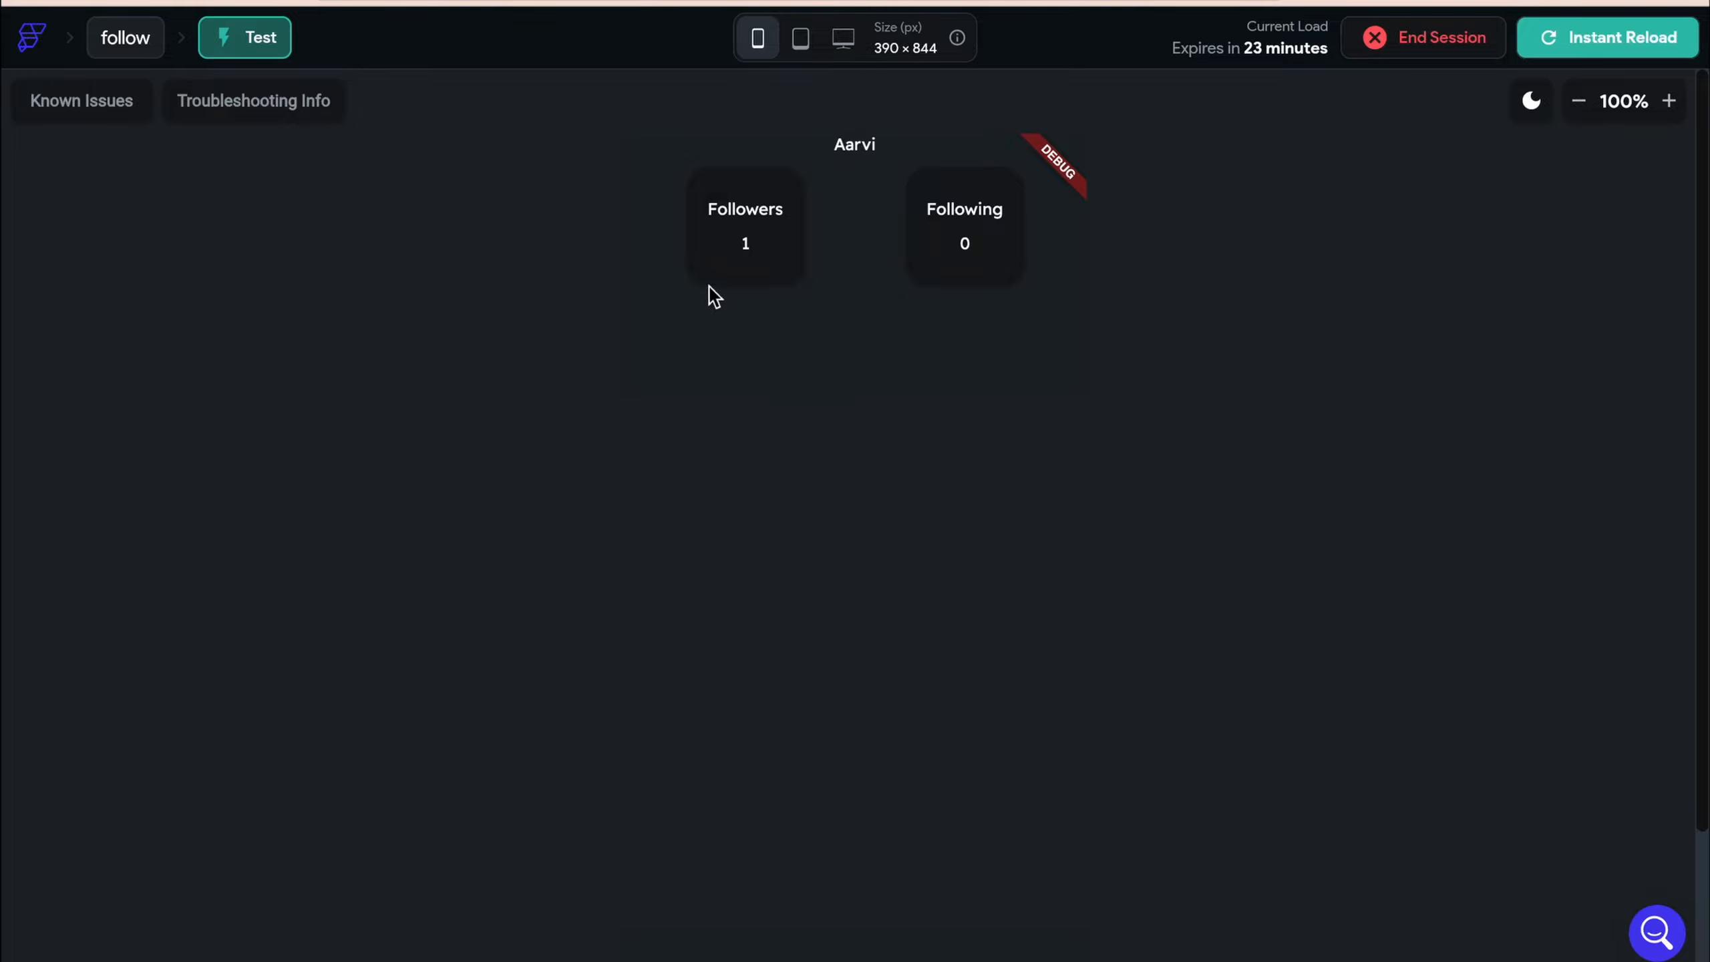
pyautogui.click(28, 3)
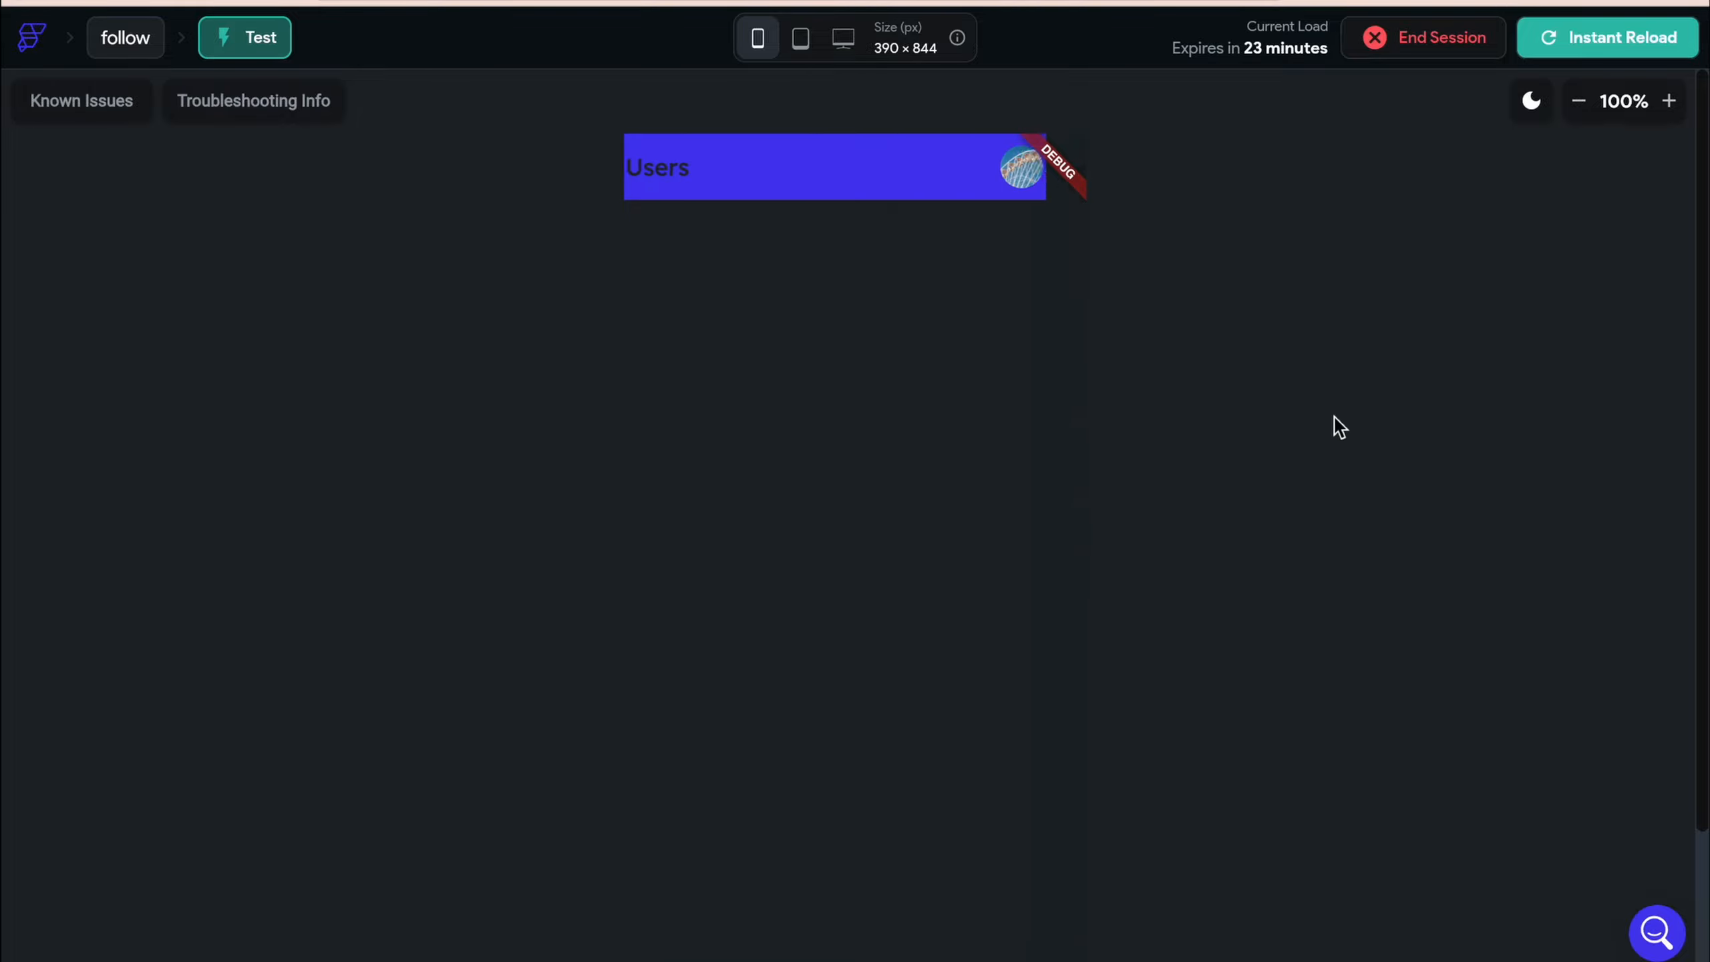
# Follow both listed users, unfollow and refollow the second, checking the profile counts
pyautogui.click(1041, 265)
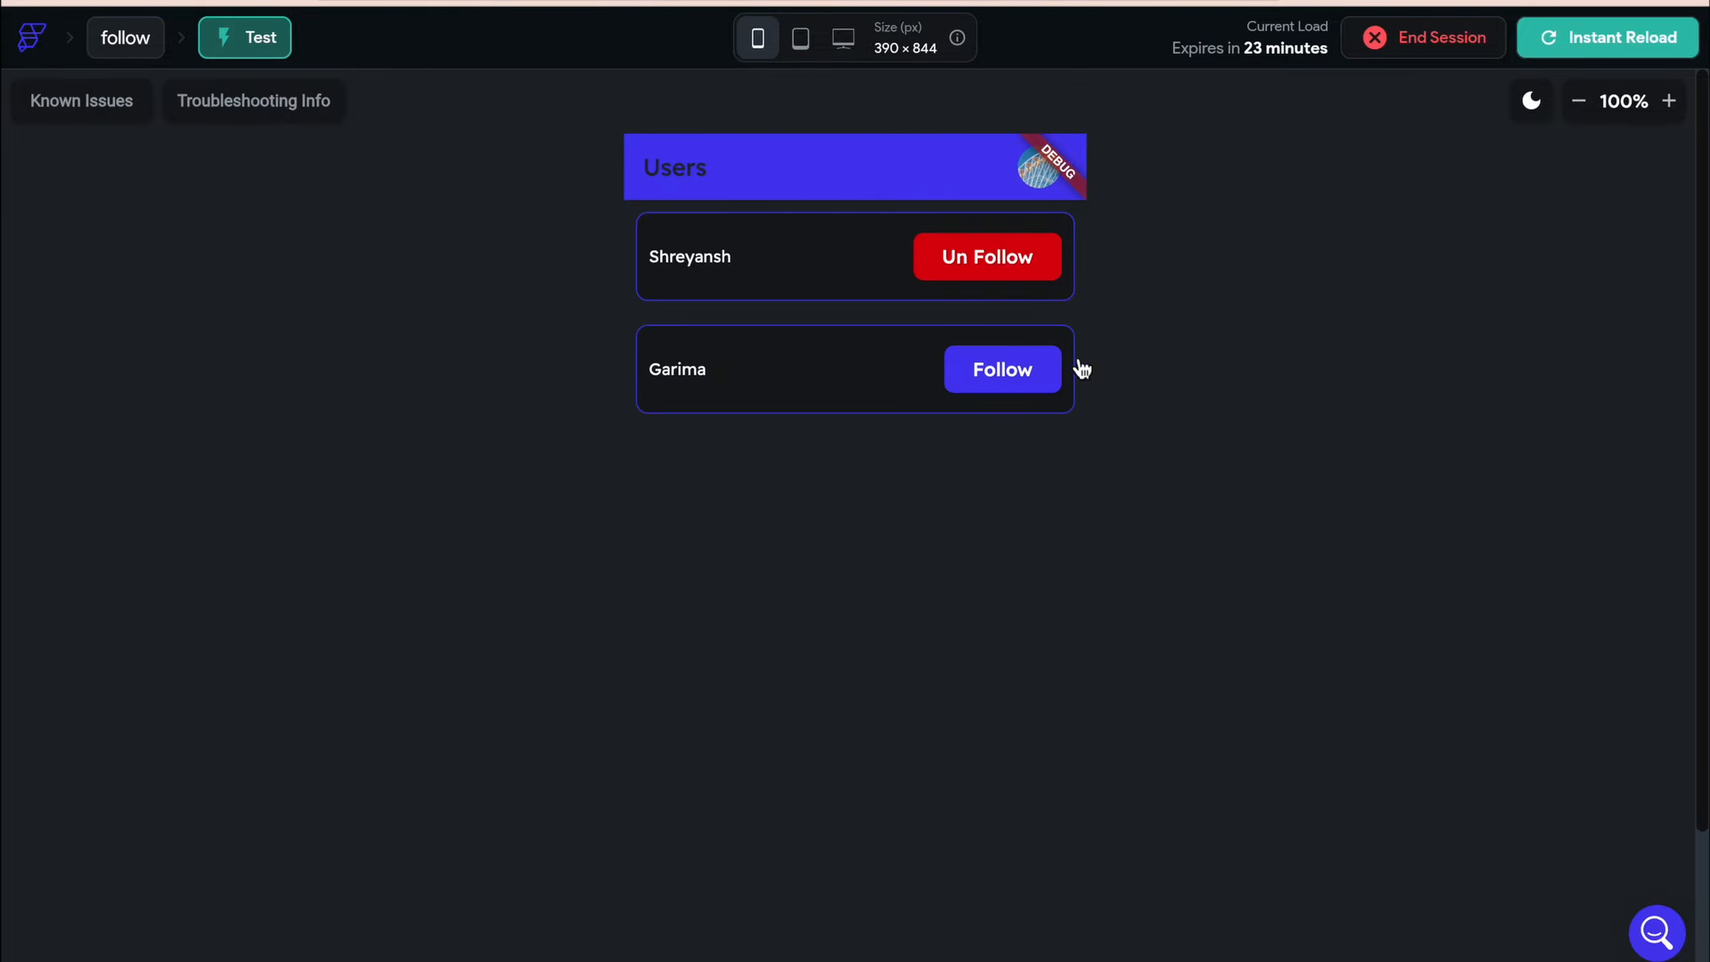
pyautogui.click(1003, 369)
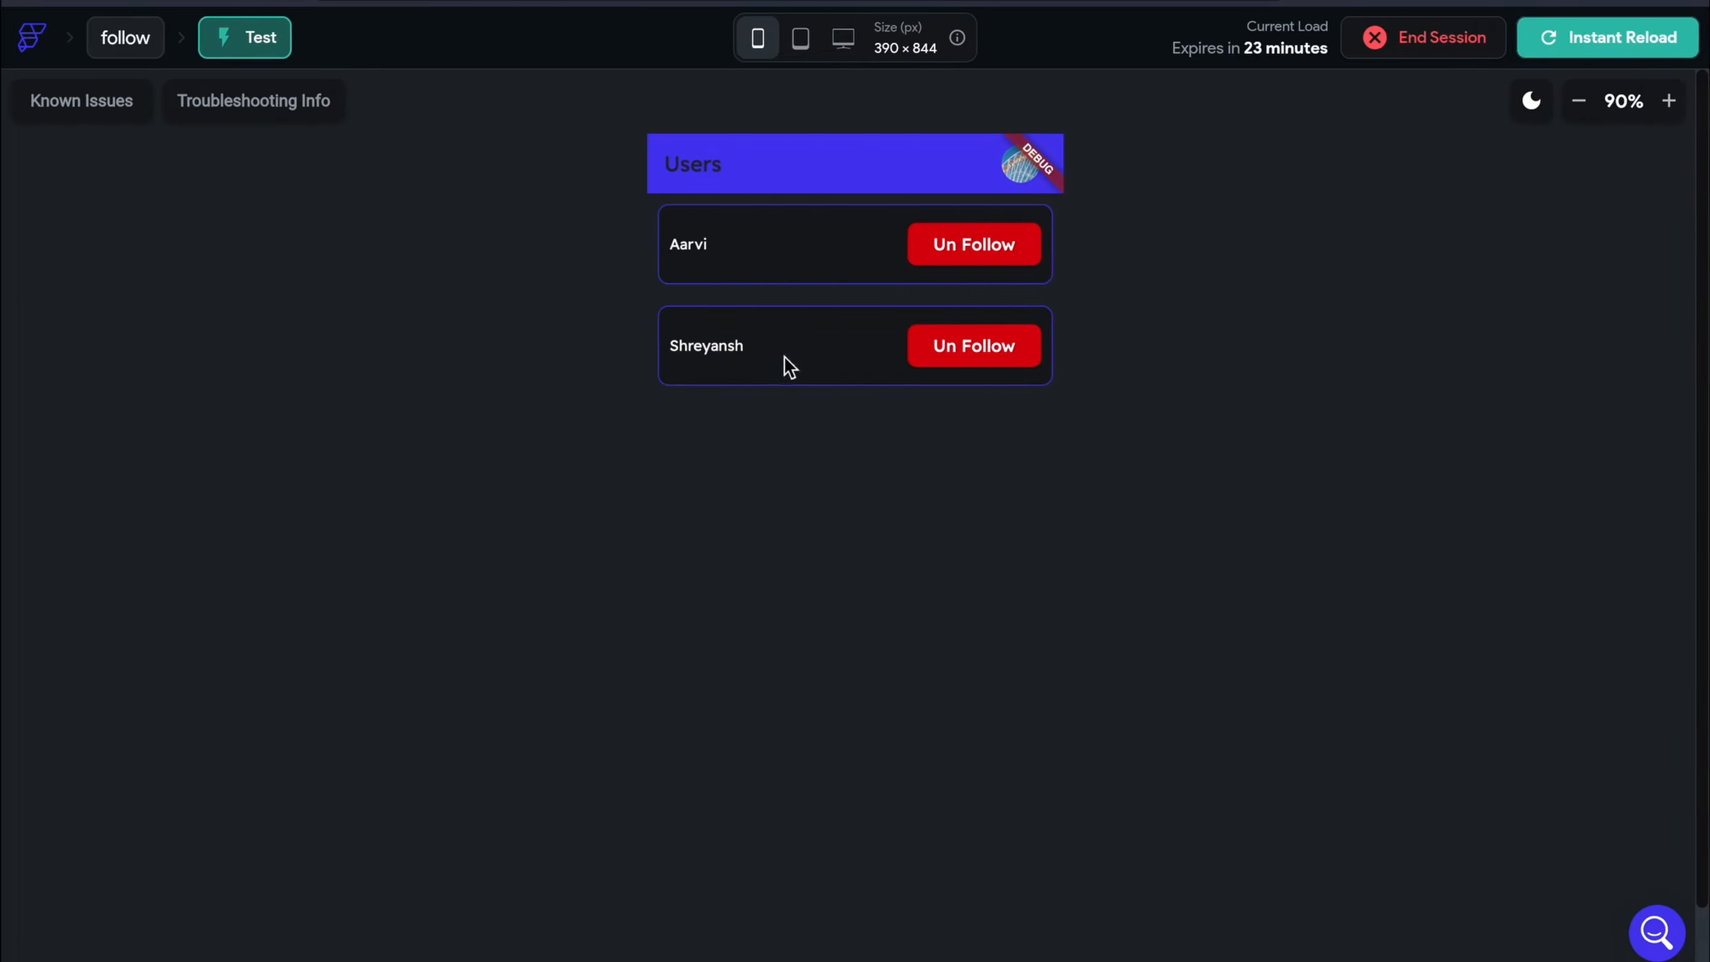
pyautogui.click(1016, 181)
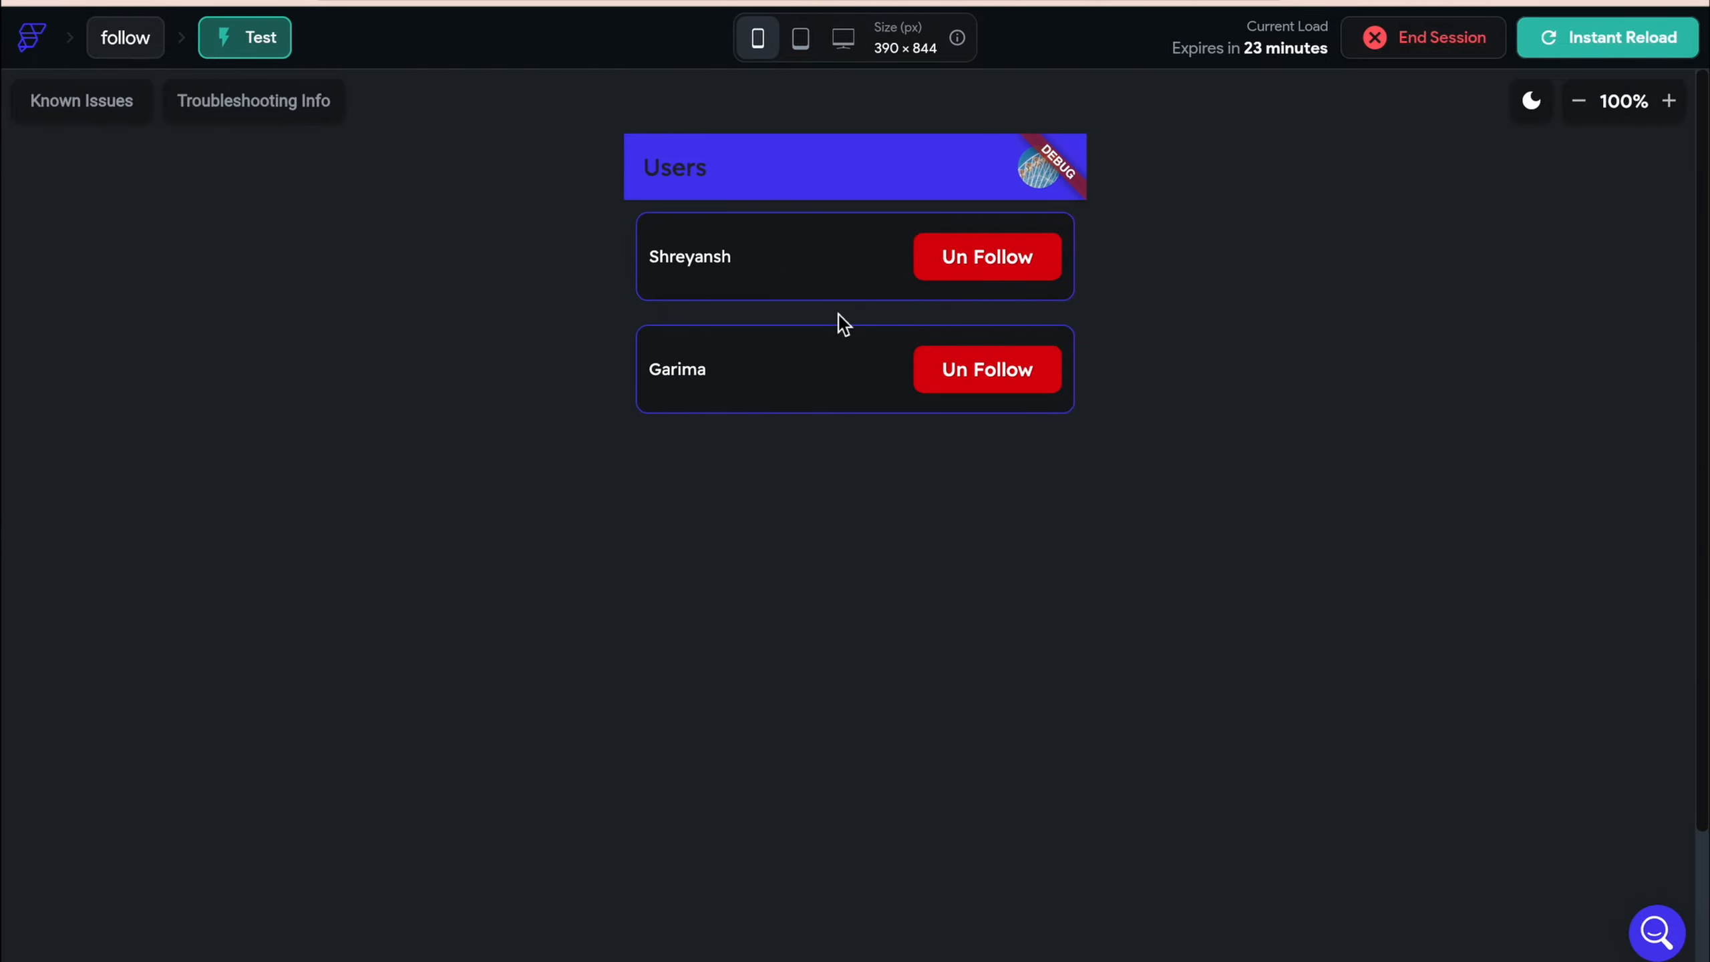
pyautogui.click(997, 389)
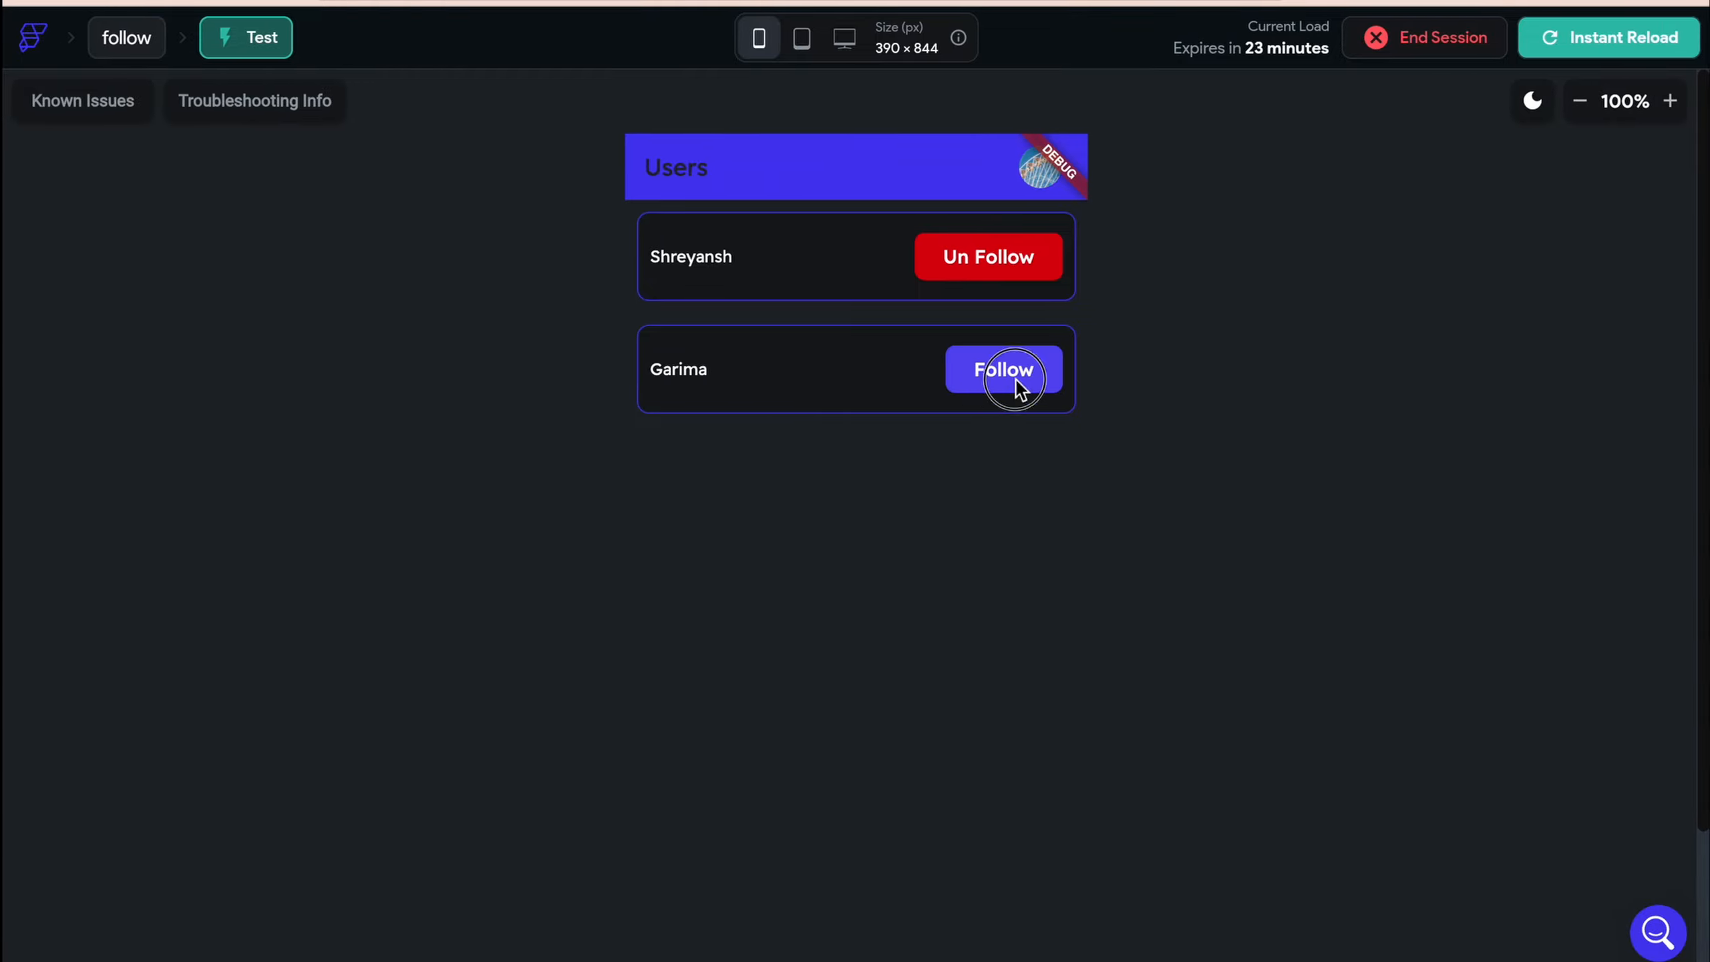
pyautogui.click(1121, 383)
pyautogui.click(1017, 265)
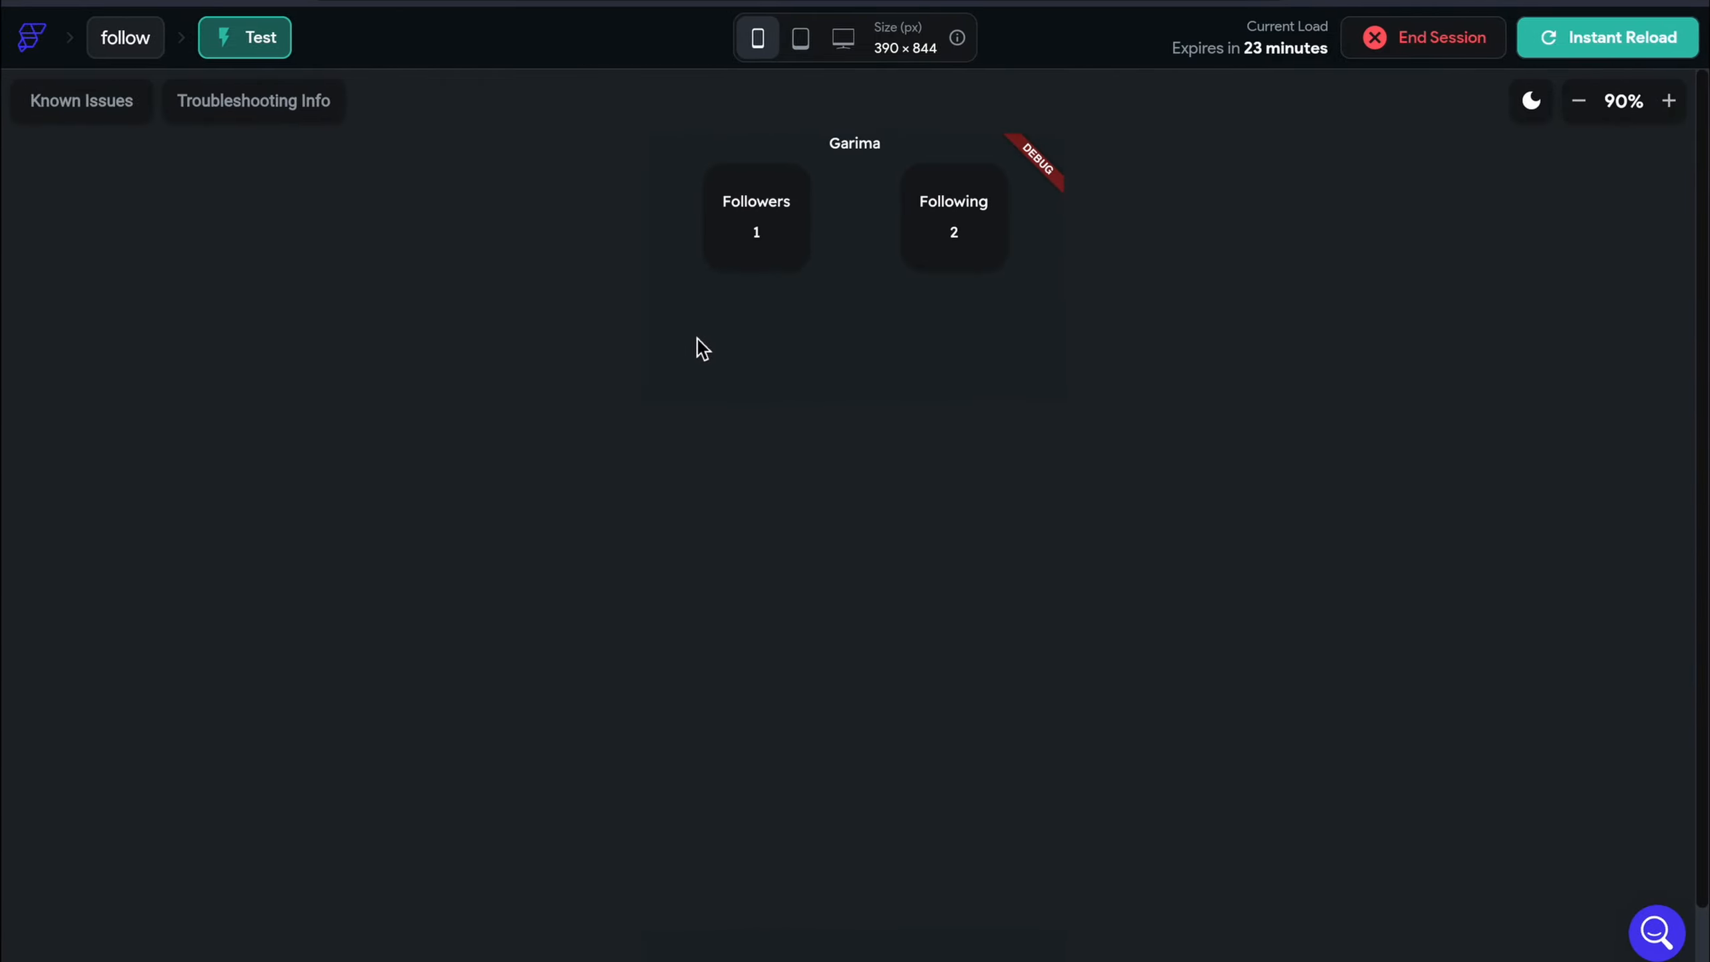
# Recheck the profile's follower count, then unfollow the second listed user
pyautogui.click(28, 0)
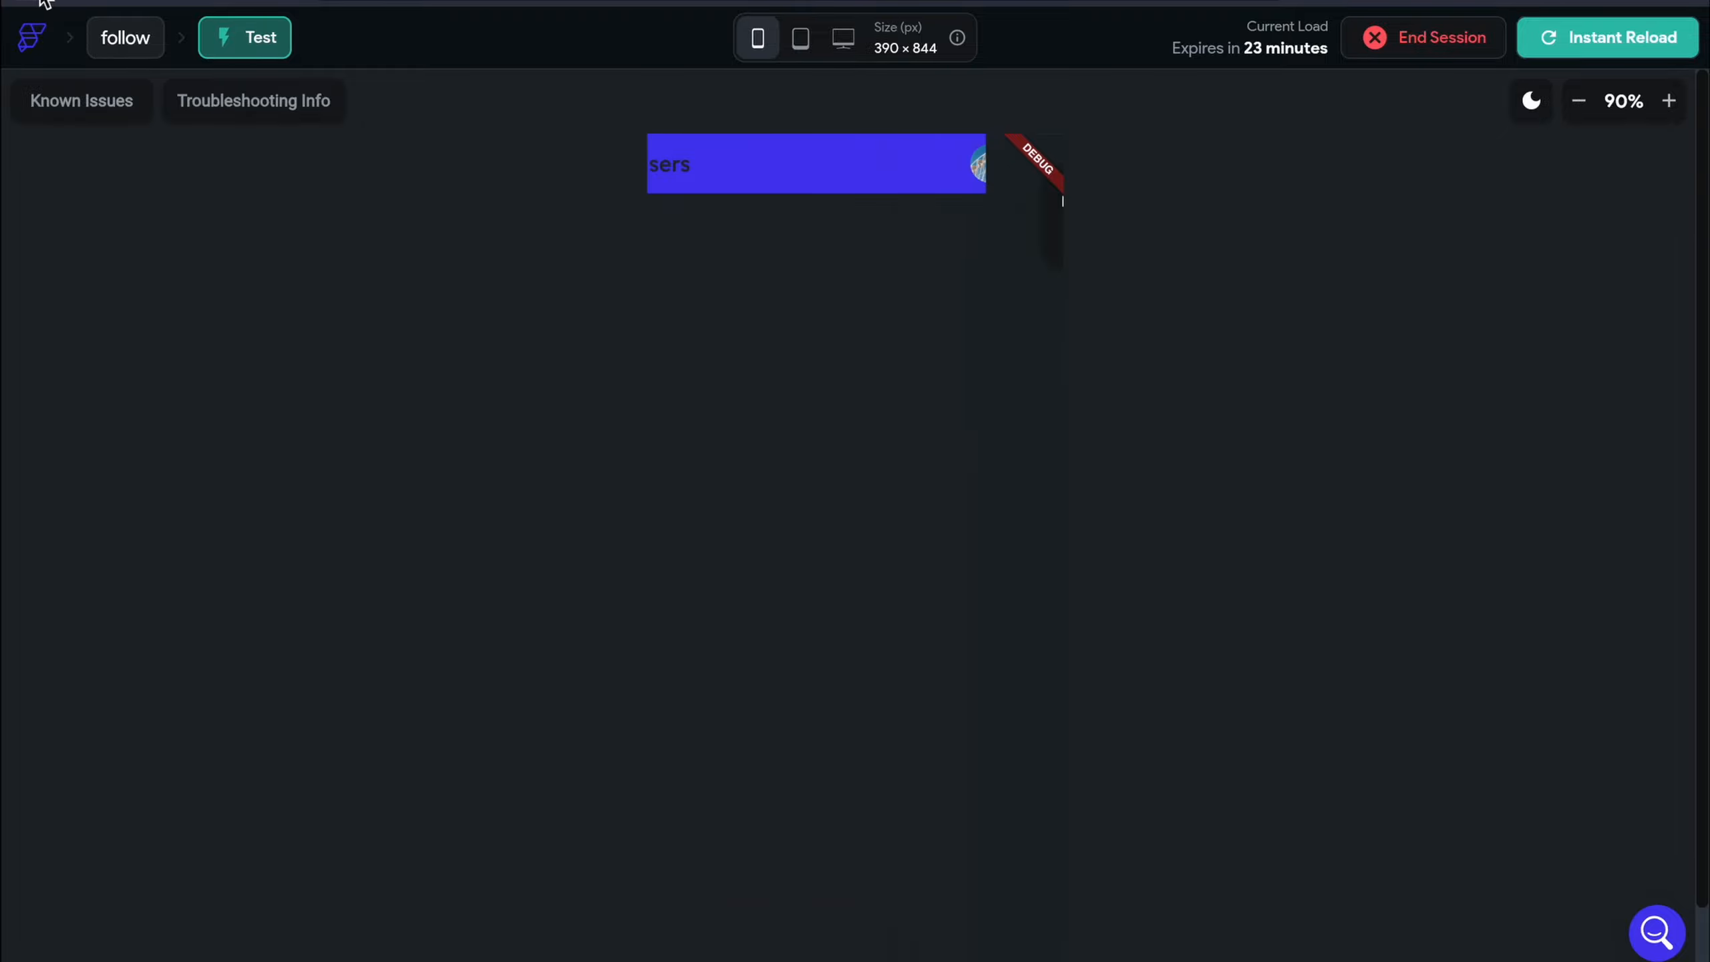
pyautogui.click(59, 0)
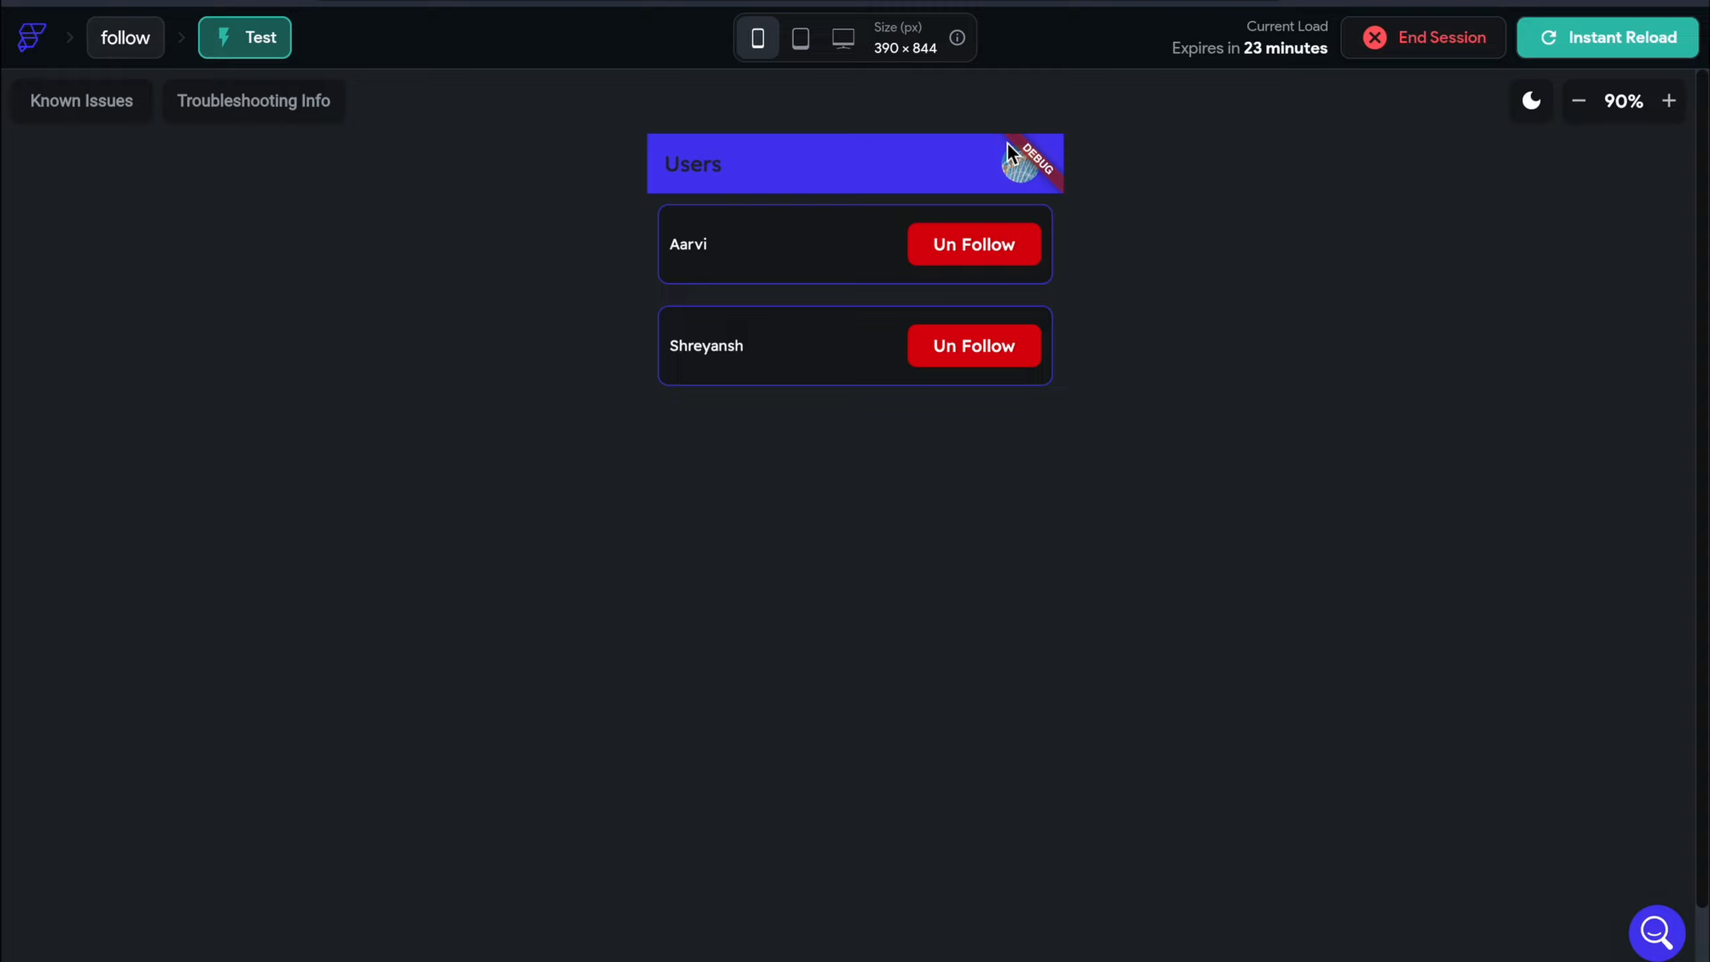
pyautogui.click(1014, 162)
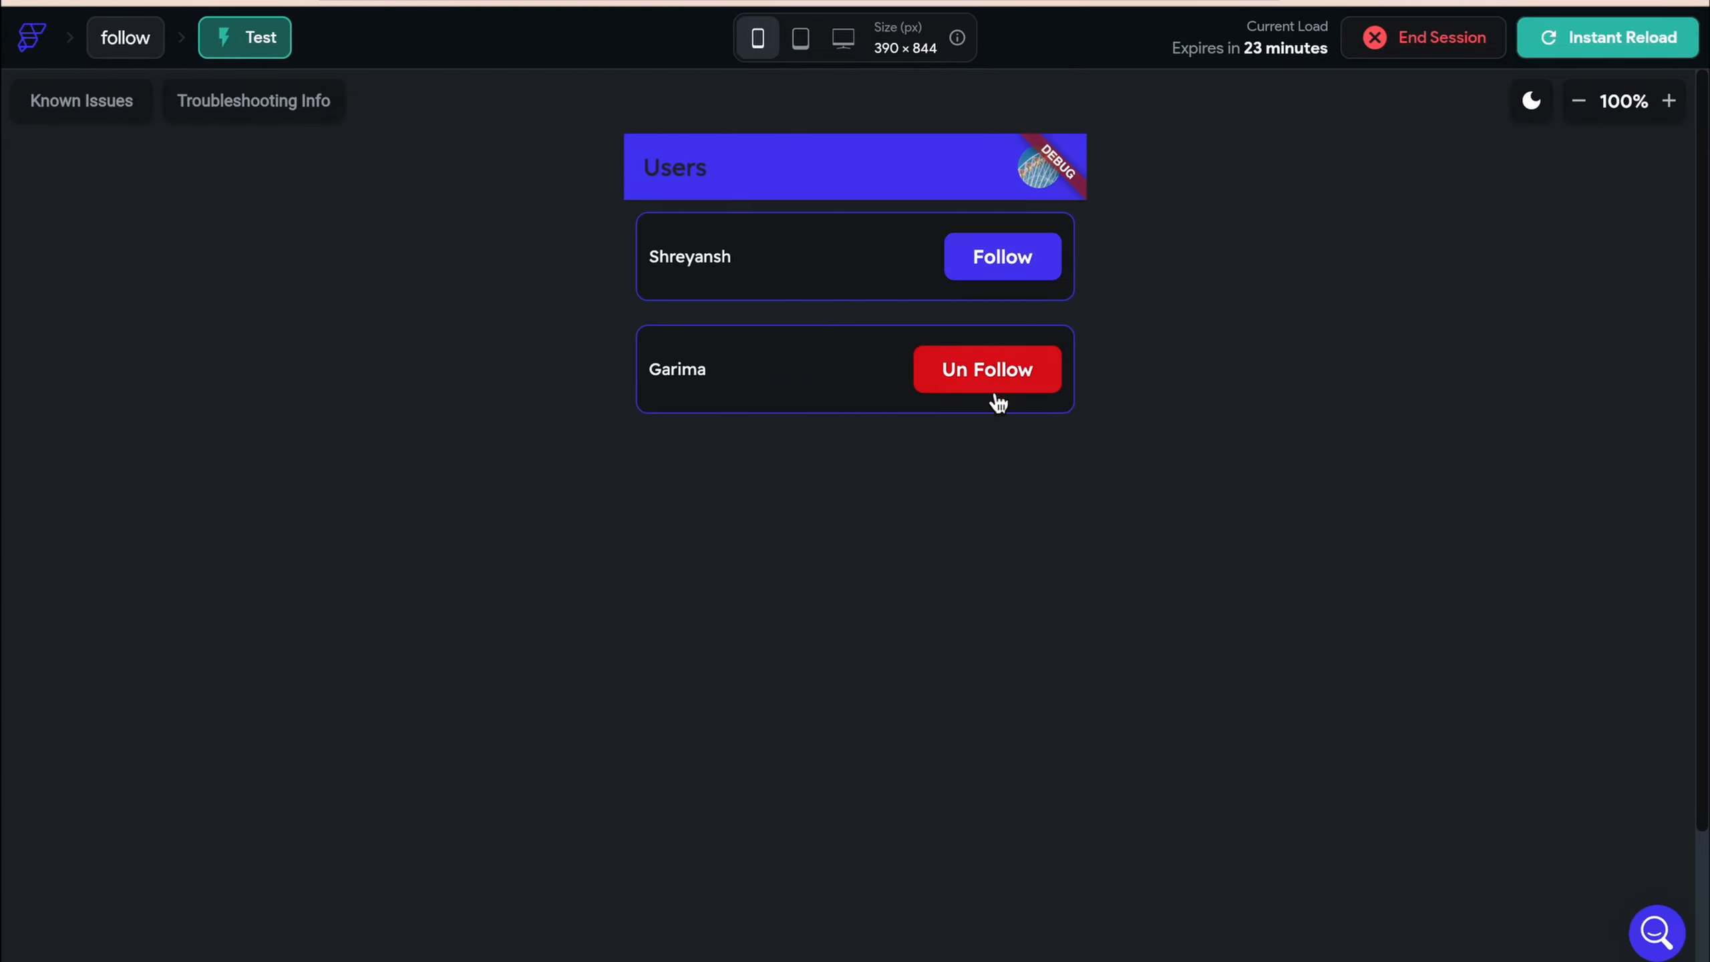
pyautogui.click(987, 397)
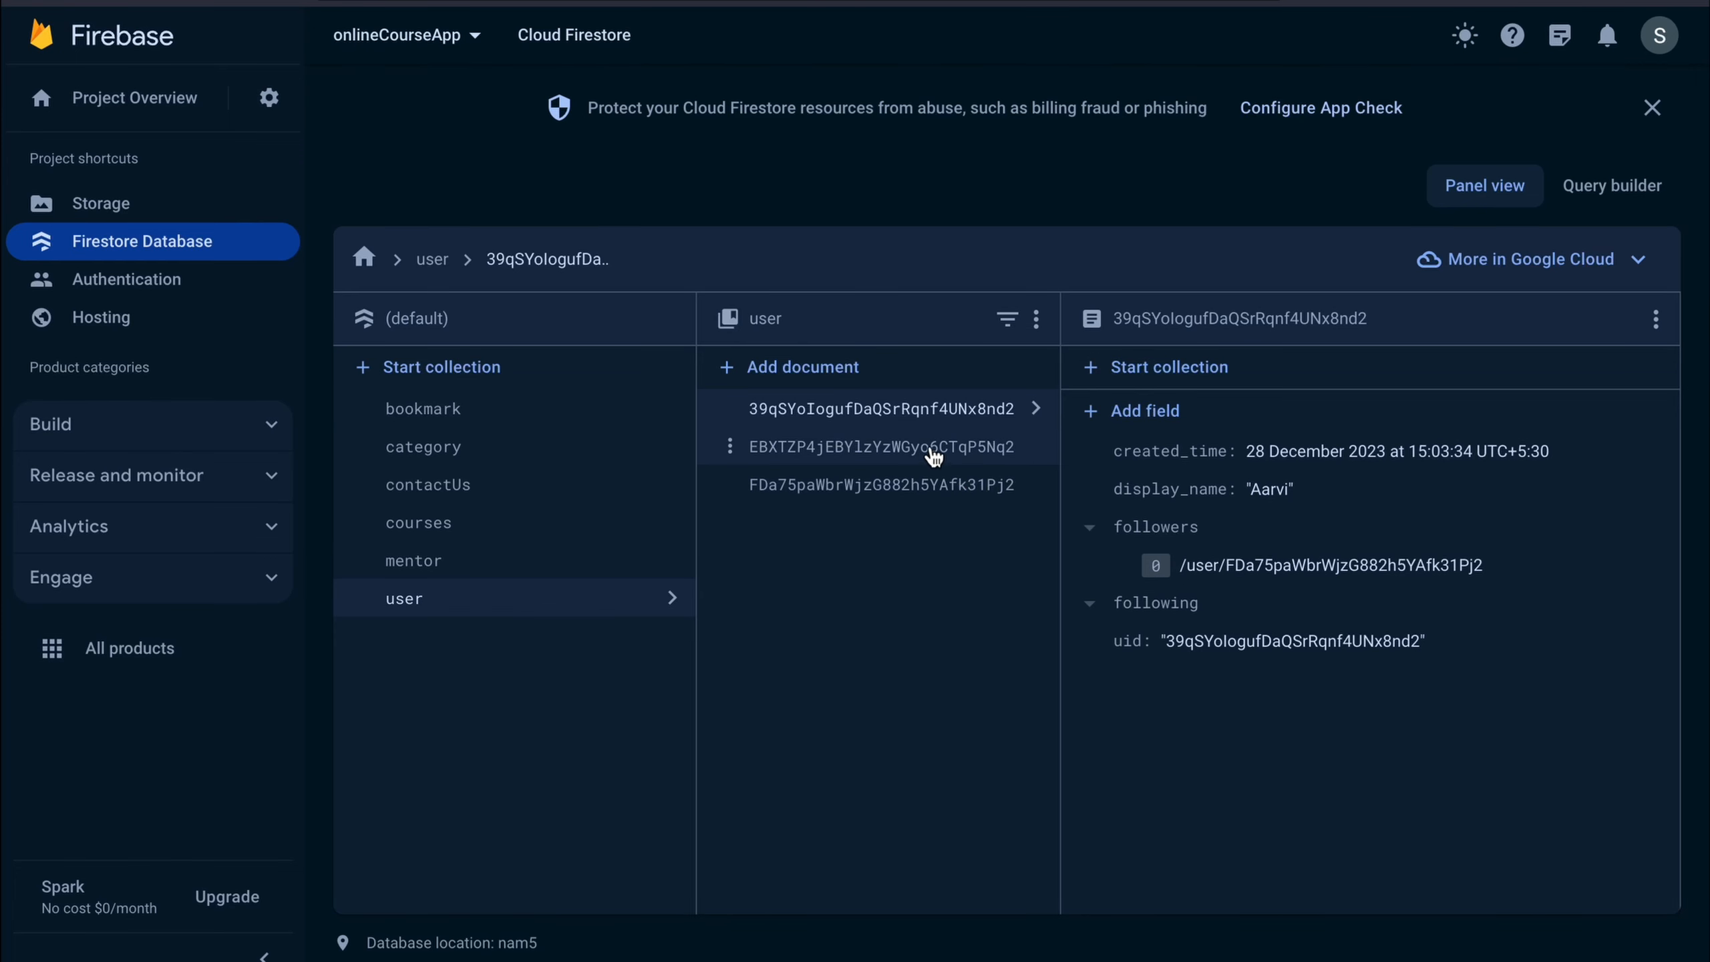
# Inspect two user documents' followers and following references, cancelling an accidental display_name edit
pyautogui.click(925, 444)
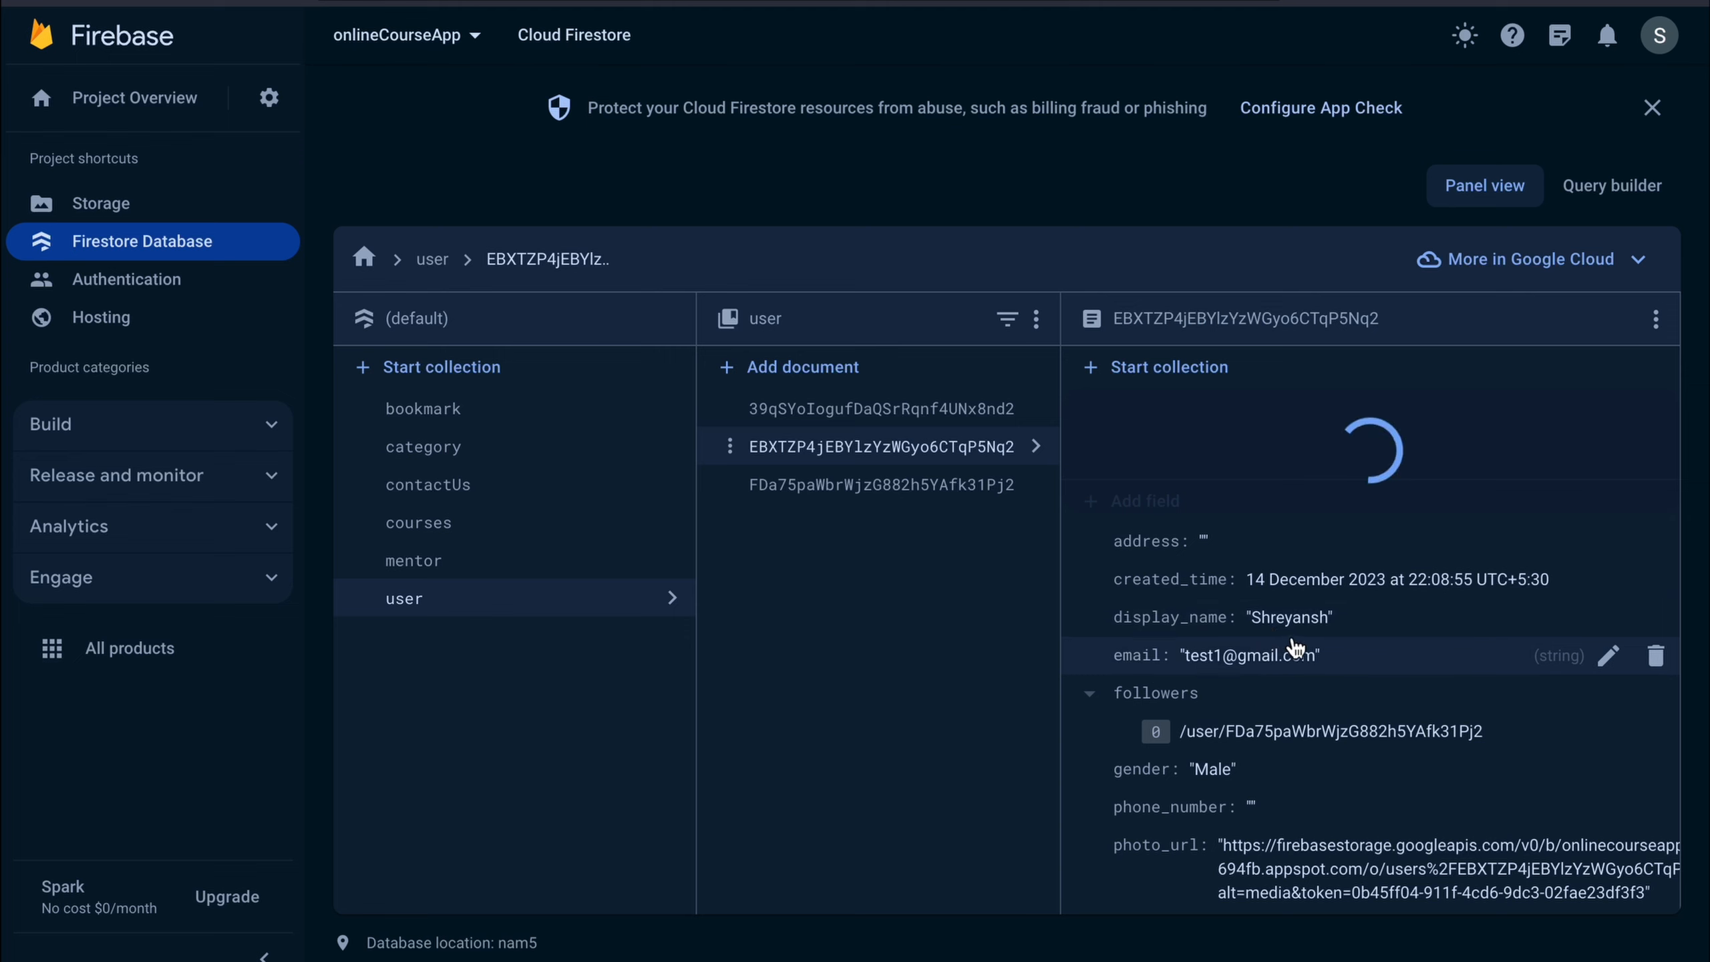
pyautogui.click(888, 486)
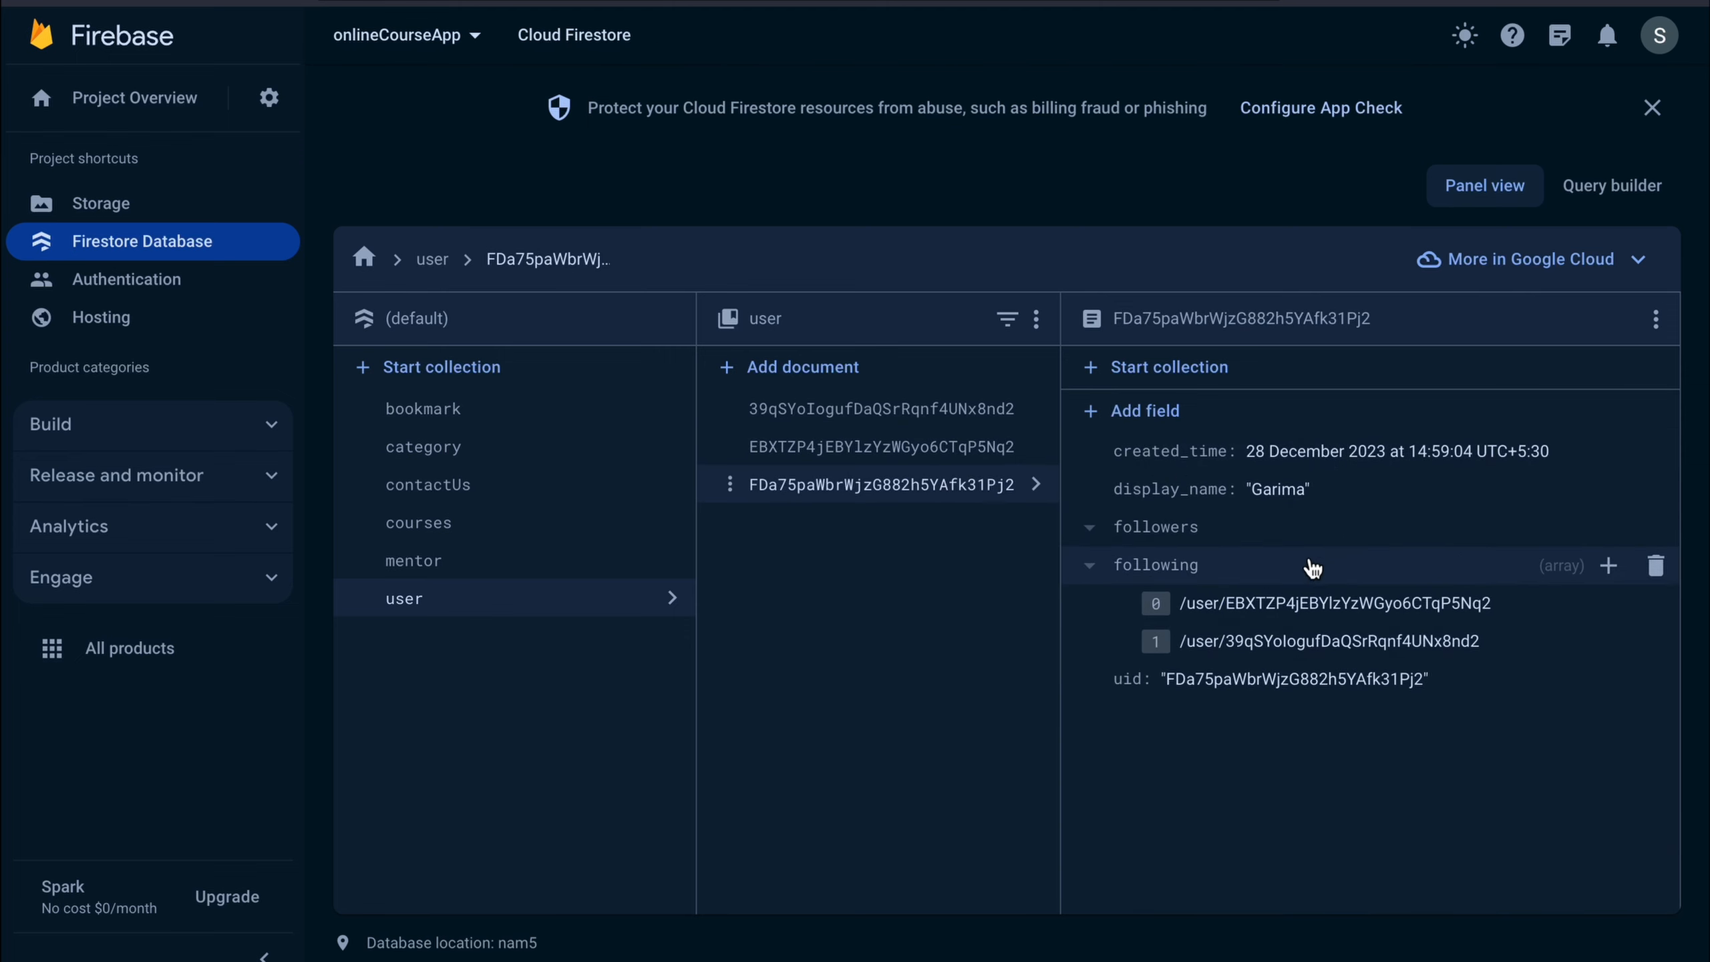
pyautogui.click(1302, 500)
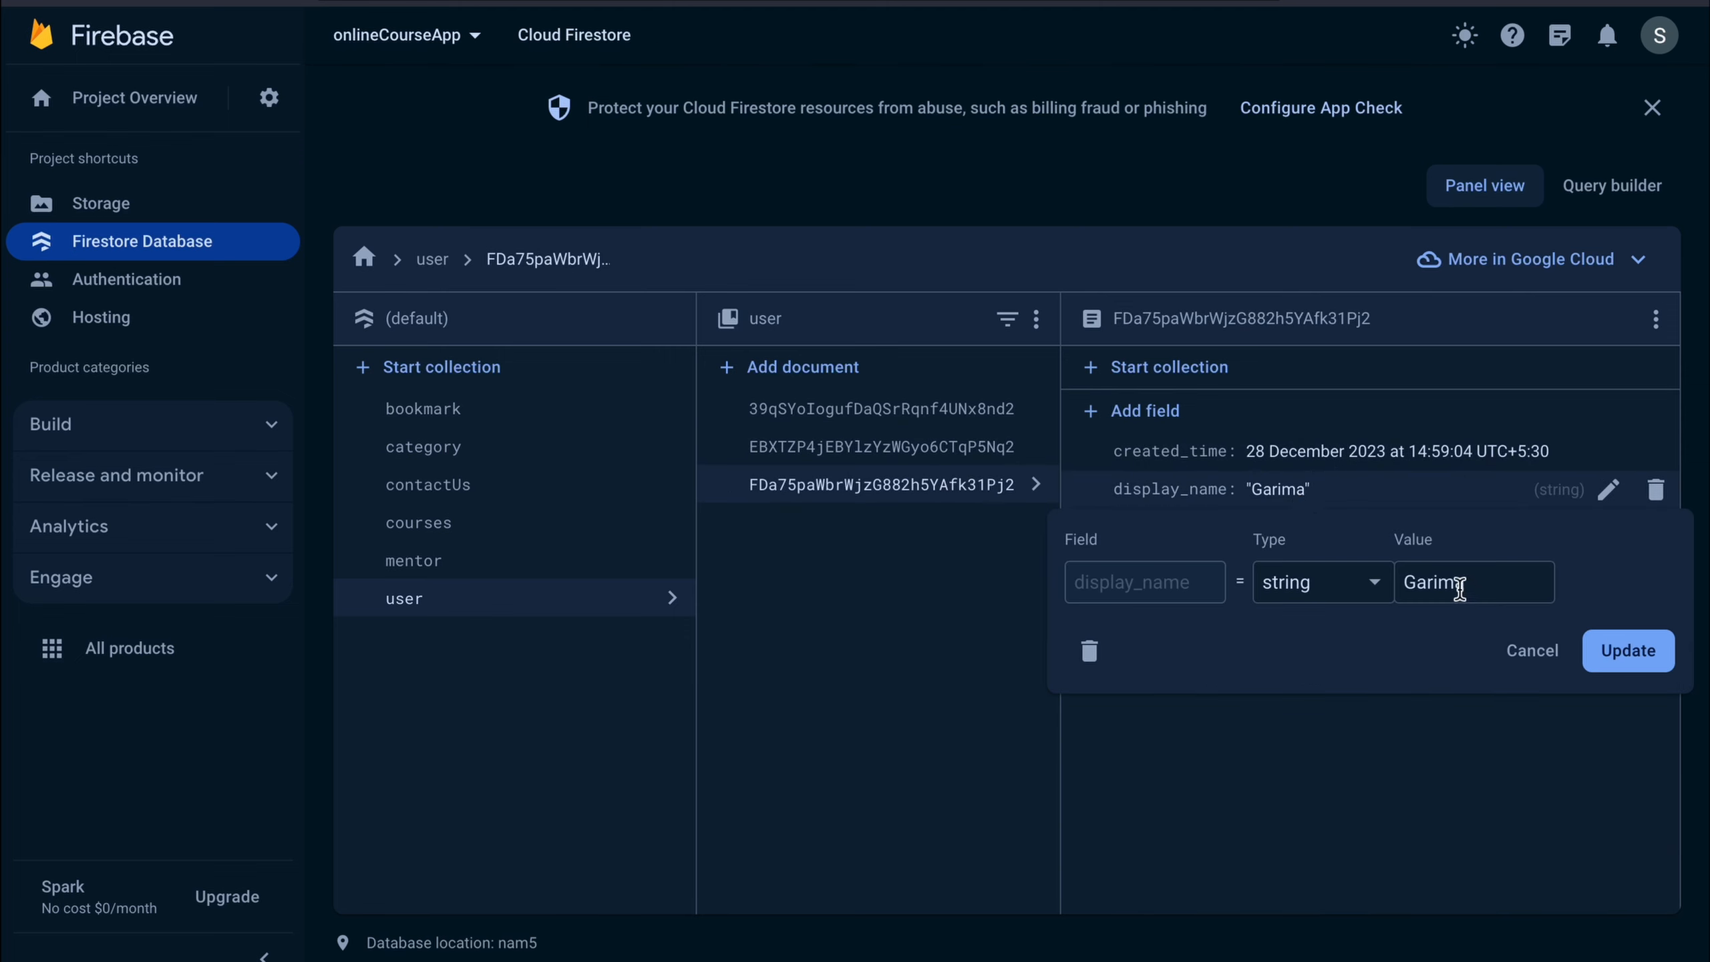
pyautogui.click(1533, 651)
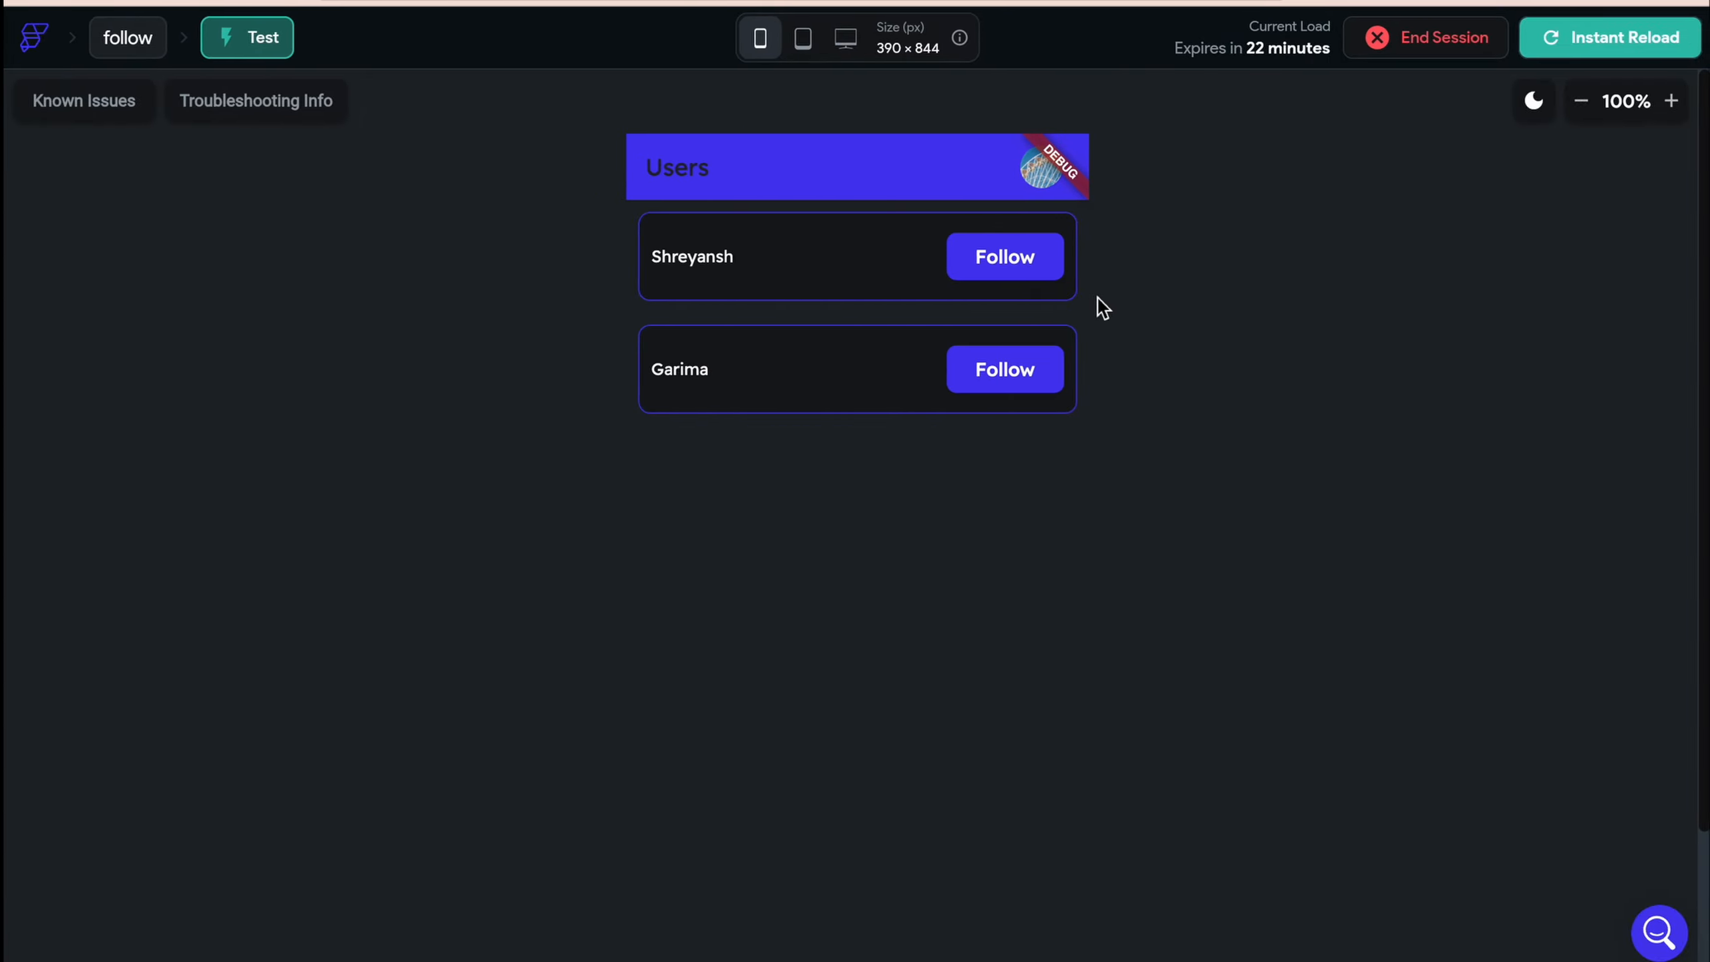
# Follow both listed users, check profile Followers and Following counts, then unfollow one user, dropping Followers to 0
pyautogui.click(1004, 256)
pyautogui.click(997, 372)
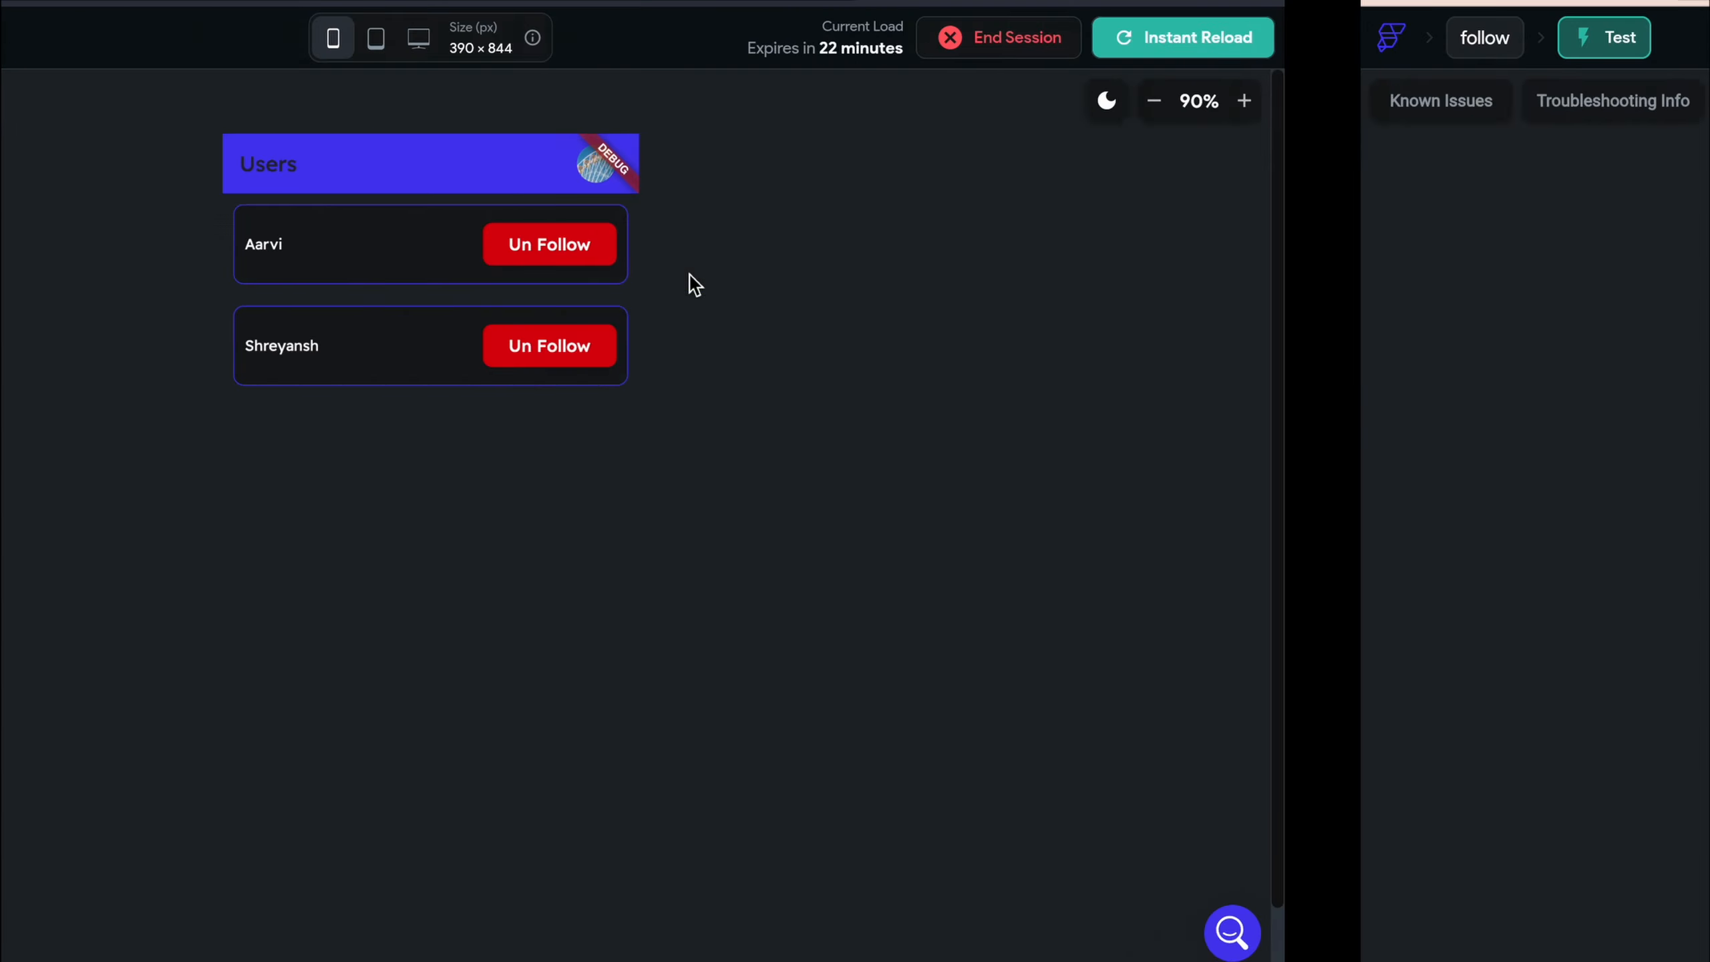
pyautogui.click(596, 163)
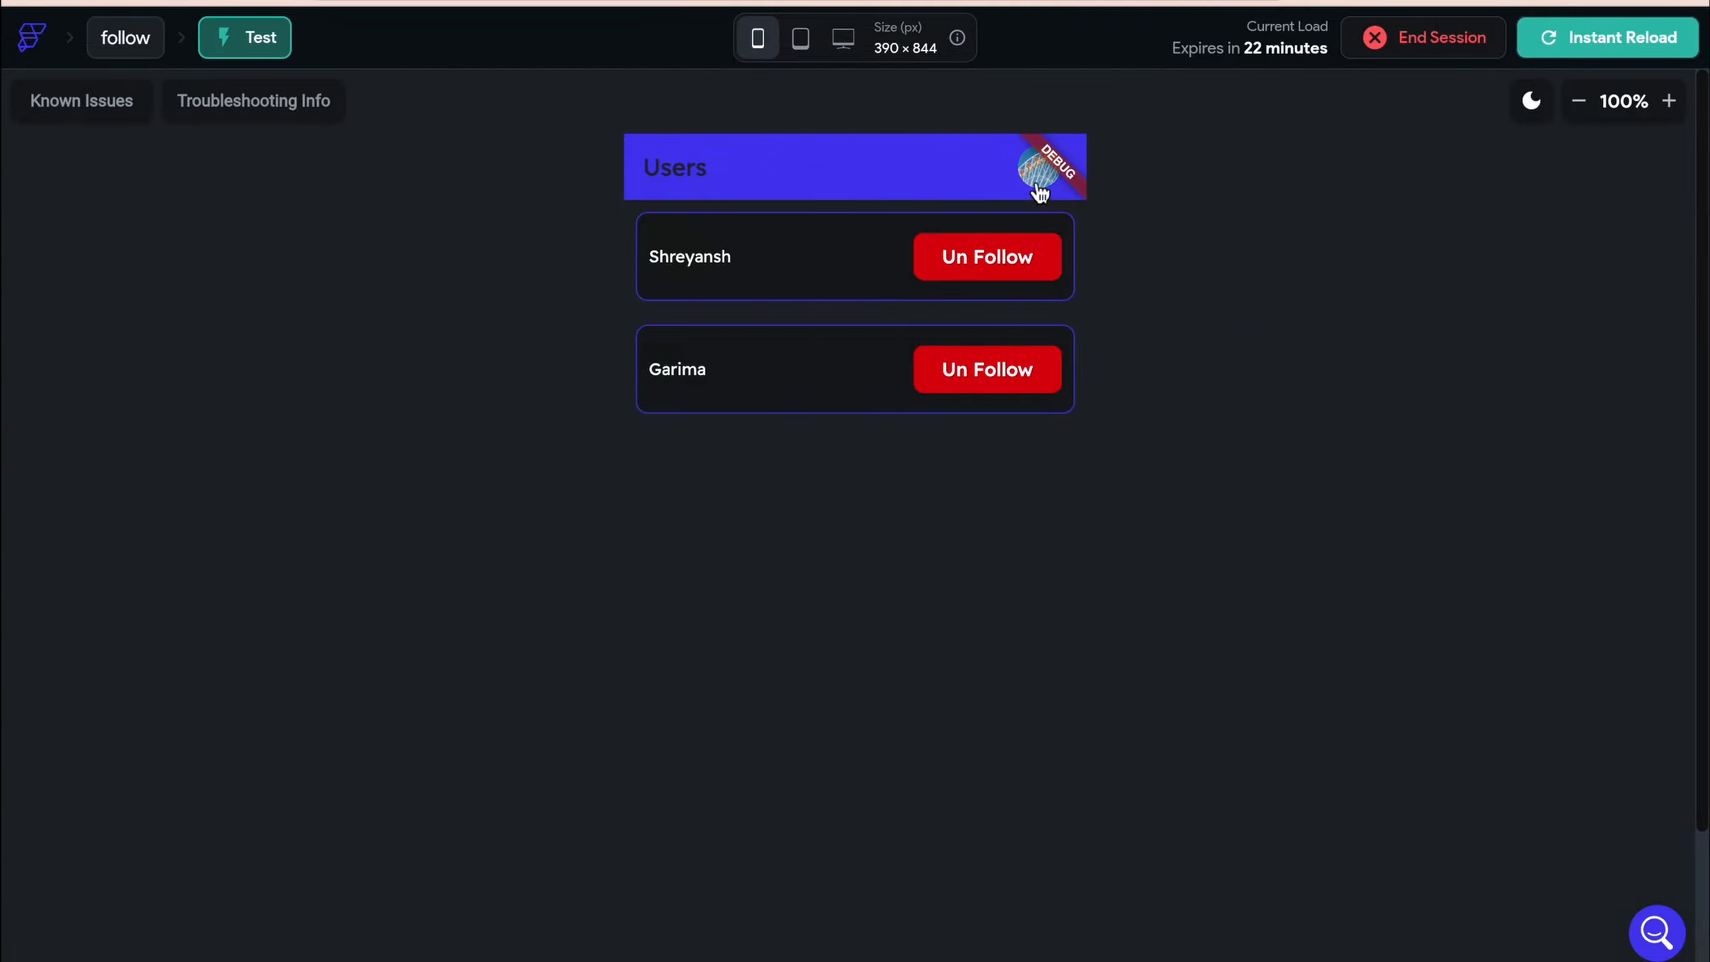
pyautogui.click(1038, 181)
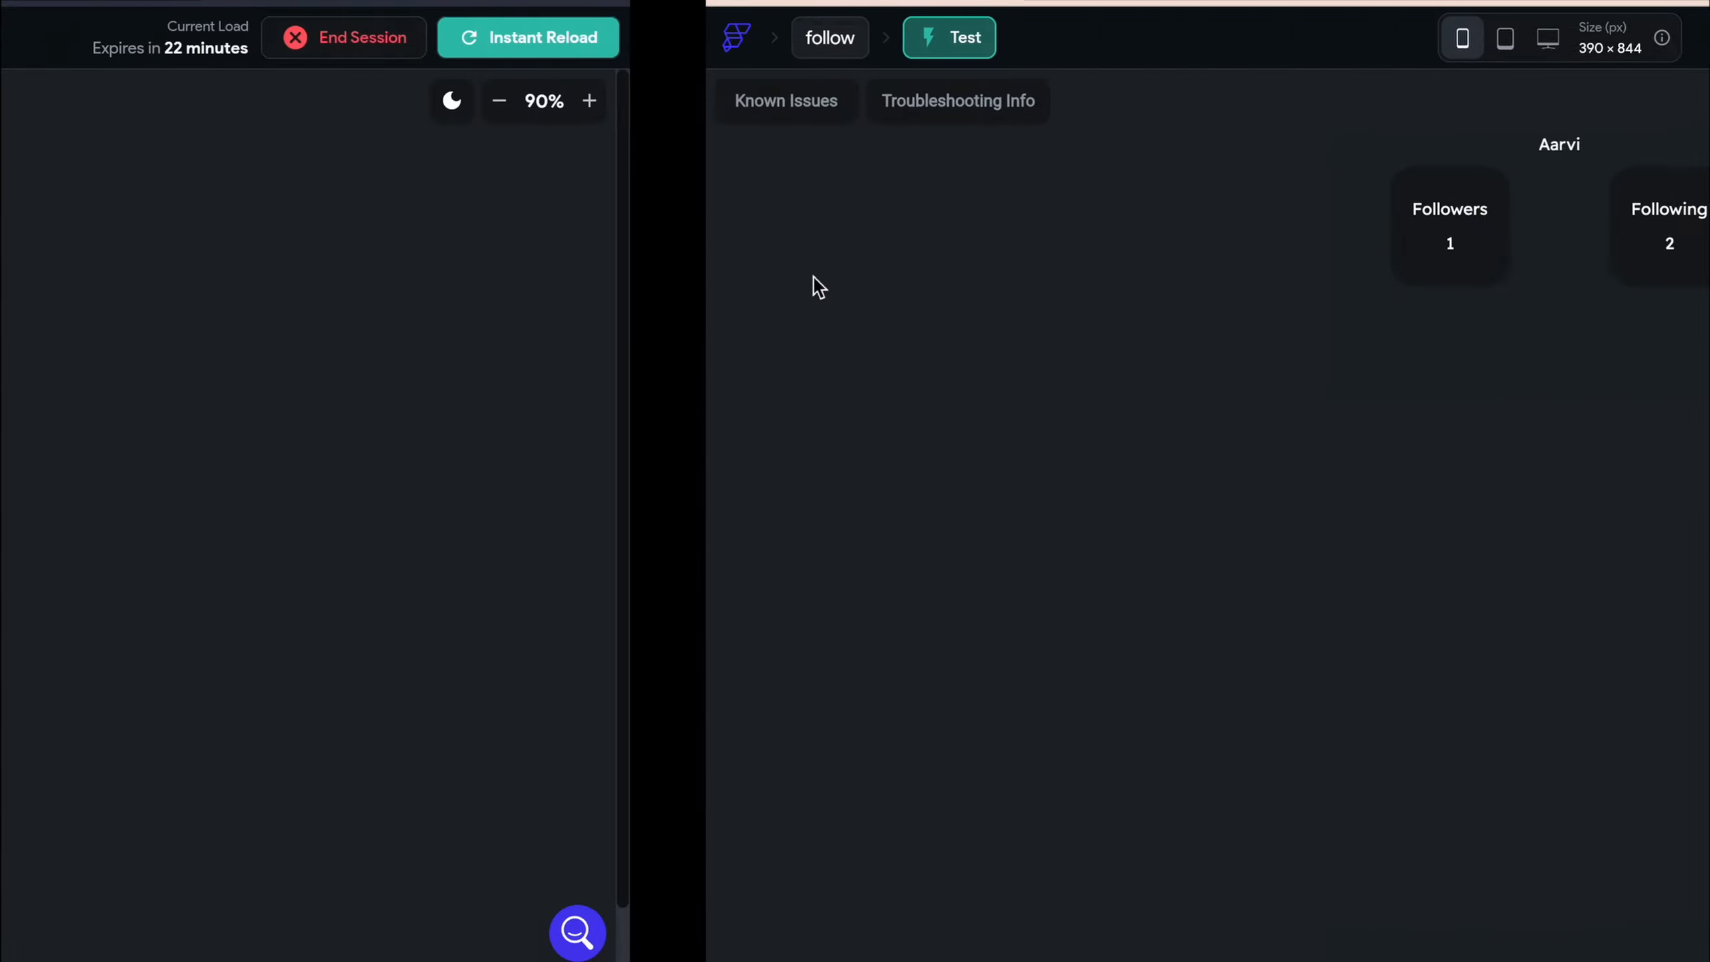
pyautogui.click(951, 236)
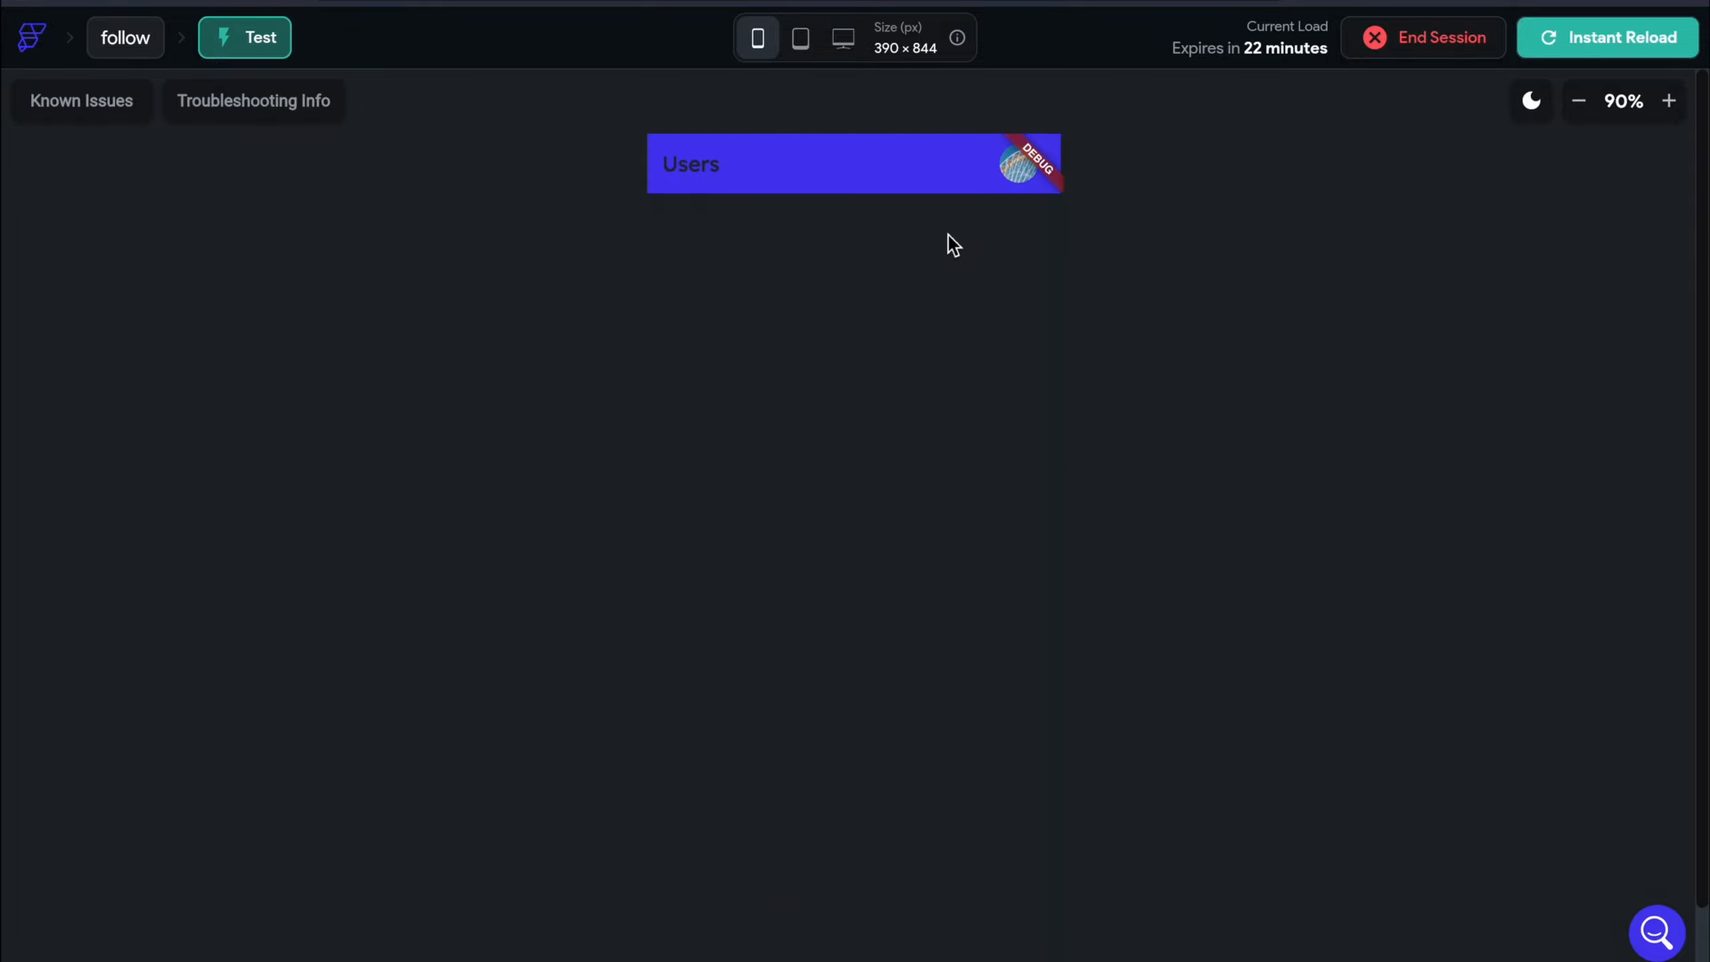
pyautogui.click(996, 263)
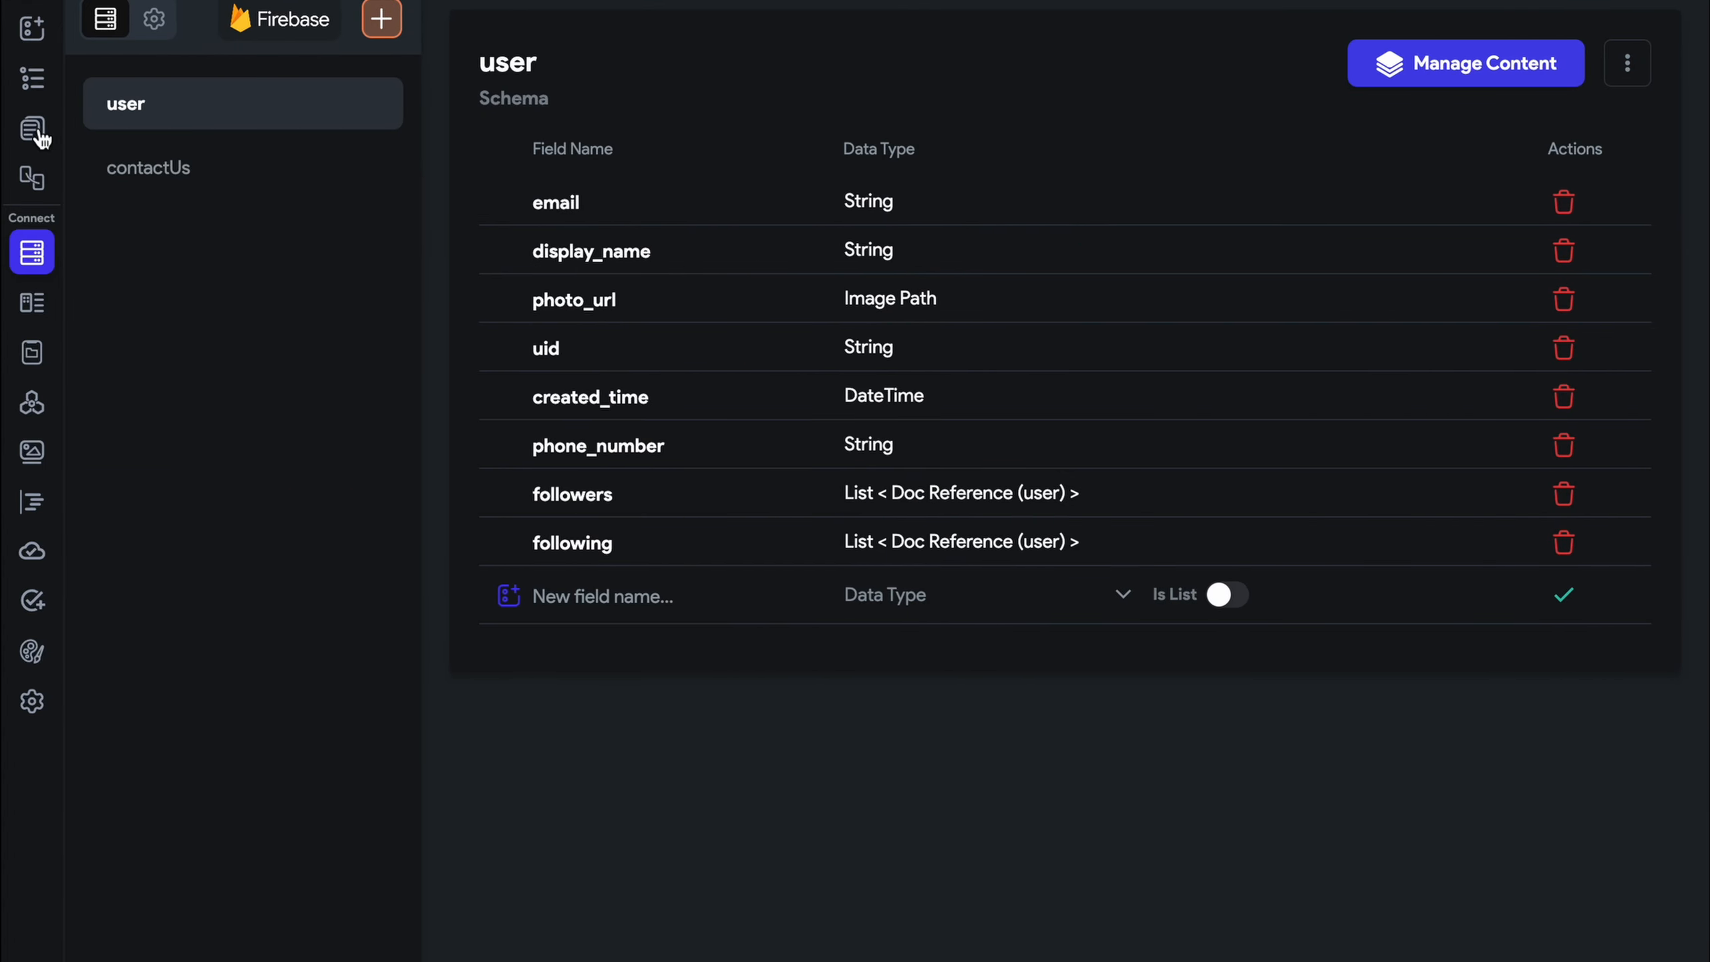
# Return from the user collection schema to the page editor and its test run of the Users list
pyautogui.click(38, 133)
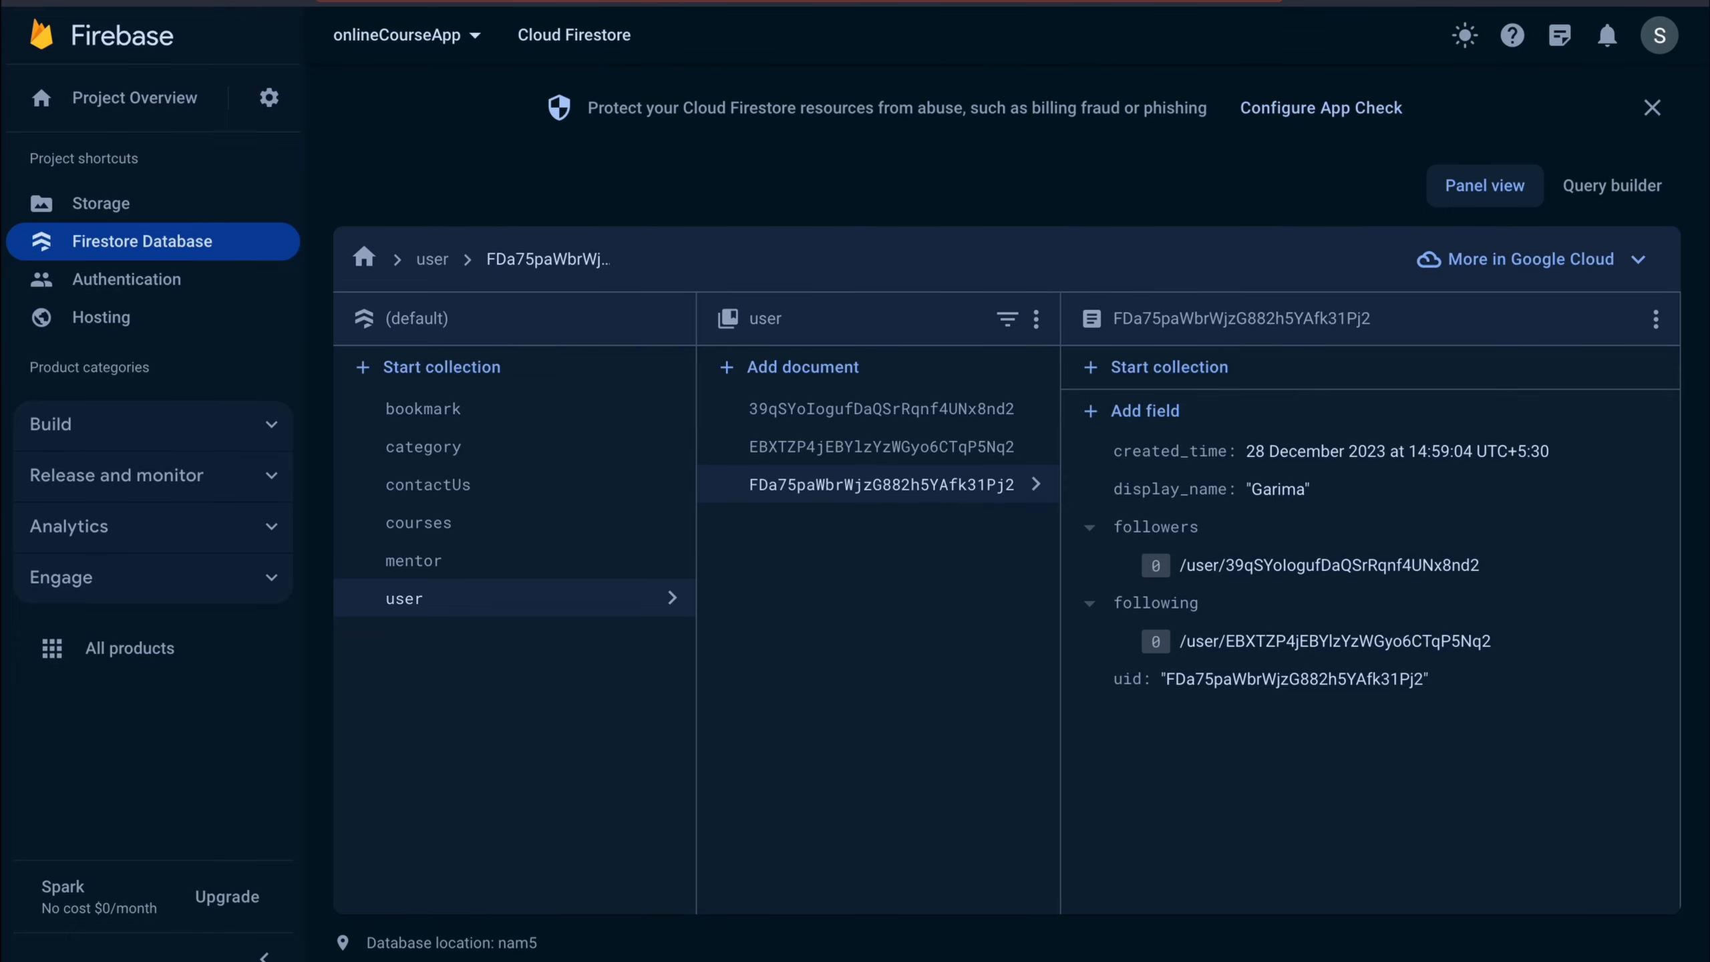
# Go to GitHub and open the no_code_academy repository's issues
pyautogui.hotkey('ctrl', 'l')
pyautogui.write('git')
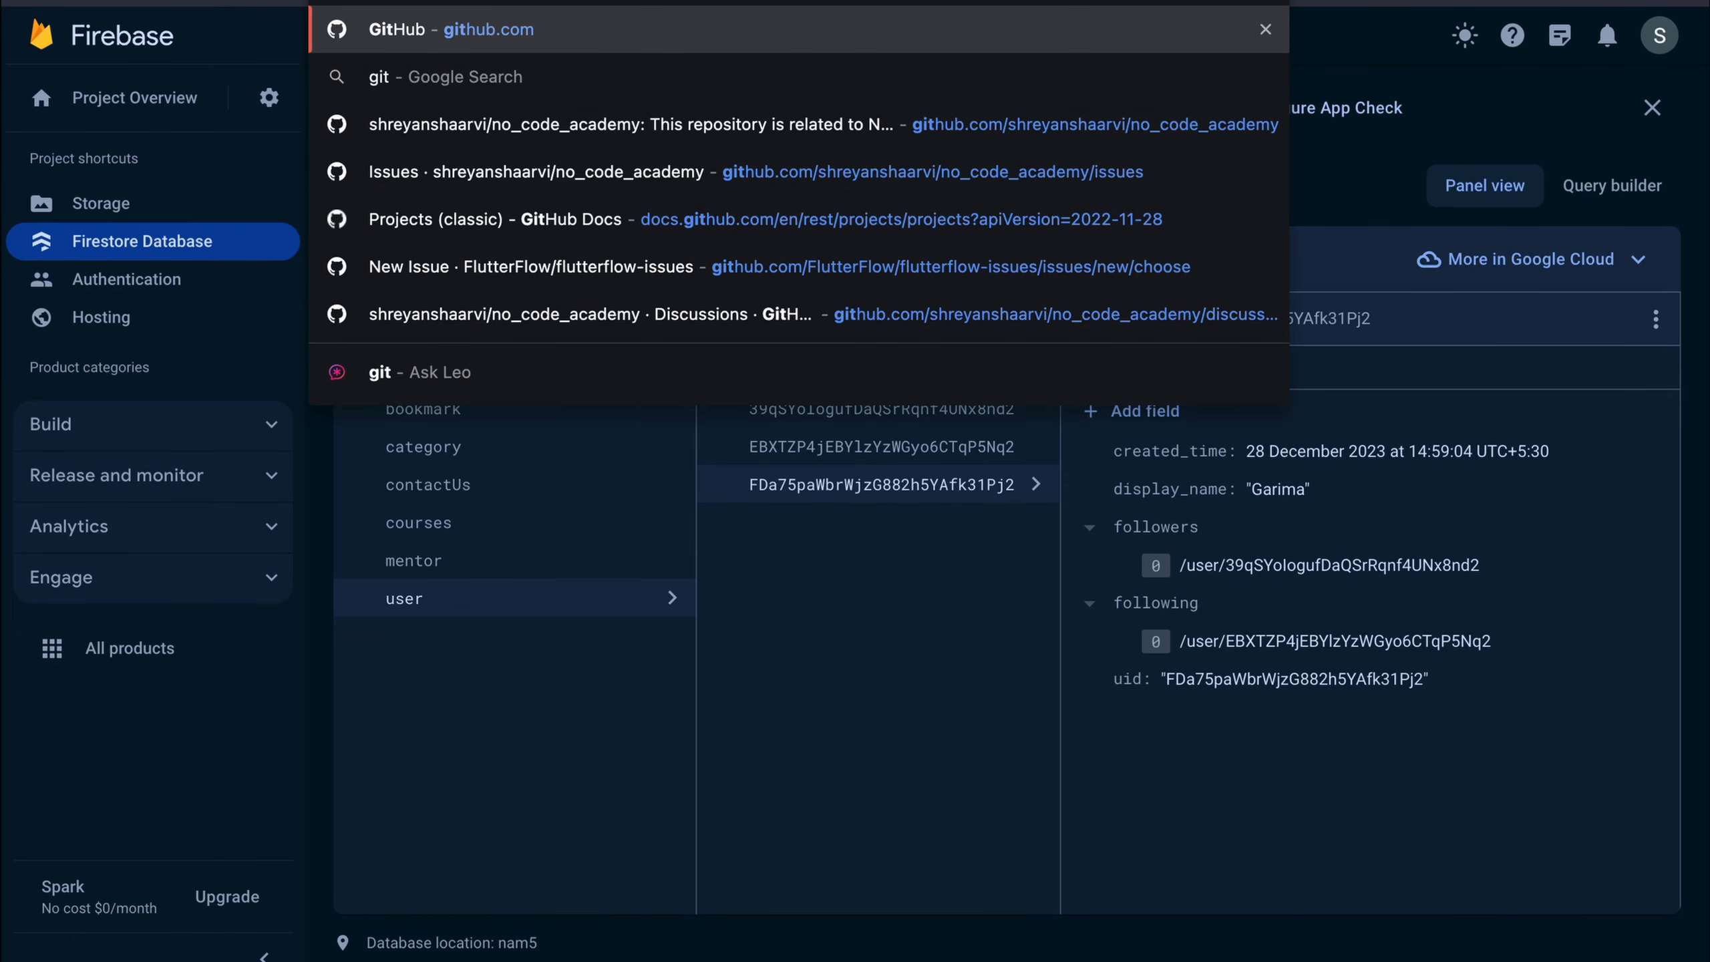
pyautogui.press('Return')
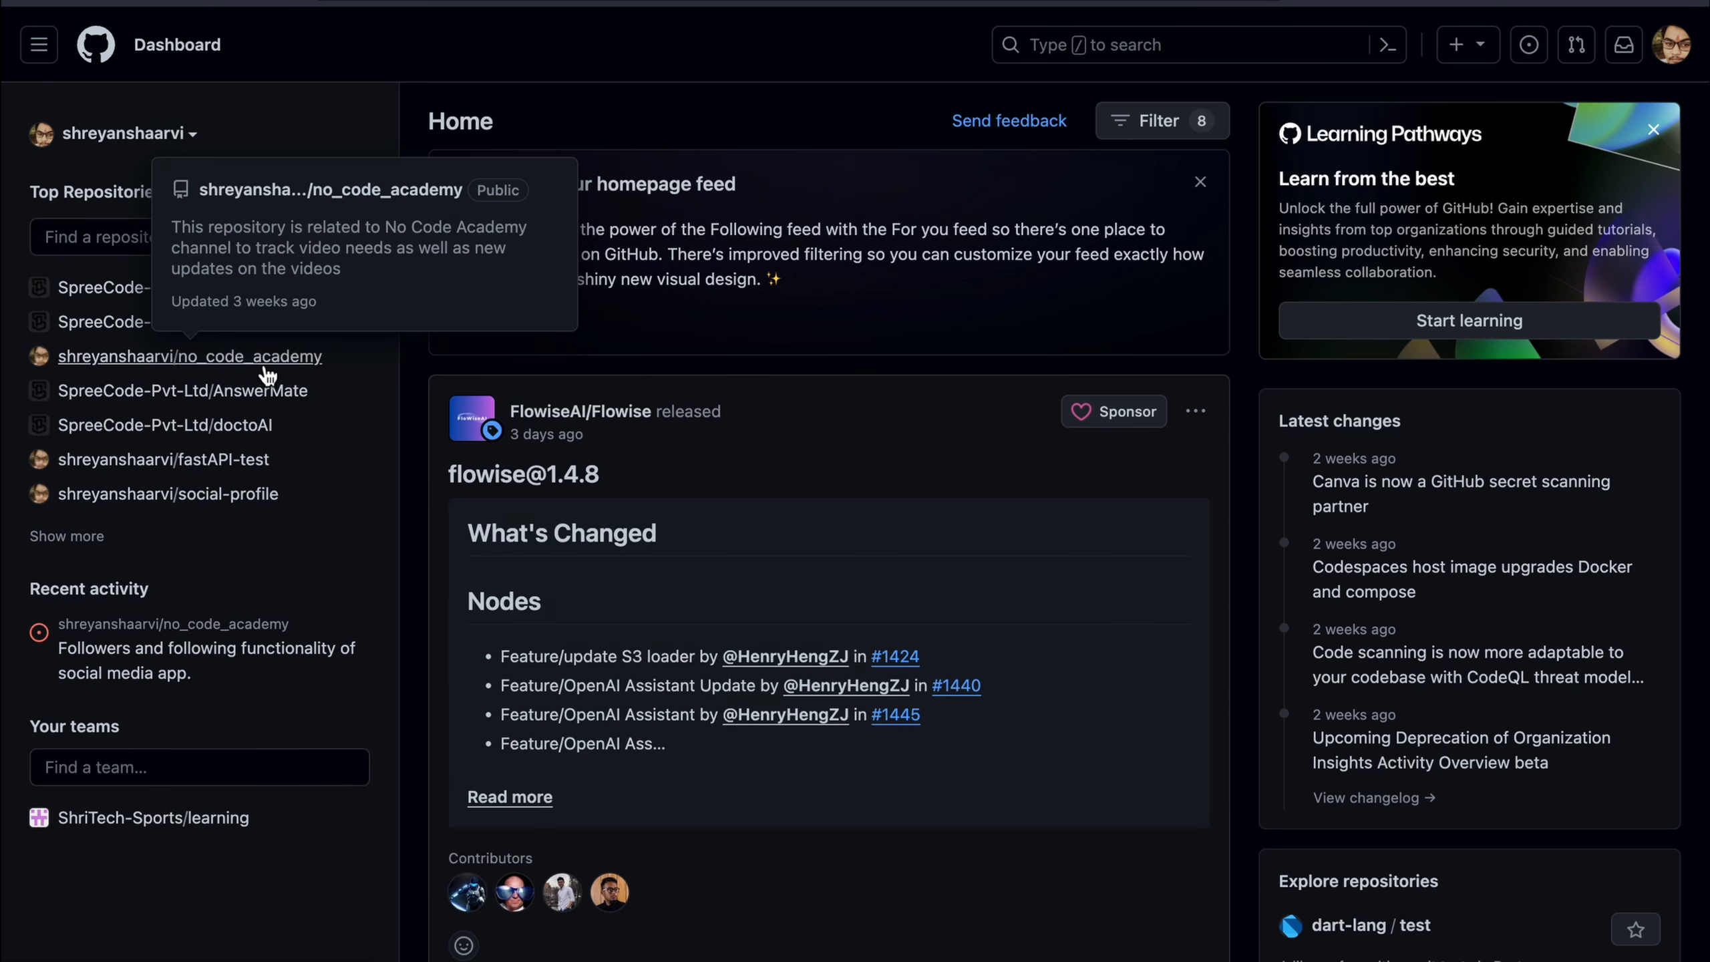
pyautogui.click(264, 363)
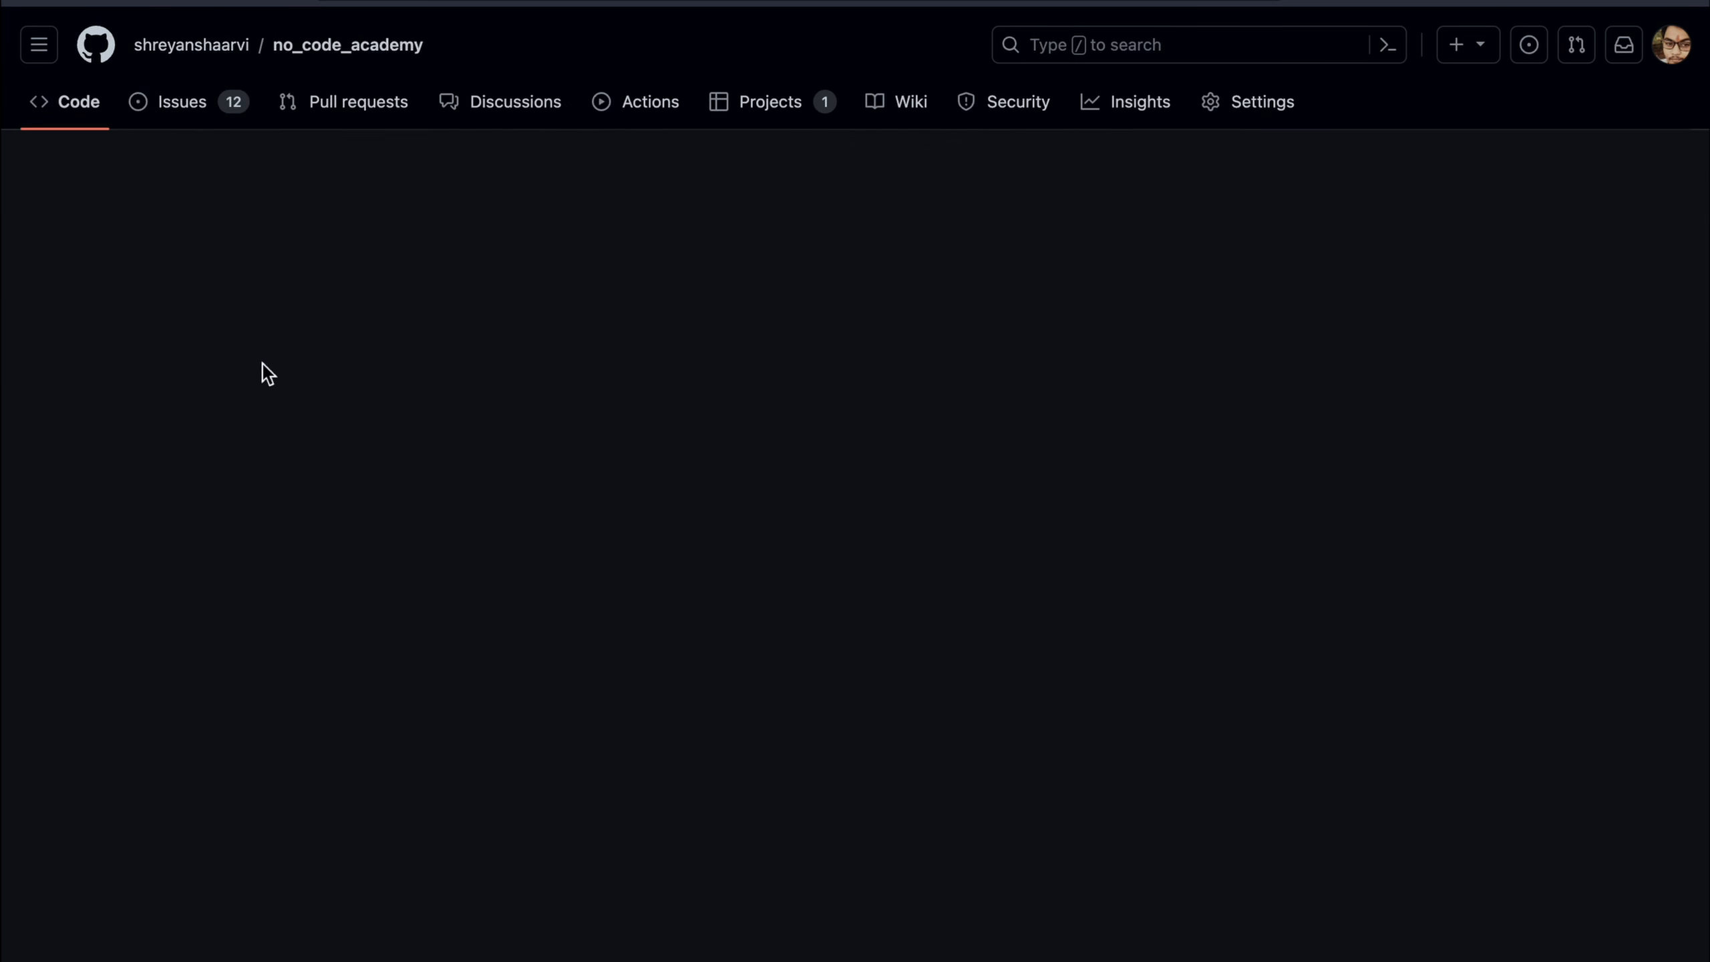
pyautogui.click(235, 108)
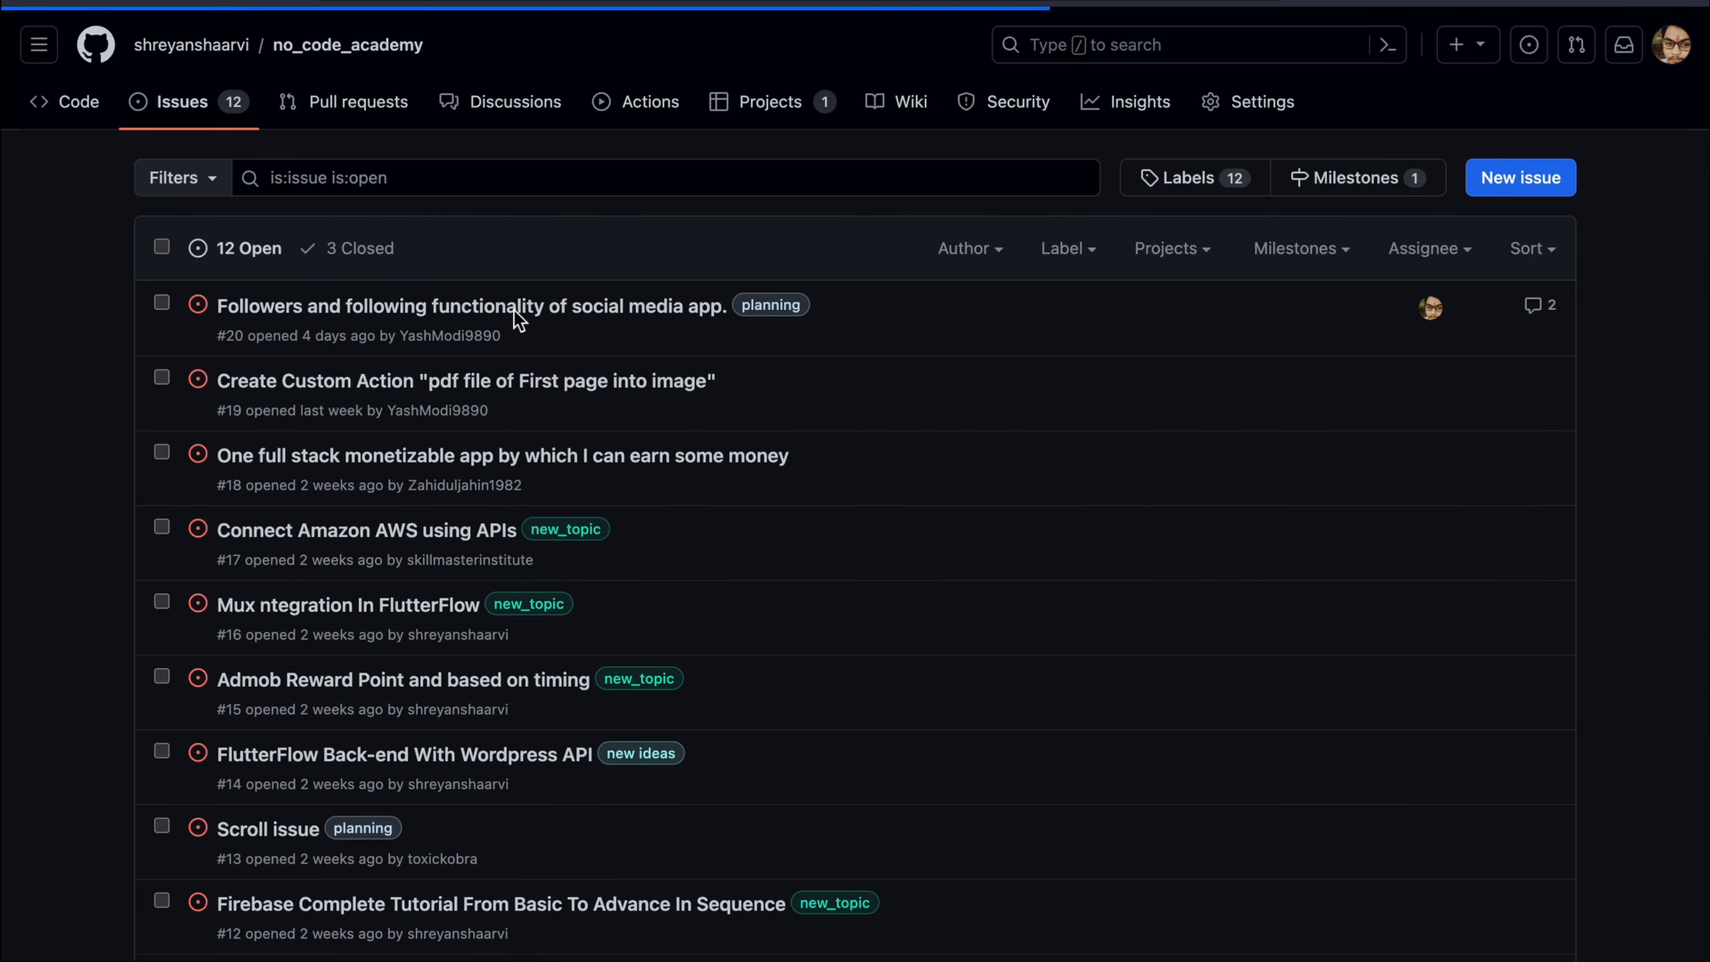
# Comment 'Issue resolved' on issue #20 and close it
pyautogui.moveTo(478, 313)
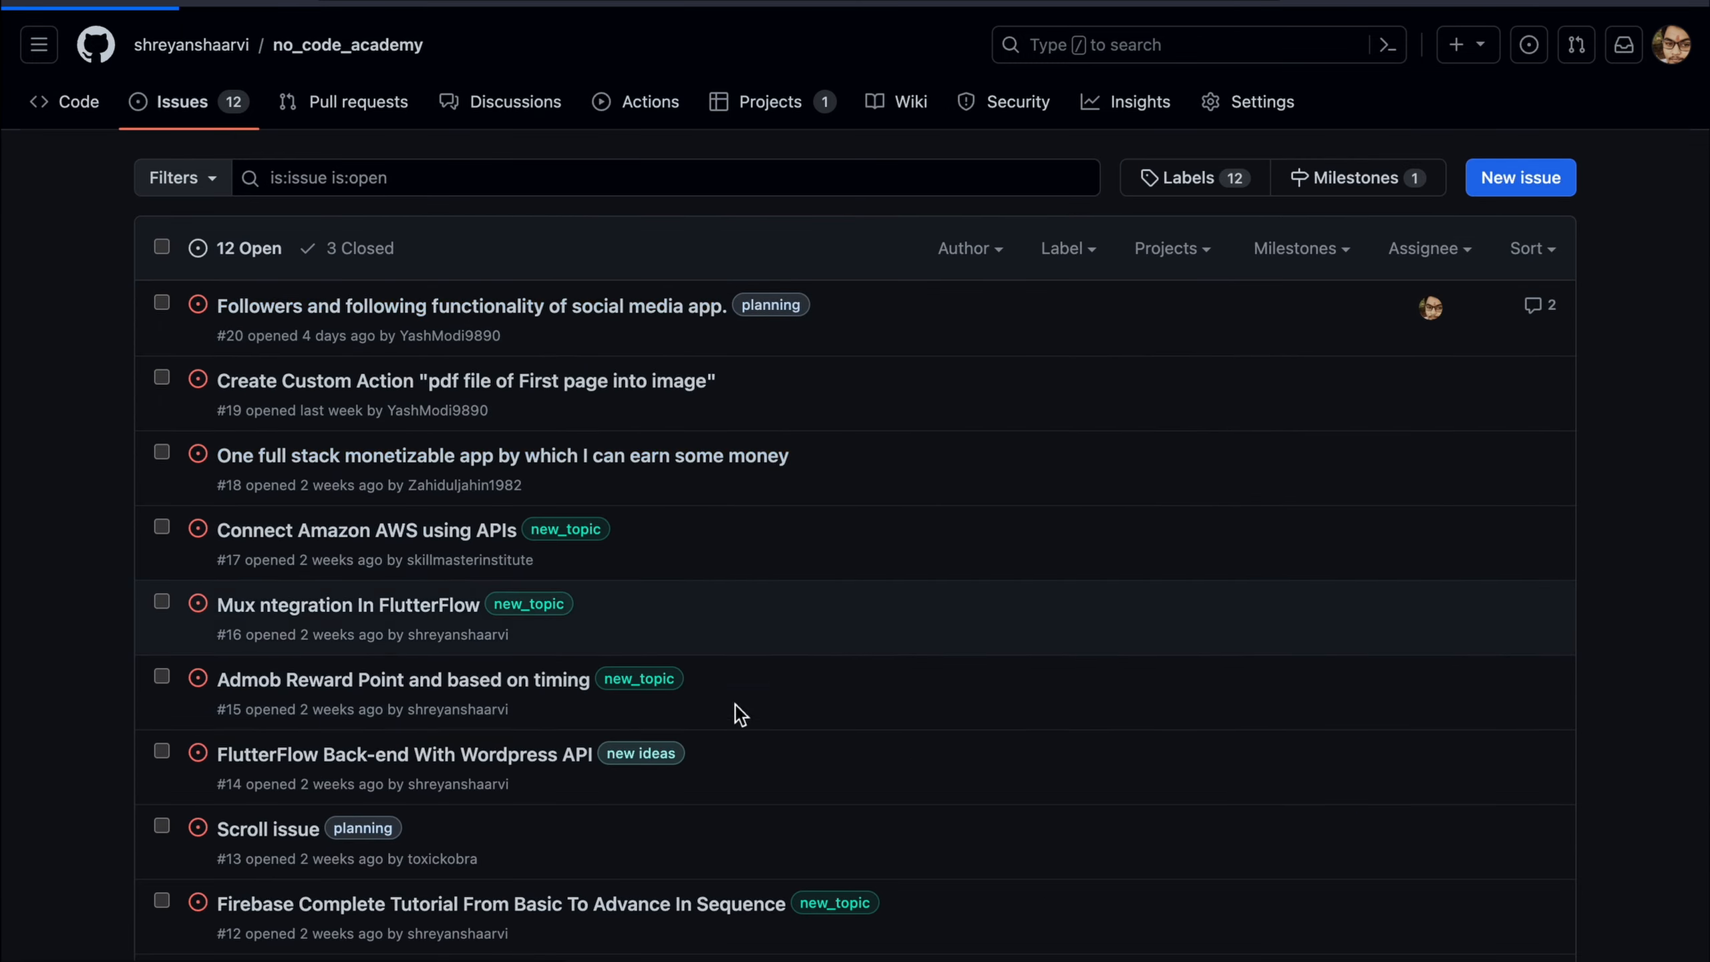
pyautogui.scroll(-5, 491, 655)
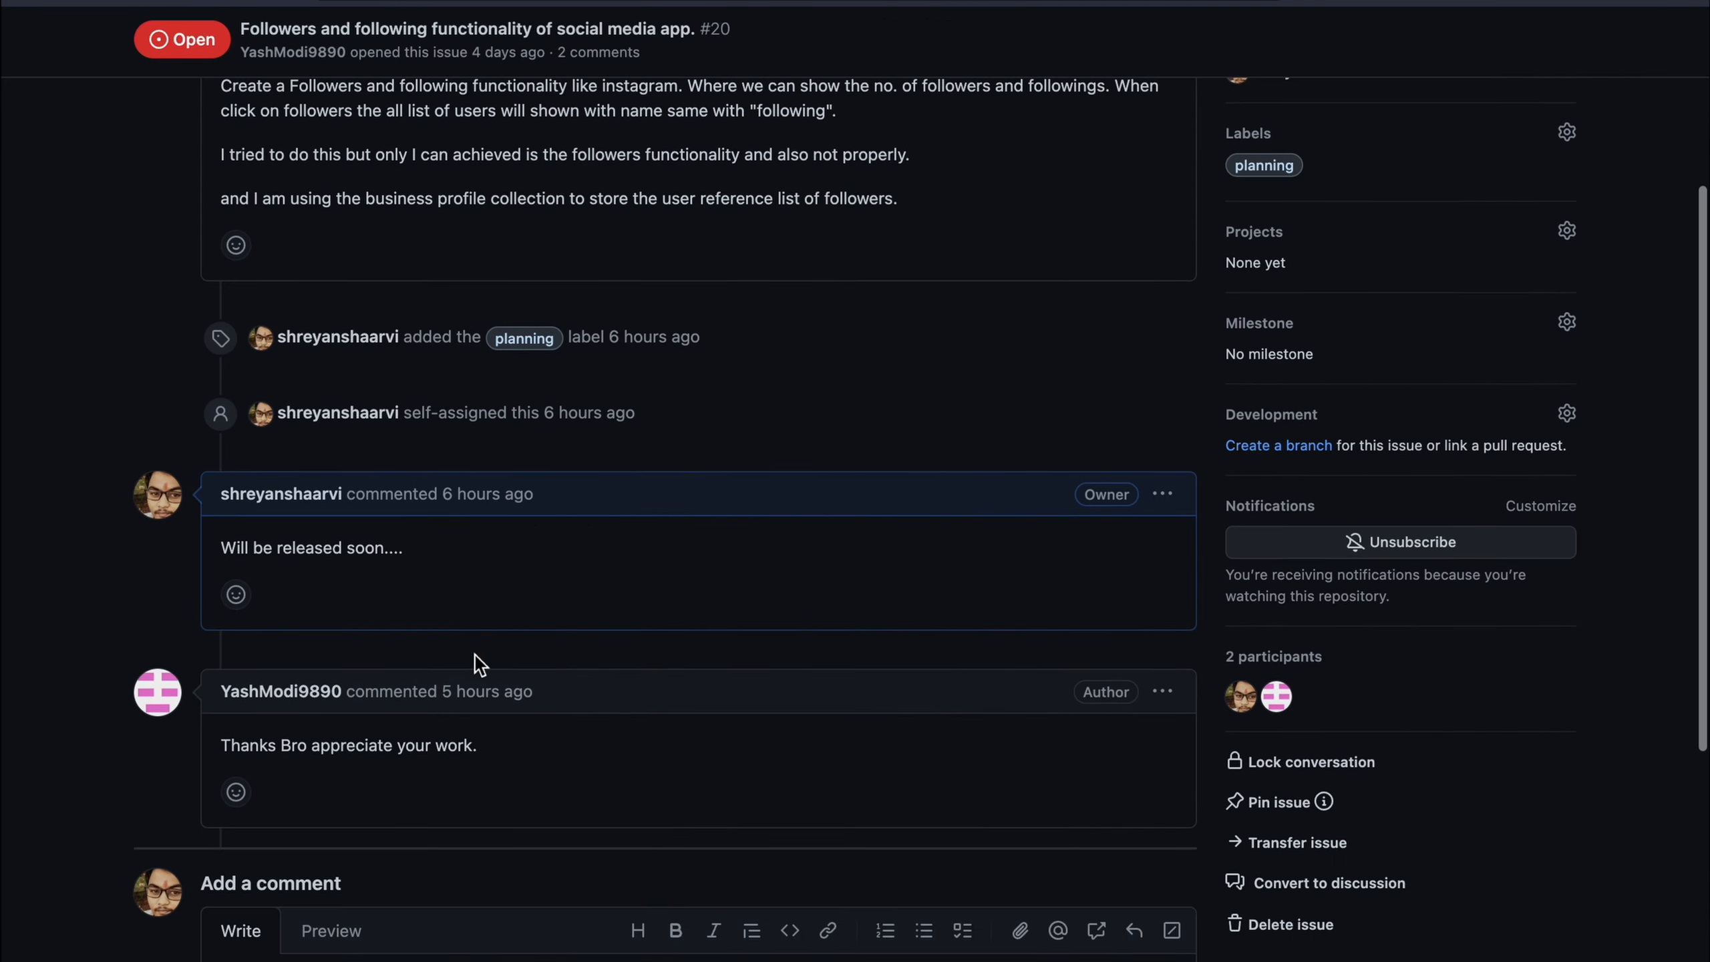
pyautogui.scroll(-5, 529, 769)
pyautogui.click(456, 623)
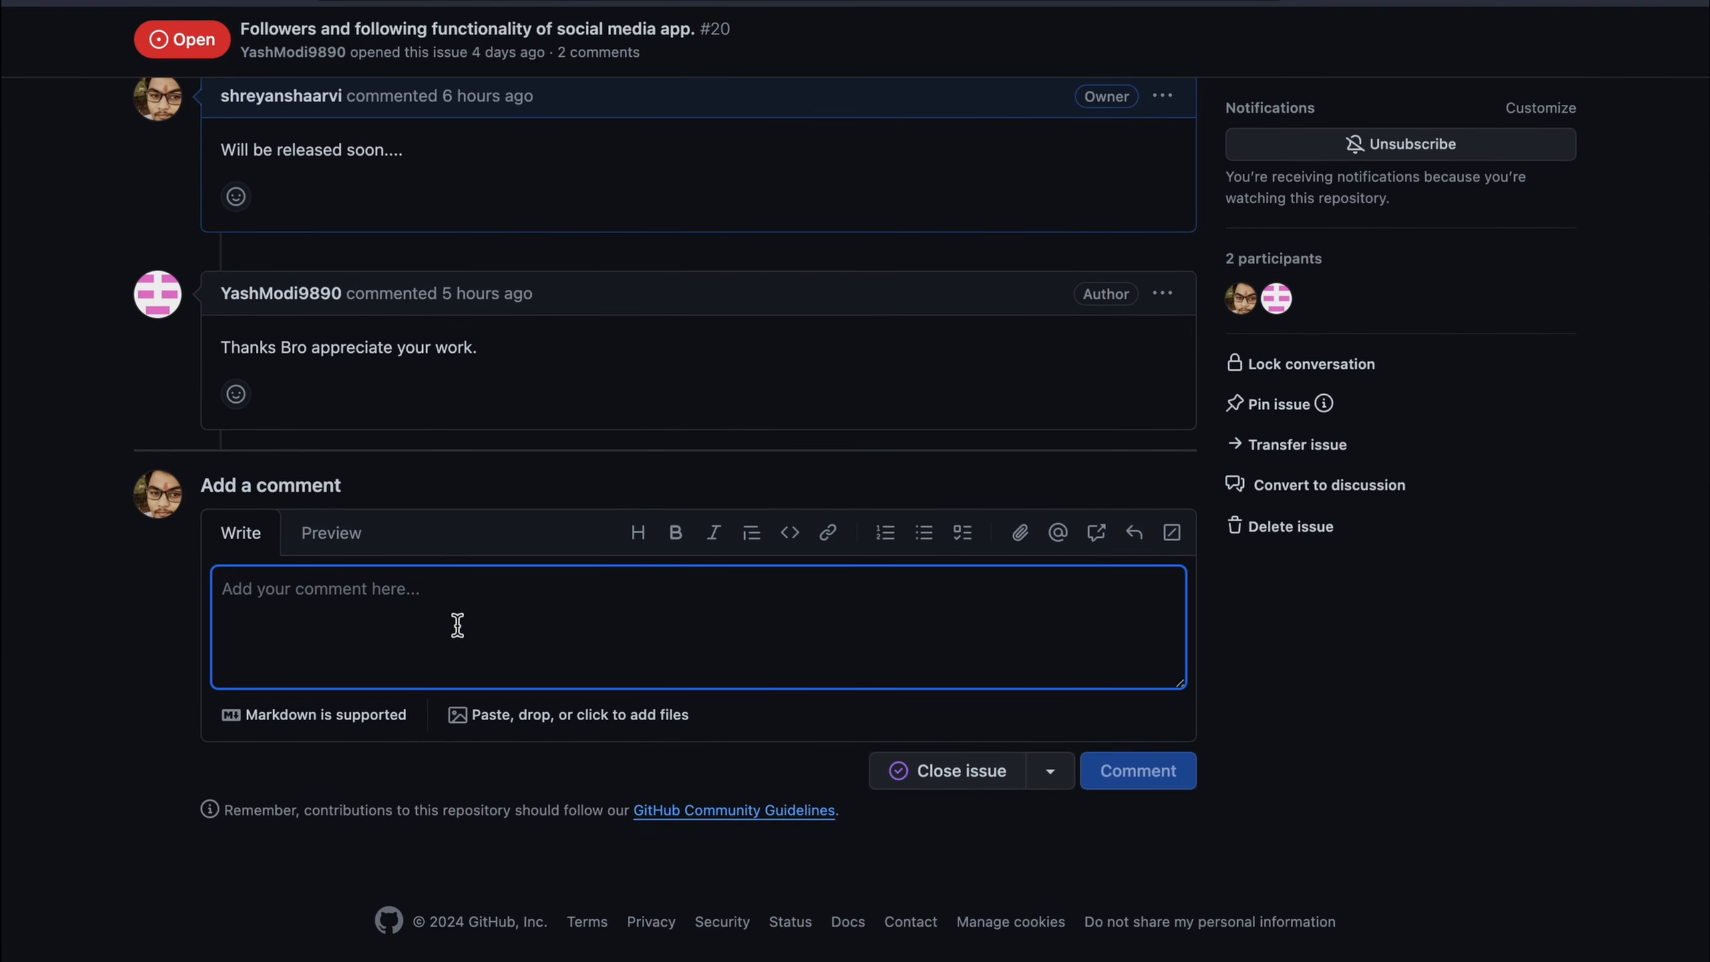
pyautogui.write('Issue resolved')
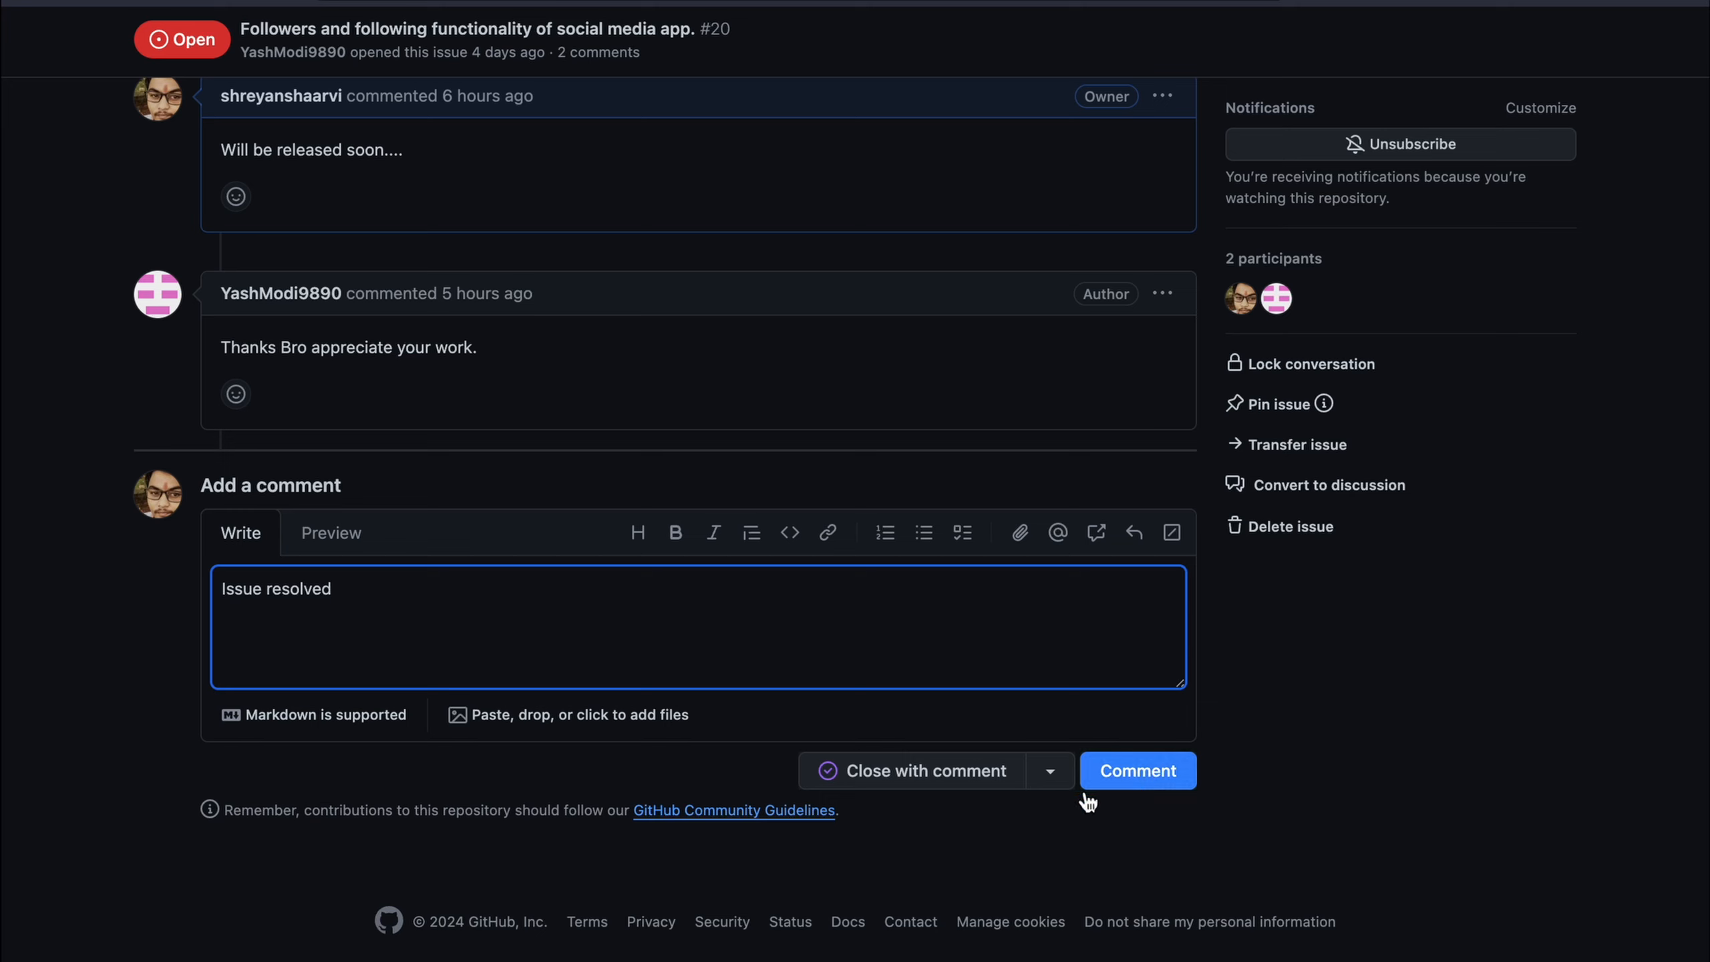
pyautogui.click(1003, 776)
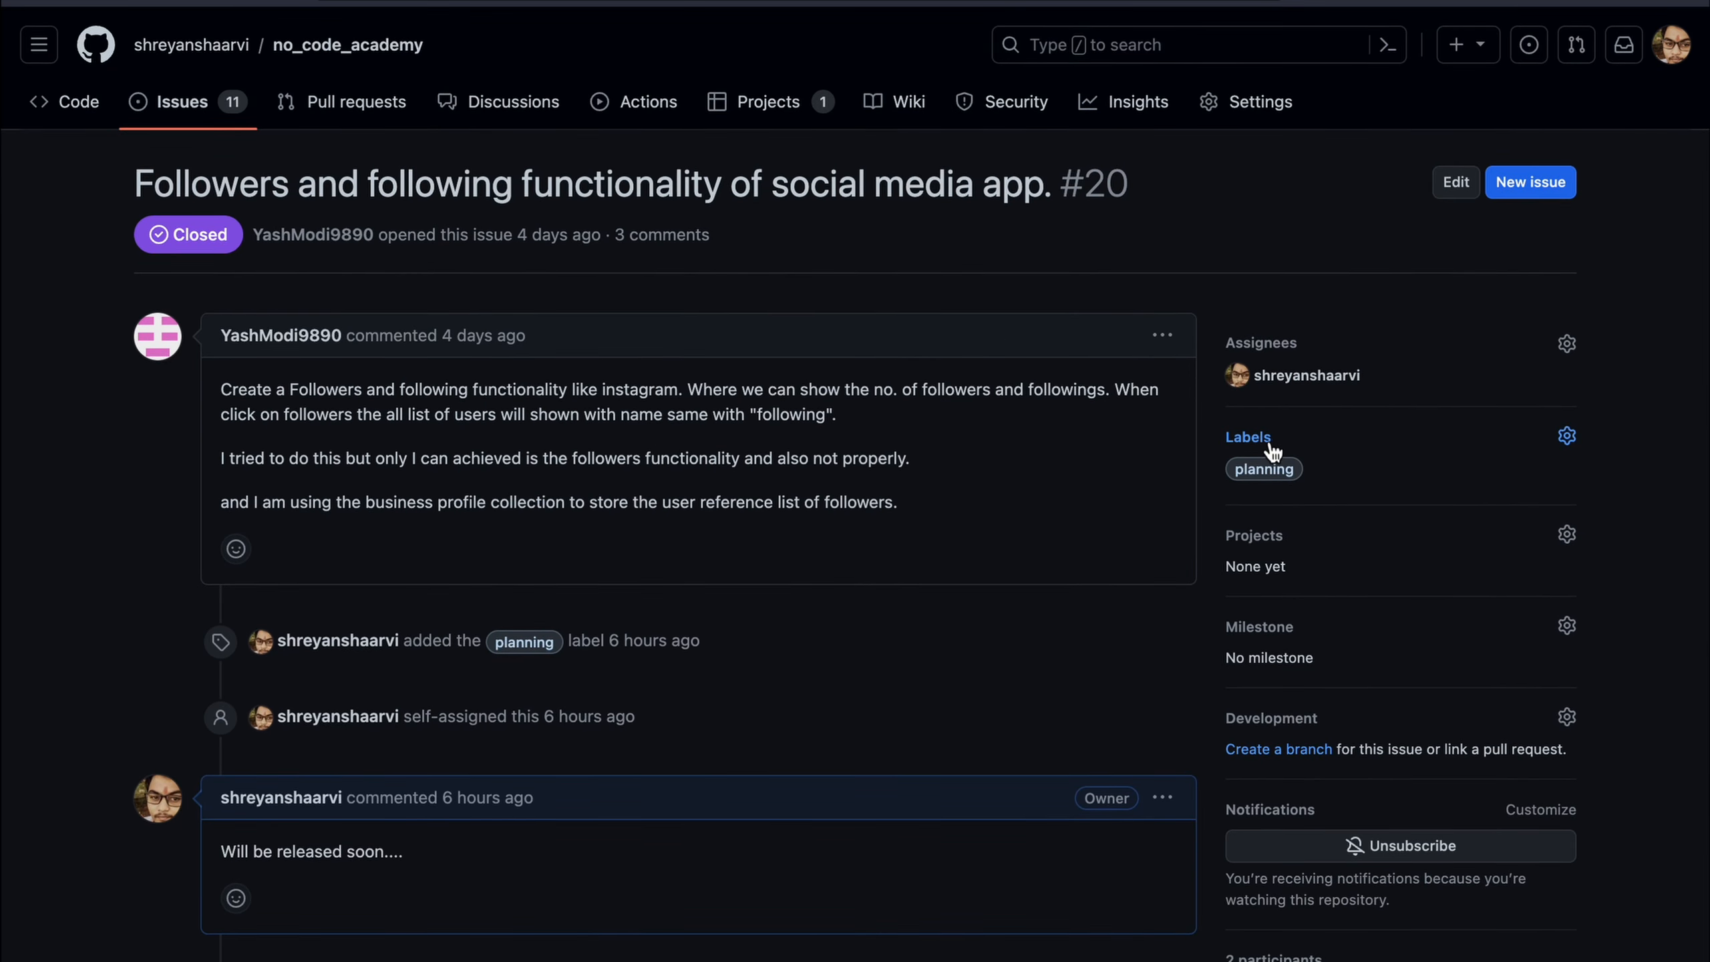
# Replace issue #20's planning label with the Completed label
pyautogui.click(1259, 439)
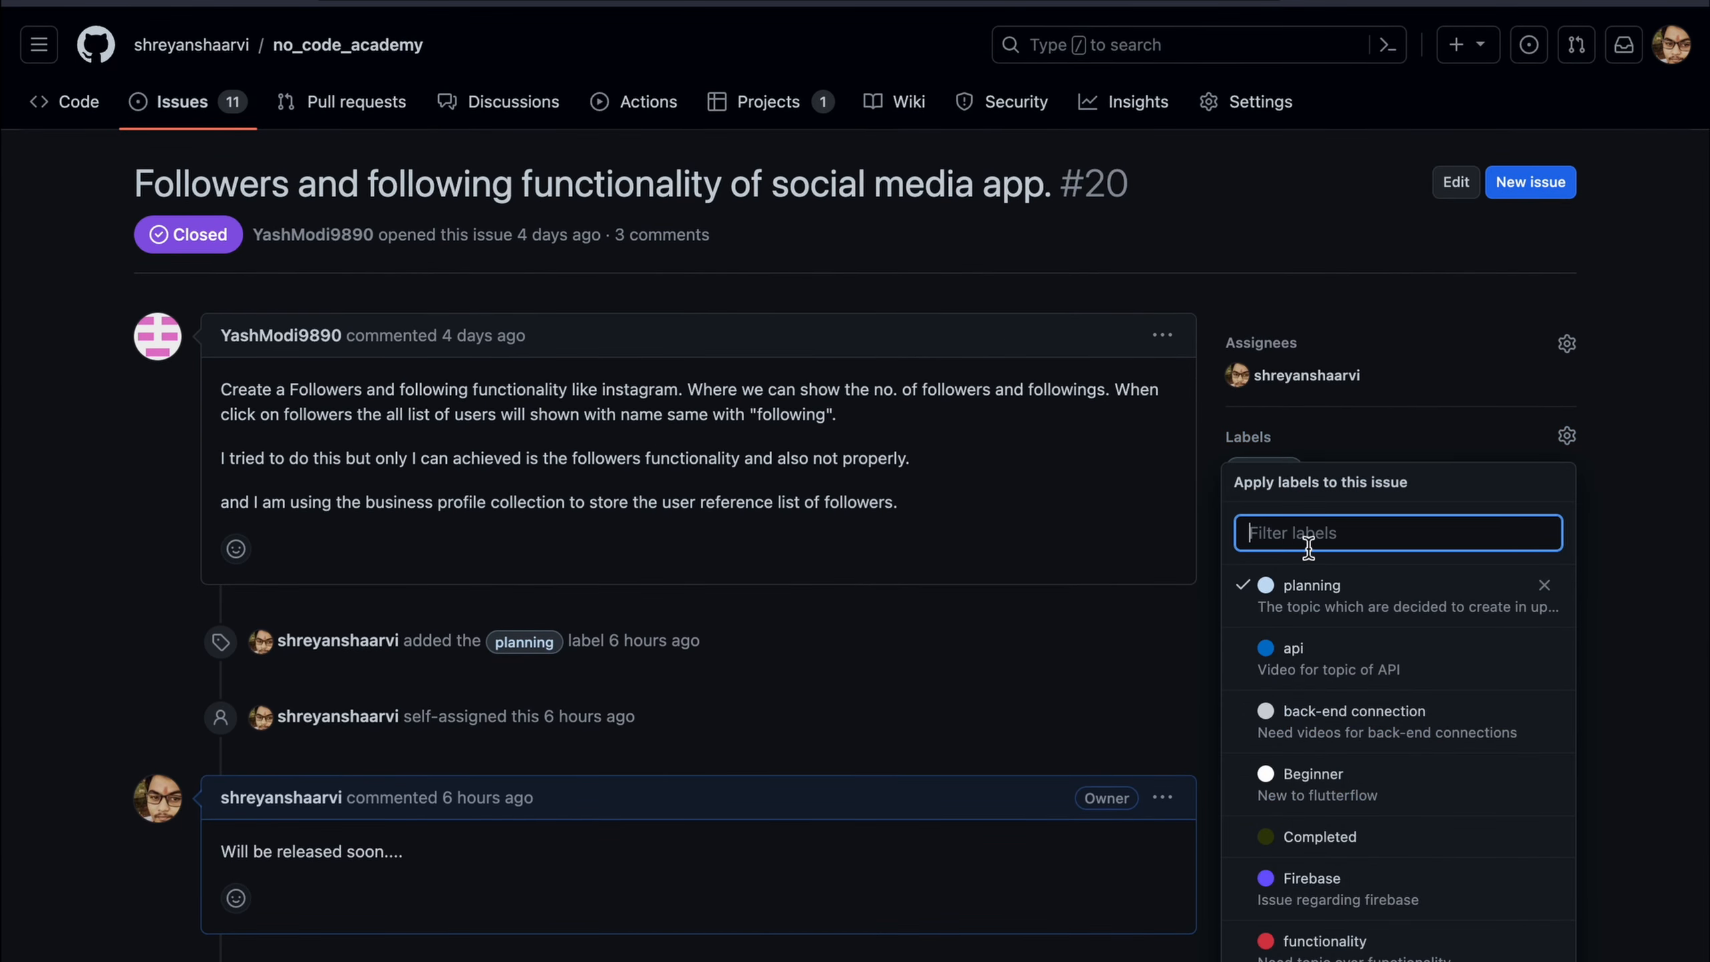
pyautogui.click(1325, 838)
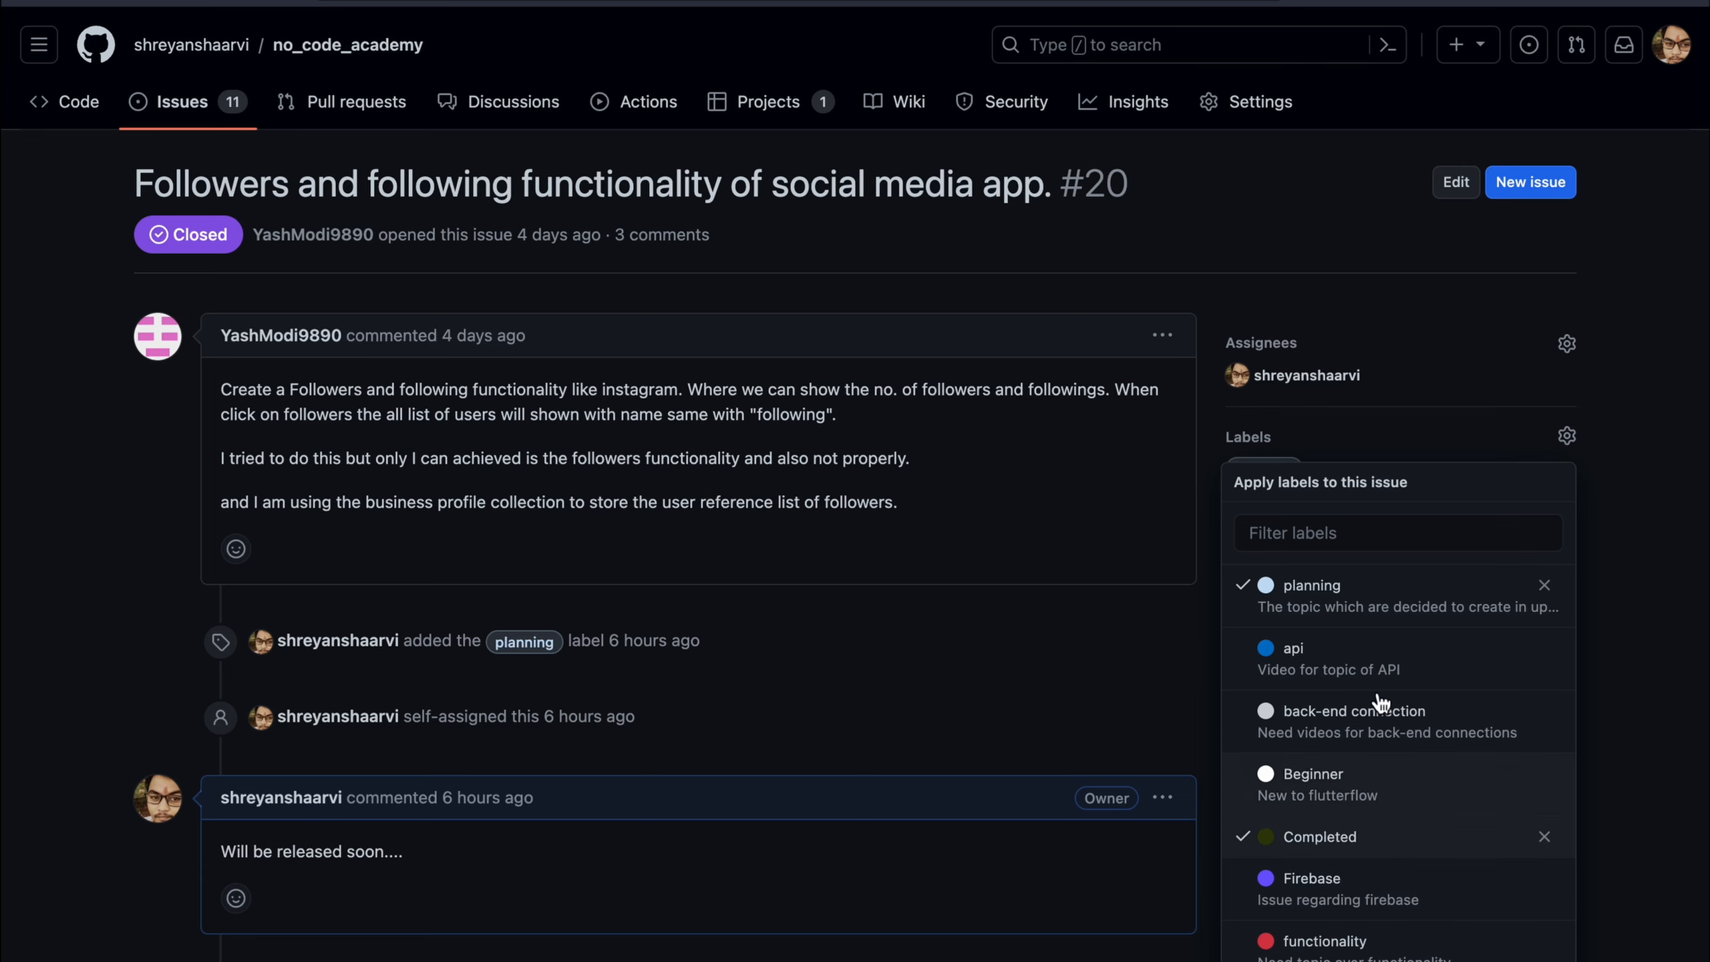
pyautogui.click(1543, 584)
pyautogui.click(1524, 266)
pyautogui.scroll(-10, 1263, 499)
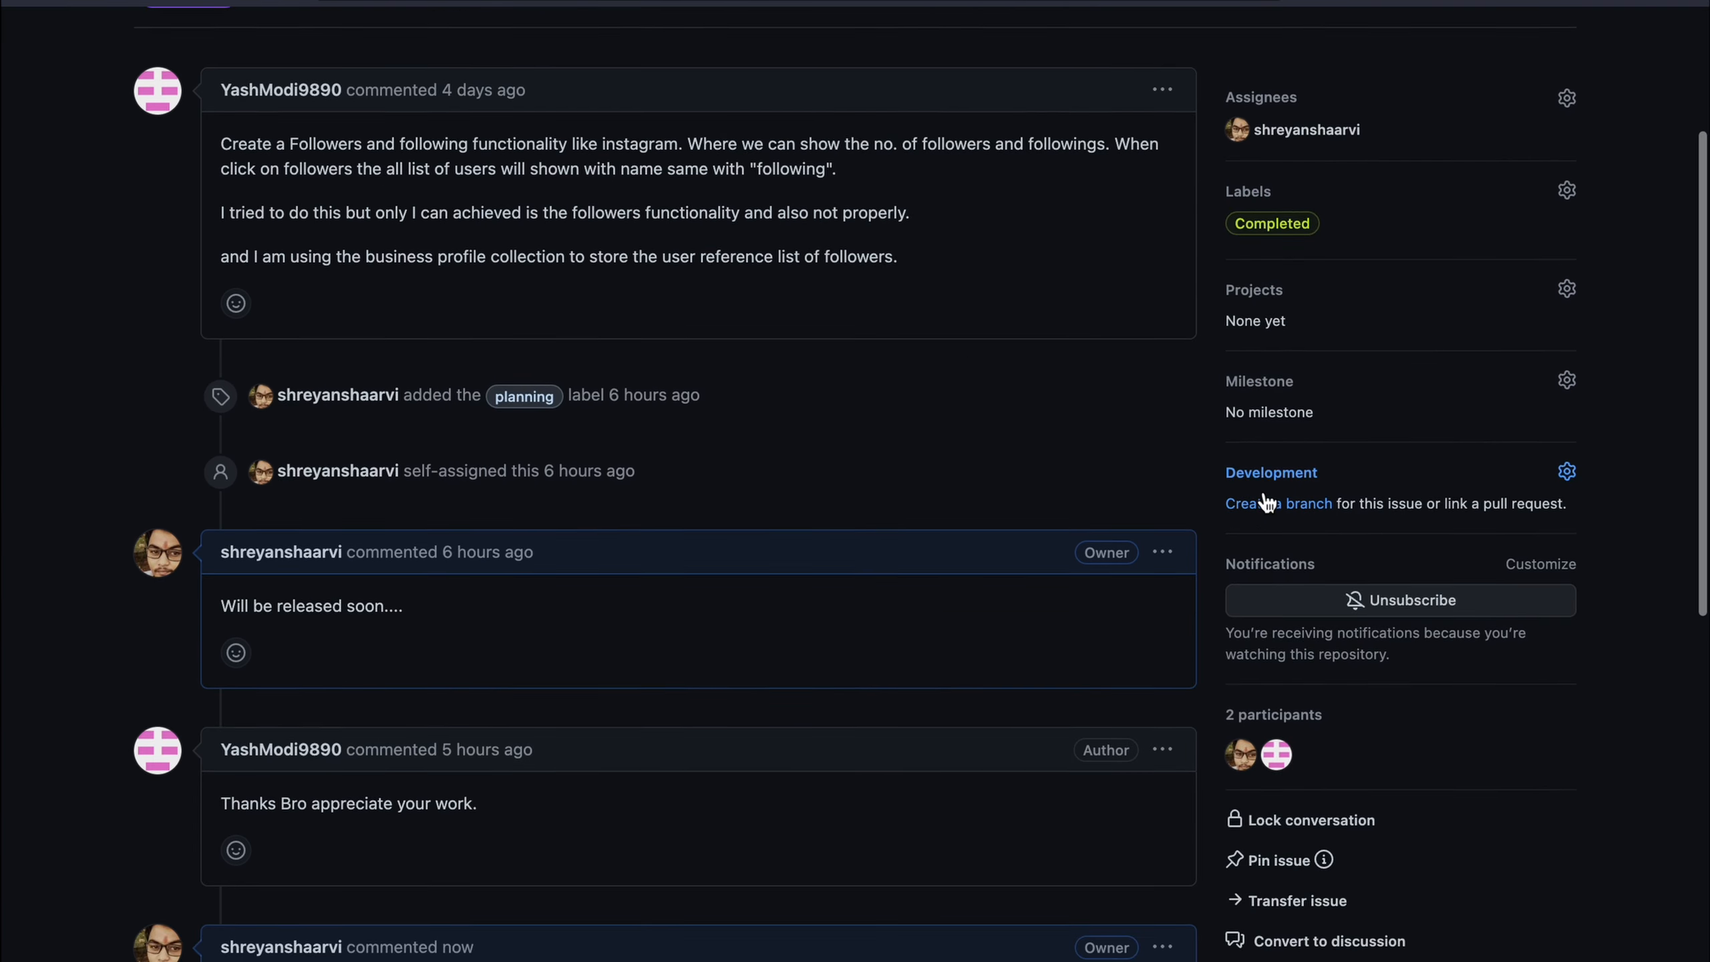
pyautogui.scroll(10, 1263, 491)
# Go back to the repository's issues list, now showing 11 open and 4 closed
pyautogui.click(202, 107)
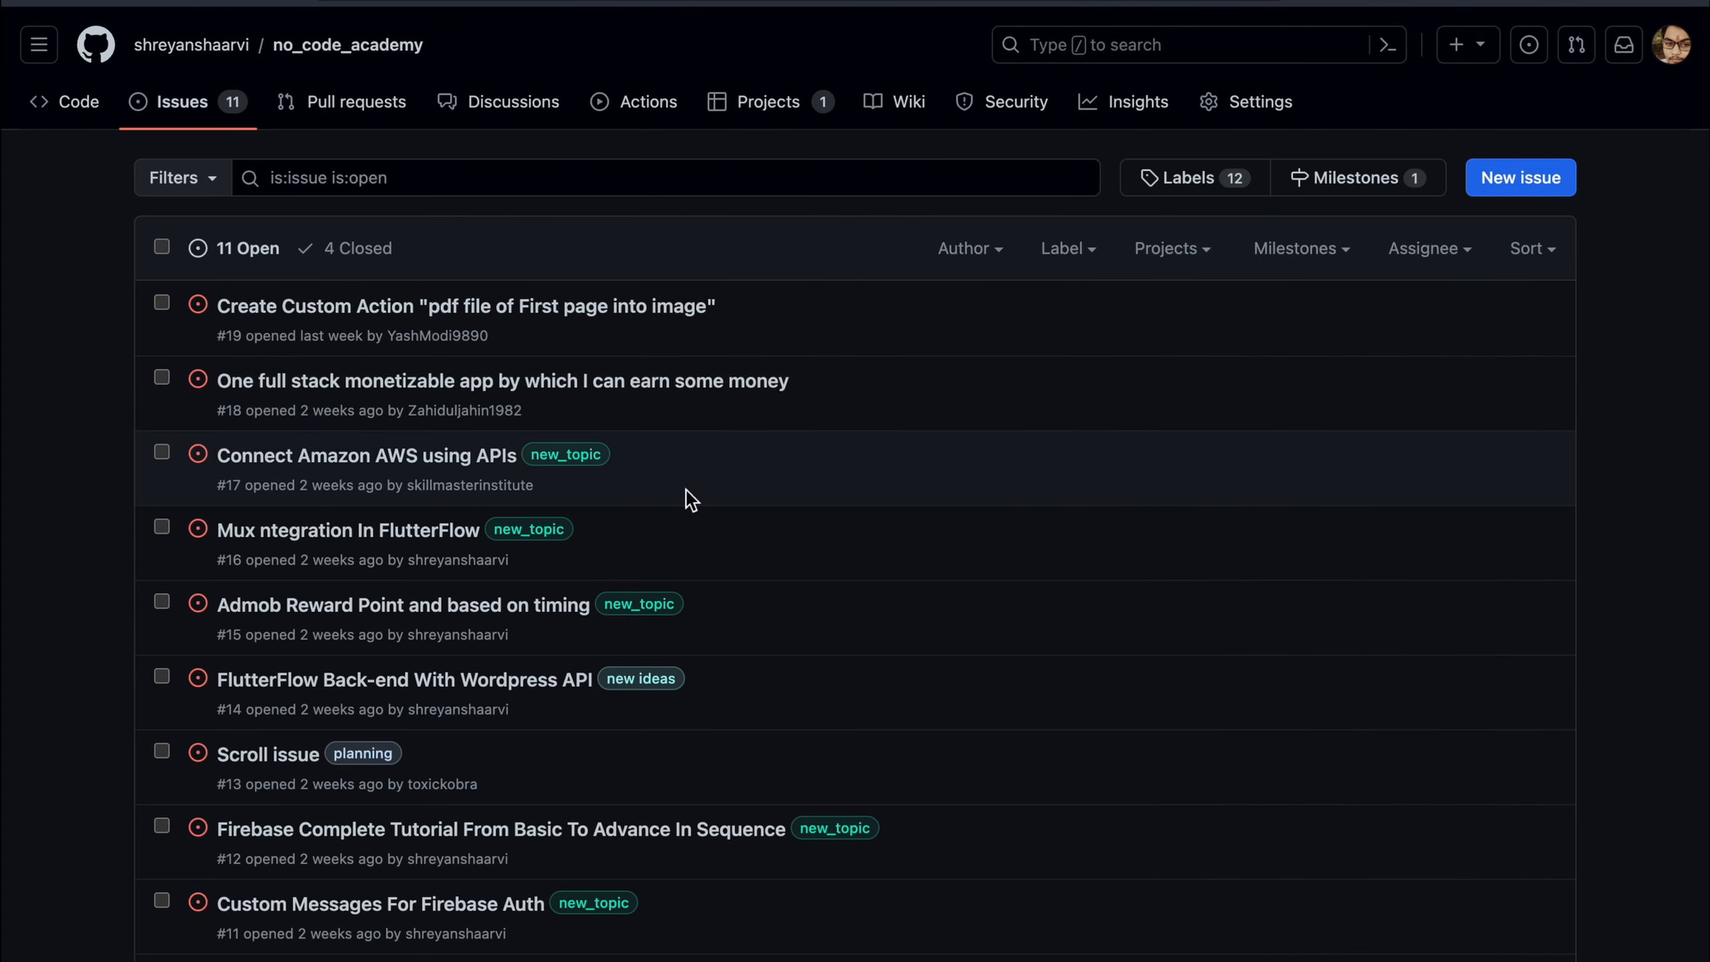
pyautogui.scroll(-4, 687, 489)
pyautogui.scroll(4, 943, 488)
pyautogui.scroll(-4, 584, 536)
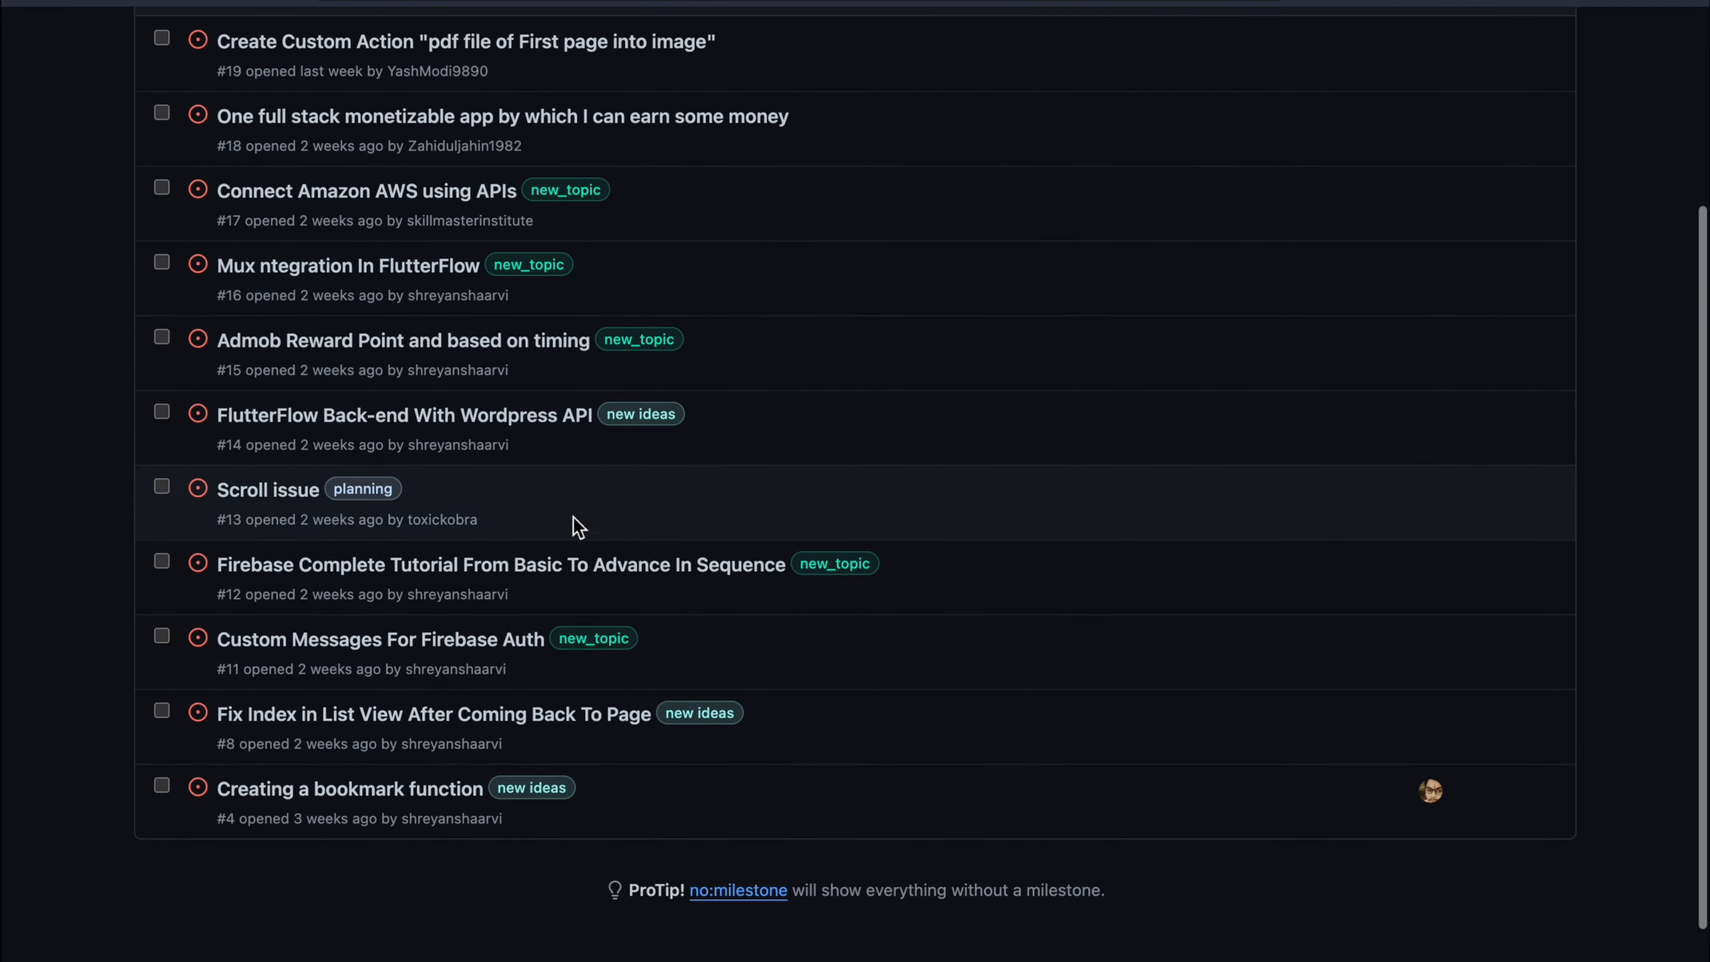